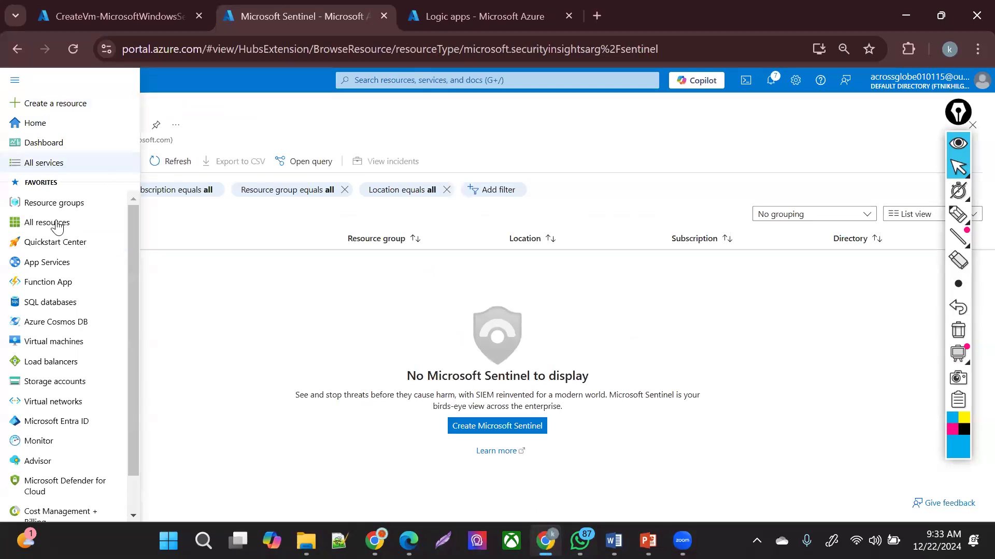
- Browse the All resources list, then the Virtual machines list
left_click(62, 228)
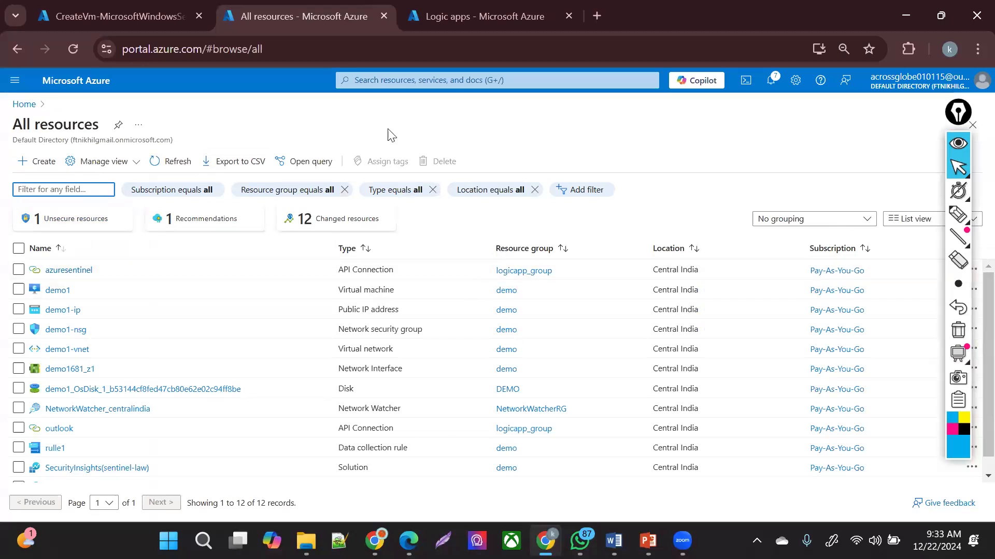
left_click(383, 83)
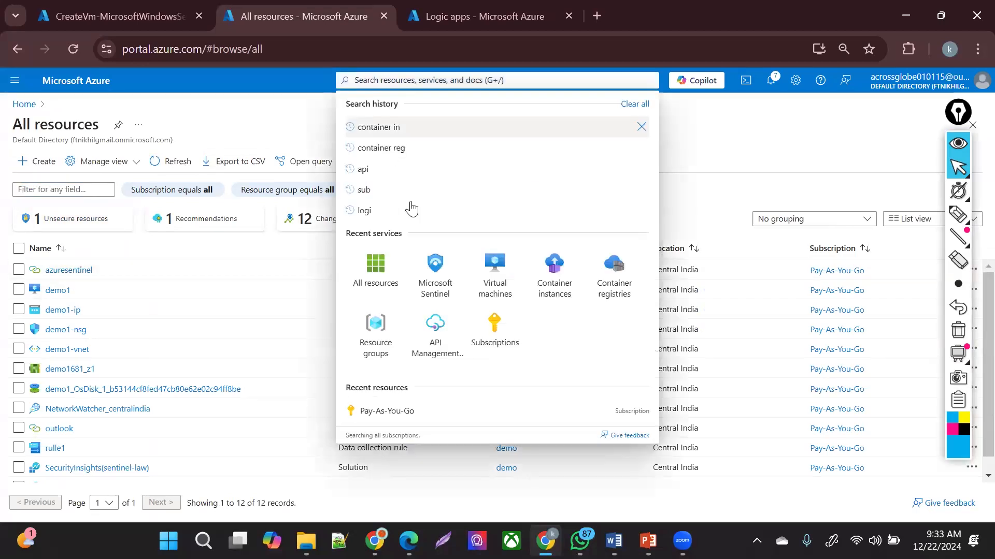
left_click(492, 282)
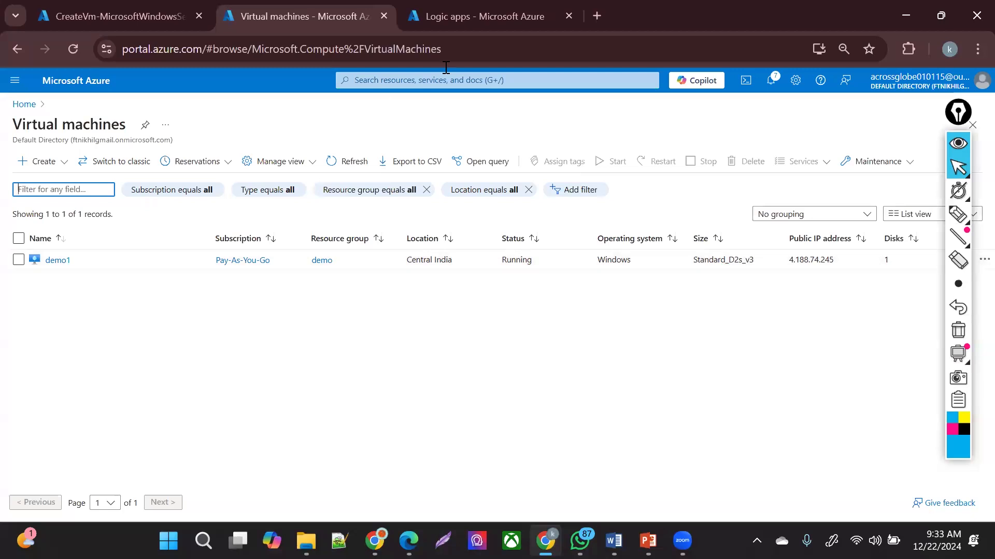
- Search the portal for 'law' and open the sentinel-law workspace overview
left_click(424, 87)
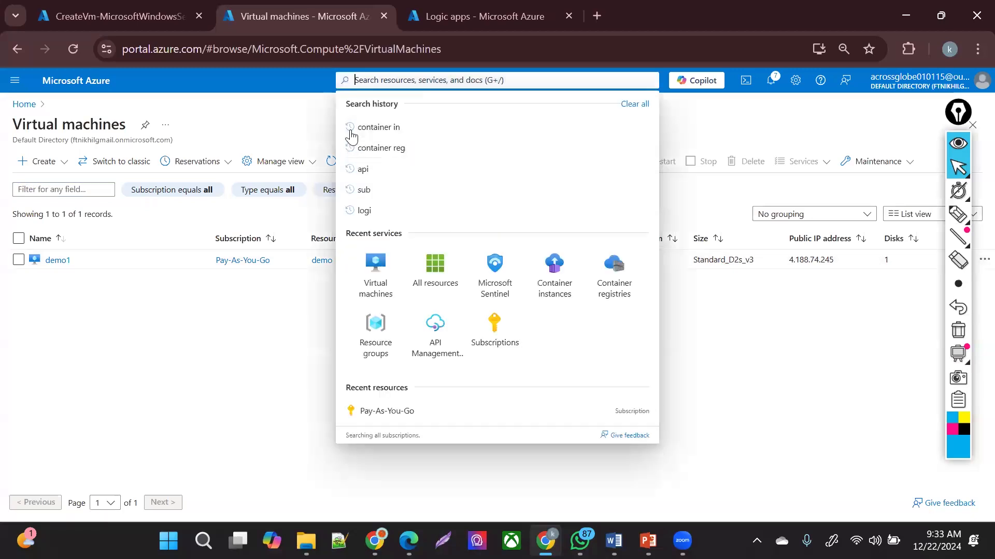
type("law")
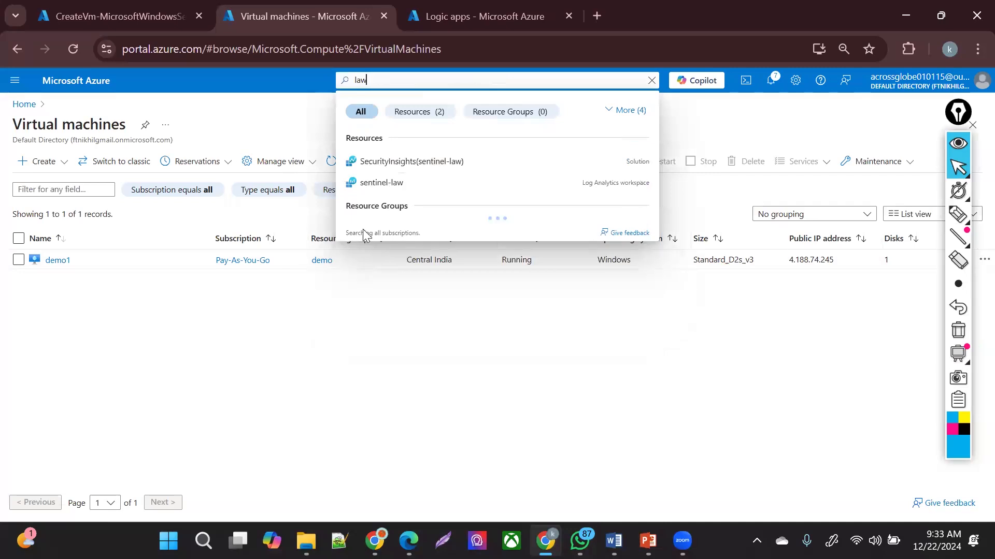
left_click(375, 188)
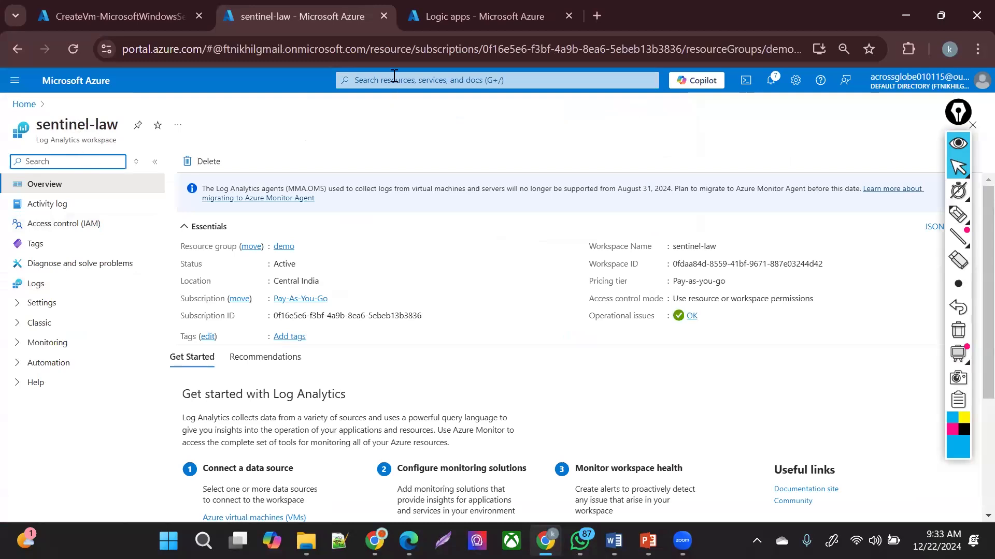
left_click(392, 78)
- Open Microsoft Sentinel for sentinel-law, dismiss the free-trial notice, and view Analytics
left_click(490, 274)
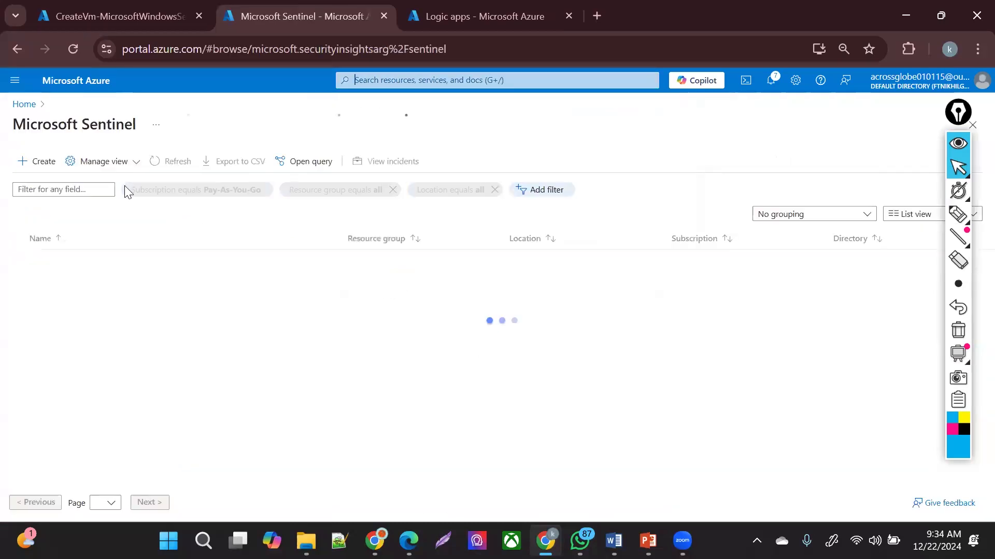
left_click(66, 261)
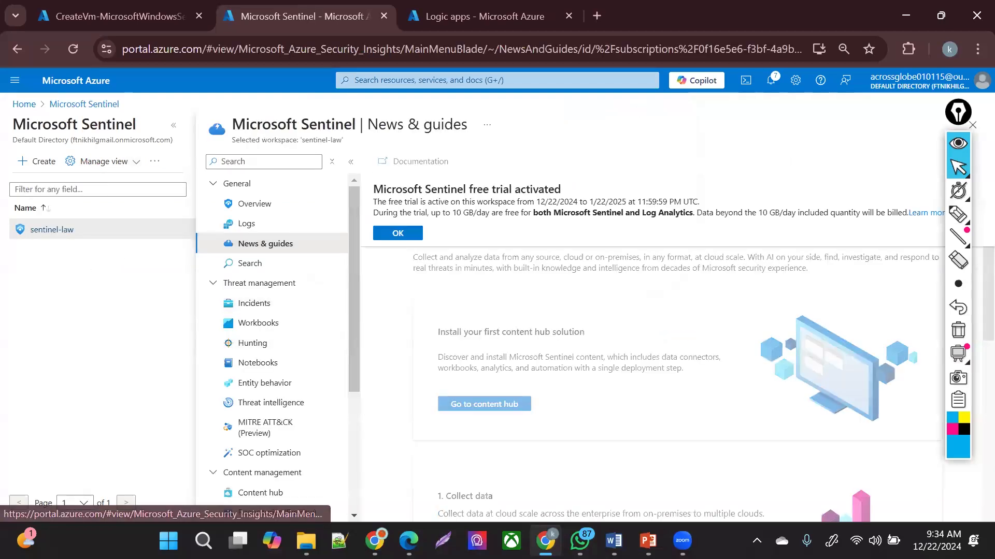
left_click(396, 233)
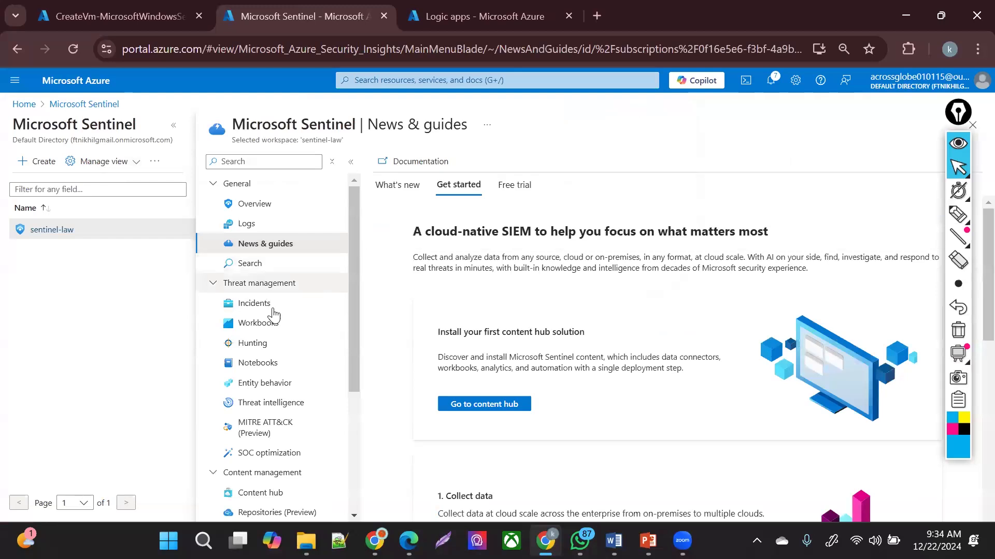
scroll(270, 321, "down", 3)
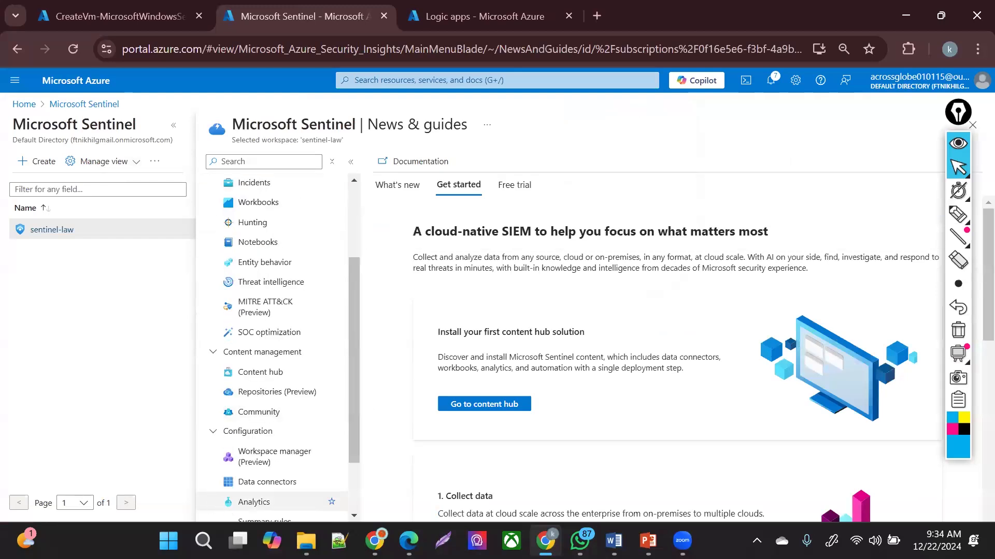
left_click(254, 504)
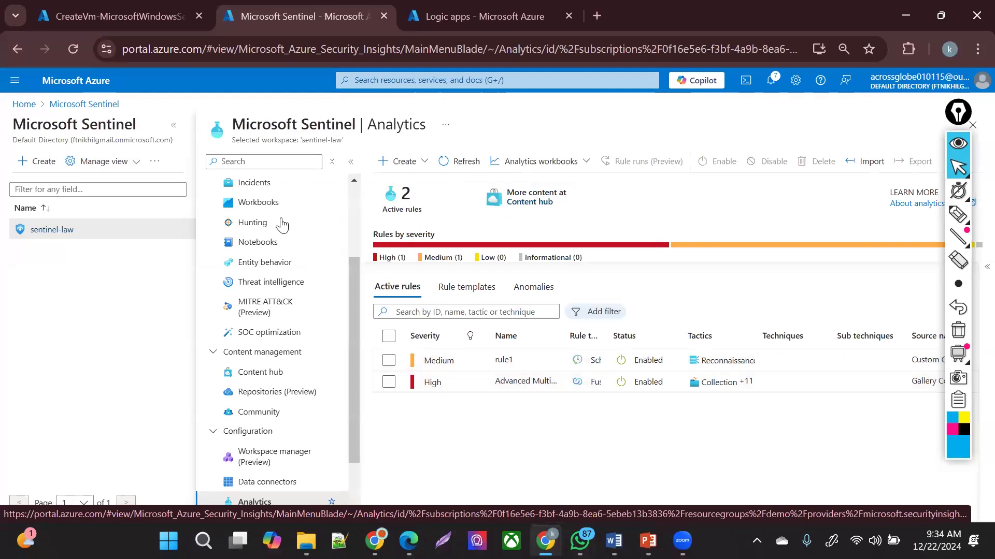
- Refresh the Incidents page to confirm it has none, then return to Virtual machines
left_click(296, 185)
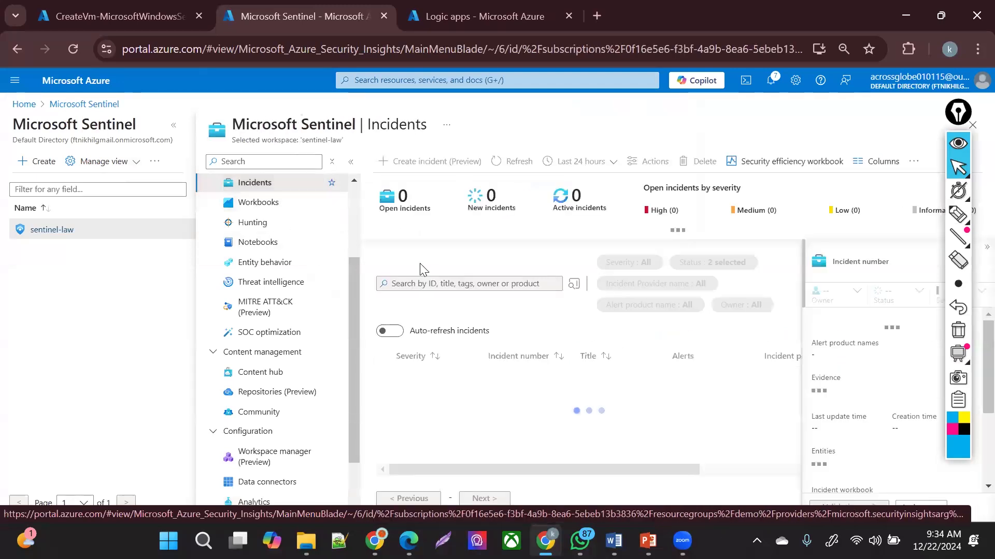
left_click_drag(355, 288, 357, 265)
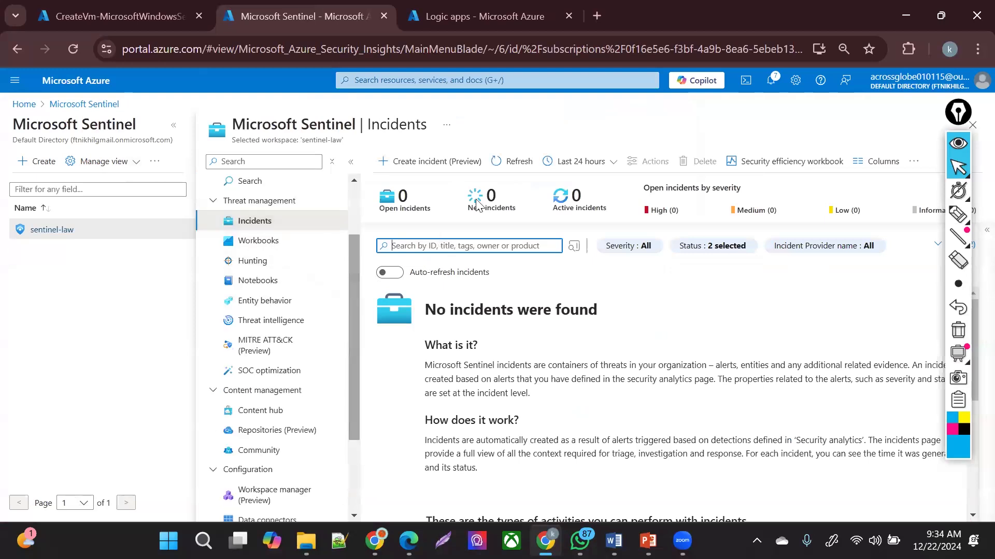
left_click(507, 165)
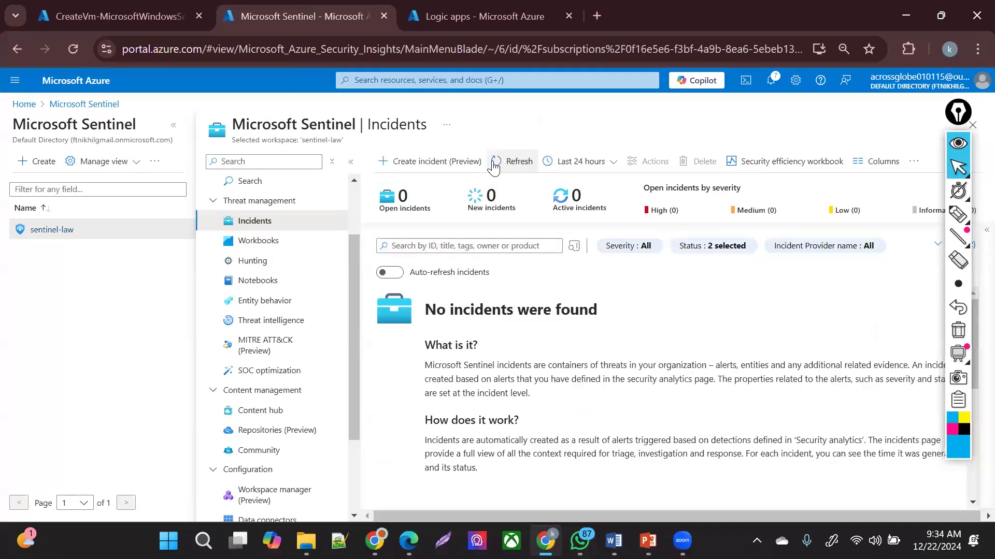
left_click(495, 162)
left_click(394, 78)
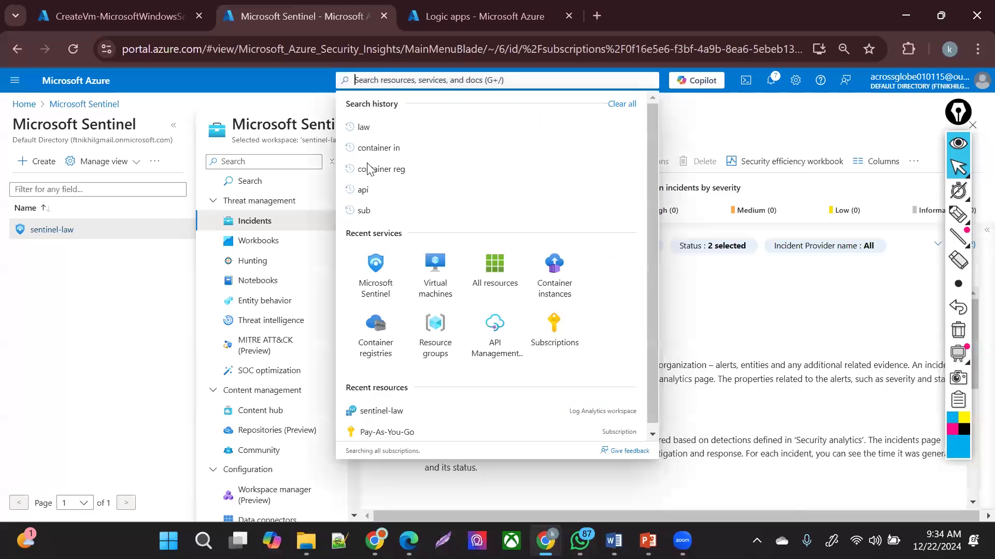
key("Escape")
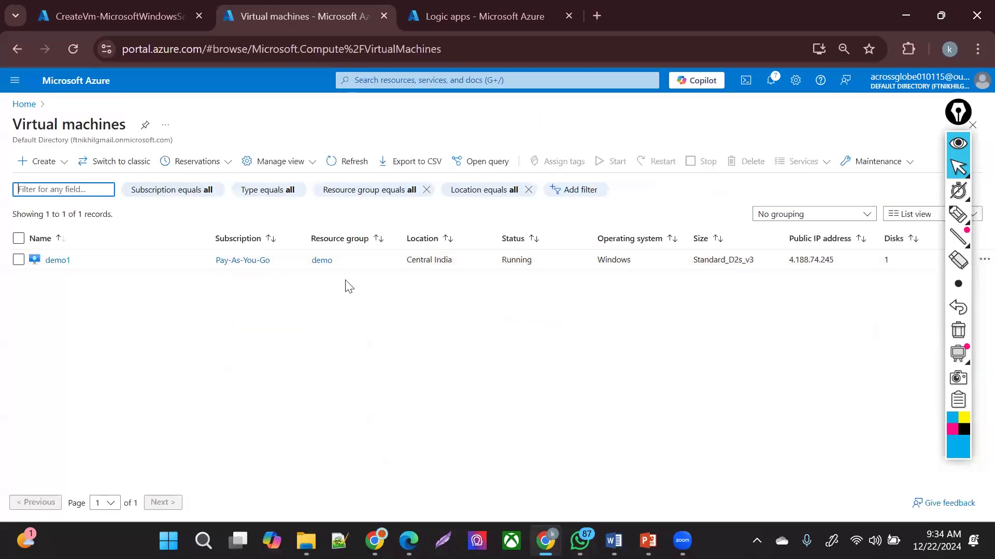
- Restart the demo1 VM with confirmation, then go to the Microsoft Sentinel workspaces list
left_click(61, 262)
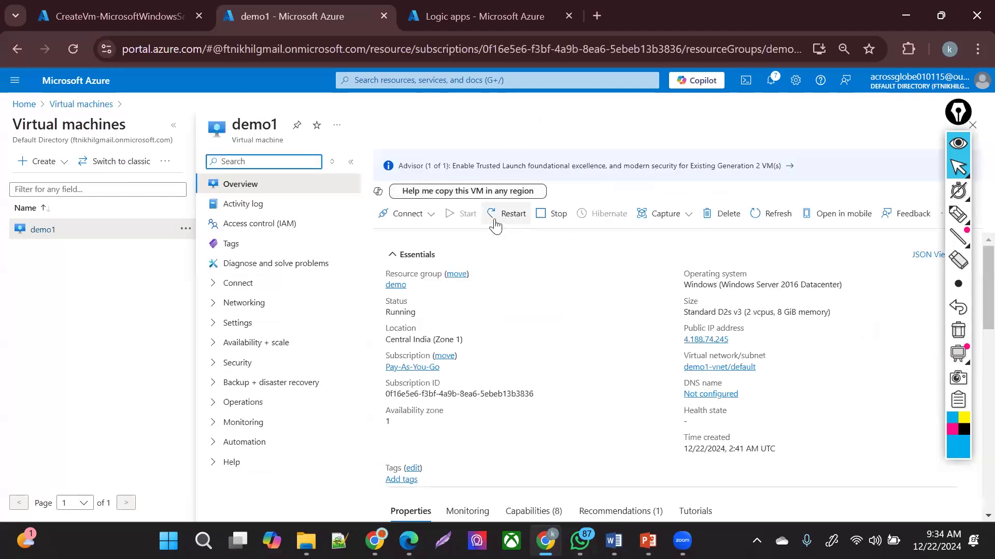
left_click(494, 213)
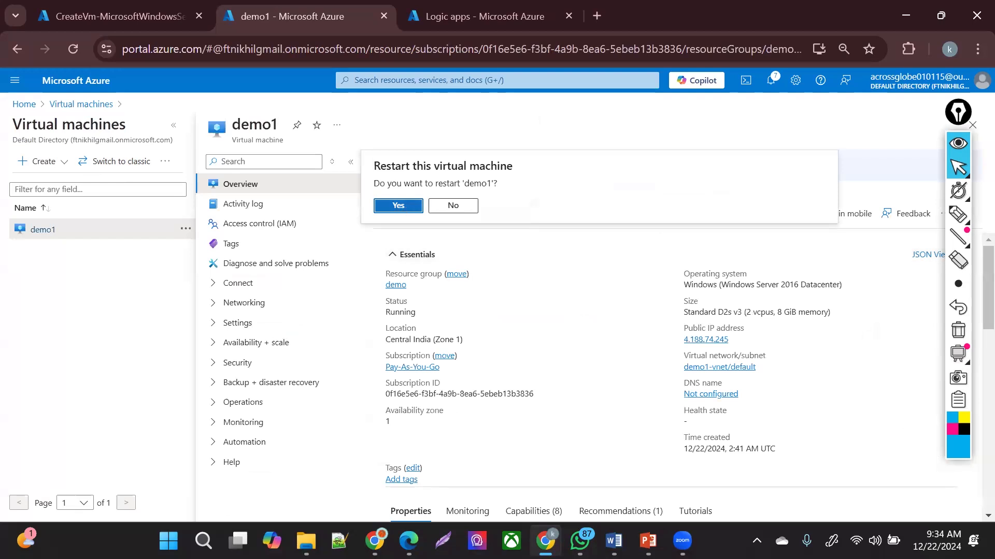
left_click(394, 205)
left_click(386, 82)
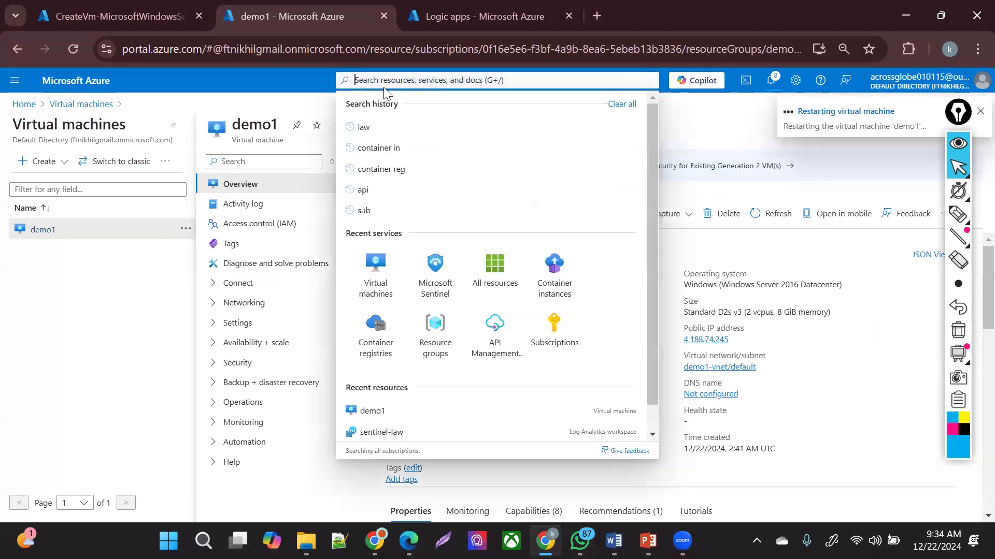
left_click(434, 284)
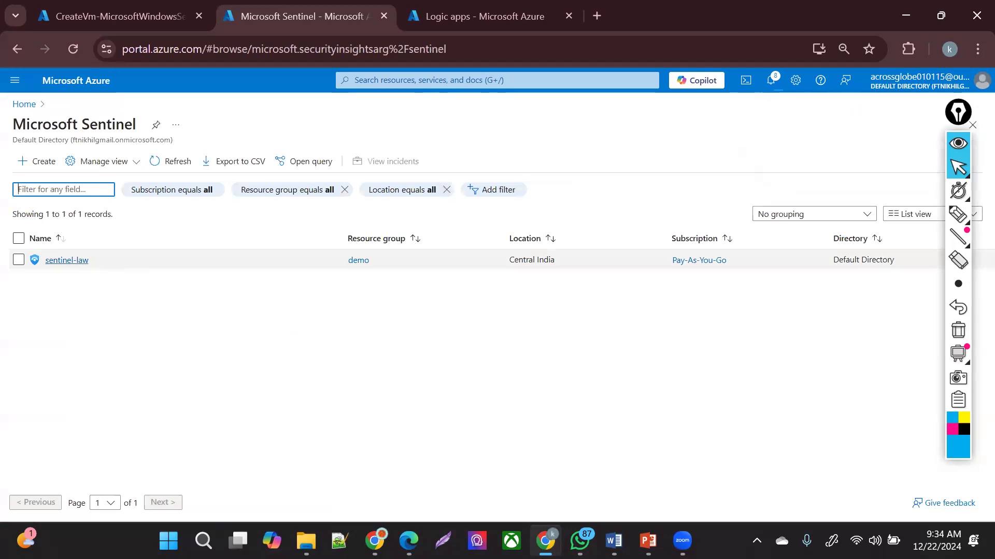
- Open Sentinel for sentinel-law, dismiss the trial notice, and reach the Analytics rules page
left_click(82, 260)
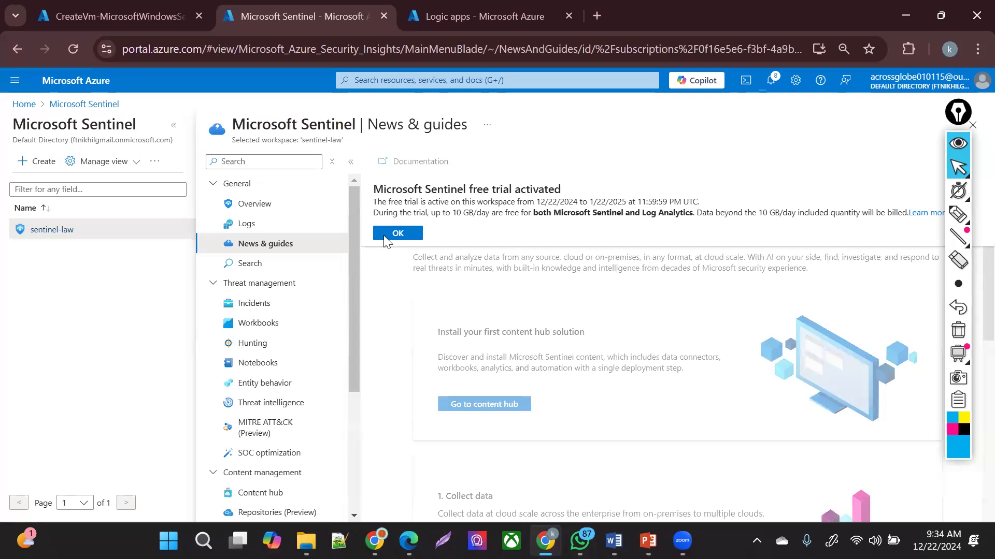
left_click(397, 234)
left_click(290, 321)
left_click(283, 308)
left_click(280, 326)
left_click(254, 303)
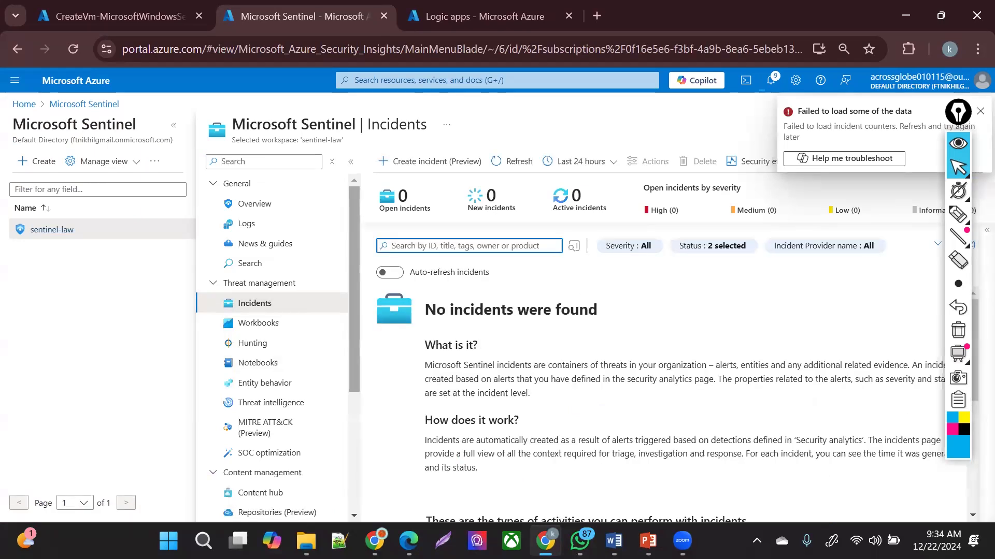
scroll(344, 495, "down", 4)
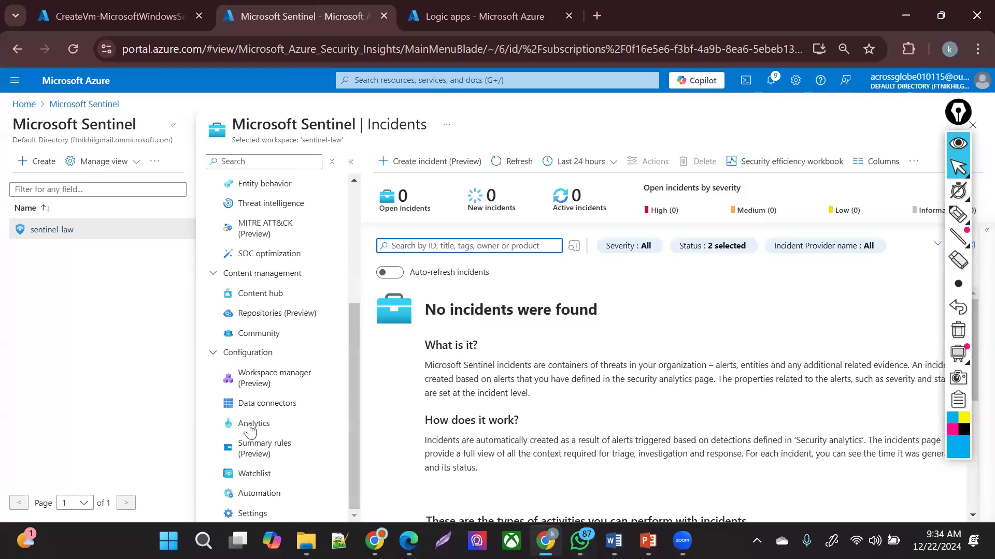
left_click(255, 426)
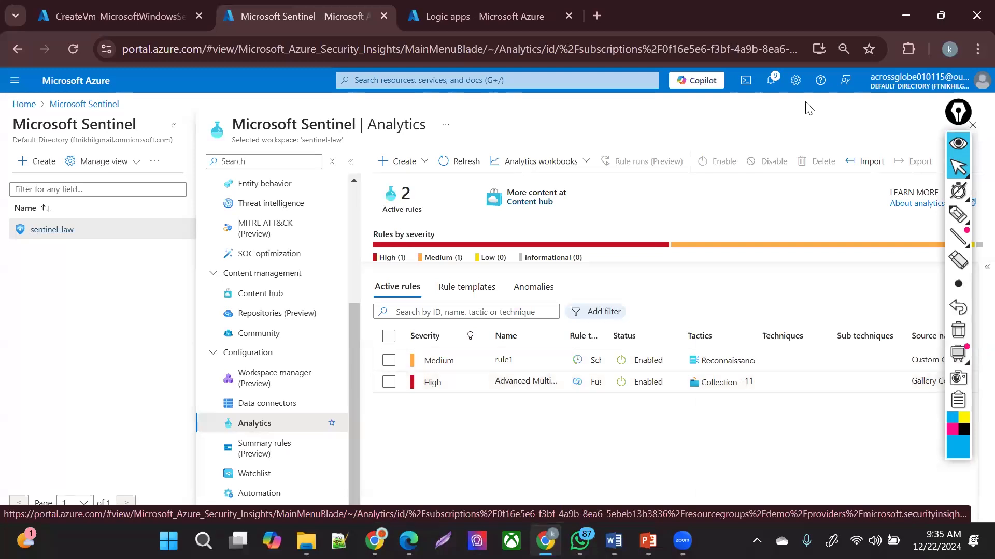
- Select rule1 and review its run history, leaving the high-severity rule unselected
left_click(466, 362)
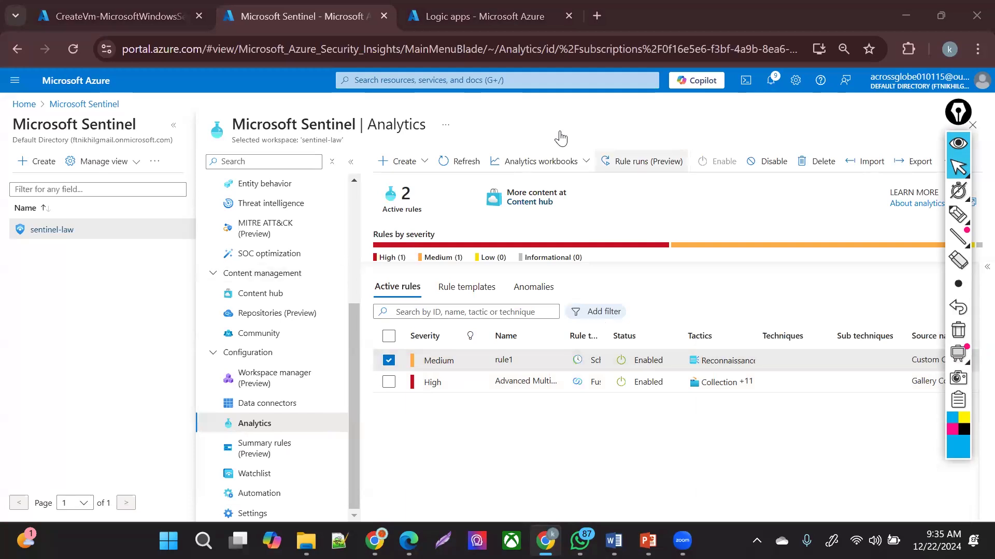
left_click(640, 164)
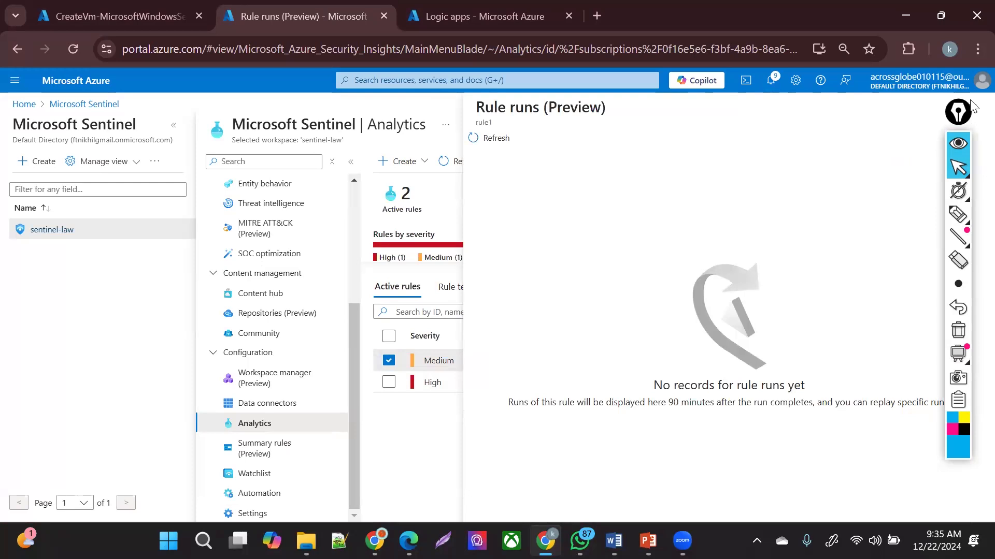
left_click(972, 106)
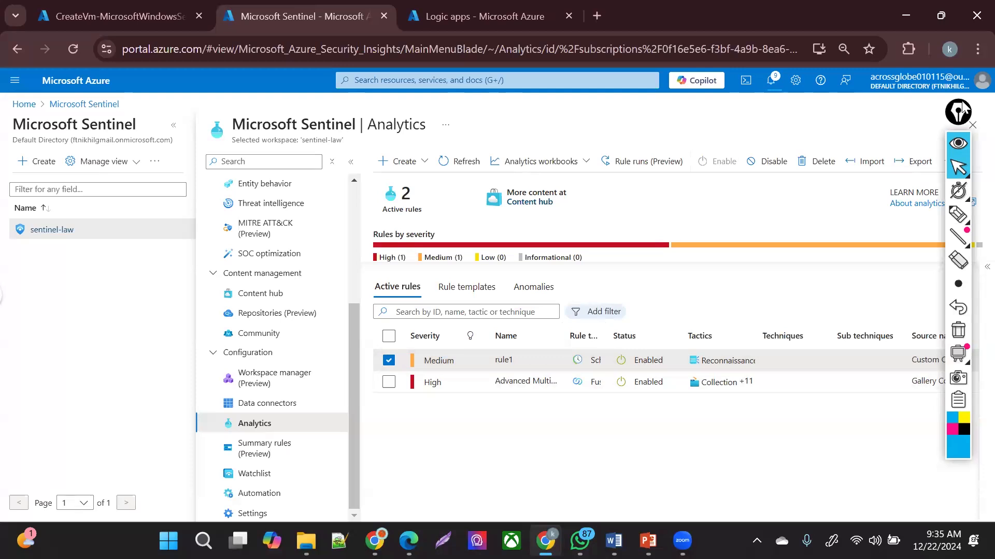
left_click_drag(962, 110, 126, 178)
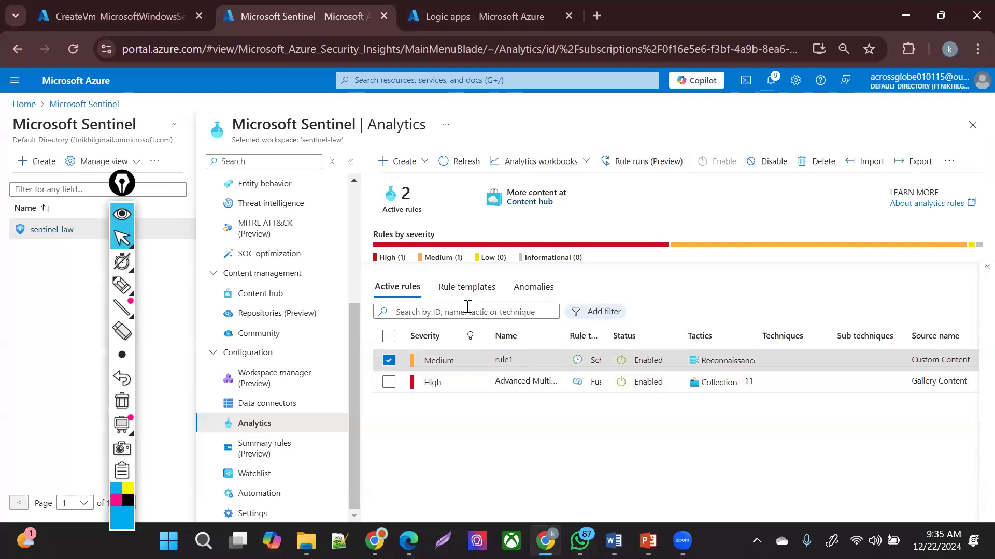
left_click(389, 383)
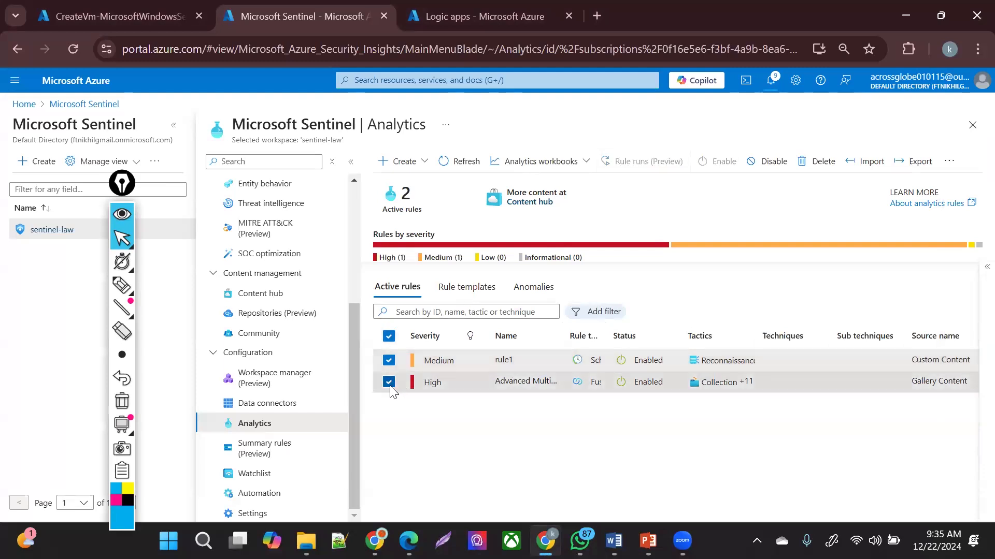
left_click(389, 383)
- Abandon a started scheduled query rule, then delete rule1 and confirm with Yes
left_click(404, 161)
left_click(434, 185)
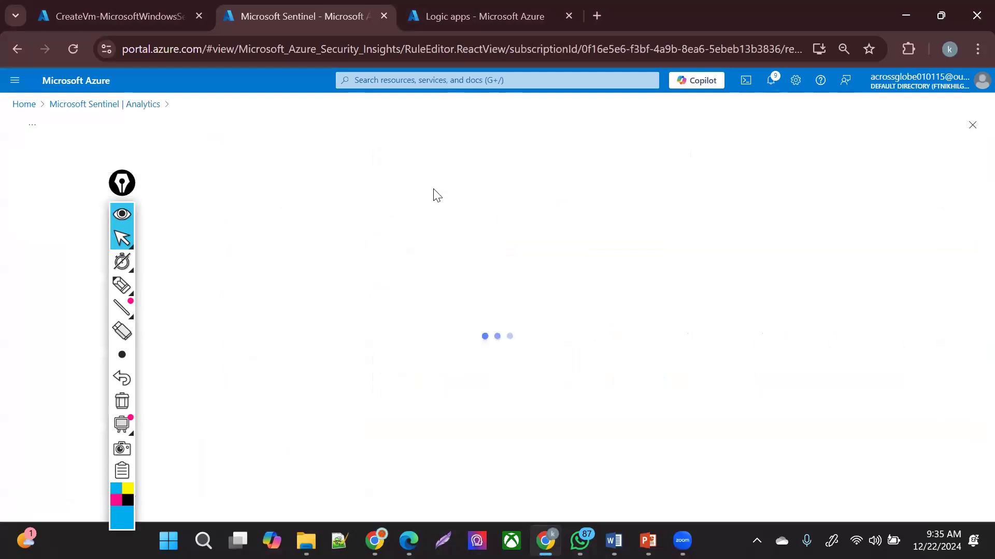
left_click(264, 282)
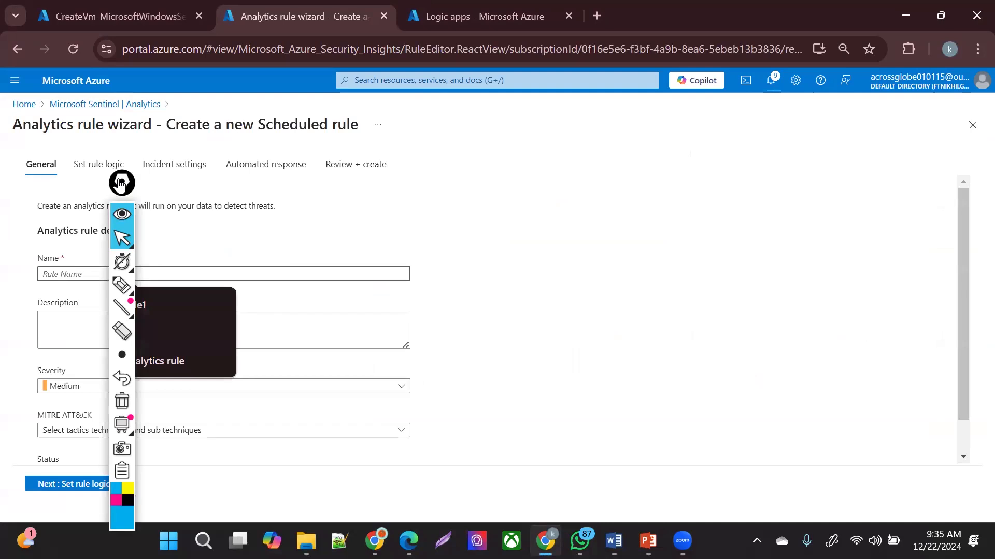
left_click_drag(120, 182, 693, 85)
left_click(78, 104)
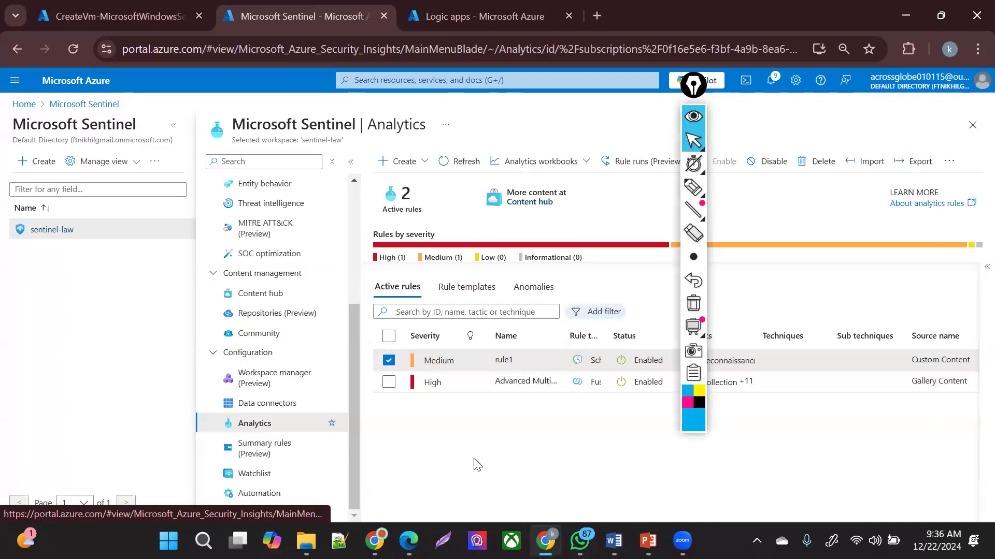
left_click(819, 163)
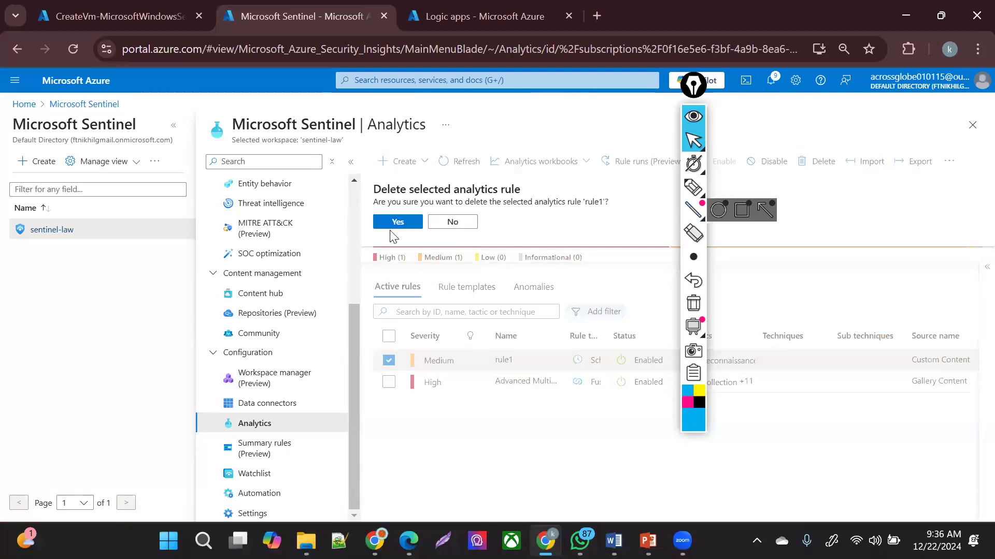
left_click(404, 223)
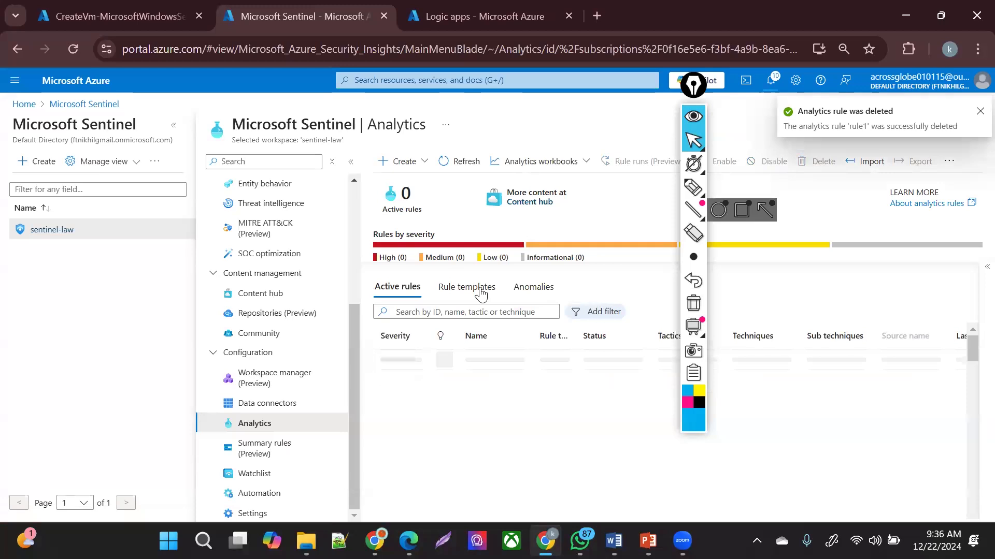
- Start a scheduled query rule named 'analytics rule' with a threat-pattern description and High severity
left_click(397, 165)
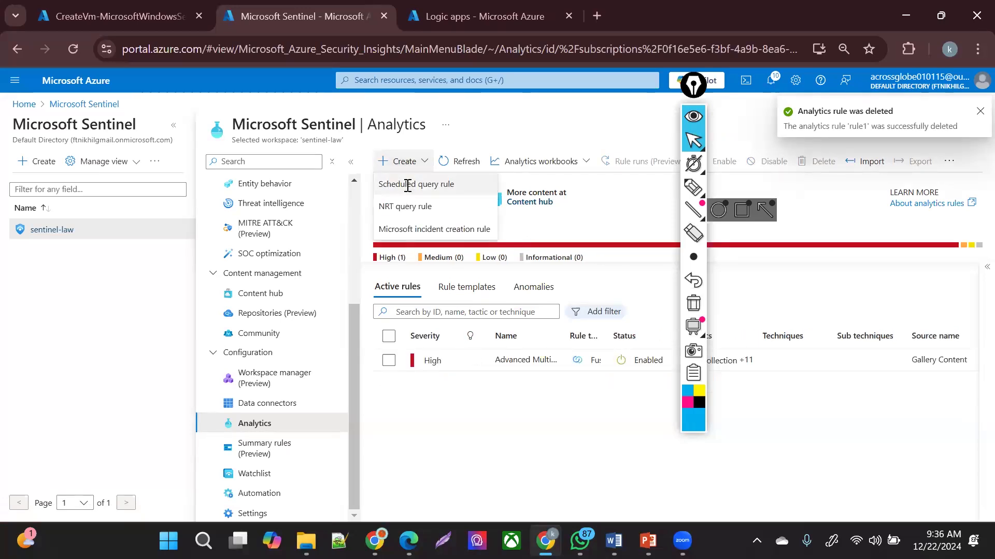
left_click(408, 186)
left_click(98, 279)
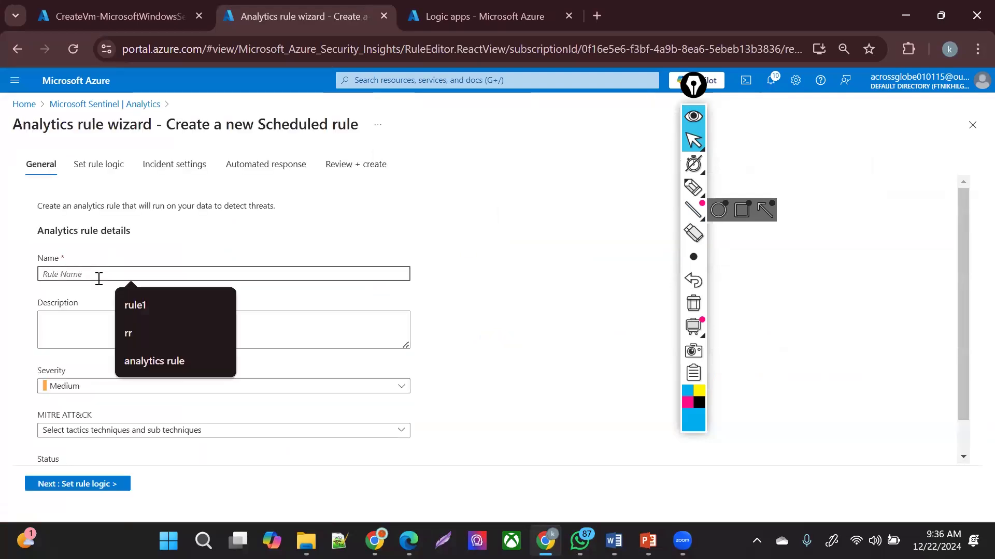
type("anal")
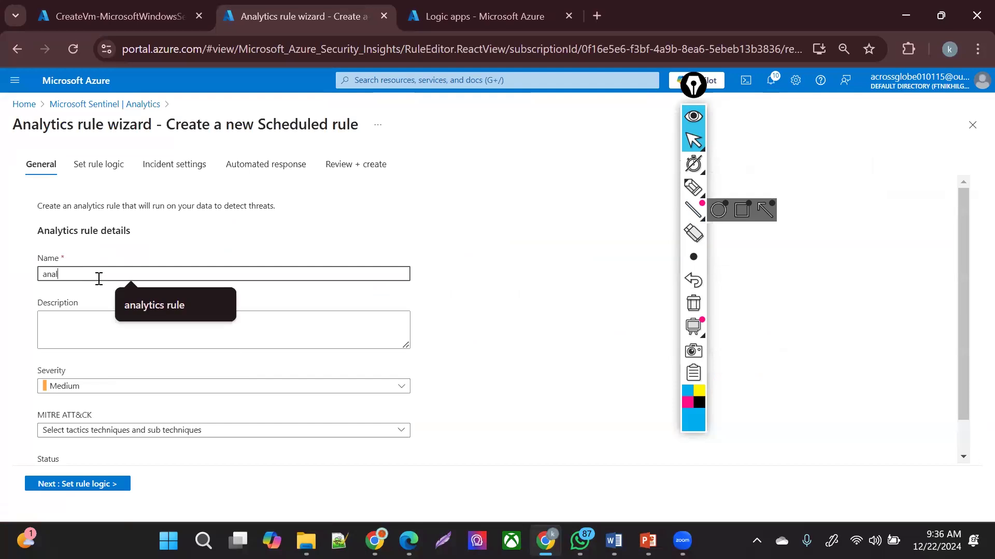
type("y")
key("Down")
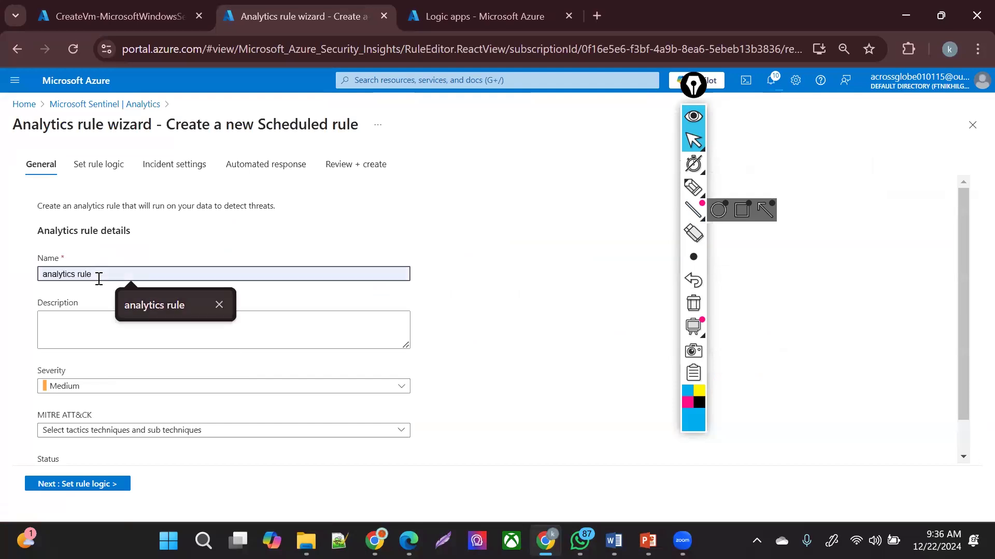
key("Return")
left_click(117, 334)
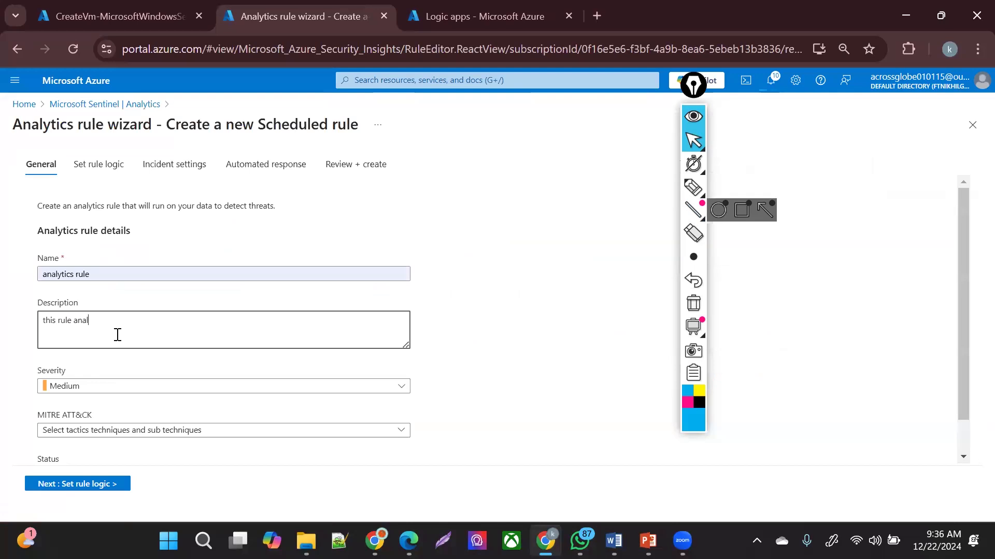
type("the paatern")
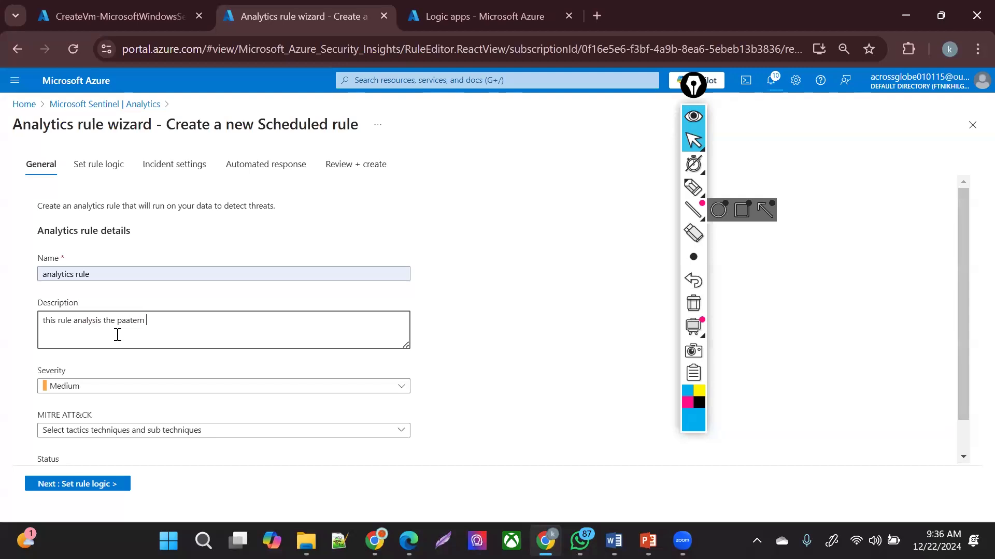
key("BackSpace")
key("BackSpace")
key("BackSpace")
key("BackSpace")
key("BackSpace")
left_click(106, 389)
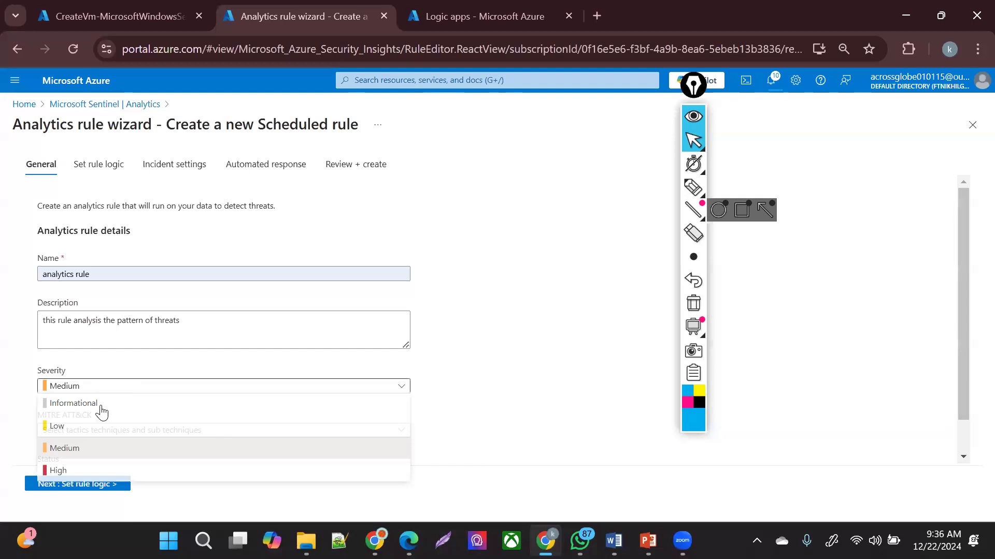
left_click(85, 471)
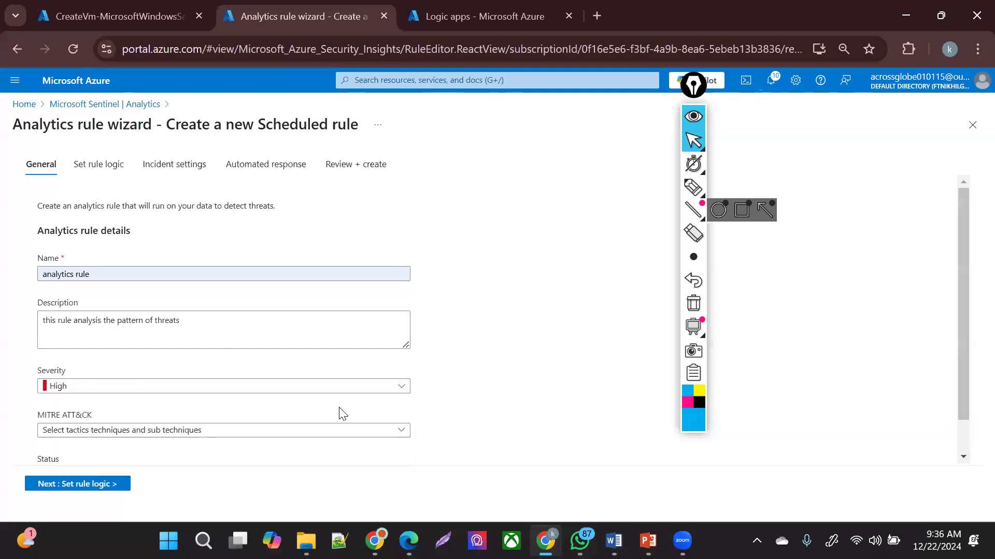
- Select all 17 MITRE ATT&CK tactics, from Reconnaissance to Impair Process Control, then continue
left_click(316, 438)
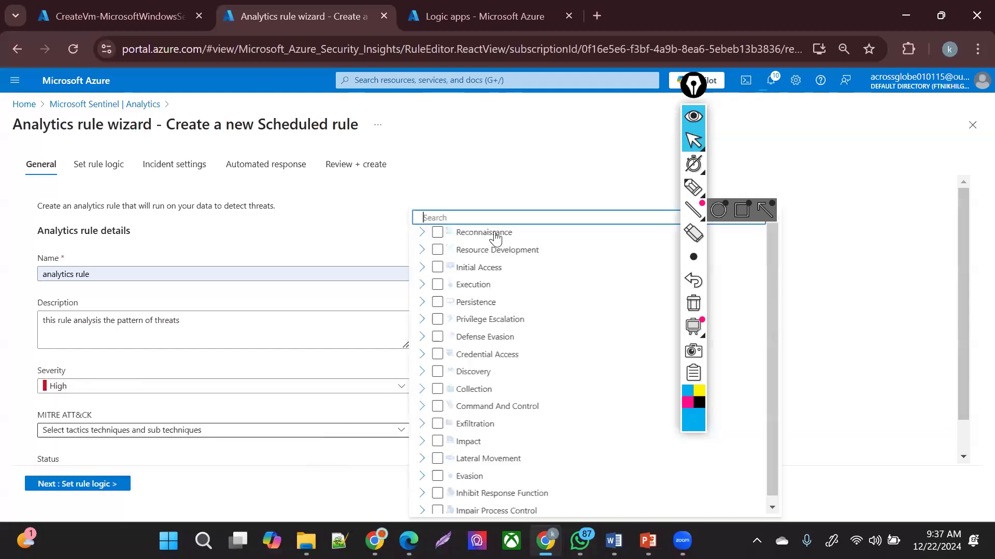
left_click(440, 233)
left_click(440, 251)
left_click(440, 268)
left_click(440, 285)
left_click(439, 302)
left_click(440, 319)
left_click(439, 337)
left_click(439, 355)
left_click(439, 372)
left_click(439, 389)
left_click(440, 407)
left_click(439, 424)
left_click(440, 442)
left_click(439, 459)
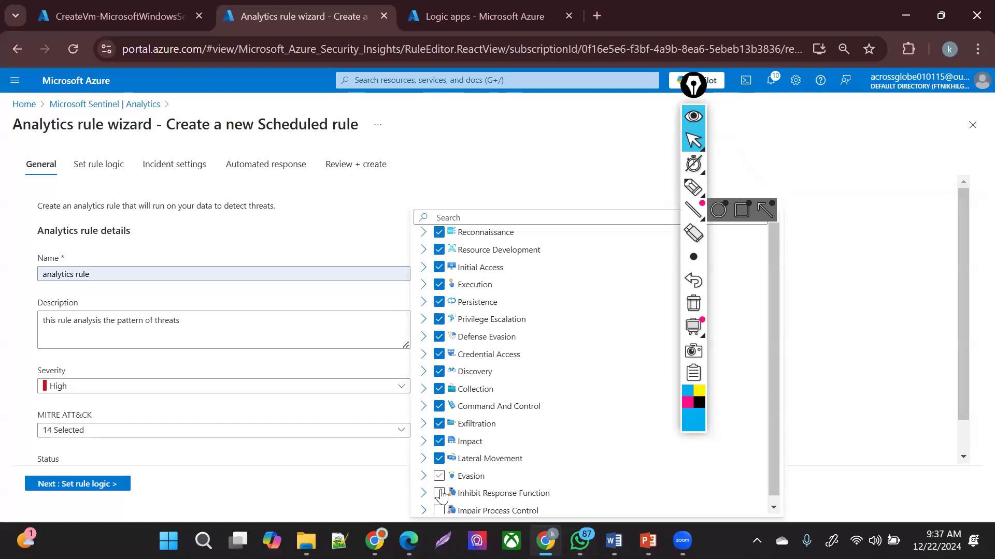
left_click(440, 494)
left_click(439, 511)
left_click_drag(772, 474, 770, 515)
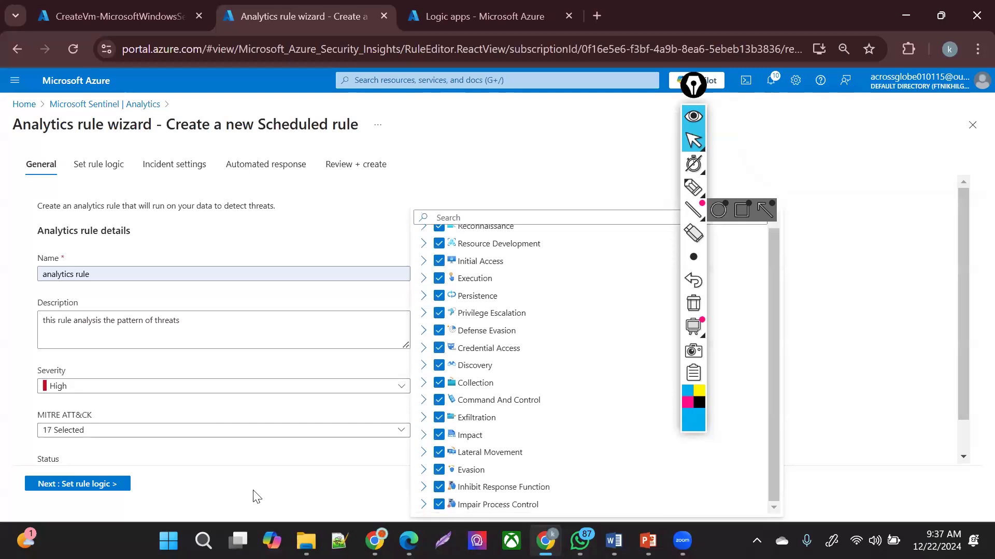
left_click(90, 464)
left_click_drag(961, 383, 970, 484)
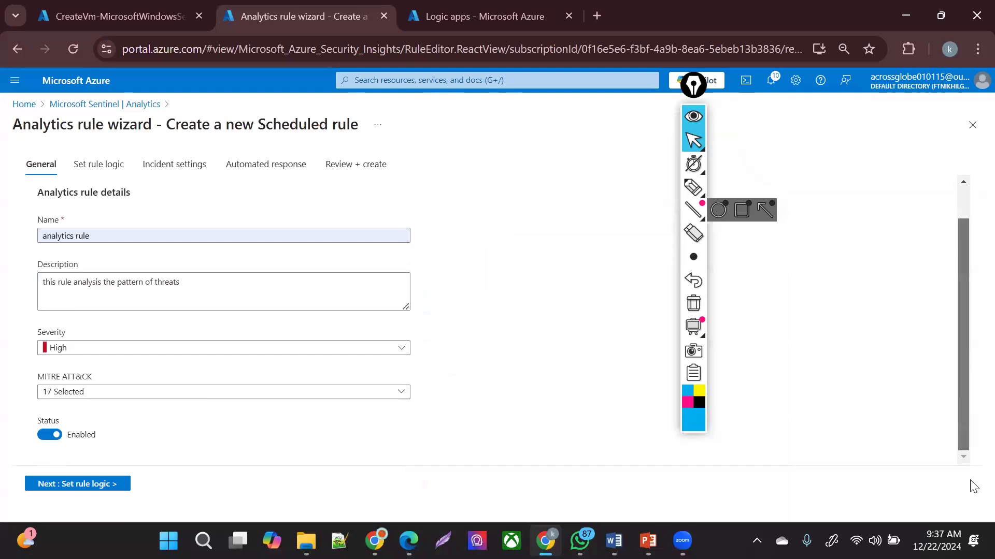
left_click(85, 484)
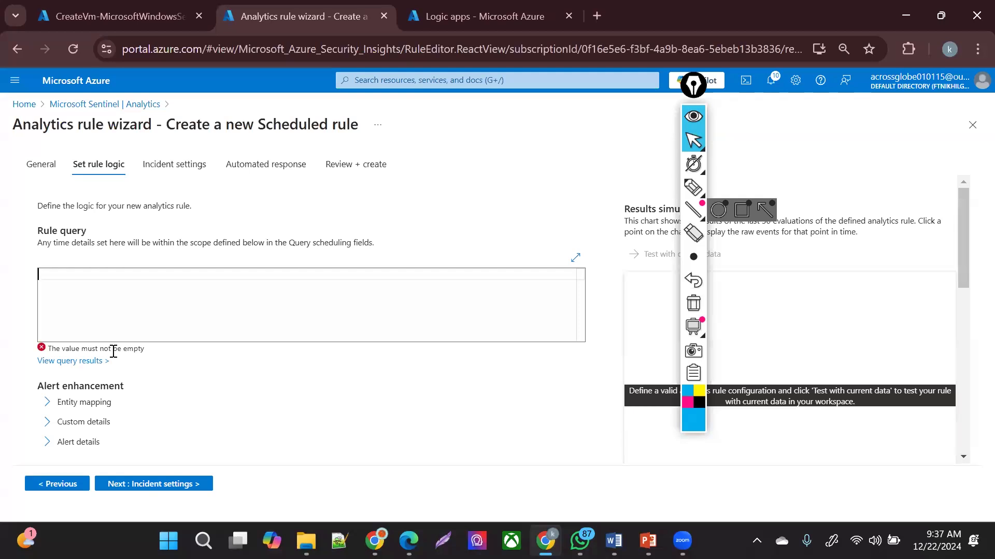
- Enter SecurityEvent as the rule query, preview its 1274 events, and close the Logs pane
type("s")
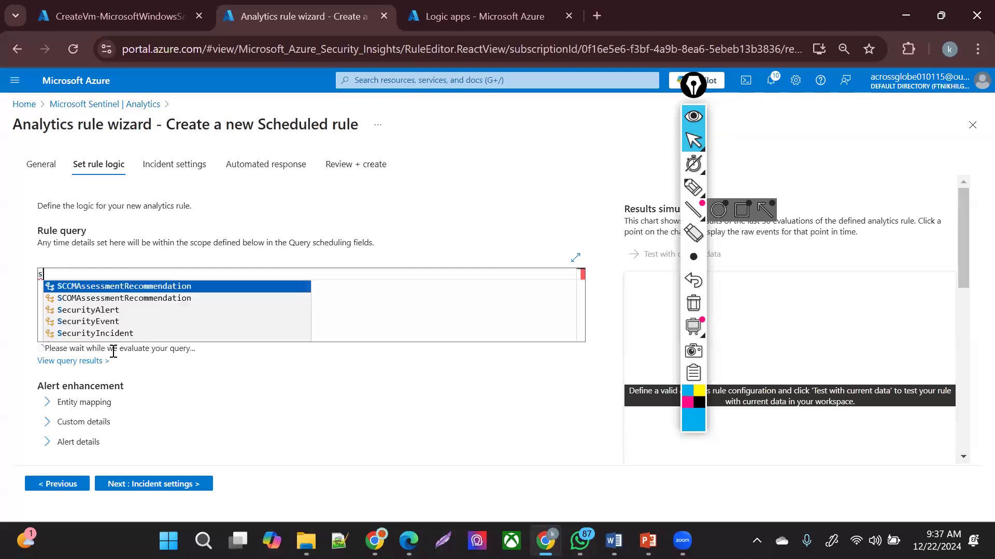
type("ecurit")
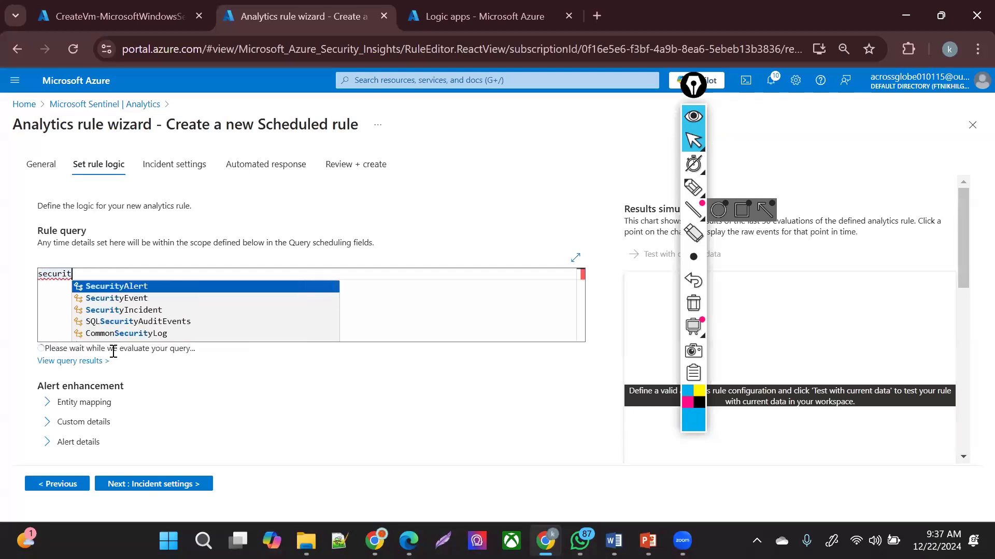
key("Down")
key("Return")
key("Return")
type("| ")
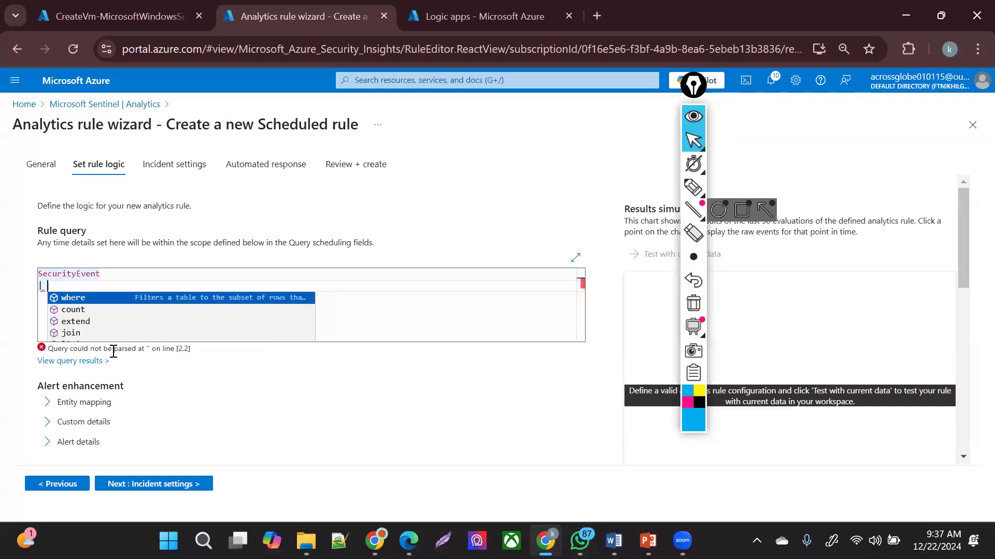
type("wher ")
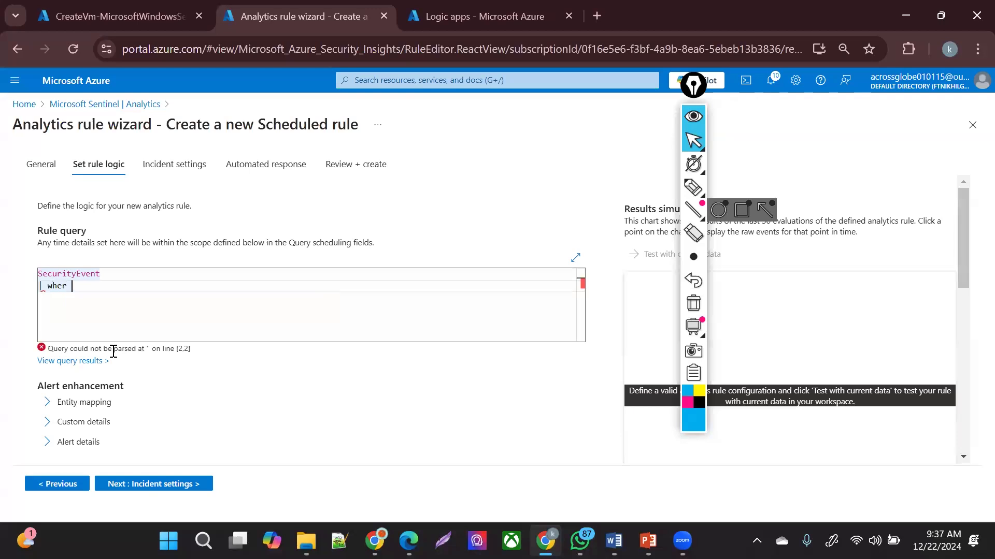
type("re ")
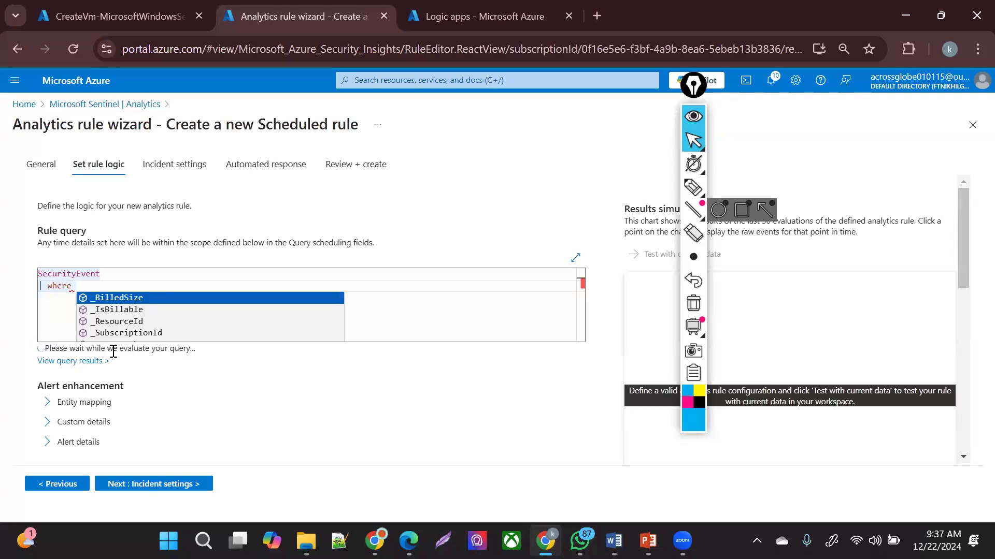
type("ip")
key("Return")
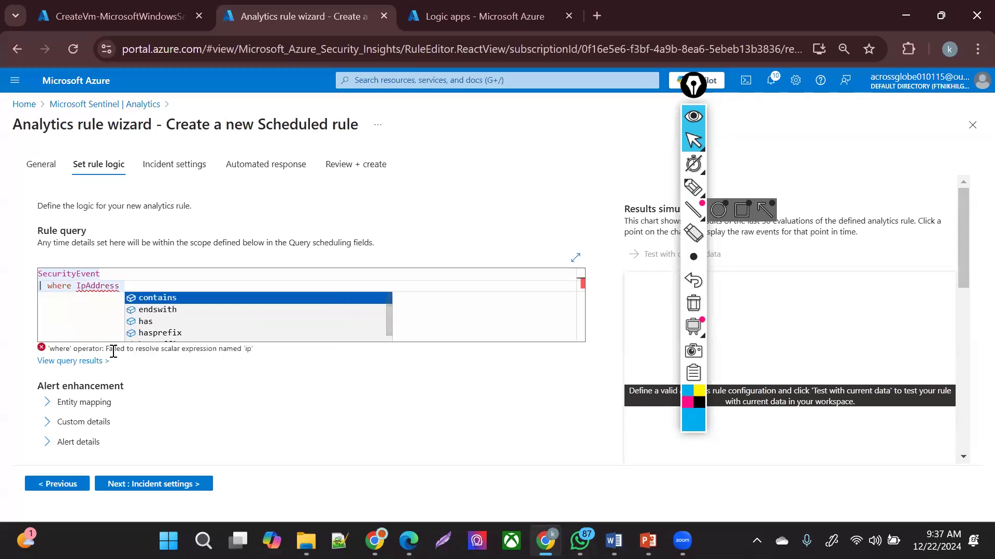
key("ctrl+BackSpace")
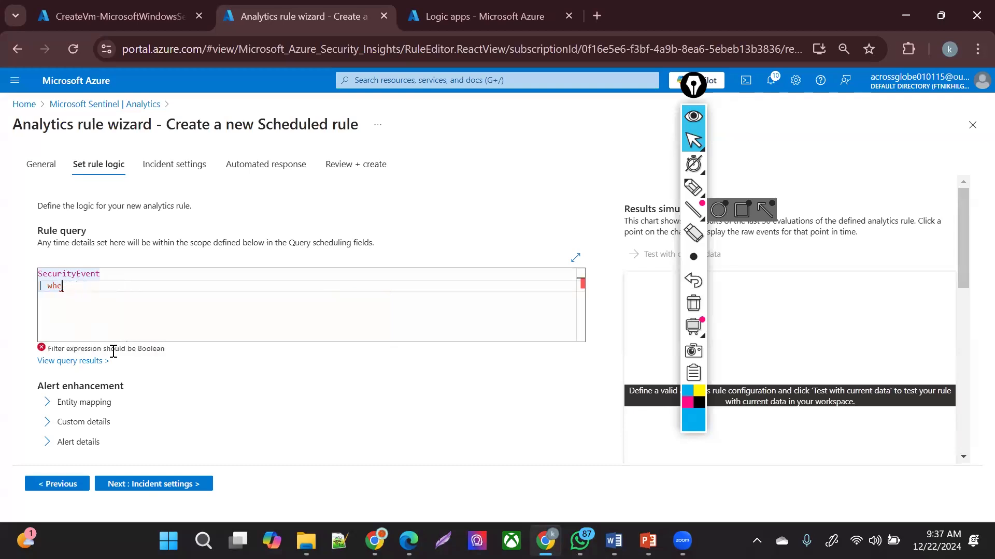
key("BackSpace")
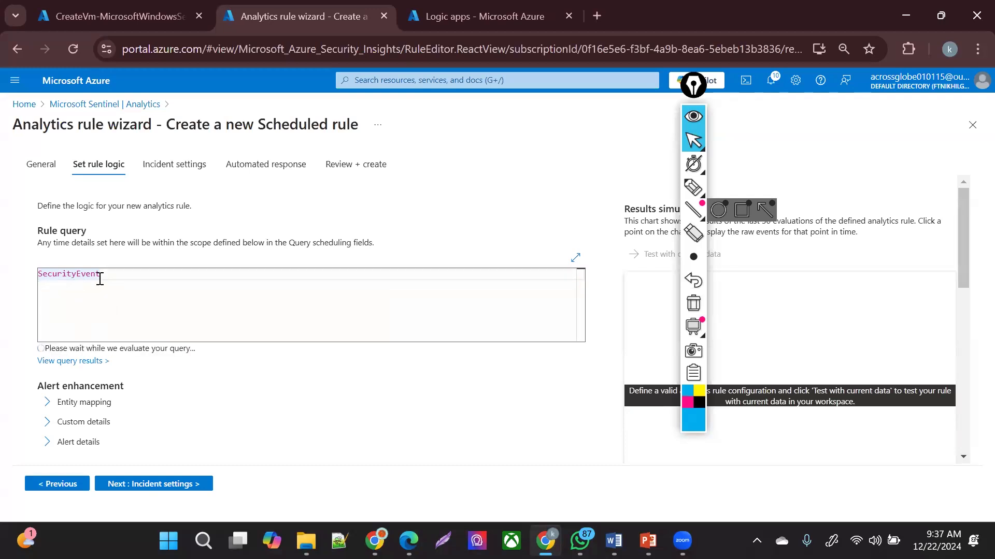
left_click(95, 362)
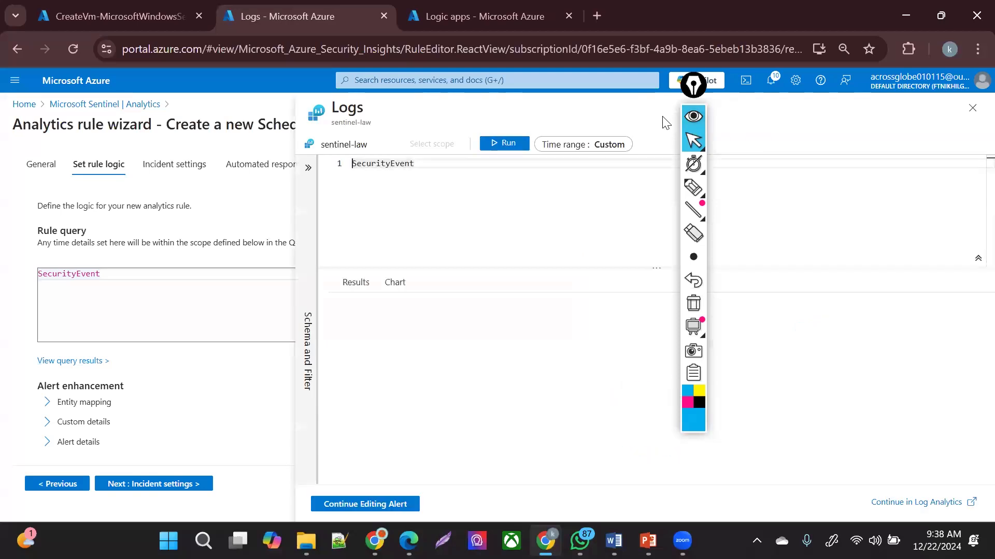
left_click(970, 108)
left_click(554, 157)
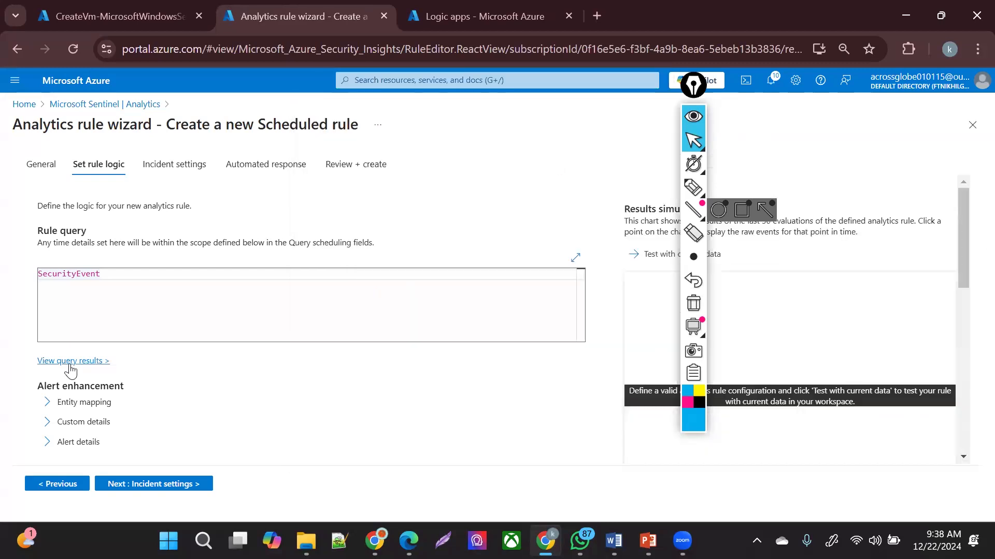
- Add a Host entity mapping with HostName identifier mapped to the Computer column
left_click(58, 406)
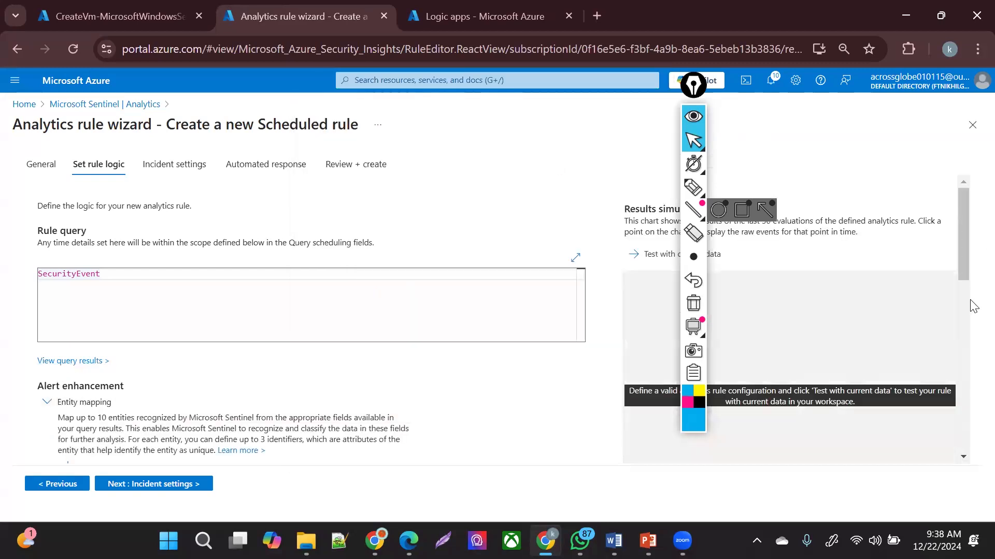
left_click_drag(962, 268, 973, 356)
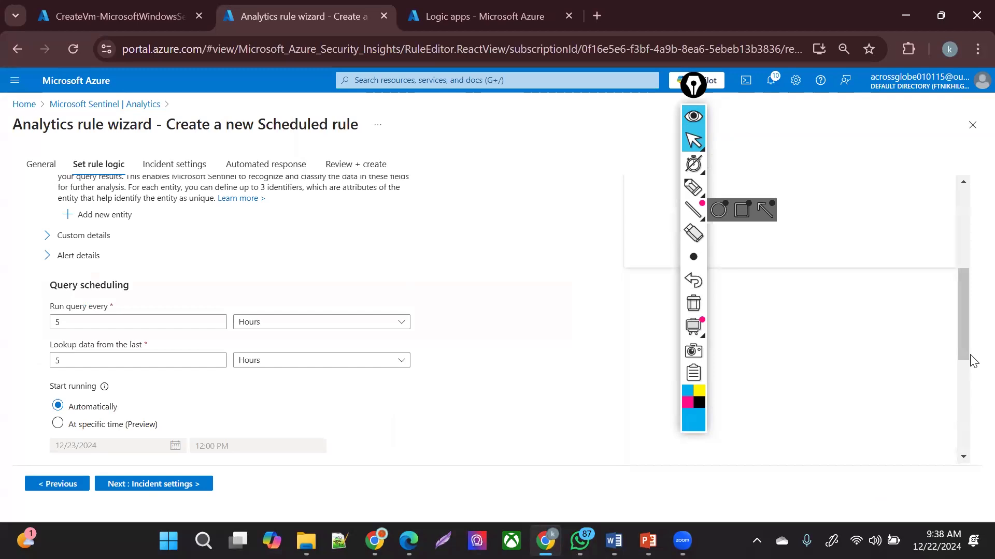
left_click(130, 215)
left_click(132, 219)
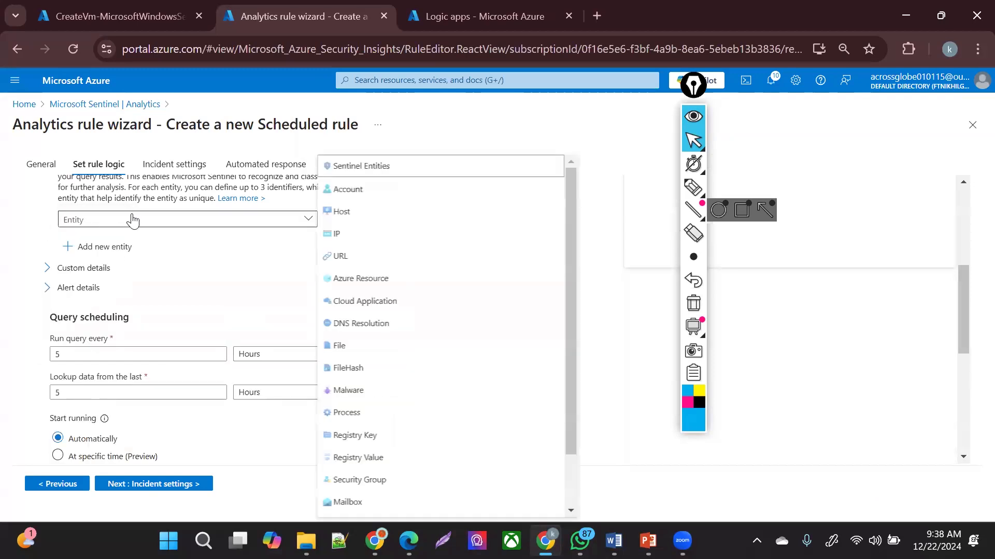
left_click(361, 216)
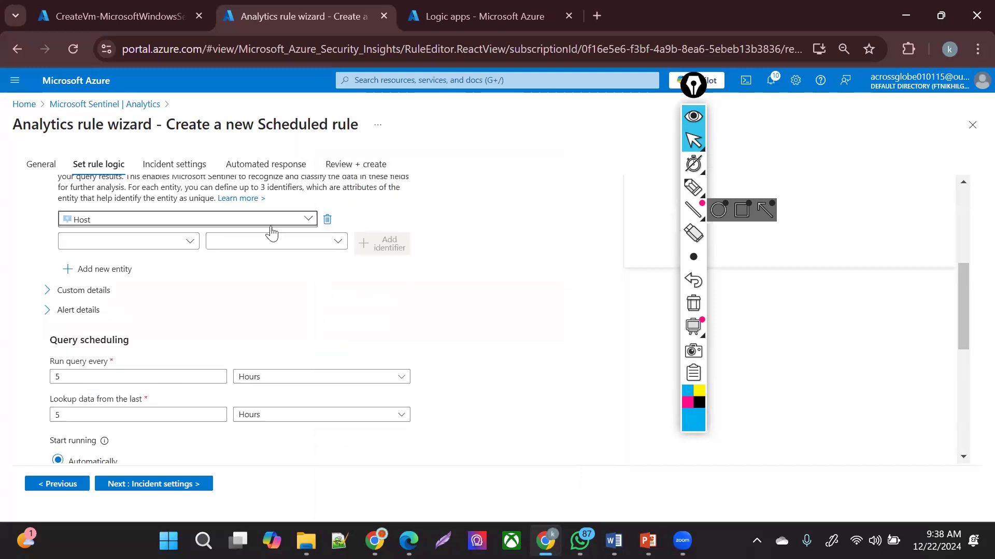
left_click(152, 243)
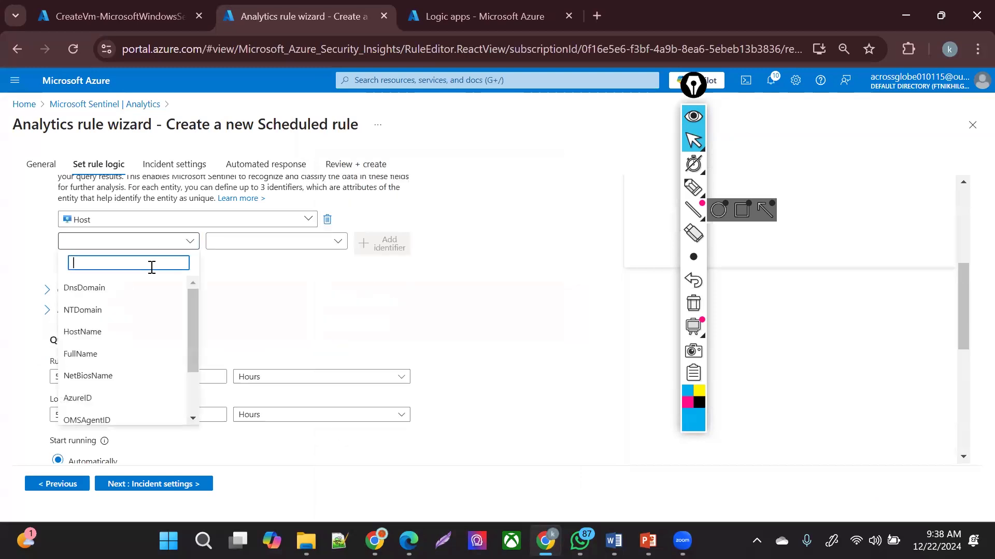
type("comp")
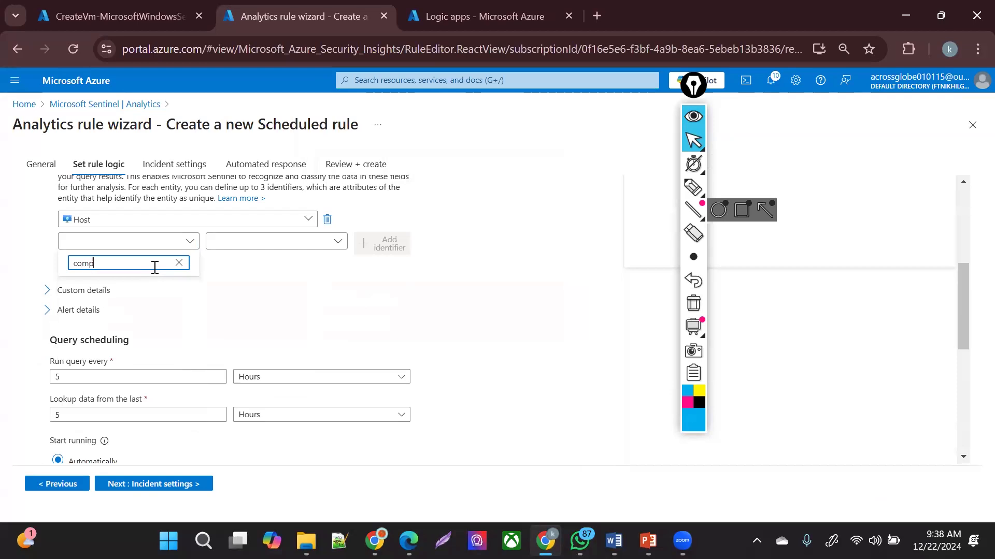
key("BackSpace")
type("hos")
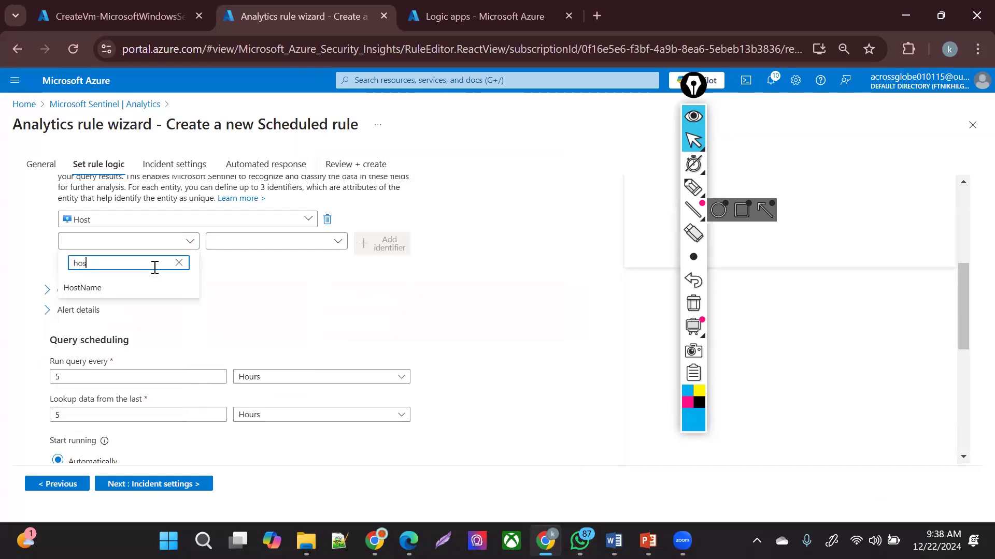
left_click(142, 286)
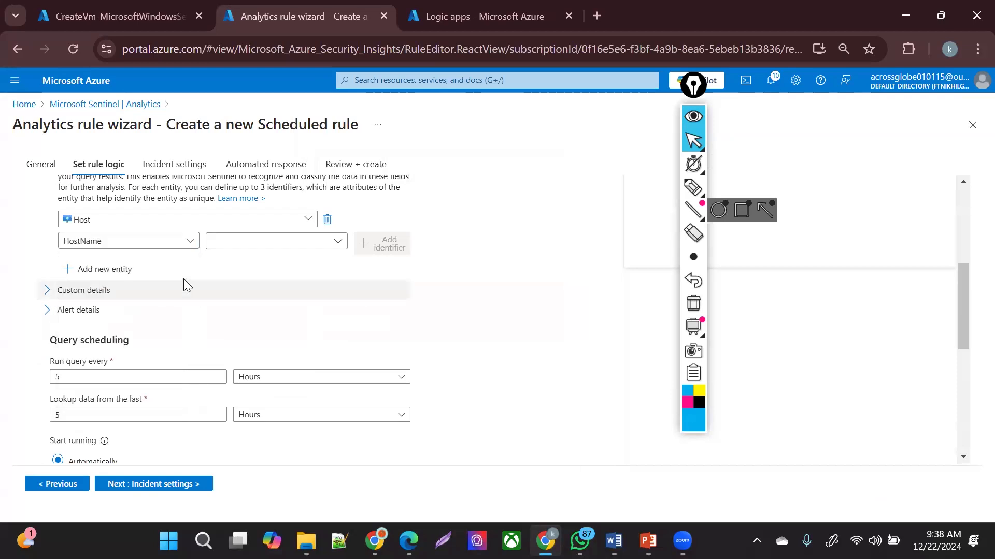
left_click(257, 248)
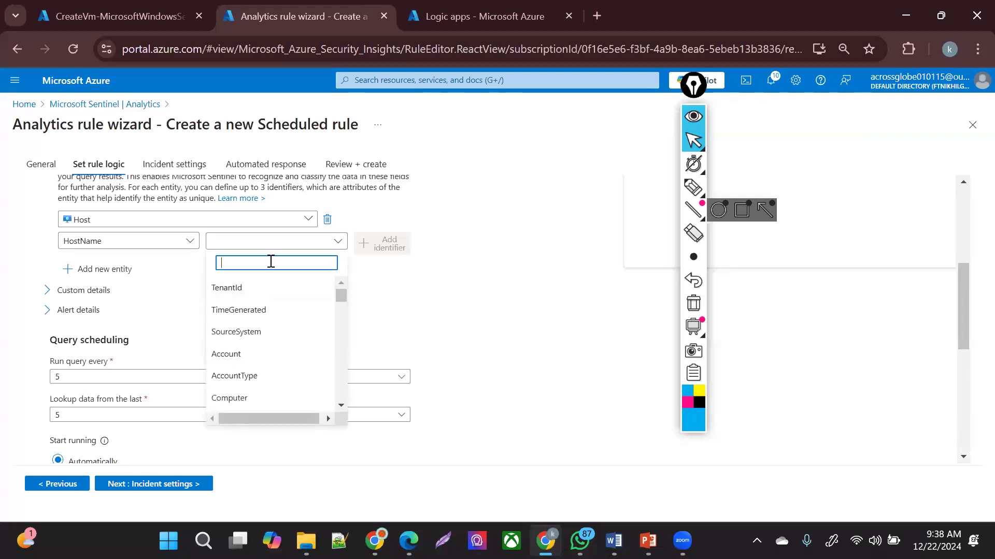
left_click(248, 398)
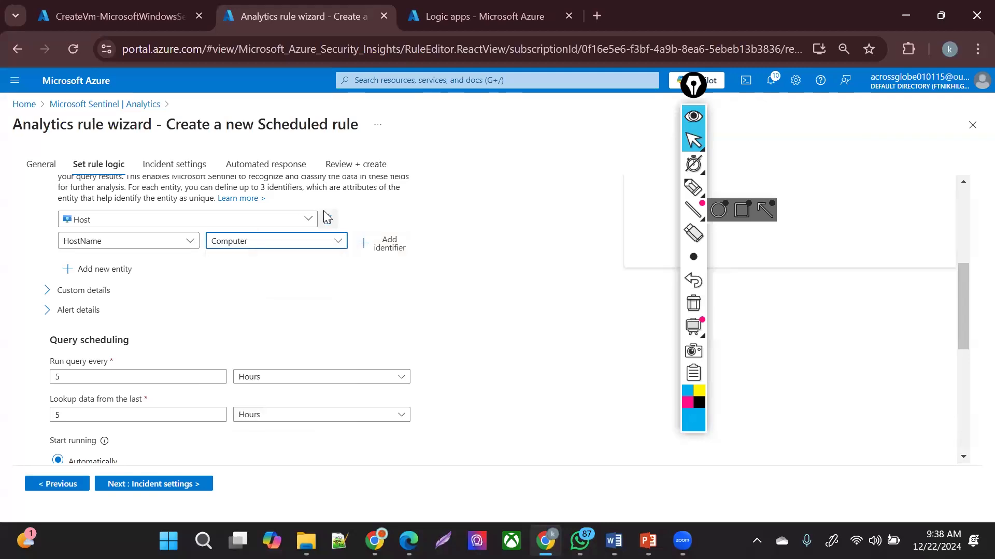
- Add an IP entity mapping with Address identifier mapped to ClientIPAddress
left_click(122, 269)
left_click(125, 277)
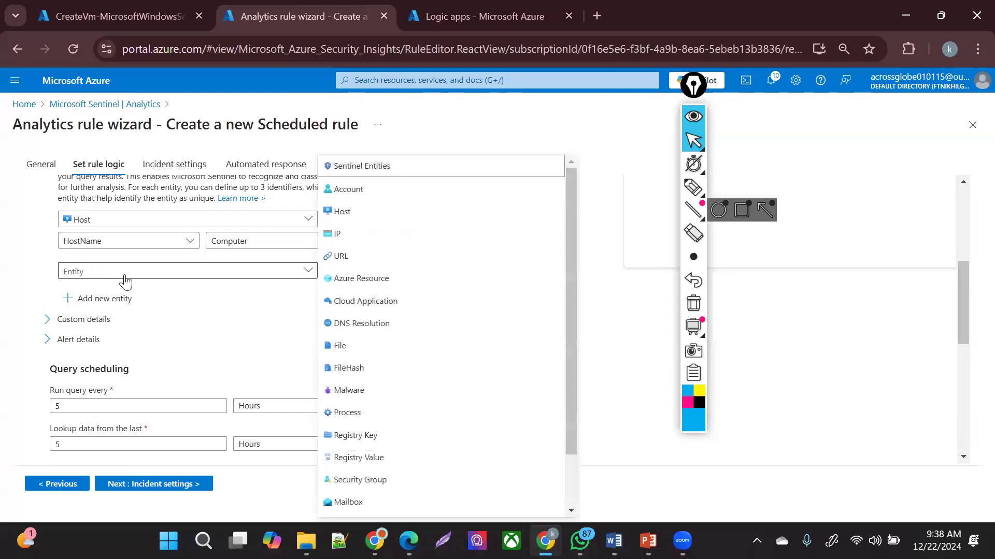
left_click(343, 233)
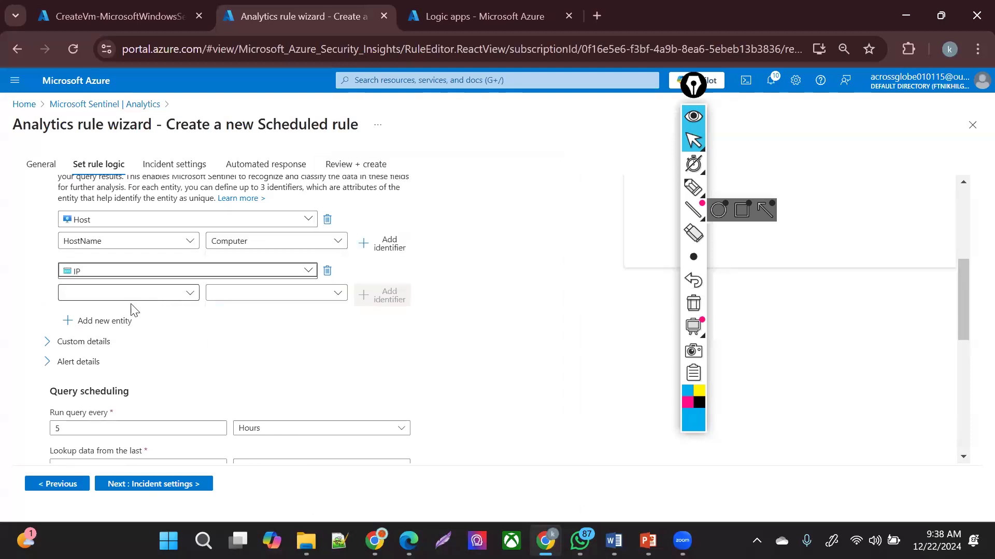
left_click(144, 295)
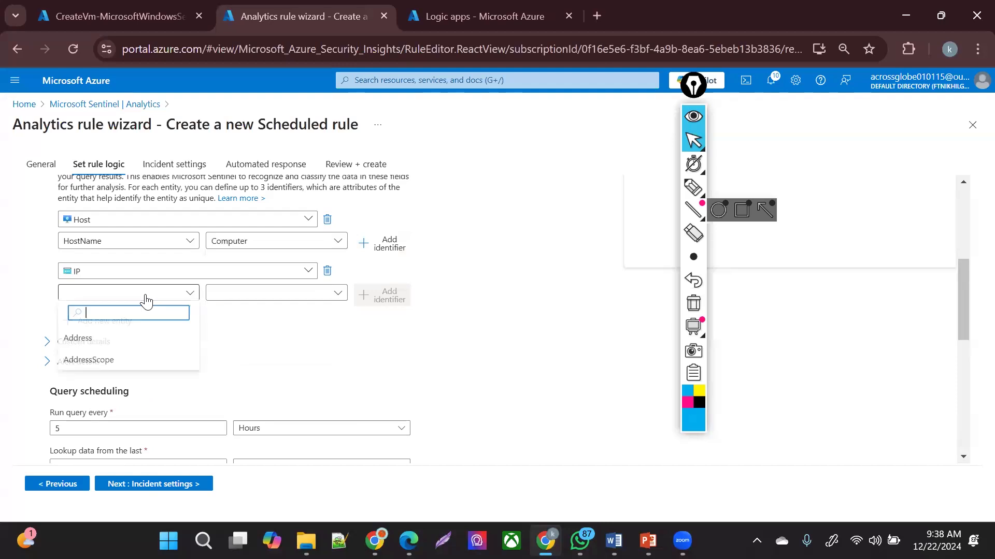
left_click(113, 342)
left_click(306, 294)
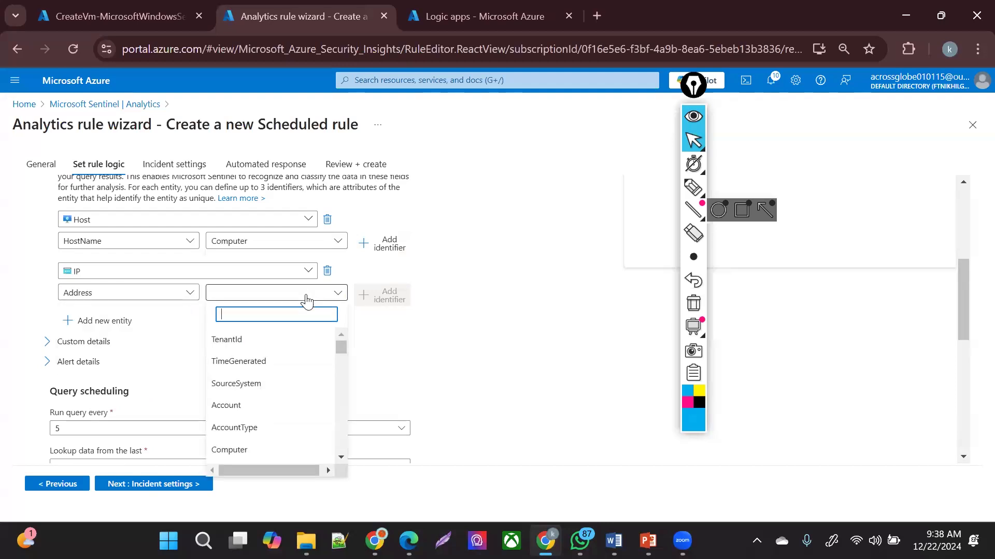
type("ip")
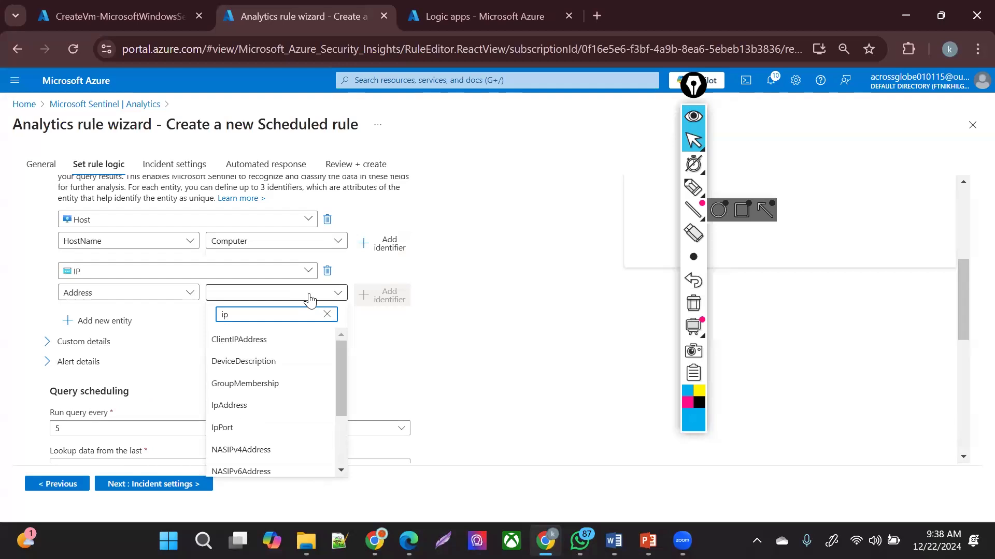
left_click(269, 342)
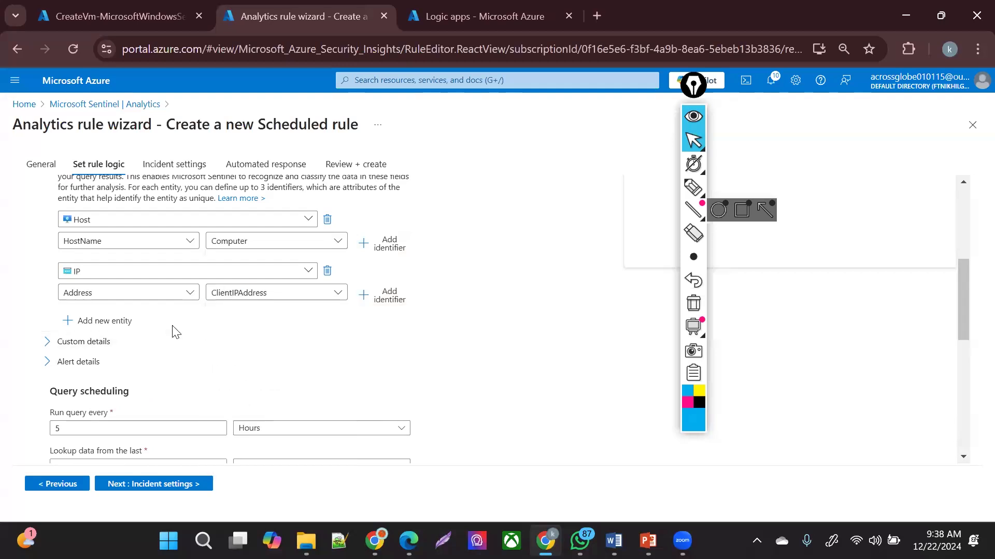
- Add an Account entity mapping with Name identifier mapped to the Account column
left_click(126, 321)
left_click(147, 331)
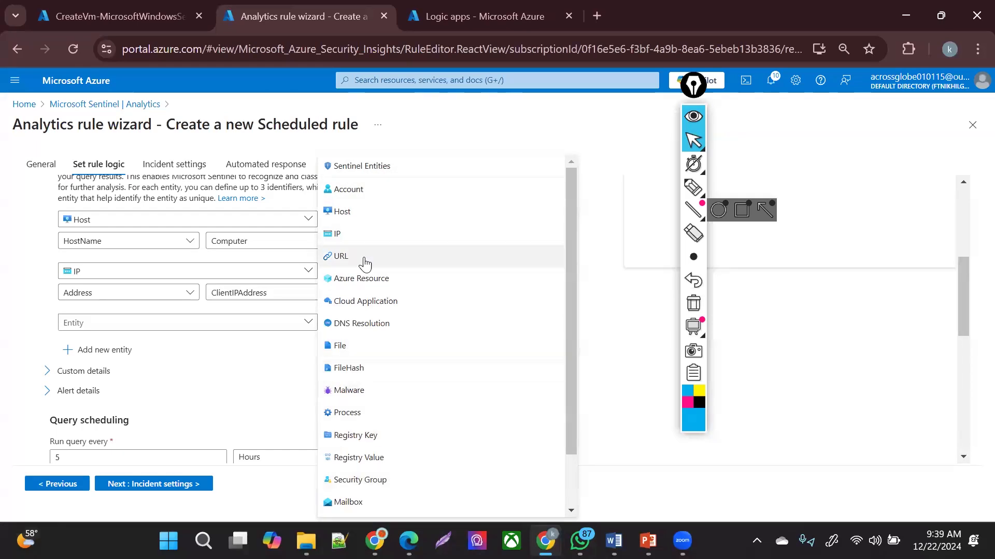
left_click(363, 192)
left_click(80, 345)
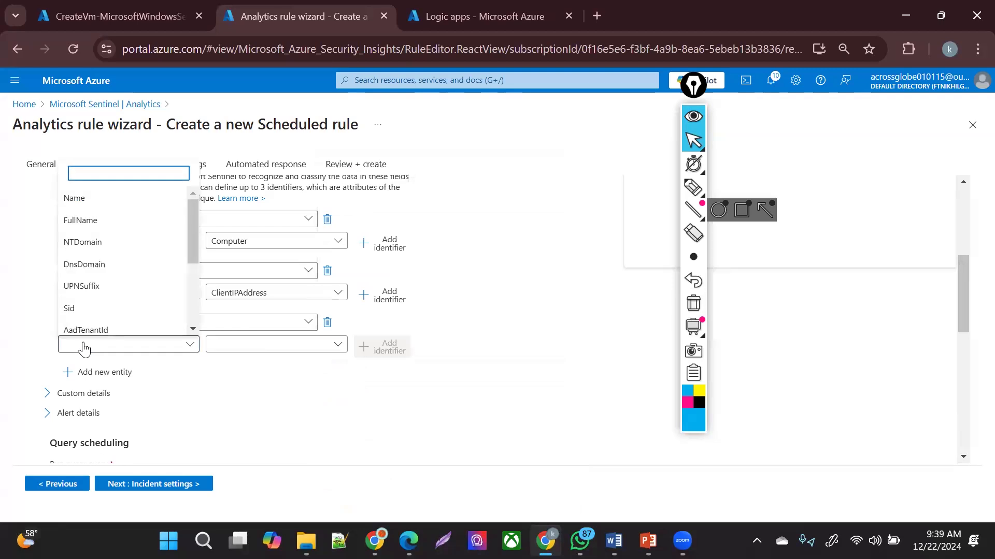
type("acc")
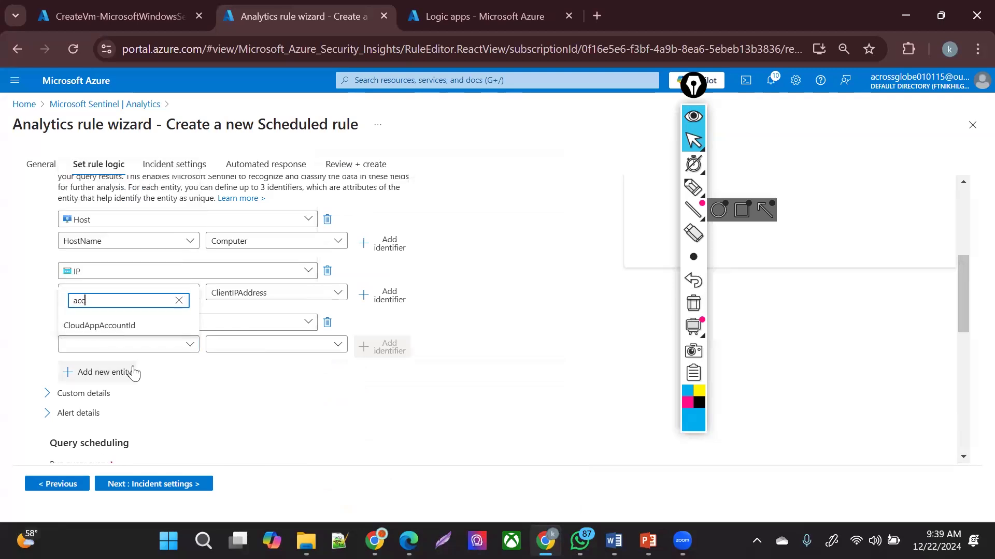
left_click(264, 448)
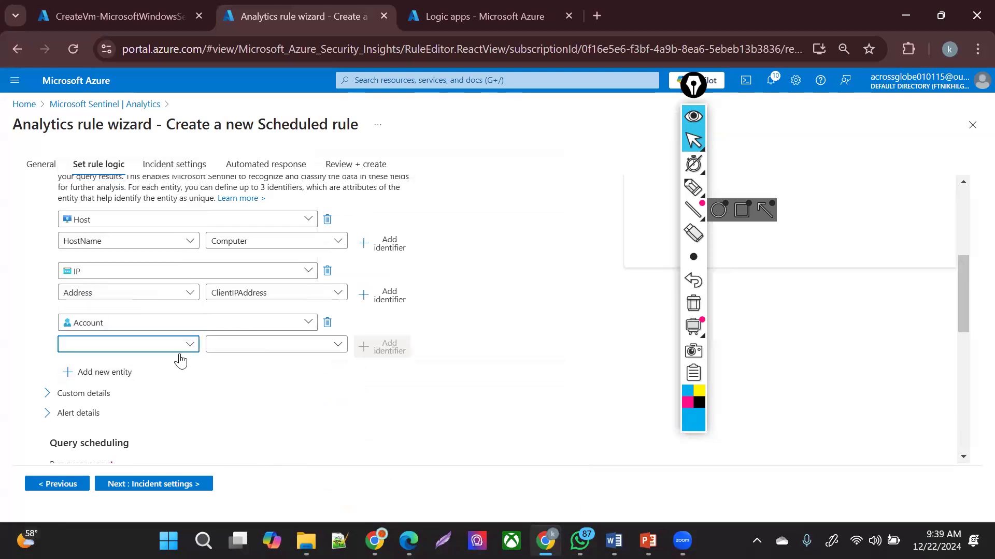
left_click(153, 346)
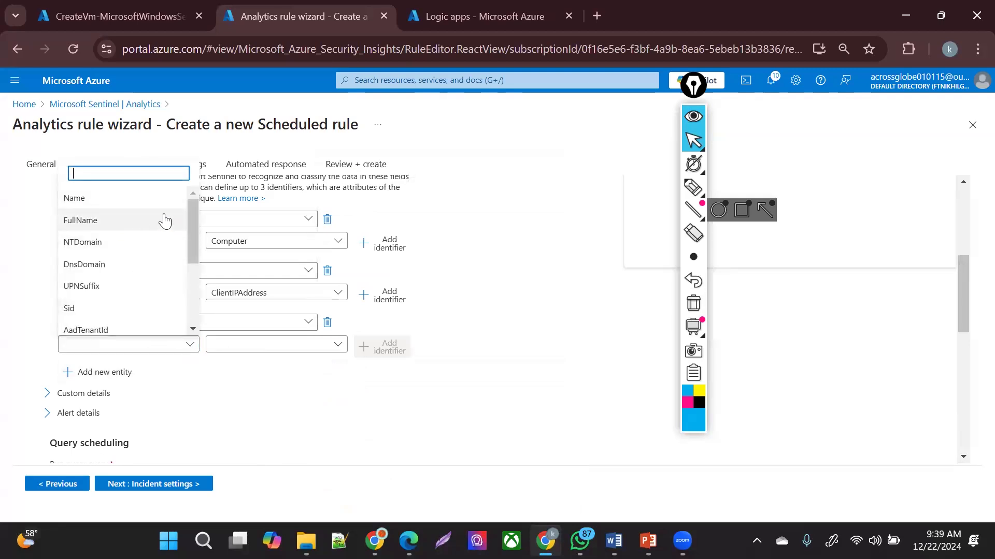
mouse_move(193, 217)
left_mouse_down()
mouse_move(199, 257)
mouse_move(195, 220)
left_mouse_up()
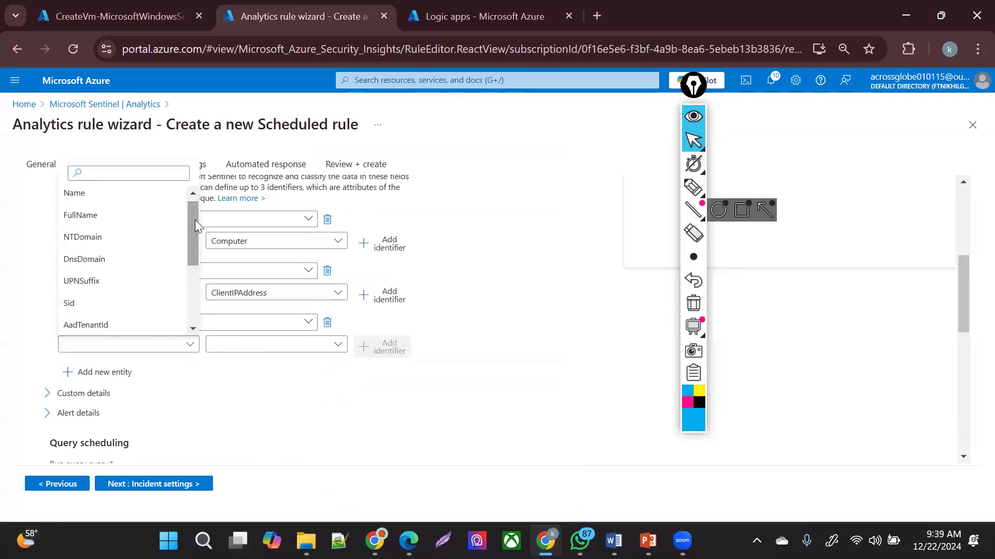
left_click(177, 173)
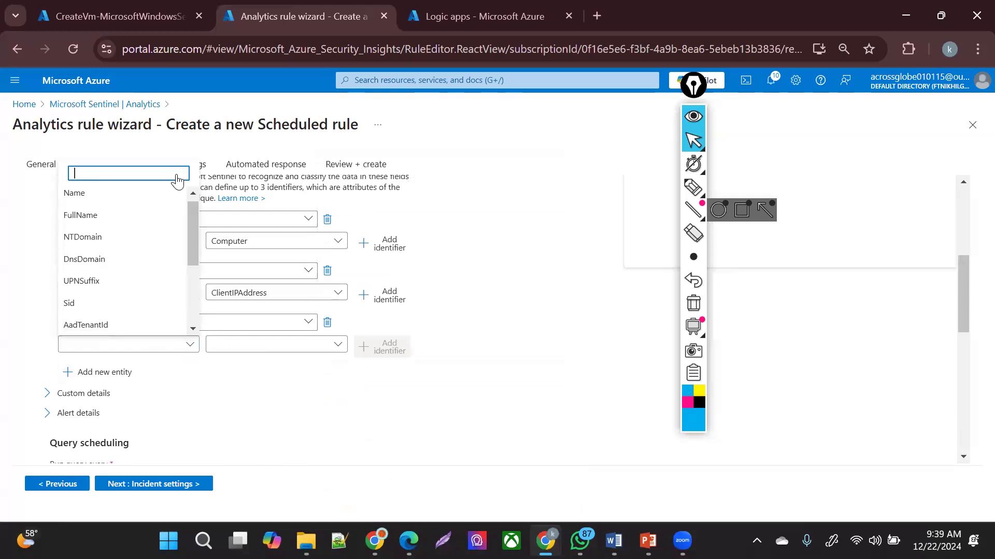
type("acc")
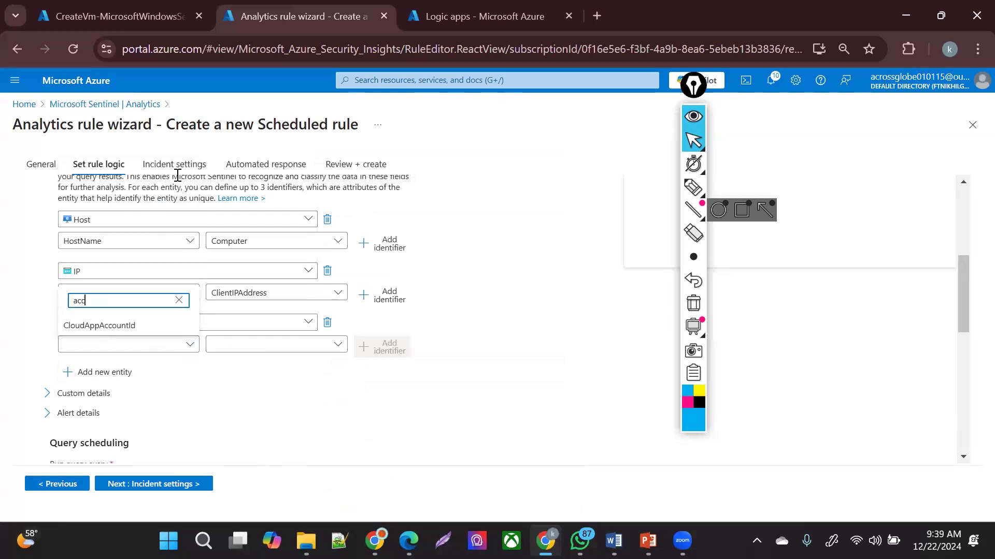
left_click(179, 301)
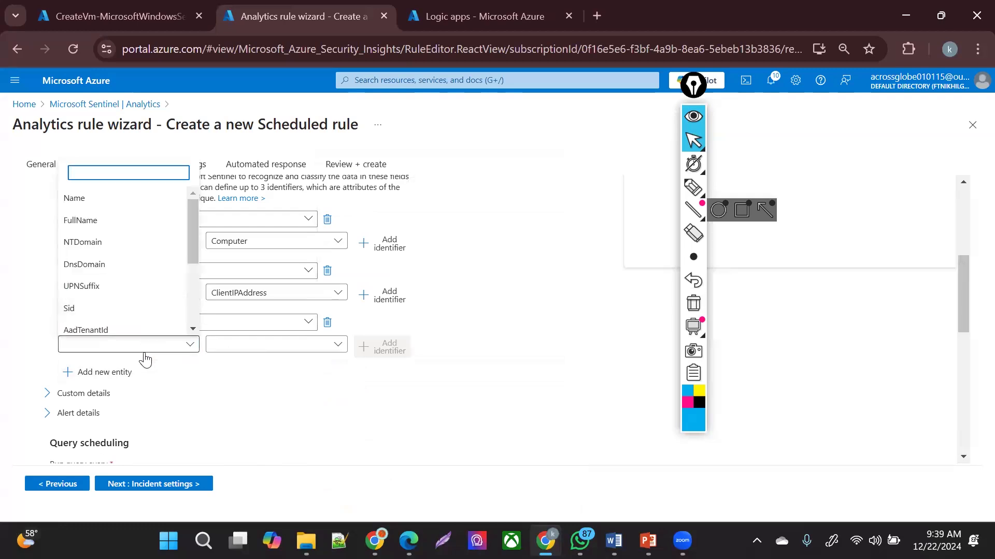
left_click(117, 197)
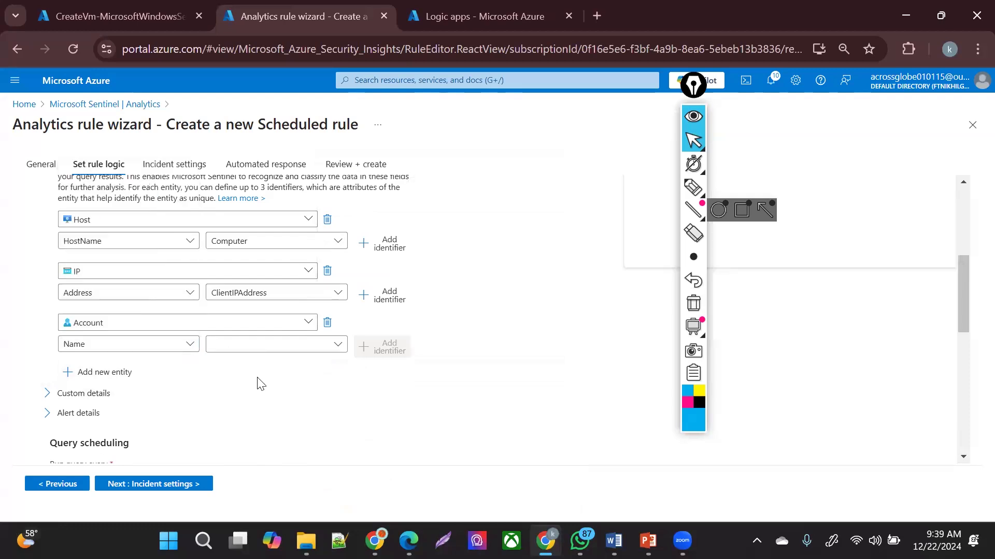
left_click(268, 345)
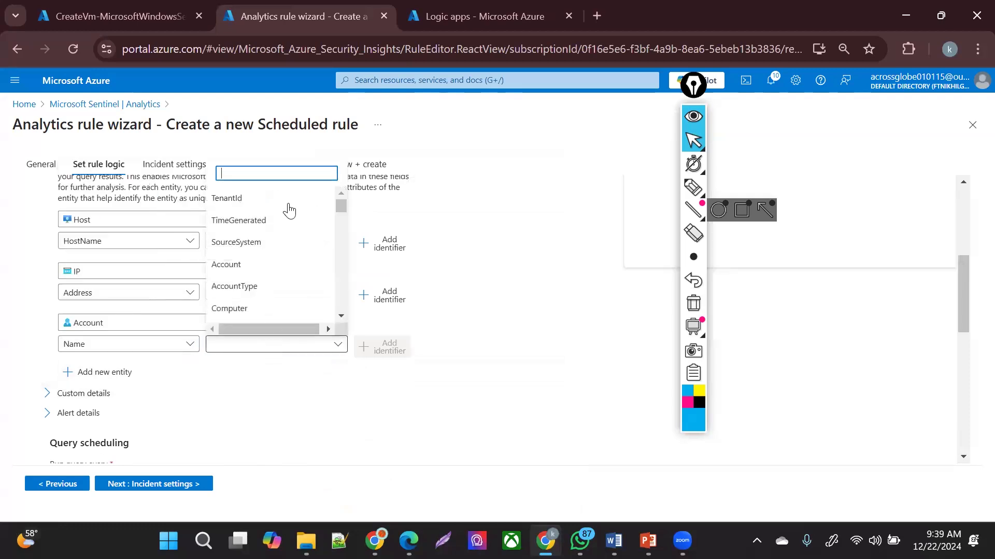
left_click(257, 265)
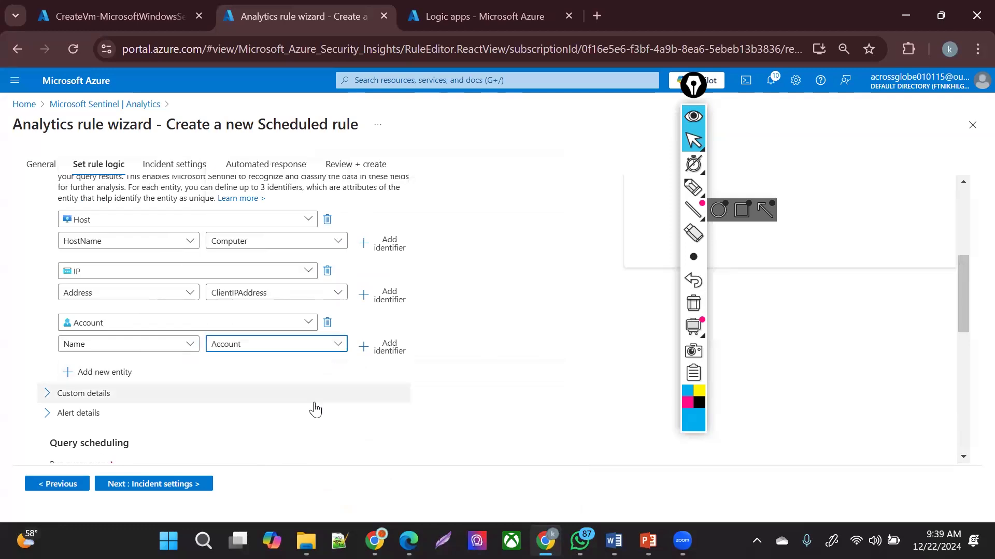
left_click(275, 396)
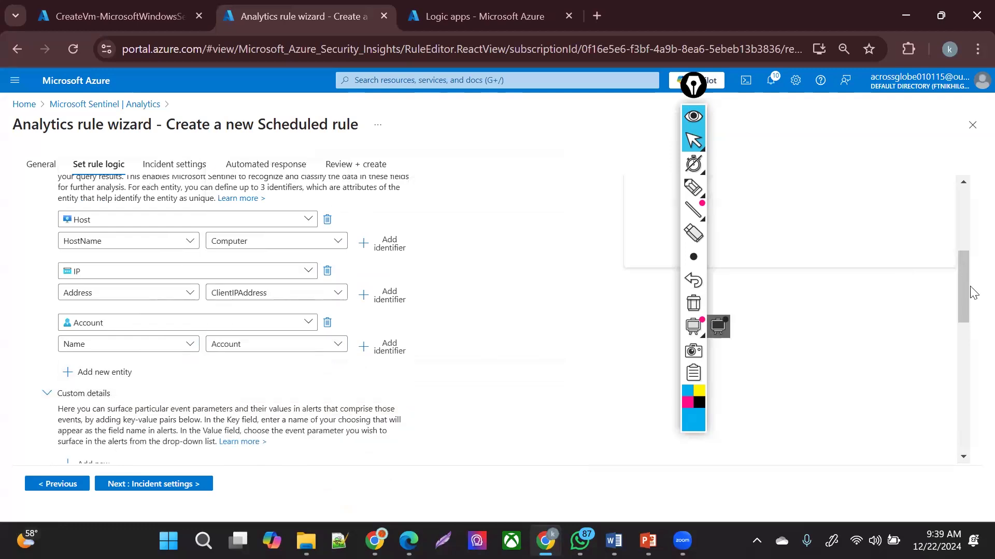
left_click_drag(971, 293, 972, 376)
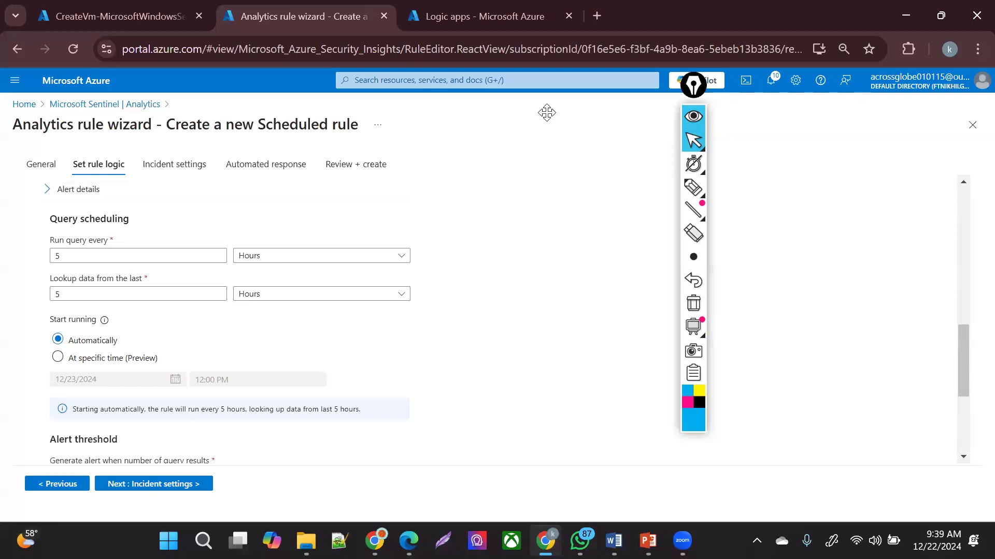
- Switch query frequency and lookup period units from hours to minutes and re-enter the lookup value
left_click(288, 257)
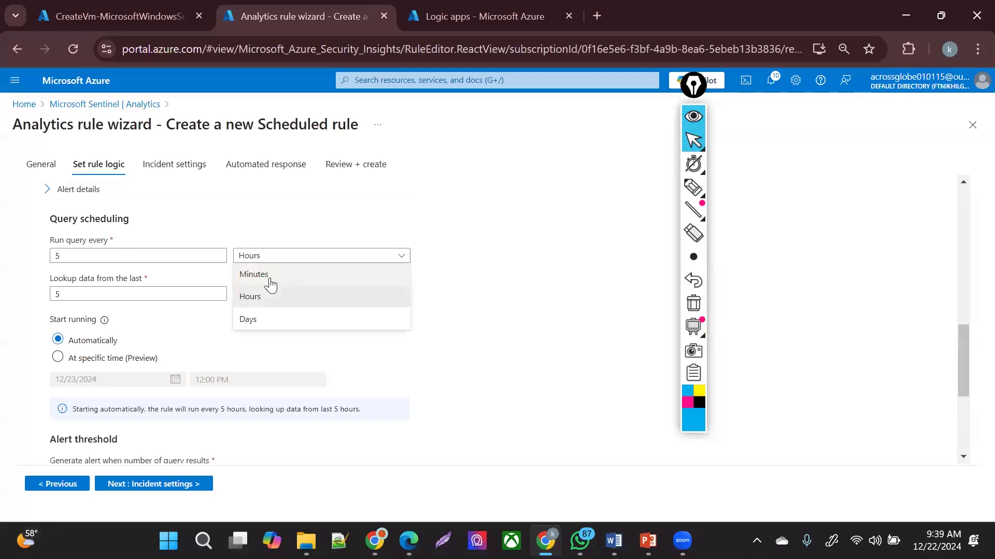
left_click(268, 282)
left_click(266, 294)
left_click(259, 316)
double_click(70, 295)
type("1")
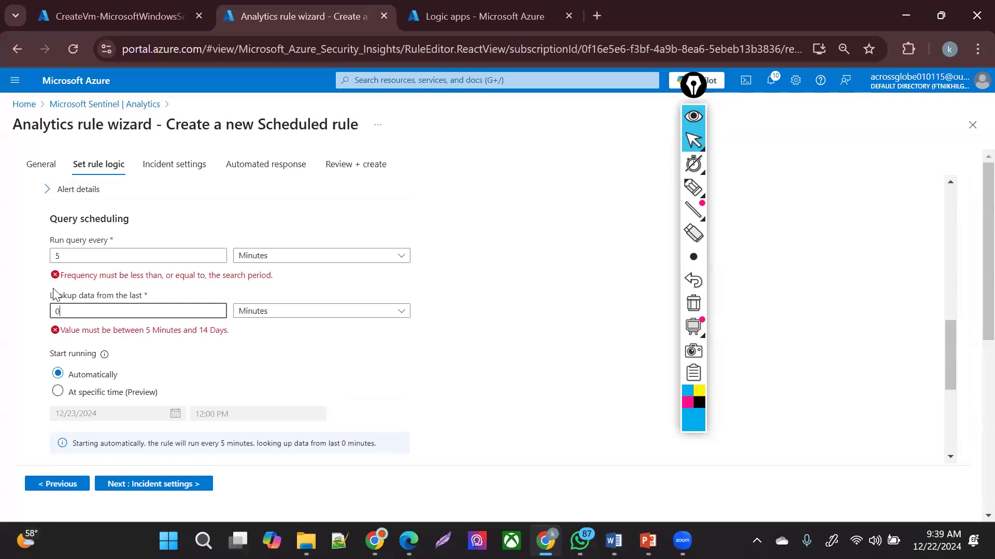
type("5")
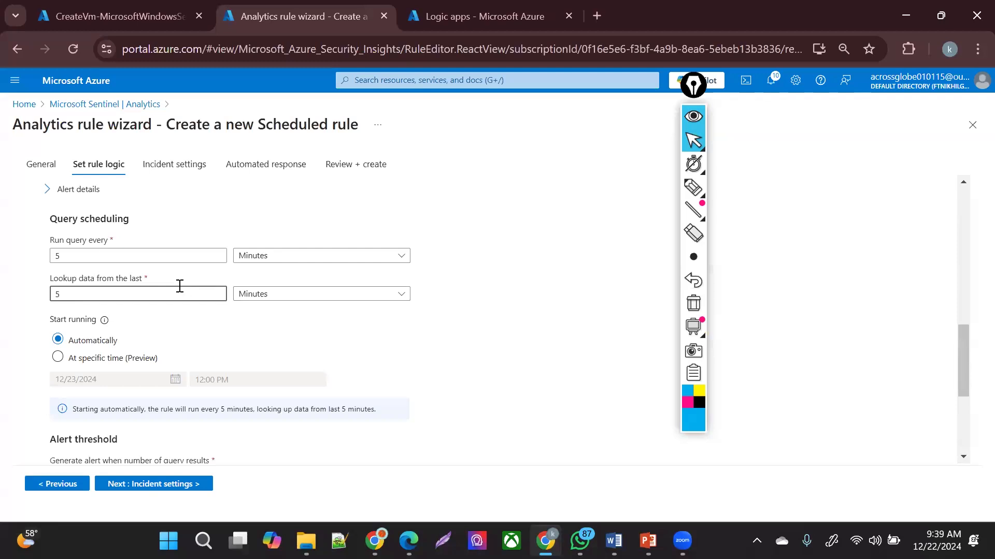
left_click(693, 186)
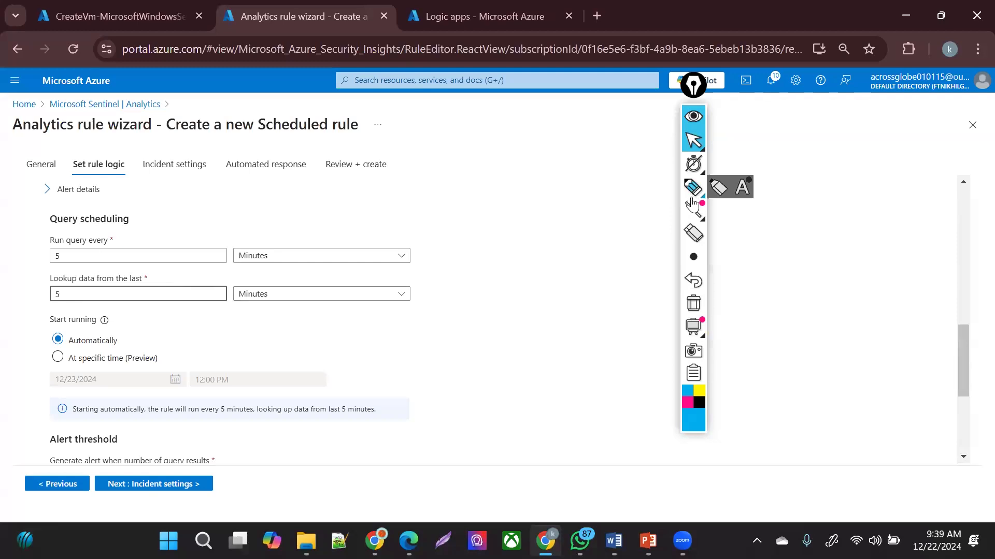
left_click_drag(458, 189, 494, 199)
mouse_move(505, 193)
left_mouse_down()
mouse_move(503, 214)
mouse_move(533, 187)
mouse_move(577, 215)
left_mouse_up()
left_click_drag(587, 214, 600, 209)
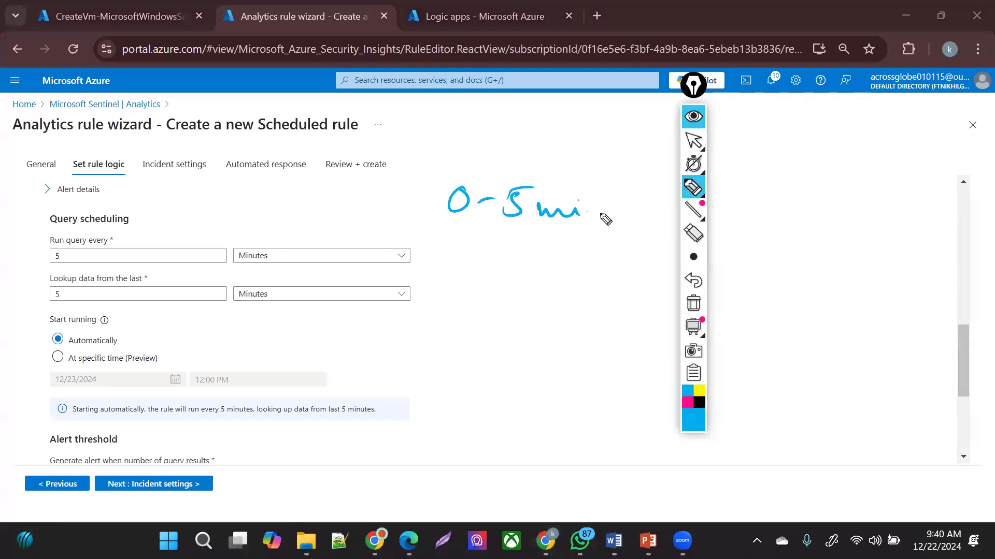
left_click_drag(78, 316, 67, 284)
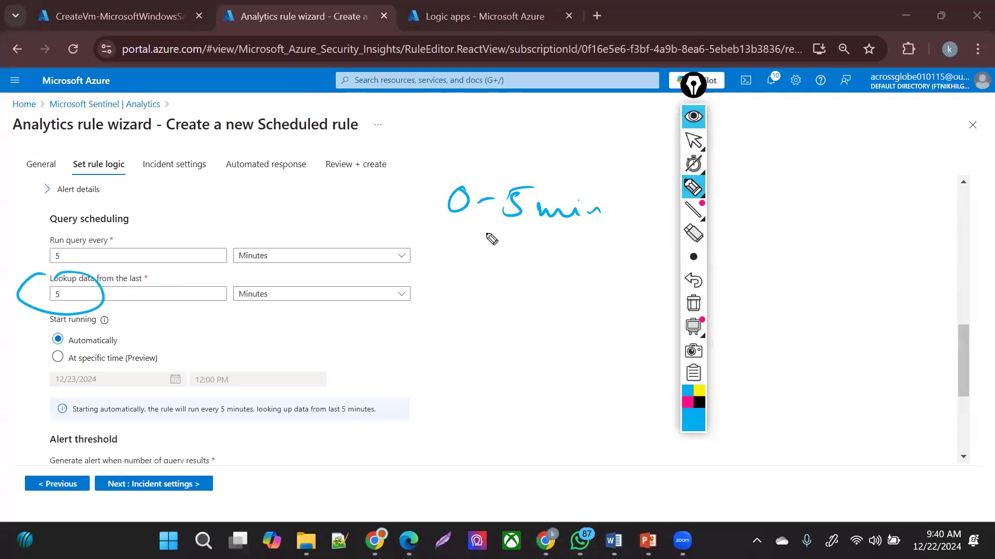
left_click_drag(452, 226, 524, 238)
left_click_drag(527, 241, 530, 223)
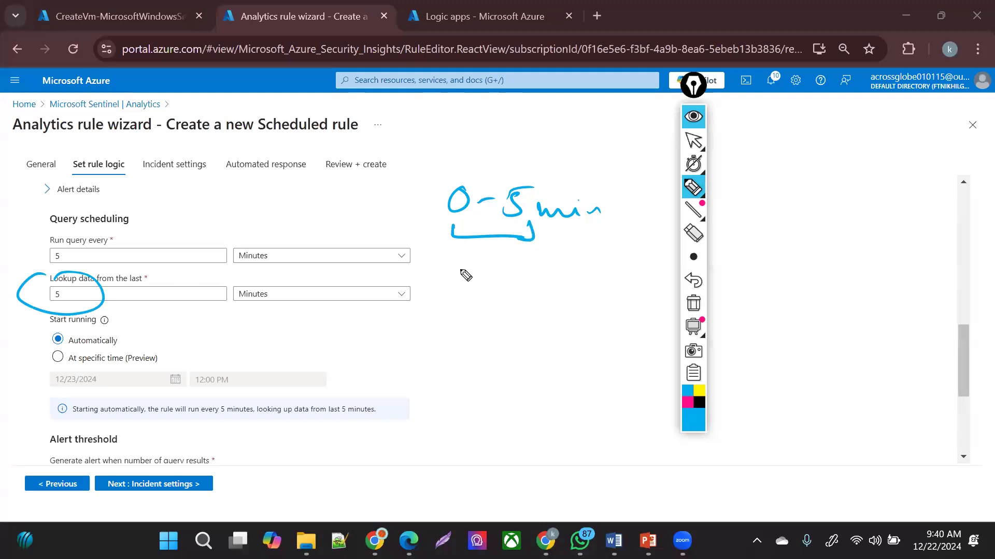
mouse_move(471, 274)
left_mouse_down()
mouse_move(453, 299)
mouse_move(496, 288)
mouse_move(531, 296)
left_mouse_up()
mouse_move(559, 282)
left_mouse_down()
mouse_move(476, 286)
mouse_move(469, 274)
left_mouse_up()
left_click_drag(445, 154, 555, 190)
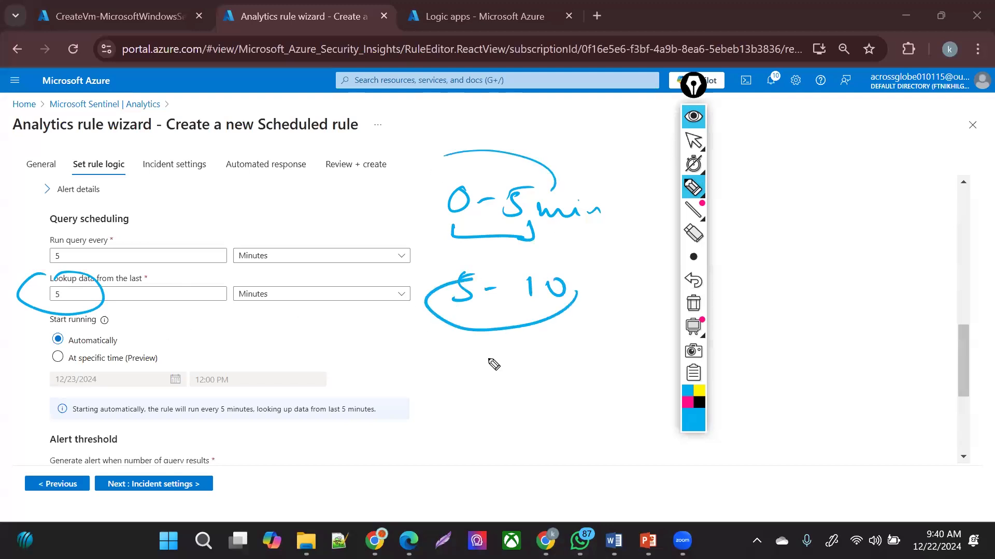
left_click_drag(457, 342, 452, 377)
left_click_drag(488, 351, 502, 352)
left_click_drag(573, 340, 576, 374)
left_click_drag(526, 356, 549, 350)
left_click_drag(586, 342, 586, 365)
left_click_drag(591, 343, 616, 339)
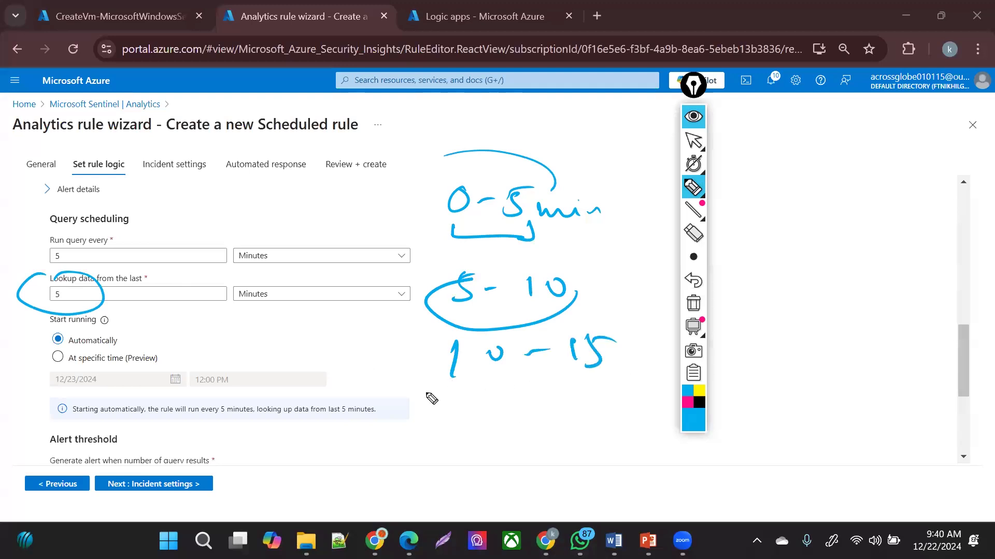
left_click_drag(602, 386, 606, 323)
left_click_drag(428, 385, 461, 384)
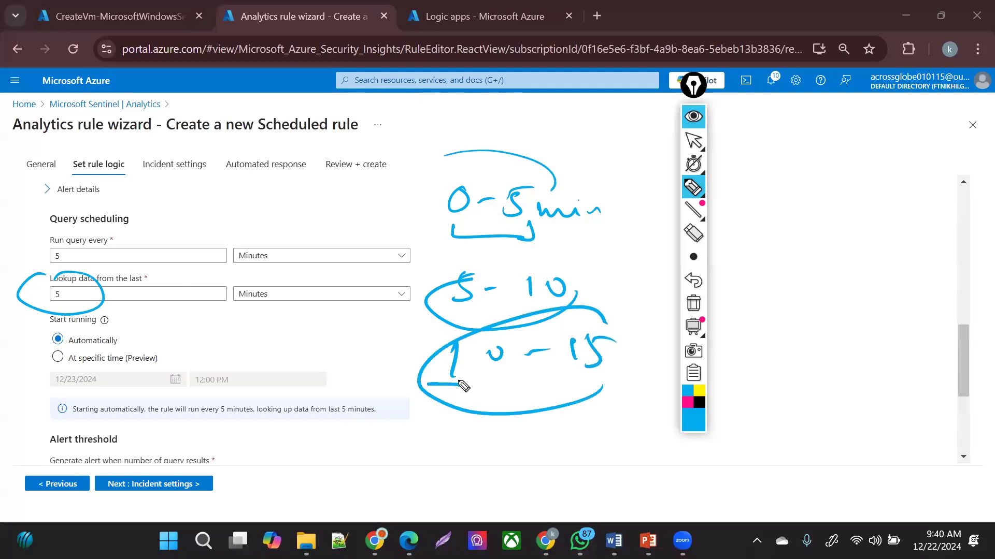
mouse_move(452, 344)
left_mouse_down()
mouse_move(343, 356)
mouse_move(369, 366)
left_mouse_up()
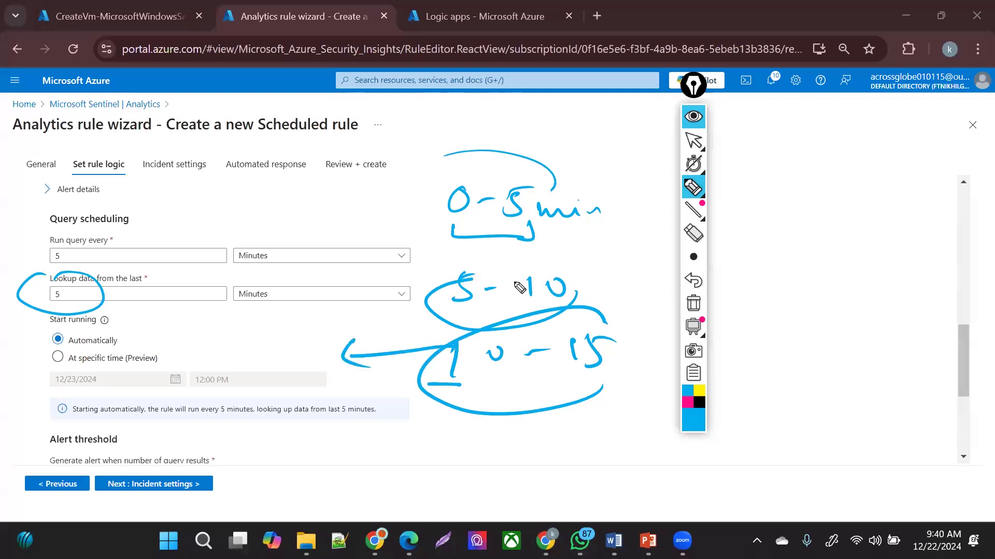
mouse_move(571, 378)
left_mouse_down()
mouse_move(535, 389)
mouse_move(547, 398)
left_mouse_up()
left_click(693, 304)
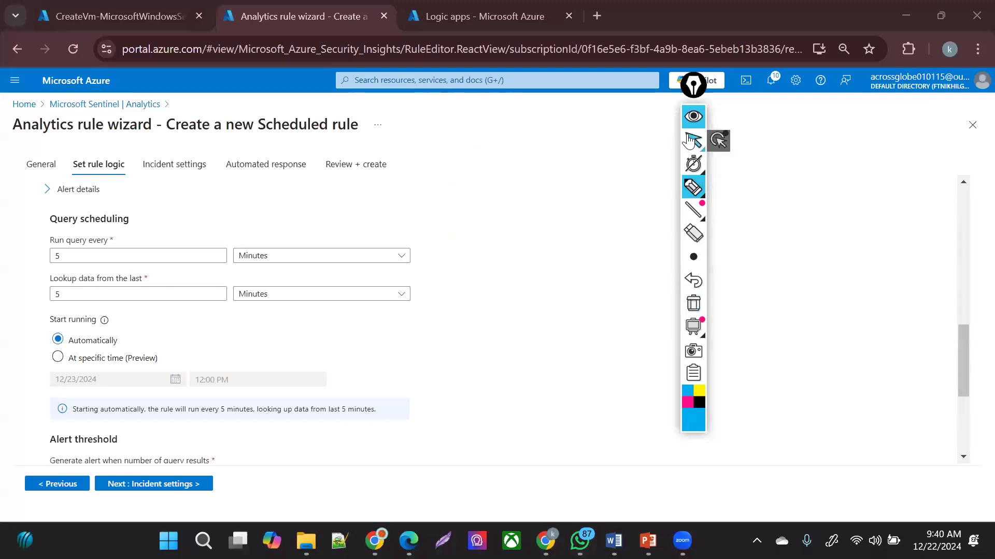
- Set event grouping to 'Trigger an alert for each event'
left_click(719, 144)
scroll(321, 234, "down", 4)
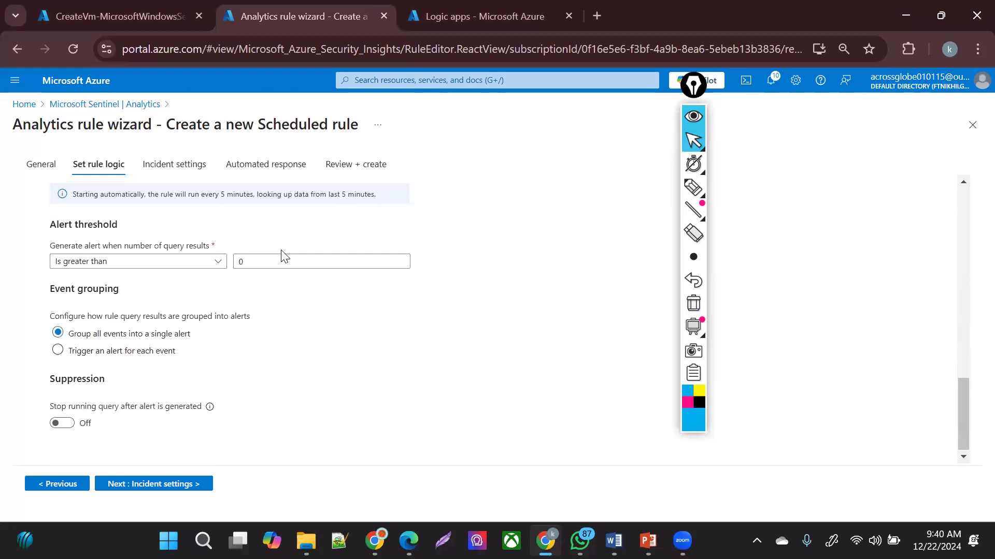
left_click(189, 355)
- Advance past Incident settings, keeping incident creation enabled, to the Automated response step
scroll(961, 409, "down", 1)
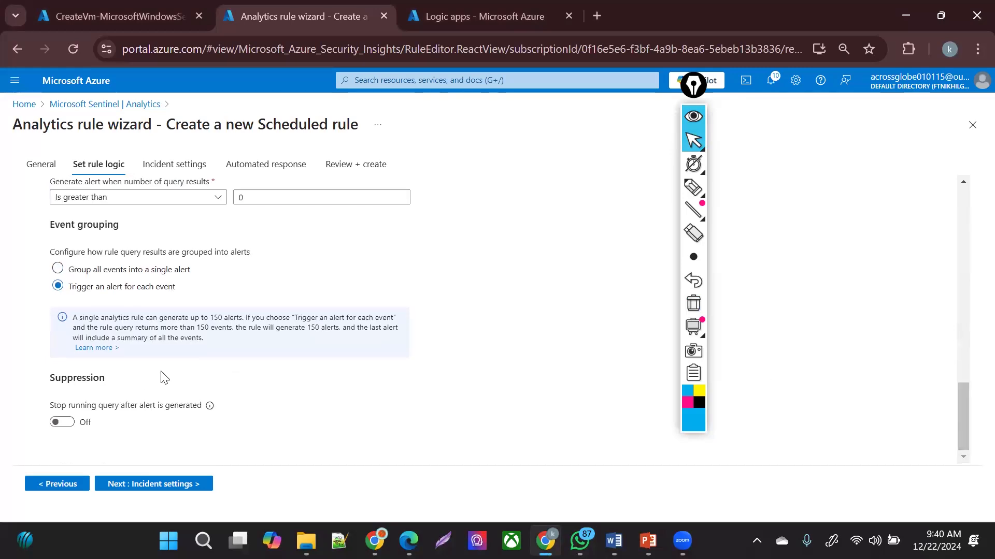
left_click(151, 490)
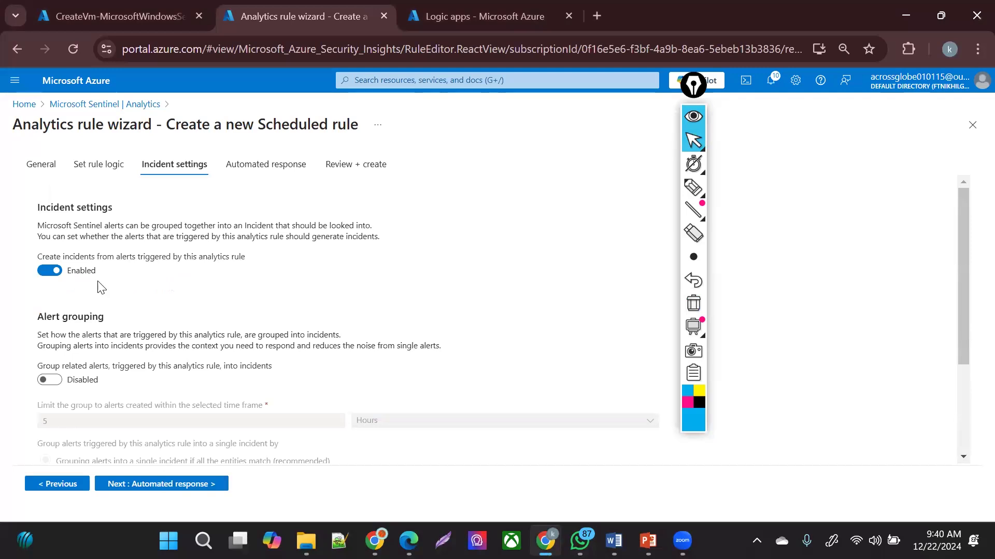
left_click(68, 484)
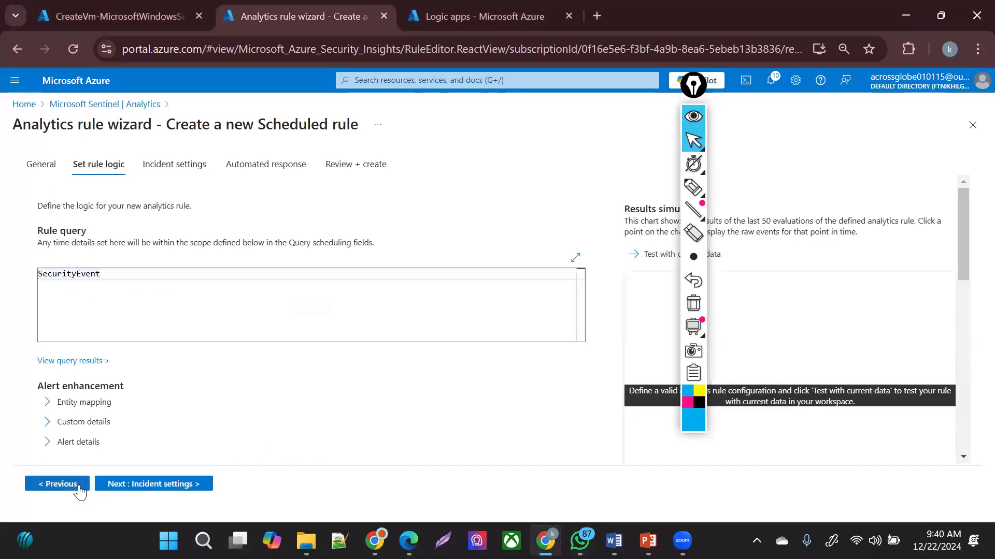
left_click_drag(967, 242, 967, 417)
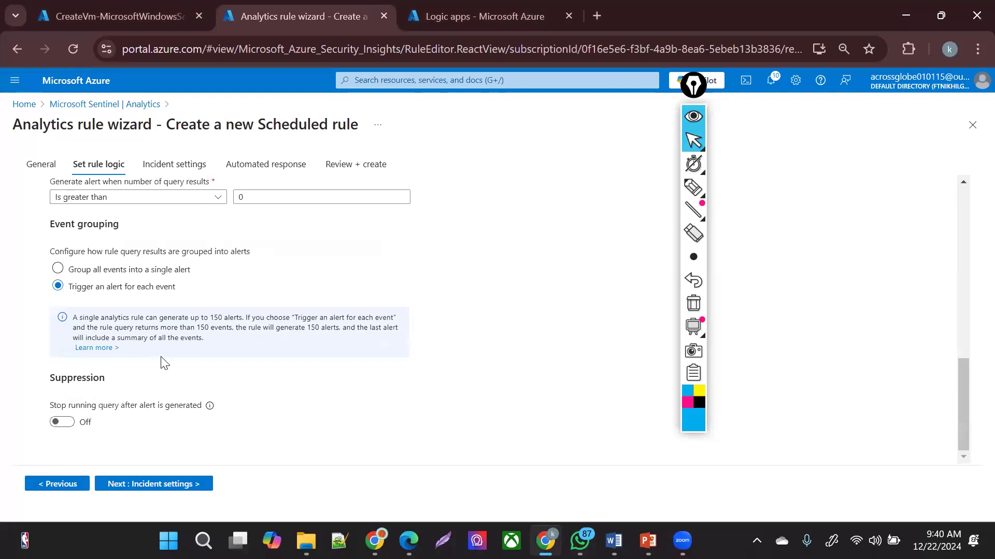
left_click(135, 487)
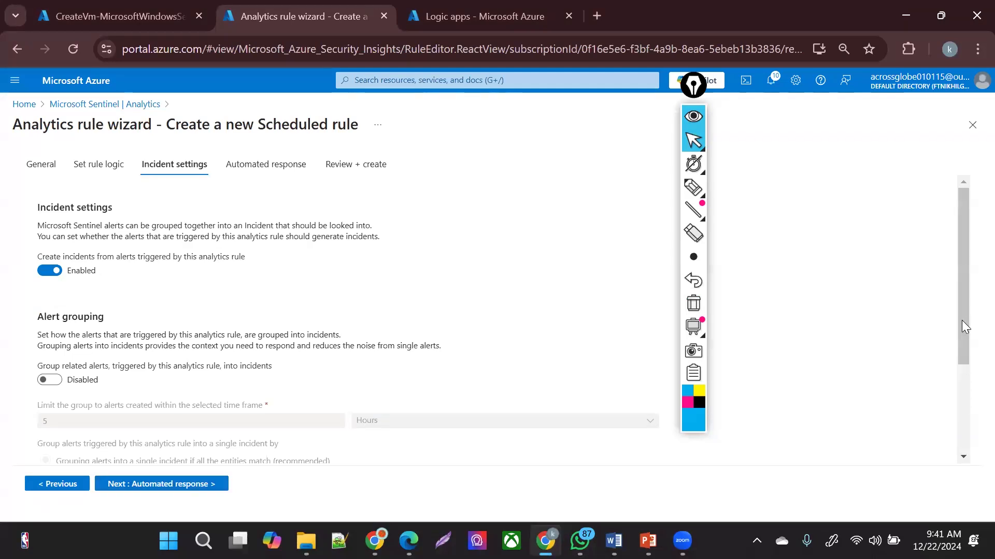
left_click_drag(961, 321, 965, 460)
left_click(135, 487)
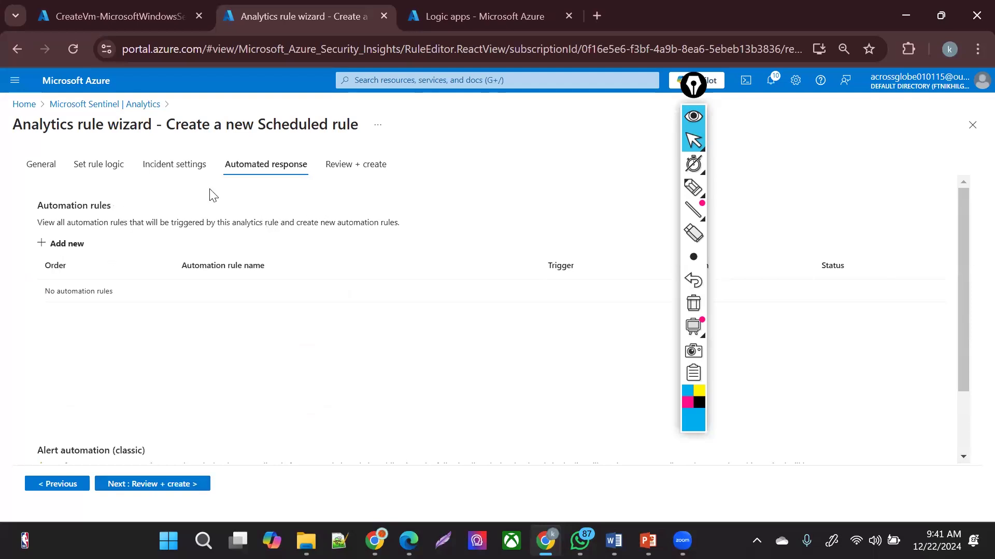
- Skip adding an automation rule, then review and save the analytics rule
left_click(72, 247)
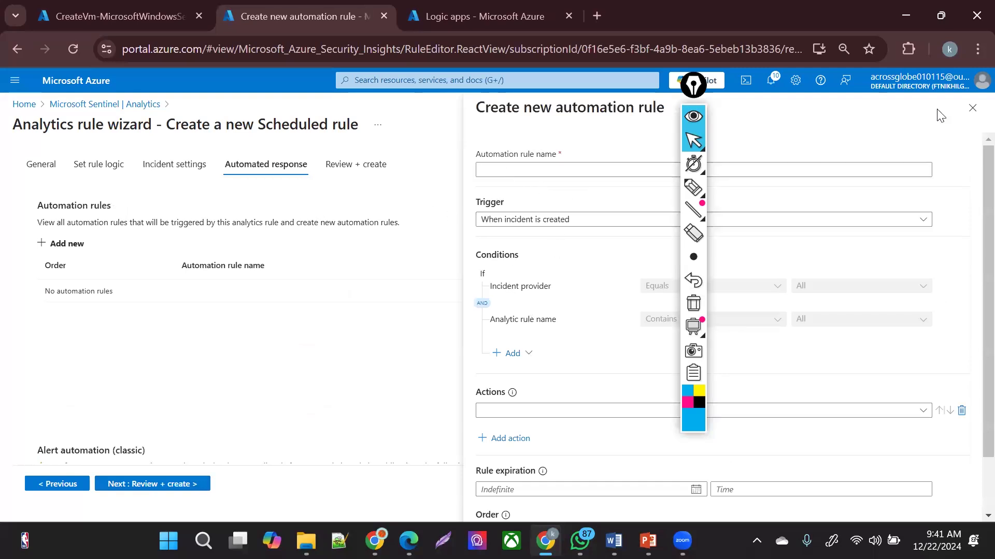
left_click(972, 108)
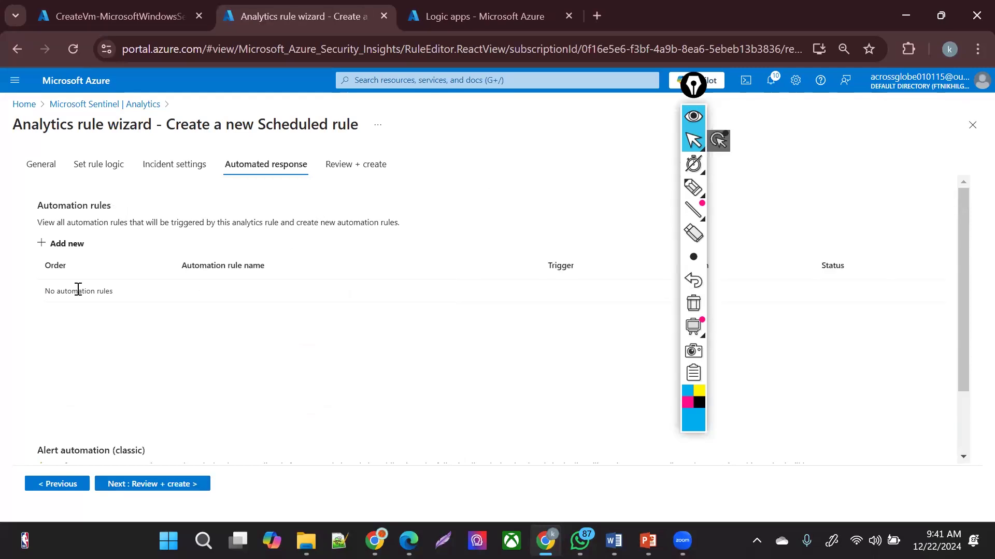
left_click(125, 487)
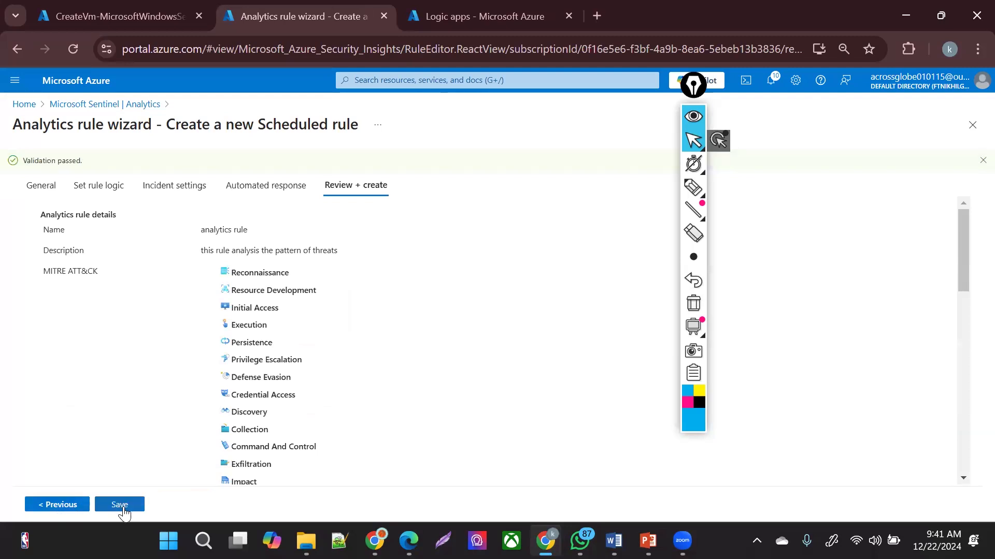
left_click(139, 500)
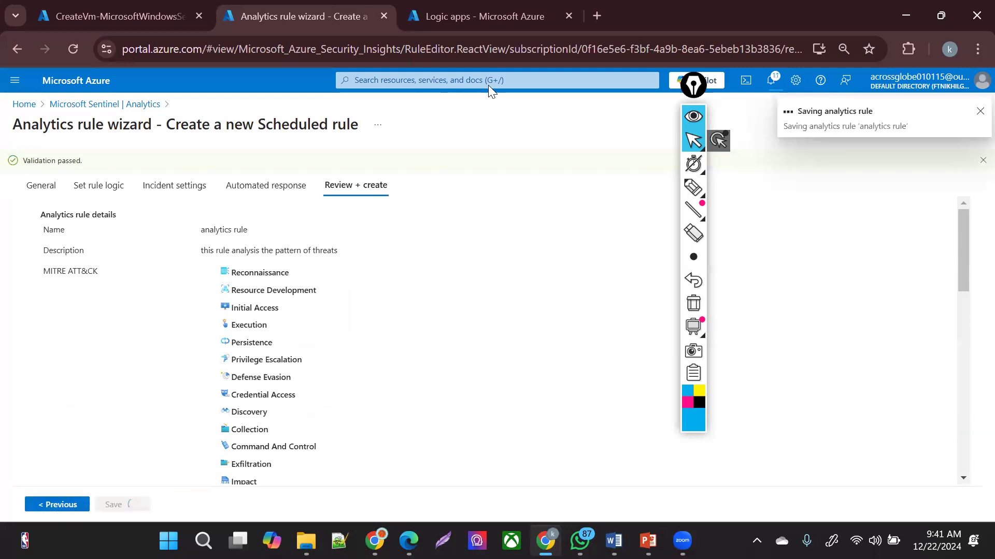
left_click(431, 18)
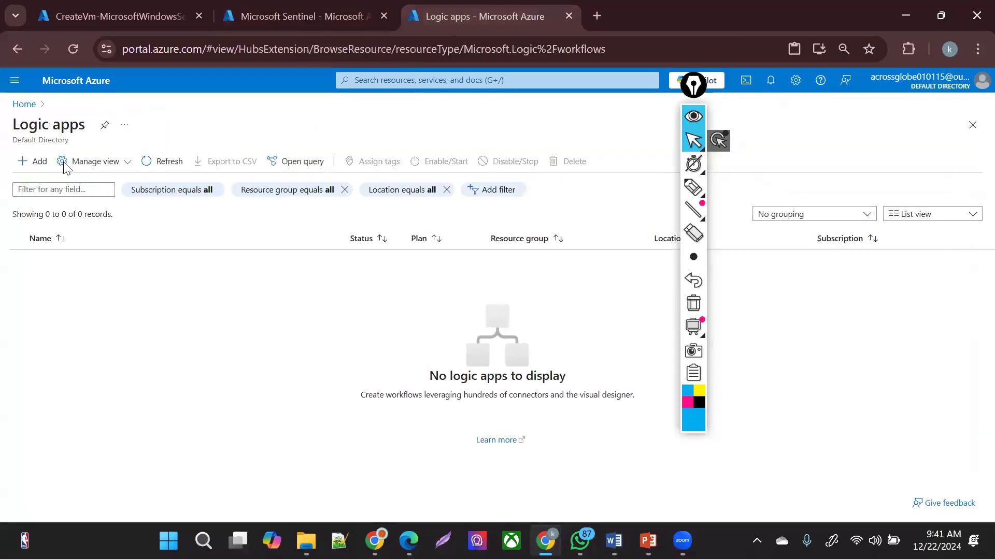
- Start a new logic app on the Multi-tenant Consumption hosting plan
left_click(157, 162)
left_click(292, 17)
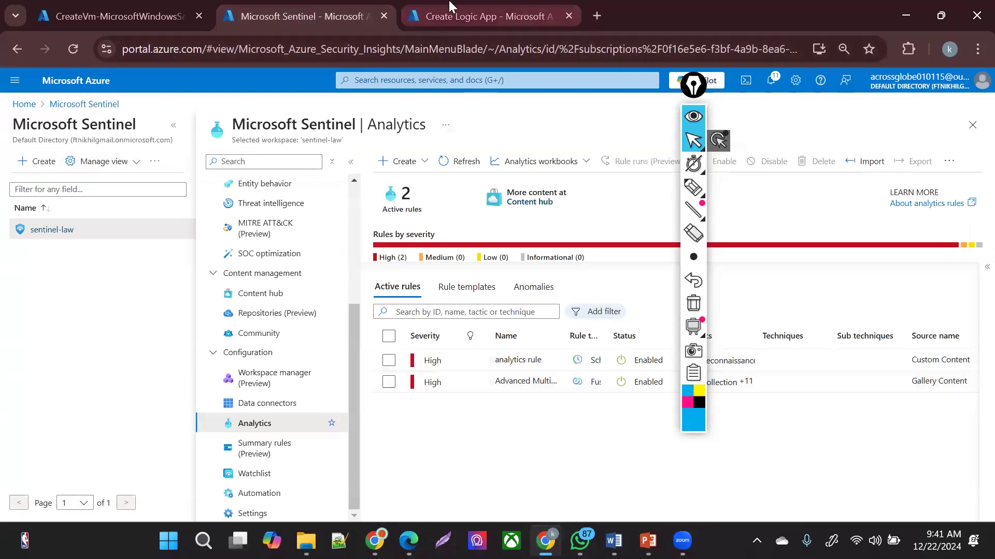
left_click(470, 18)
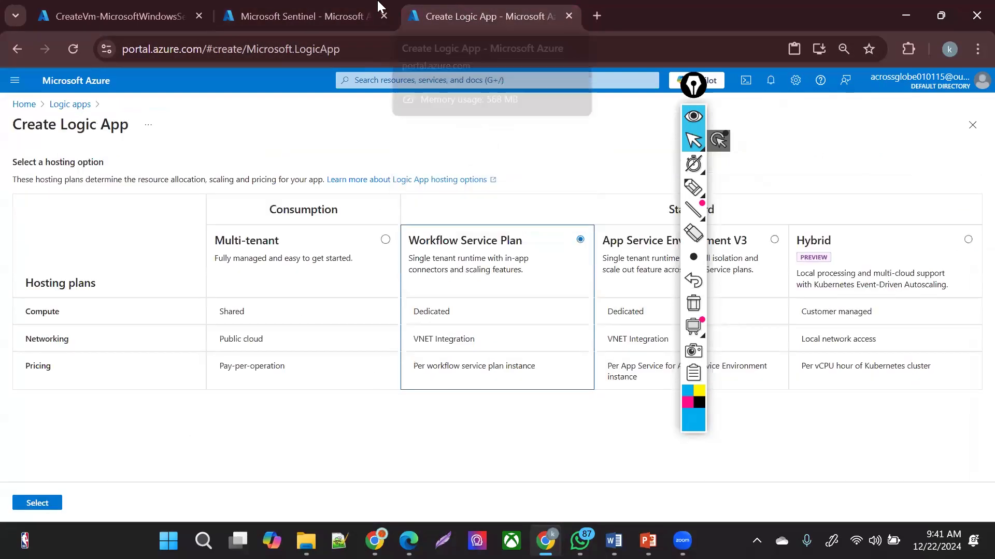
left_click(330, 289)
left_click(38, 503)
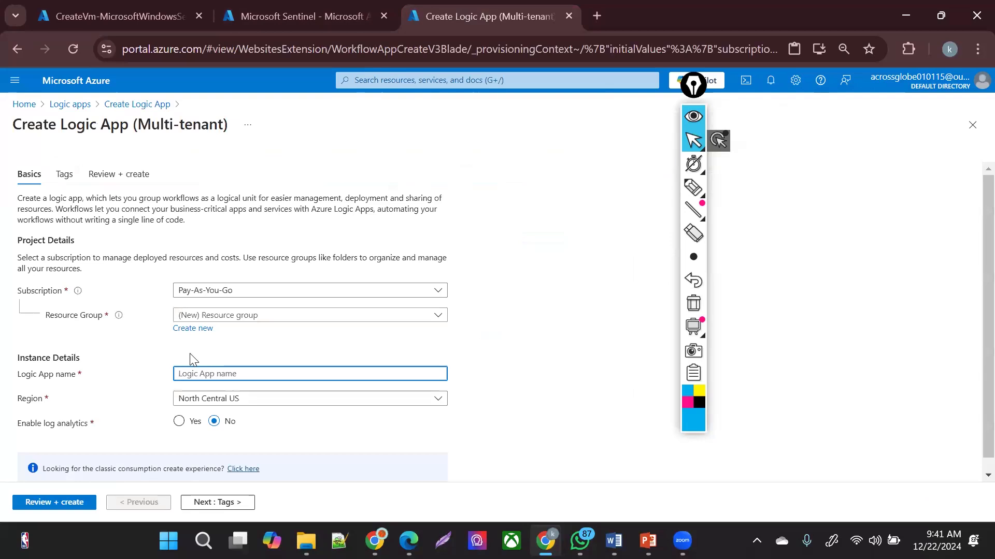
- Name the logic app 'demologicapp' and set its region to Central India
type("demo")
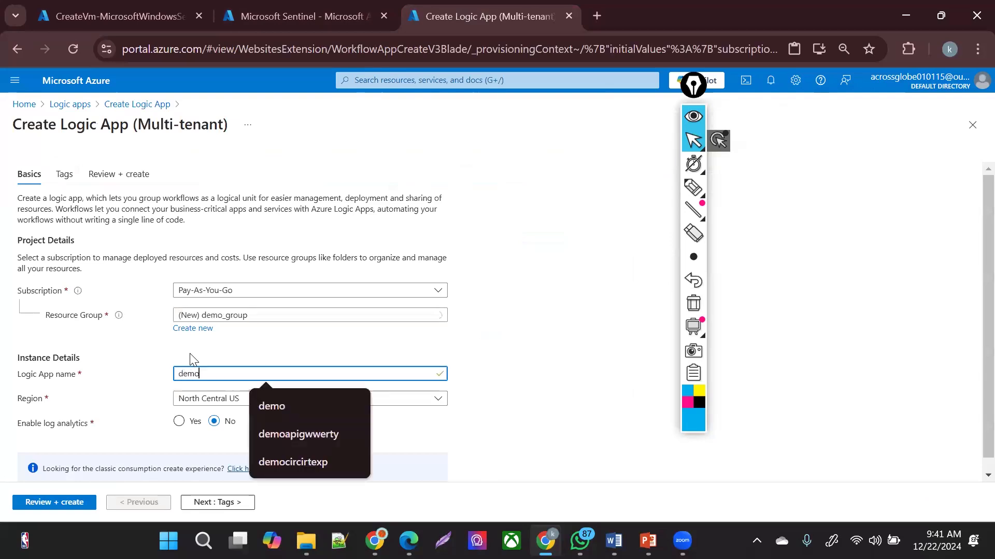
type("logicapp")
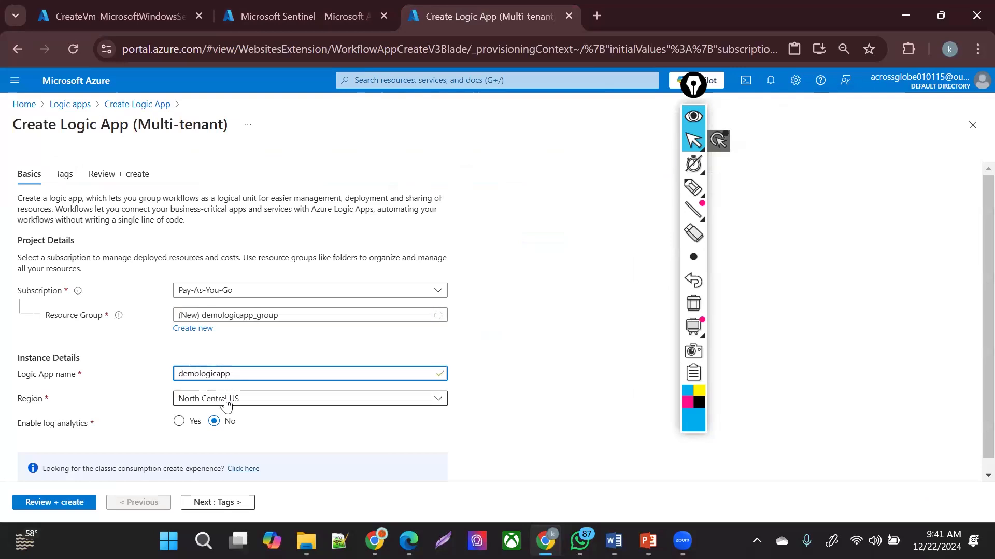
left_click(225, 404)
type("cnt")
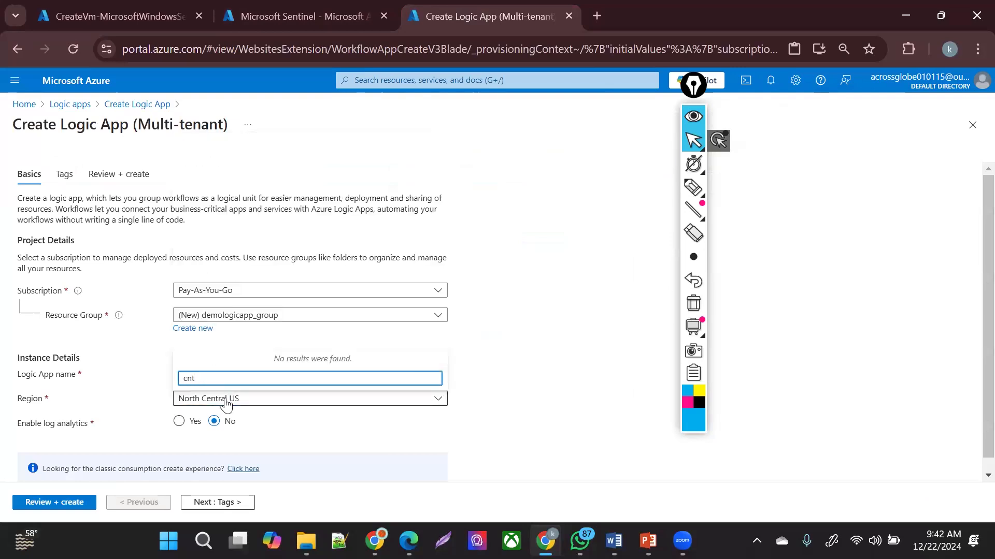
key("BackSpace")
key("BackSpace")
type("e")
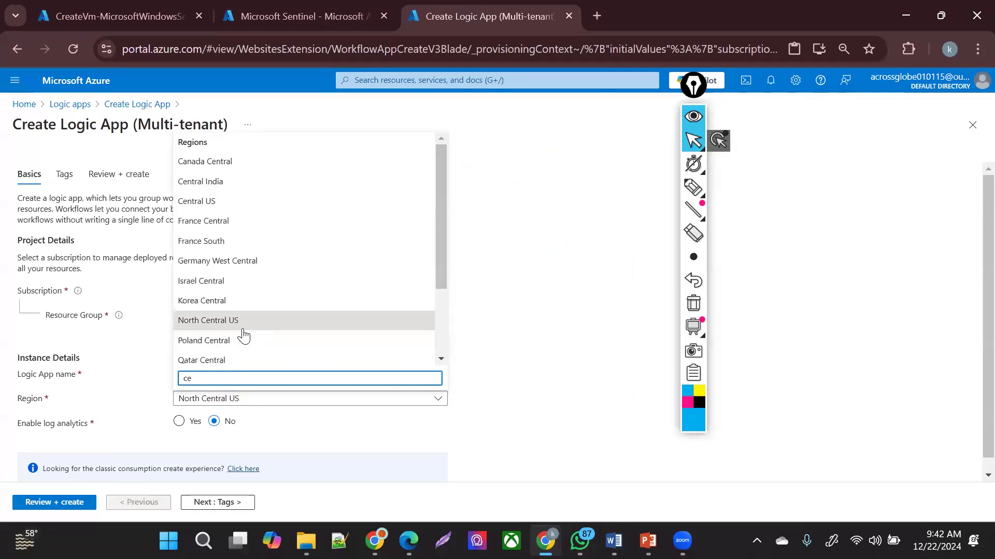
type("ntr")
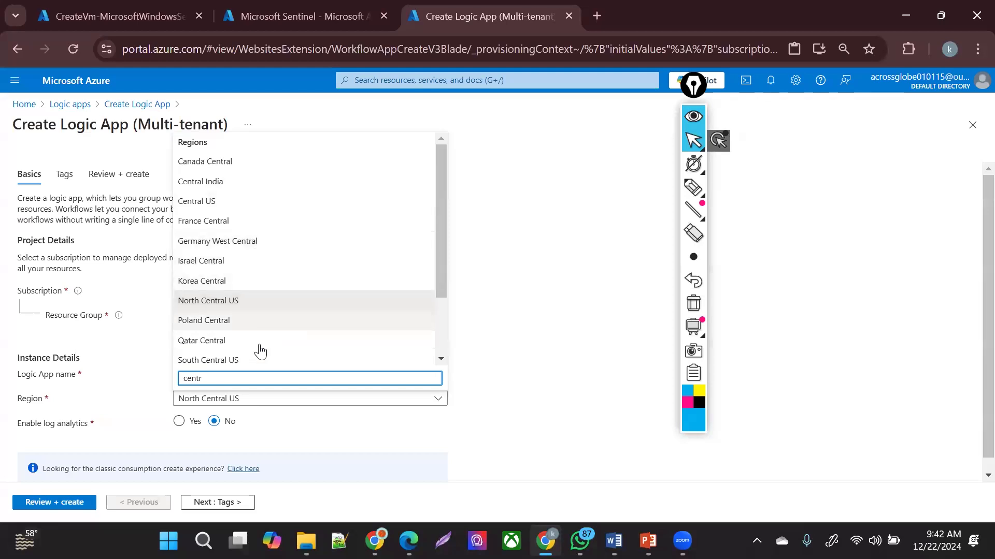
left_click(272, 184)
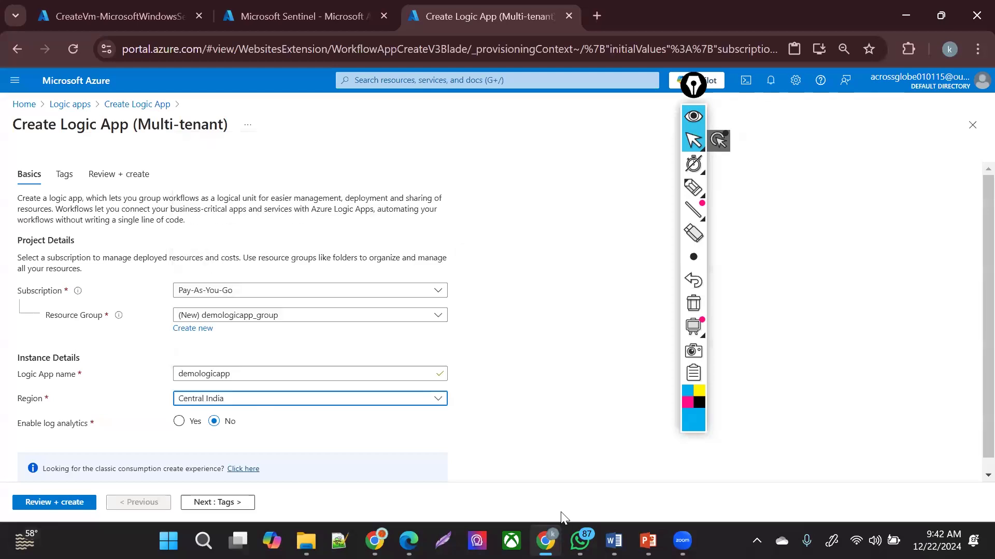
- Enable log analytics to the sentinel-law workspace, skip tags, and create the logic app
scroll(162, 473, "down", 1)
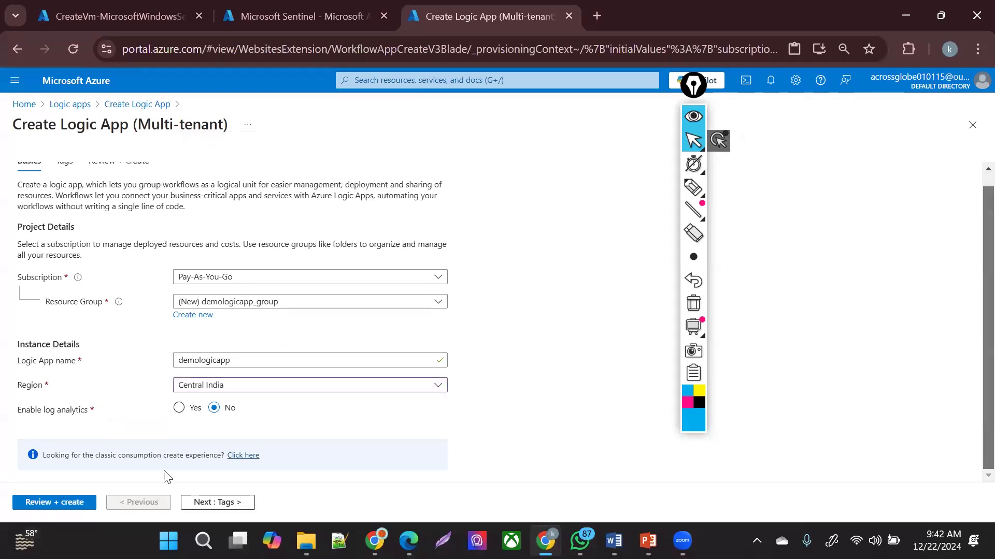
left_click(179, 408)
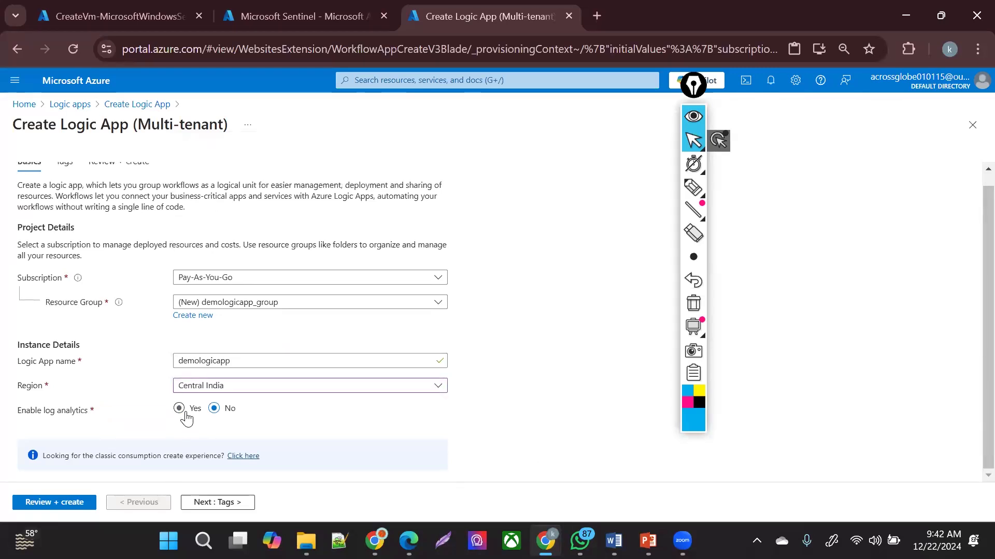
left_click(348, 439)
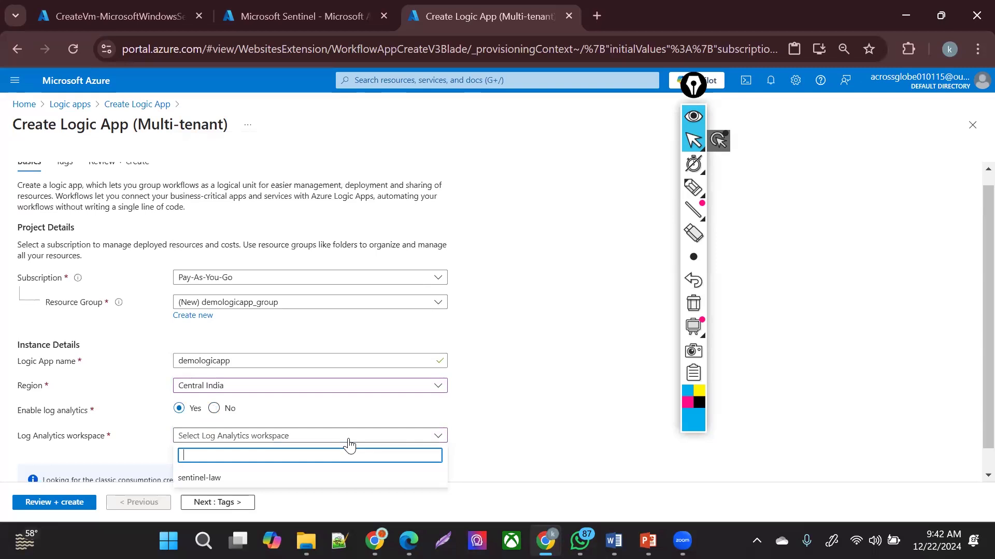
left_click(305, 477)
left_click_drag(988, 411, 963, 530)
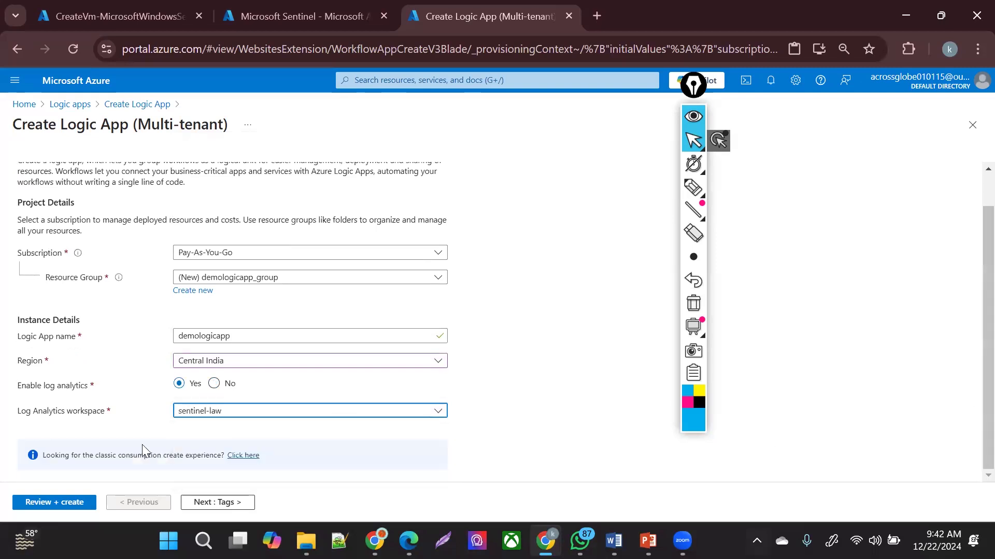
left_click(208, 508)
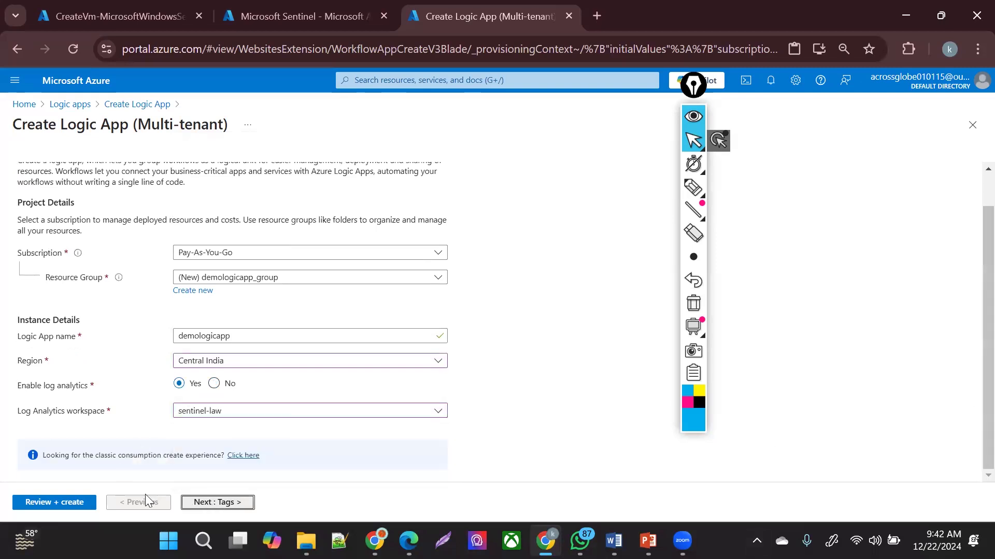
left_click(66, 504)
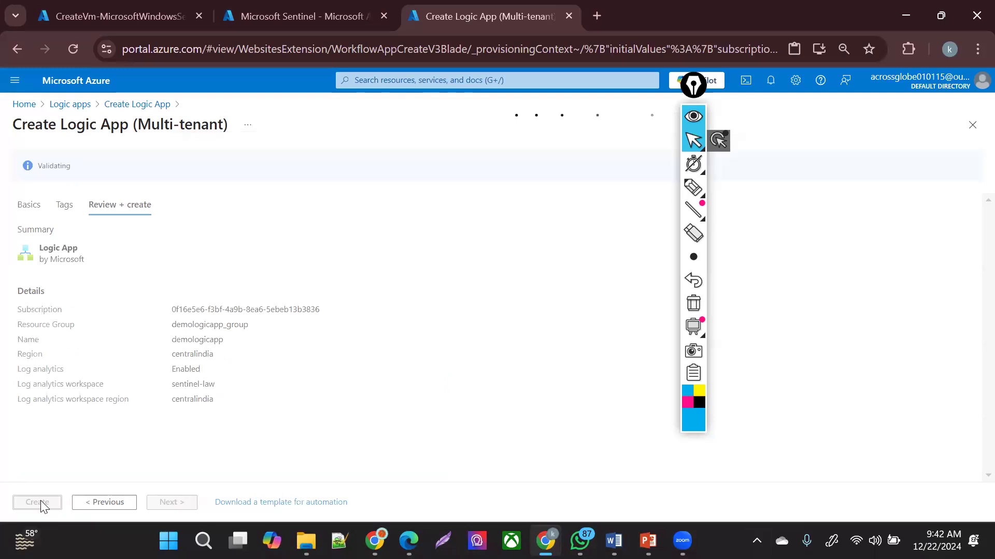
left_click(40, 502)
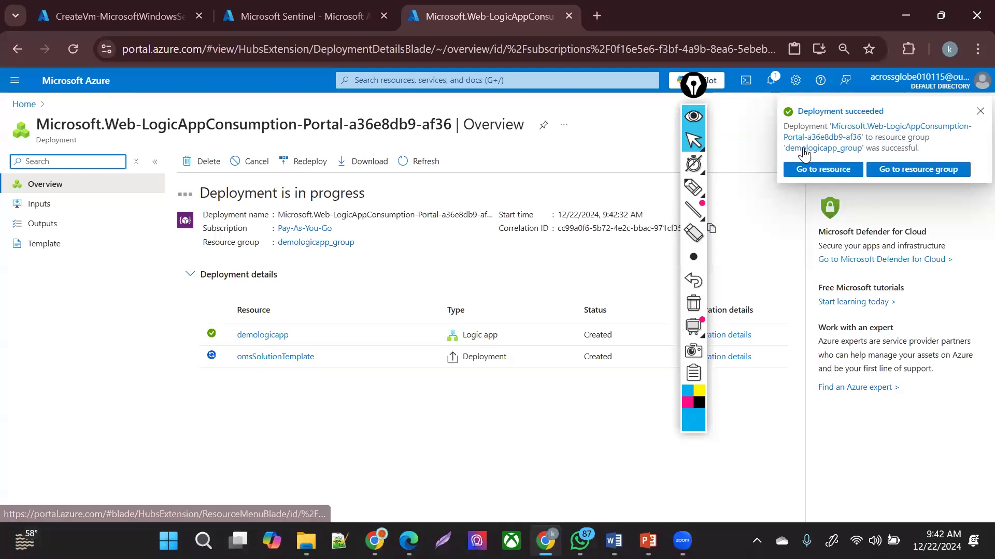
- Open demologicapp from the deployment notification and show its Get started workflow options
left_click(822, 169)
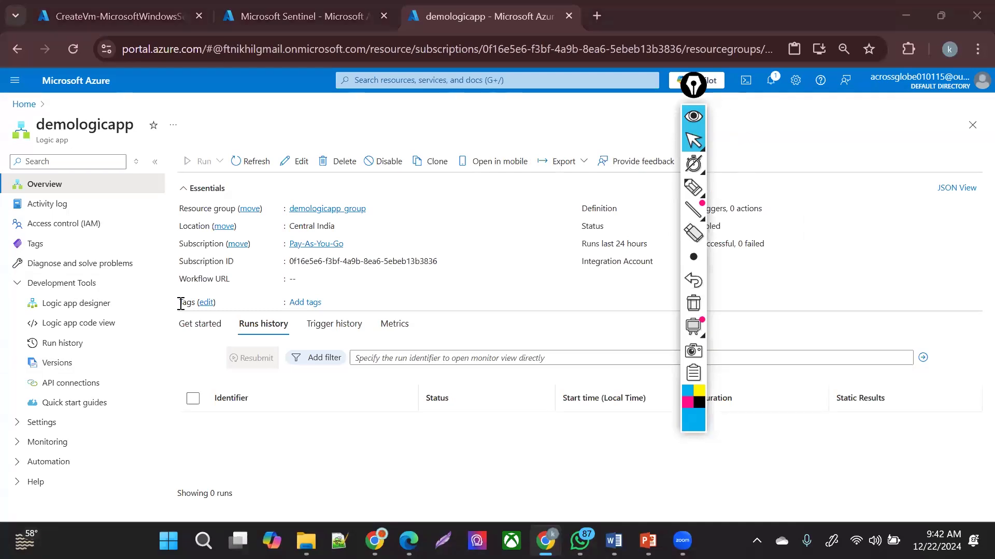
left_click(194, 322)
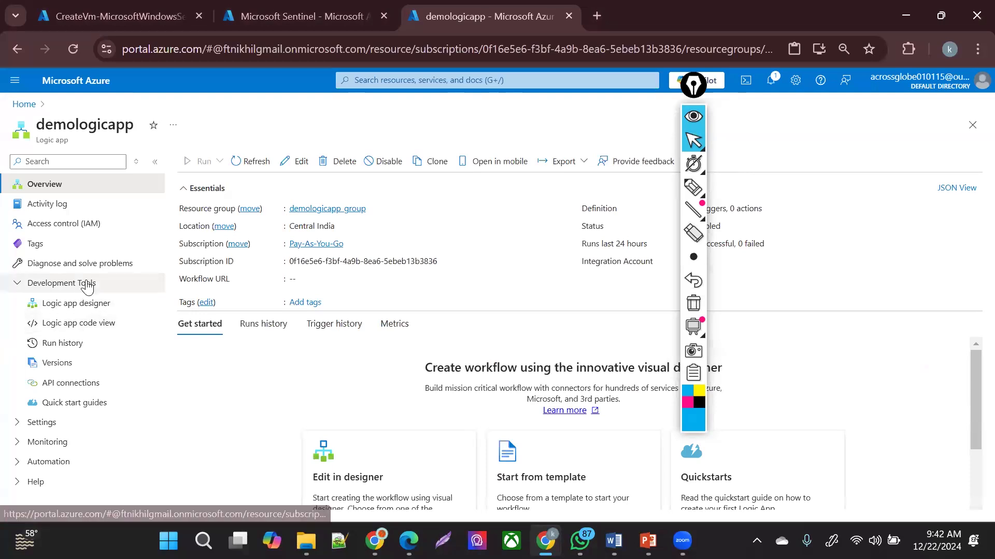
- Open the Logic app designer and search the trigger list for 'sentinel'
left_click(81, 308)
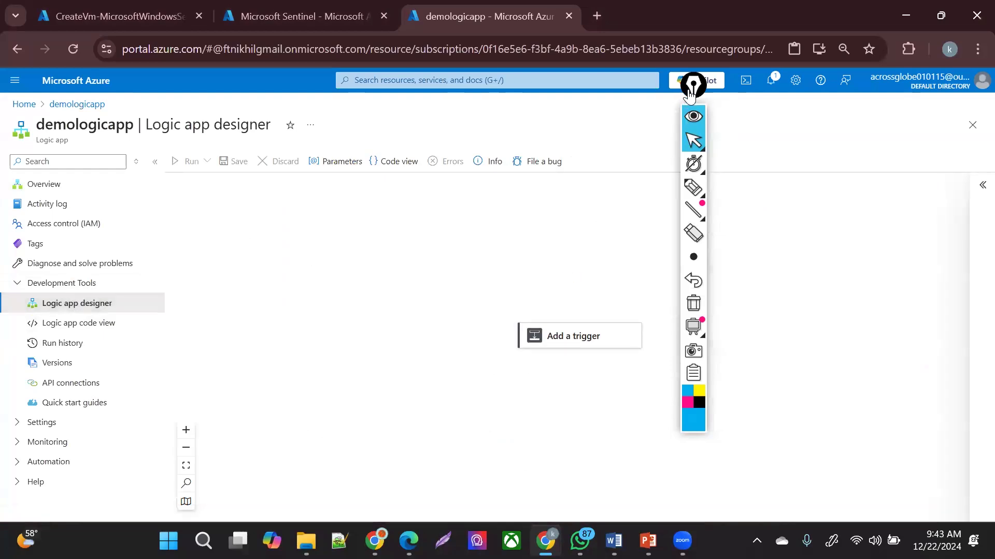
left_click(553, 350)
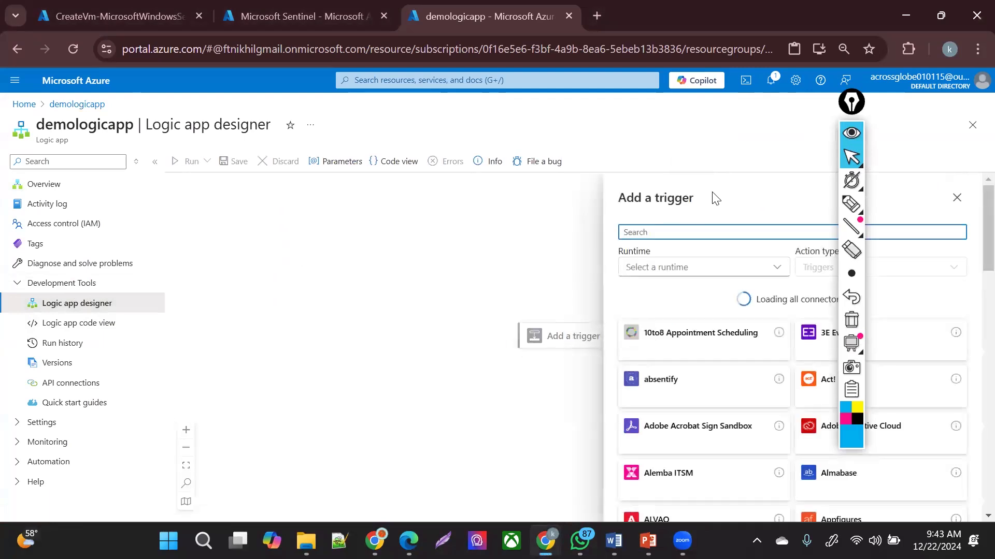
type("senitne")
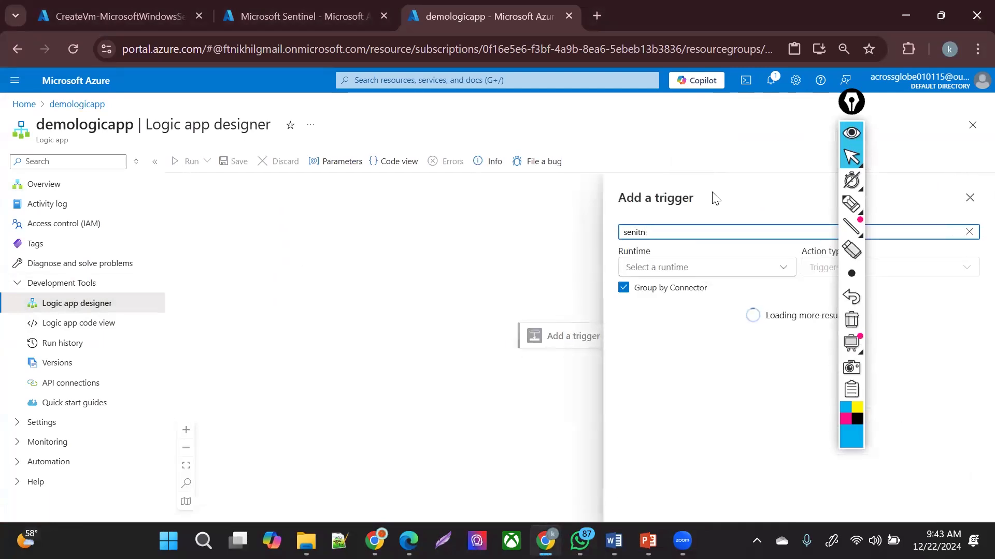
key("BackSpace")
type("tine")
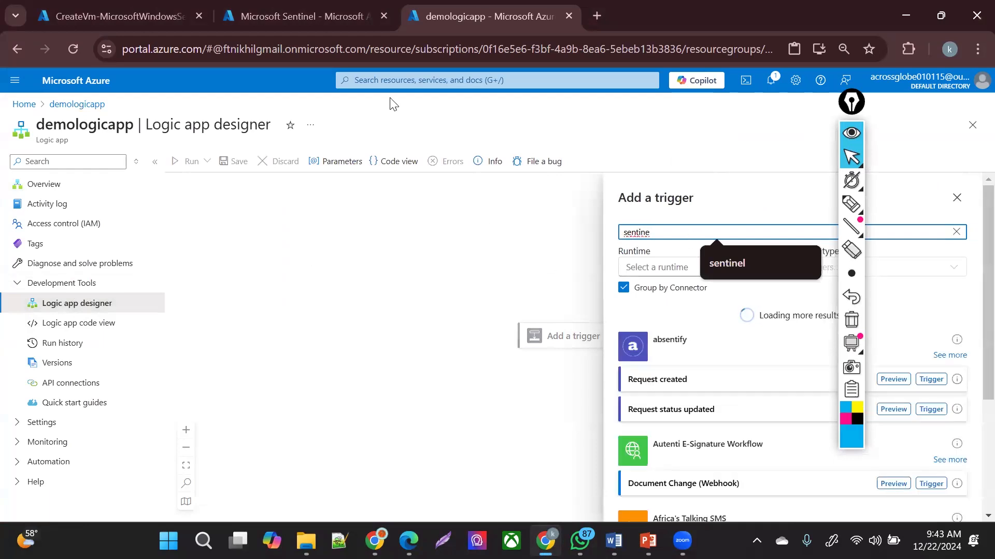
- Inspect the workflow's JSON definition in code view, then return to the visual designer
left_click(396, 176)
left_click(205, 231)
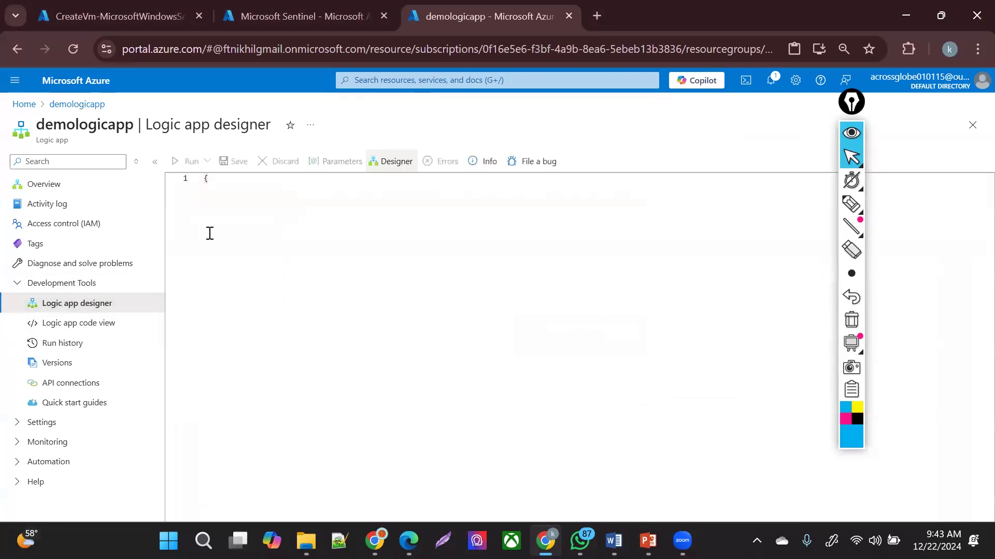
left_click_drag(336, 423, 200, 210)
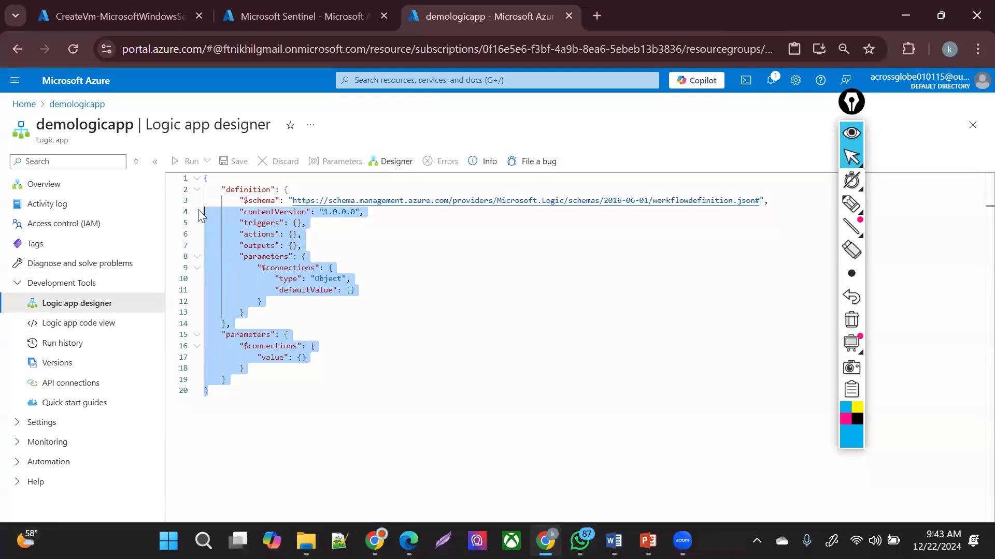
left_click_drag(333, 403, 194, 166)
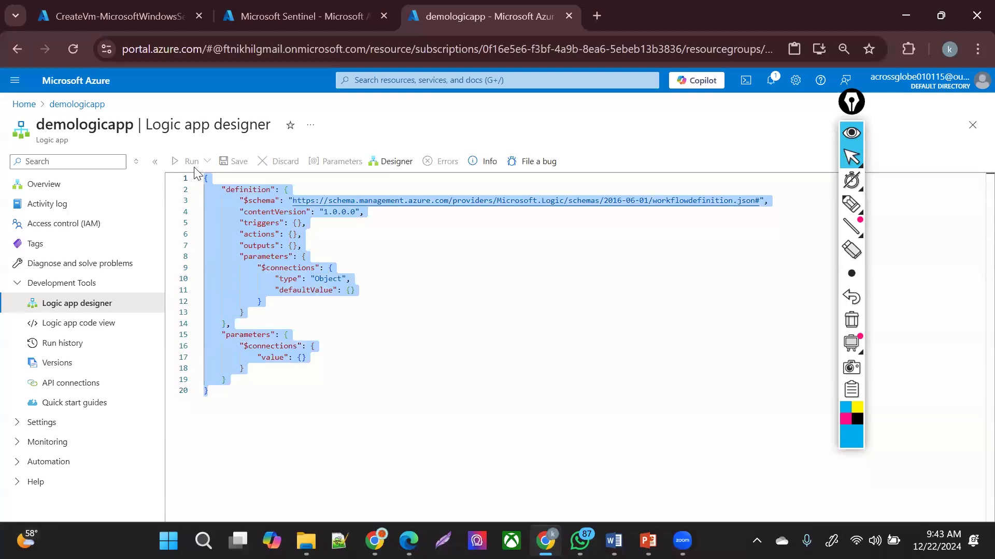
left_click_drag(321, 479, 182, 180)
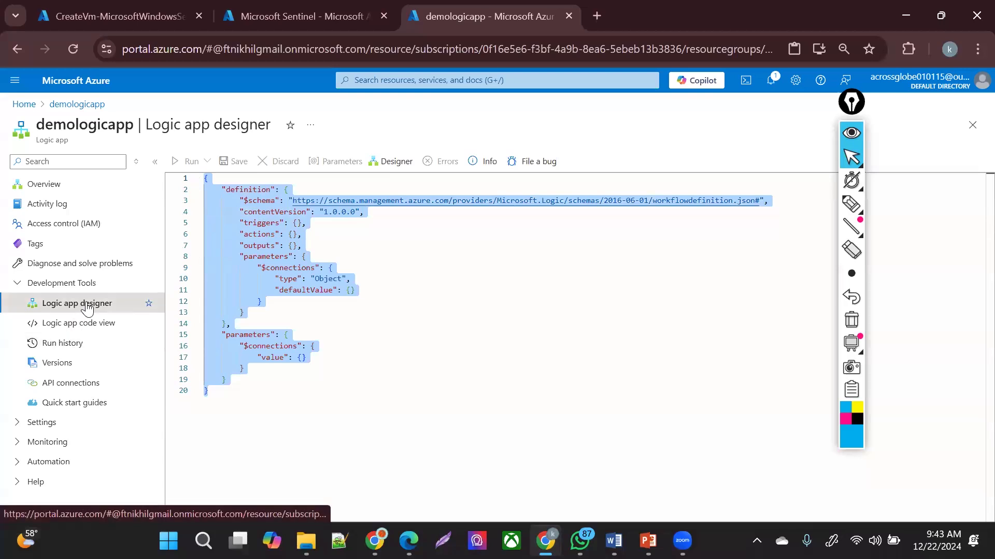
left_click(85, 305)
left_click(396, 162)
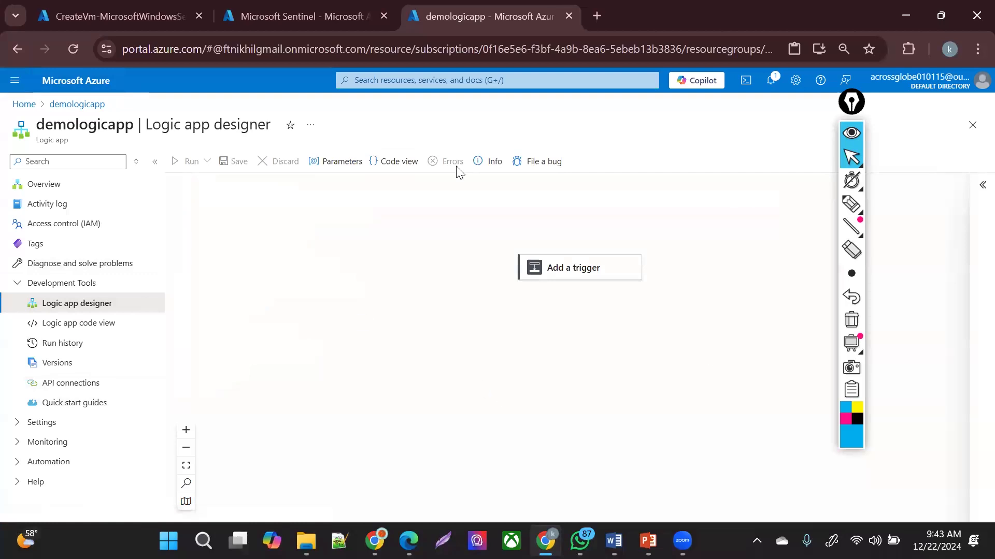
- Add the Microsoft Sentinel incident trigger and sign in to create its connection
left_click(550, 269)
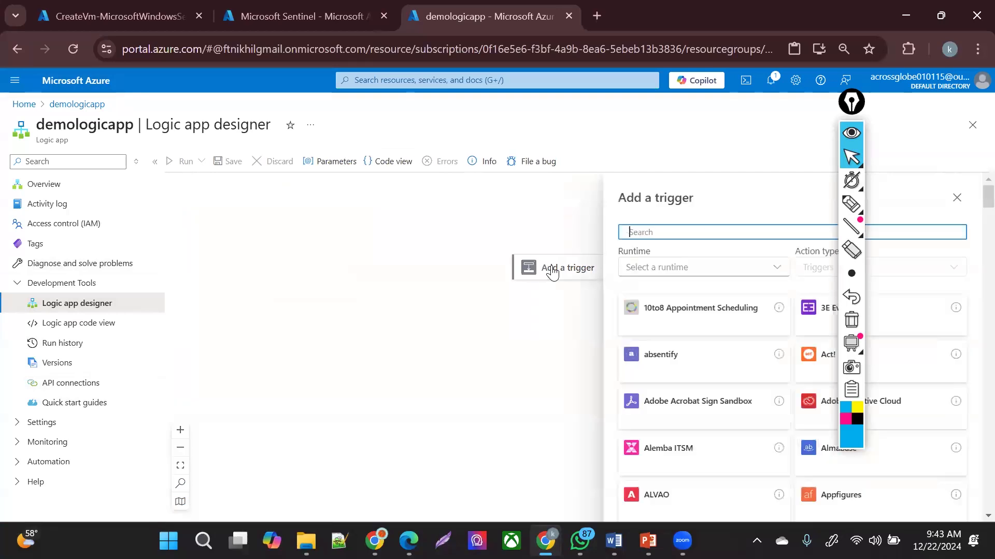
type("se")
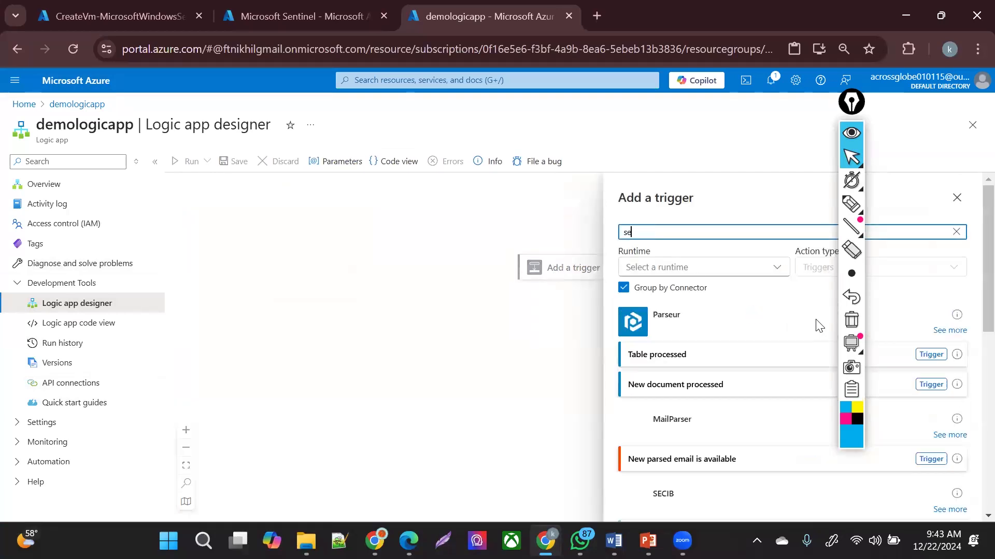
type("ntinel")
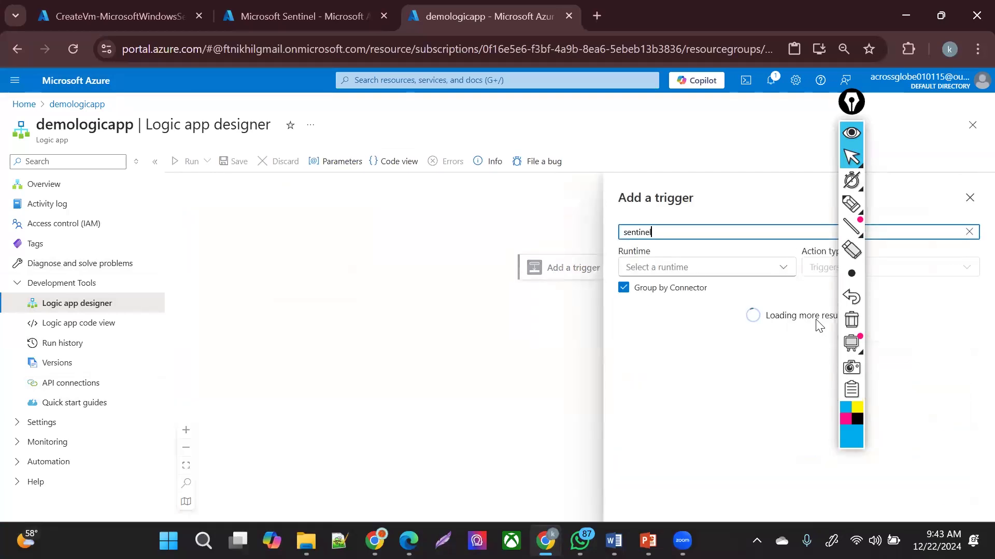
left_click(851, 155)
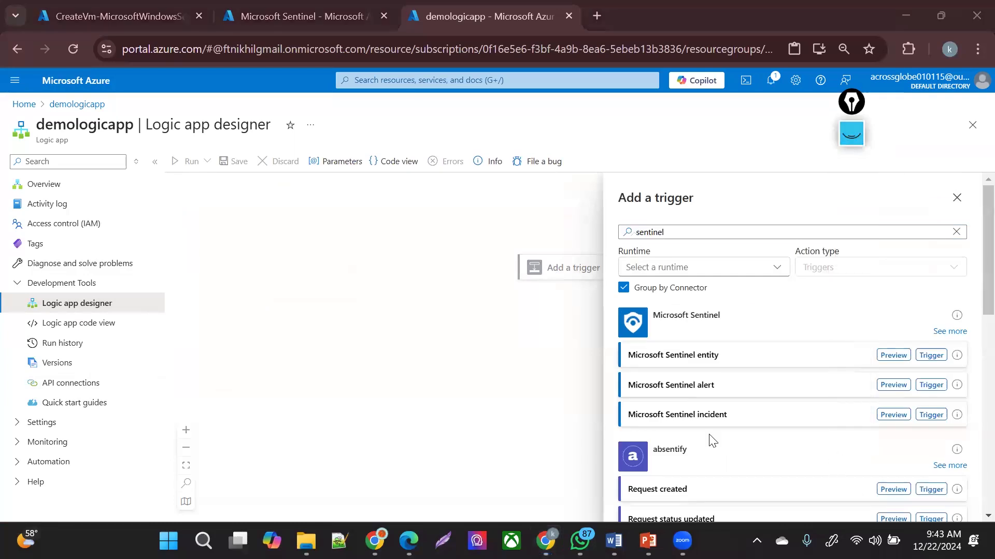
left_click(931, 415)
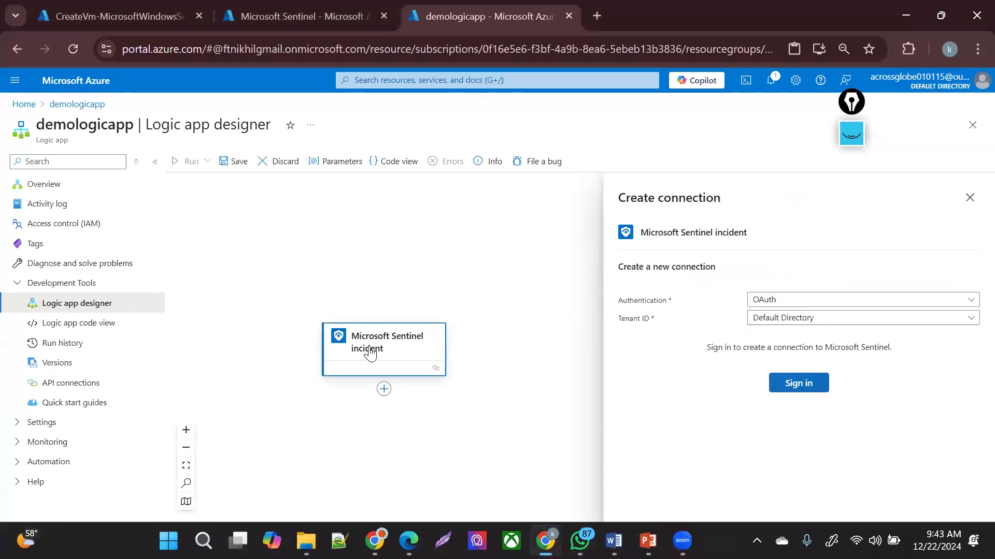
left_click(795, 386)
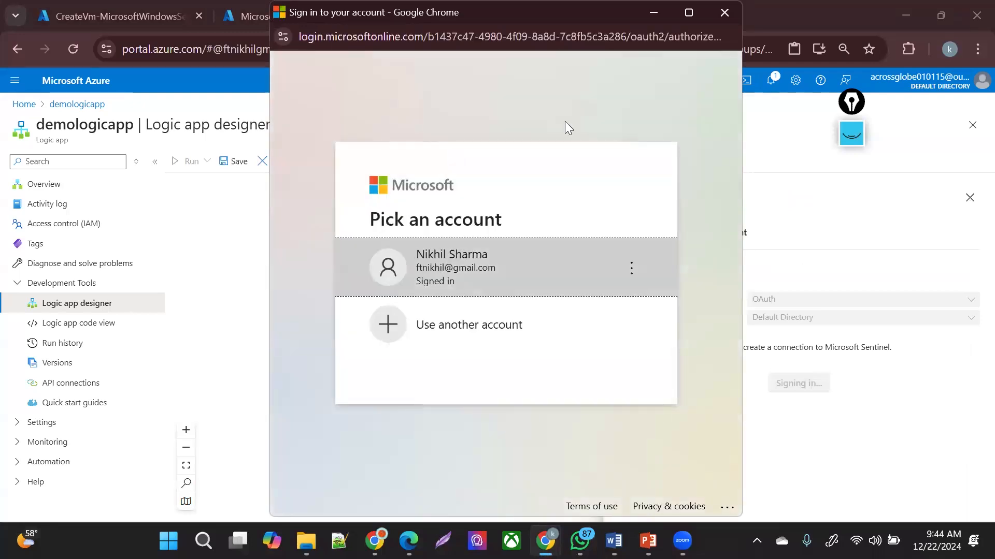
left_click(656, 12)
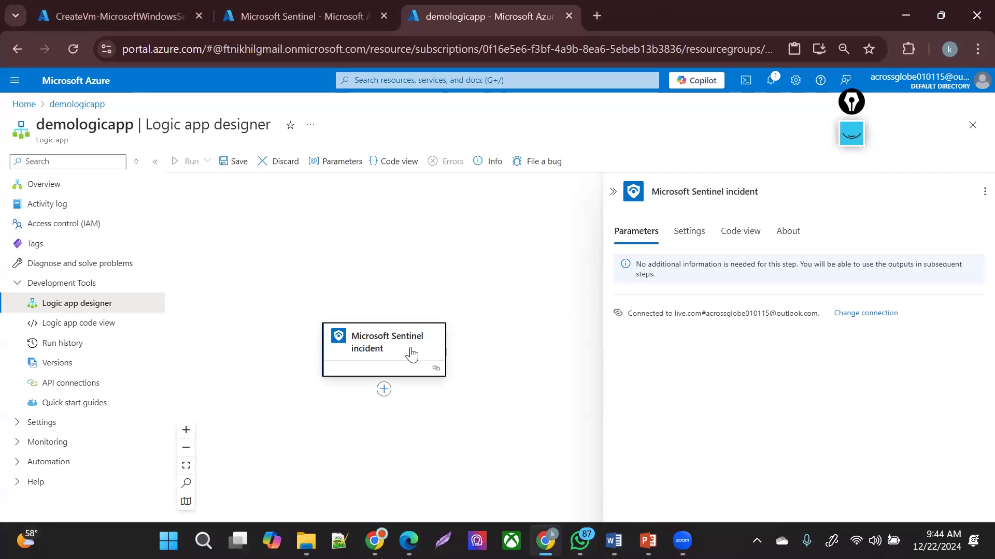
- Add a Compose action after the Sentinel incident trigger
left_click(382, 390)
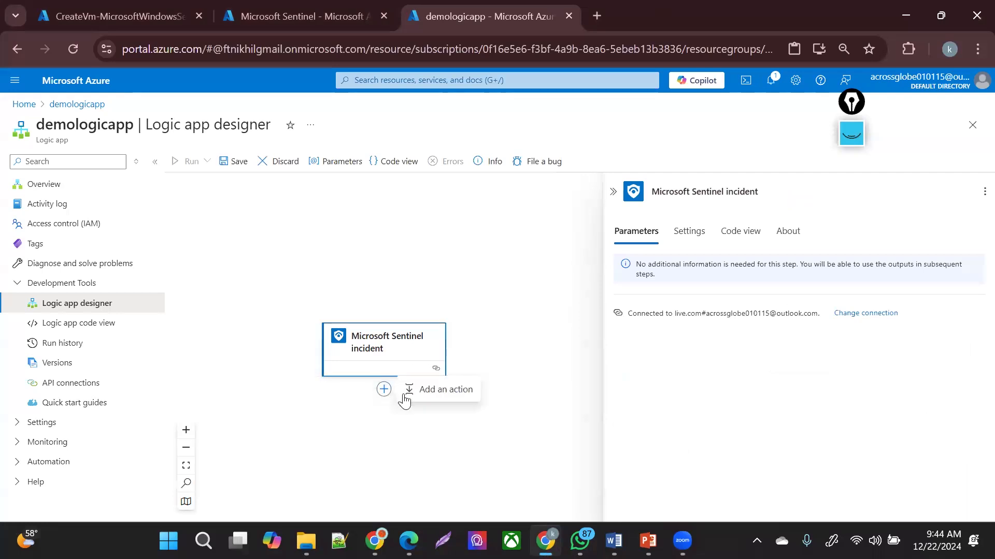
left_click(439, 389)
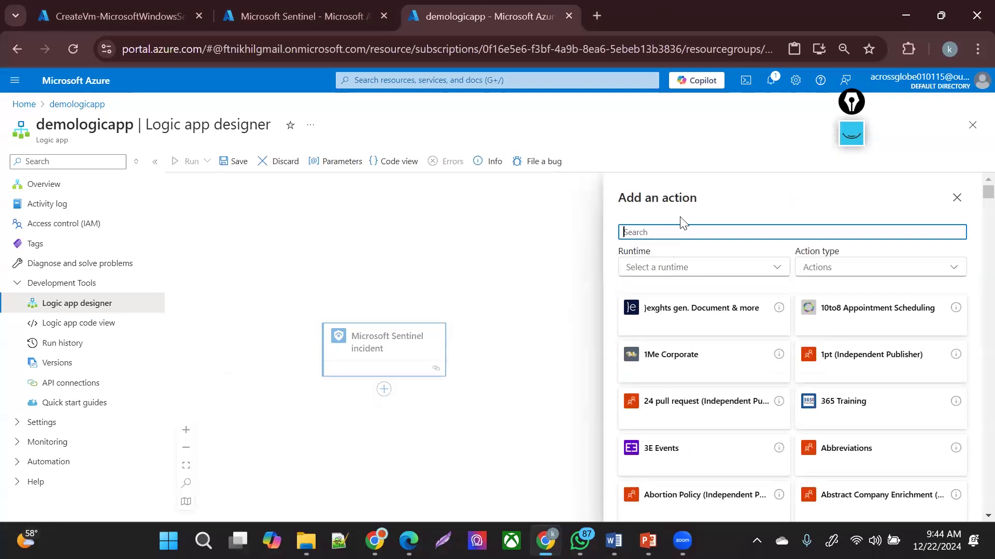
type("com")
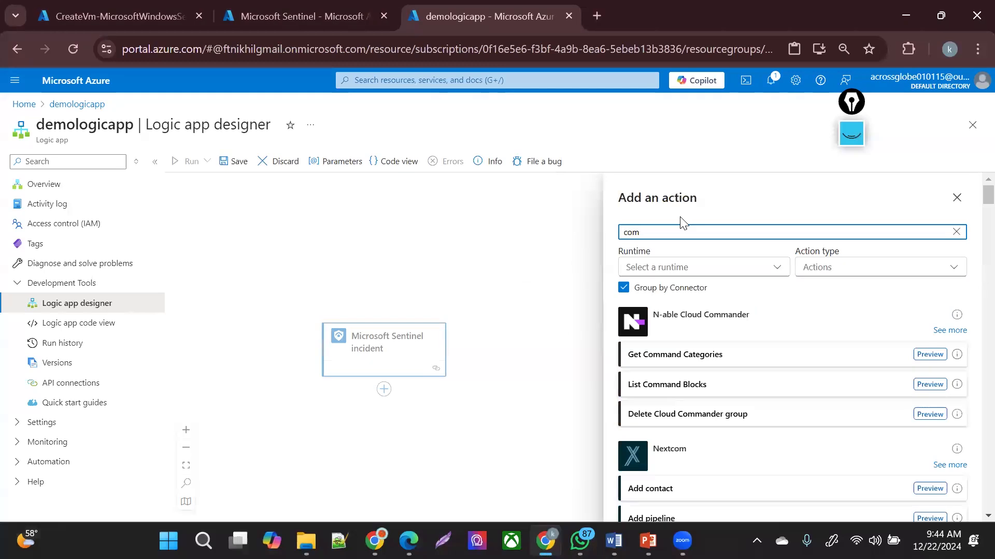
type("po")
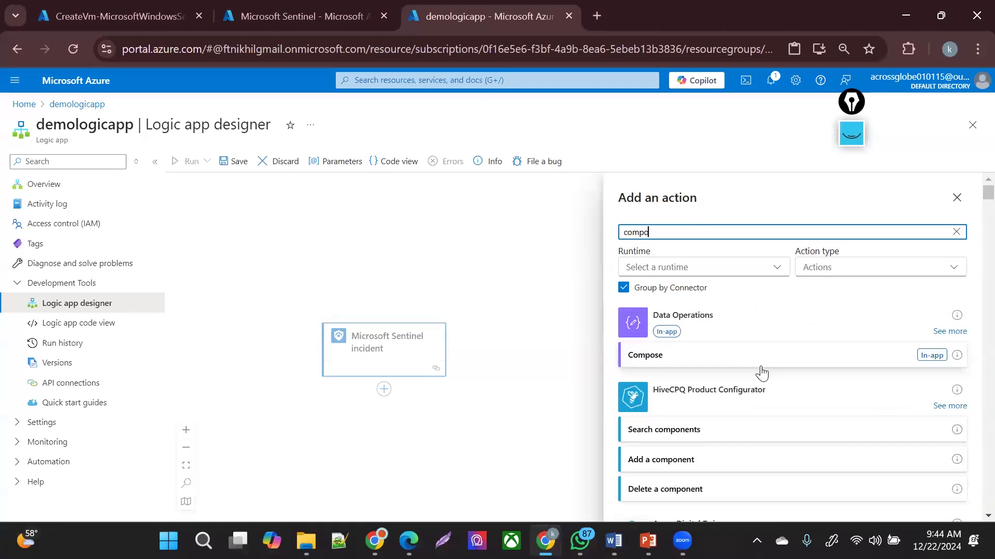
left_click(882, 357)
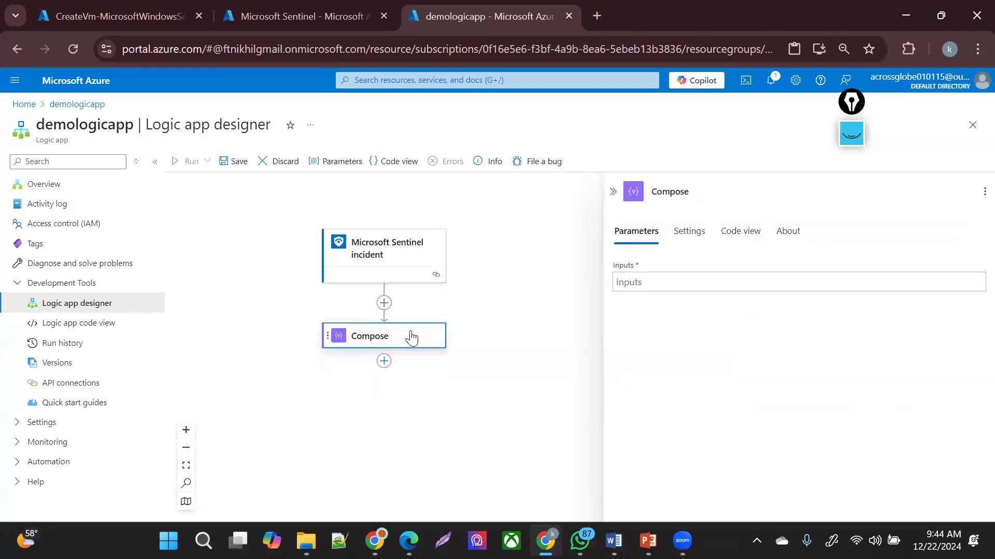
left_click(685, 233)
left_click(641, 232)
- Set the Compose input to the incident's Alerts dynamic field
left_click(649, 280)
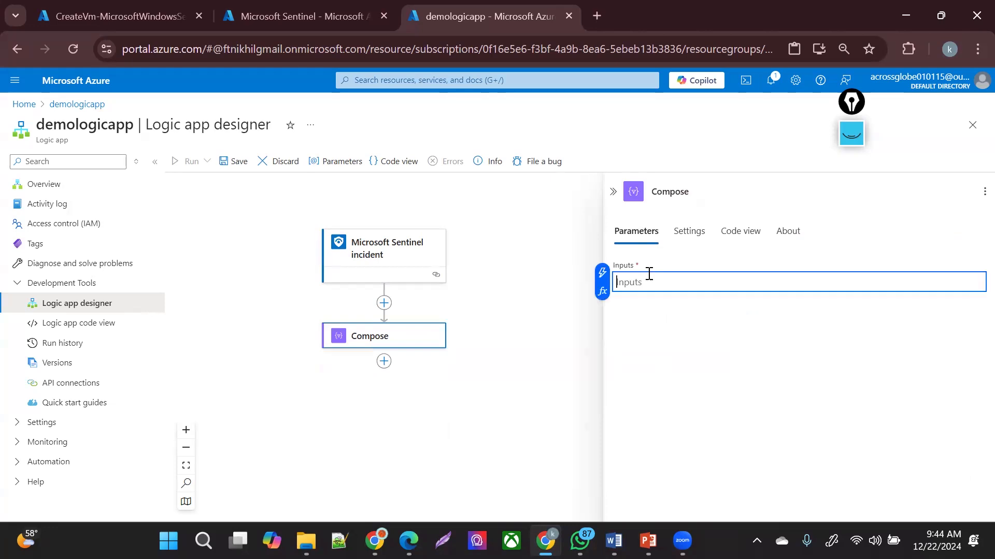
left_click(602, 273)
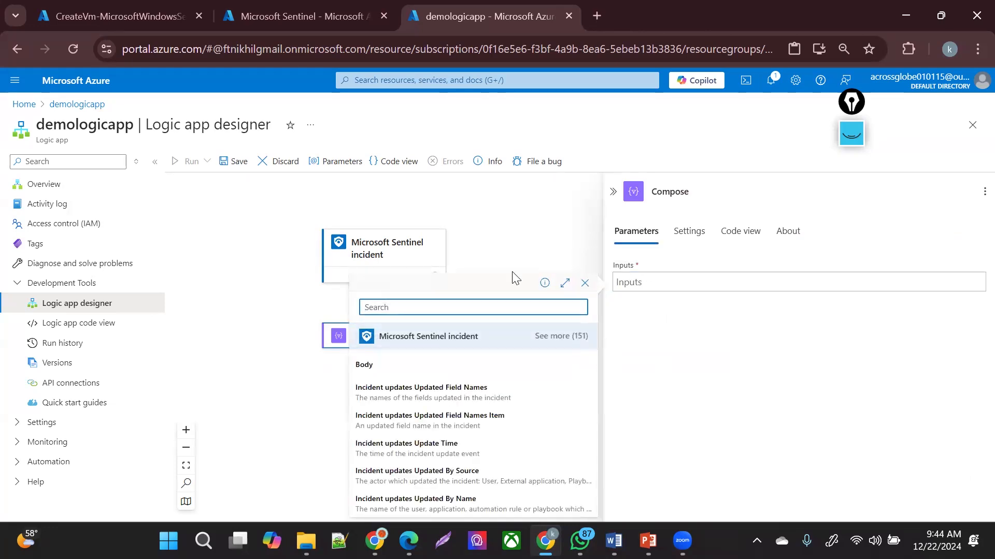
type("alert")
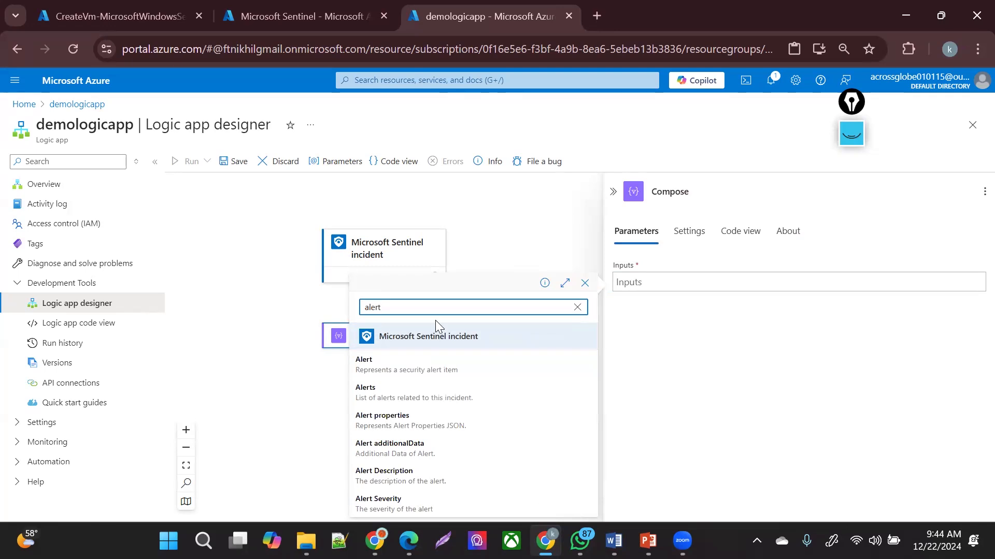
left_click(421, 398)
left_click(694, 367)
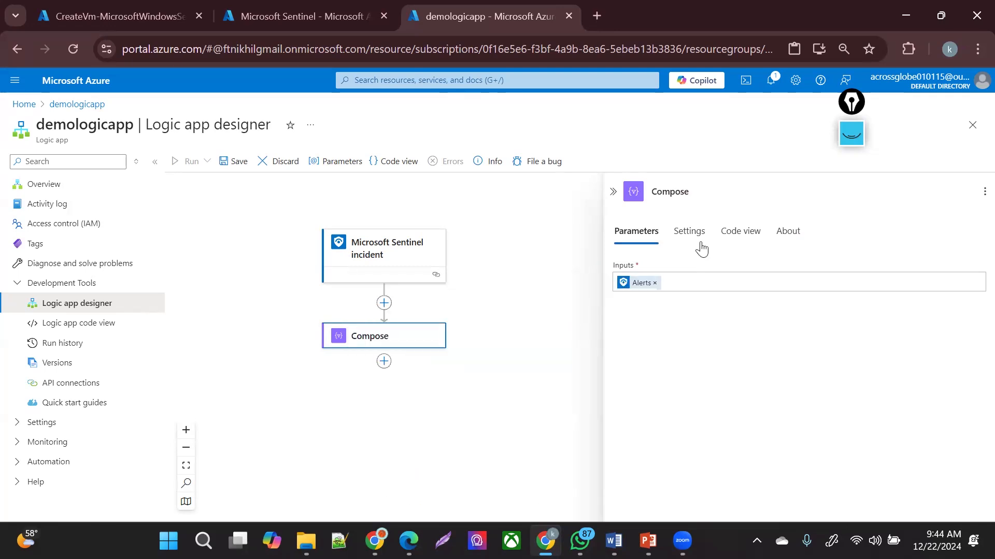
left_click(688, 233)
left_click(642, 234)
left_click(327, 398)
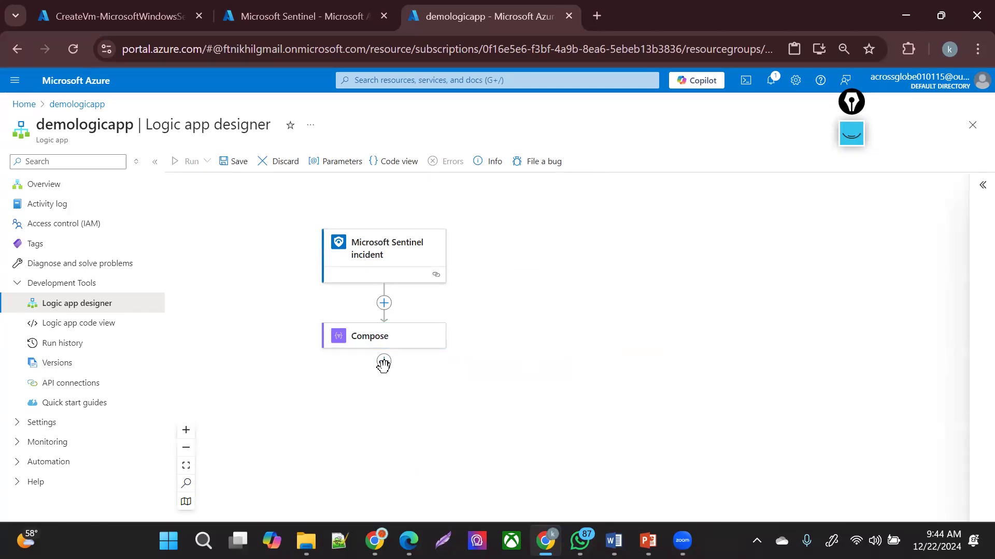
left_click(385, 362)
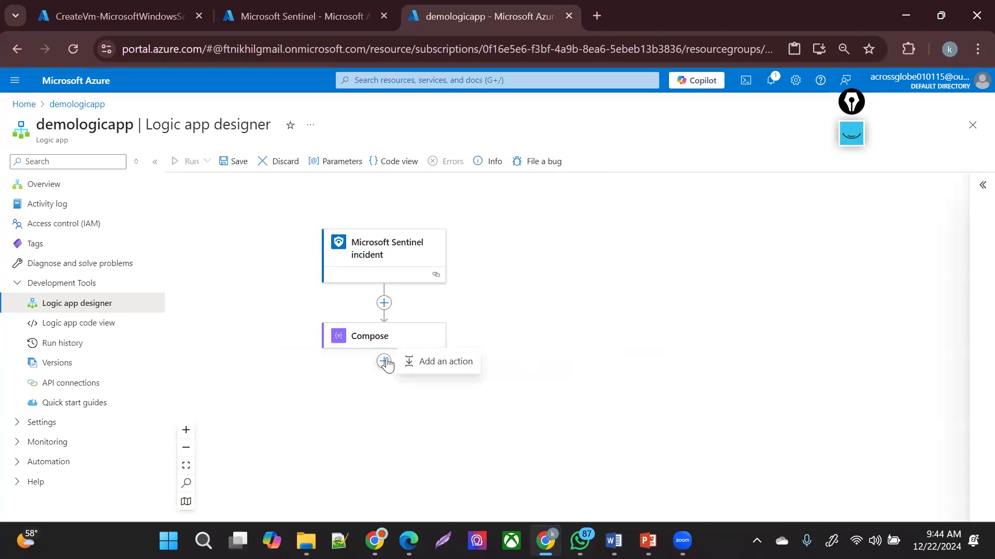
- Add the Outlook.com Send an email (V2) action after Compose and sign in to Outlook.com
left_click(419, 365)
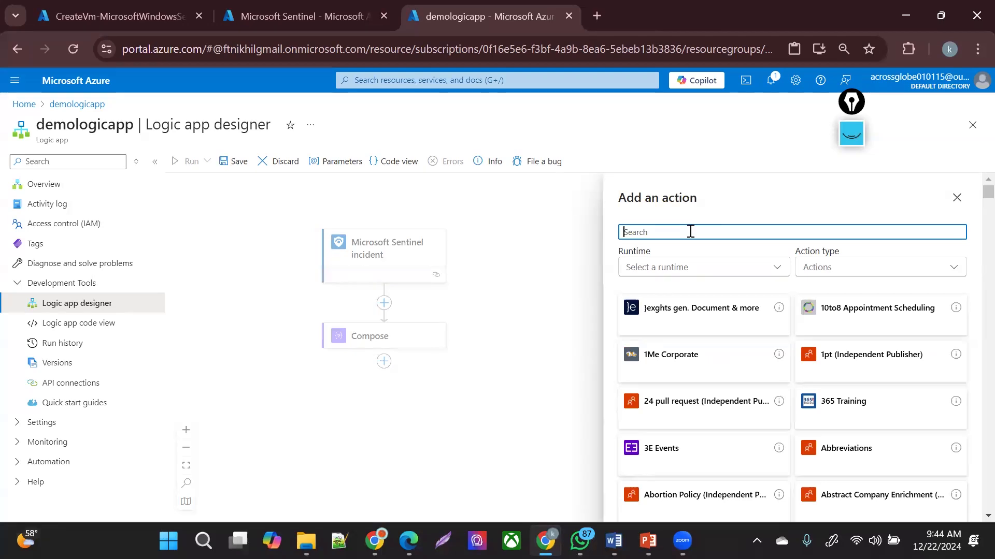
type("send an")
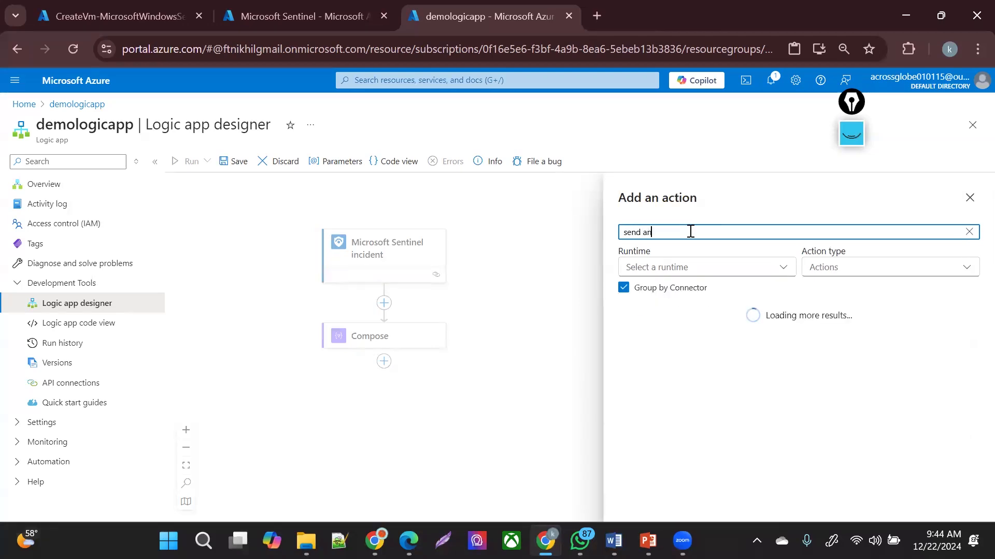
type(" email")
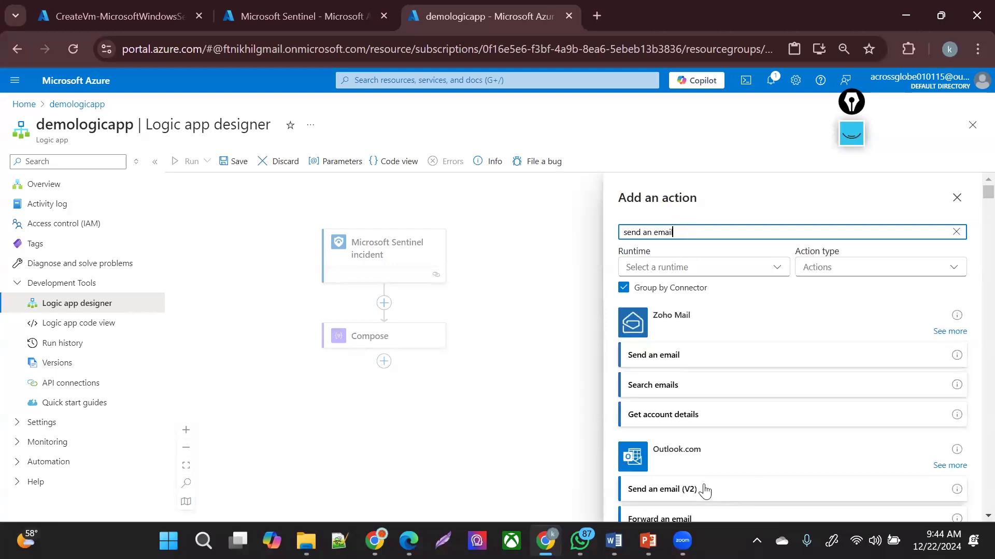
left_click(719, 502)
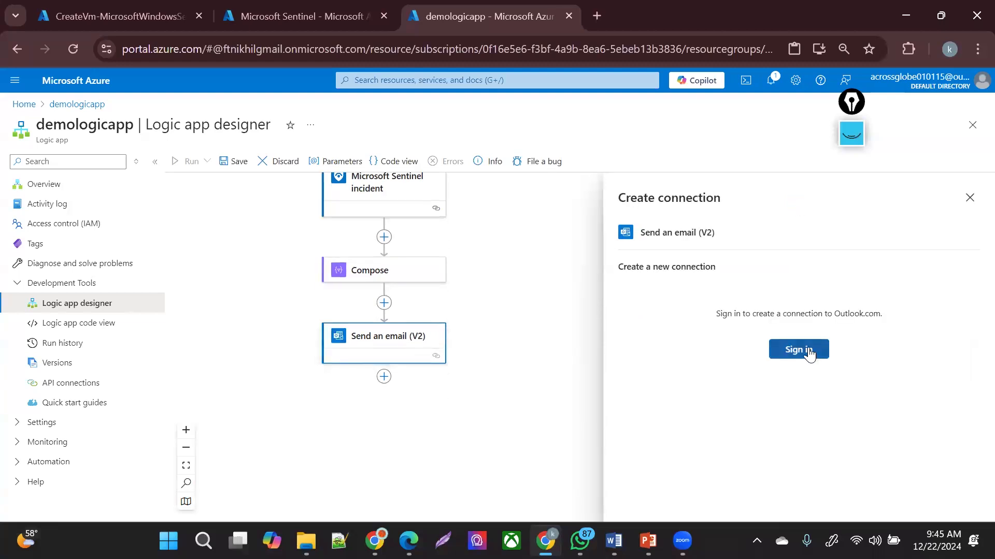
left_click(809, 354)
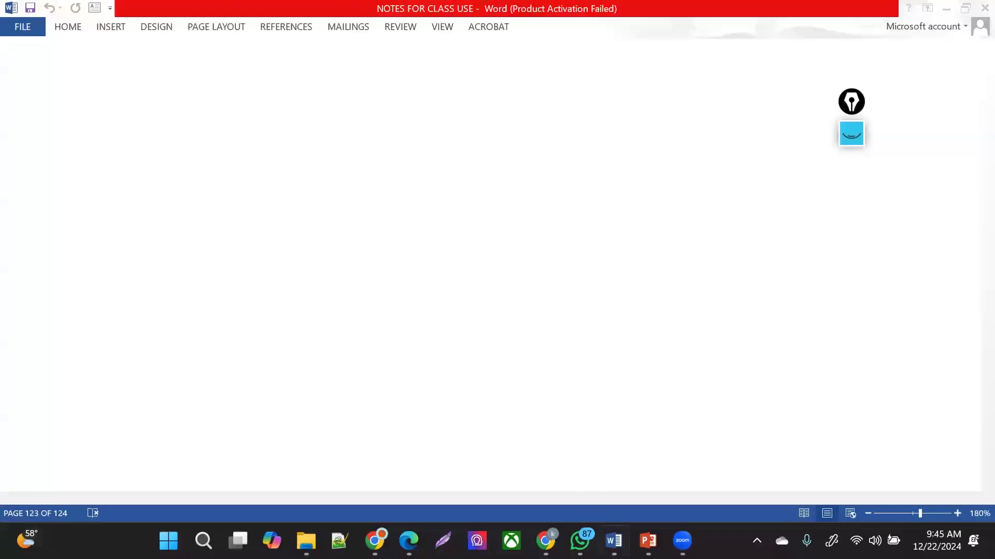
- Leave Word and restore the Logic app designer showing the Send an email (V2) parameters
left_click(613, 541)
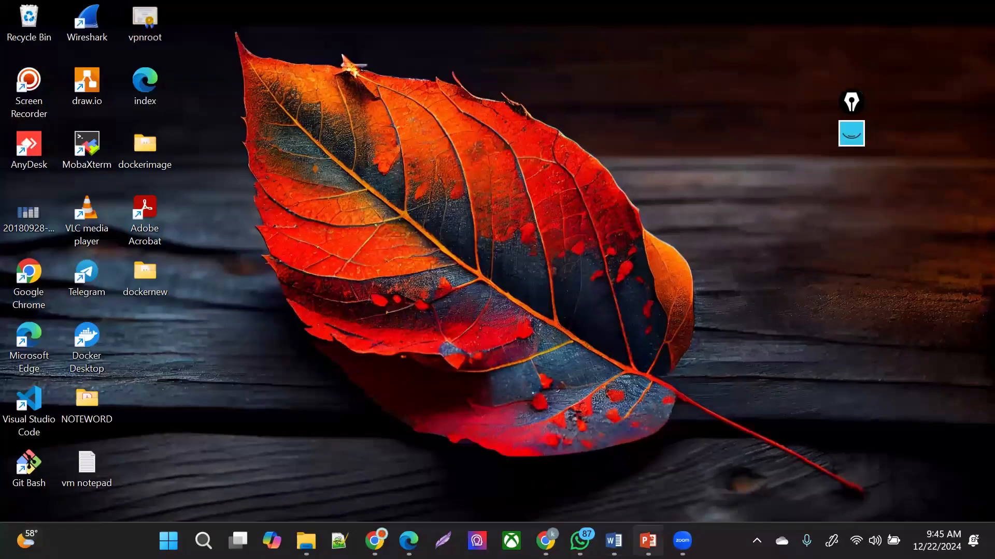
mouse_move(545, 541)
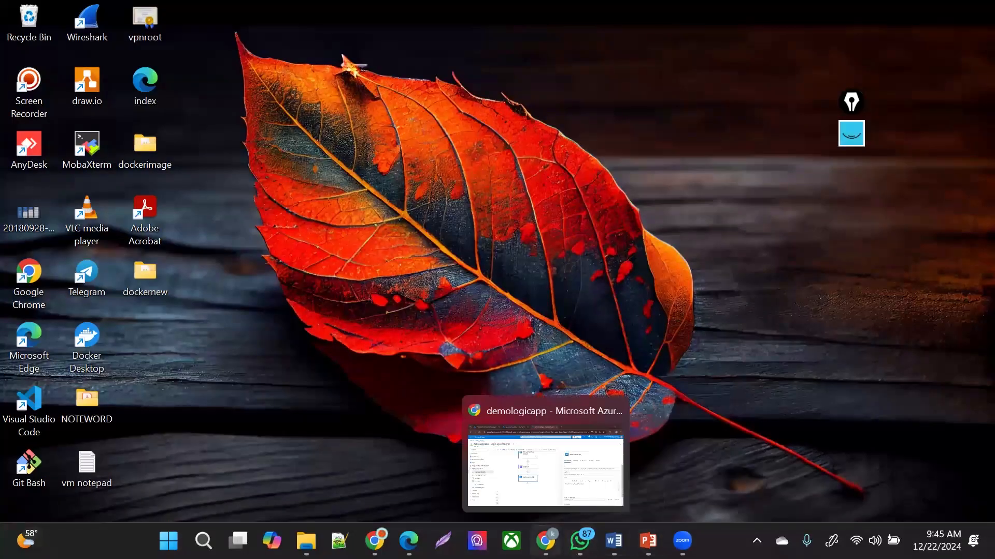
left_click(560, 461)
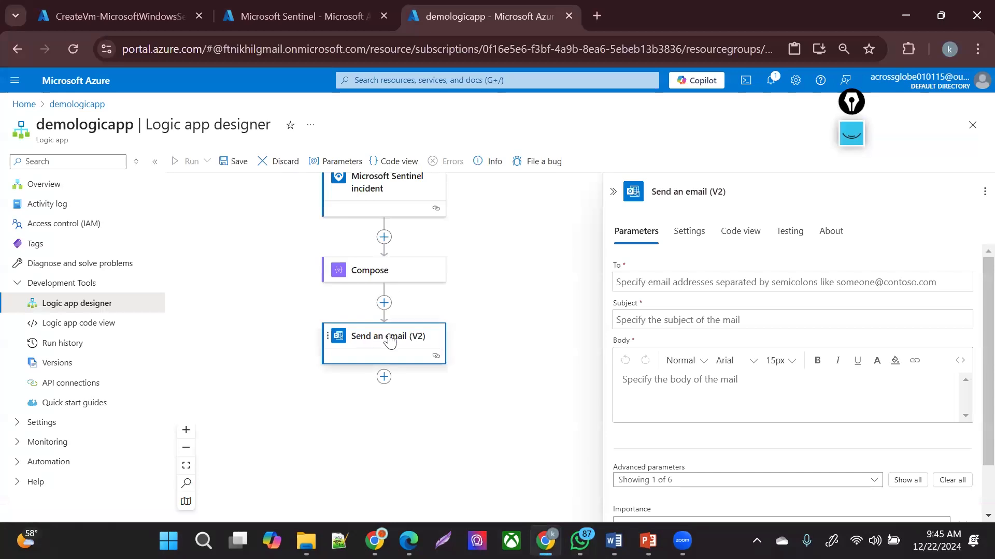
left_click(656, 277)
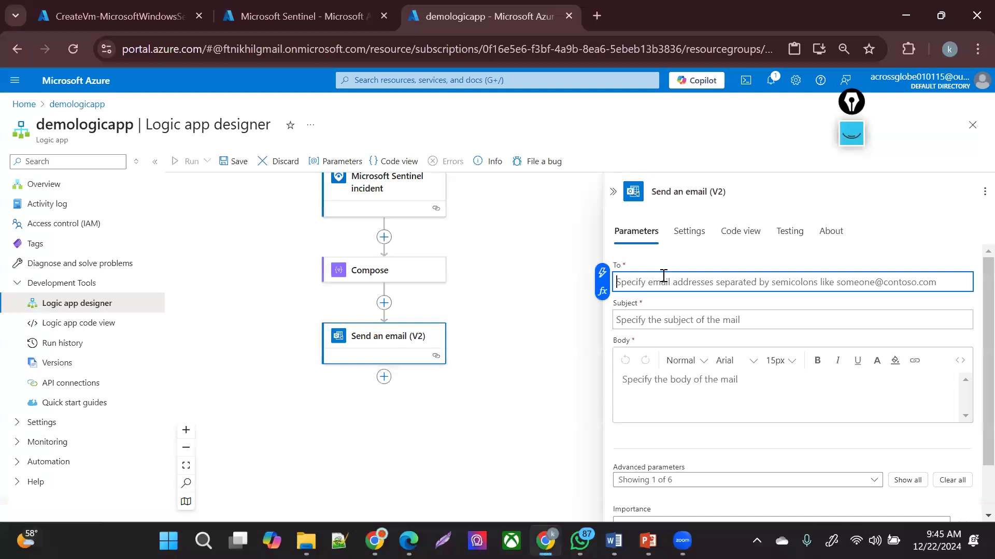
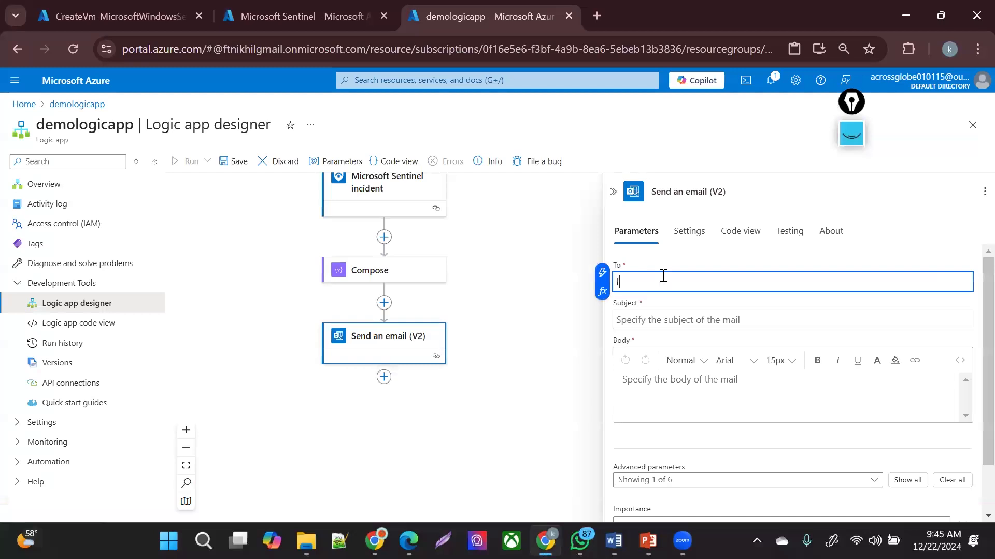
- Fill in the recipient's e-mail address and set the subject to 'VIRTUAL MACHINE INCIDENT TRIGGERED'
left_click(670, 325)
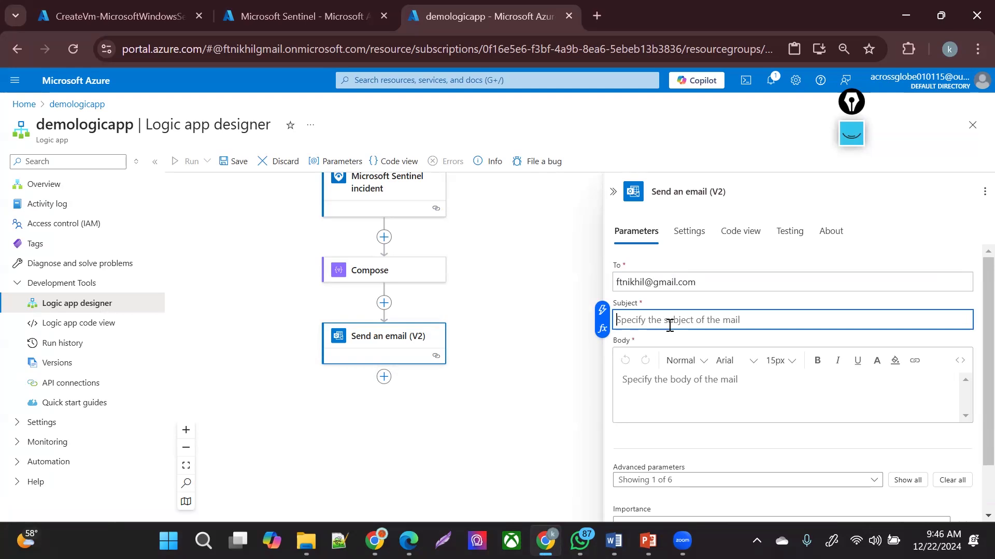
type("THIS IS")
key("BackSpace")
key("BackSpace")
key("BackSpace")
key("BackSpace")
key("BackSpace")
key("BackSpace")
key("BackSpace")
key("BackSpace")
type("VIRTUAL MACHINE INCI")
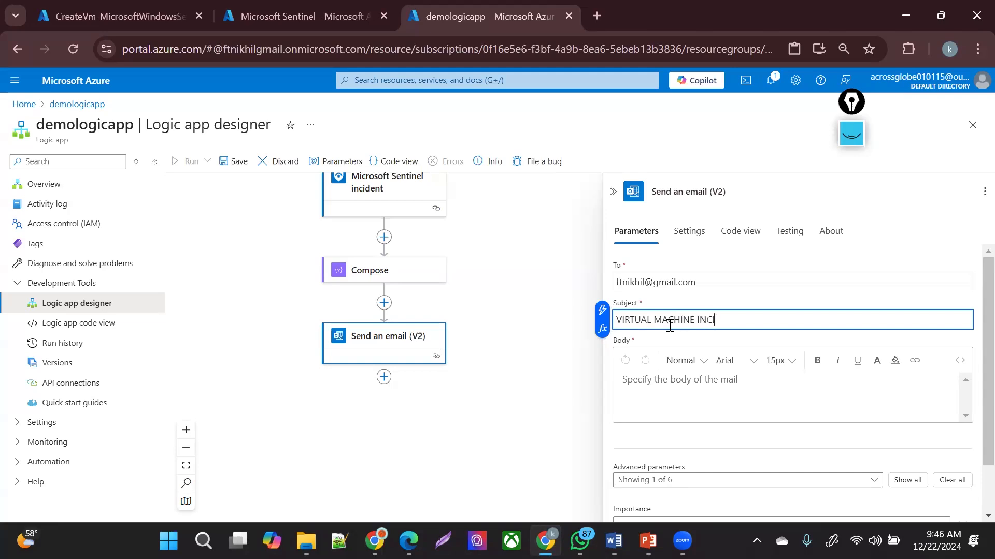
type("DENT TRIGGERED")
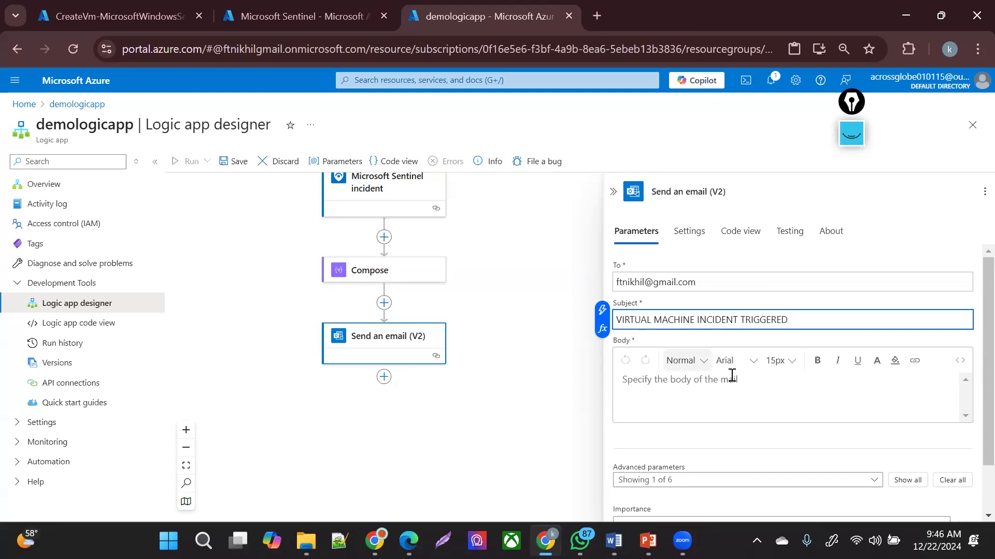
left_click(752, 400)
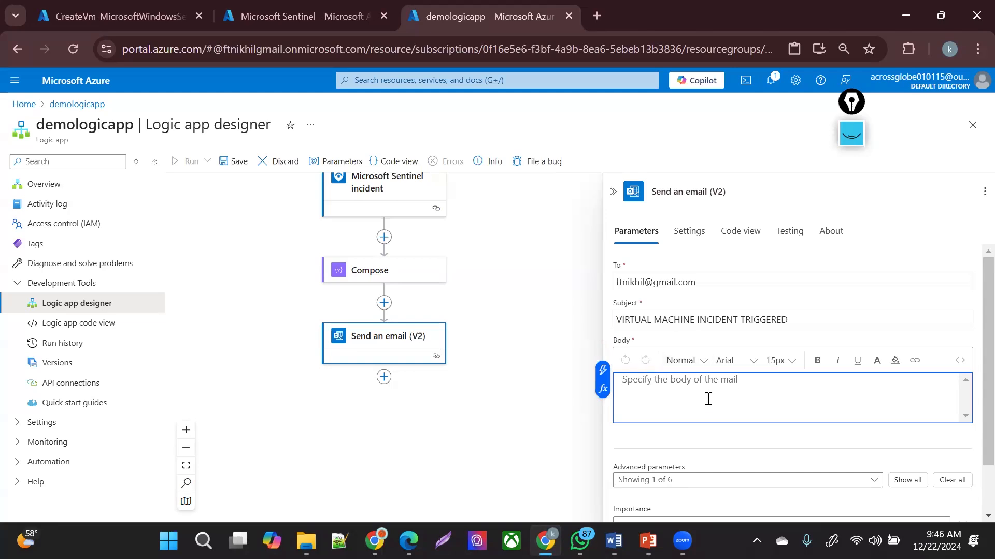
left_click(603, 370)
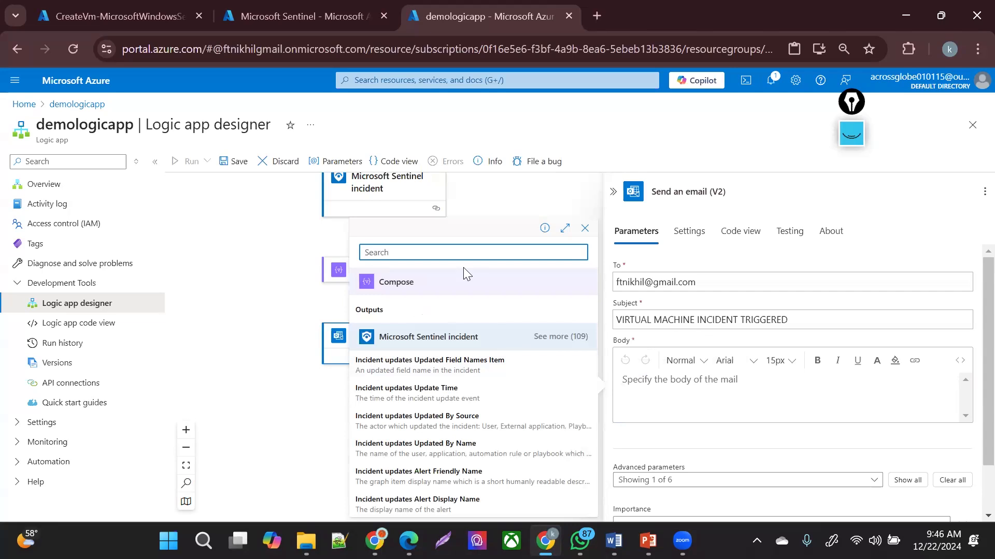
- Try inserting the Alert Description into the email body, then remove it
type("ALE")
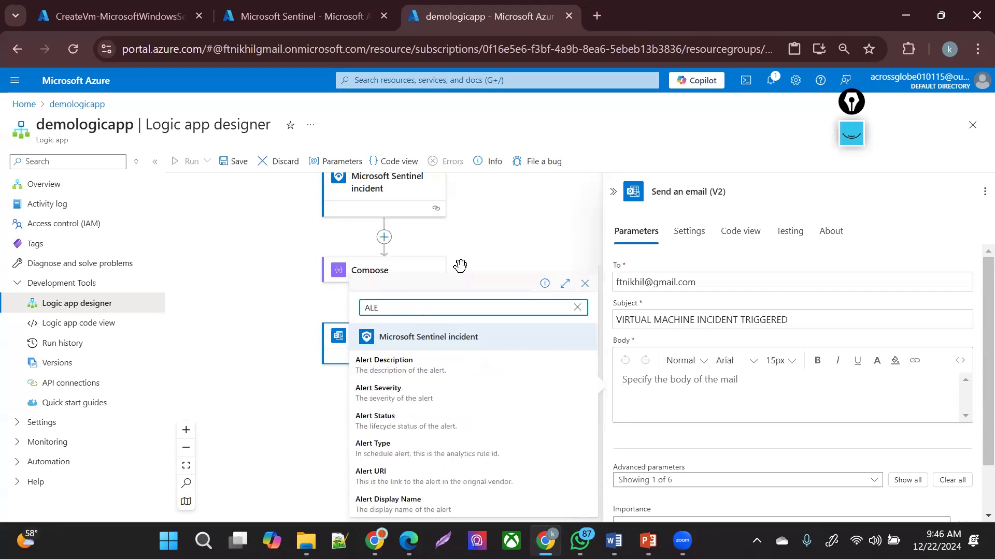
left_click(417, 378)
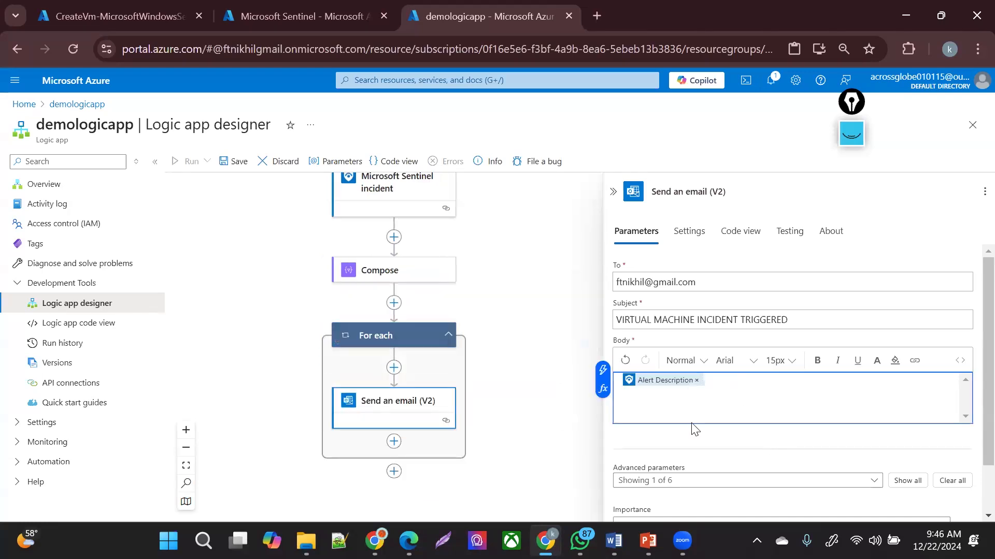
left_click(660, 466)
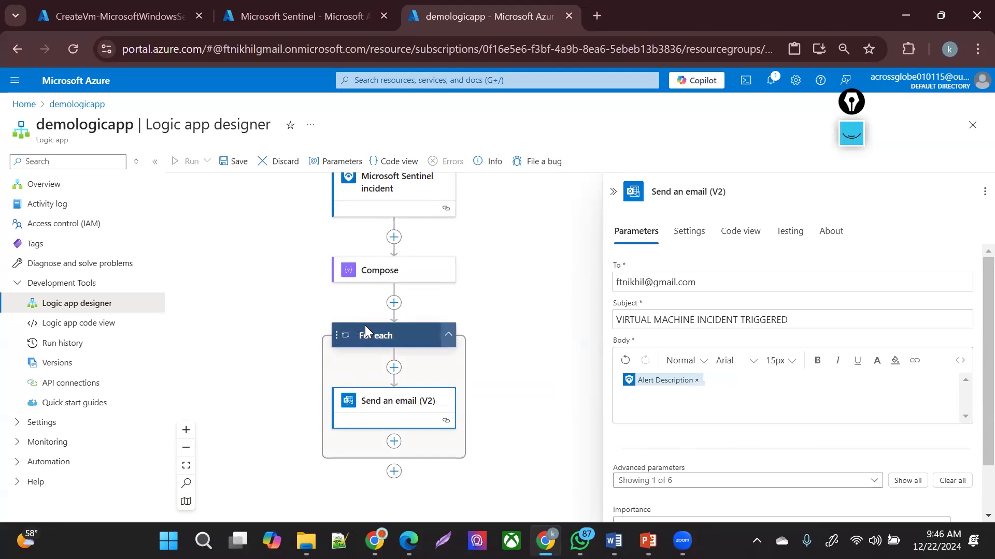
left_click(697, 382)
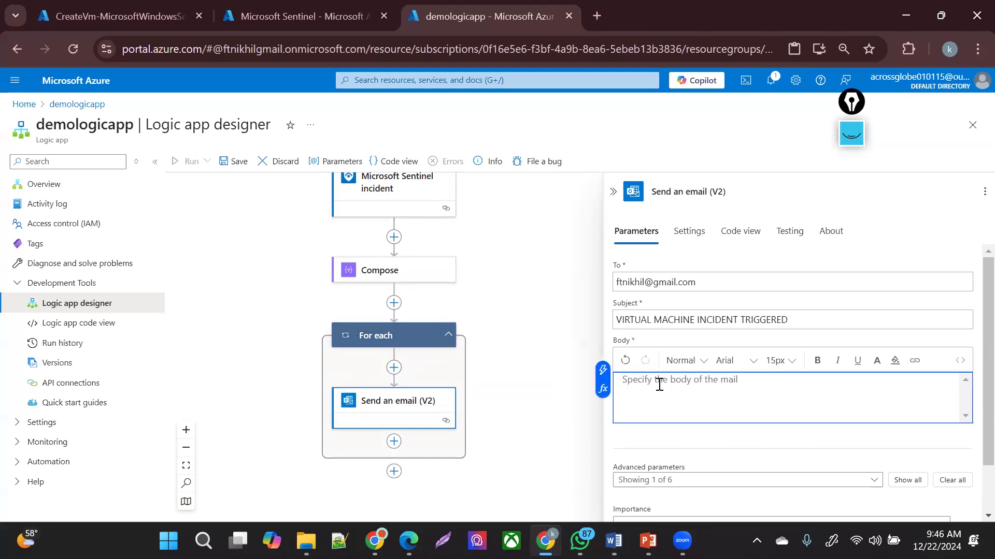
- Insert the Compose Outputs into the email body, wrapping the email in a For each loop
left_click(602, 373)
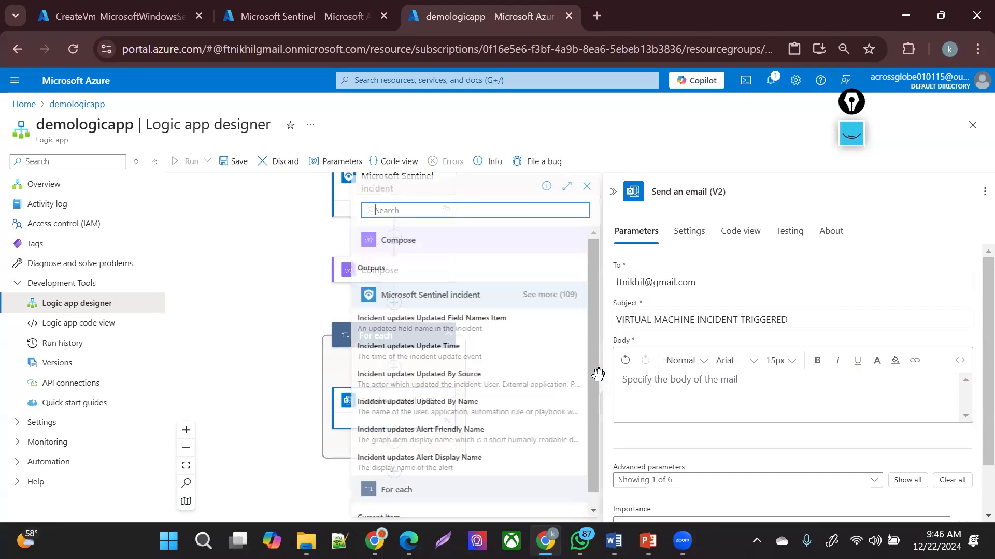
left_click(425, 239)
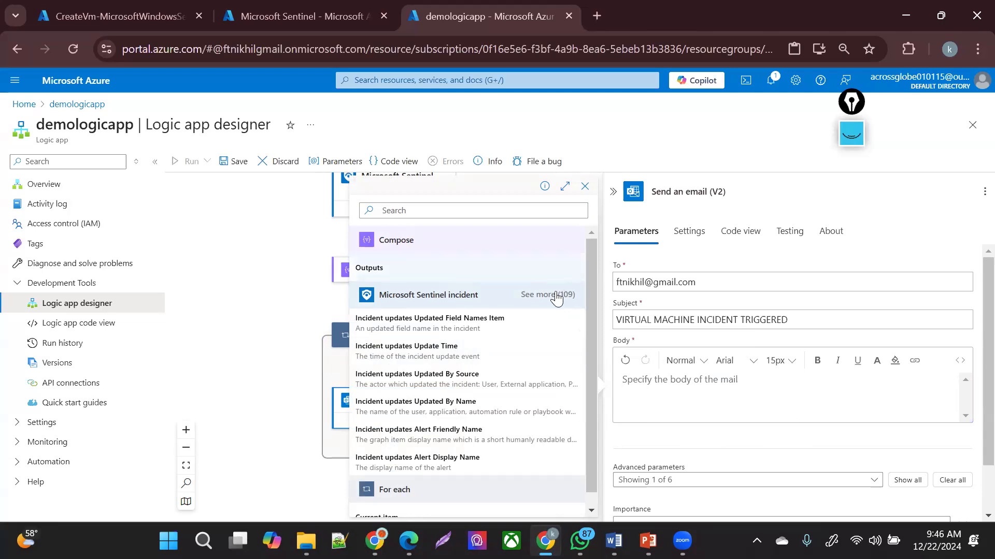
left_click(557, 295)
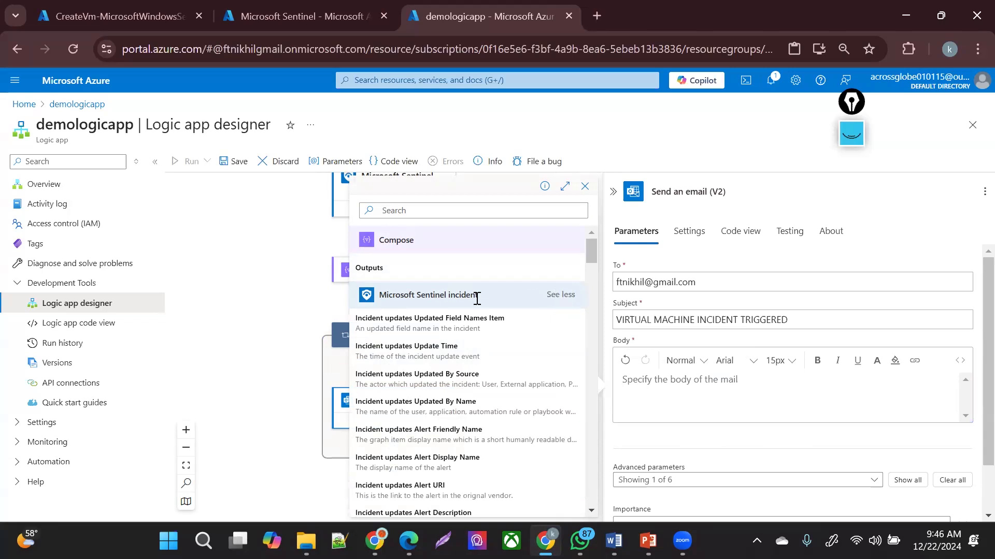
left_click(370, 267)
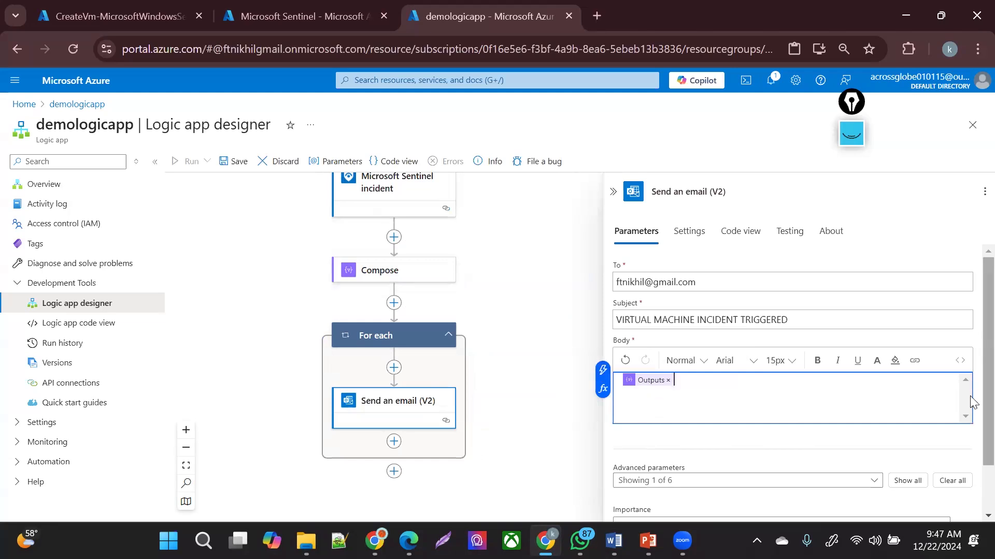
scroll(973, 459, "down", 1)
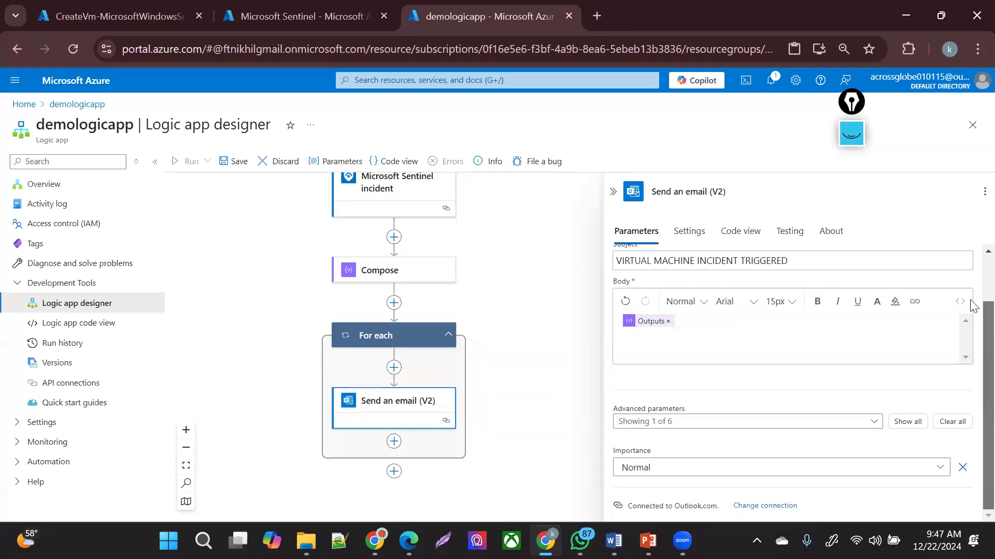
scroll(973, 306, "up", 2)
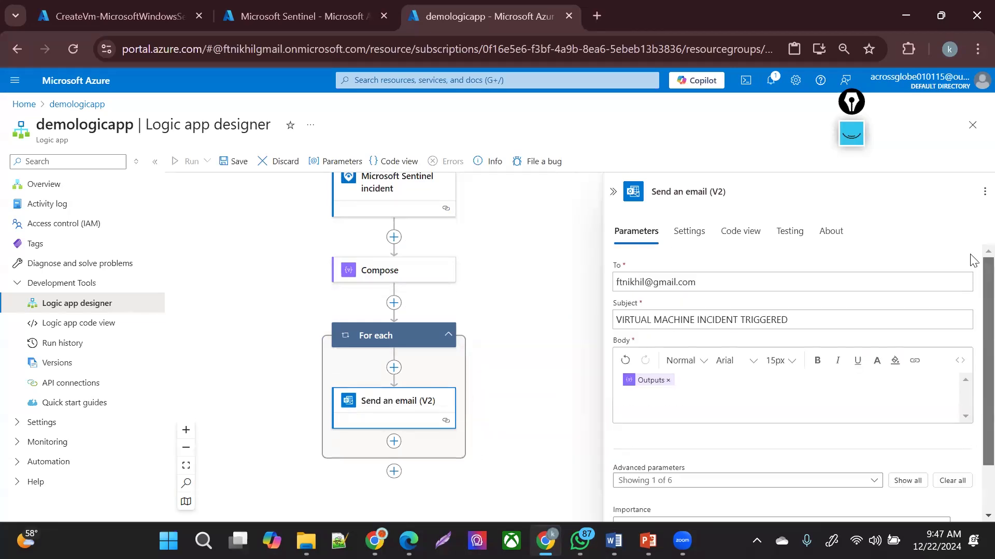
left_click(529, 402)
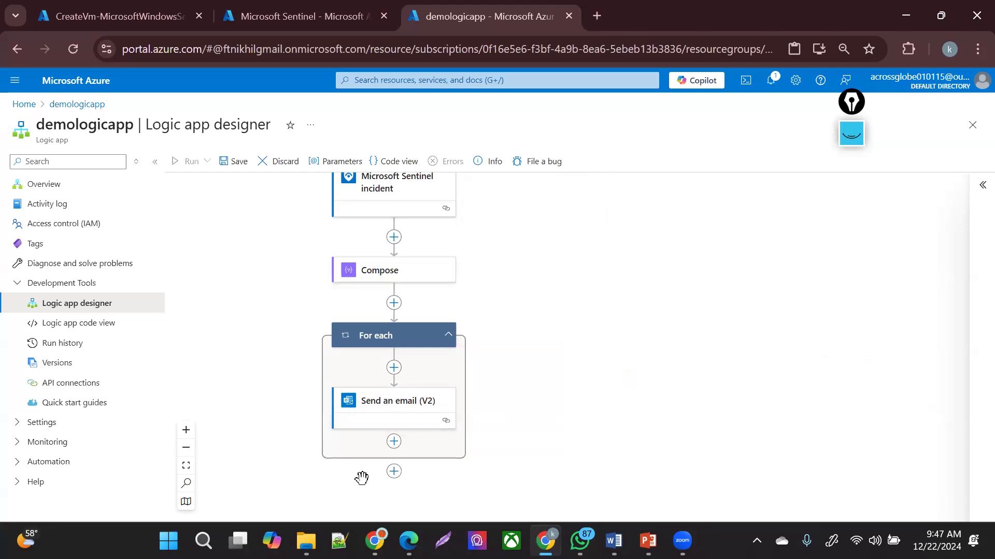
- Insert a Control > Condition action after the For each loop, found by searching 'CONDI'
left_click(392, 472)
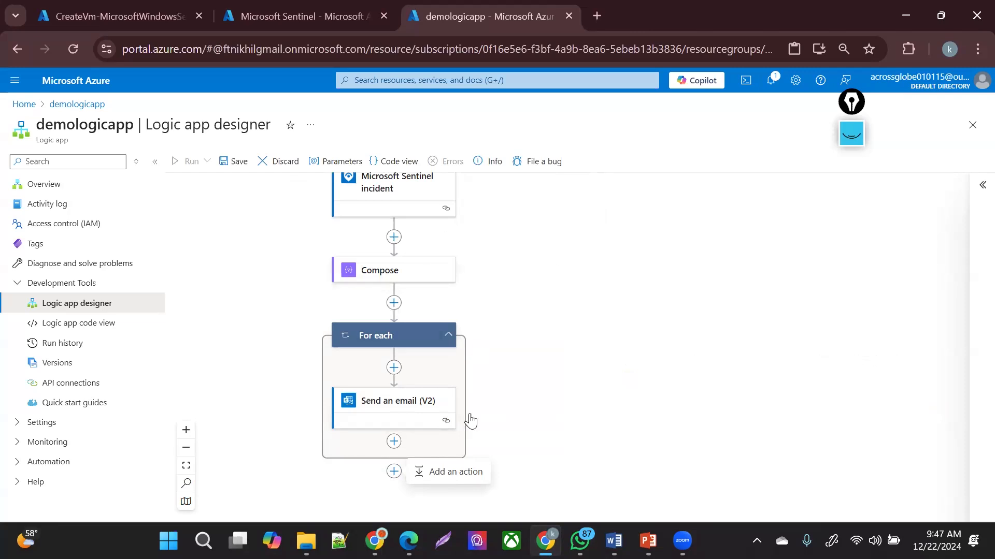
left_click(447, 472)
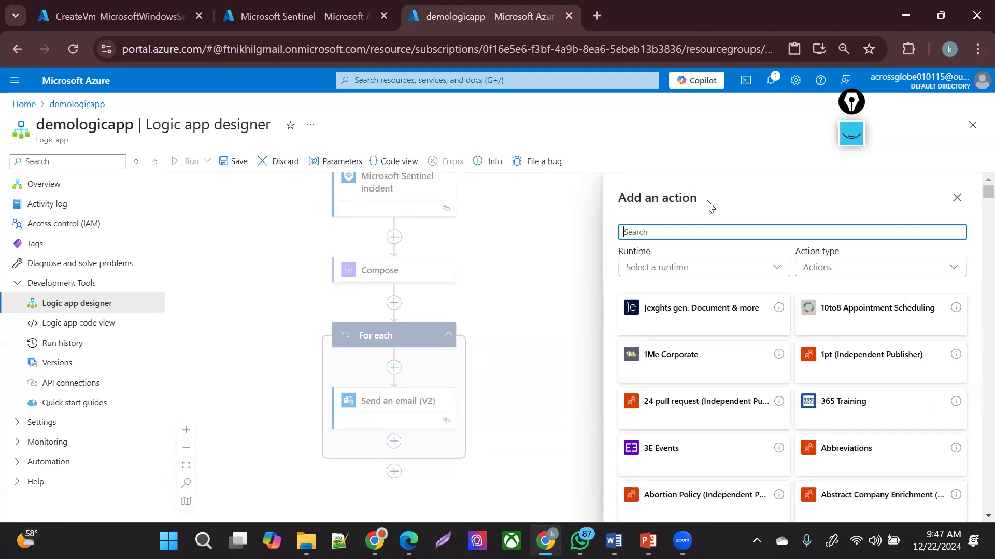
type("CONDI")
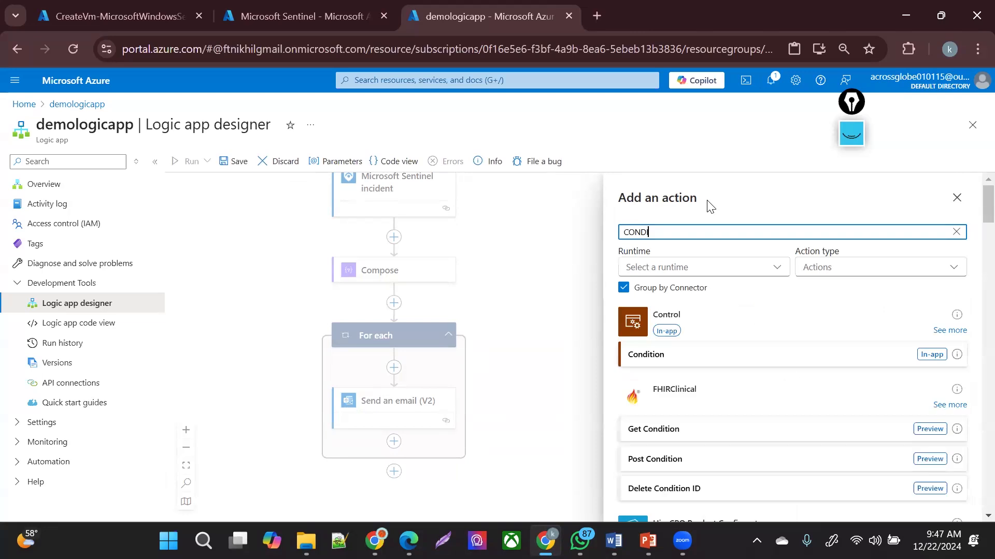
left_click(785, 354)
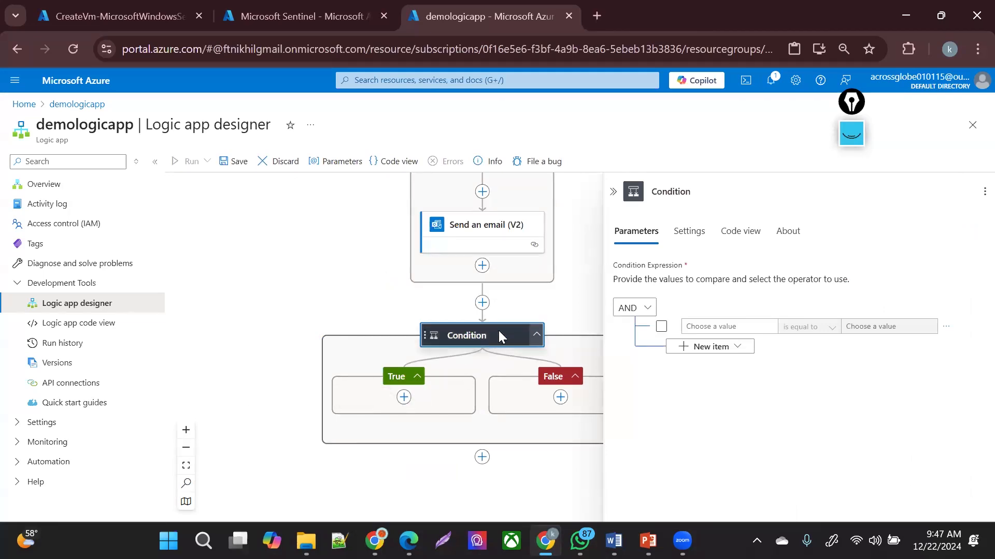
left_click(638, 316)
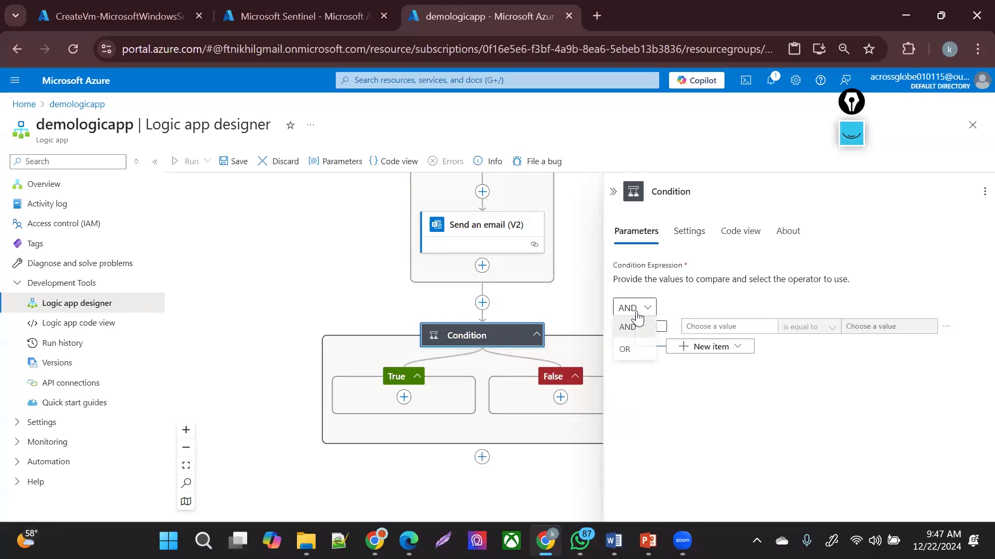
- Enable the first condition row and set its first value to the Compose Outputs
left_click(724, 406)
left_click(662, 328)
left_click(708, 328)
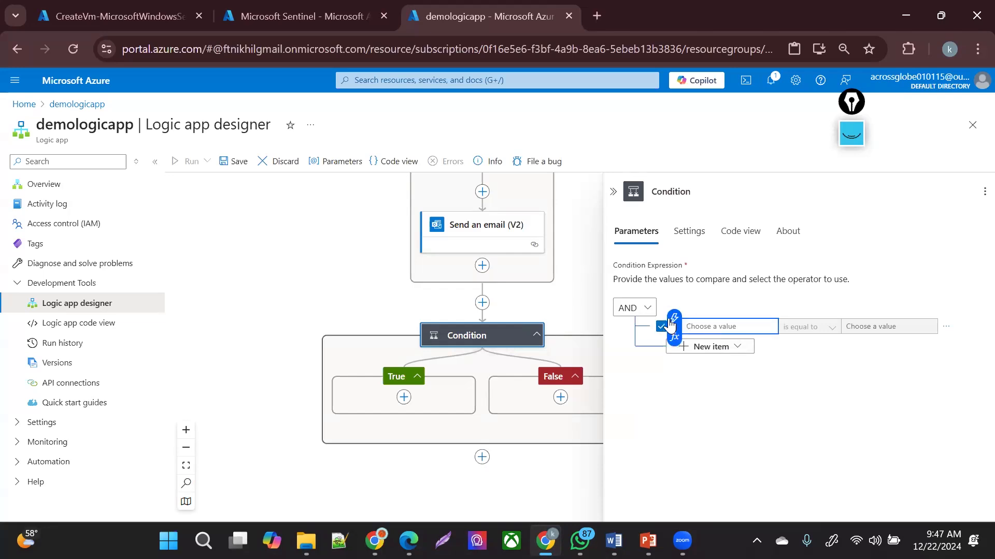
left_click(670, 323)
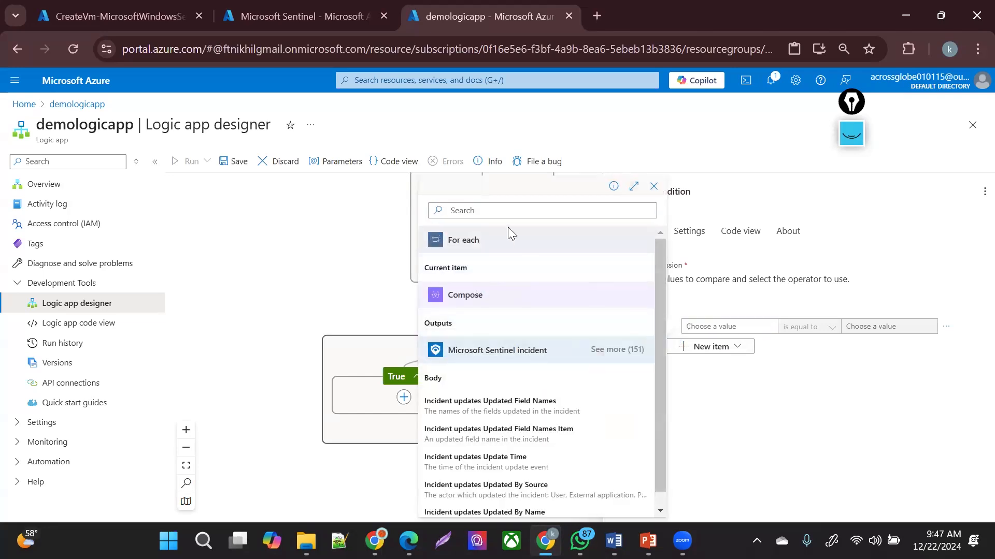
left_click(522, 211)
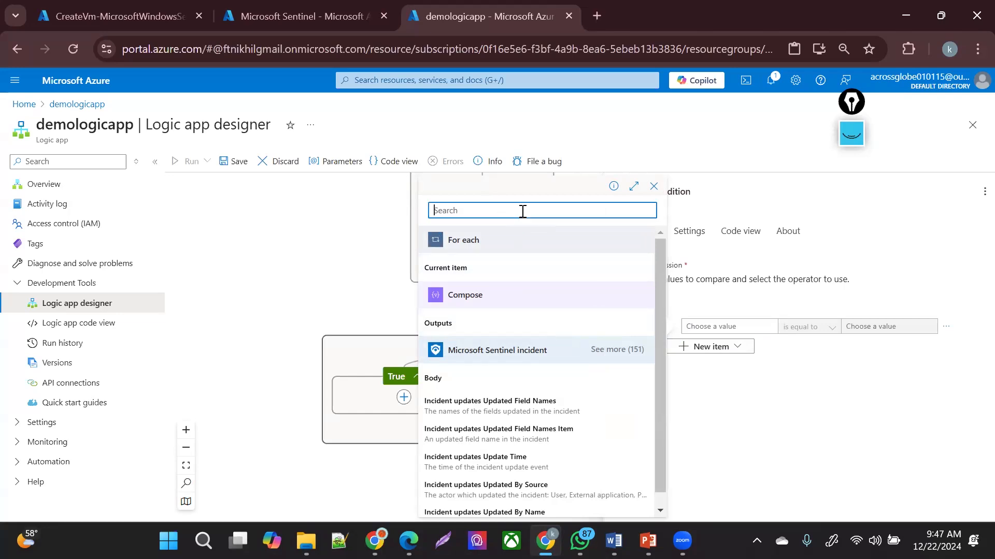
type("IP")
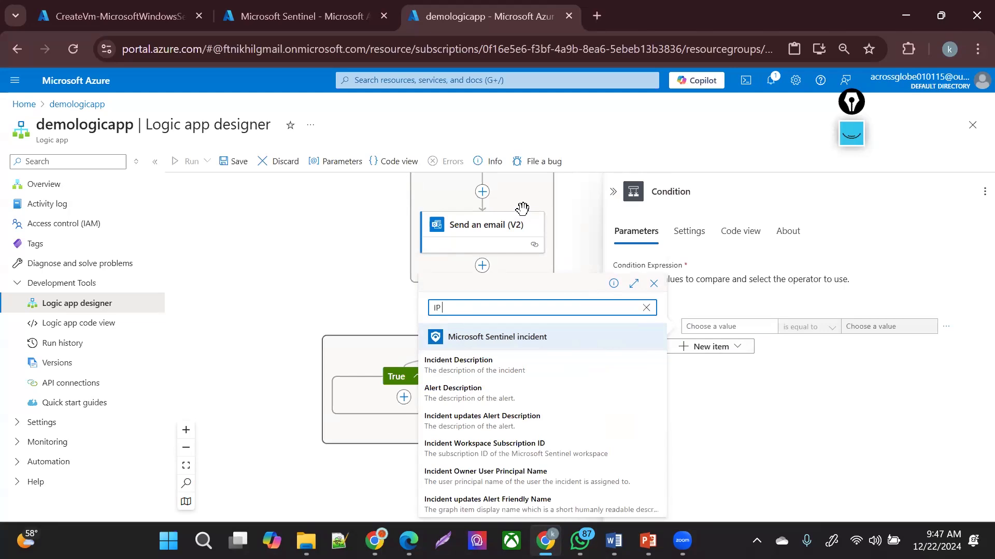
type(" ADDRE")
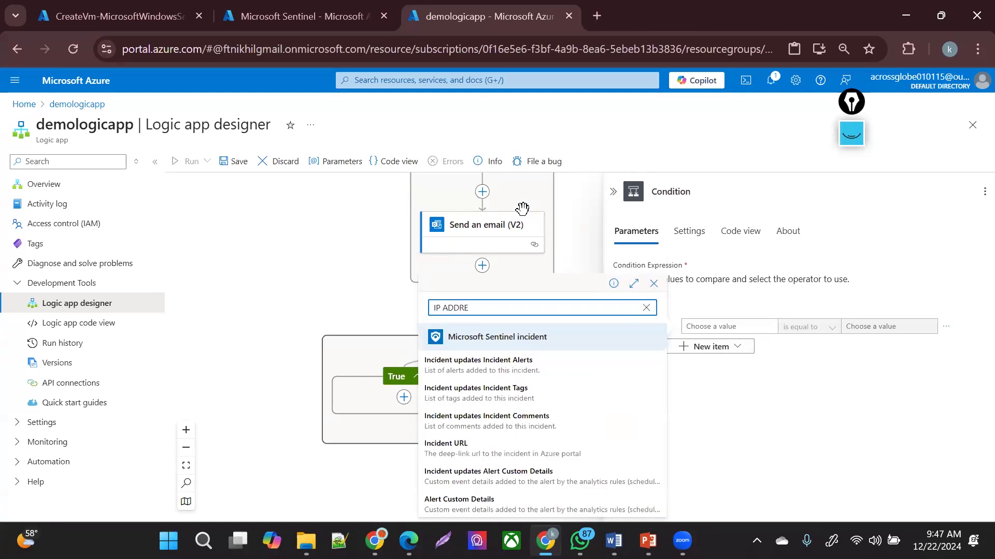
key("BackSpace")
key("BackSpace")
key("BackSpace")
key("BackSpace")
key("BackSpace")
key("BackSpace")
key("BackSpace")
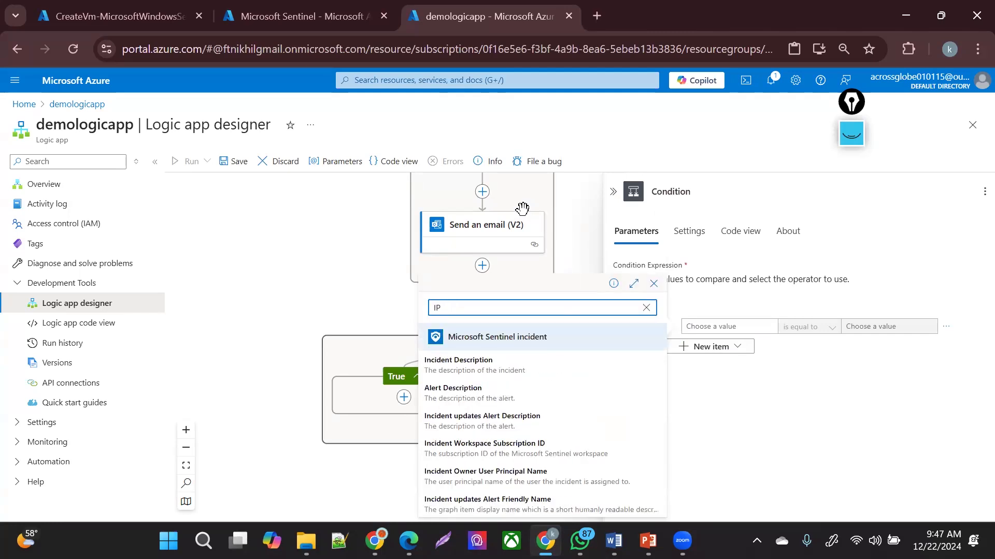
key("BackSpace")
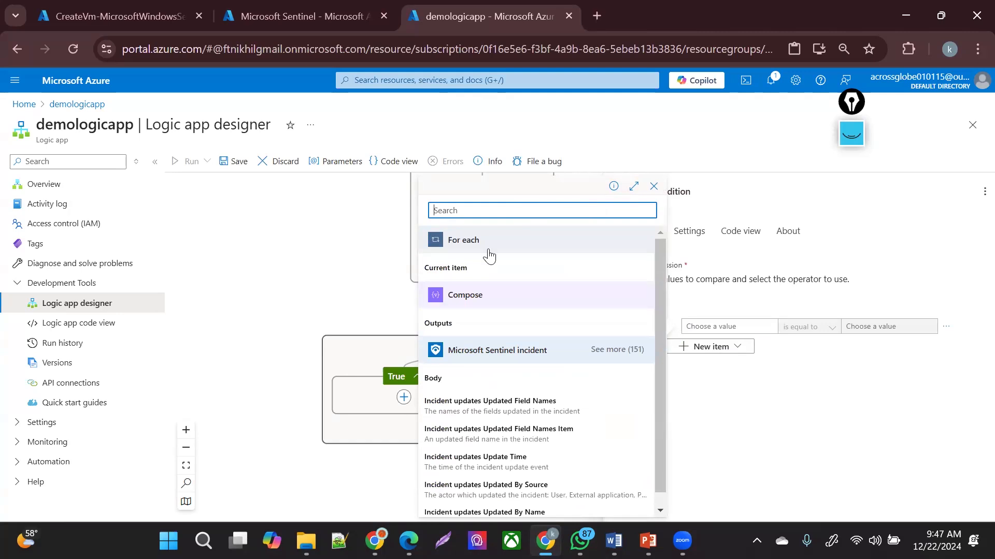
left_click(440, 325)
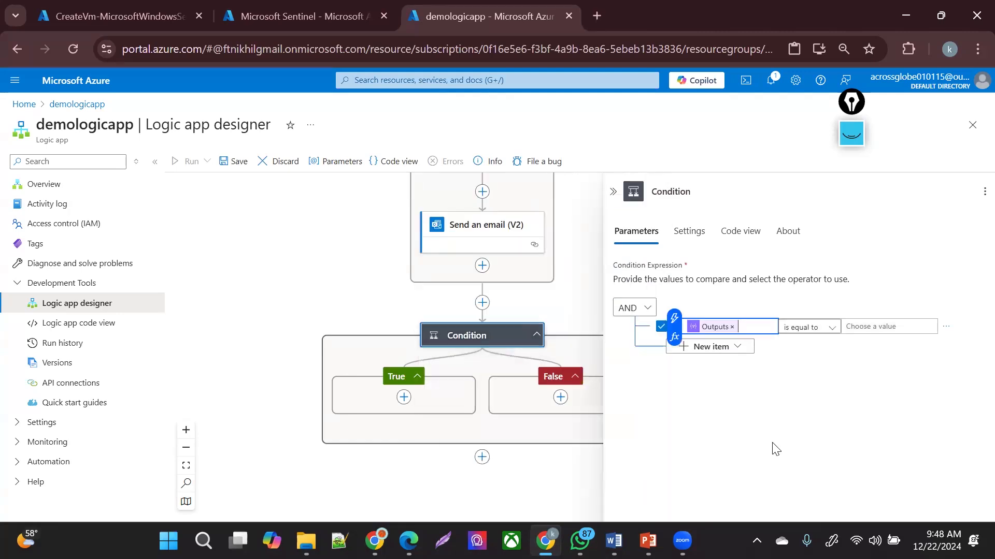
left_click(780, 456)
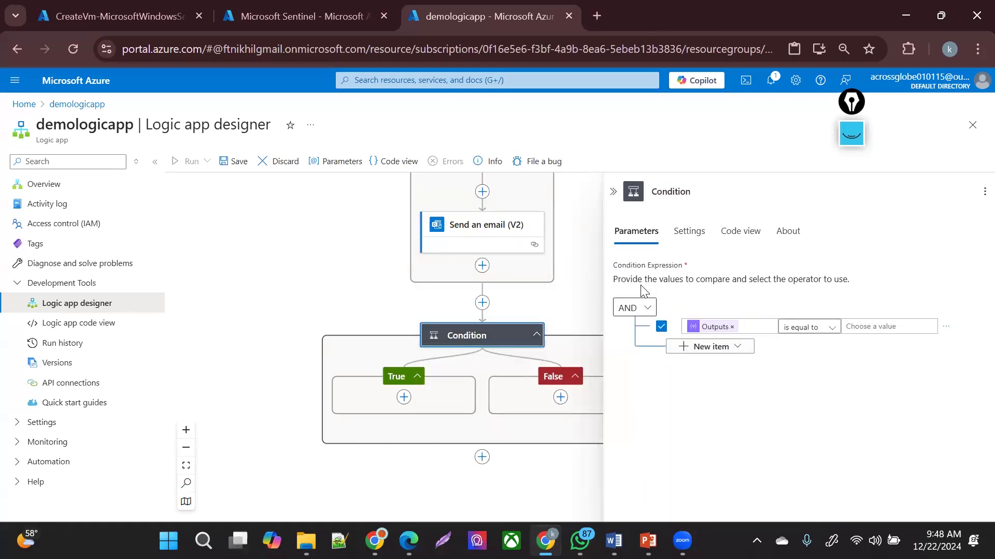
- Keep AND and 'is equal to', and compare the Outputs against the value ALERT
left_click_drag(724, 279, 847, 279)
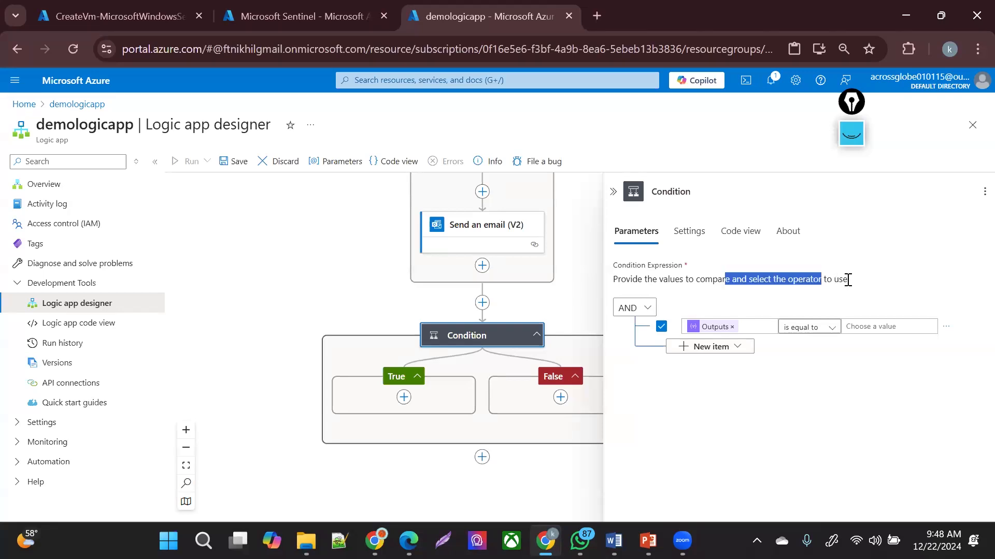
left_click(633, 308)
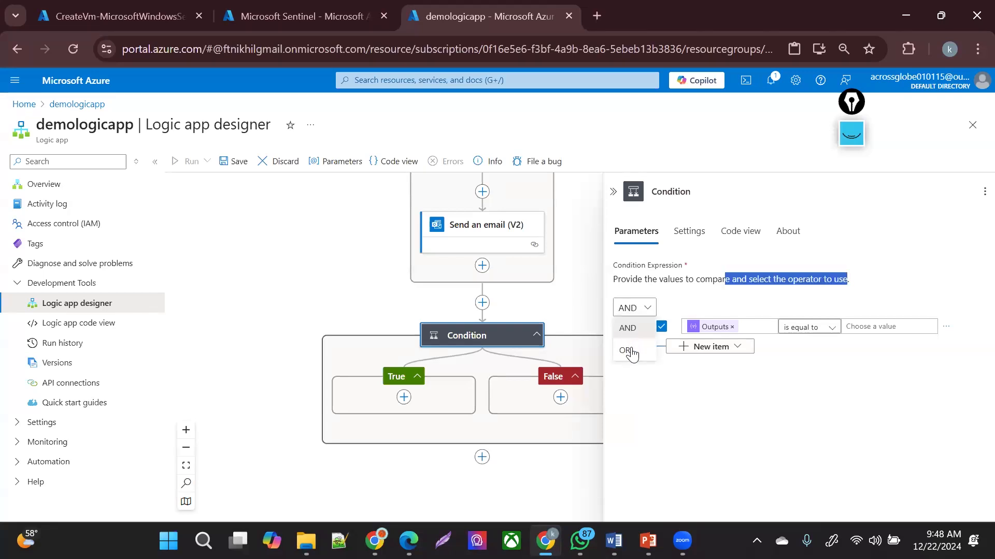
left_click(739, 398)
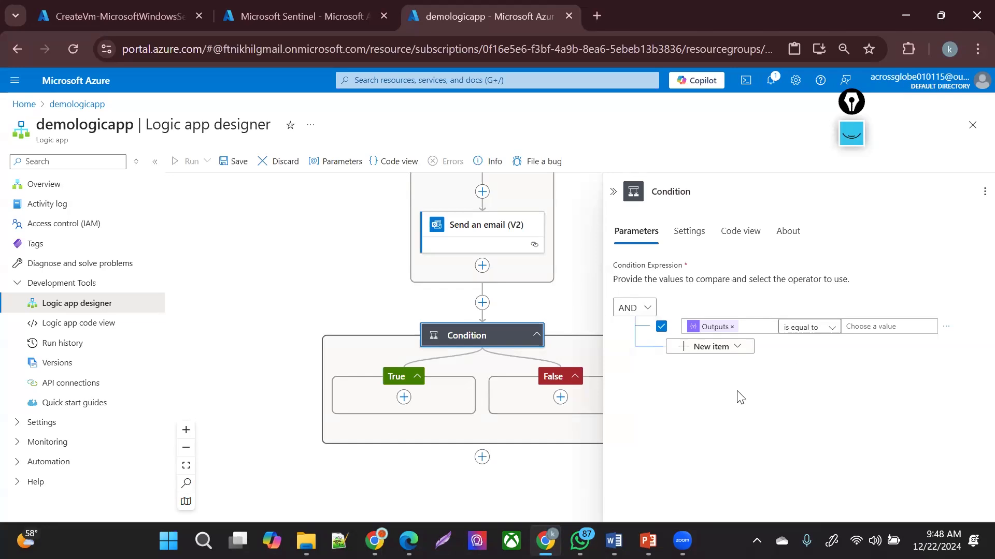
left_click(861, 332)
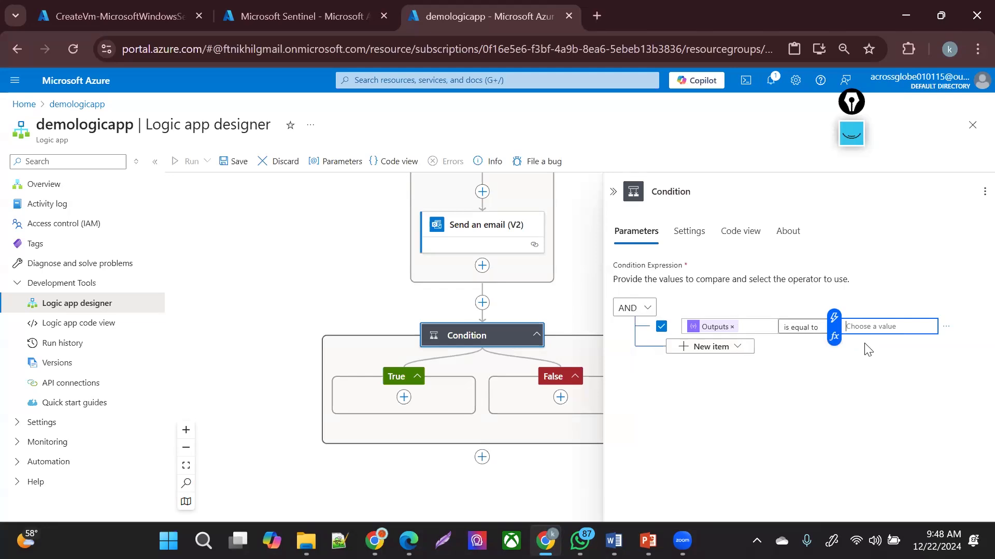
type("ALERT")
left_click(762, 414)
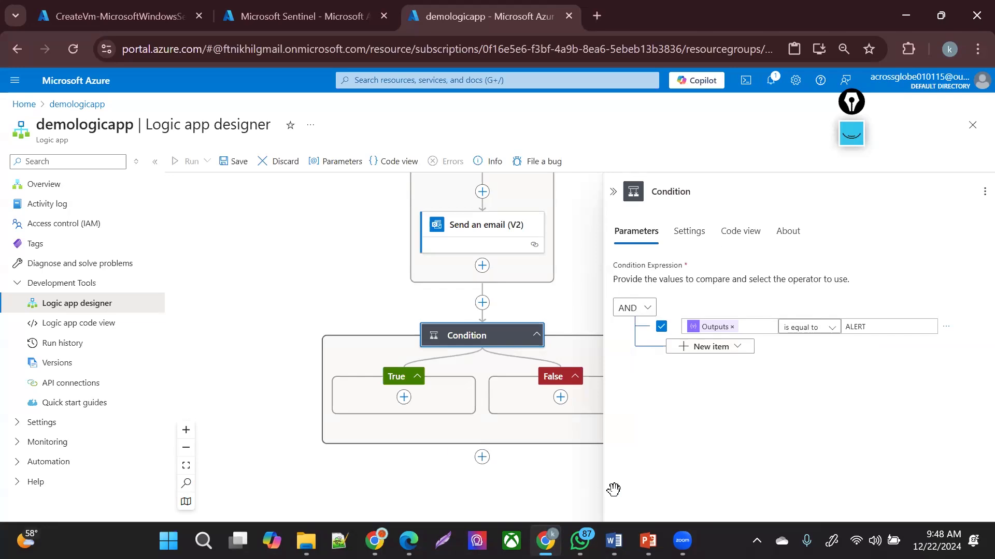
- Add an action below the Condition, browse results for 'BLOCK', and select the search text
left_click(483, 457)
left_click(518, 519)
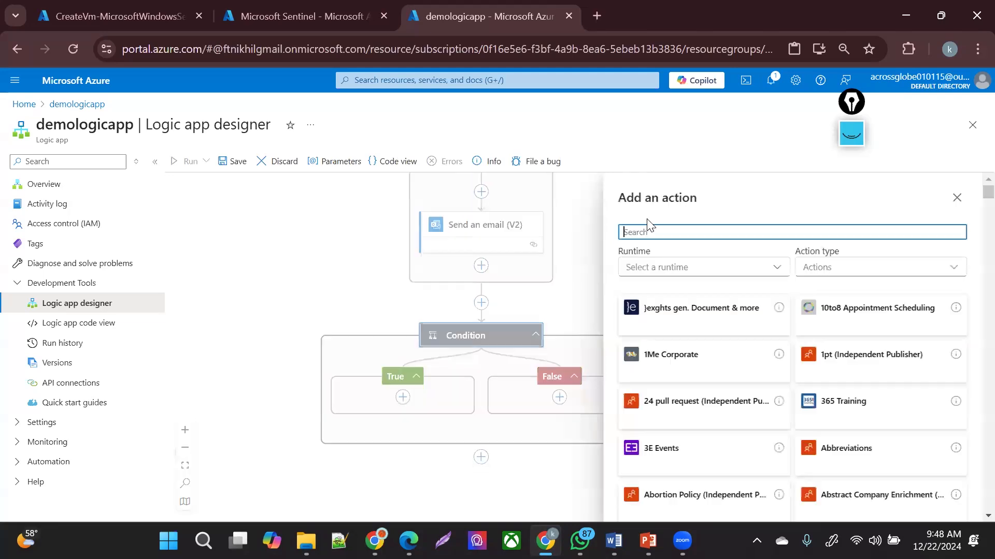
type("BLOCK")
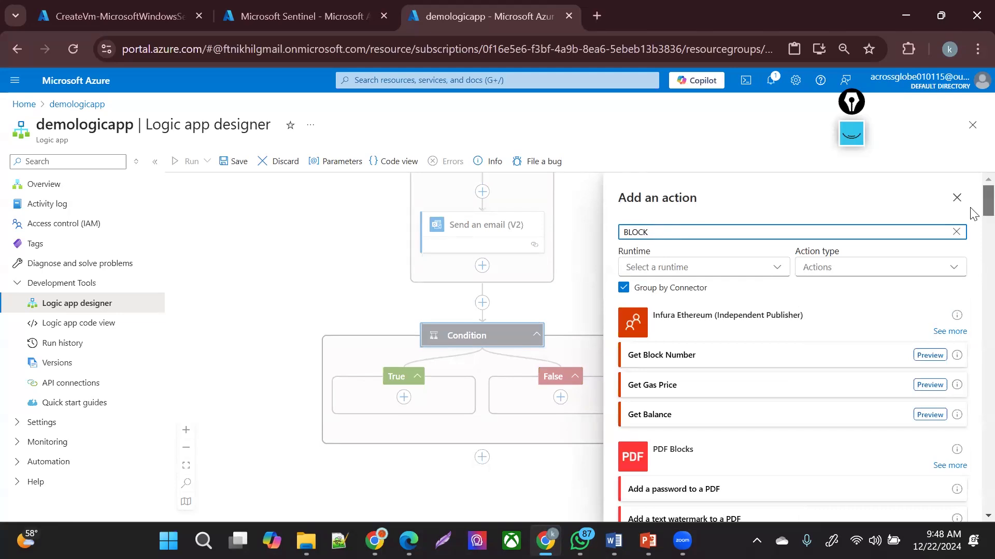
scroll(973, 228, "down", 1)
scroll(972, 228, "down", 10)
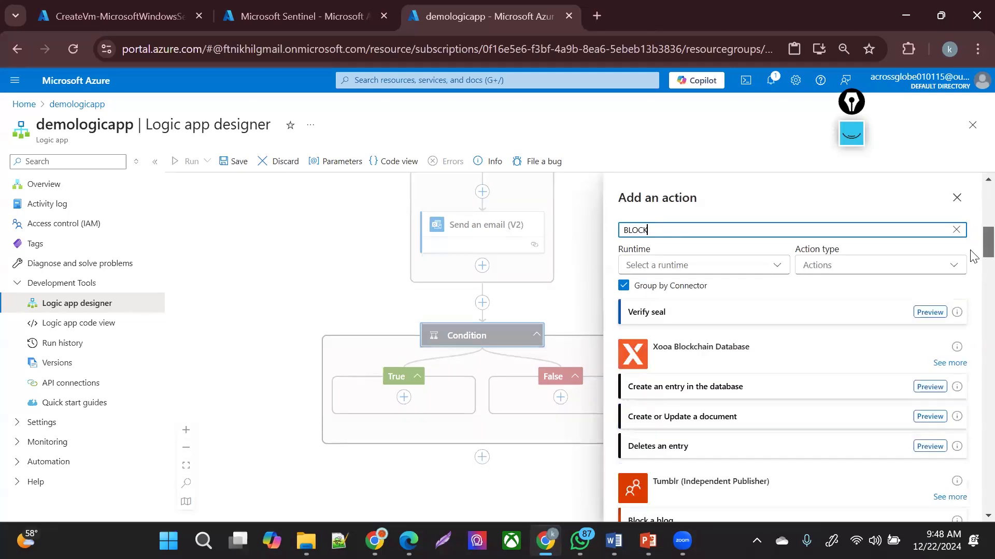
scroll(973, 269, "down", 8)
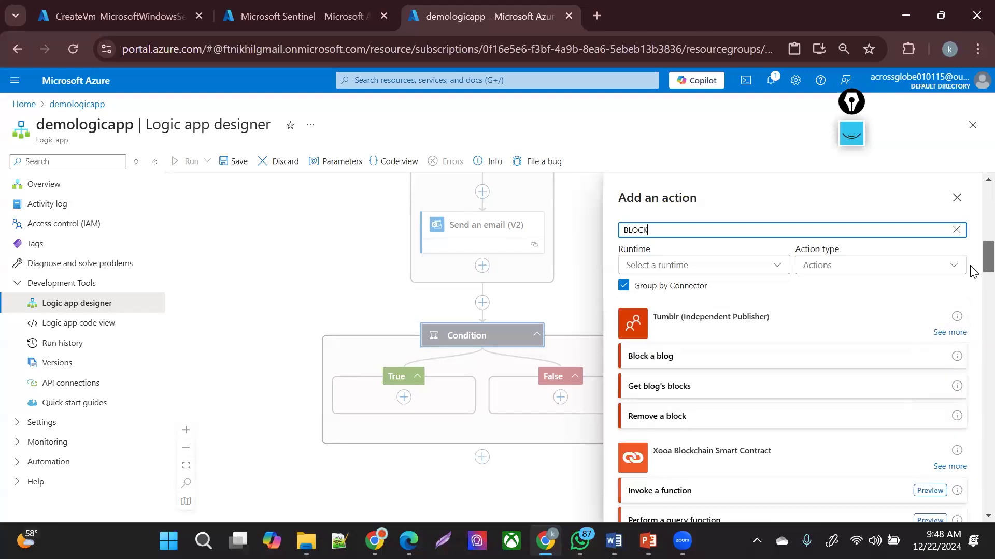
scroll(973, 316, "down", 5)
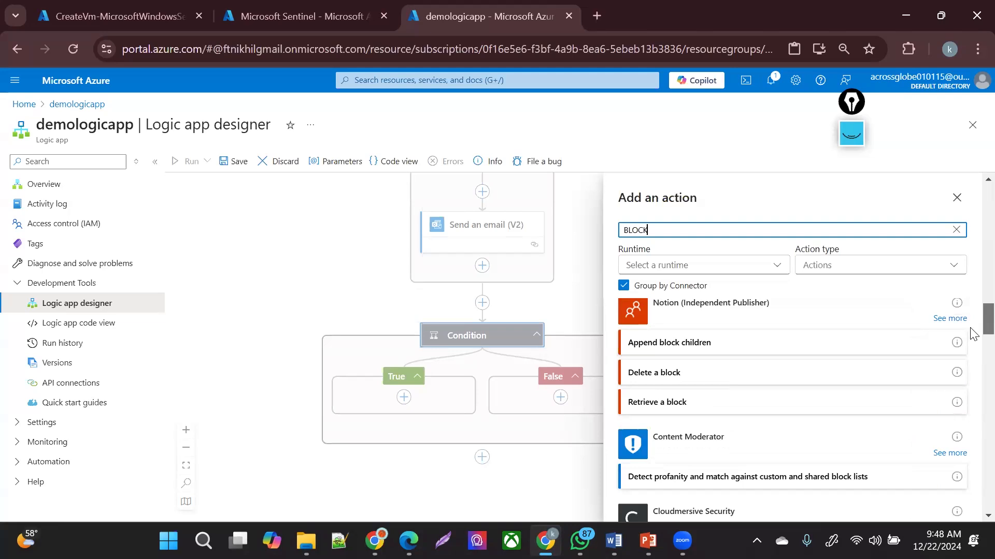
scroll(973, 342, "down", 5)
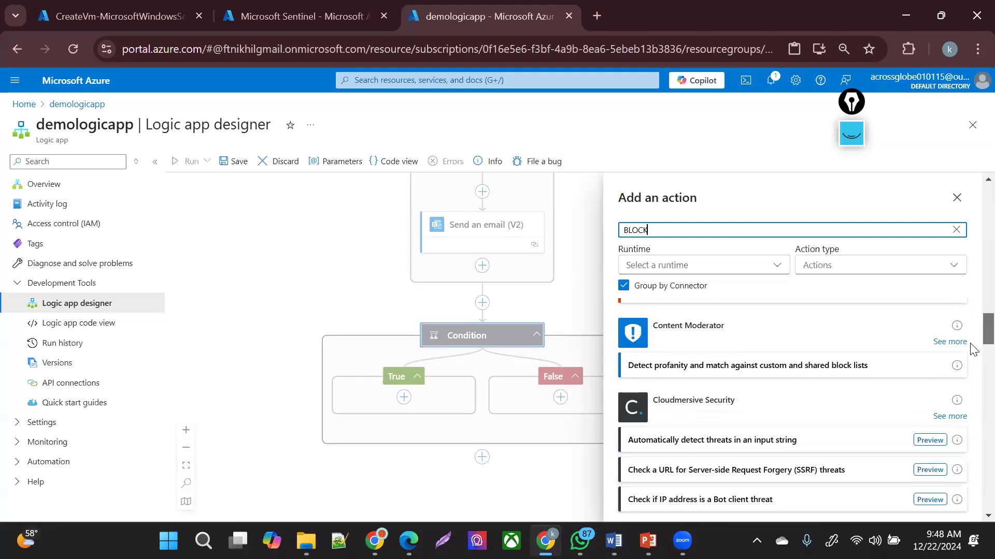
scroll(972, 370, "down", 3)
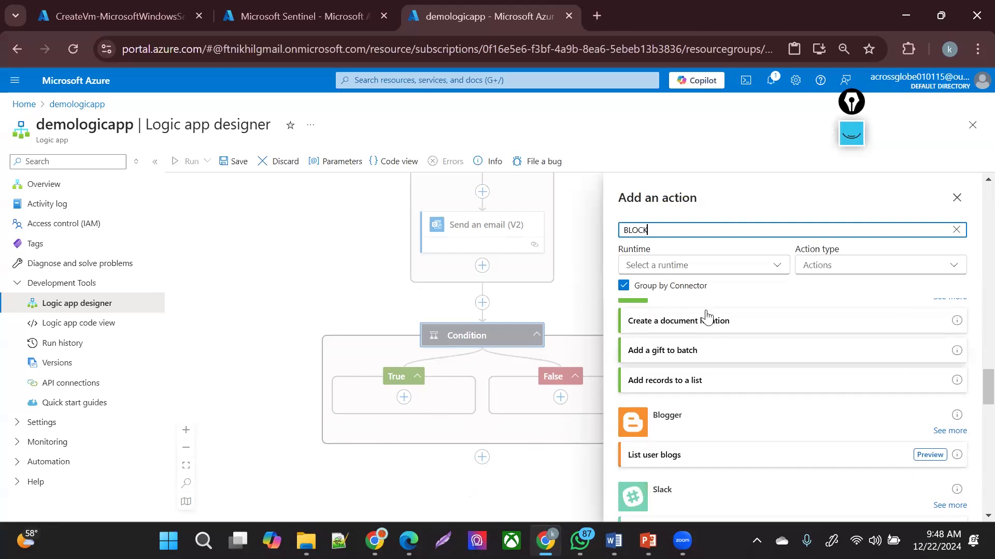
scroll(974, 381, "down", 8)
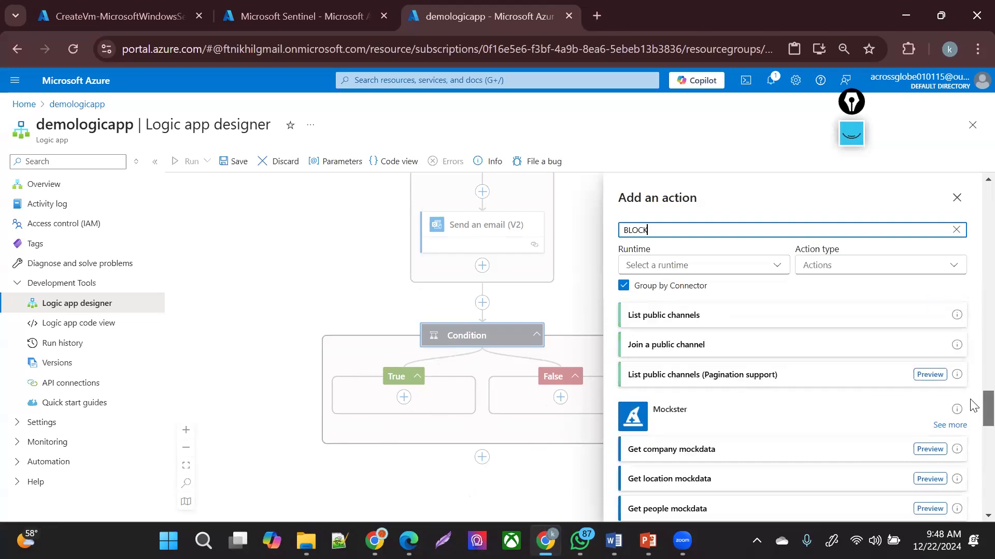
scroll(974, 443, "down", 7)
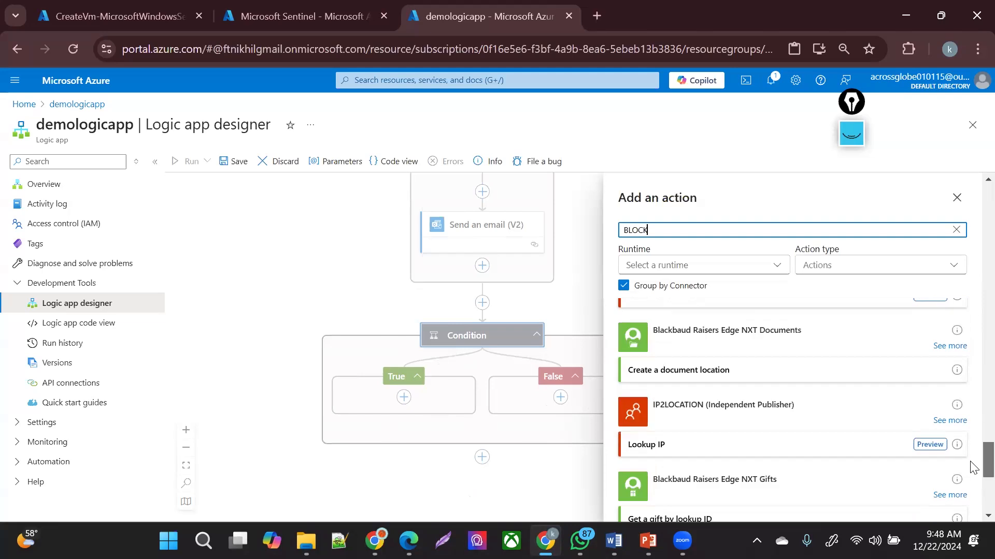
left_click_drag(984, 480, 970, 173)
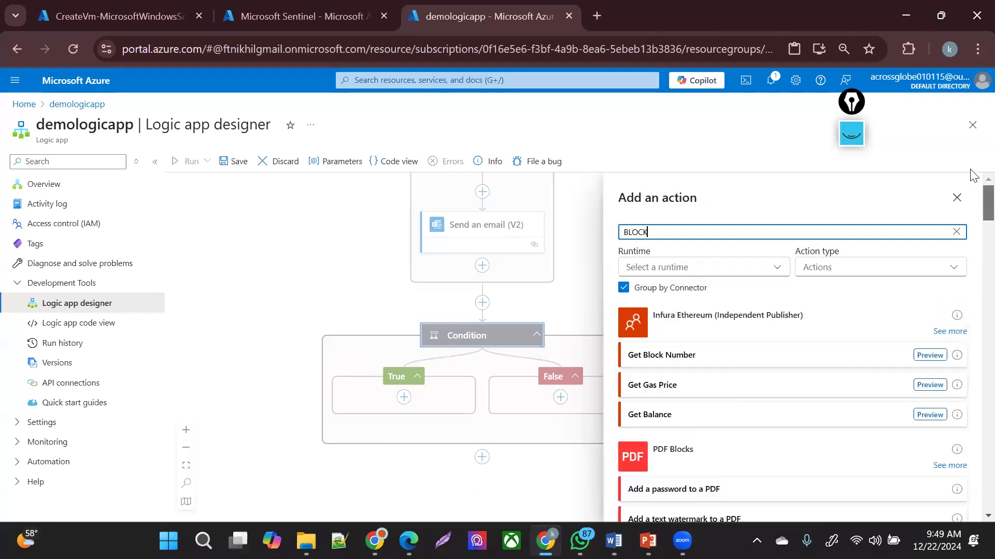
key("ctrl+a")
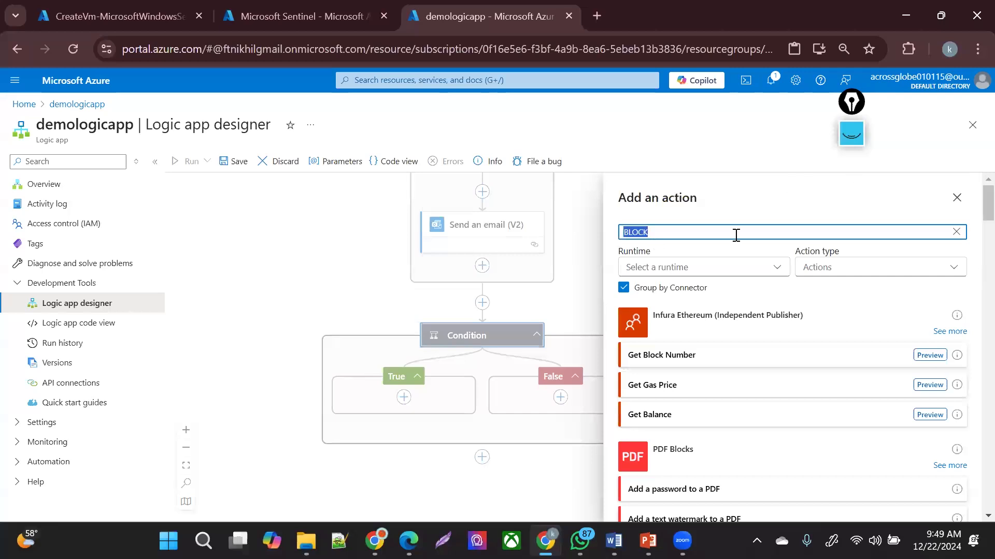
- Change the action search to 'ARM', scroll the results, and close the panel without adding anything
type("AZURE AR")
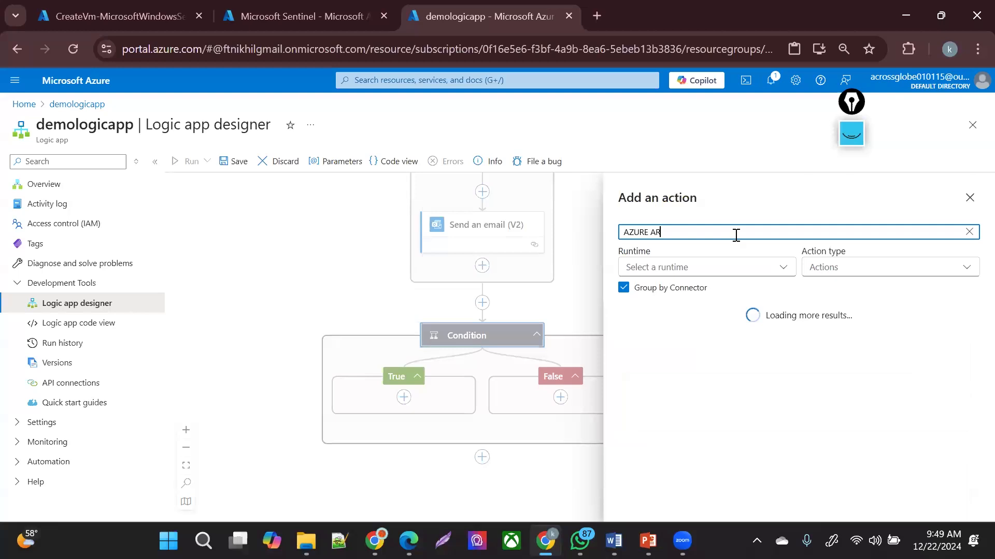
type("M TEMP")
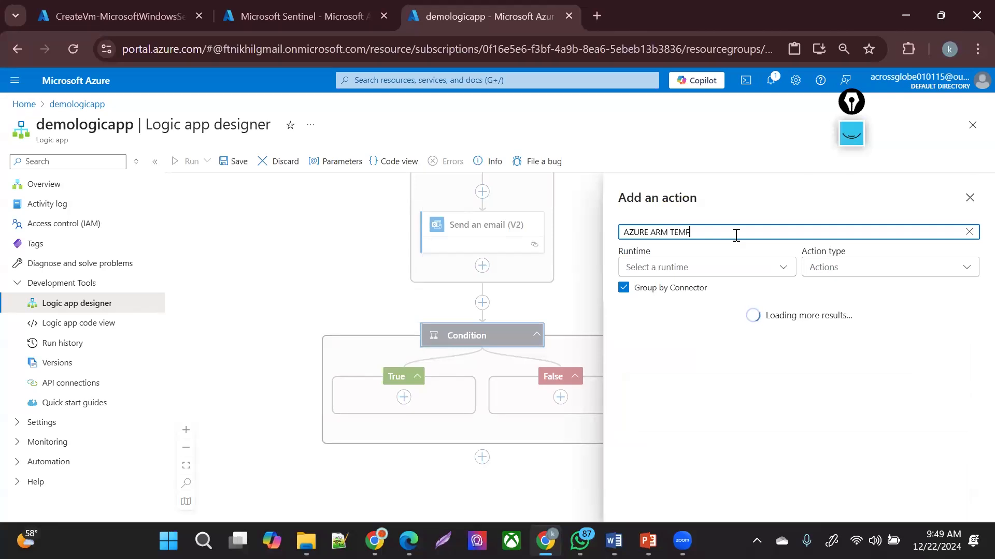
key("BackSpace")
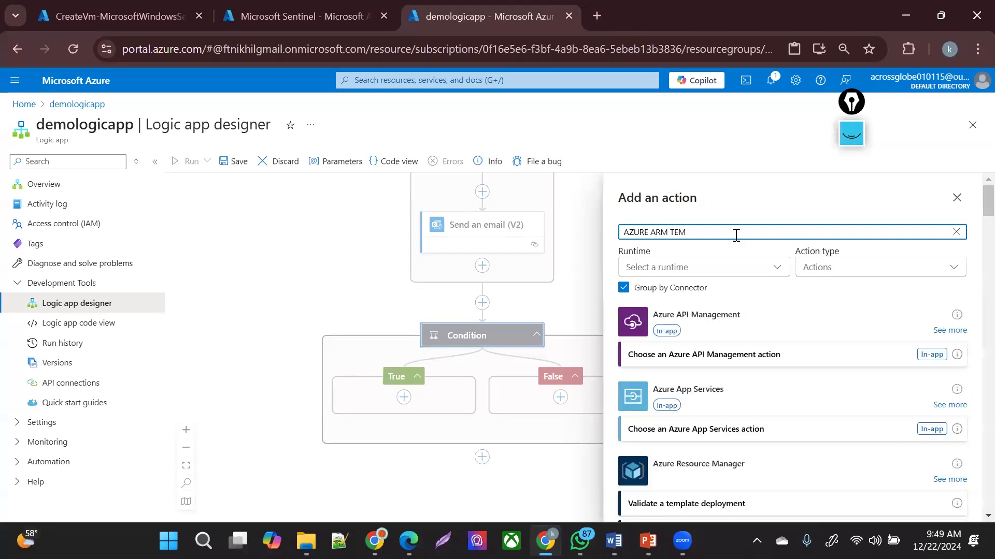
key("BackSpace")
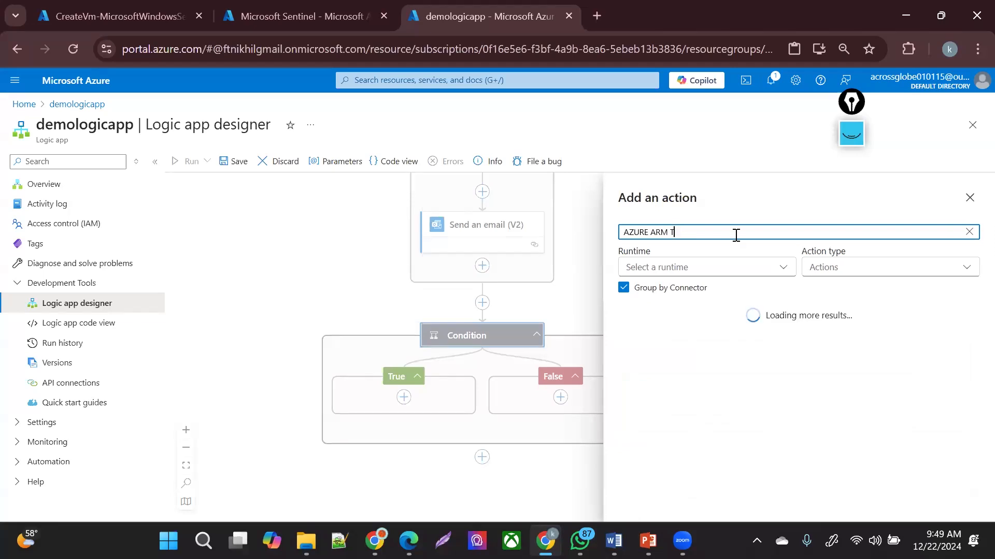
key("ctrl+a")
key("BackSpace")
type("ARM")
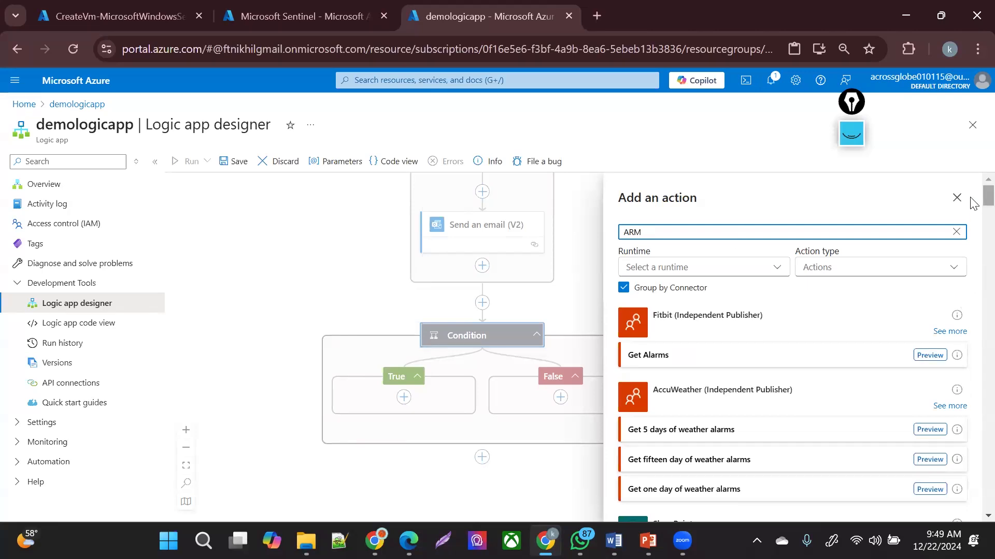
scroll(973, 207, "down", 7)
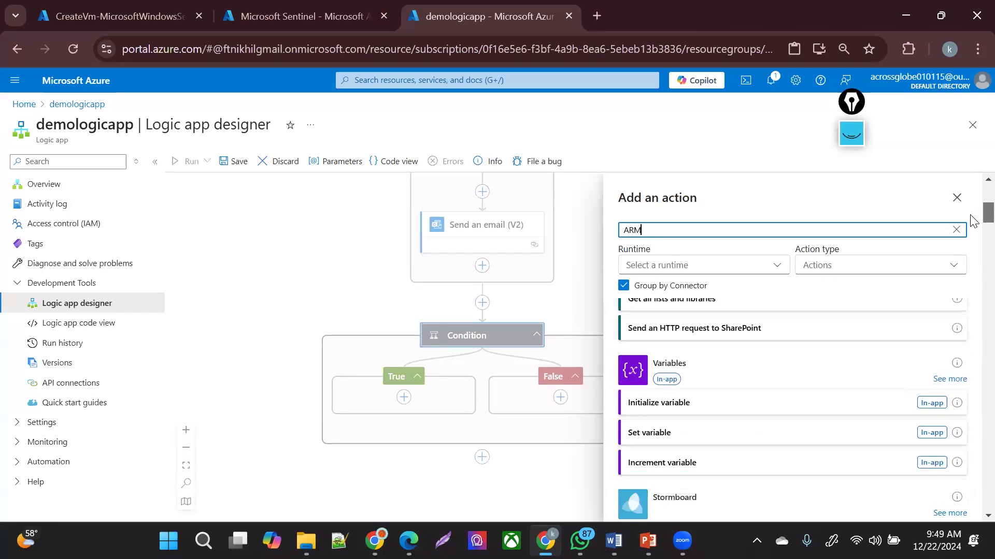
scroll(973, 226, "down", 10)
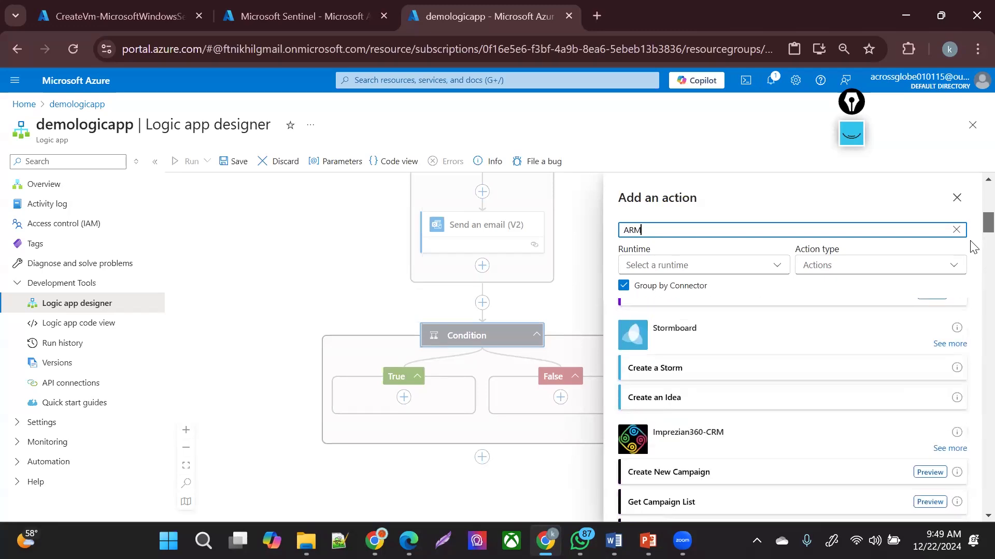
scroll(973, 265, "down", 6)
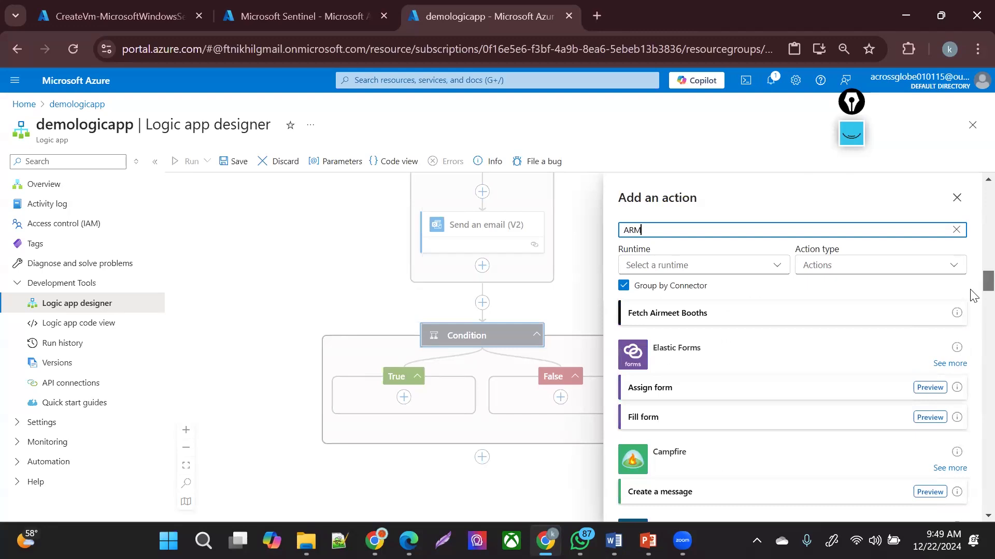
scroll(972, 305, "down", 6)
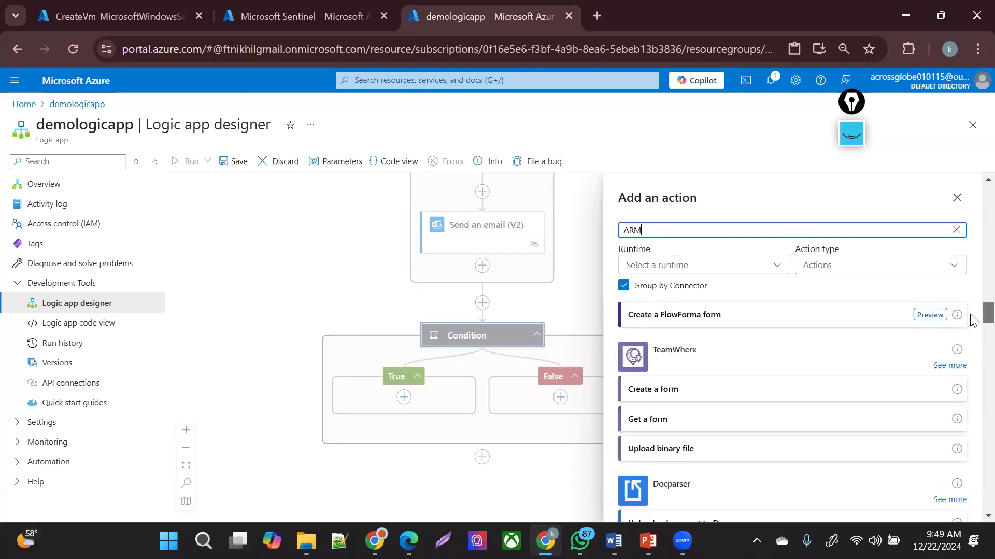
scroll(973, 356, "down", 6)
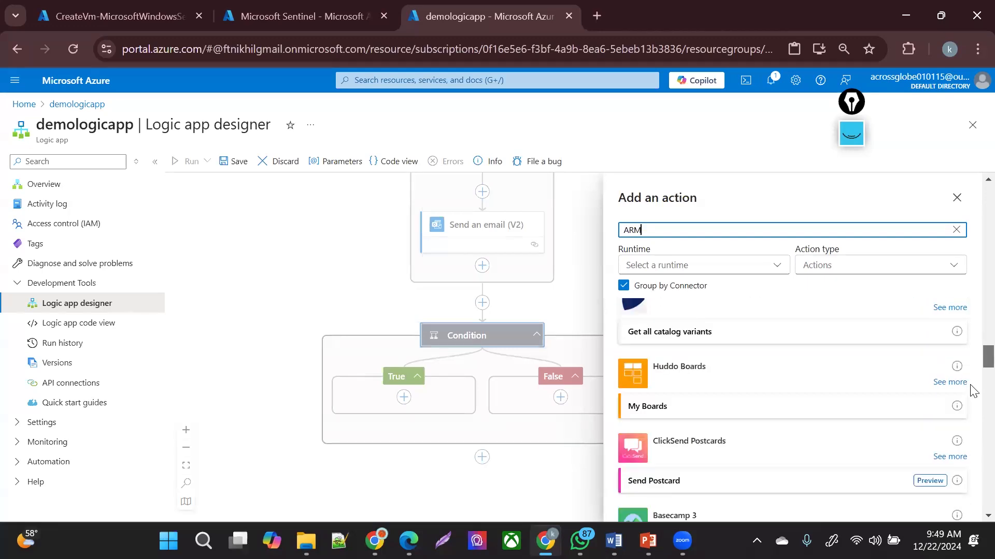
scroll(970, 311, "up", 8)
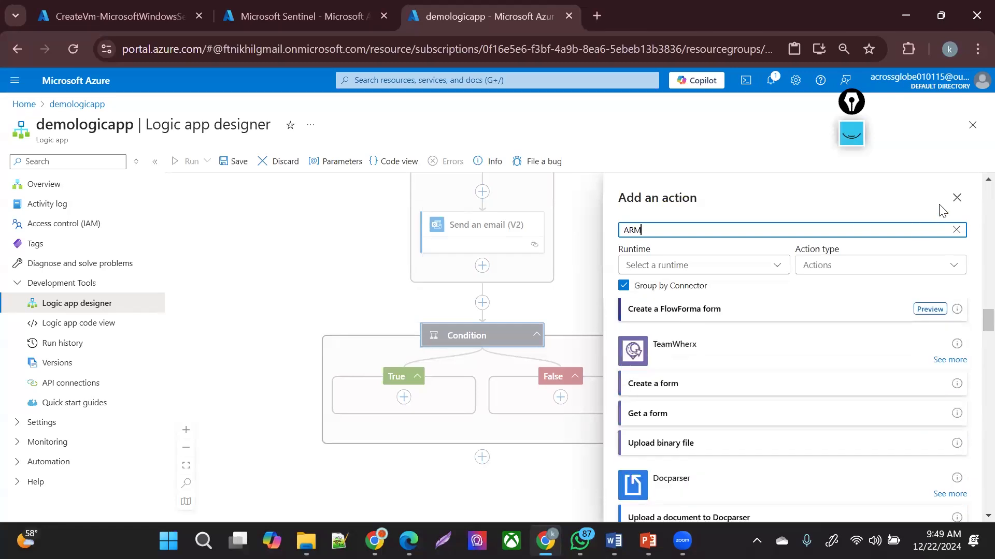
left_click(957, 198)
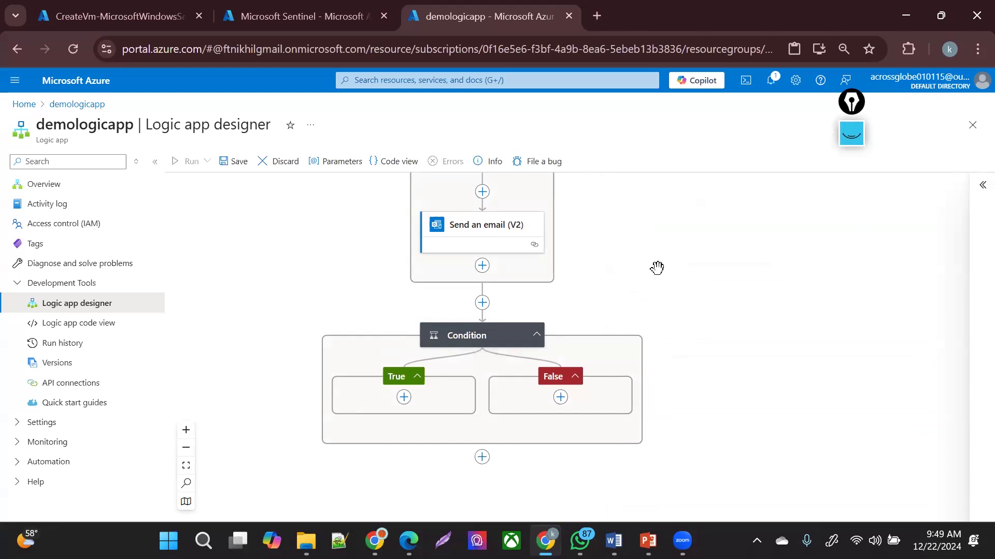
- Collapse the empty Condition block and reposition the canvas to show the Sentinel trigger and Compose
left_click_drag(322, 286, 333, 337)
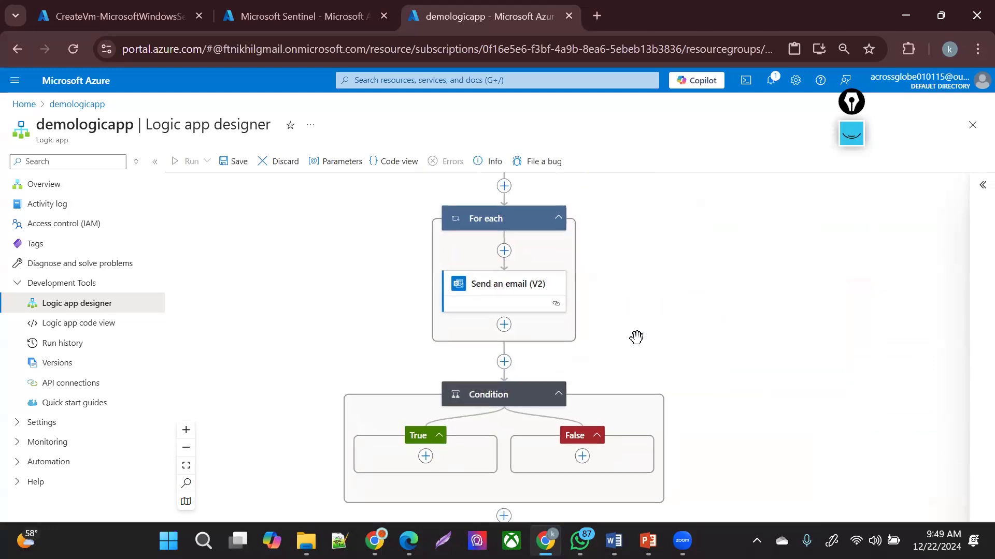
left_click(523, 396)
left_click(559, 394)
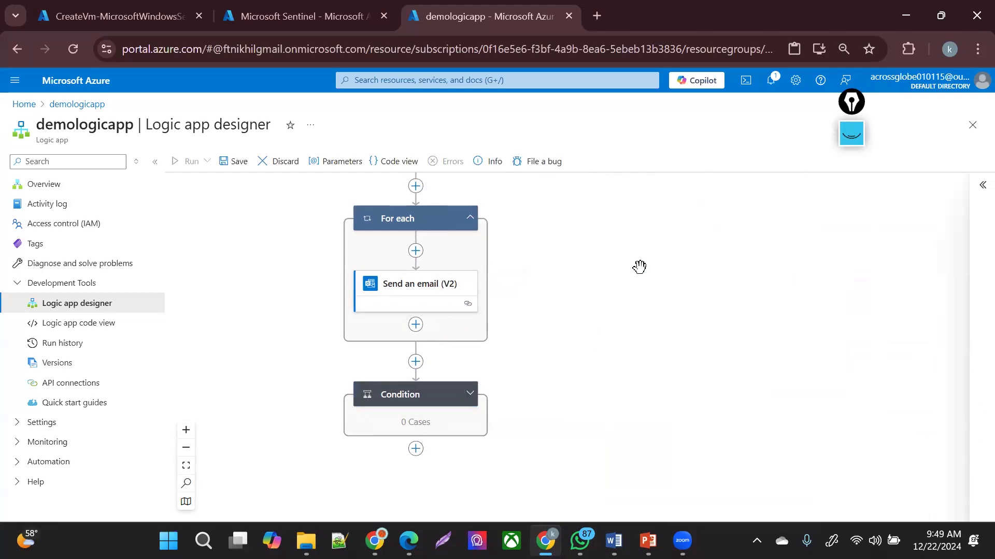
scroll(626, 412, "up", 2)
left_click_drag(585, 321, 644, 436)
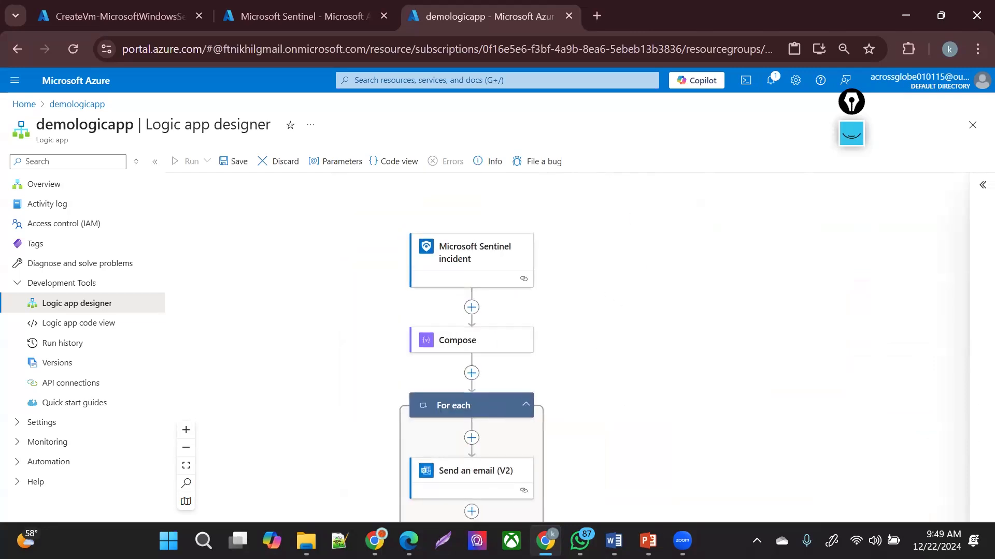
left_click_drag(690, 558, 632, 491)
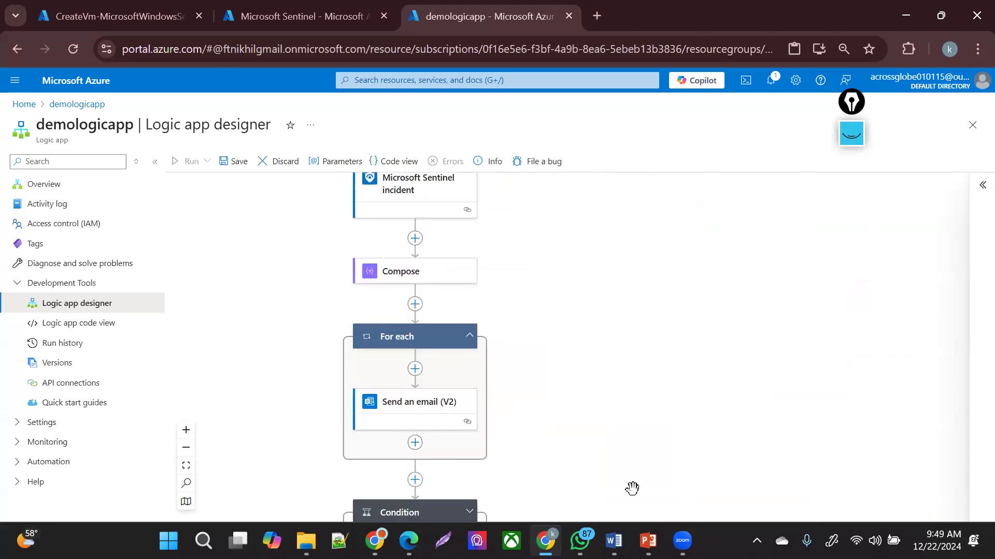
left_click(396, 272)
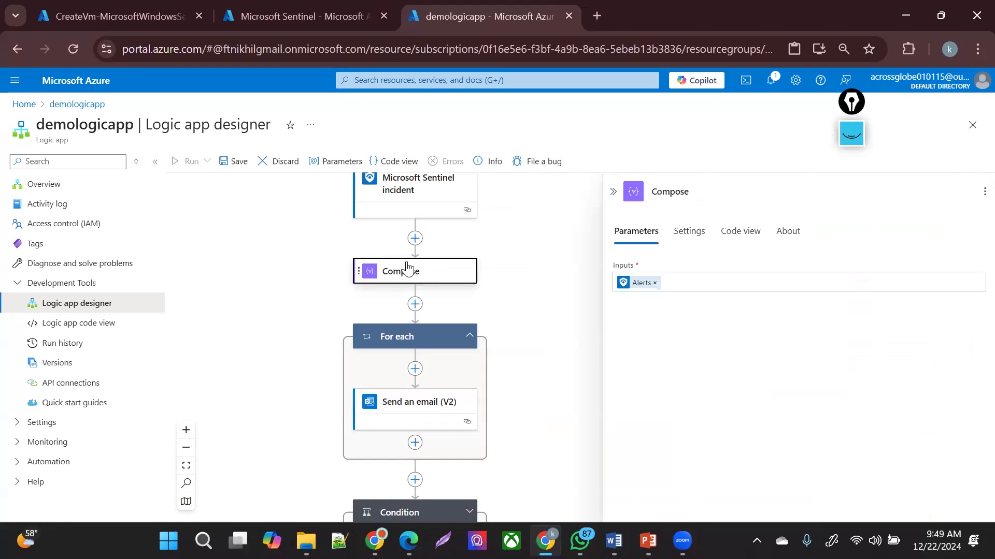
left_click(689, 235)
left_click(651, 237)
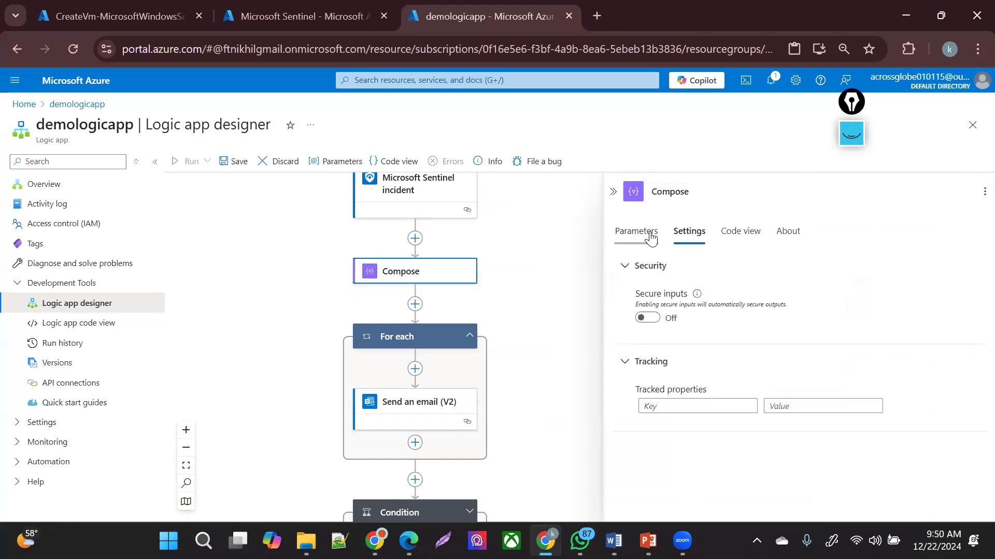
left_click(738, 239)
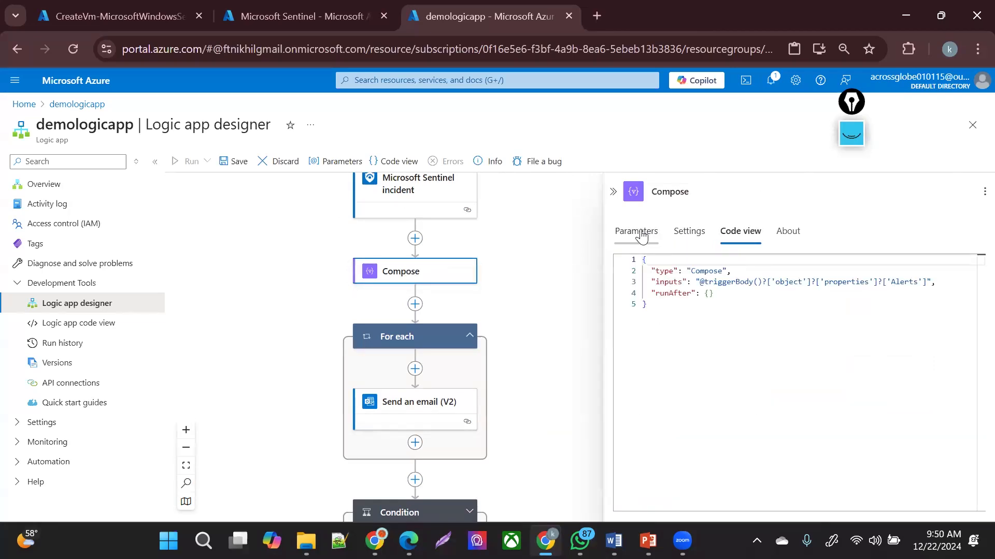
left_click(640, 234)
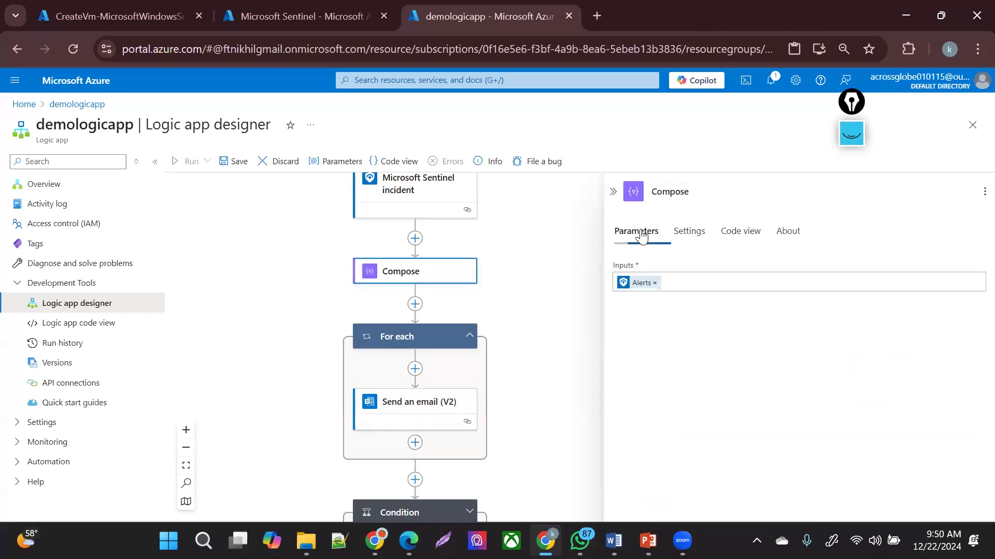
left_click(455, 386)
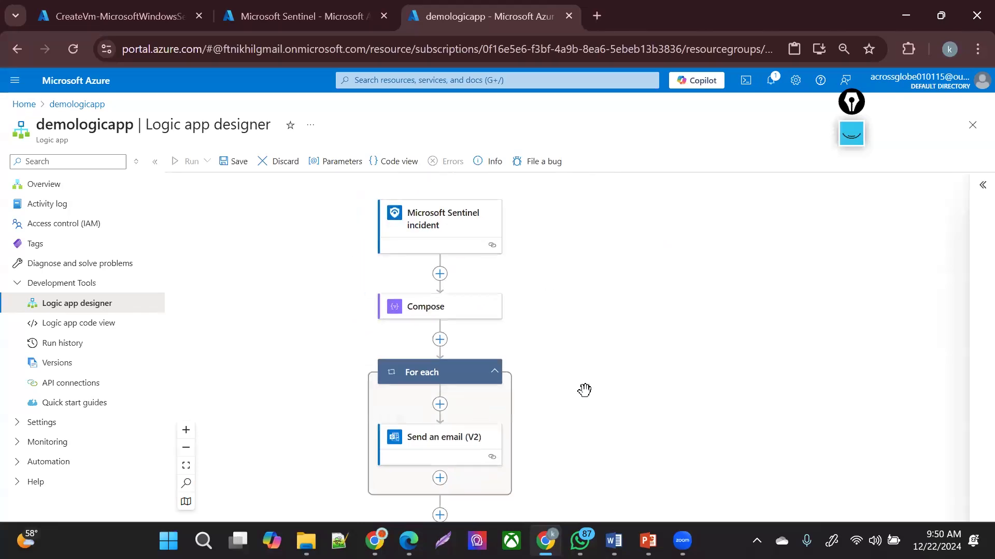
- Save the demologicapp workflow and wait for the save to complete
left_click(231, 176)
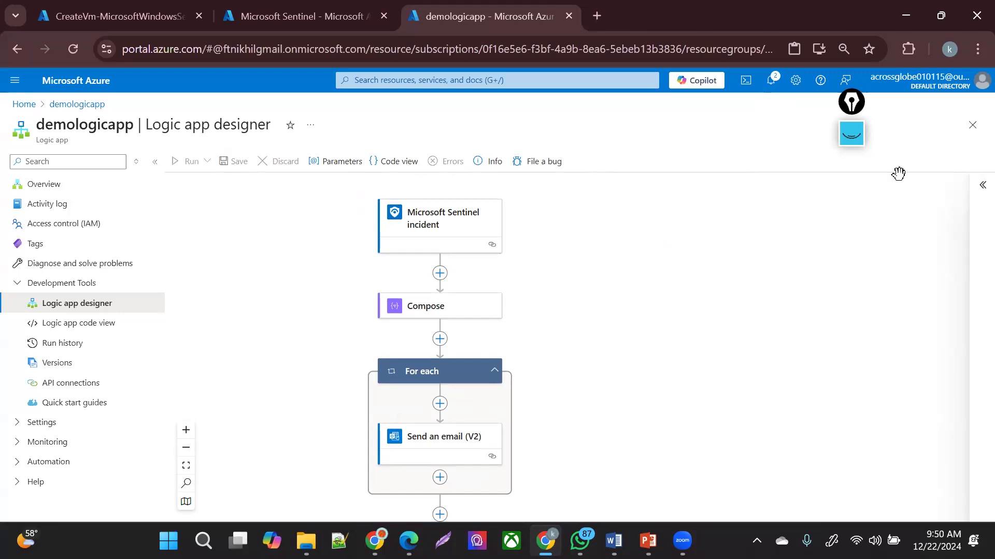
left_click(848, 142)
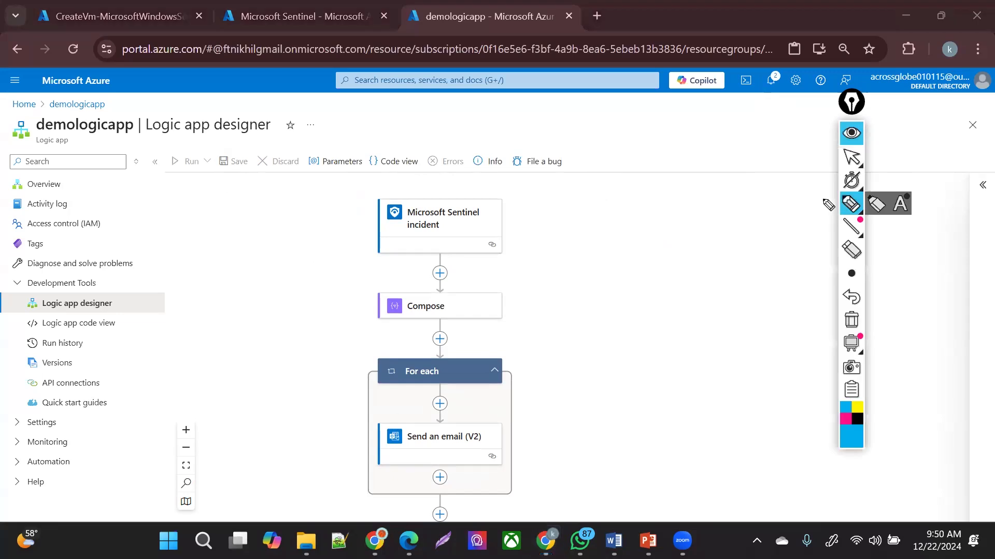
- Look over the steps of the saved workflow diagram
mouse_move(616, 340)
left_mouse_down()
mouse_move(361, 468)
mouse_move(332, 176)
mouse_move(557, 182)
left_mouse_up()
mouse_move(596, 222)
left_mouse_down()
mouse_move(617, 253)
mouse_move(684, 244)
mouse_move(717, 254)
mouse_move(735, 224)
mouse_move(755, 241)
mouse_move(790, 243)
left_mouse_up()
mouse_move(544, 290)
left_mouse_down()
mouse_move(557, 305)
mouse_move(620, 304)
mouse_move(666, 325)
mouse_move(708, 310)
left_mouse_up()
left_click_drag(724, 308, 770, 320)
left_click_drag(653, 336, 674, 352)
left_click_drag(700, 348, 796, 340)
left_click_drag(670, 394, 740, 390)
mouse_move(677, 427)
left_mouse_down()
mouse_move(685, 414)
mouse_move(711, 430)
mouse_move(737, 426)
mouse_move(738, 438)
left_mouse_up()
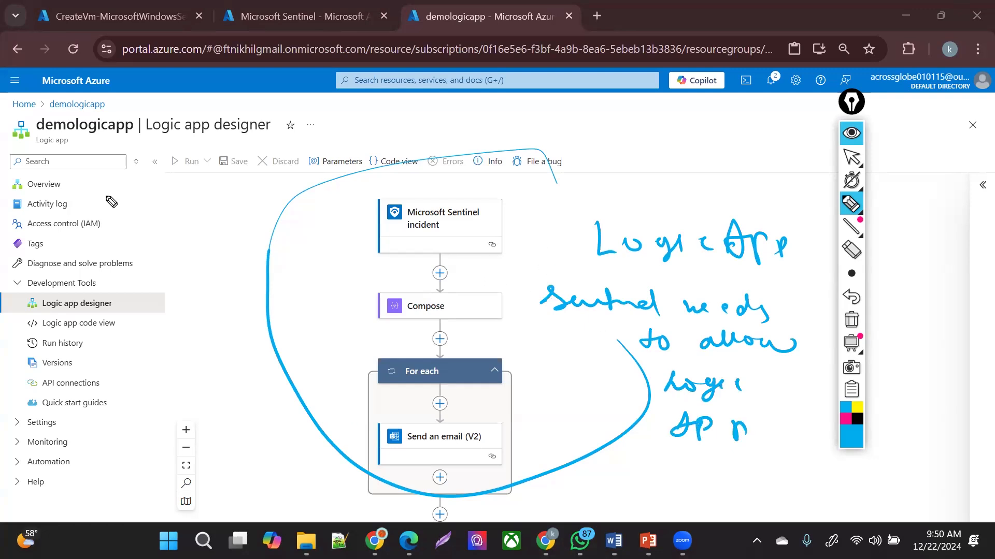
- Show the demologicapp Overview page with 1 trigger, 4 actions and Enabled status
left_click_drag(140, 135, 2, 124)
left_click_drag(53, 105, 138, 135)
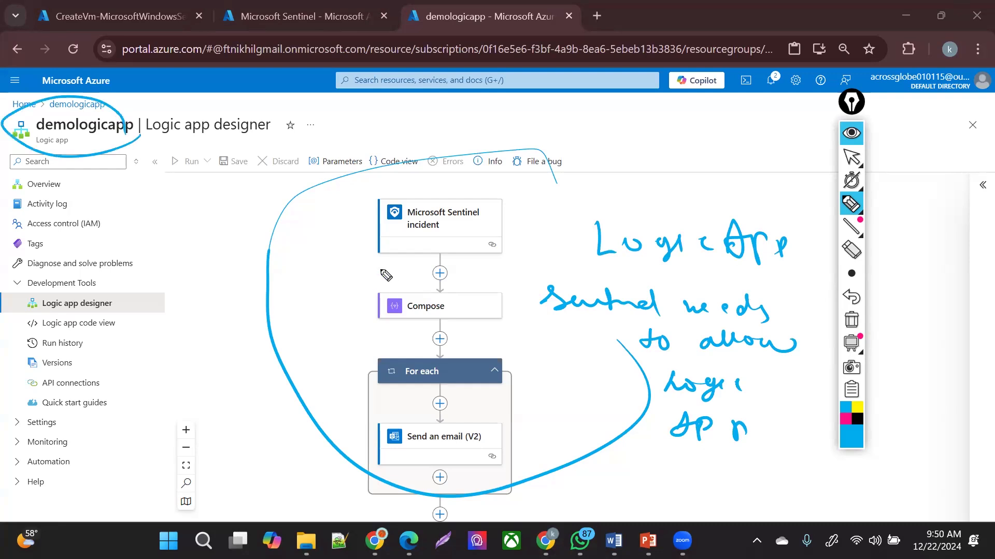
mouse_move(174, 218)
left_mouse_down()
mouse_move(177, 243)
mouse_move(215, 222)
mouse_move(231, 228)
mouse_move(217, 241)
mouse_move(241, 231)
mouse_move(244, 249)
mouse_move(267, 244)
left_mouse_up()
left_click_drag(189, 283, 216, 308)
left_click_drag(197, 342, 202, 278)
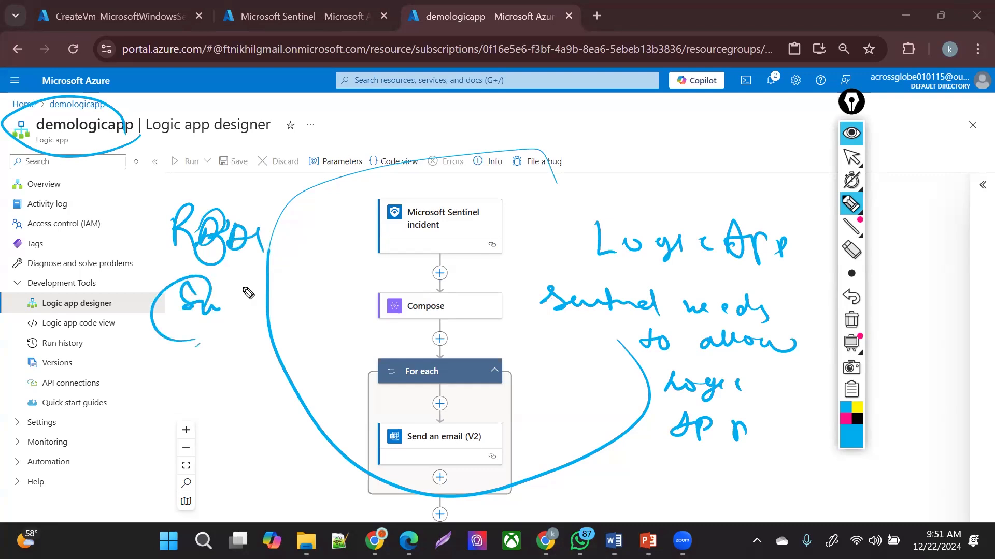
left_click(851, 157)
left_click(57, 183)
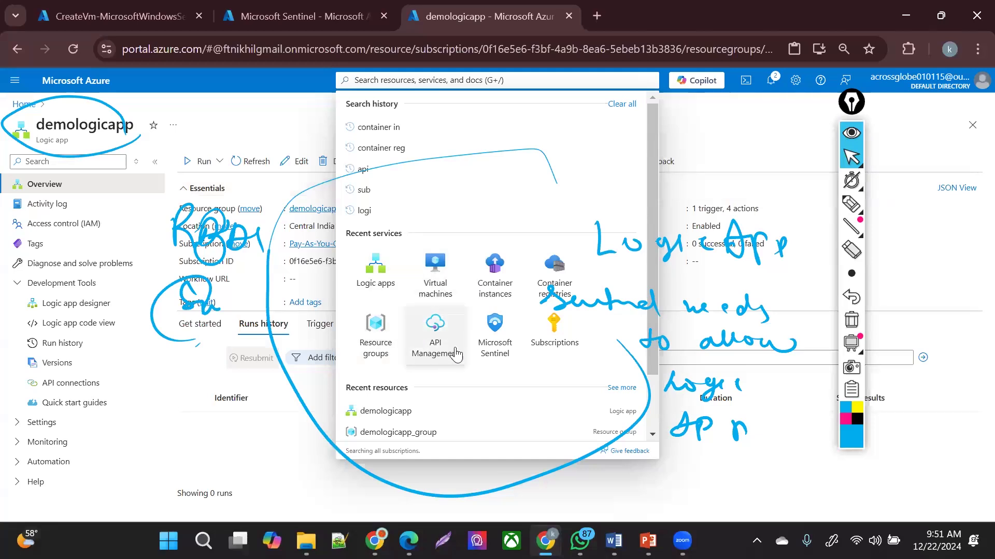
left_click(491, 341)
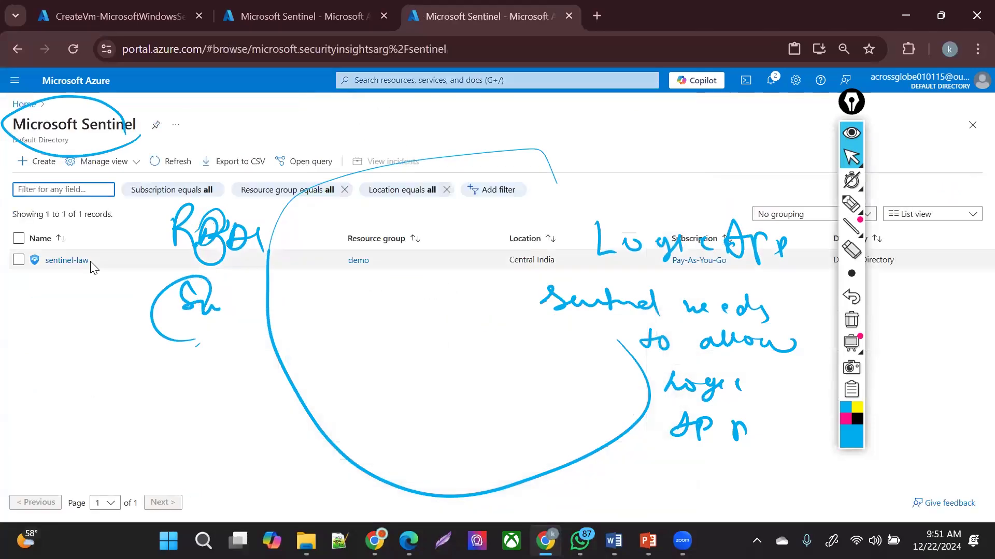
left_click(359, 261)
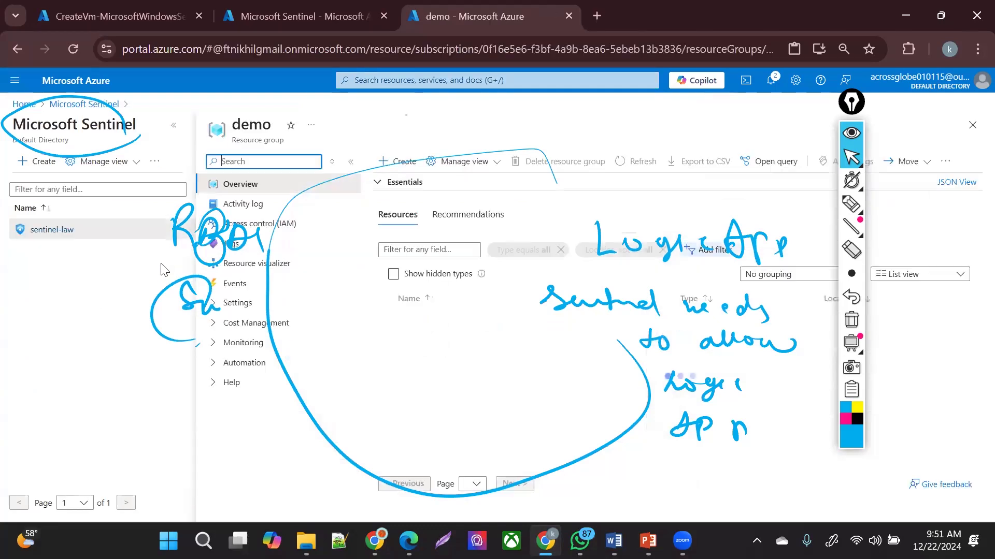
left_click(850, 322)
left_click(254, 225)
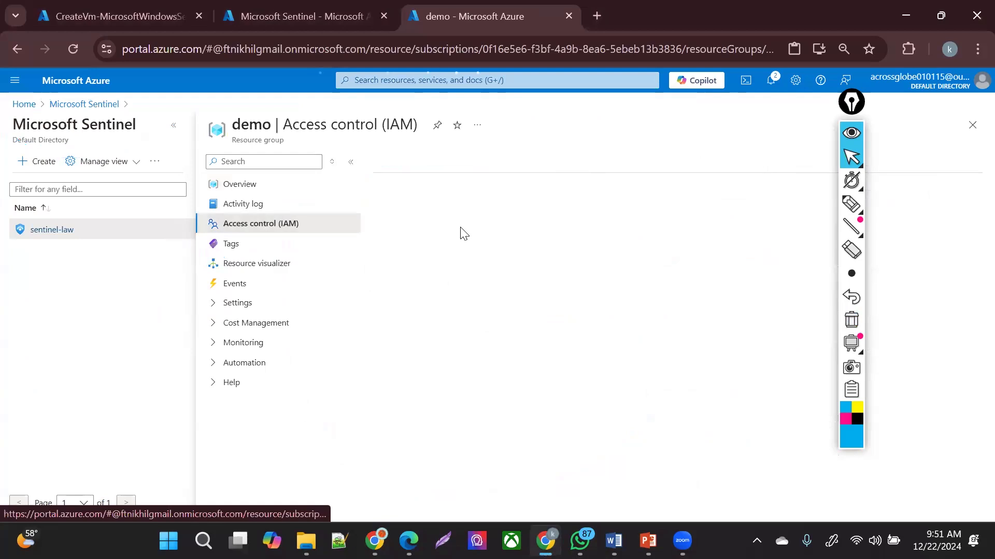
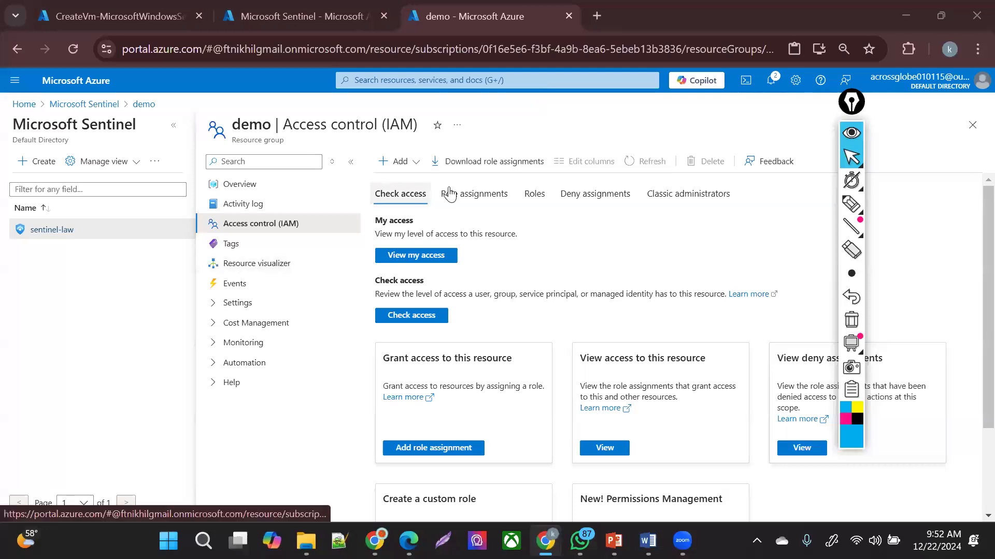
- Add a role assignment on the demo resource group, picking the privileged Owner role
left_click(396, 165)
left_click(398, 184)
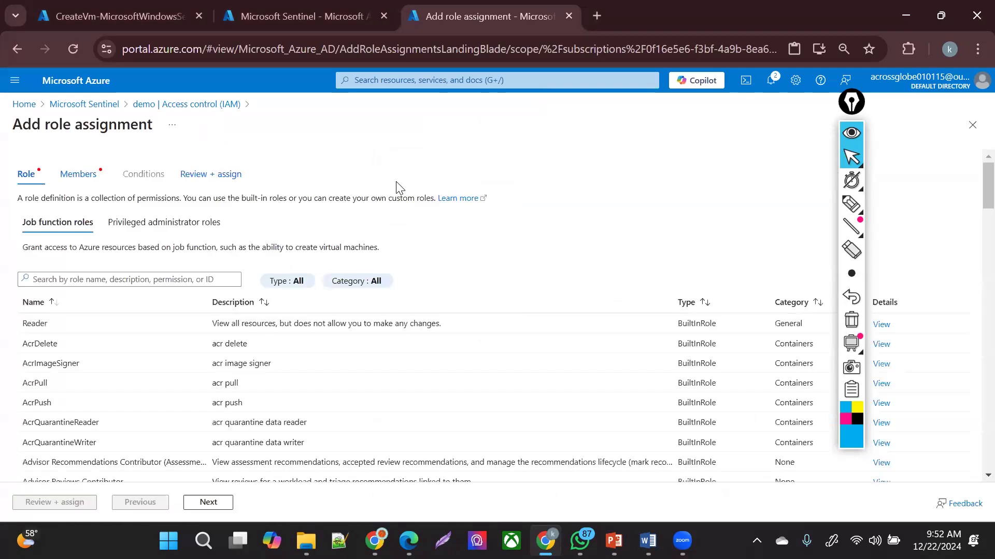
left_click(153, 232)
left_click(96, 355)
left_click(228, 508)
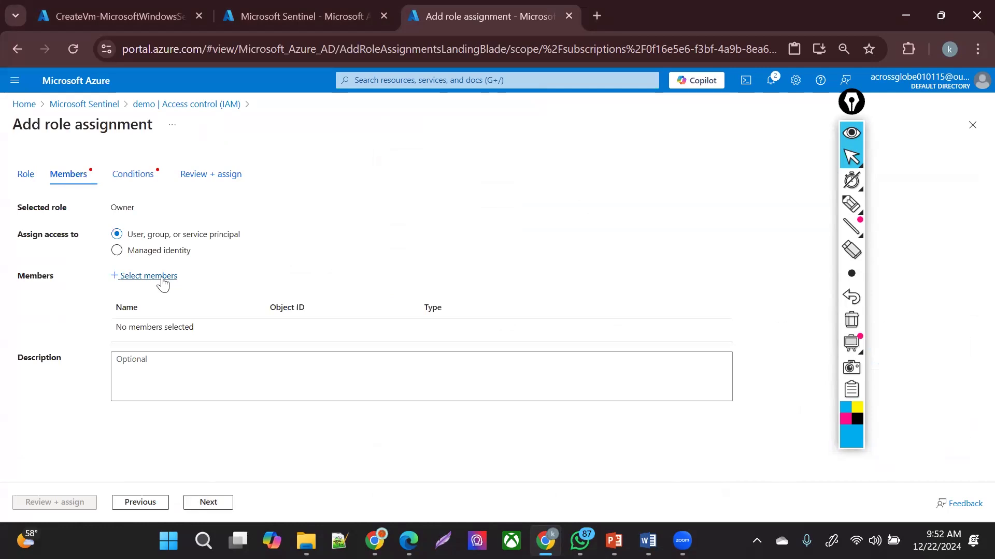
- Search the member picker for AZURE after trying the terms APP and INSIGHT
left_click(162, 281)
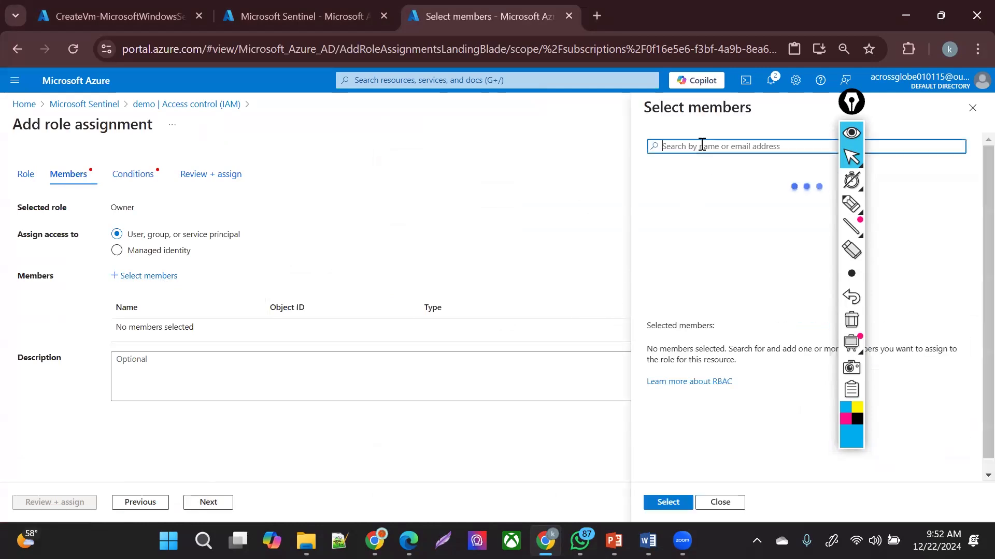
type("AZURE A")
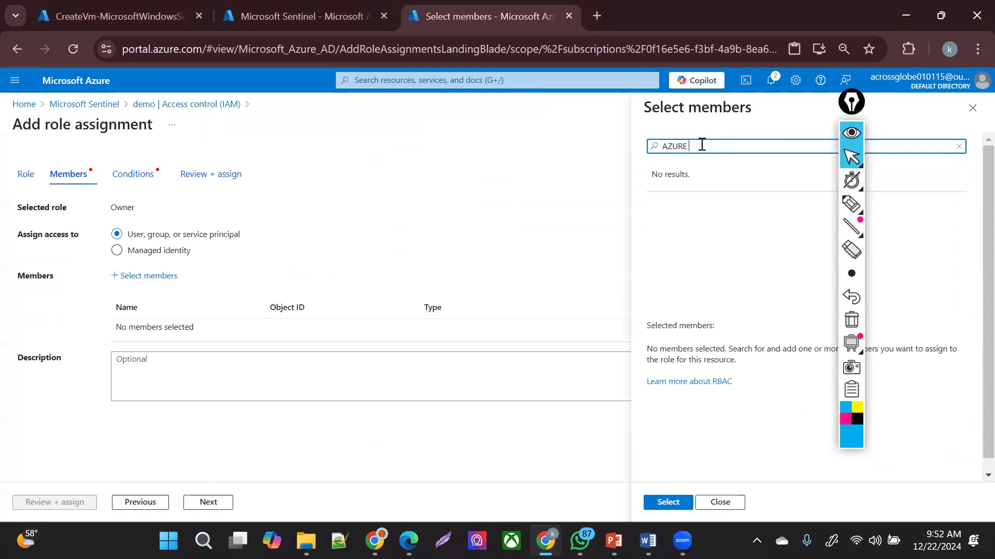
key("BackSpace")
key("BackSpace")
key("BackSpace")
key("BackSpace")
type("APP")
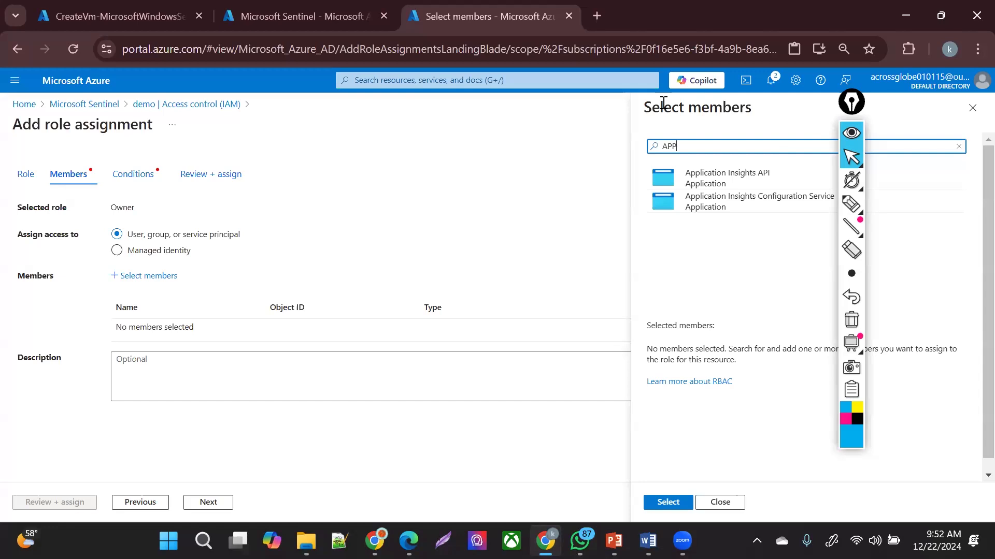
key("alt+Tab")
double_click(668, 146)
key("BackSpace")
type("INSIGHT")
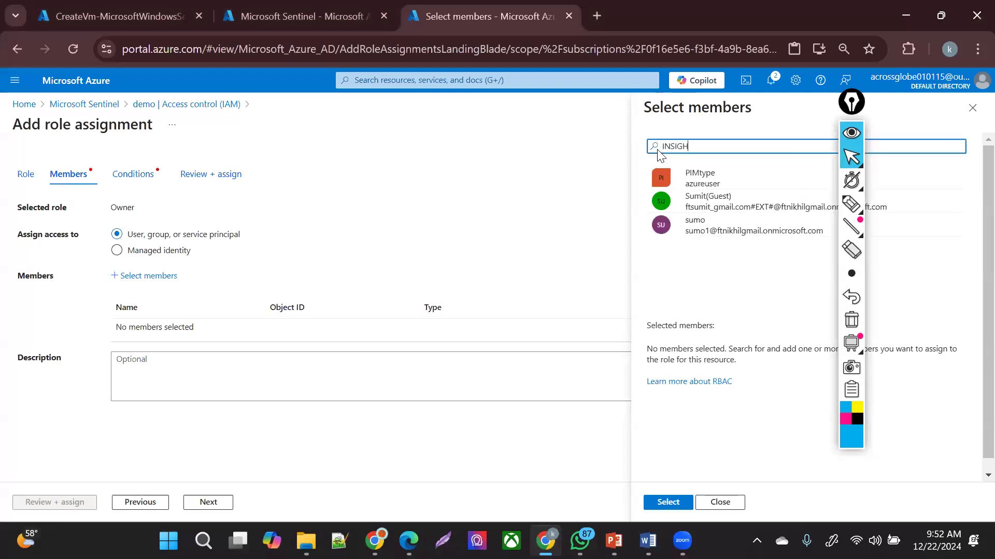
key("BackSpace")
key("BackSpace")
key("BackSpace")
key("BackSpace")
type("APP I")
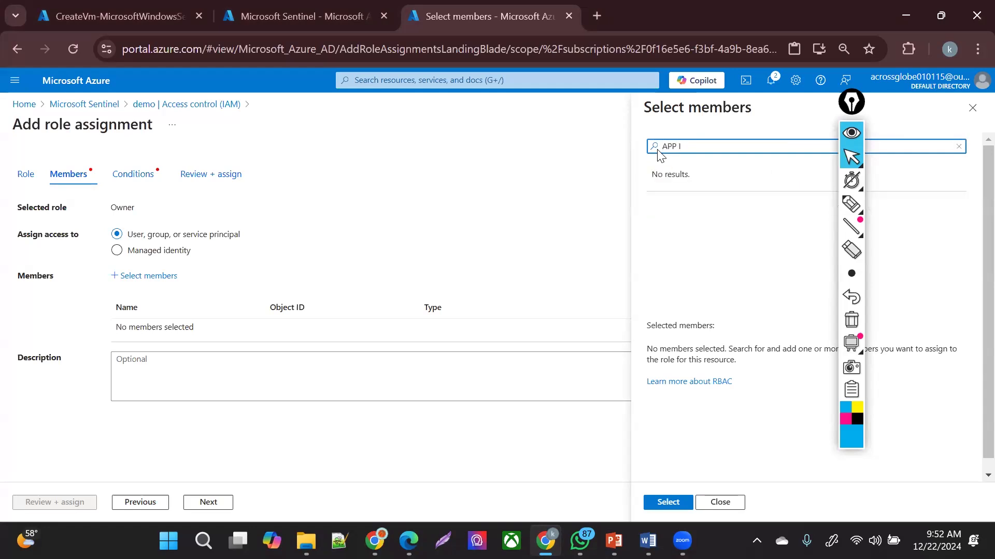
key("BackSpace")
key("BackSpace")
type("IN")
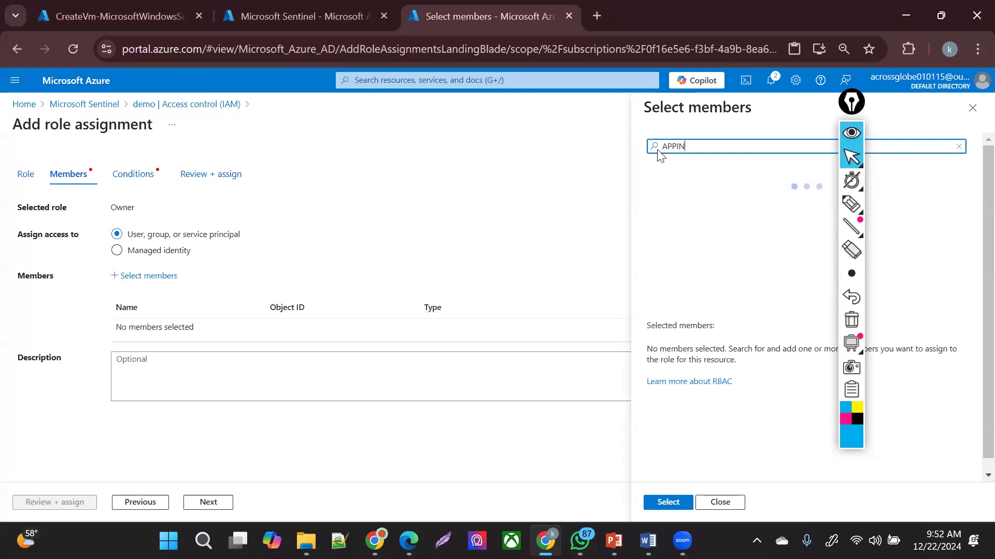
key("BackSpace")
key("BackSpace")
key("BackSpace")
key("BackSpace")
type("AZURE")
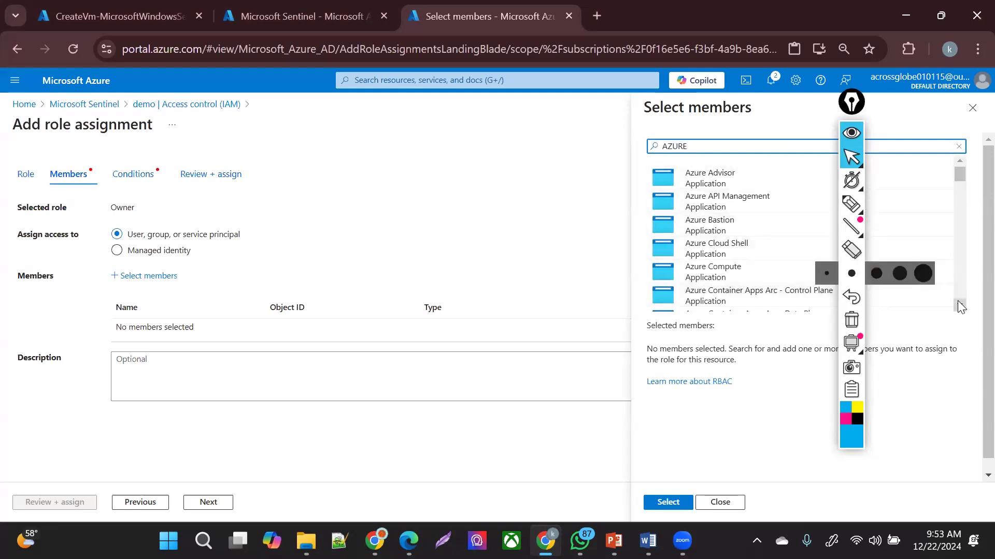
- Scroll the results down to Azure Security Insights and select it as the member
scroll(952, 303, "down", 1)
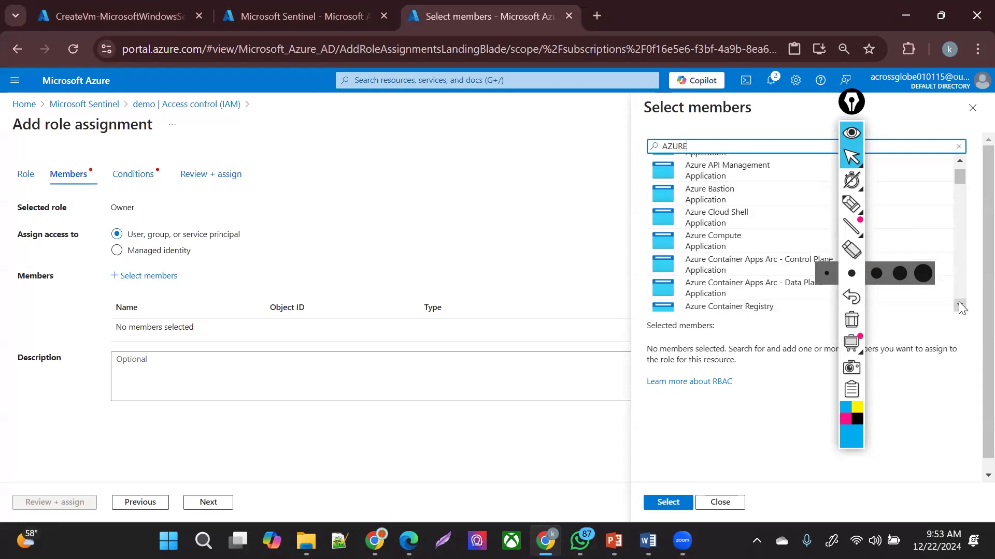
left_click(960, 304)
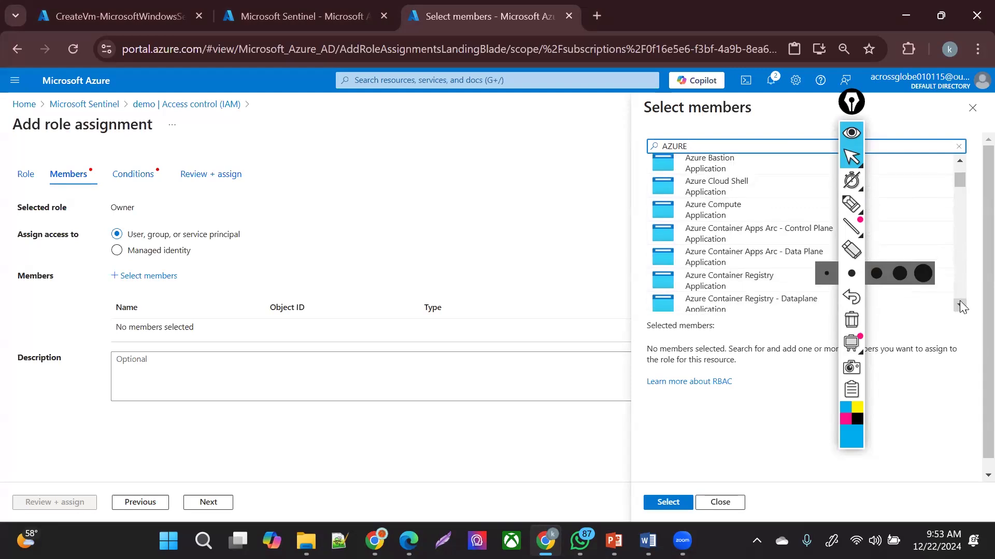
left_click(960, 305)
left_click(960, 305)
left_click(960, 305)
left_click(960, 306)
left_click(960, 305)
left_click(960, 305)
left_click(960, 305)
left_click(960, 305)
left_click(960, 305)
left_click(959, 306)
left_click(960, 306)
left_click(960, 305)
left_click(959, 306)
left_click(960, 305)
left_click(960, 305)
left_click(960, 306)
left_click(959, 305)
left_click(960, 305)
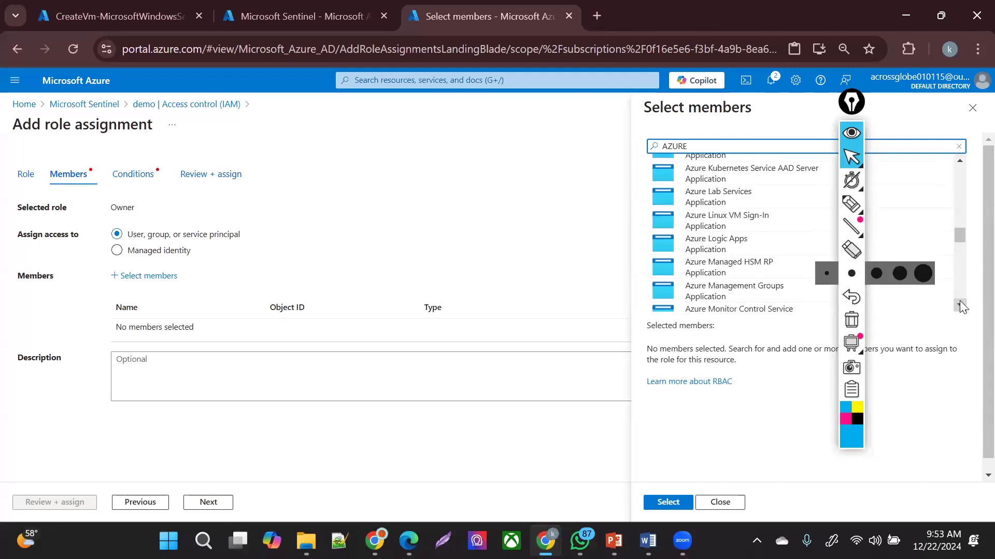
left_click(960, 305)
left_click(960, 305)
left_click(960, 305)
left_click(960, 305)
left_click(960, 306)
left_click(960, 305)
left_click(960, 306)
left_click(960, 305)
left_click(960, 305)
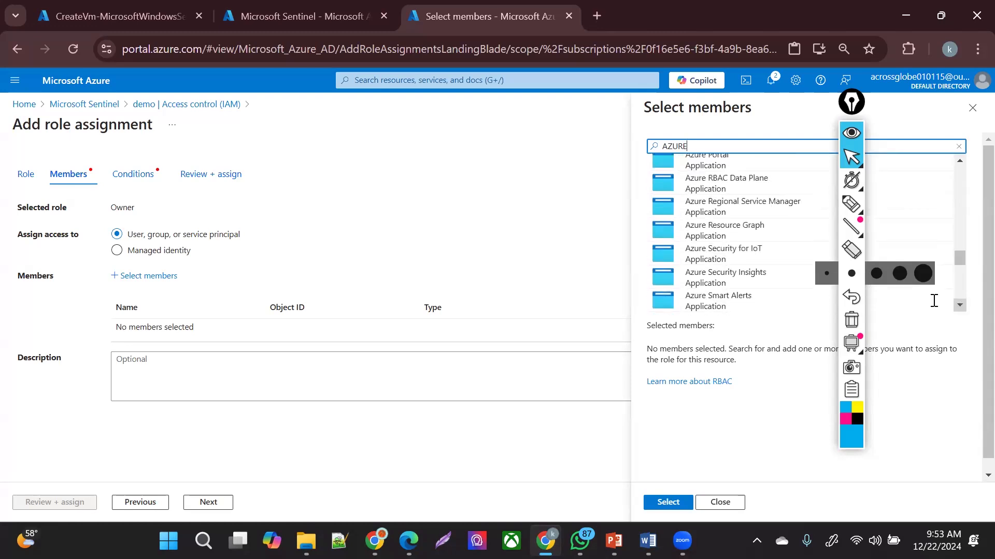
left_click(777, 280)
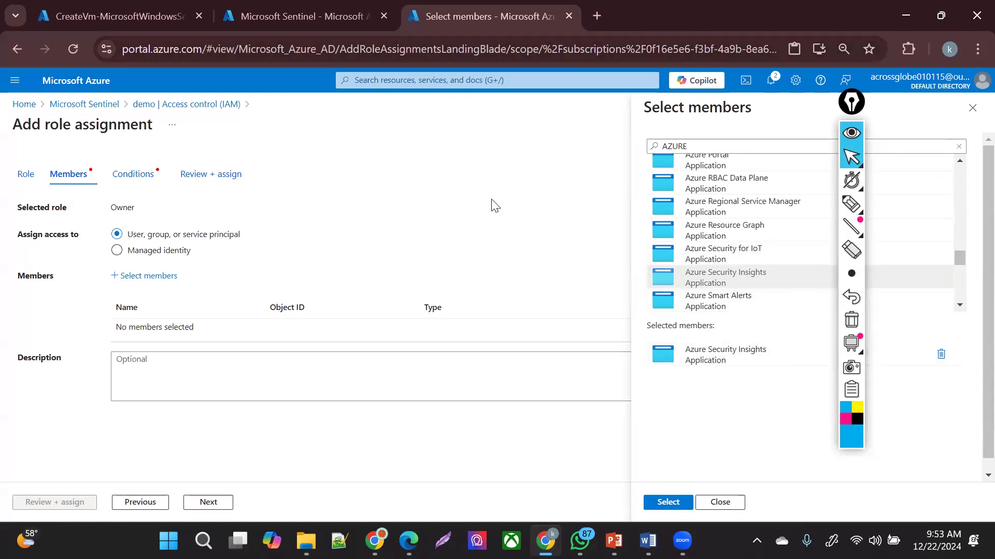
left_click(668, 502)
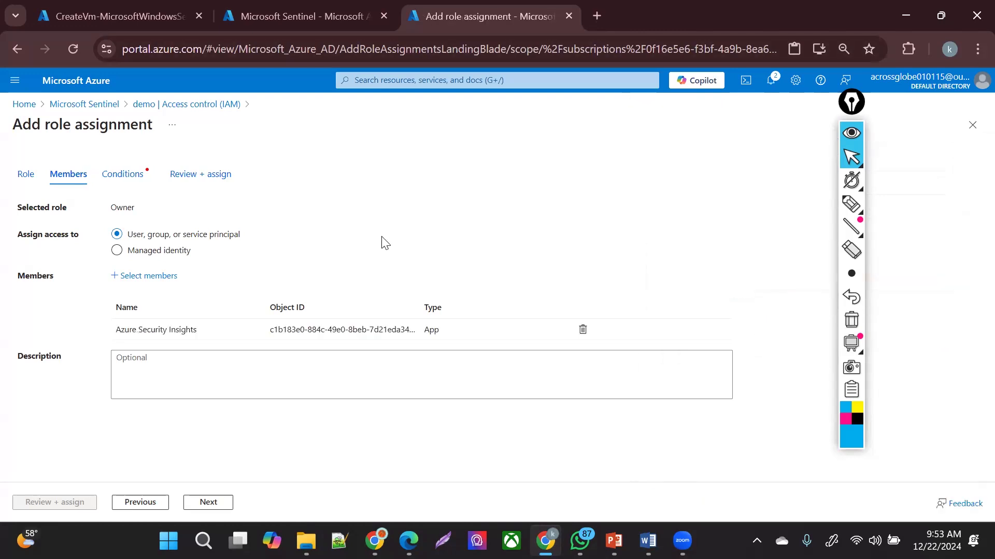
- Allow assigning all roles and submit the Owner assignment for Azure Security Insights
left_click_drag(125, 331, 332, 352)
left_click(326, 238)
left_click(221, 504)
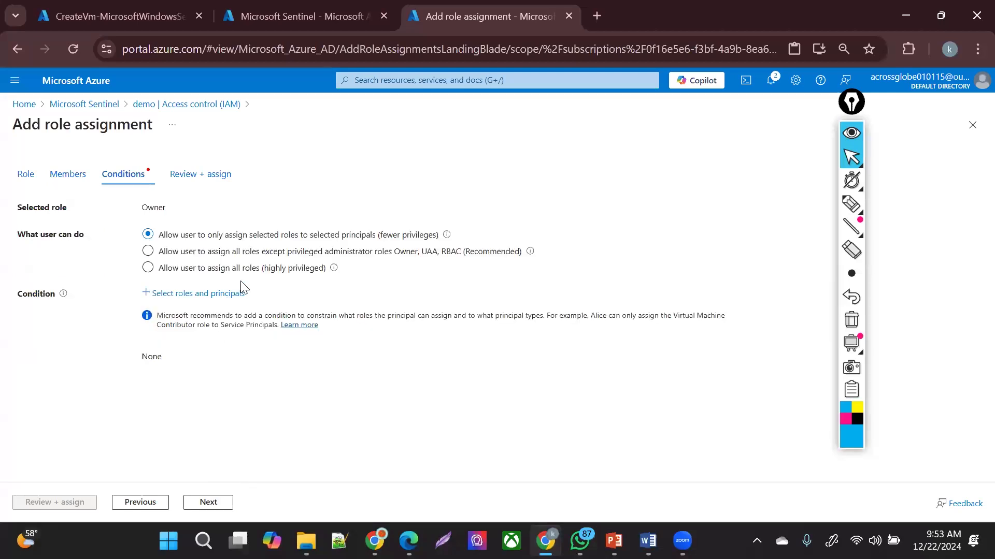
left_click(270, 275)
left_click(66, 503)
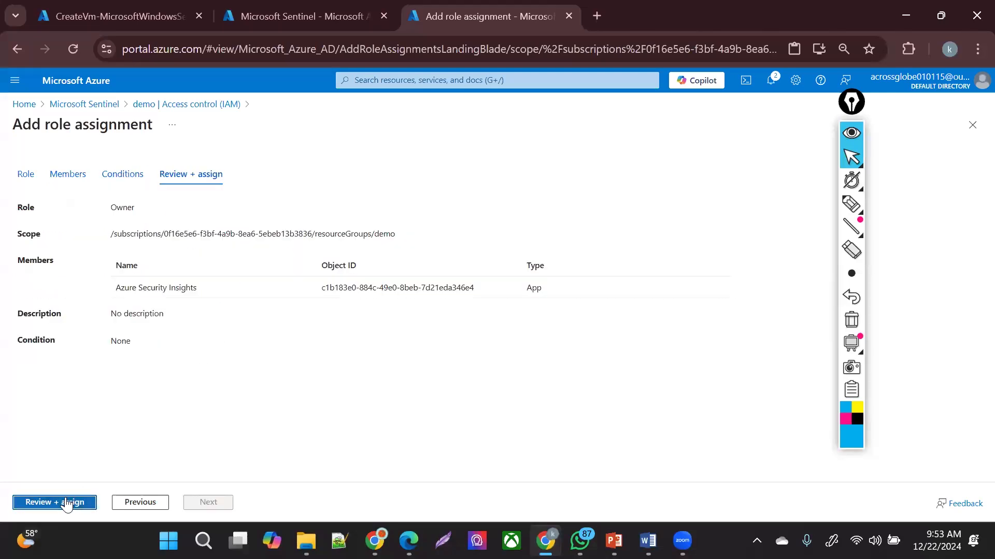
left_click(66, 502)
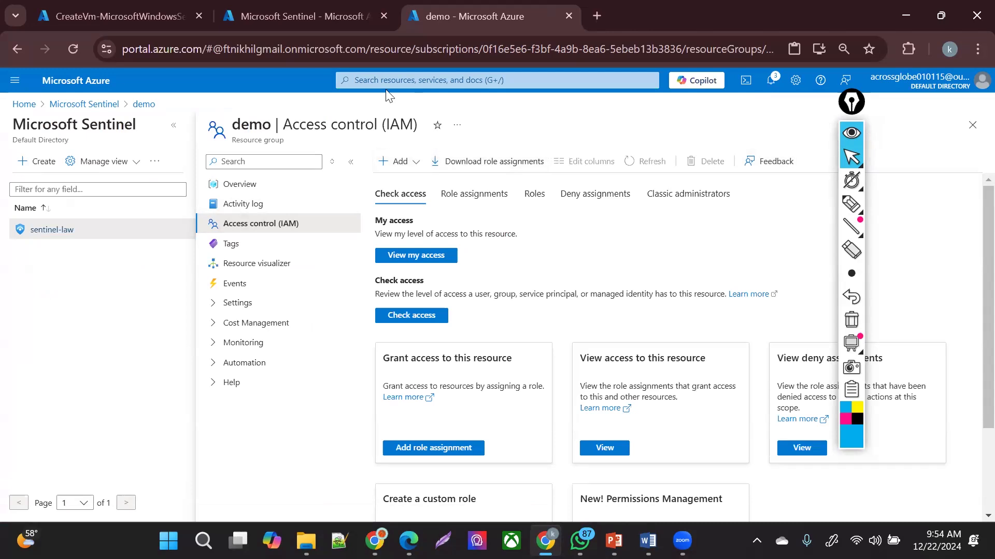
left_click(303, 16)
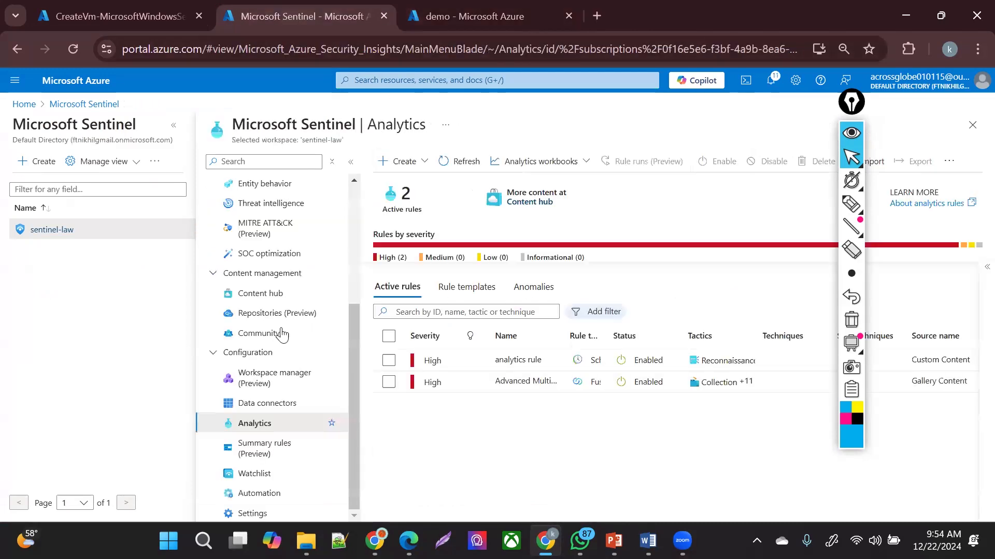
- Refresh the analytics rules list, select a rule, then go to Sentinel's Automation page
left_click(459, 157)
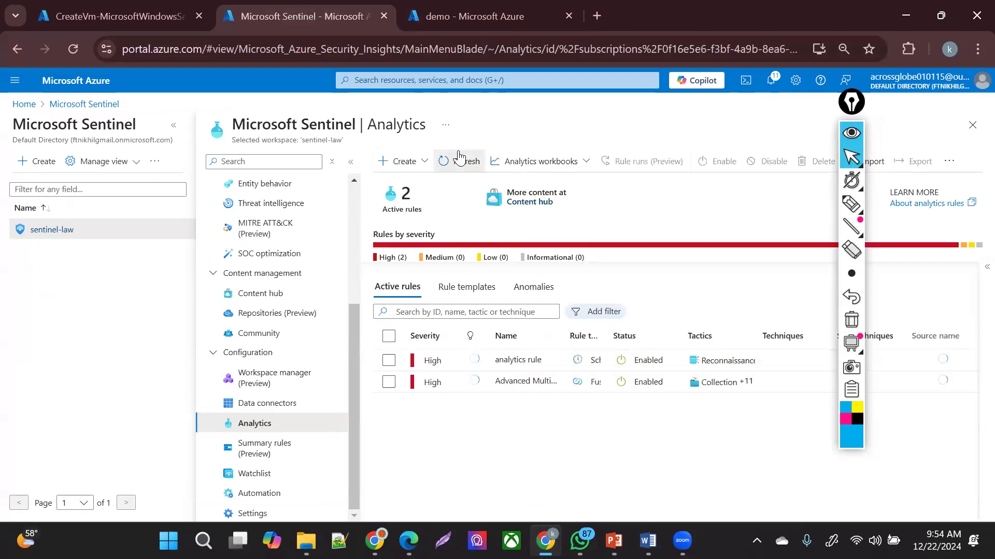
left_click(459, 157)
left_click(388, 381)
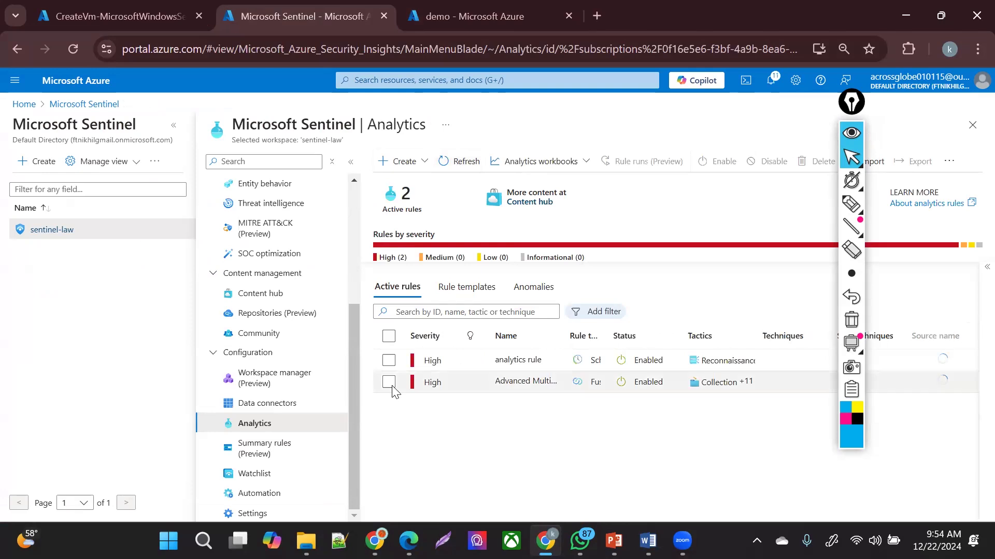
left_click(388, 361)
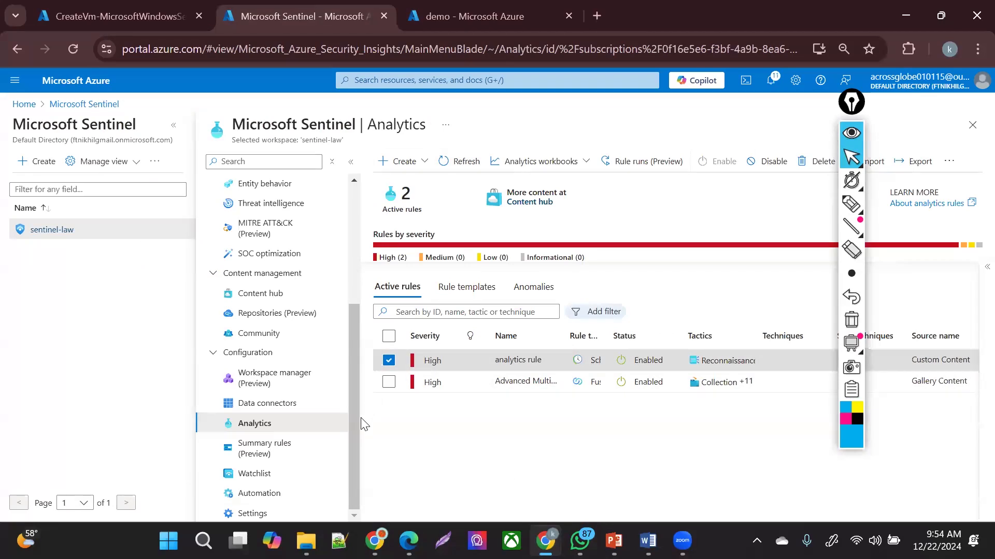
left_click(284, 494)
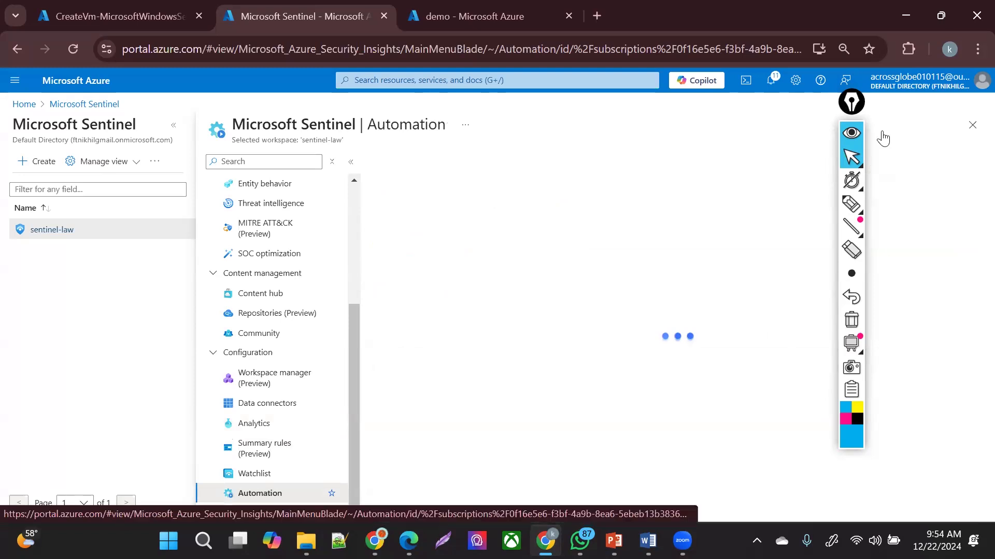
- Choose Create > Automation rule on the sentinel-law Automation page
left_click_drag(841, 96, 914, 147)
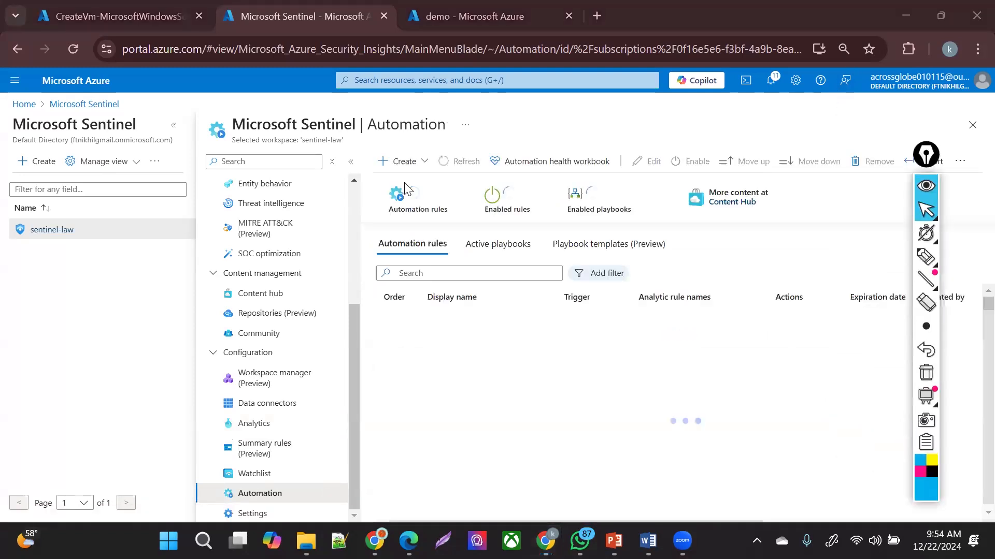
left_click(400, 161)
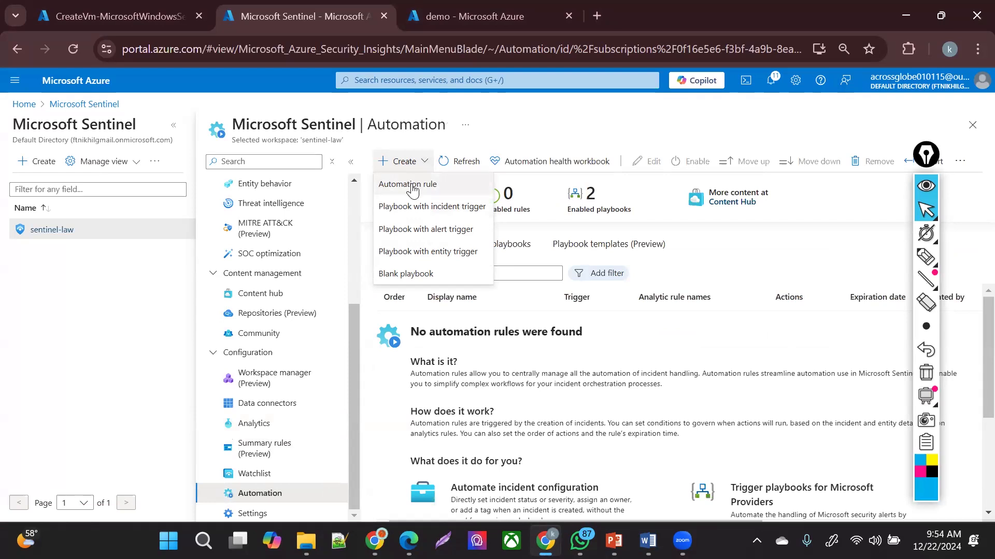
left_click(413, 185)
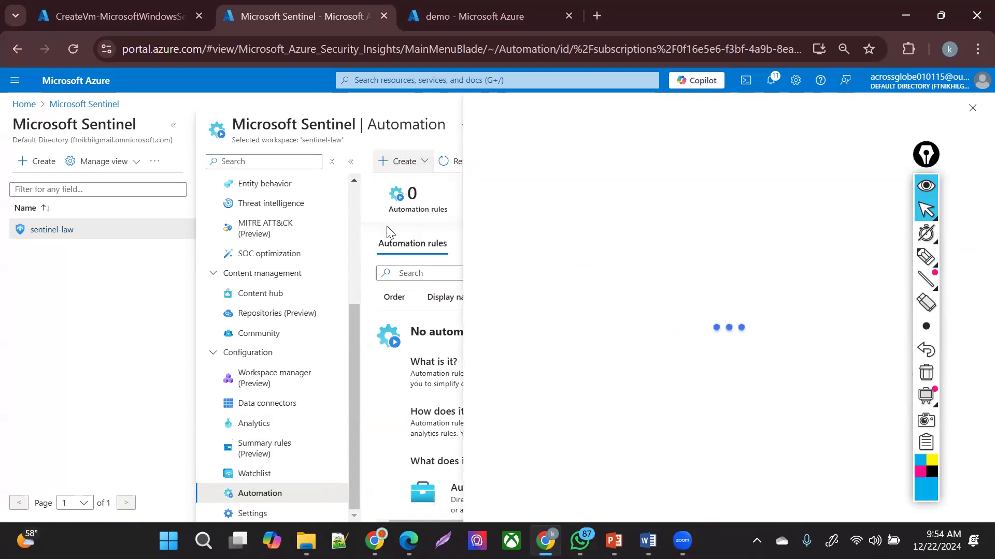
- Name the rule 'logicapp autom', add a Run playbook action, and list available playbooks
left_click(610, 167)
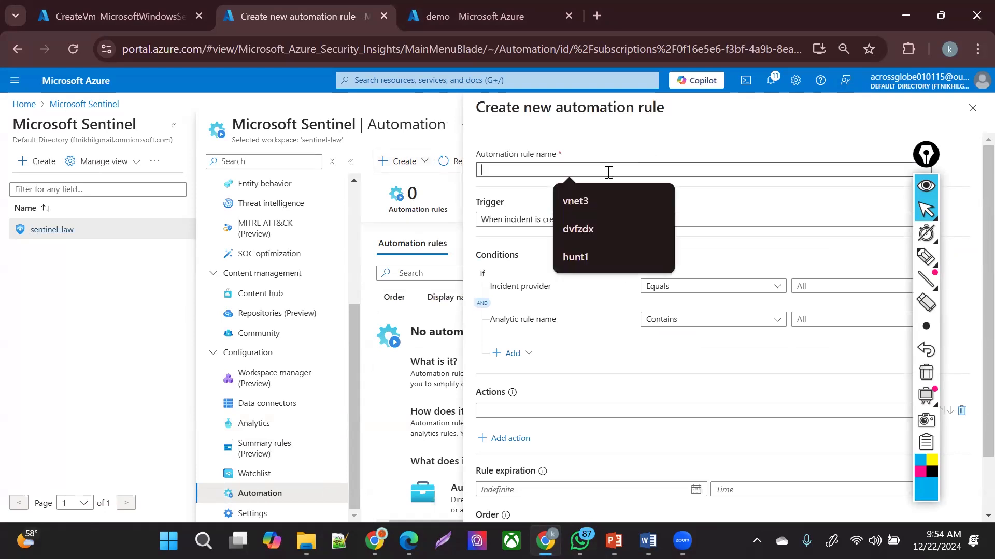
type("logicapp")
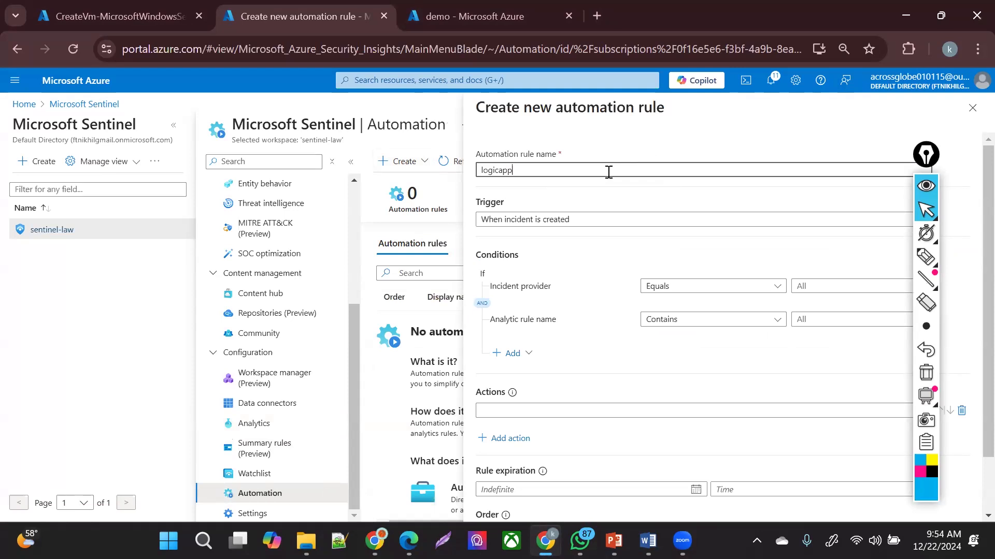
type(" automate")
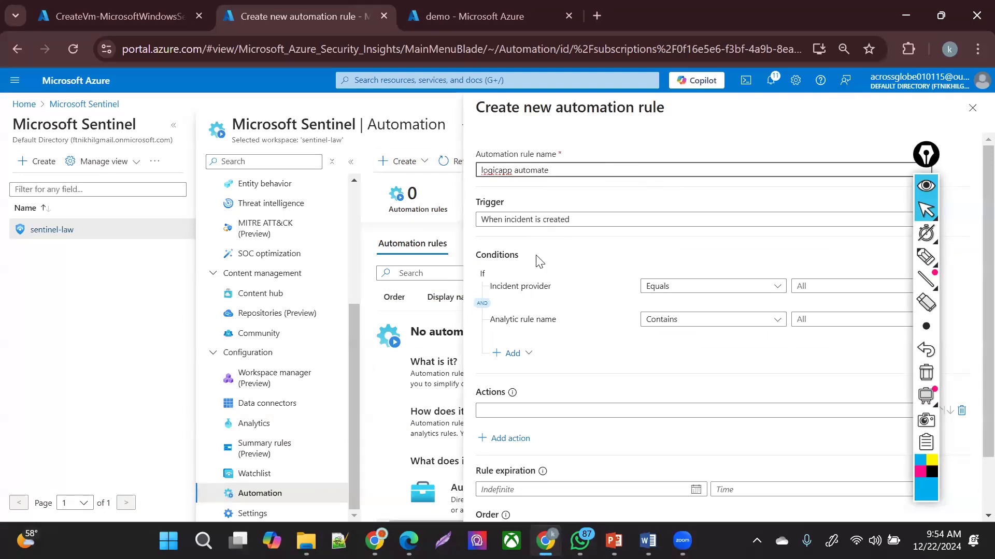
left_click(553, 414)
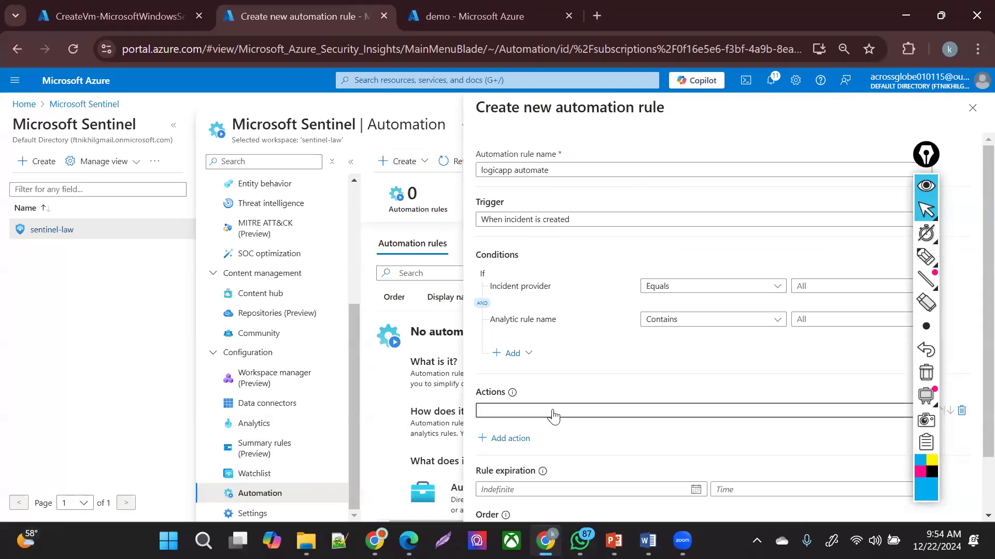
left_click(574, 278)
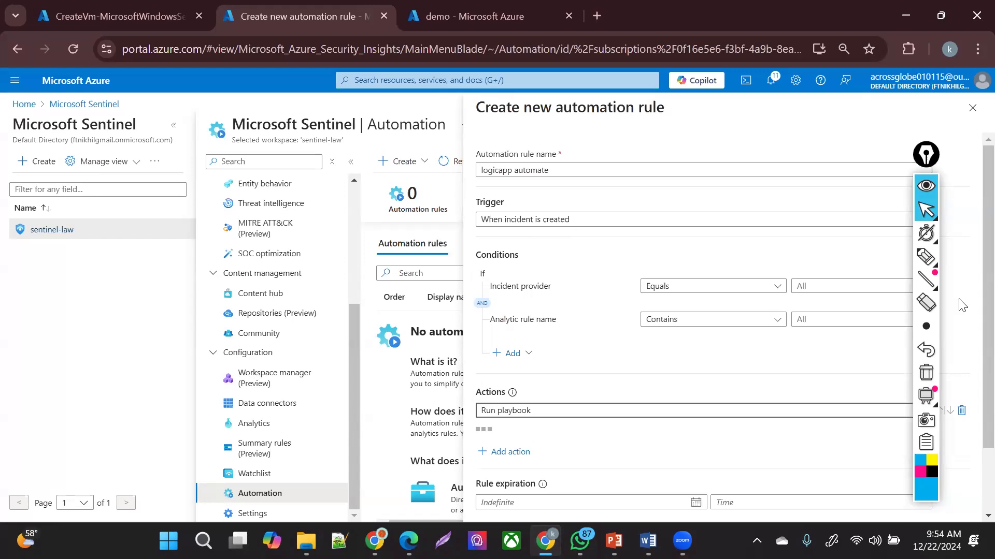
scroll(973, 426, "down", 2)
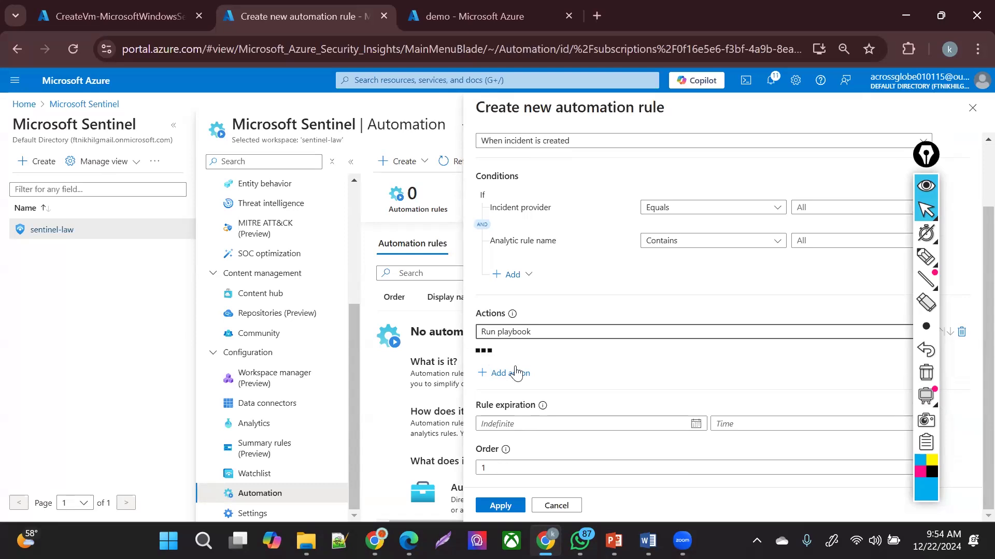
left_click(547, 362)
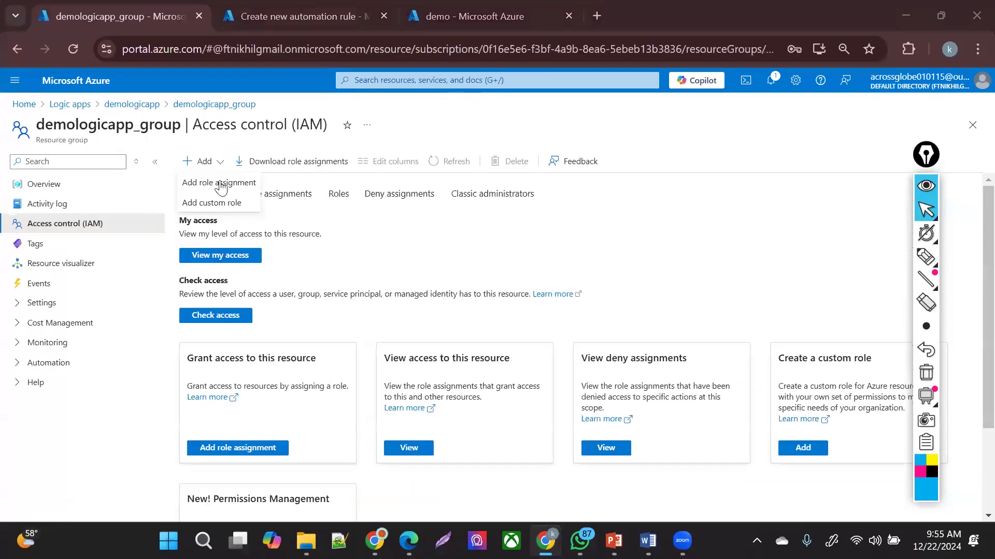
- Add an Owner role assignment on demologicapp_group and bring up the member picker
left_click(217, 184)
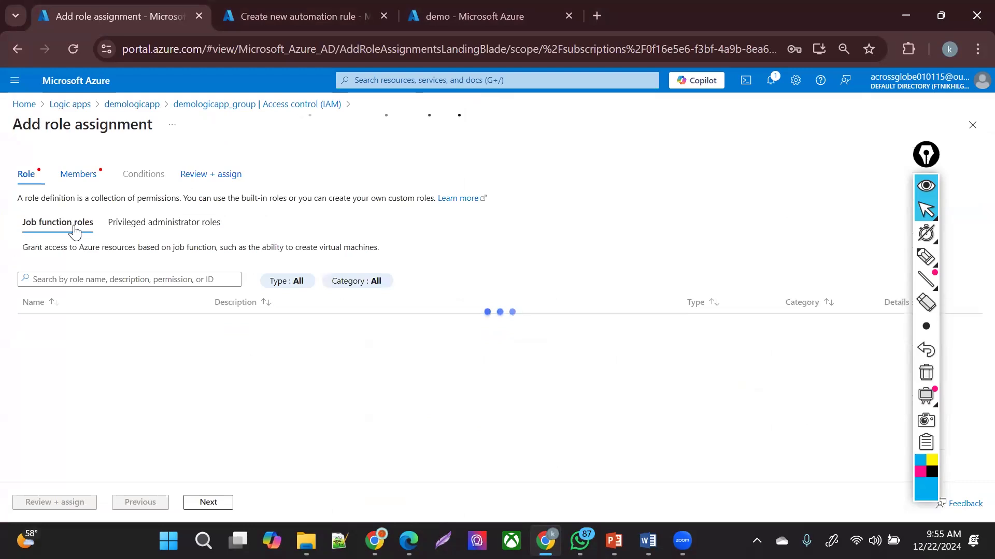
left_click(177, 220)
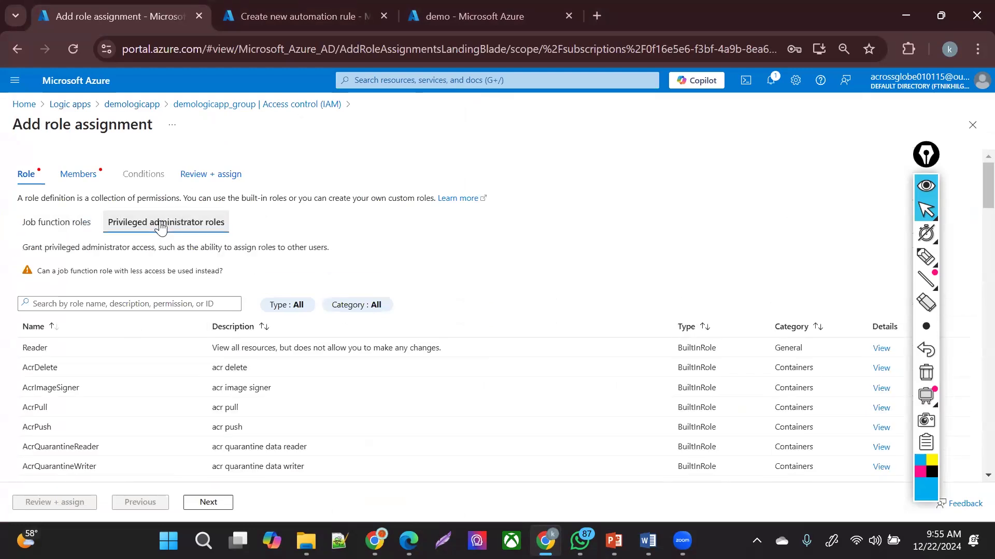
left_click(205, 502)
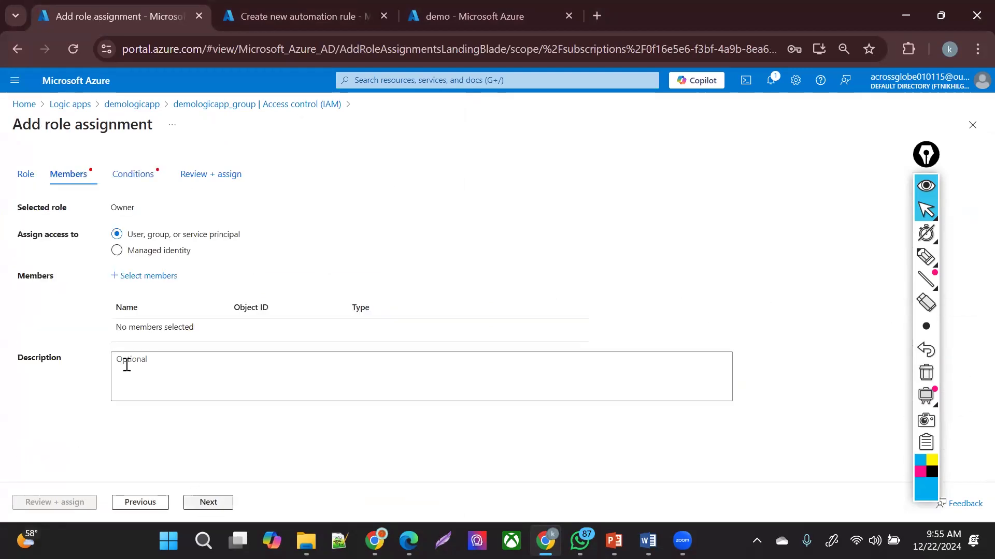
left_click(147, 277)
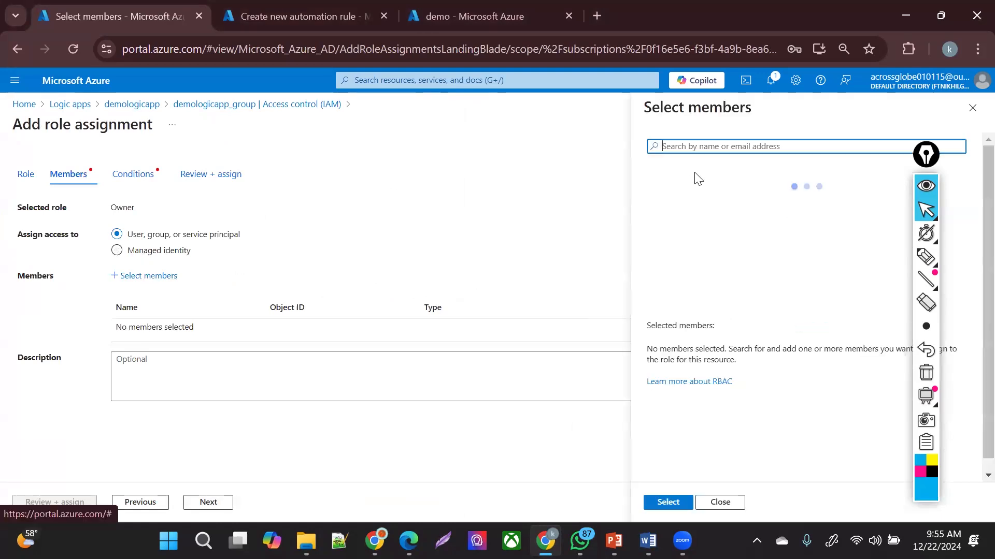
- Search members for 'azure' and select Azure Security Insights
type("security")
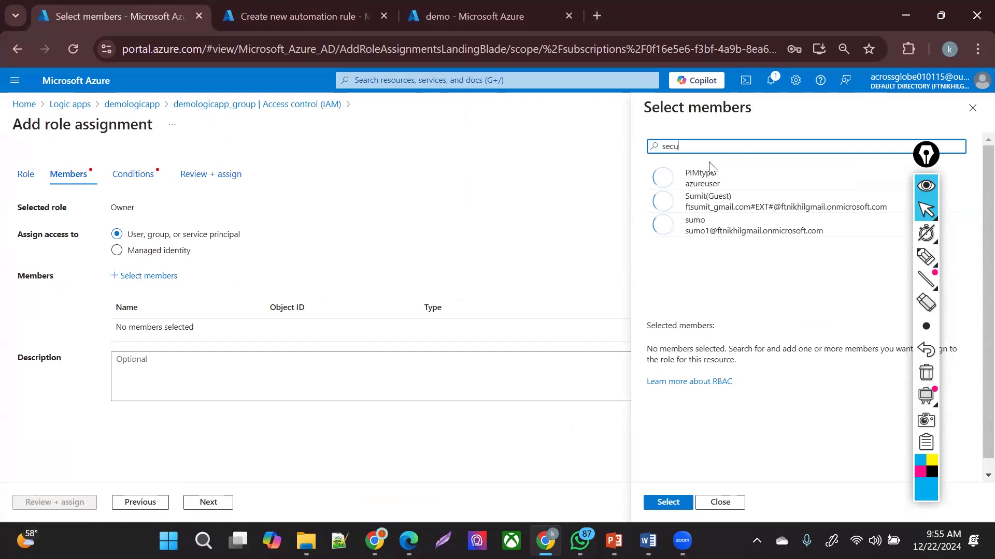
key("BackSpace")
key("BackSpace")
key("BackSpace")
key("BackSpace")
key("BackSpace")
key("BackSpace")
key("BackSpace")
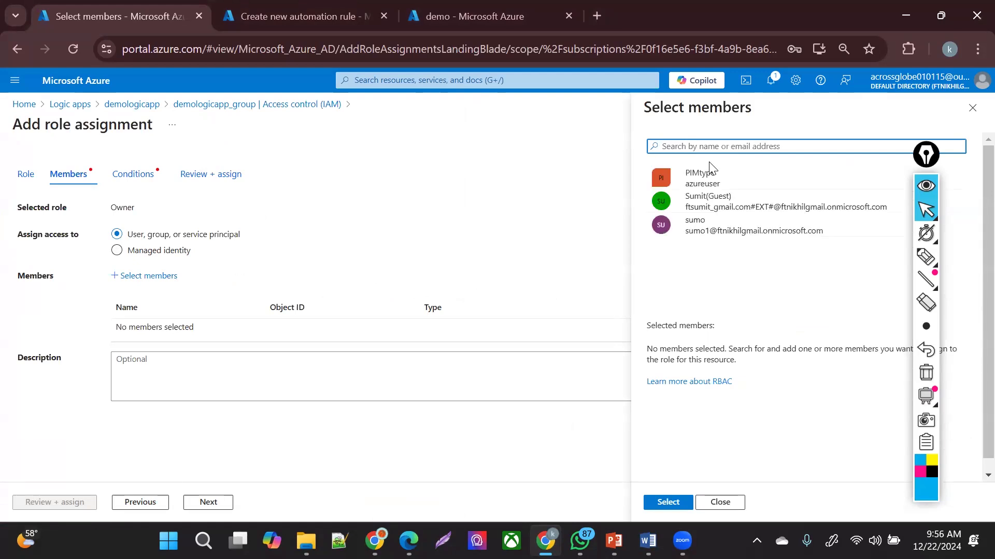
type("sig")
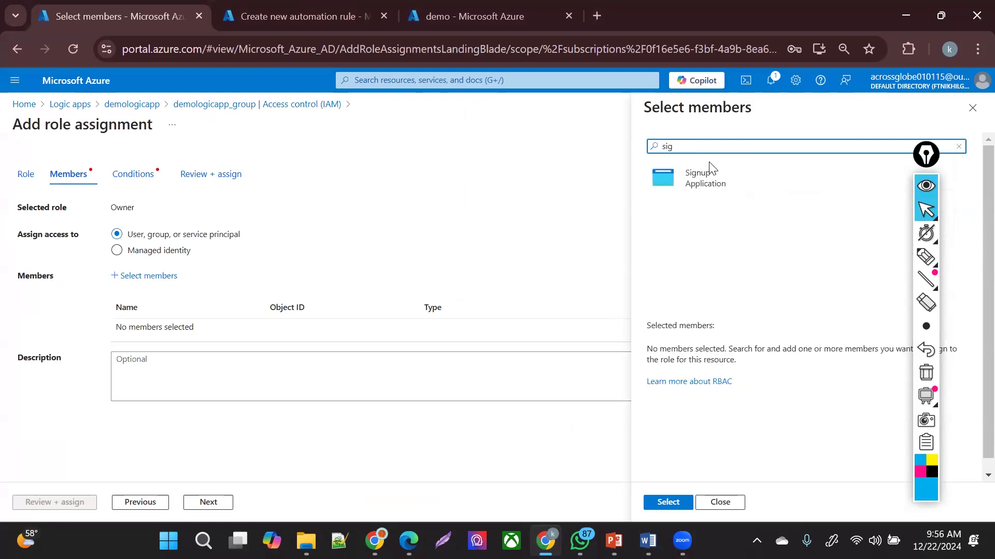
key("BackSpace")
key("BackSpace")
key("BackSpace")
key("BackSpace")
type("azure")
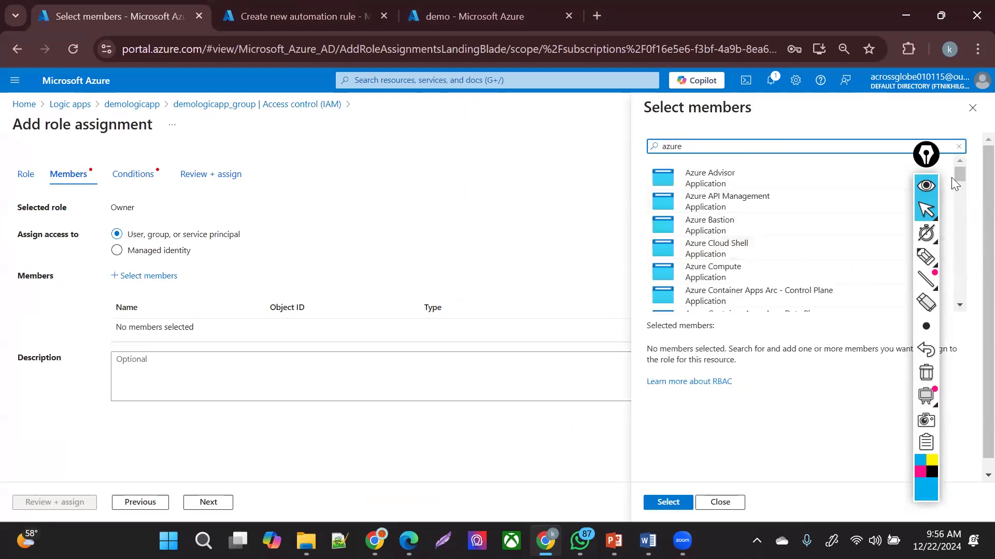
left_click_drag(959, 175, 970, 269)
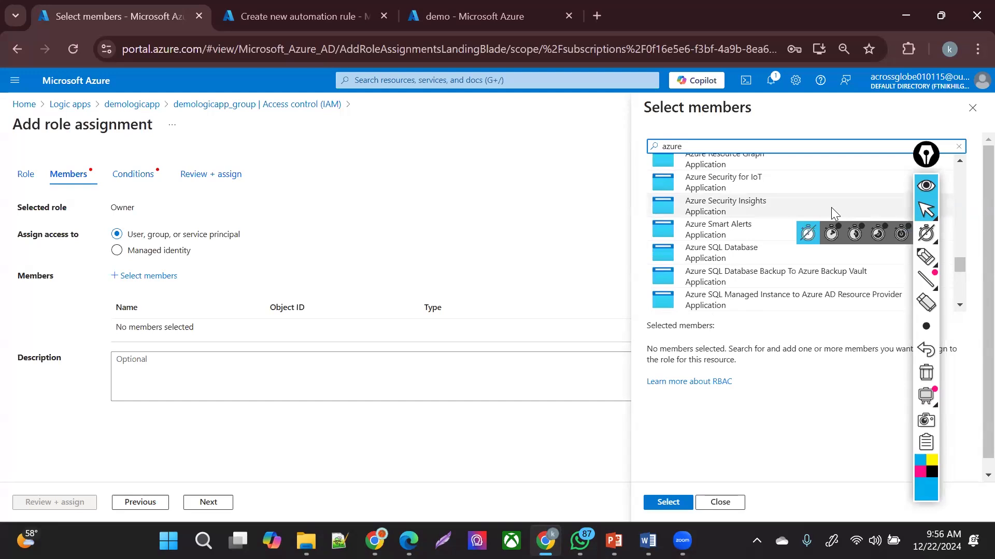
left_click(831, 207)
left_click(668, 502)
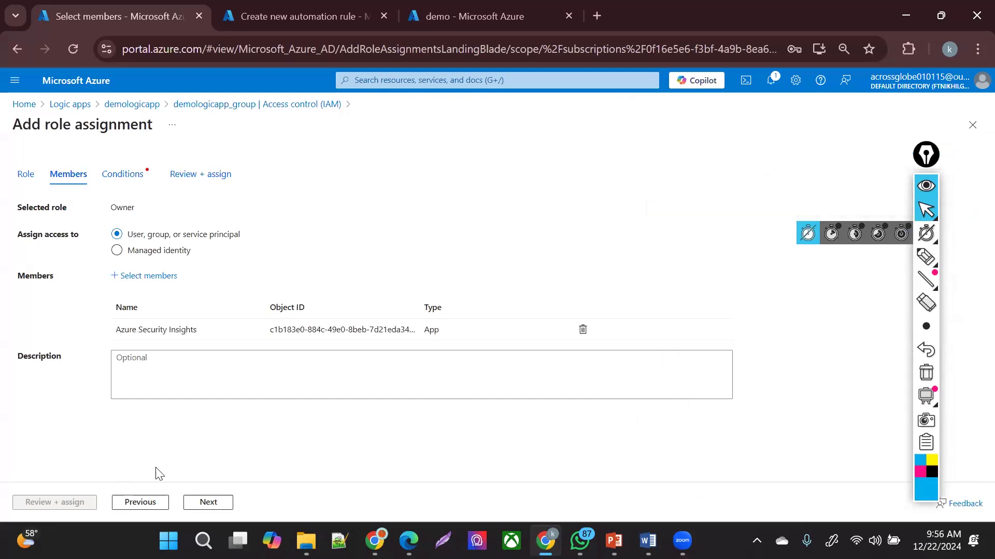
- Allow the member to assign all roles and submit the Owner assignment
left_click(208, 505)
left_click(240, 270)
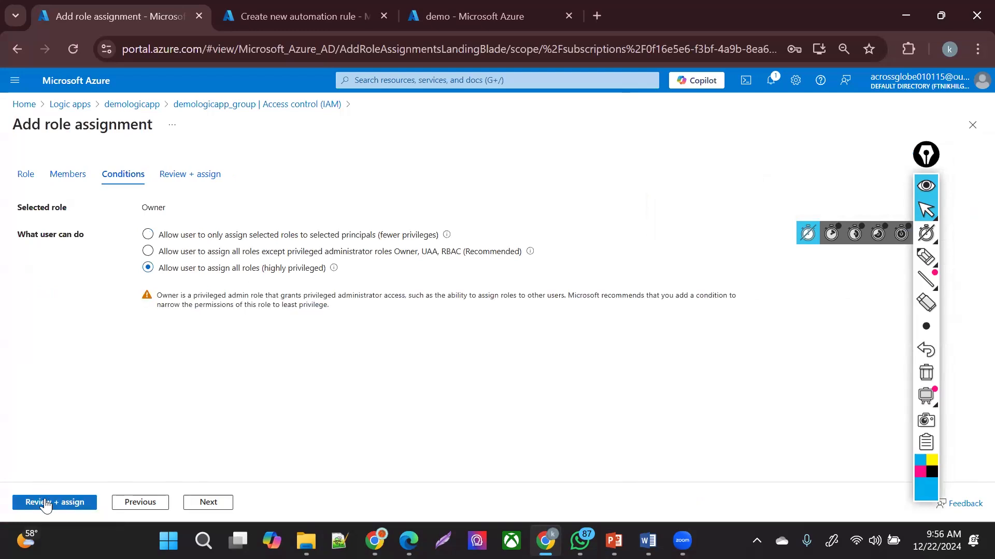
left_click(41, 501)
left_click(44, 500)
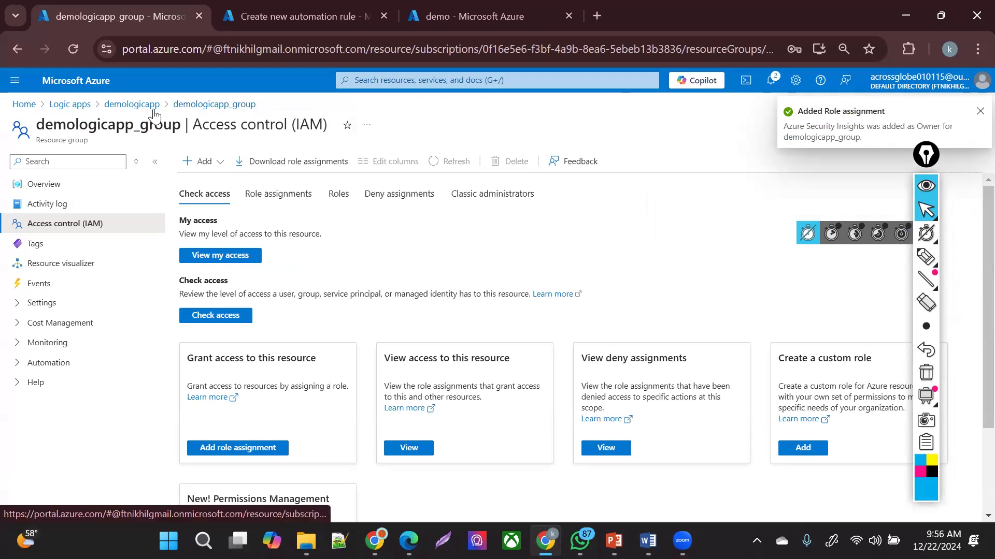
- Open the demologicapp logic app overview and briefly try the portal search
left_click(134, 105)
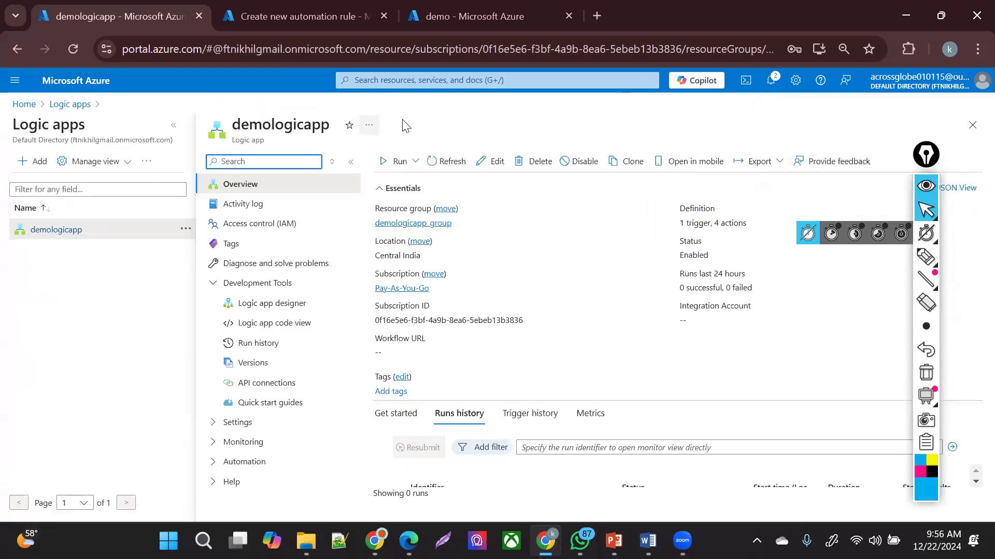
left_click(394, 87)
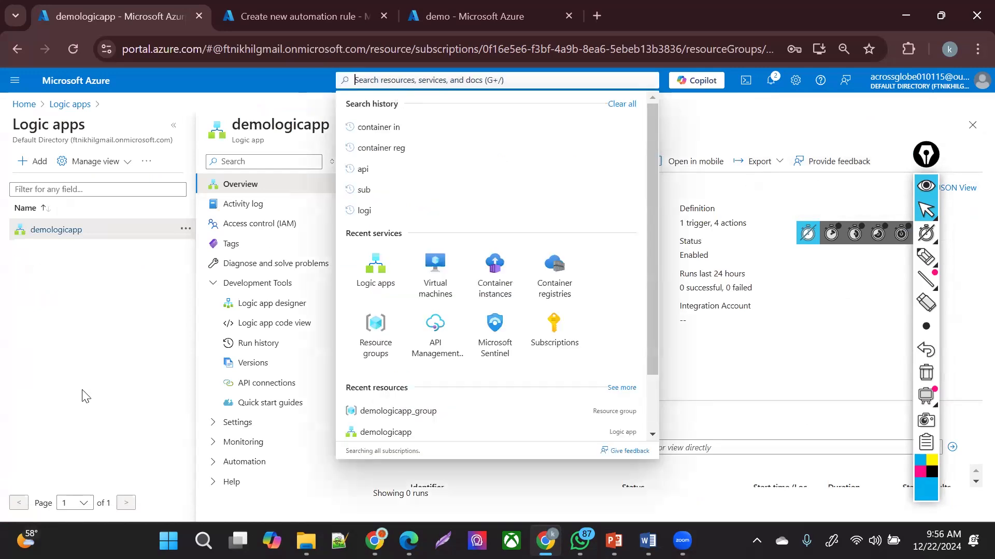
left_click(234, 330)
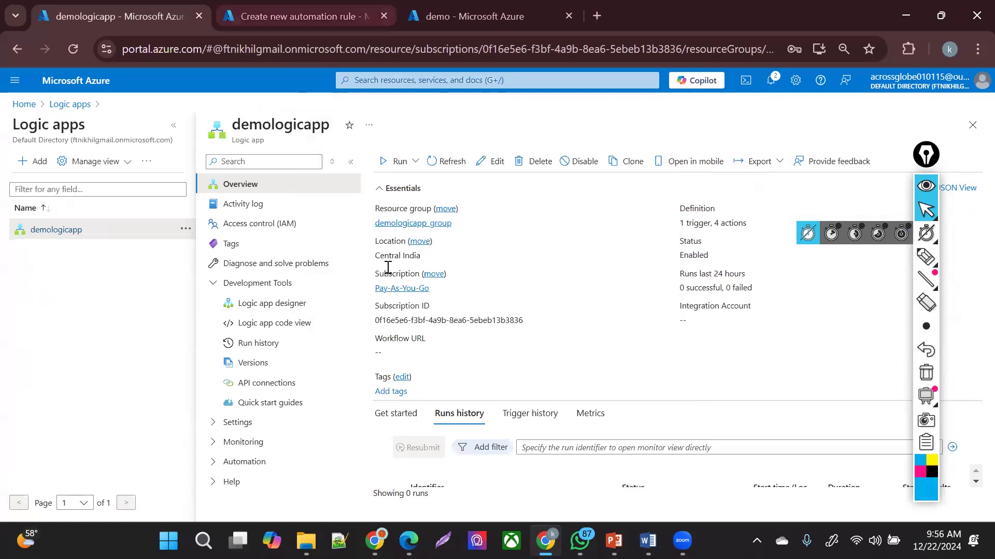
left_click(387, 85)
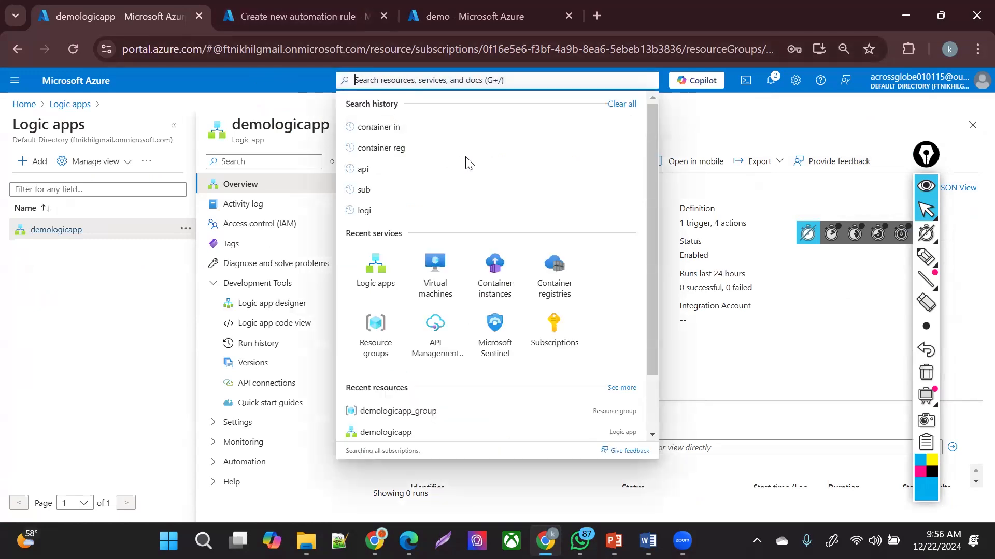
key("ctrl+shift+Tab")
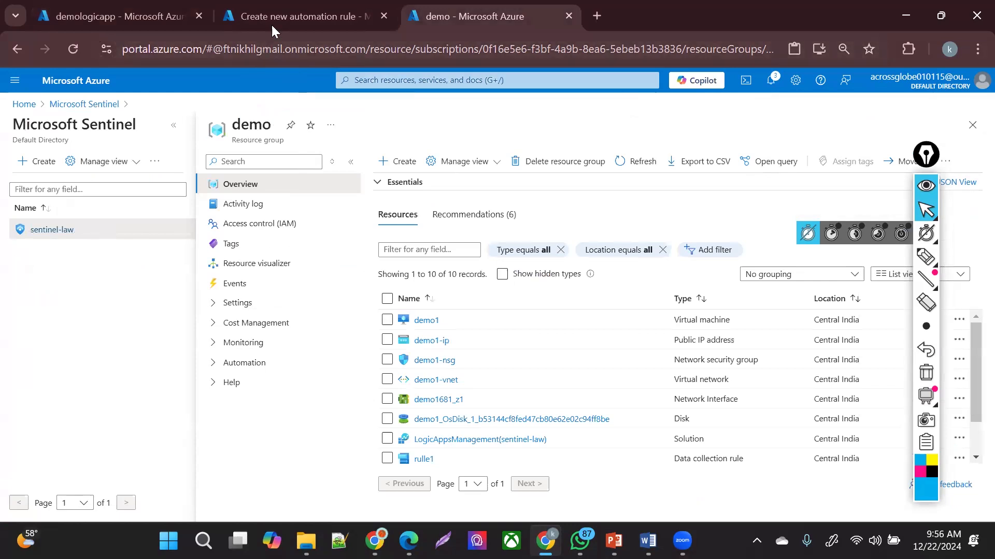
- Close the unsaved automation rule pane and refresh the Sentinel Automation page
left_click(283, 11)
left_click(704, 294)
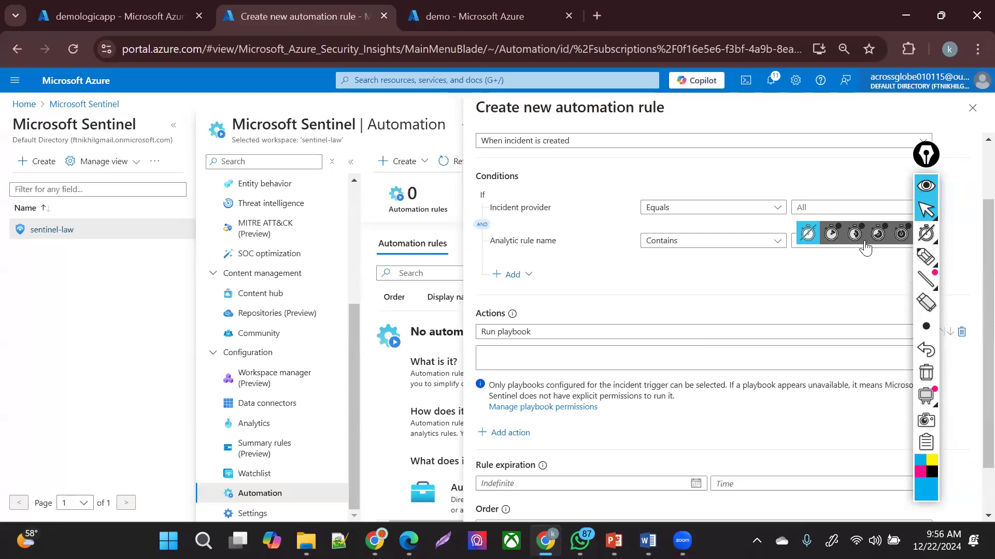
left_click(973, 106)
left_click(397, 161)
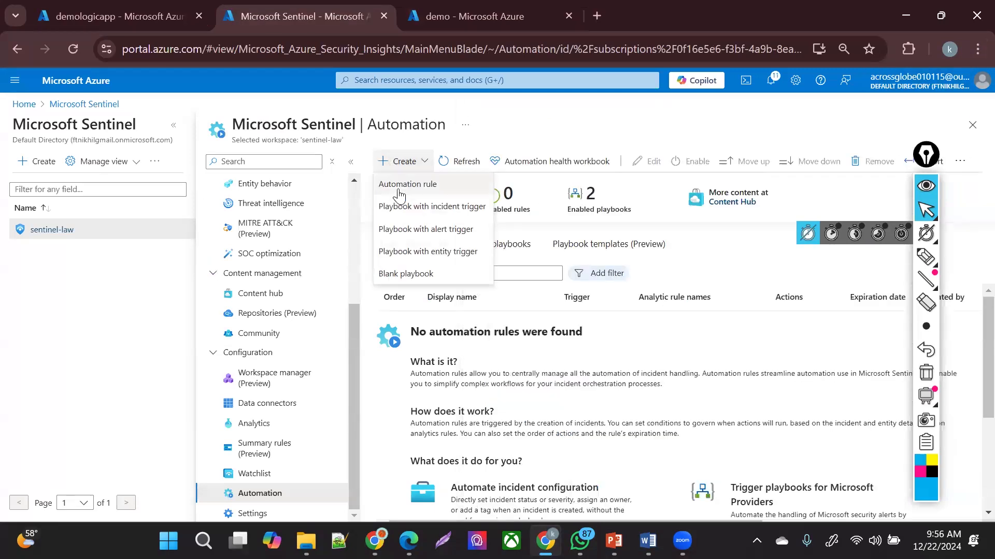
left_click(75, 41)
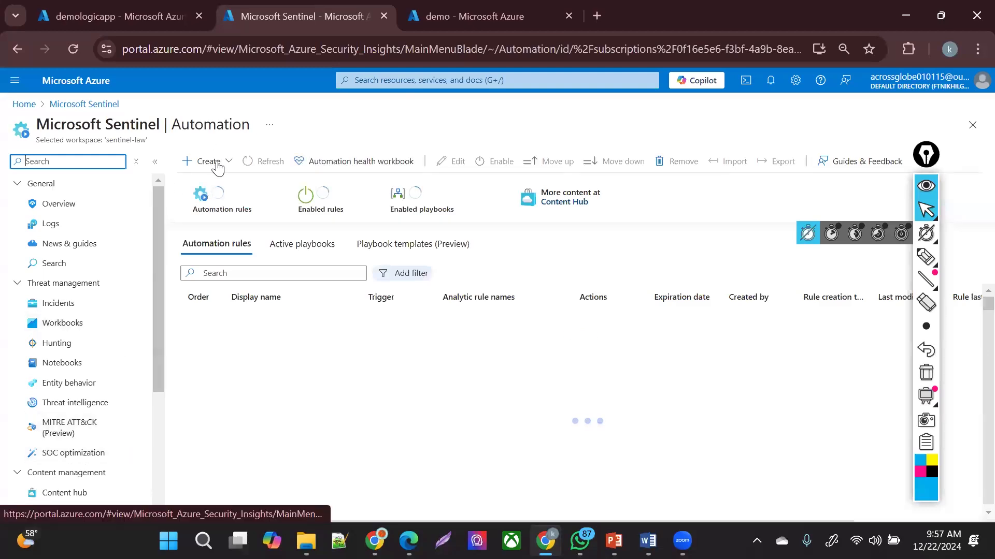
left_click(217, 161)
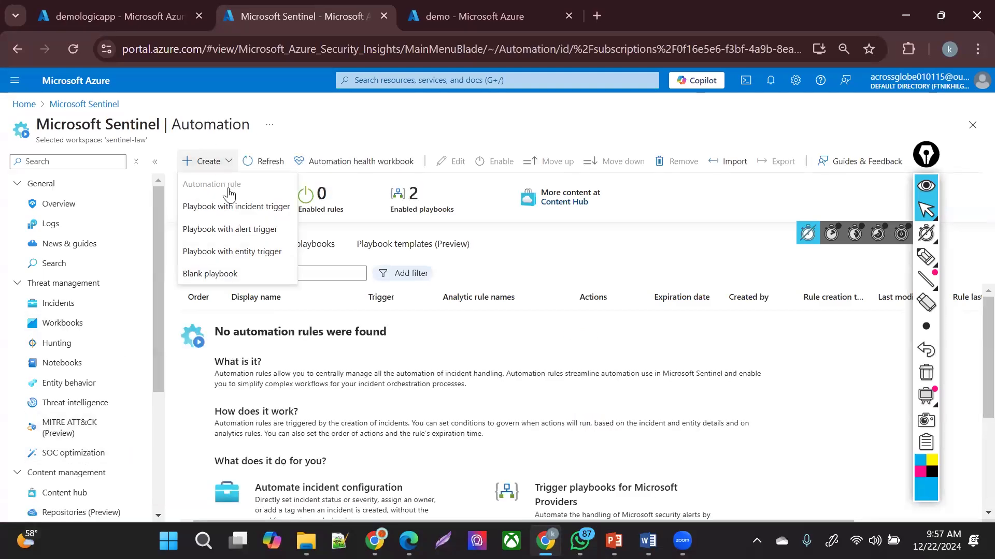
left_click(229, 191)
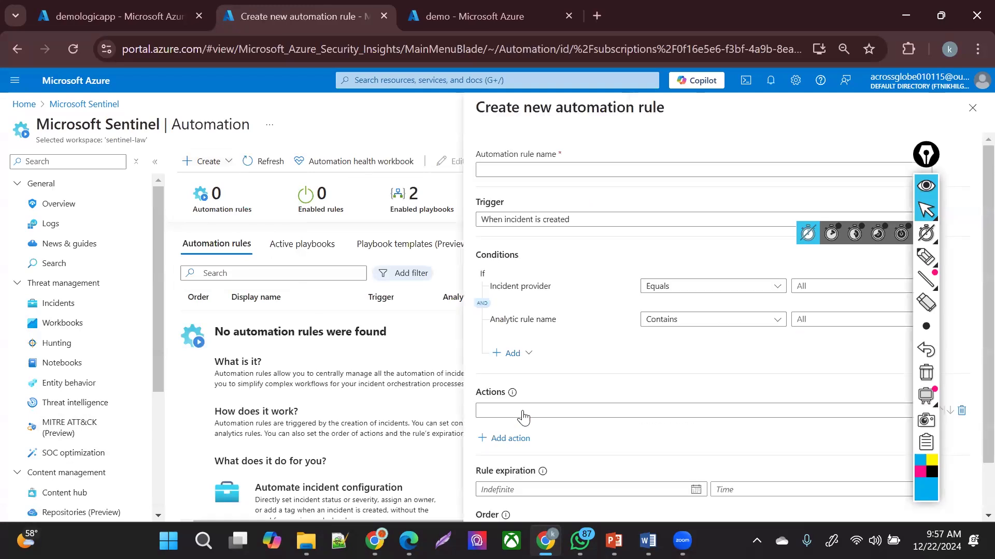
left_click(522, 412)
left_click(517, 283)
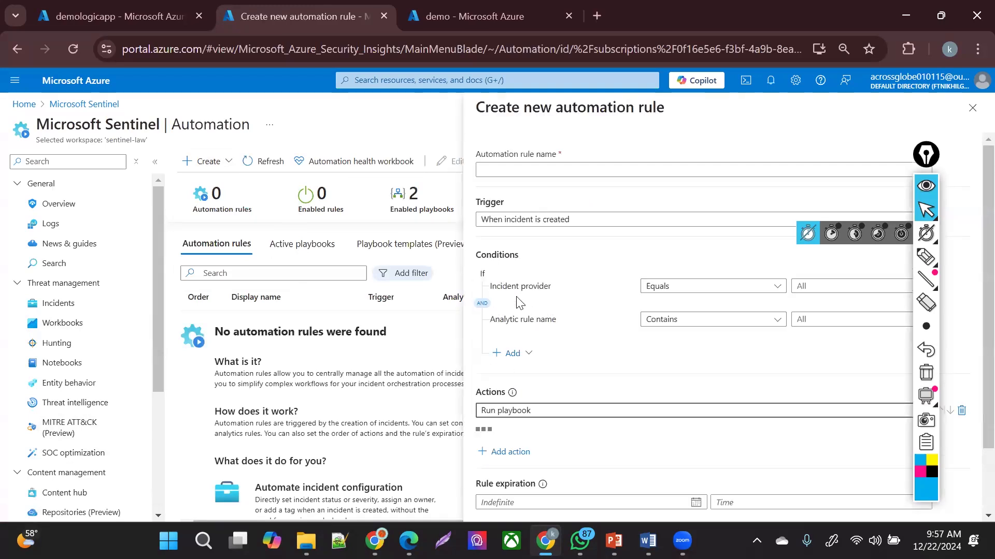
left_click(567, 440)
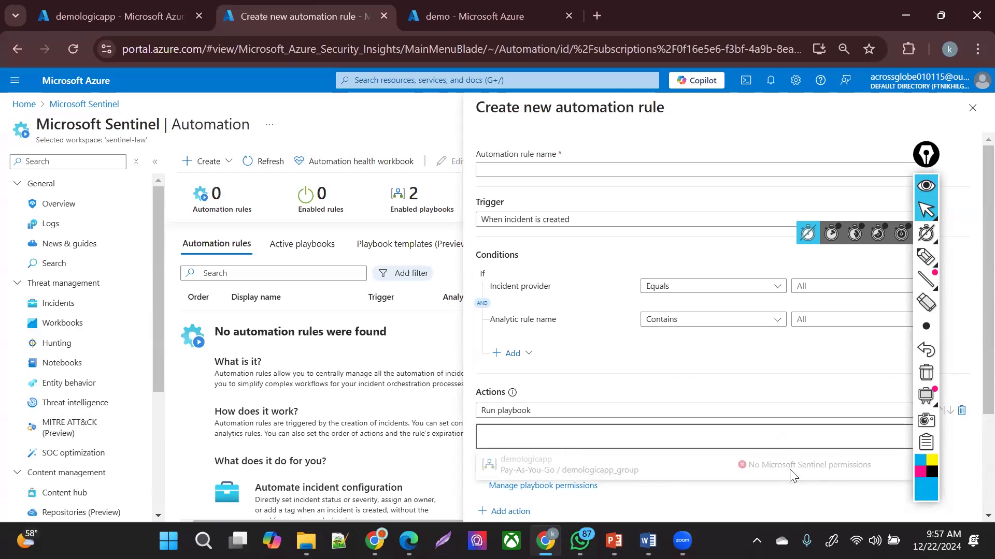
left_click(766, 403)
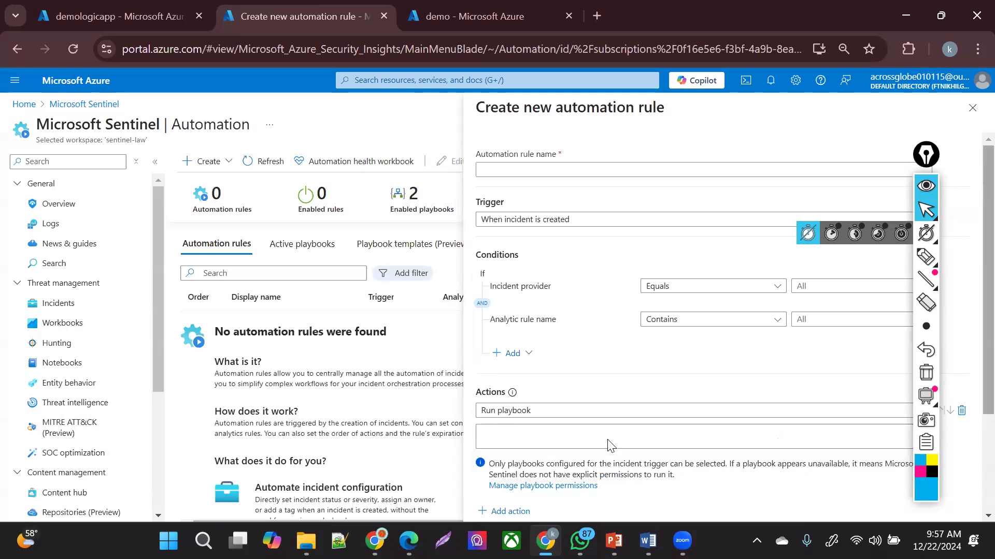
left_click(972, 107)
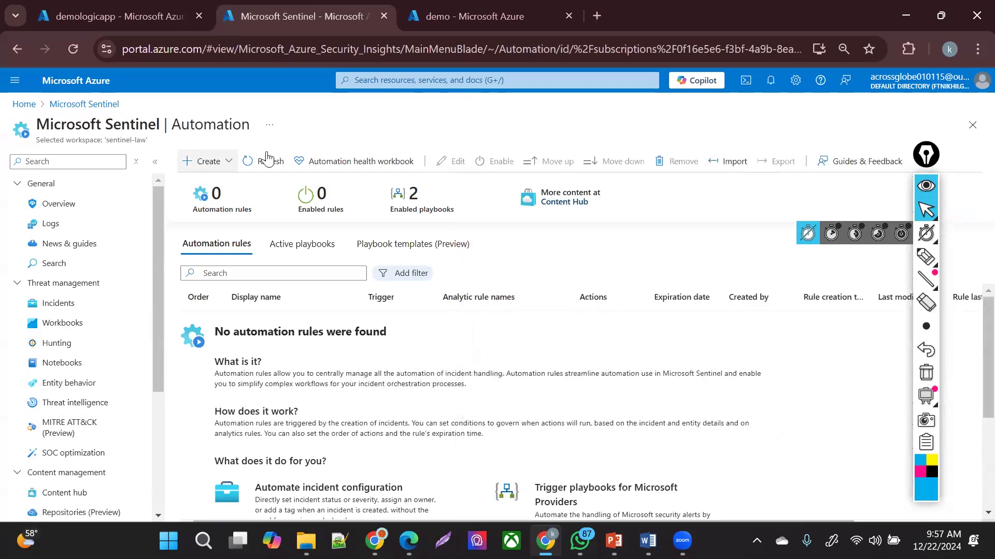
- Switch among the demologicapp, Sentinel Automation and demo tabs, ending on the demo resource group
left_click_drag(161, 202, 157, 172)
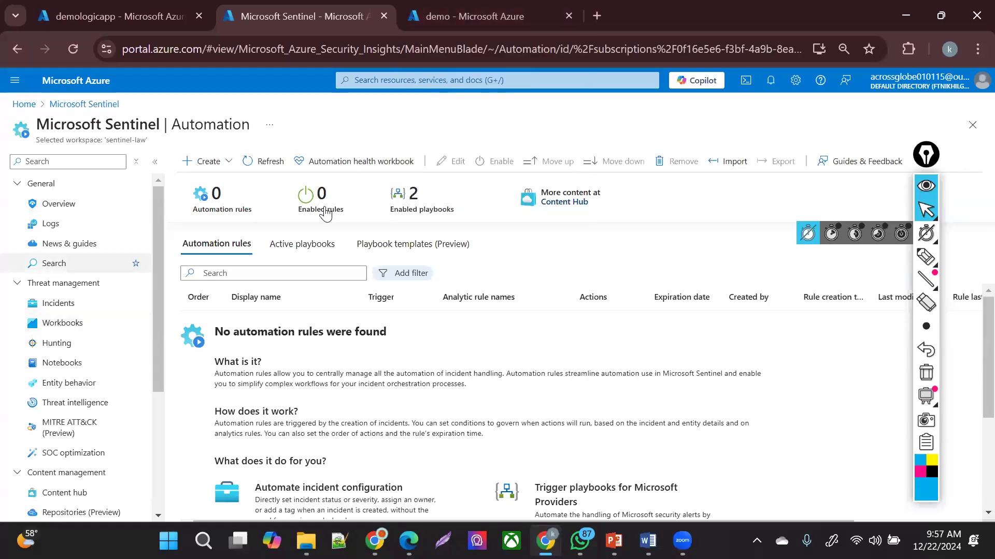
left_click(481, 10)
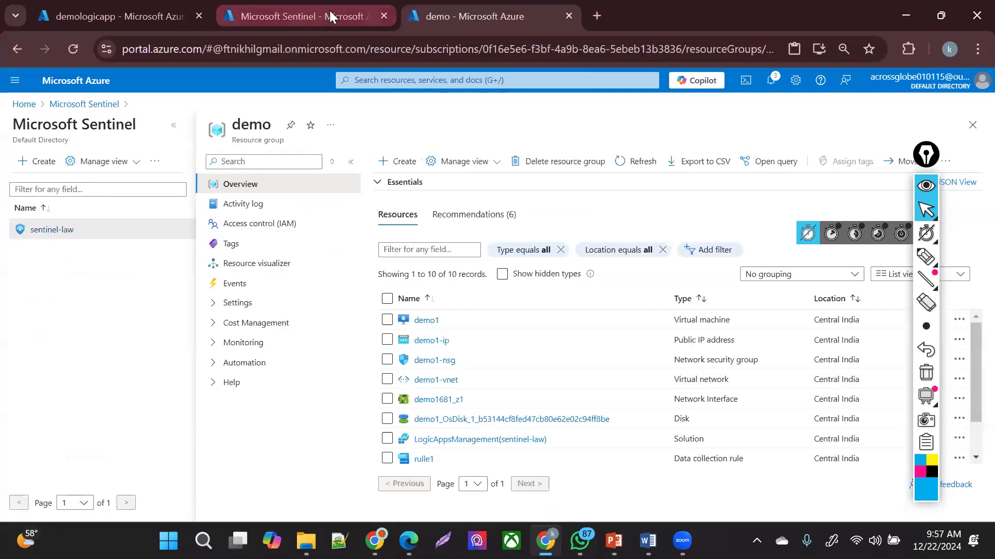
left_click(133, 16)
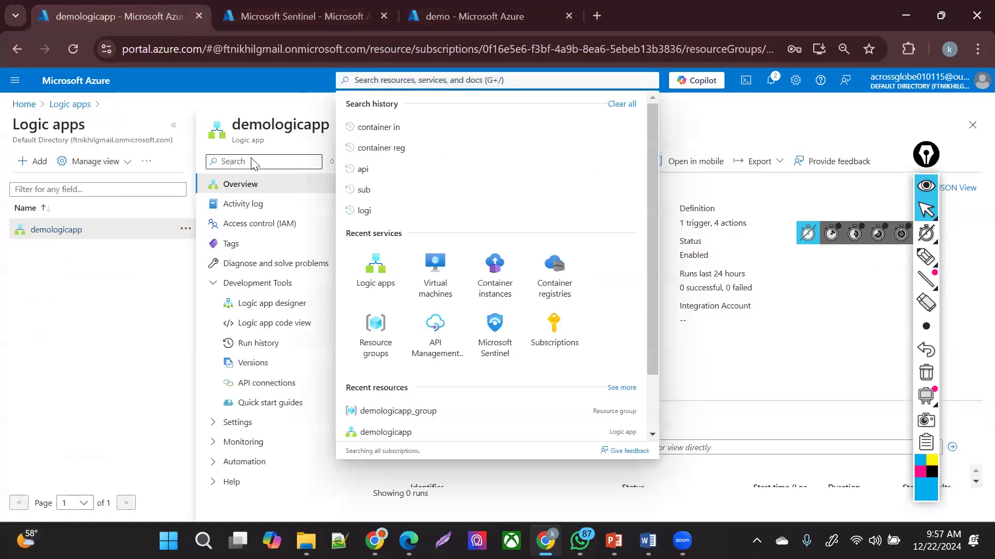
left_click(64, 352)
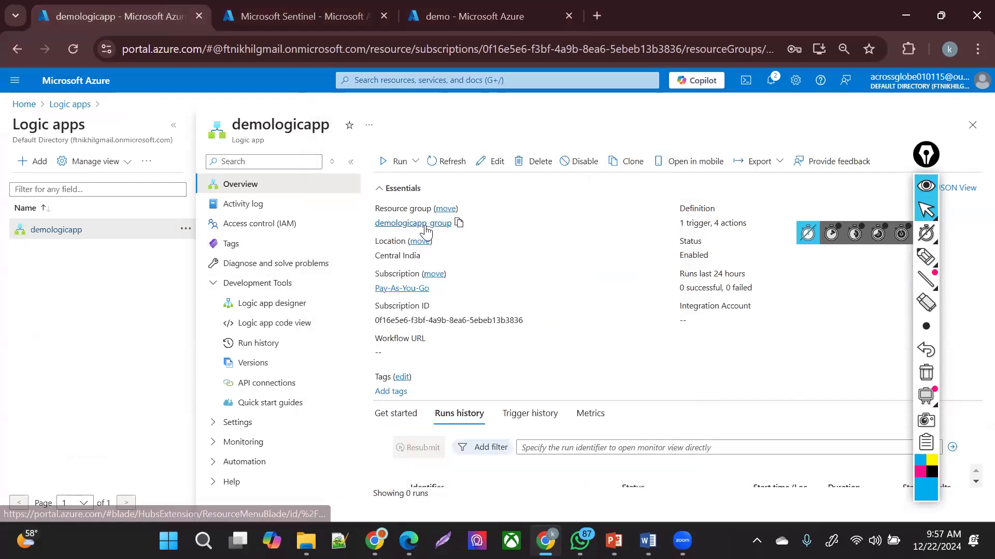
left_click(450, 16)
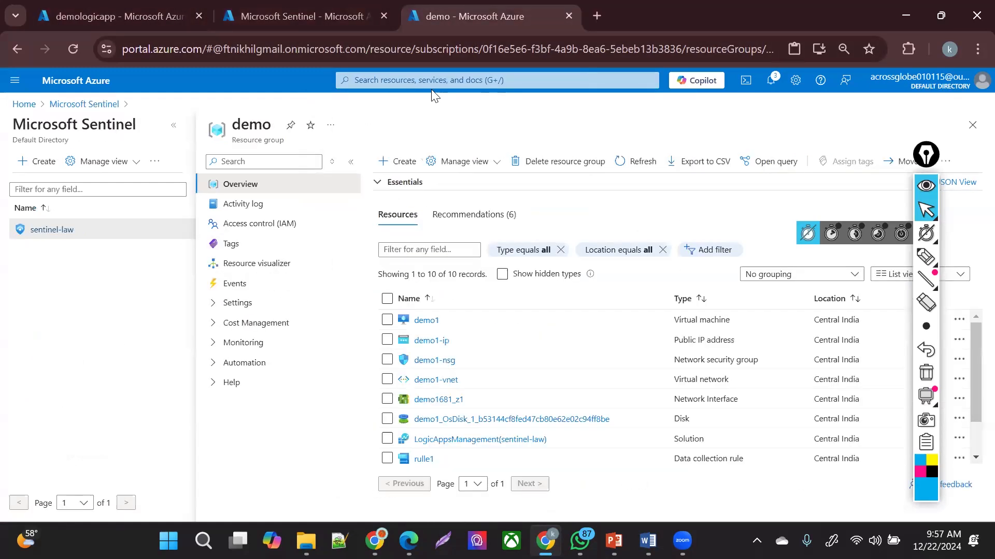
left_click(301, 8)
left_click(89, 13)
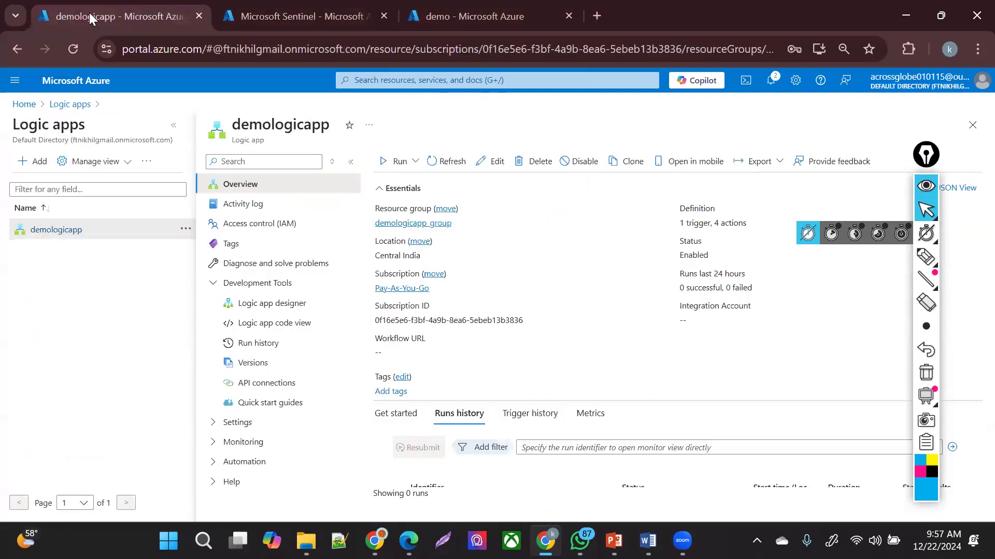
left_click(277, 9)
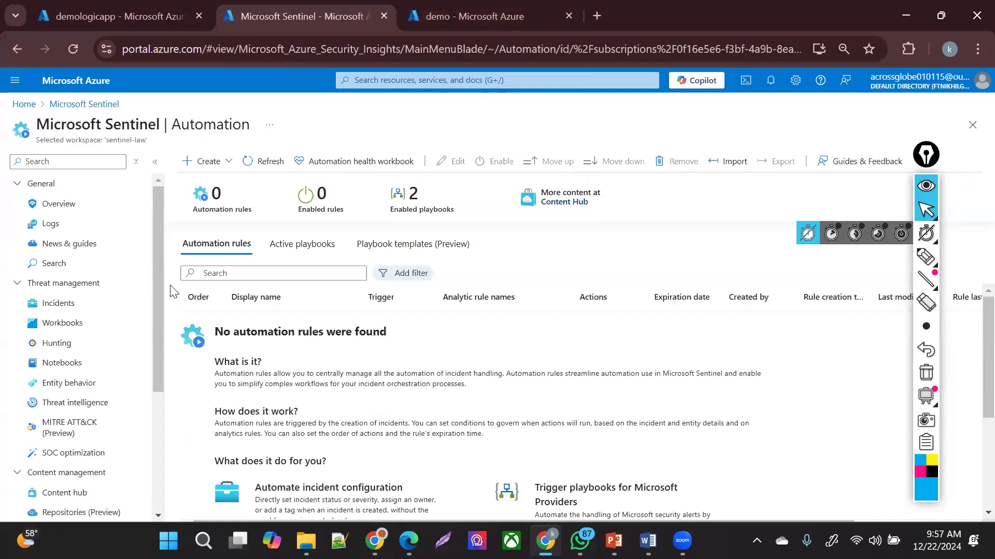
left_click(463, 7)
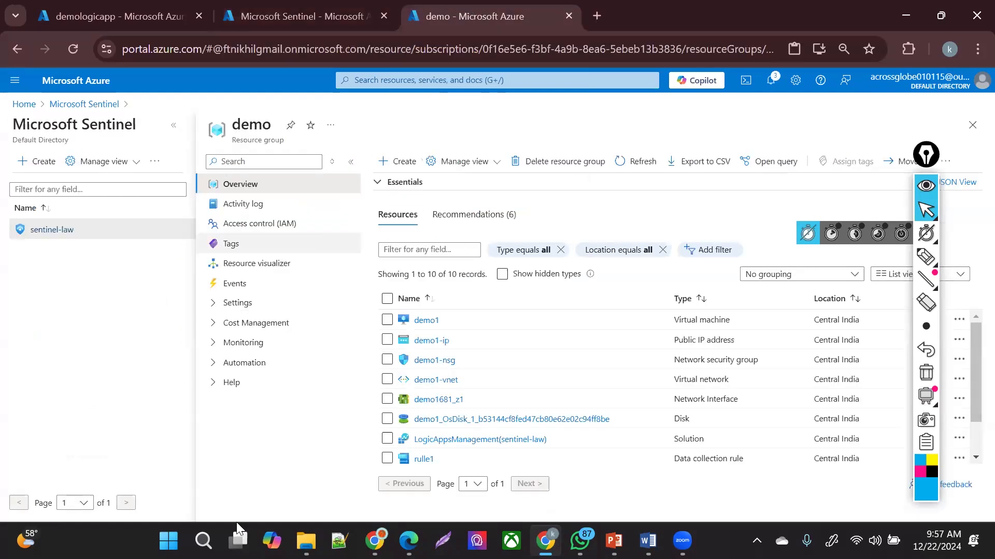
- Start a new Logic App from the Marketplace on the Multi-tenant consumption hosting plan
left_click(390, 165)
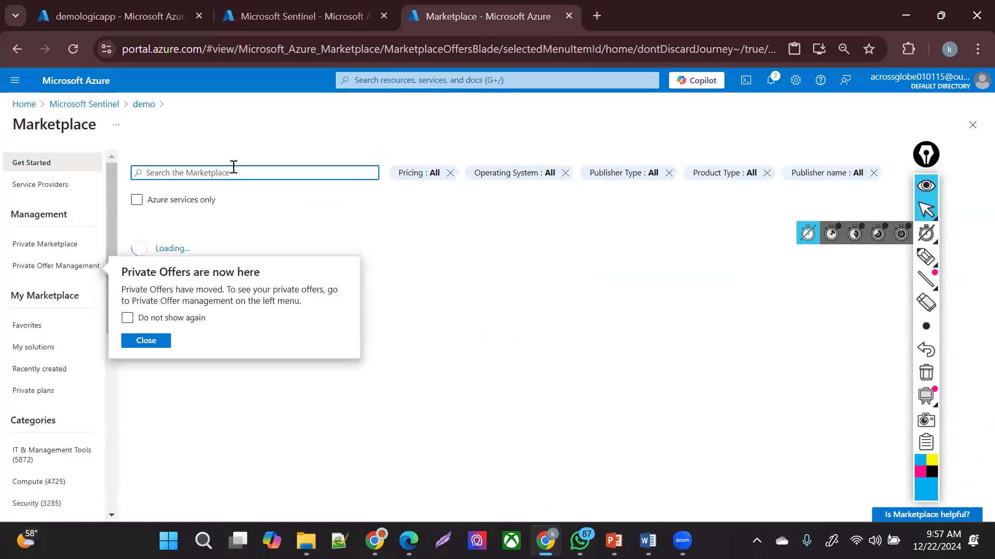
type("logi")
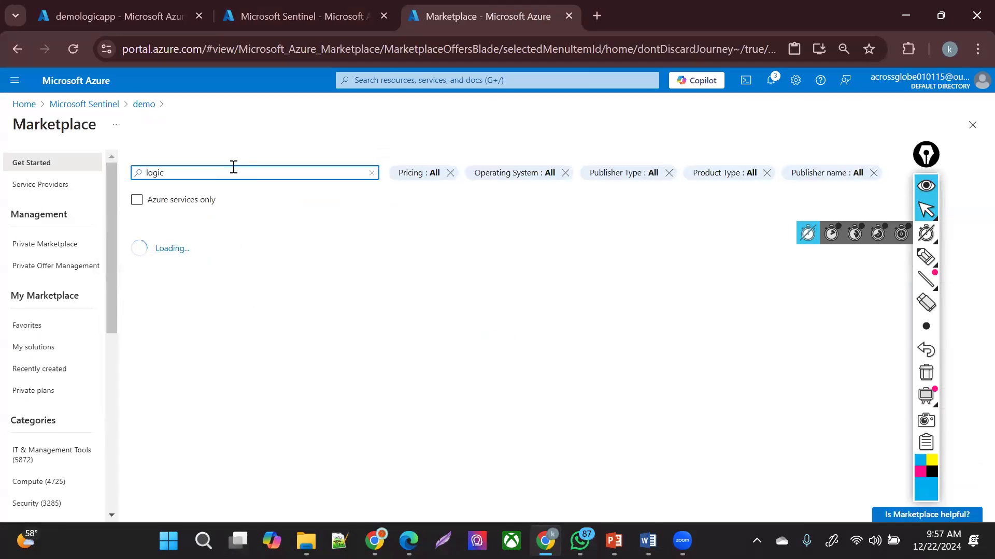
type("c")
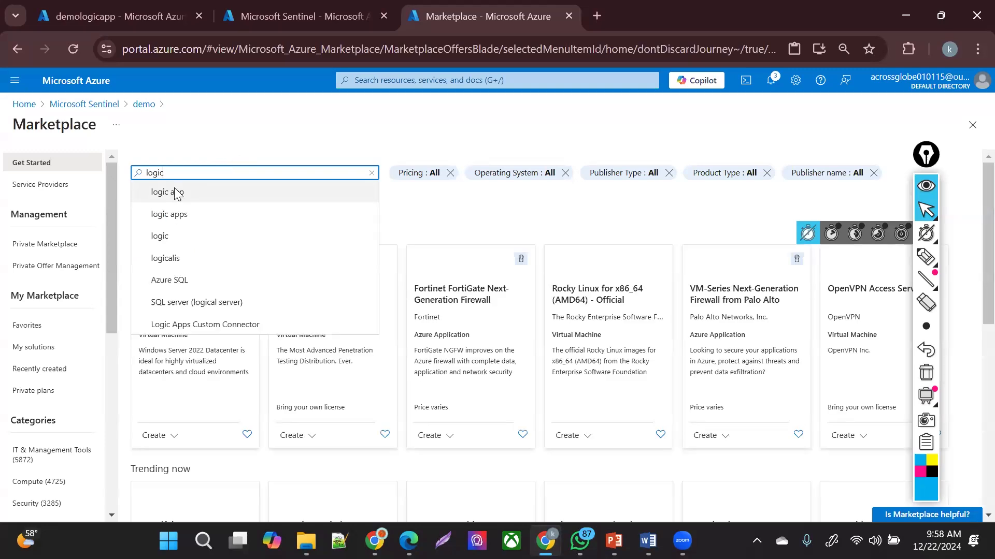
left_click(177, 193)
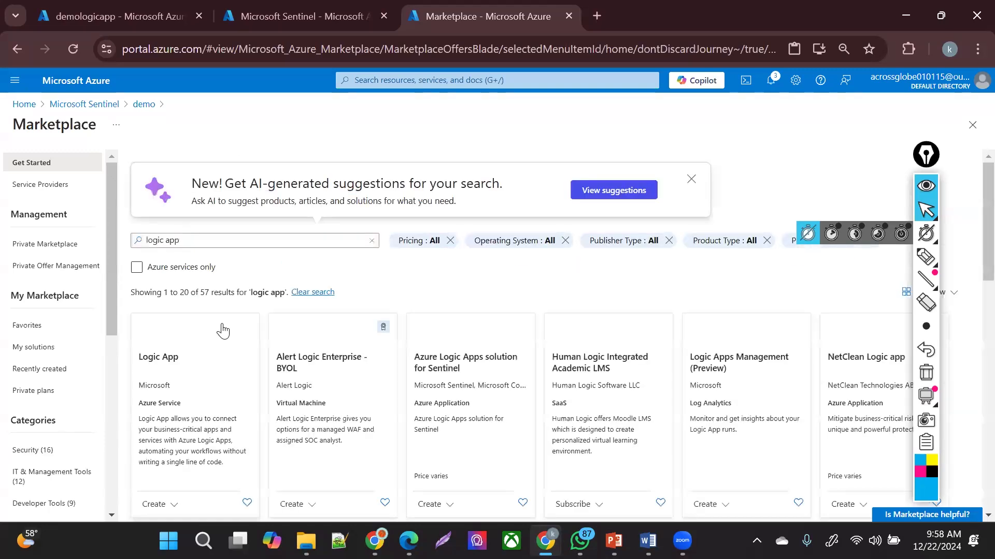
left_click(206, 407)
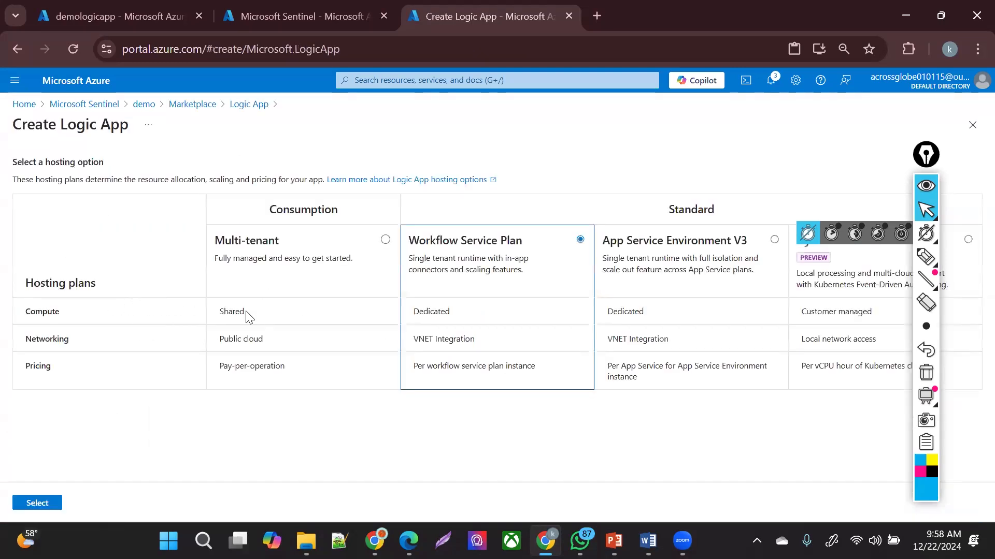
left_click_drag(410, 313, 501, 447)
left_click(351, 416)
left_click(36, 505)
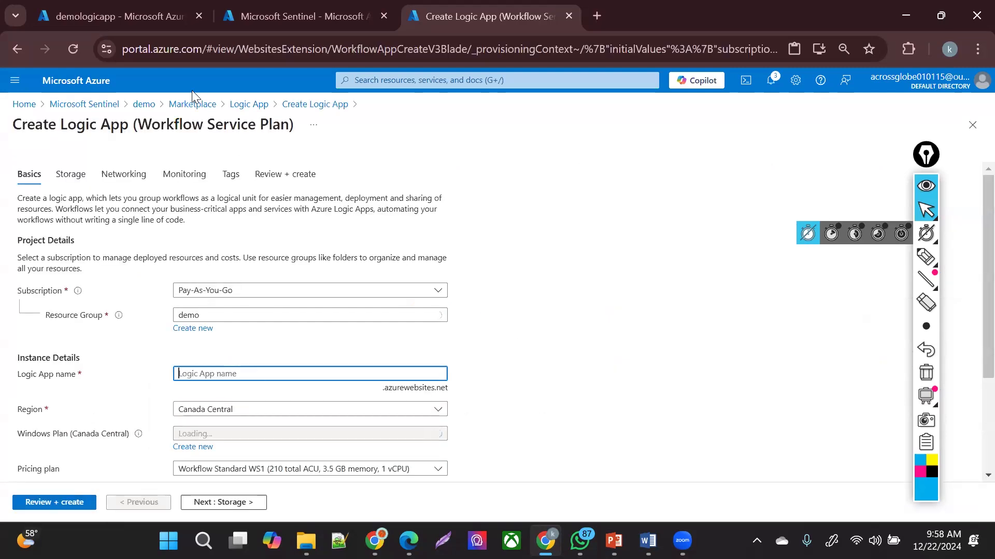
left_click(301, 105)
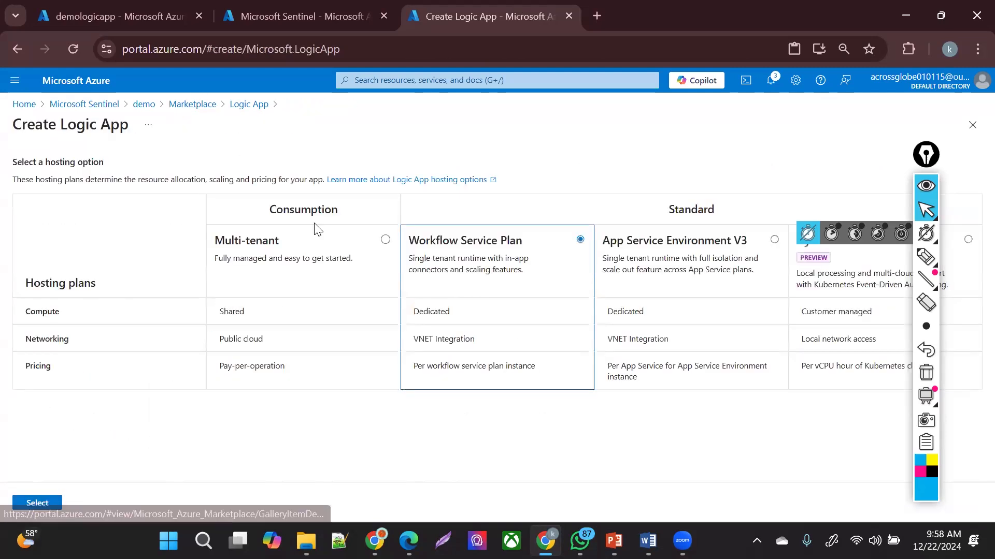
left_click(37, 503)
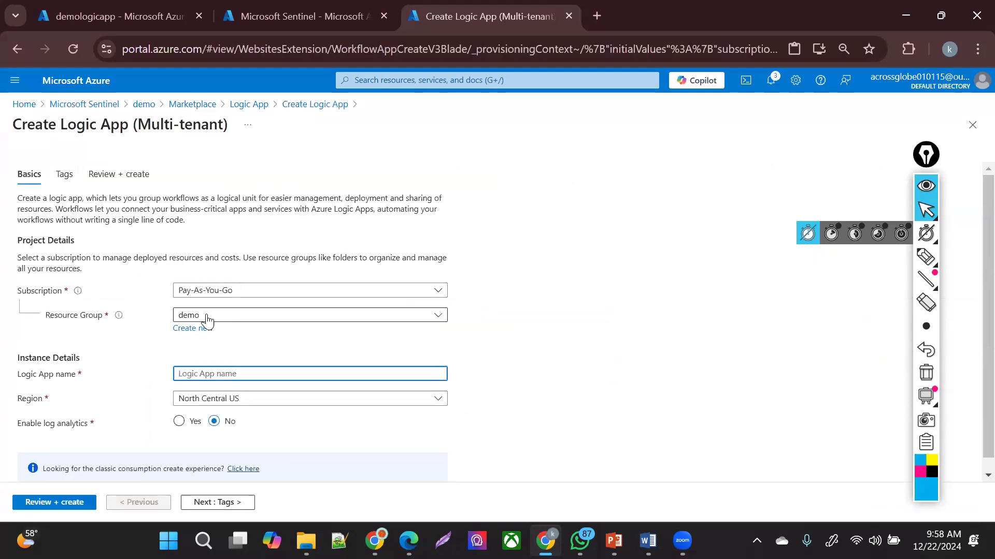
- Name the app logicsentine, send log analytics to sentinel-law, and create it
left_click(238, 372)
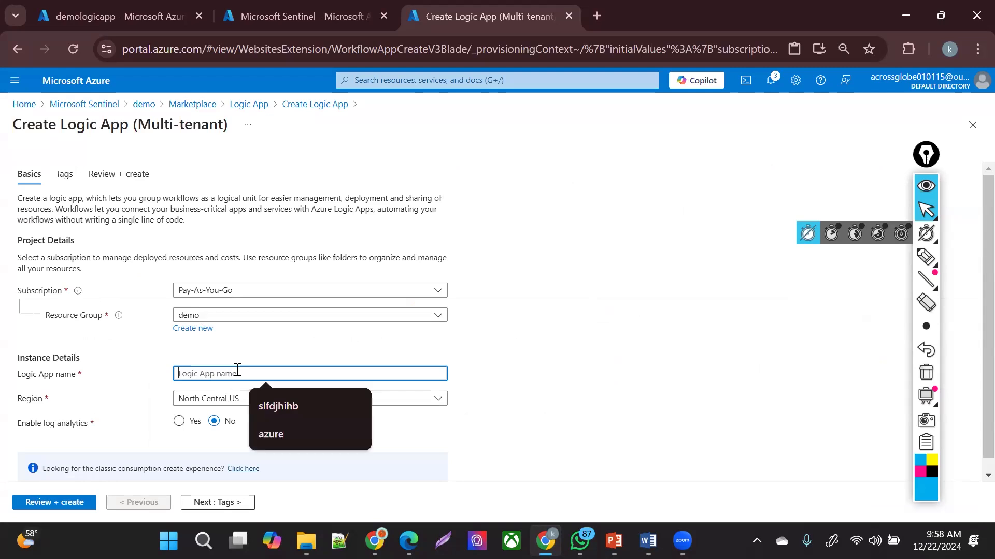
type("logicsentine")
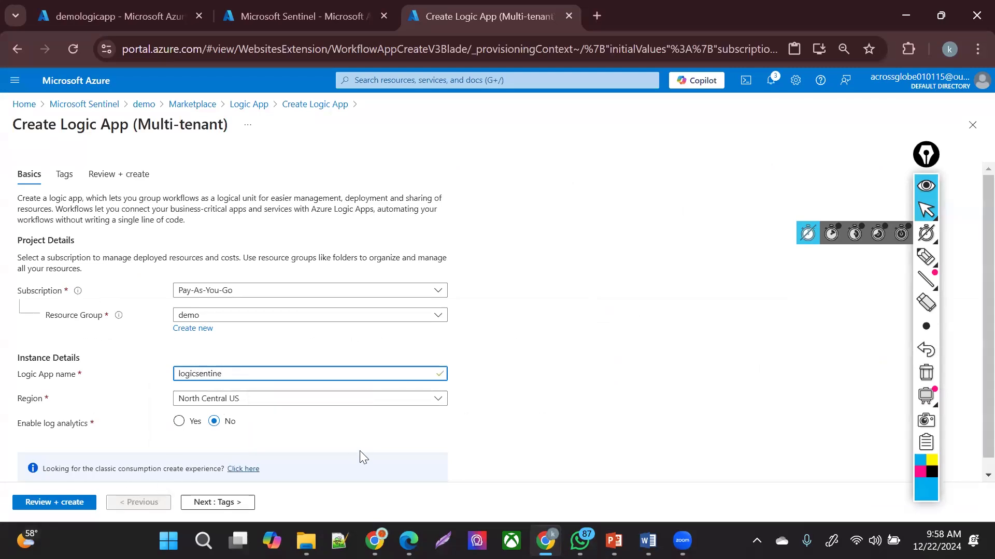
left_click(186, 428)
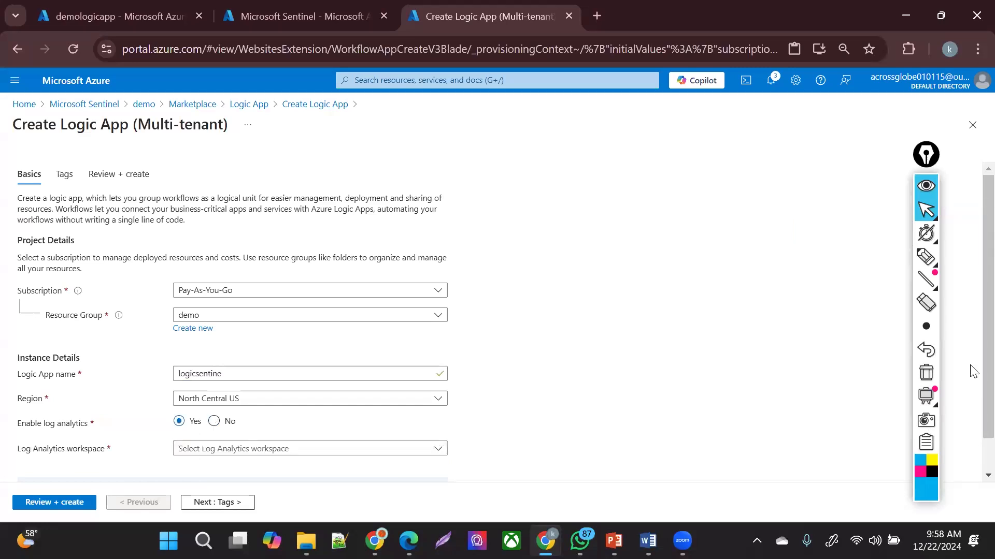
scroll(284, 428, "down", 1)
left_click(277, 413)
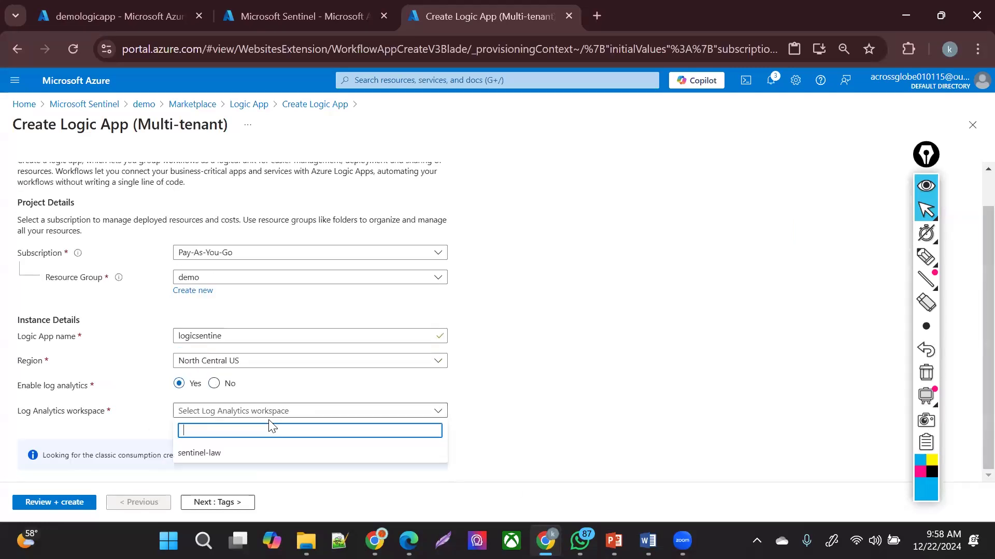
left_click(255, 449)
left_click(57, 503)
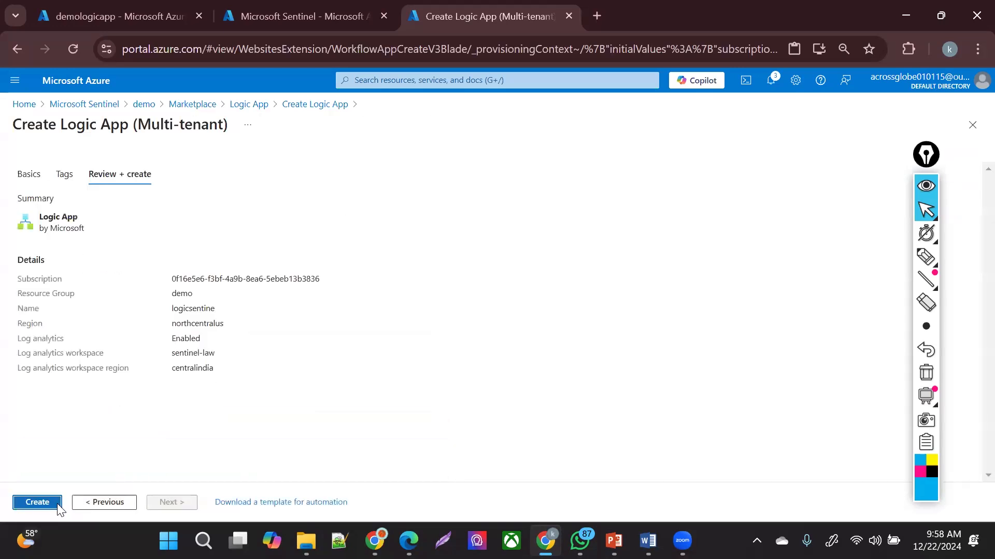
left_click(57, 507)
- Go to the demologicapp tab, copy its name, and open the demologicapp_group resource group
left_click(324, 4)
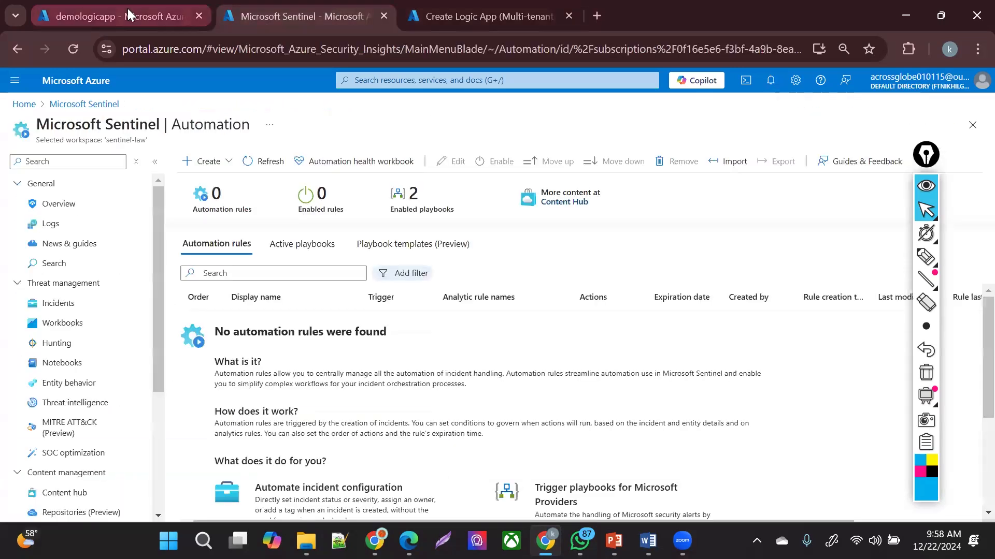
left_click(128, 8)
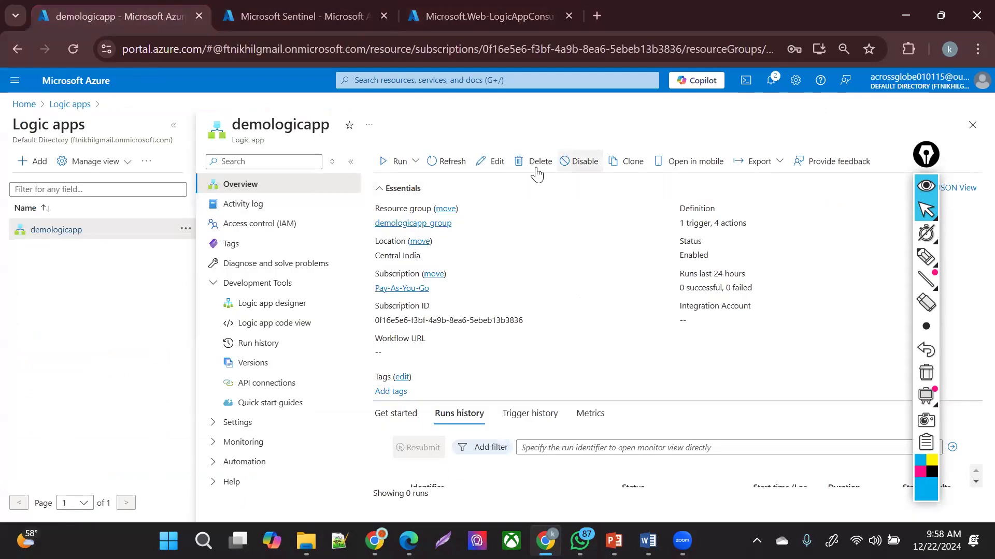
double_click(319, 131)
key("ctrl+c")
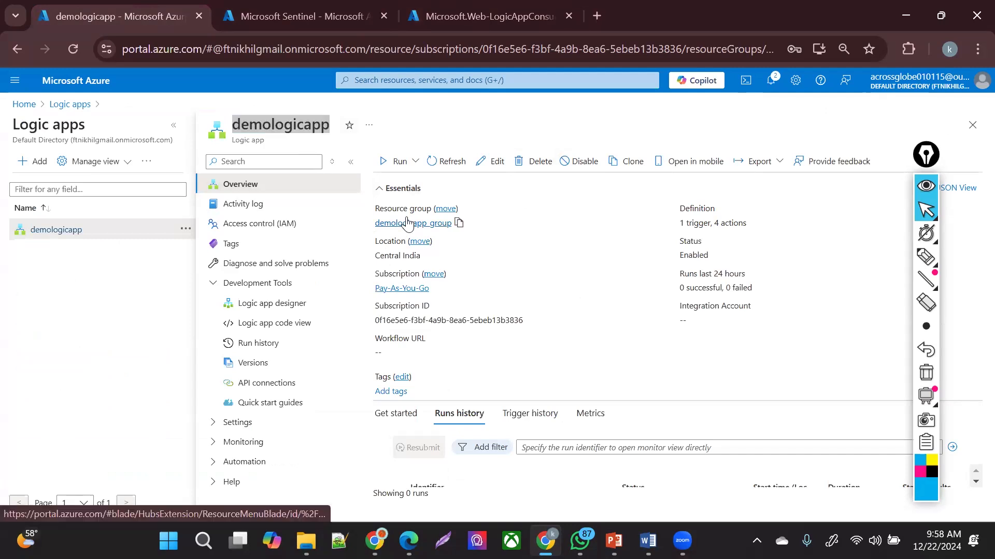
left_click(404, 221)
- Delete the demologicapp_group resource group, entering its name to confirm
double_click(47, 119)
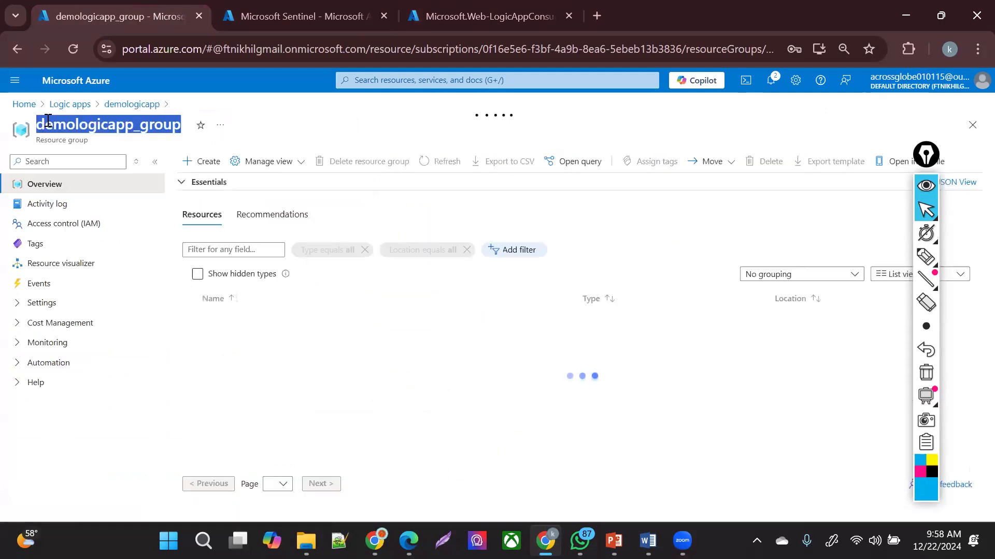
left_click(379, 164)
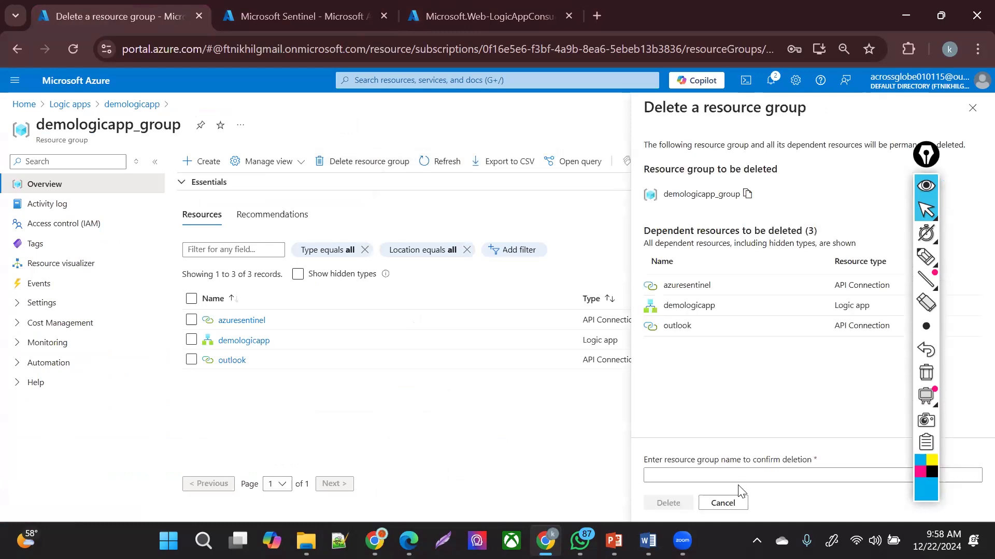
left_click(759, 470)
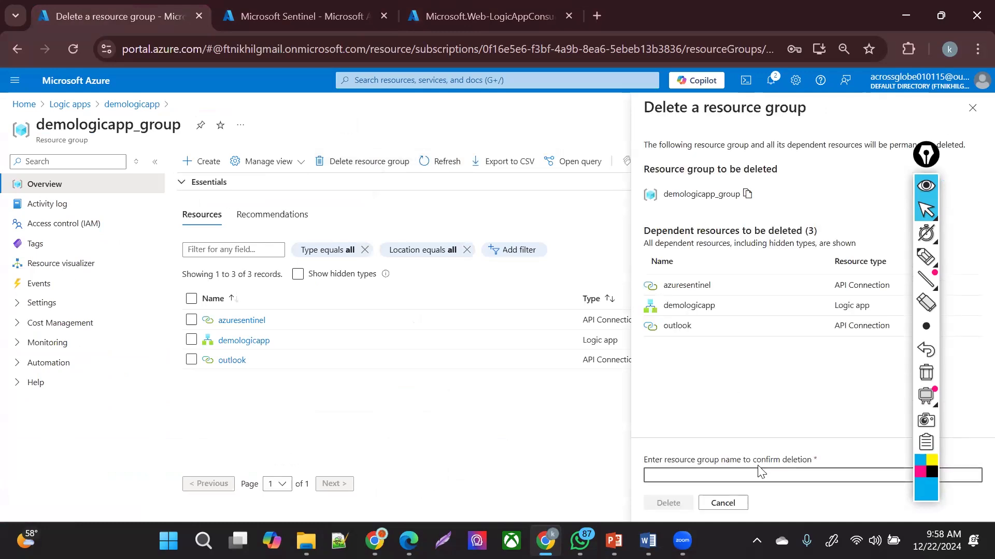
key("ctrl+v")
type("_group")
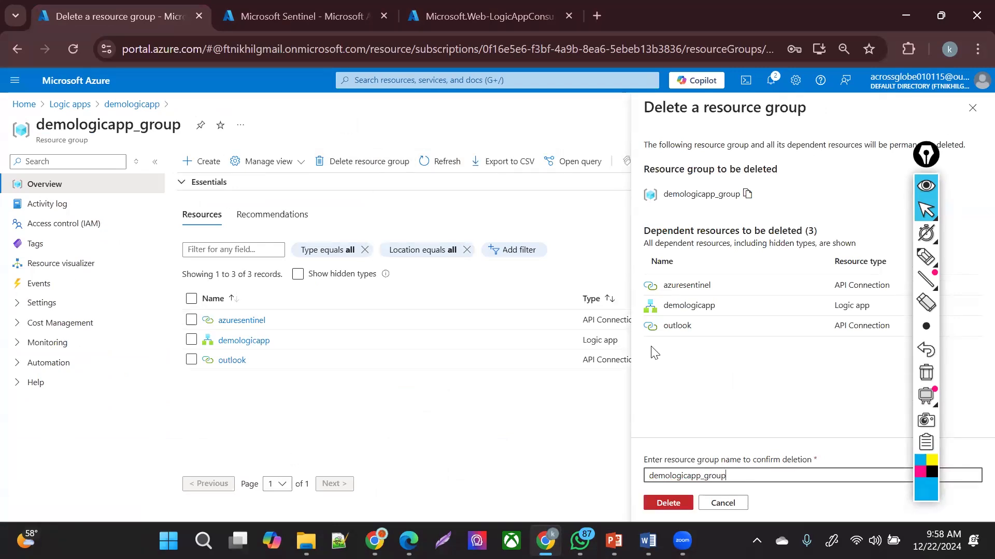
left_click(683, 506)
left_click(813, 365)
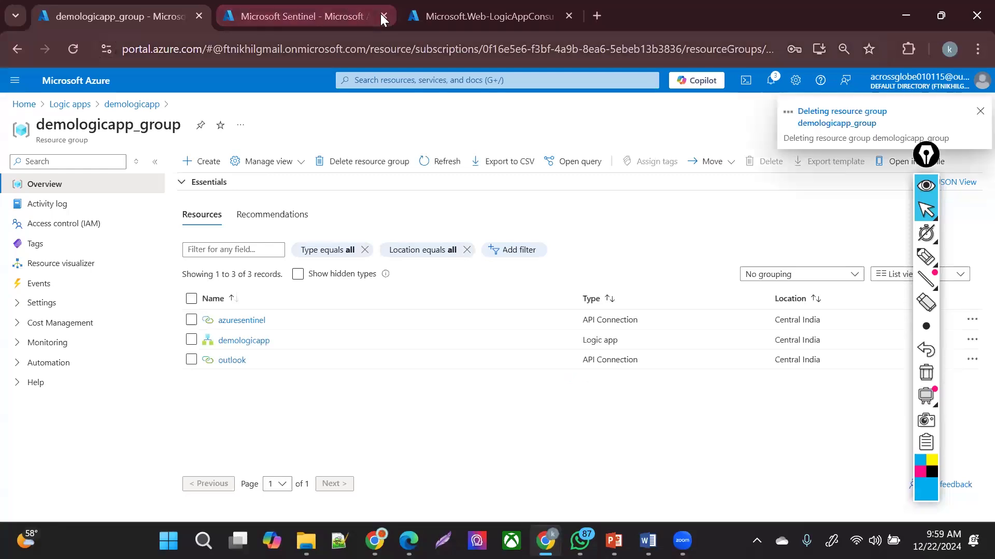
key("g+slash")
- Open the newly deployed logicsentine logic app in the Logic app designer
left_click(306, 13)
left_click(135, 4)
left_click(263, 8)
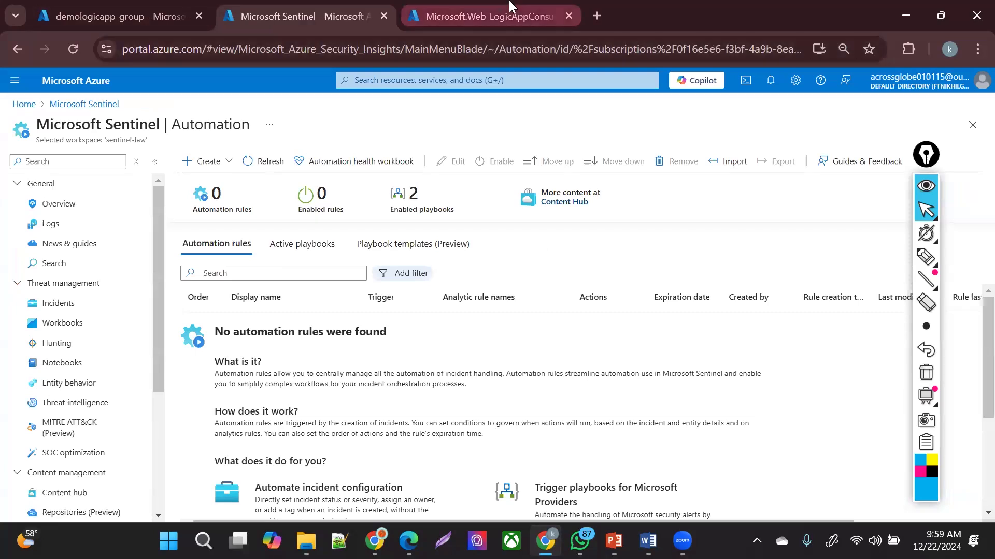
left_click(487, 16)
left_click(258, 332)
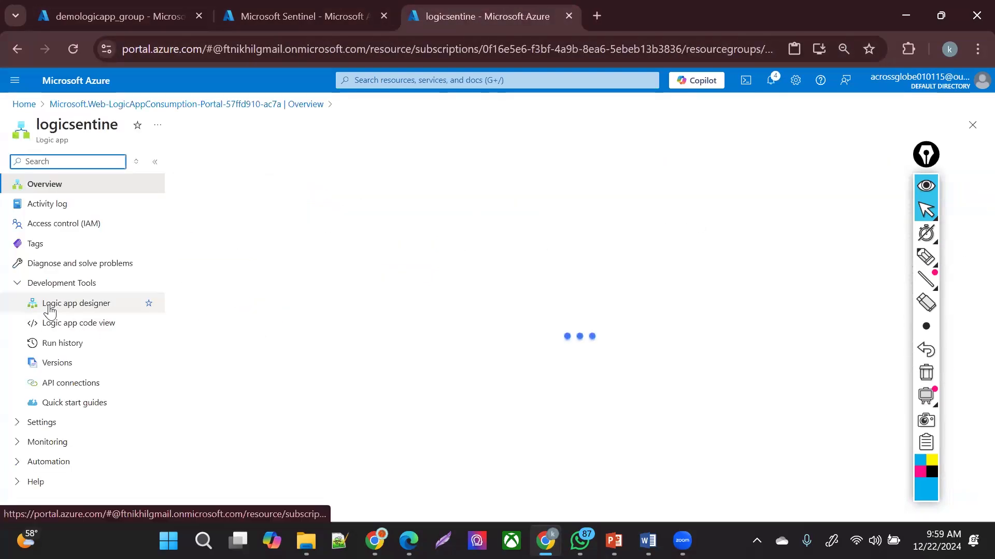
left_click(51, 305)
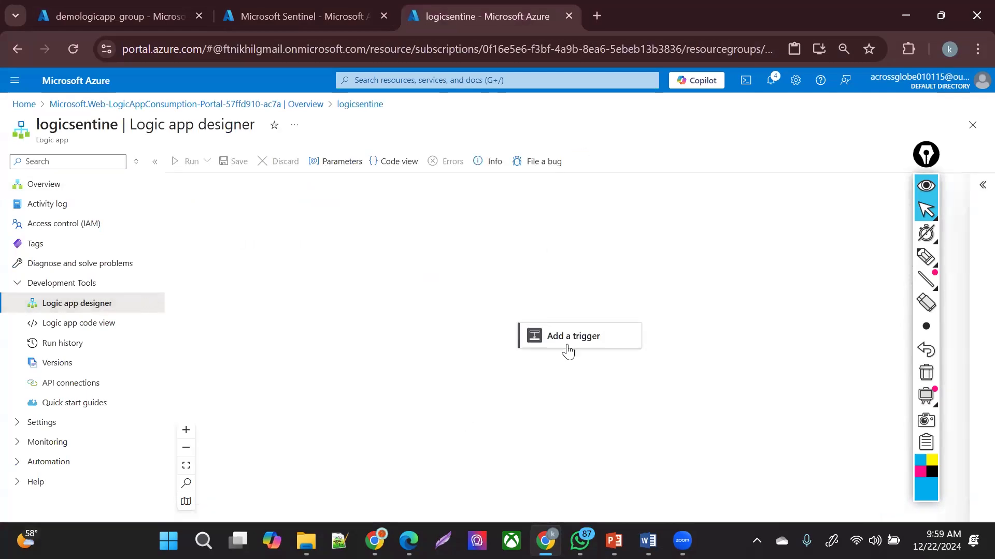
- Add the Microsoft Sentinel incident trigger and sign in for its connection
left_click(585, 335)
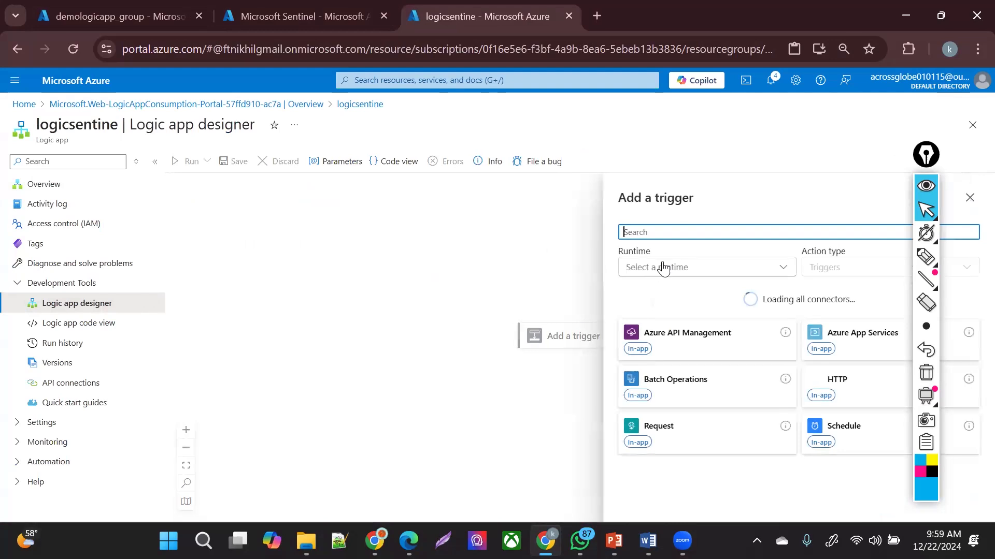
type("sentine")
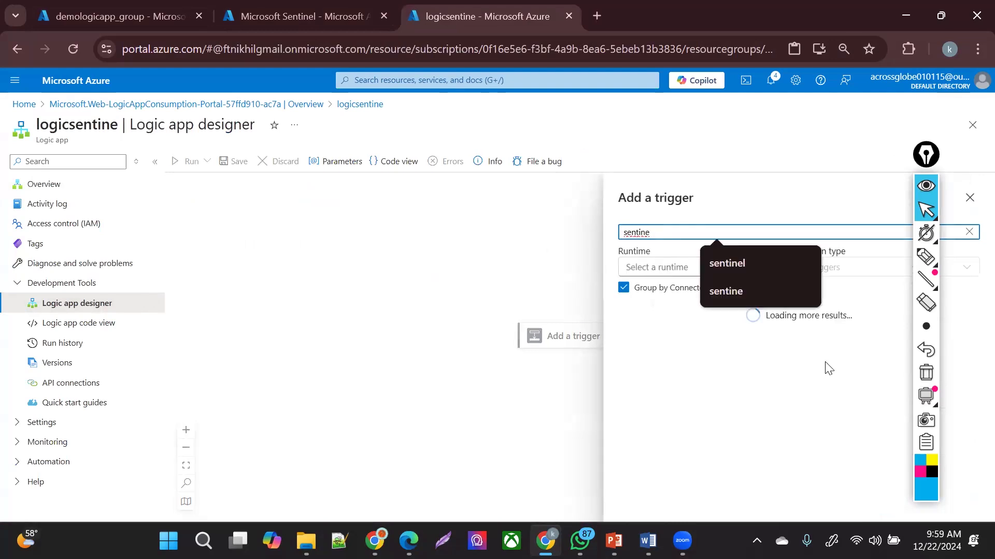
left_click(729, 263)
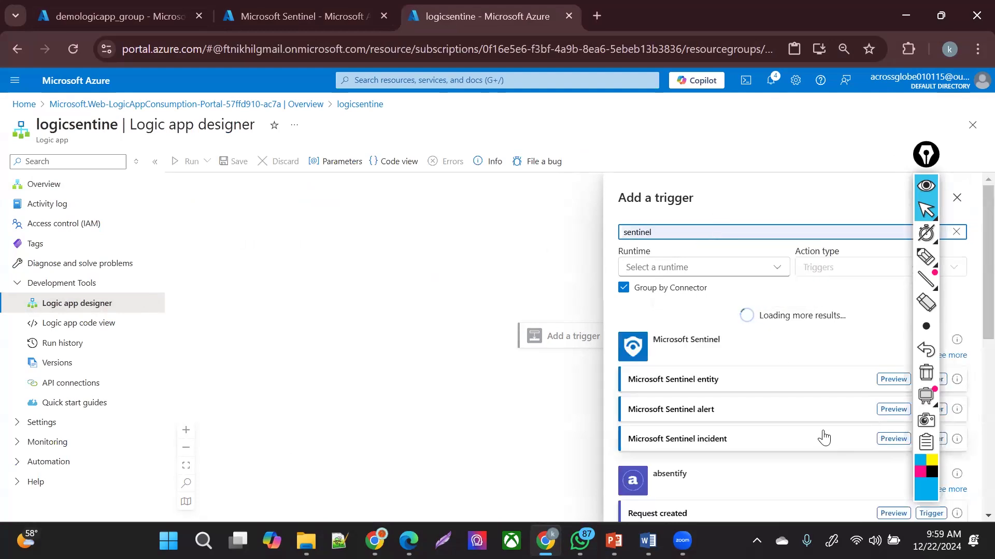
left_click(854, 446)
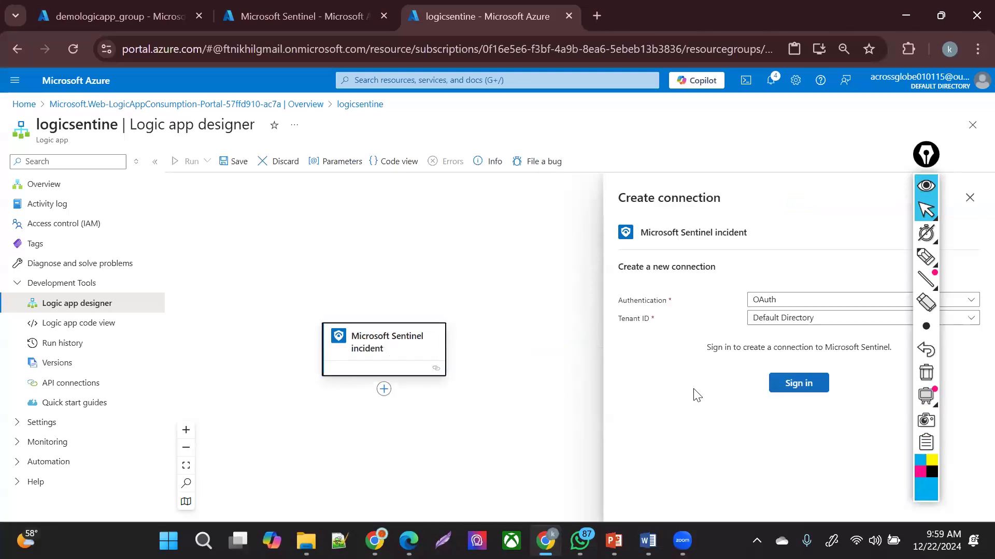
left_click(794, 383)
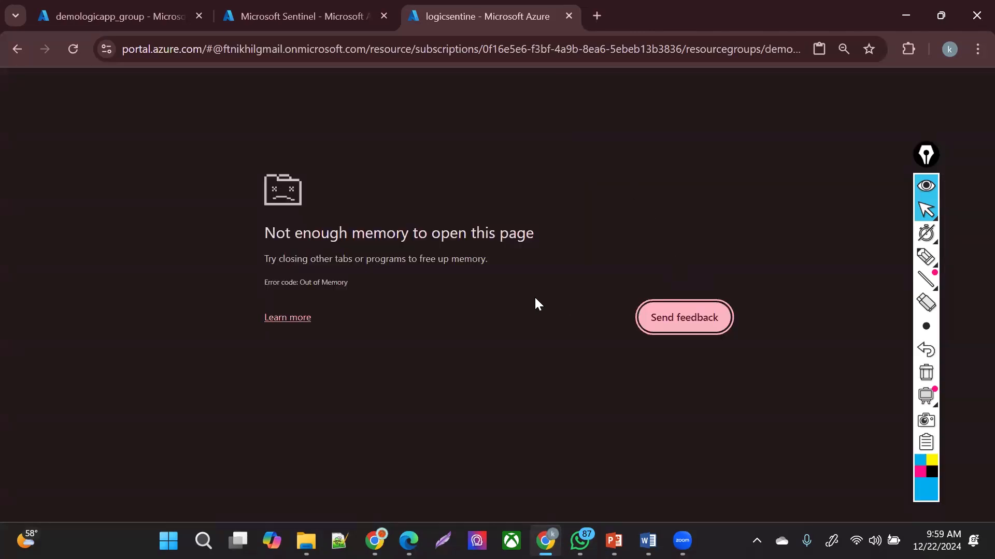
- Close the crash help page and reload the crashed Sentinel and resource group tabs
left_click(299, 318)
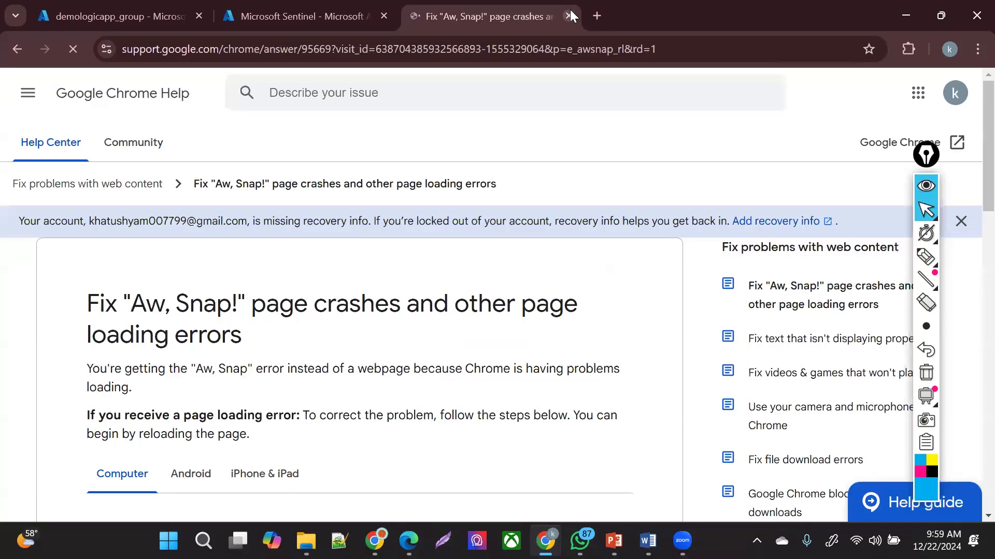
left_click(570, 15)
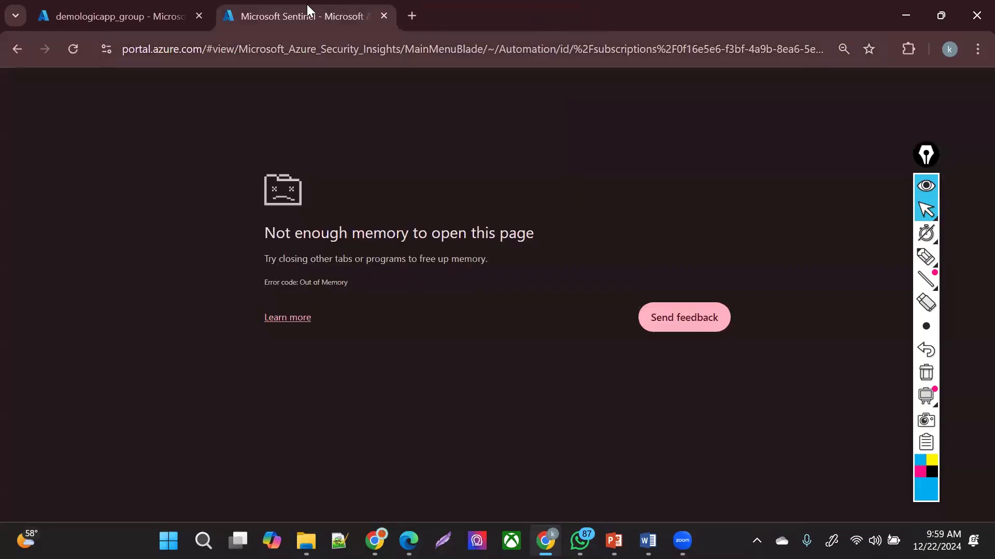
left_click(79, 50)
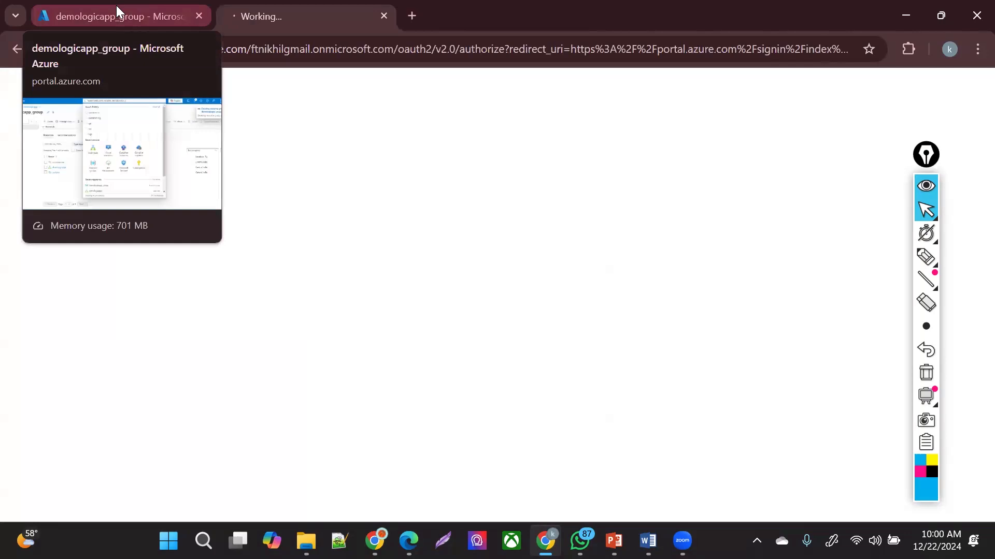
left_click(116, 7)
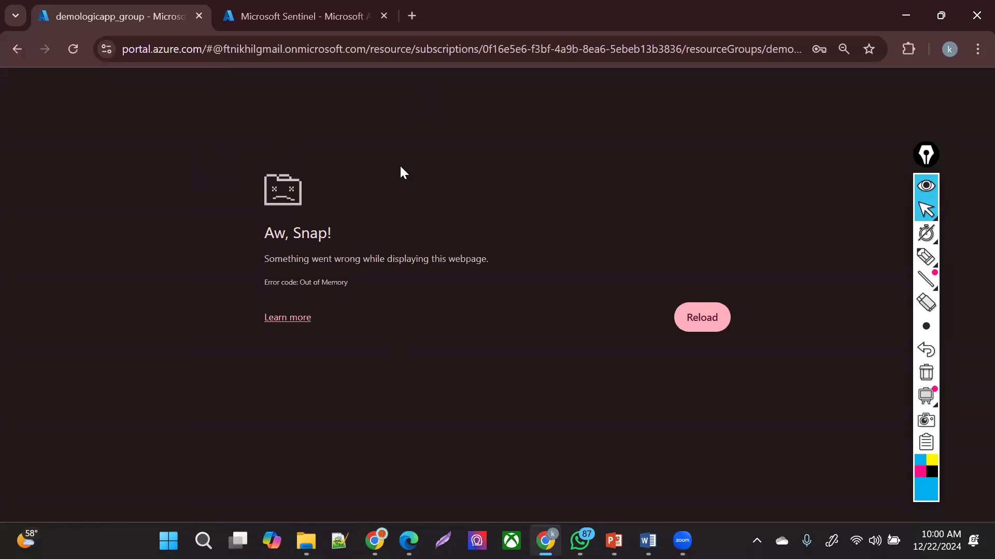
key("ctrl+Tab")
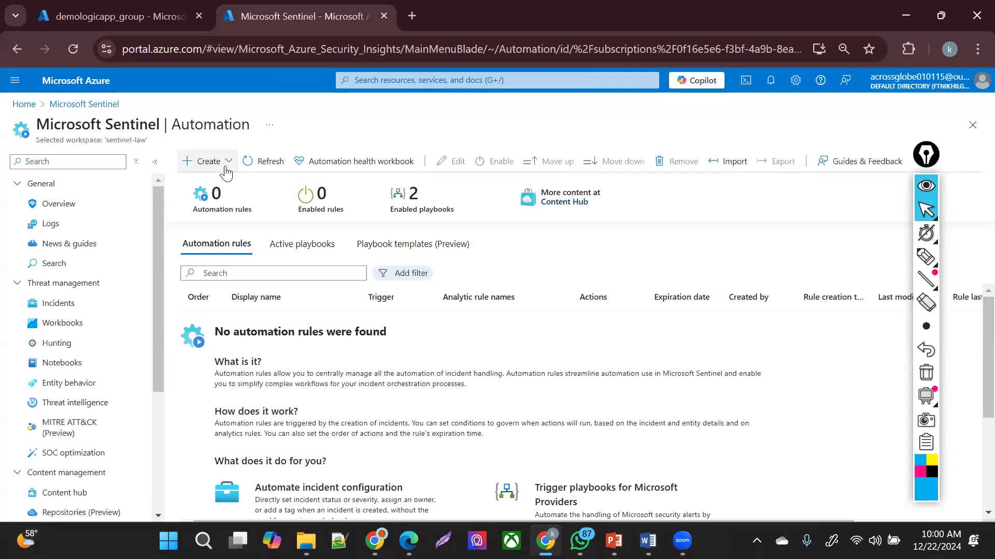
left_click(162, 12)
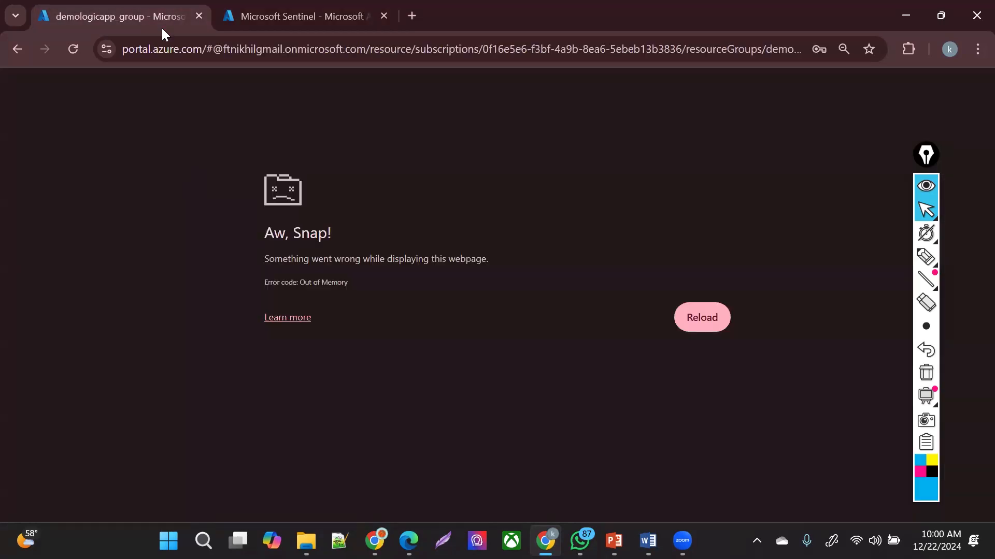
left_click(76, 52)
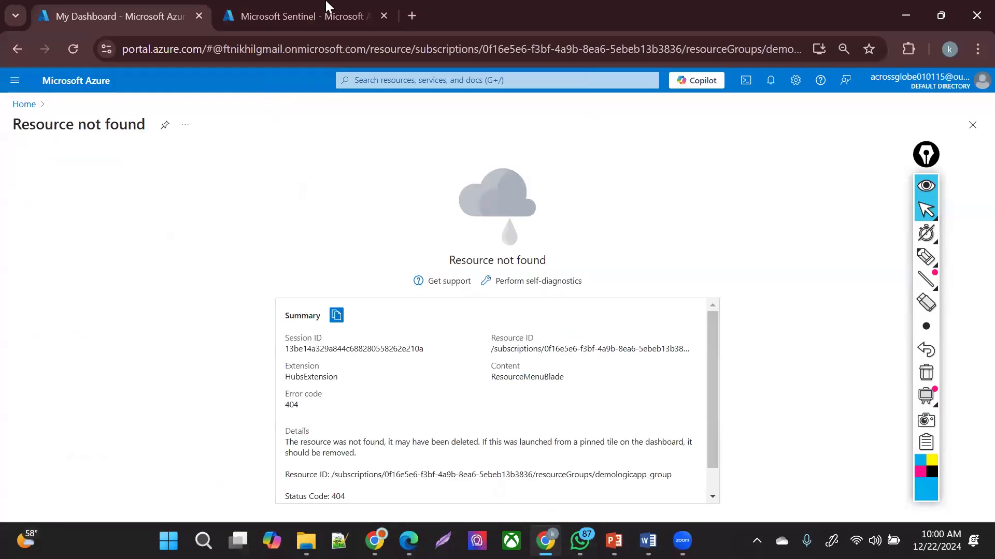
- Open logicsentine from the Logic apps list and delete it, pasting its name to confirm
left_click(425, 88)
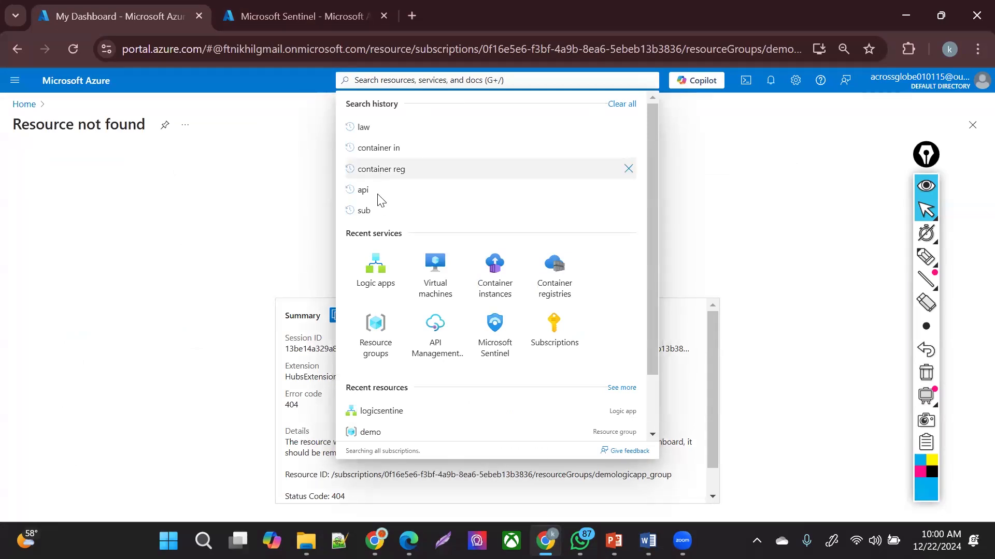
left_click(373, 272)
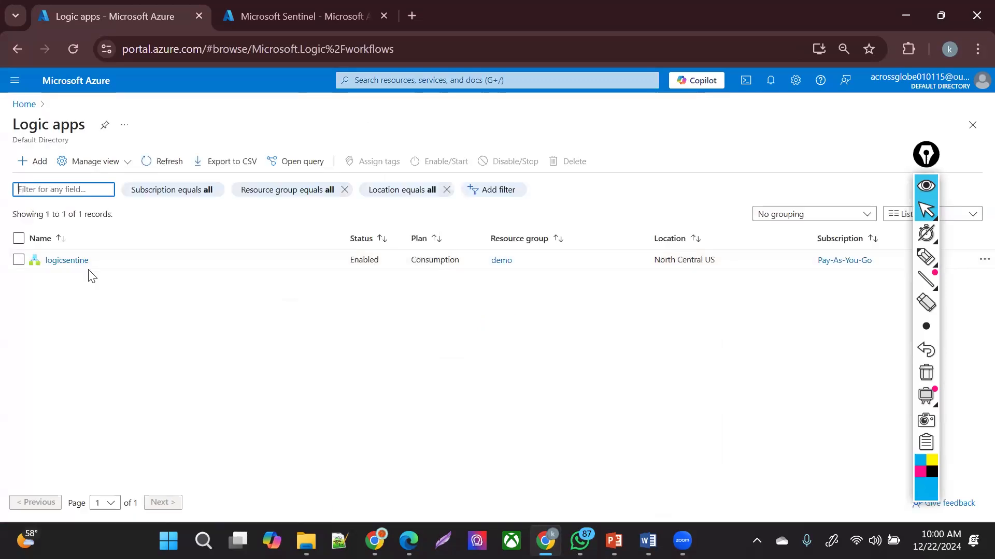
left_click(66, 260)
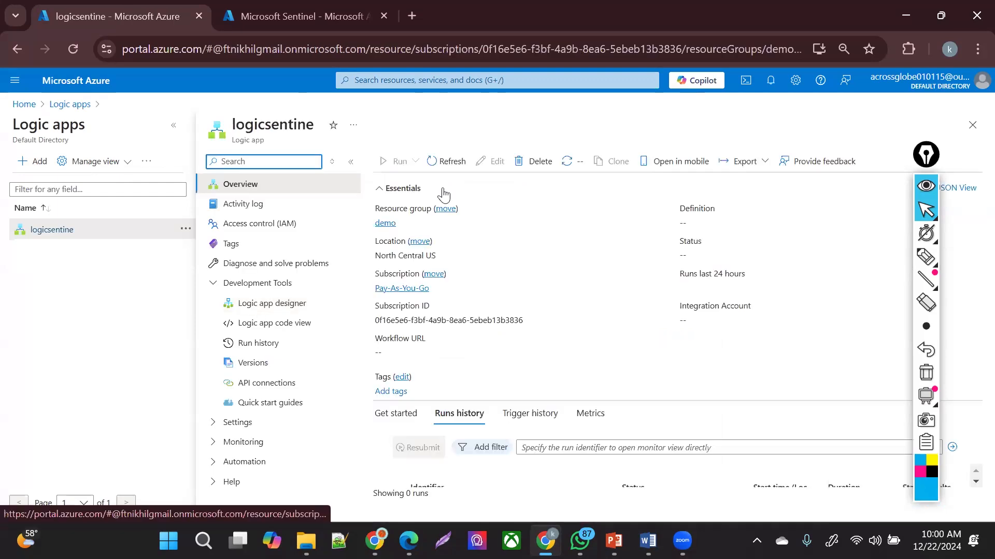
left_click(539, 162)
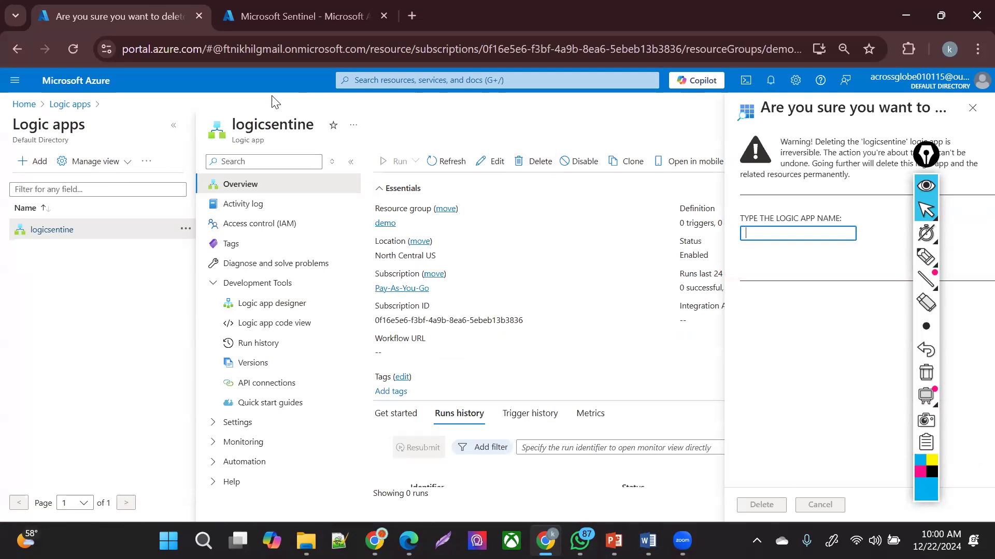
double_click(282, 122)
key("ctrl+c")
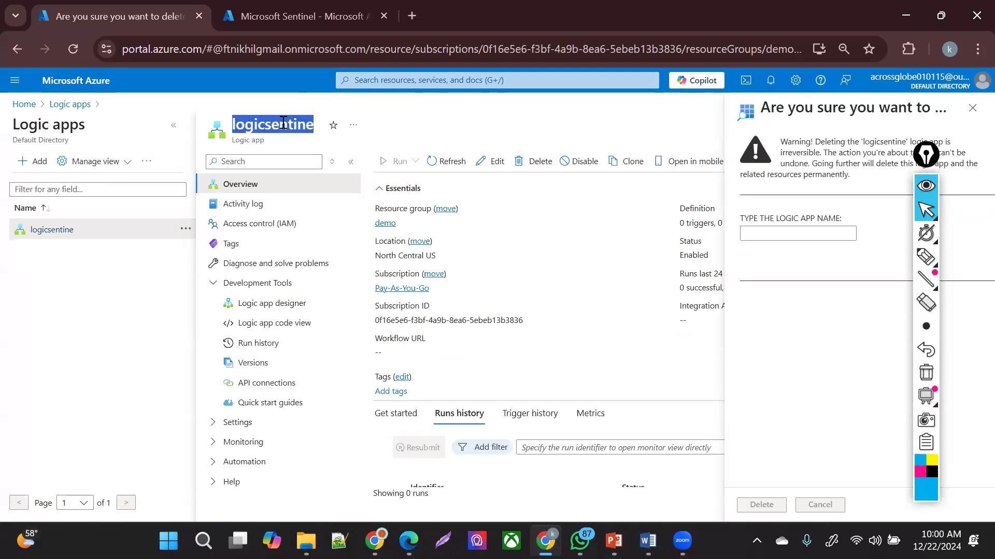
left_click(761, 234)
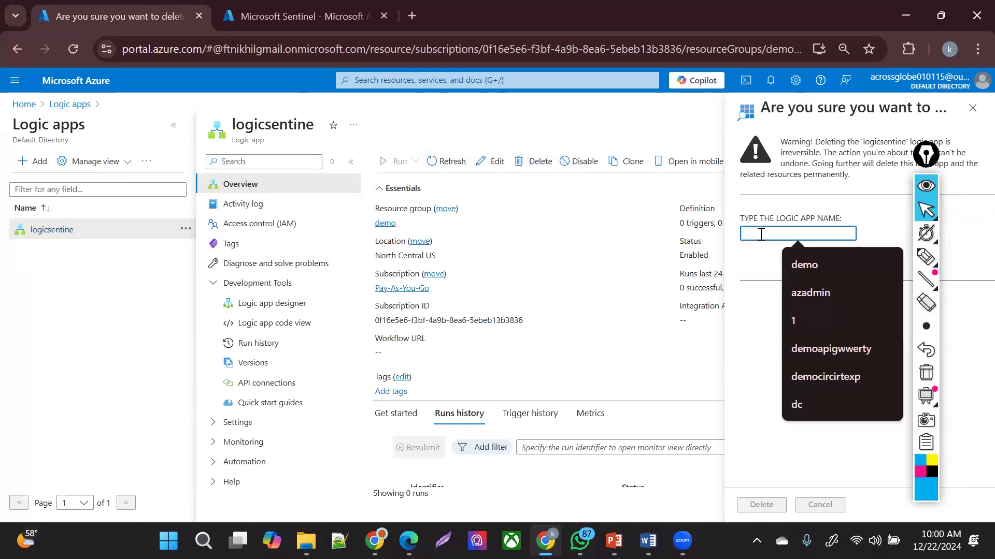
key("ctrl+v")
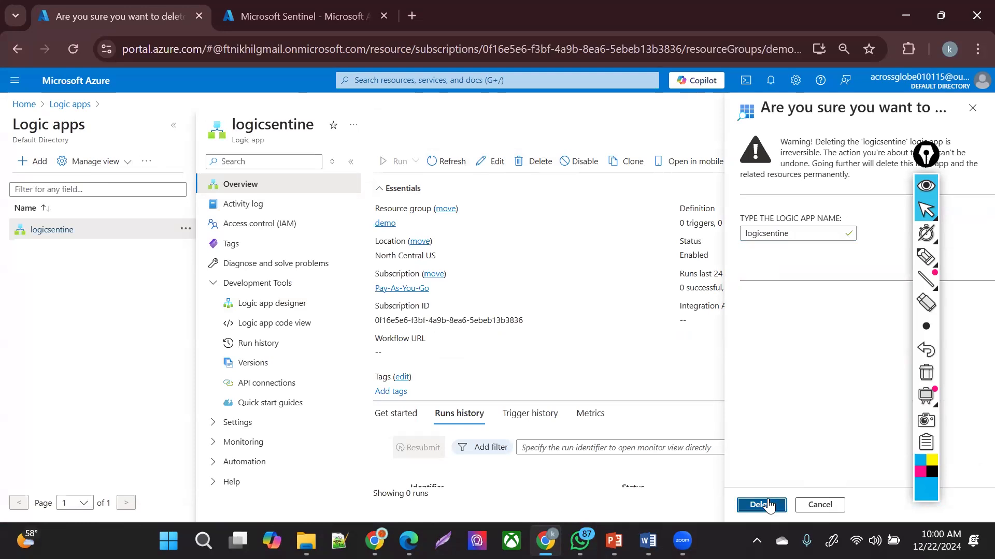
left_click(760, 505)
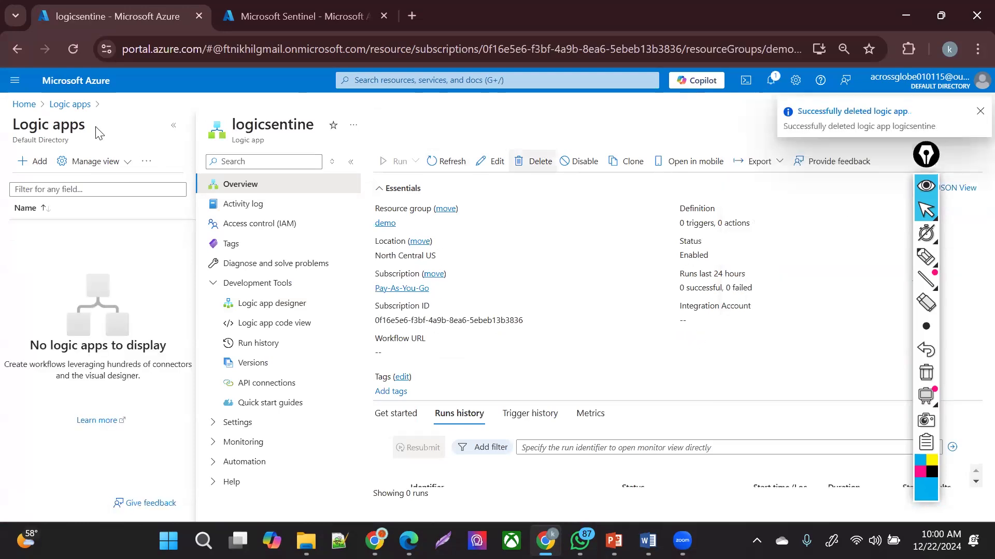
- Start a Multi-tenant logic app named sentinellogicapp in the Central India region
left_click(42, 168)
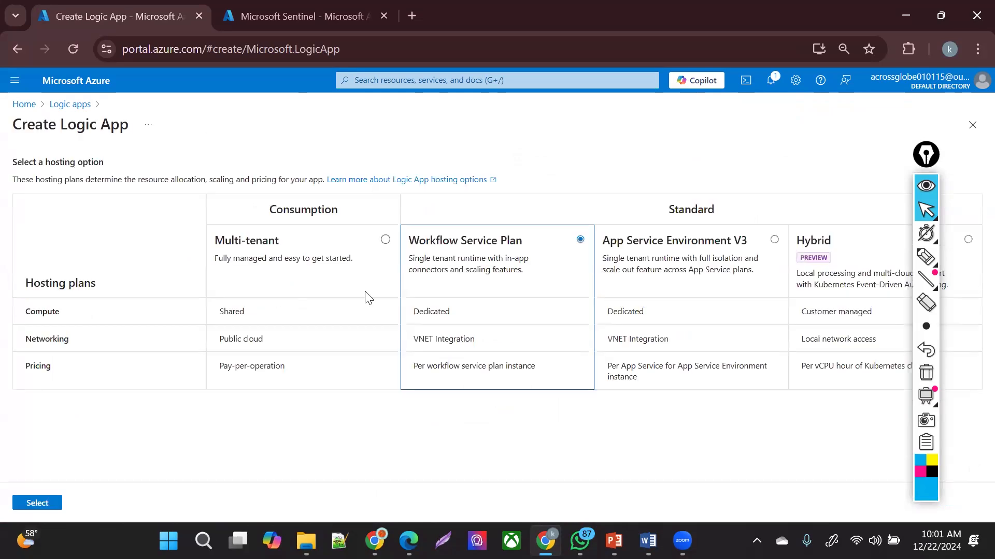
left_click(385, 239)
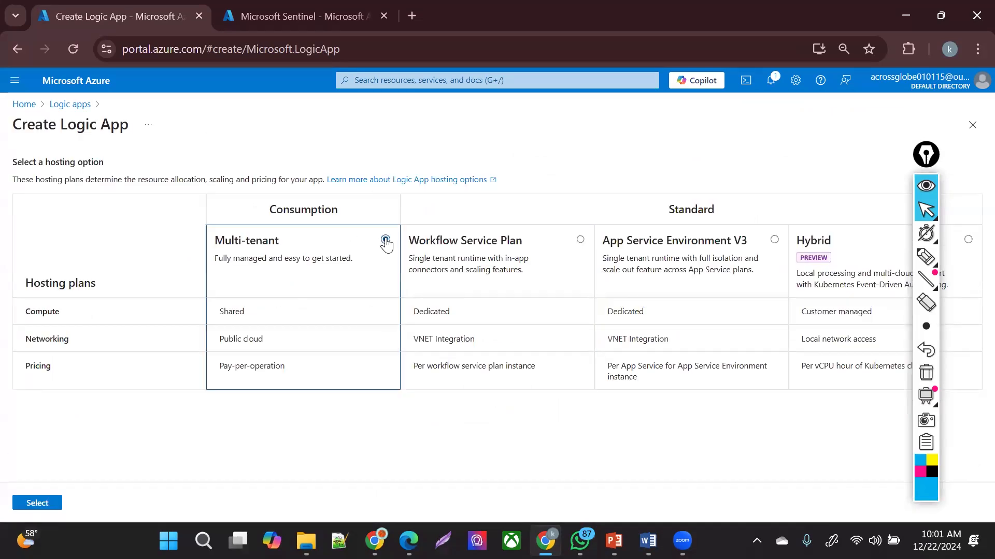
left_click(49, 504)
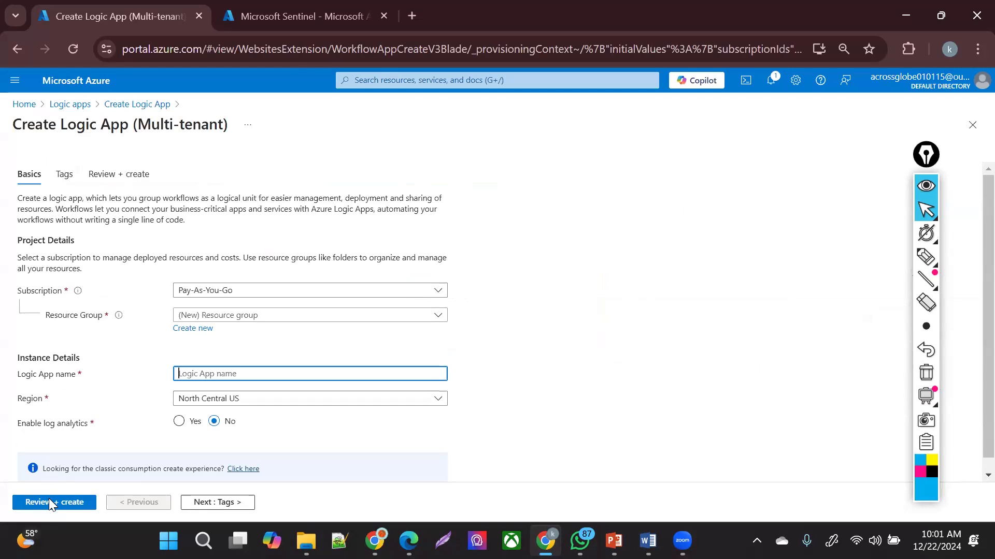
type("sentinel")
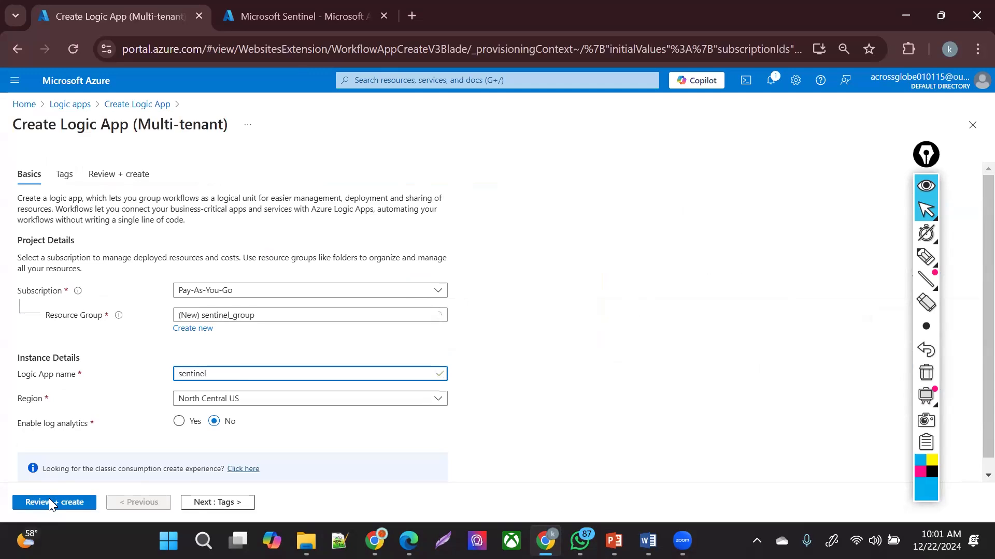
type("logicapp")
left_click(259, 399)
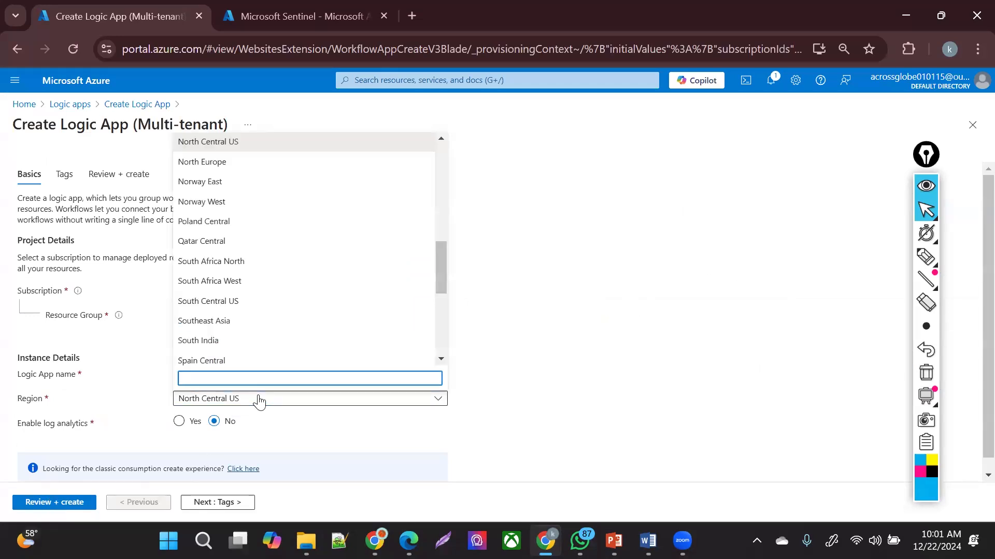
type("centr")
left_click(235, 181)
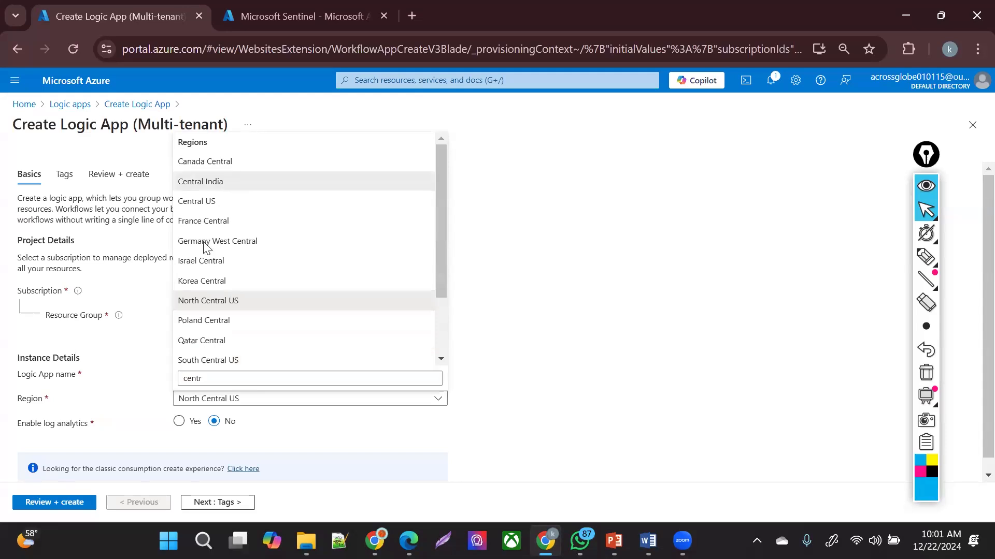
- Enable log analytics to the sentinel-law workspace, then review and create the app
left_click(179, 421)
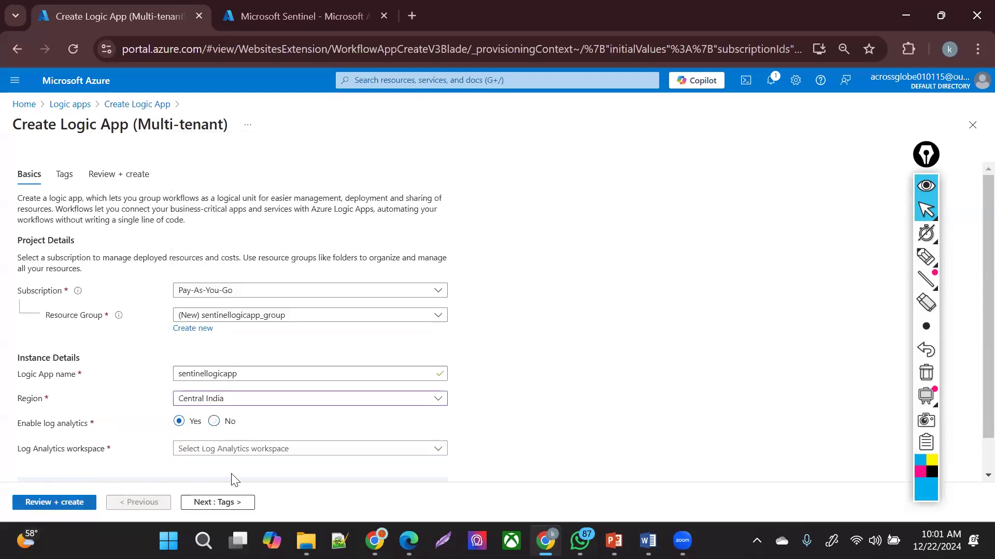
left_click(265, 449)
left_click(254, 490)
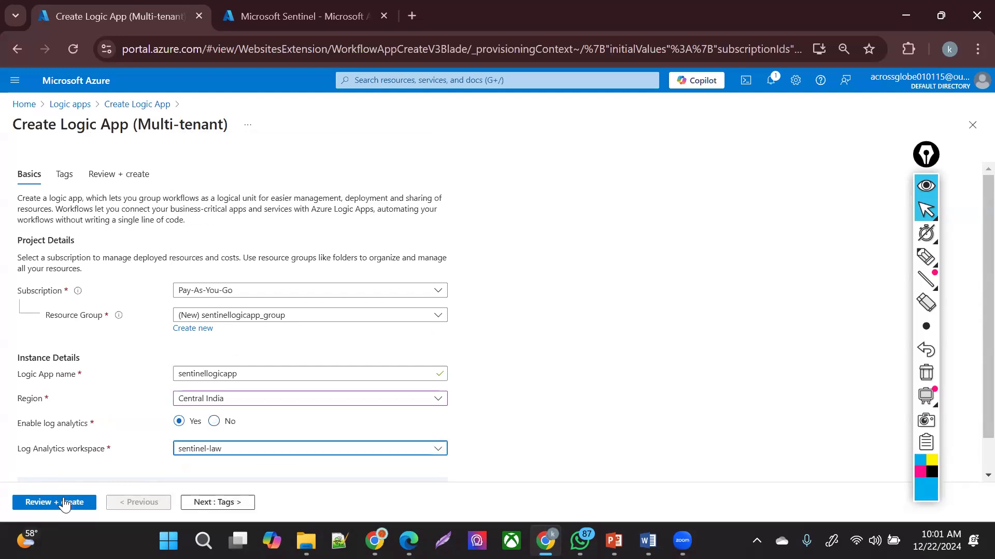
left_click(61, 503)
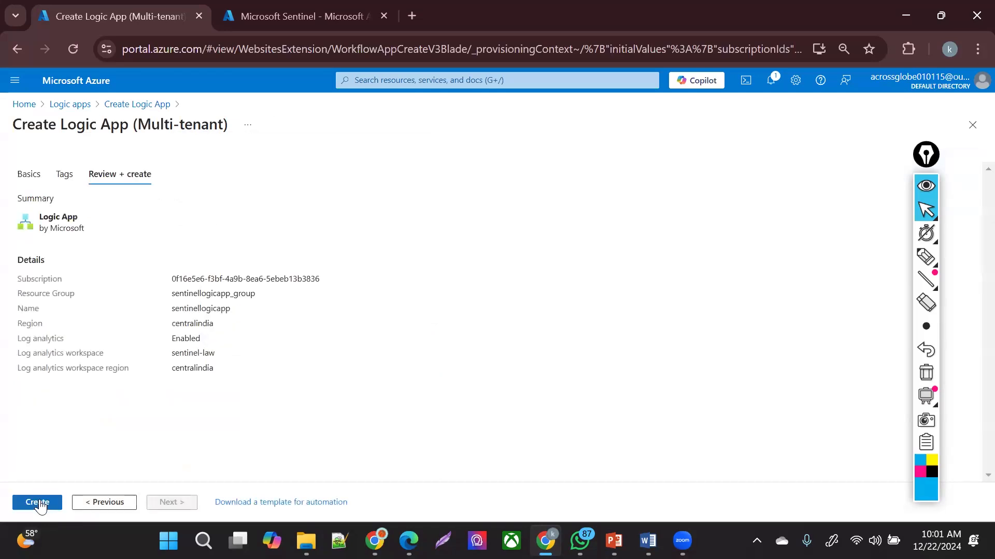
left_click(39, 499)
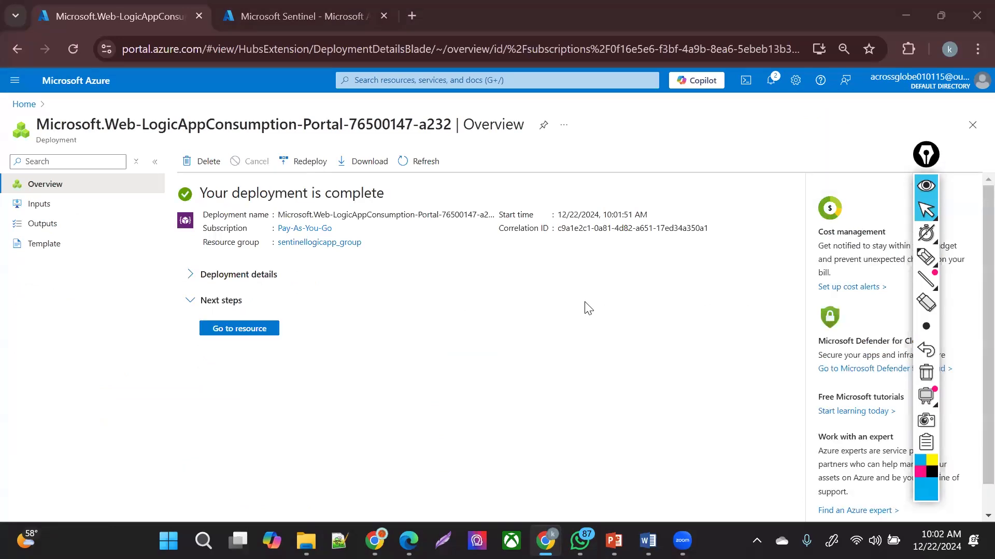
- Open the deployed sentinellogicapp logic app's overview once the deployment finishes
left_click(246, 334)
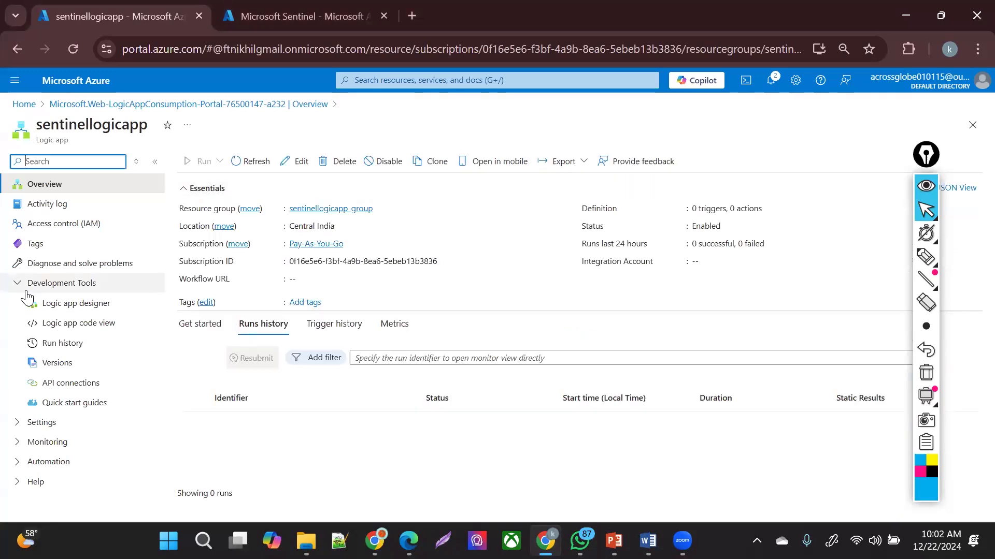
- In the sentinellogicapp designer, add the Microsoft Sentinel incident trigger and sign in to its connection
left_click(68, 304)
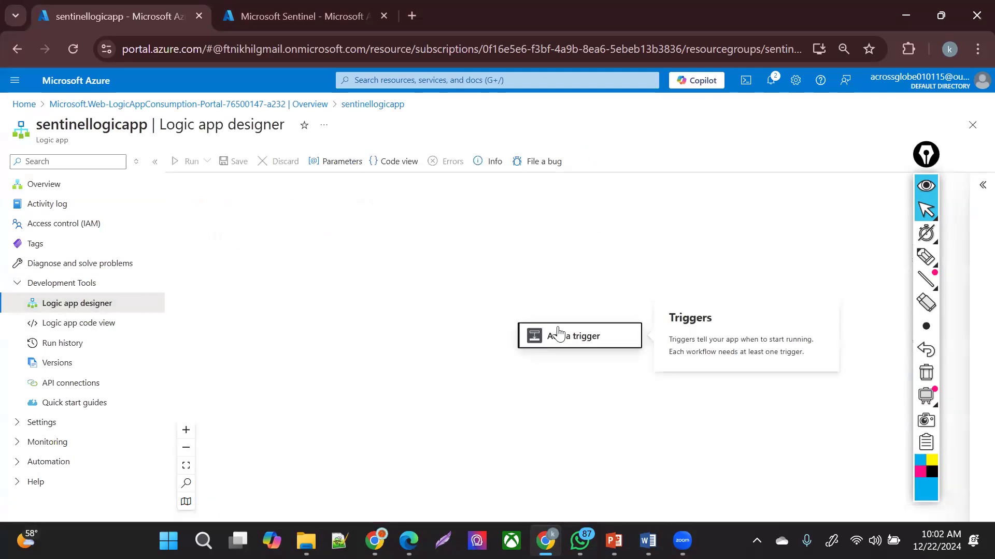
left_click(555, 335)
type("sentinel")
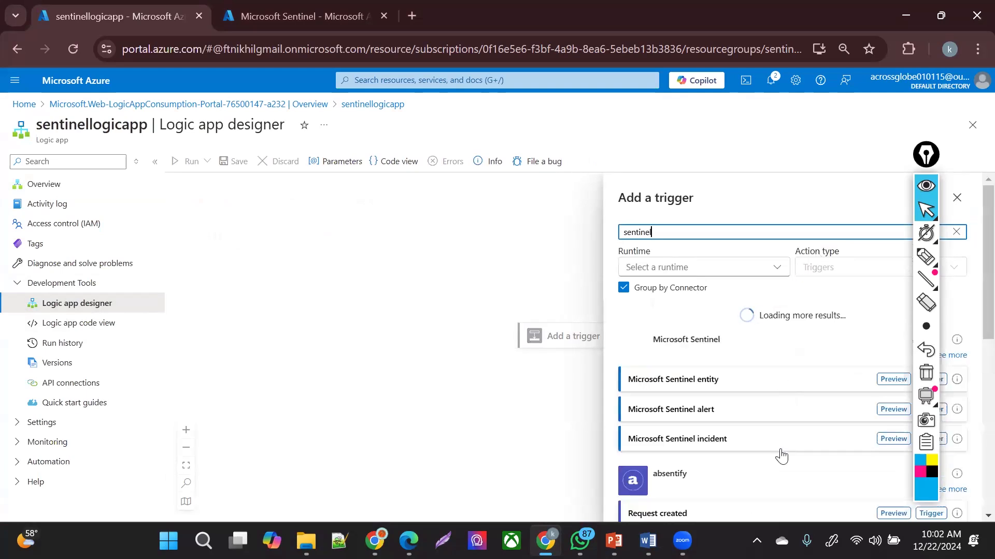
left_click(825, 437)
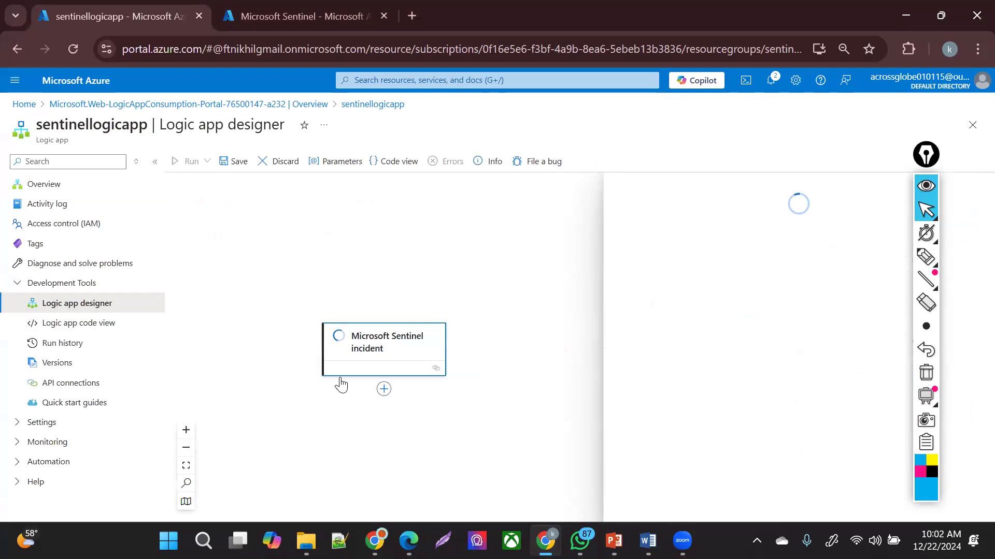
left_click(795, 383)
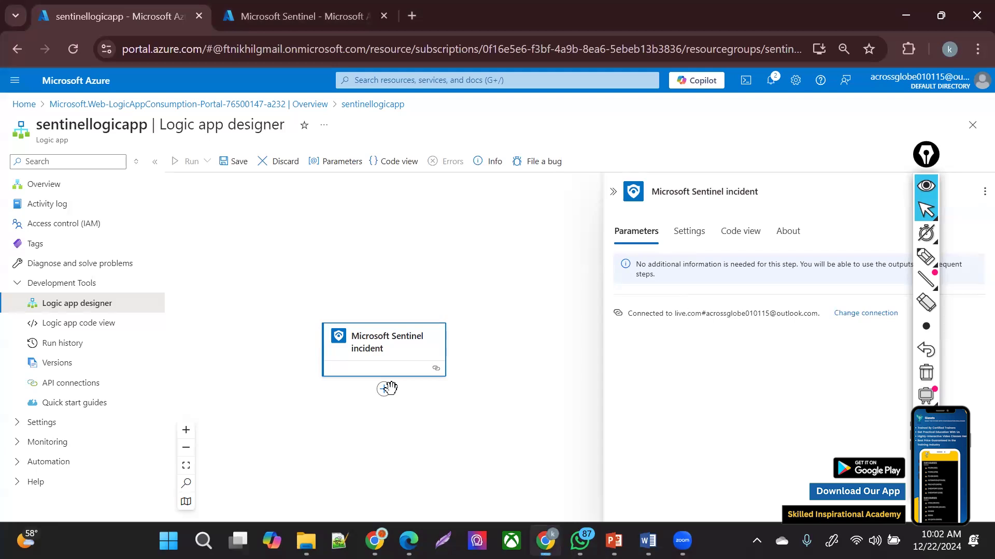
- Add a Compose action after the Sentinel incident trigger
left_click(385, 389)
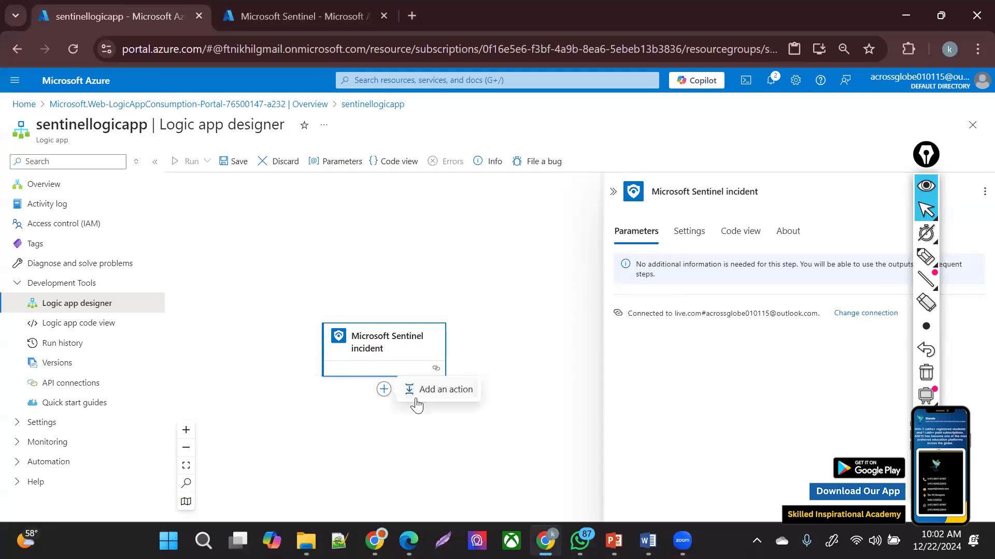
left_click(416, 400)
type("compose")
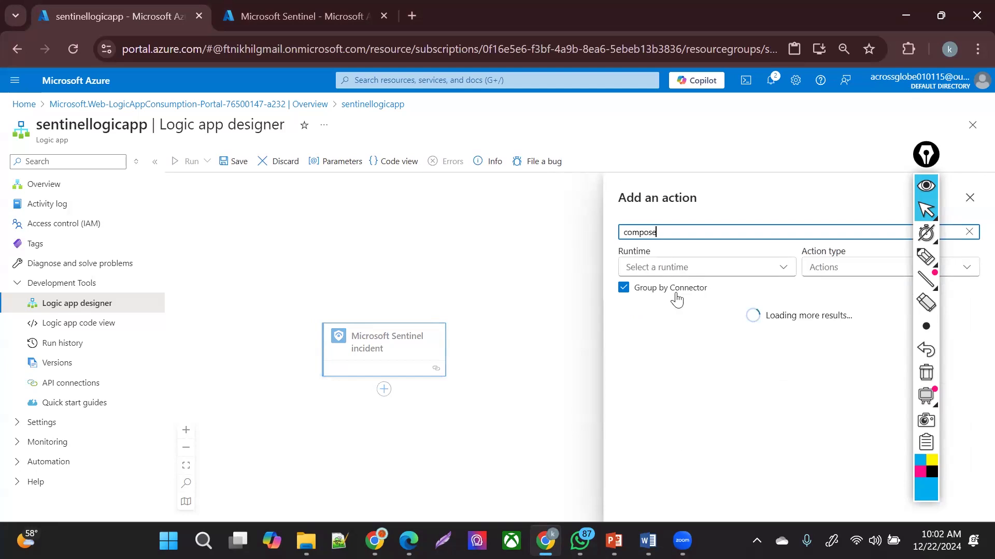
left_click(676, 356)
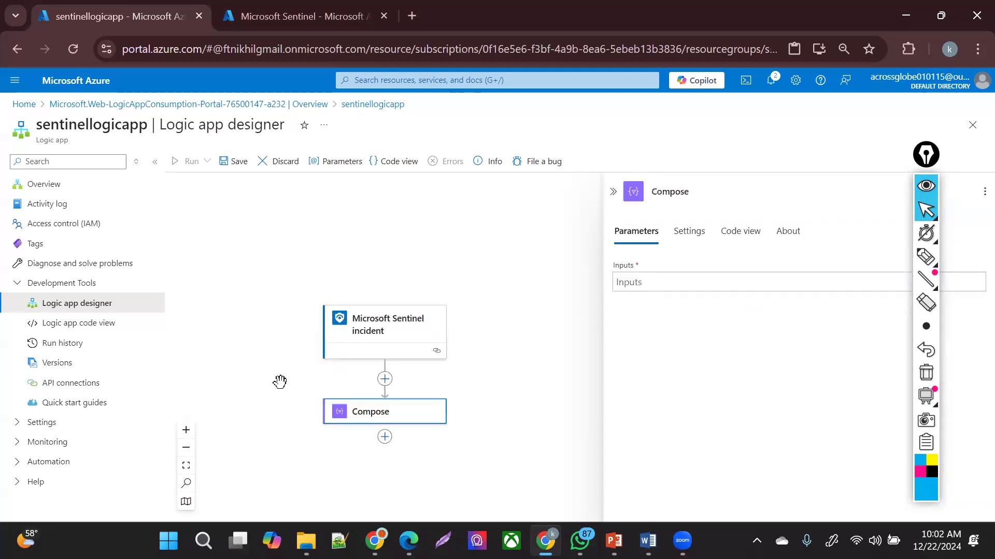
- Set the Compose input to the incident's Alerts dynamic content
left_click(658, 278)
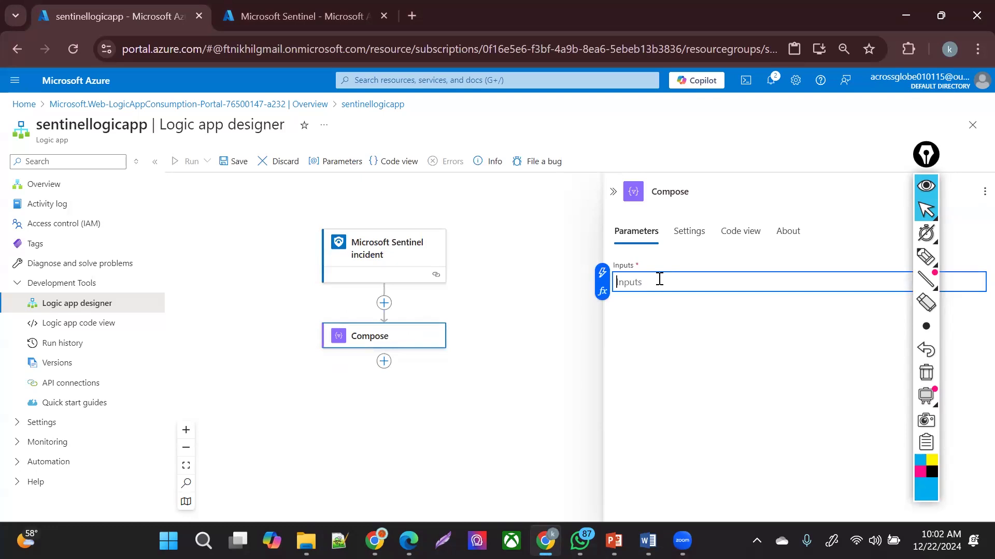
left_click(602, 271)
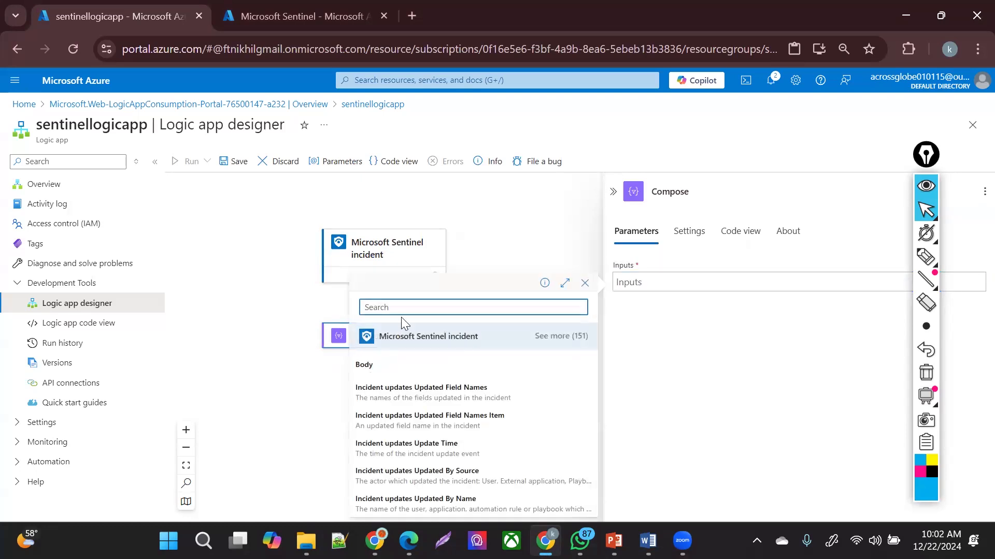
type("alert")
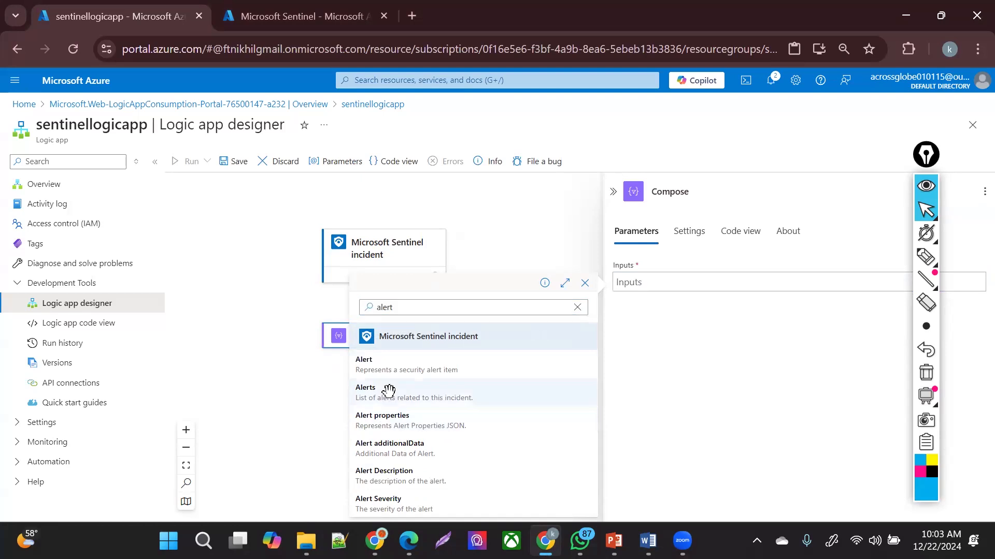
left_click(389, 390)
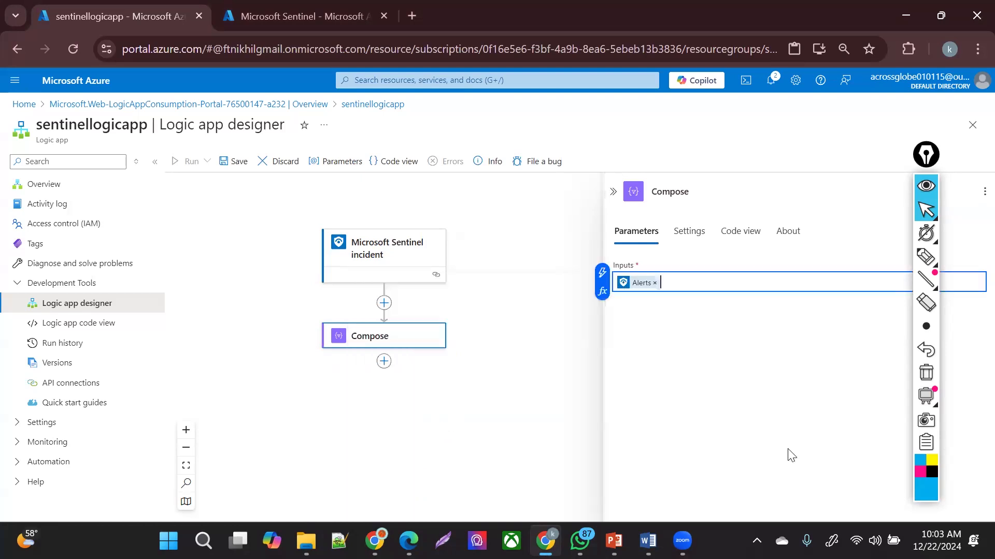
left_click(384, 361)
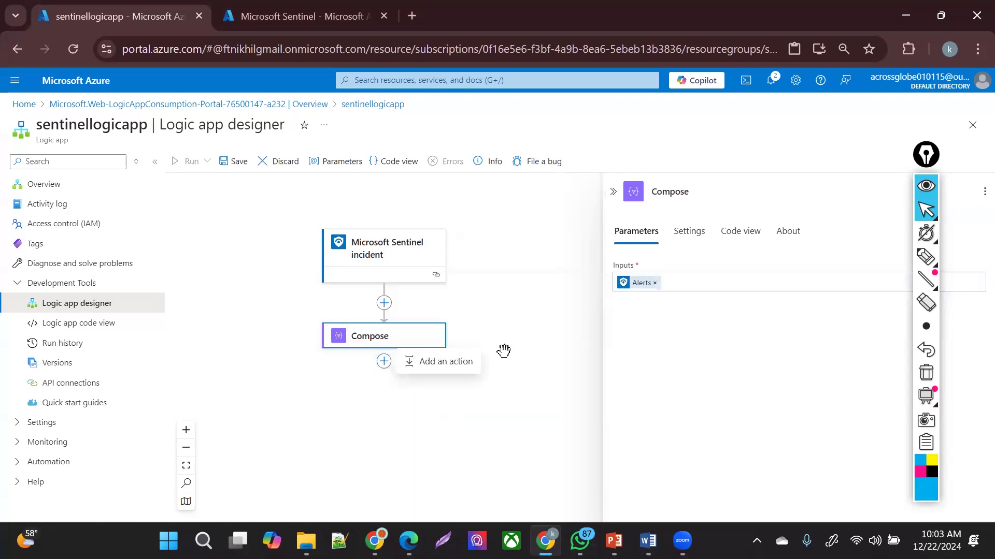
left_click(447, 361)
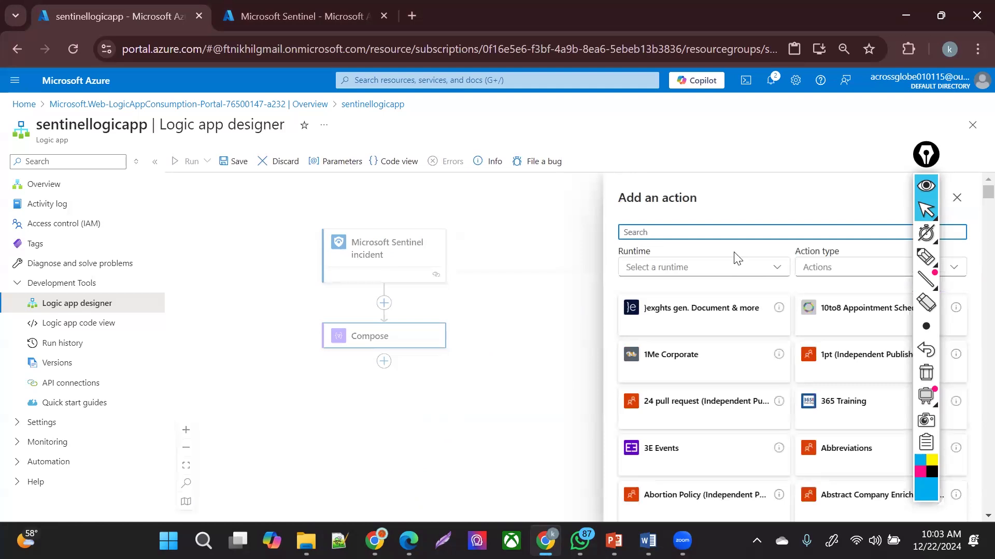
- Add an Outlook.com Send an email (V2) action after Compose and sign in to its connection
type("send an em")
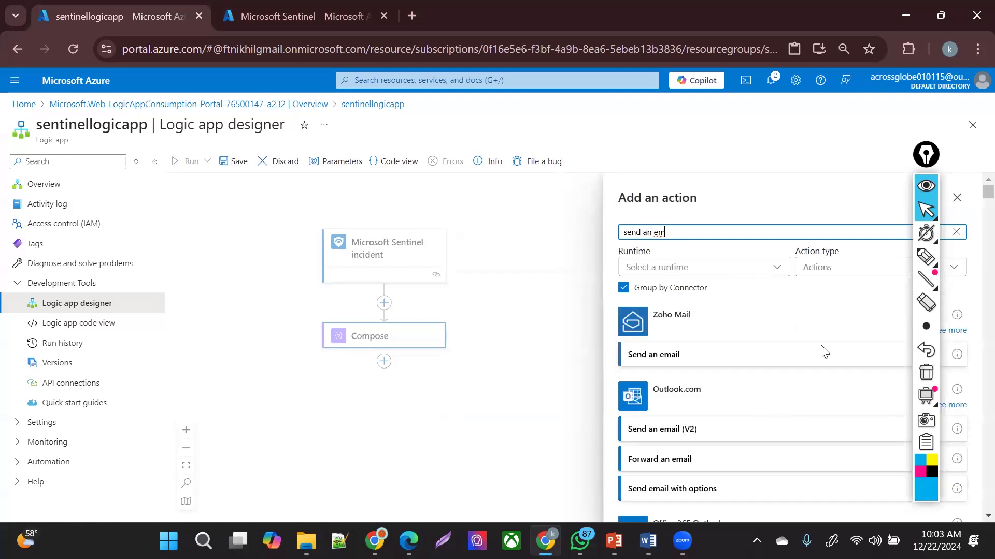
left_click(687, 434)
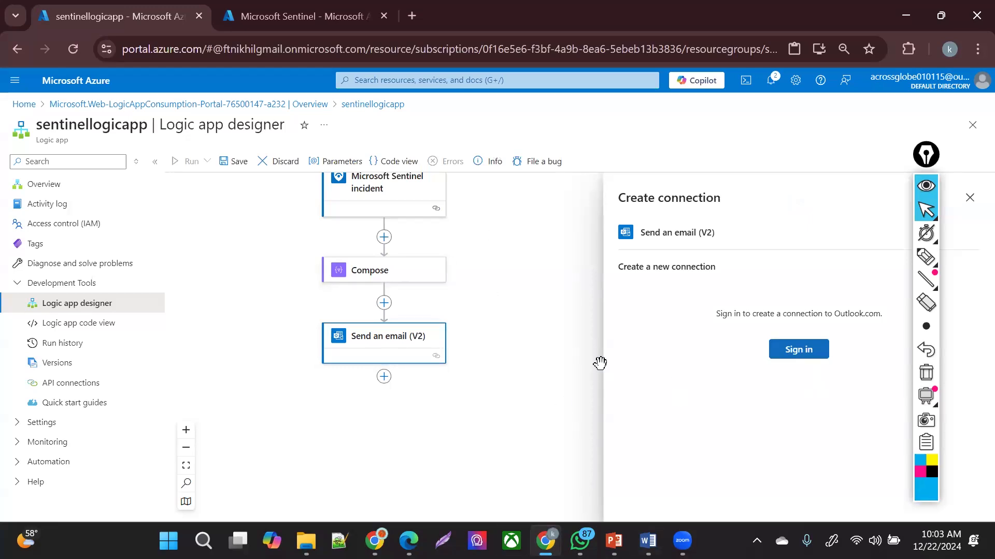
left_click(791, 345)
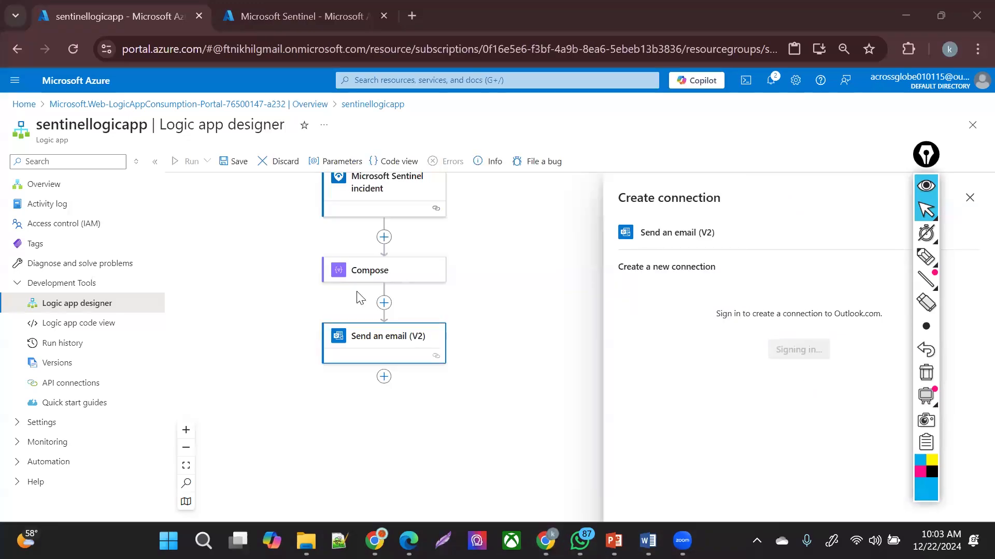
left_click(676, 284)
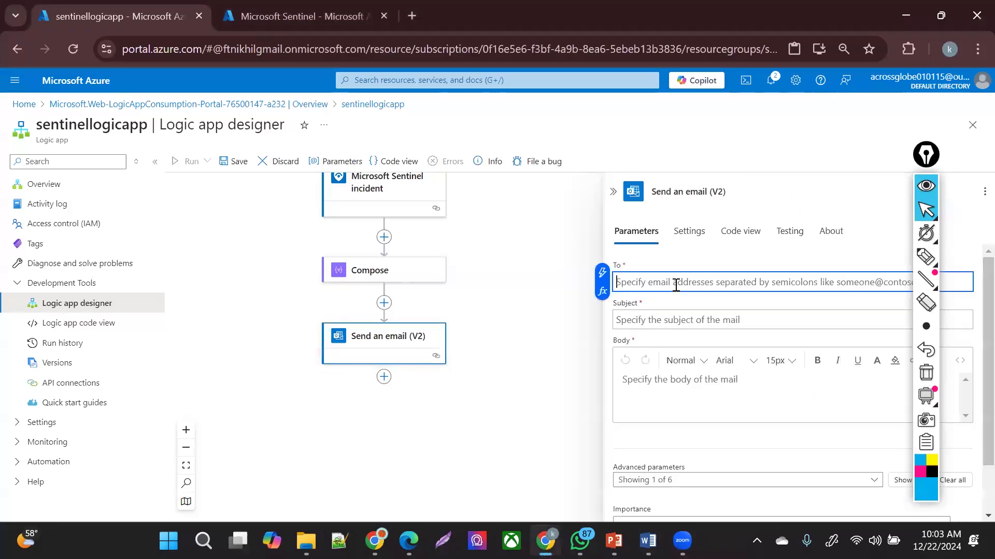
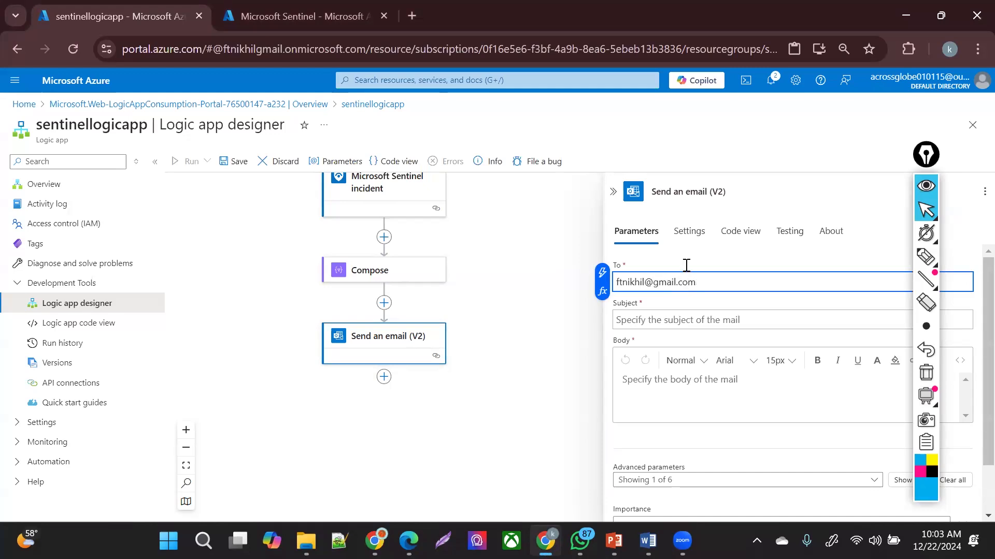
- Address the email to the recipient and set the subject to 'VM INCIDENT TRIGGERED'
left_click(642, 319)
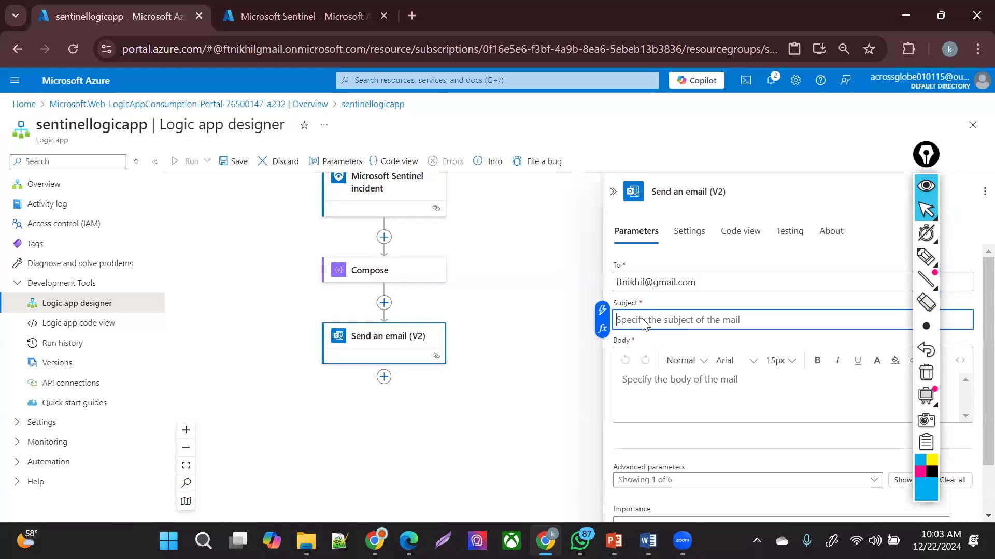
type("VM INCIDENT T")
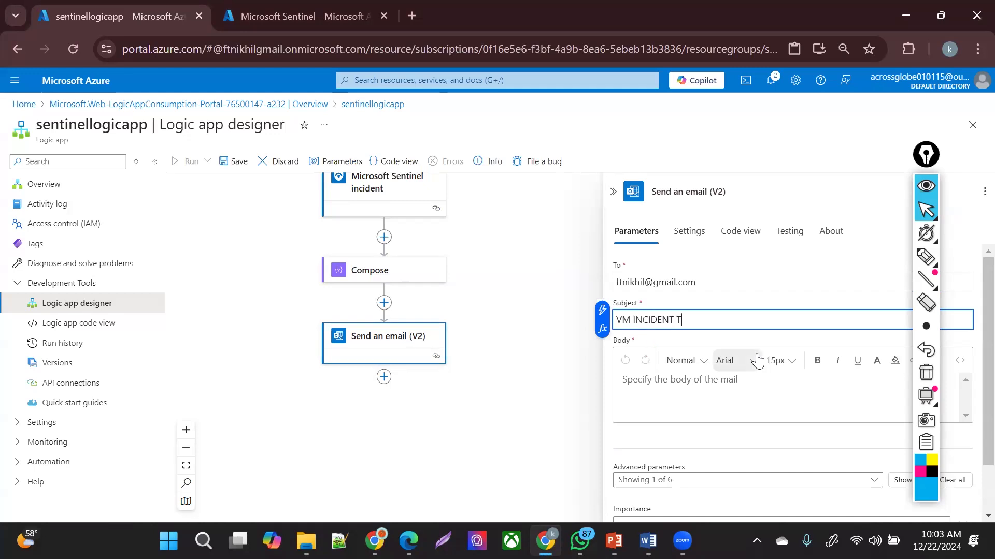
type("D")
- Insert the Compose Outputs as the email body and save the workflow
left_click(721, 406)
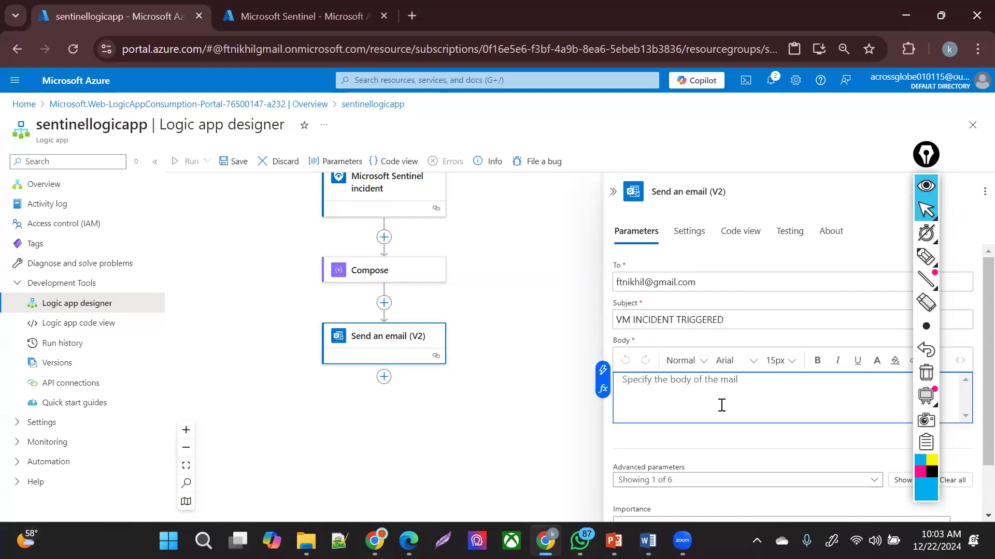
left_click(602, 370)
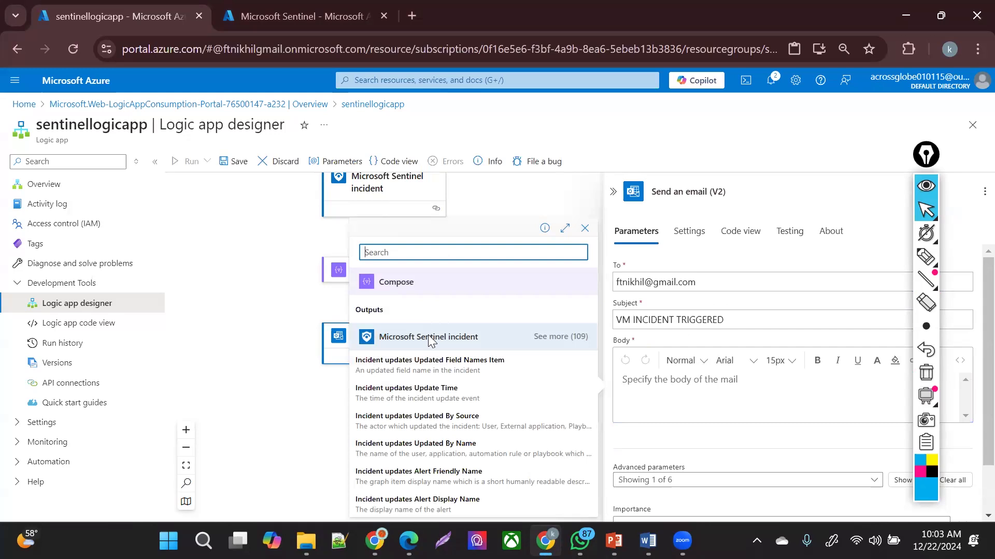
left_click(394, 311)
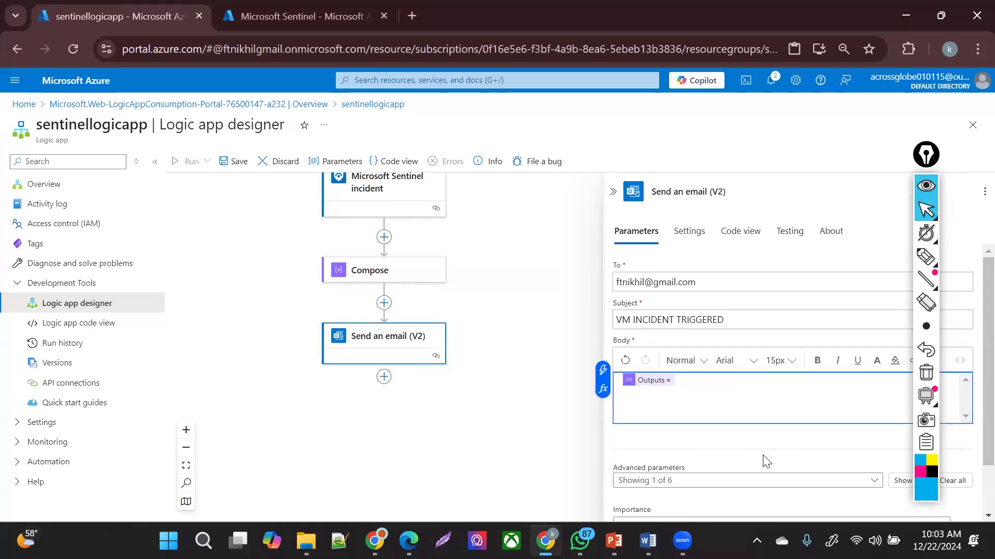
left_click_drag(988, 397, 968, 510)
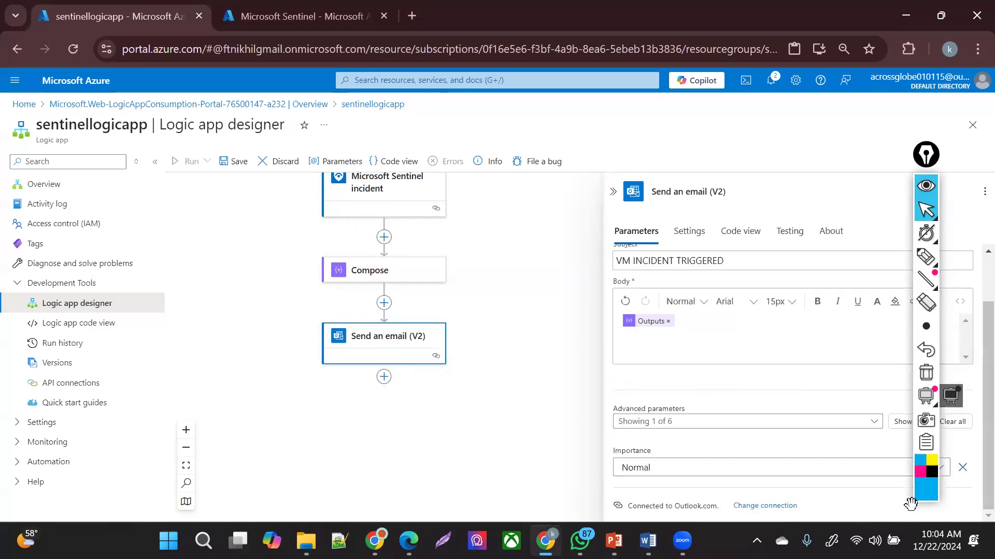
left_click(477, 442)
left_click(235, 161)
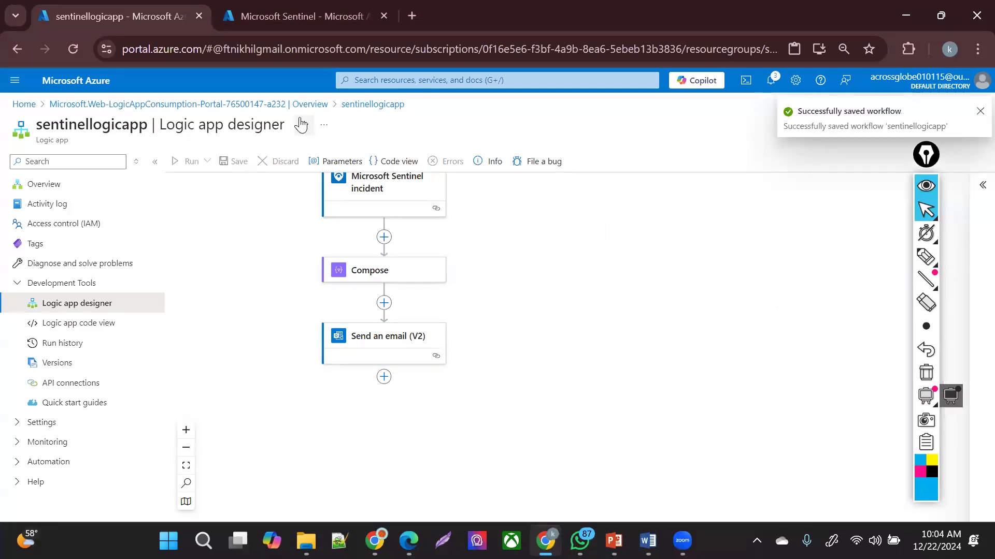
- Switch to the Microsoft Sentinel tab and open its Overview page
left_click(292, 7)
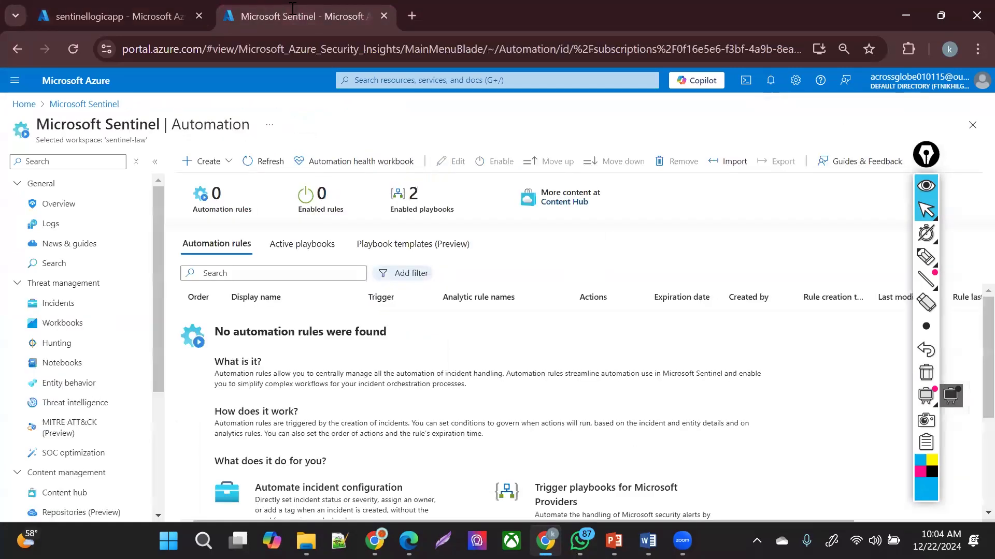
left_click(67, 186)
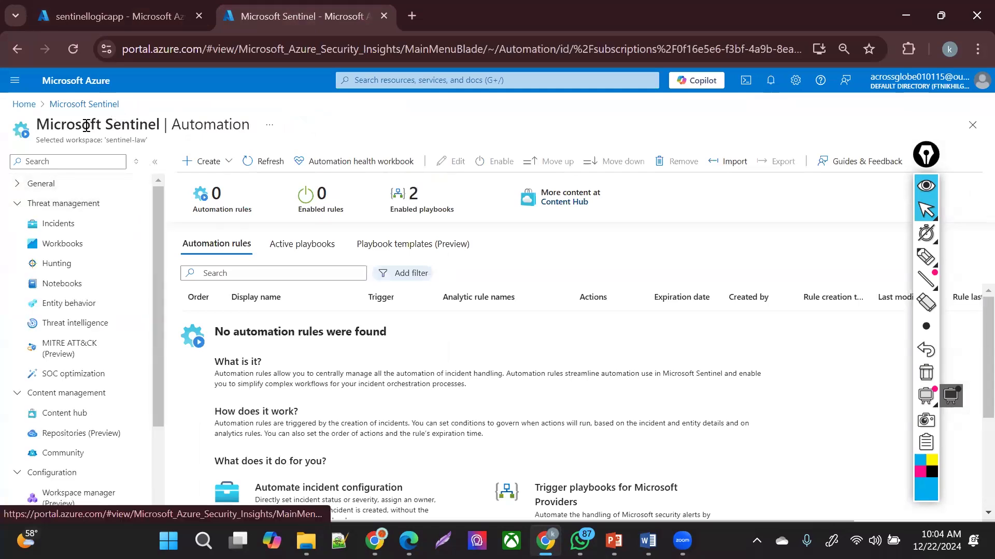
left_click(54, 186)
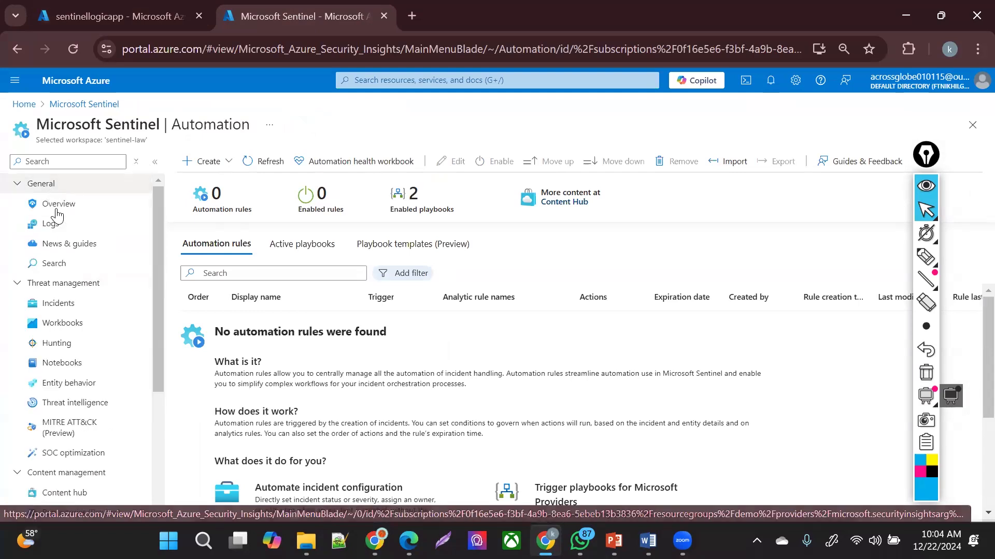
left_click(57, 207)
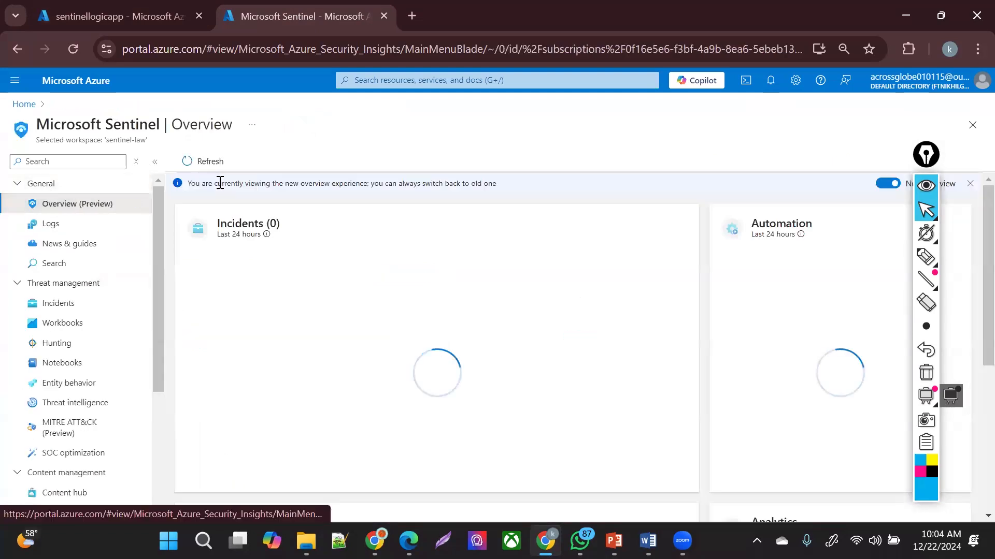
- Go through Resource groups to the demo group's Access control (IAM) page
left_click(12, 84)
left_click(57, 204)
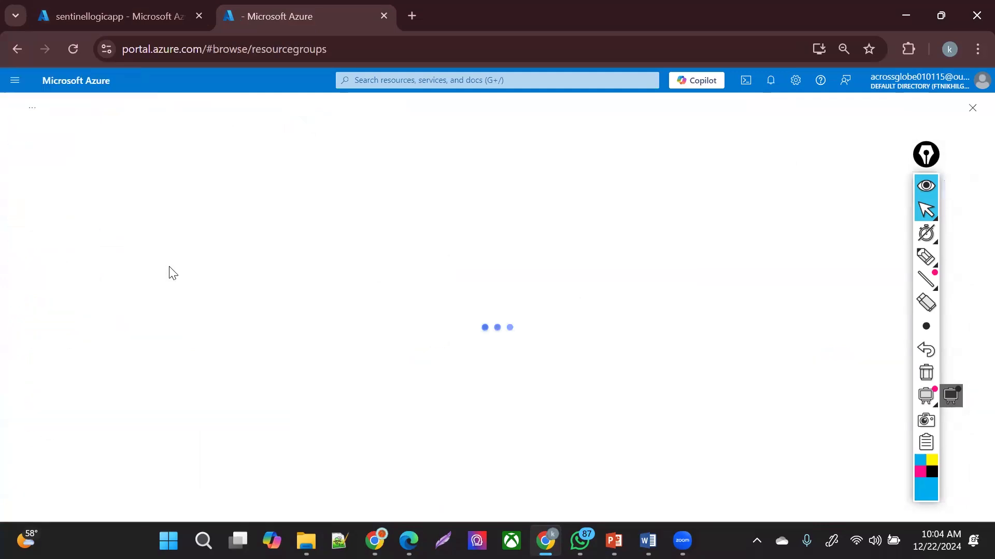
left_click(60, 347)
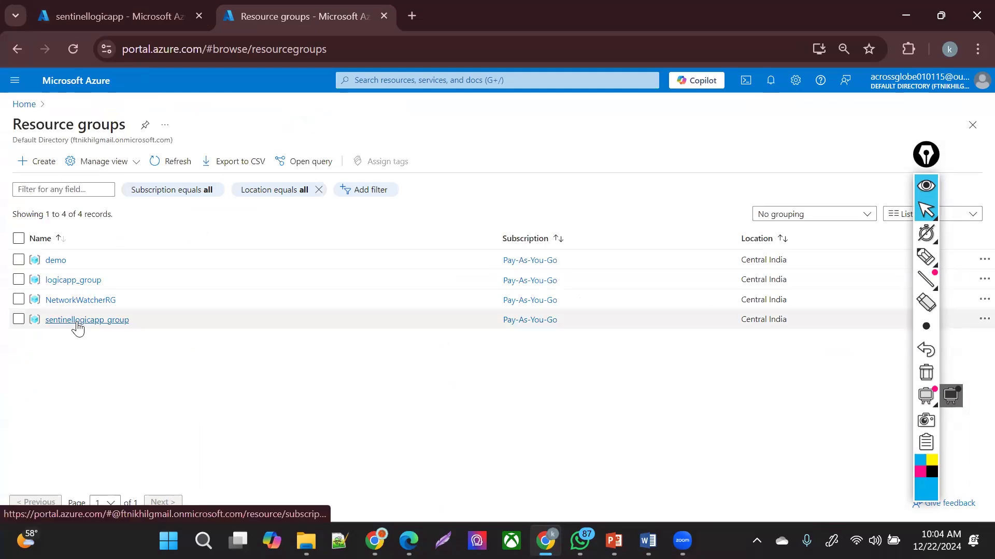
left_click(55, 261)
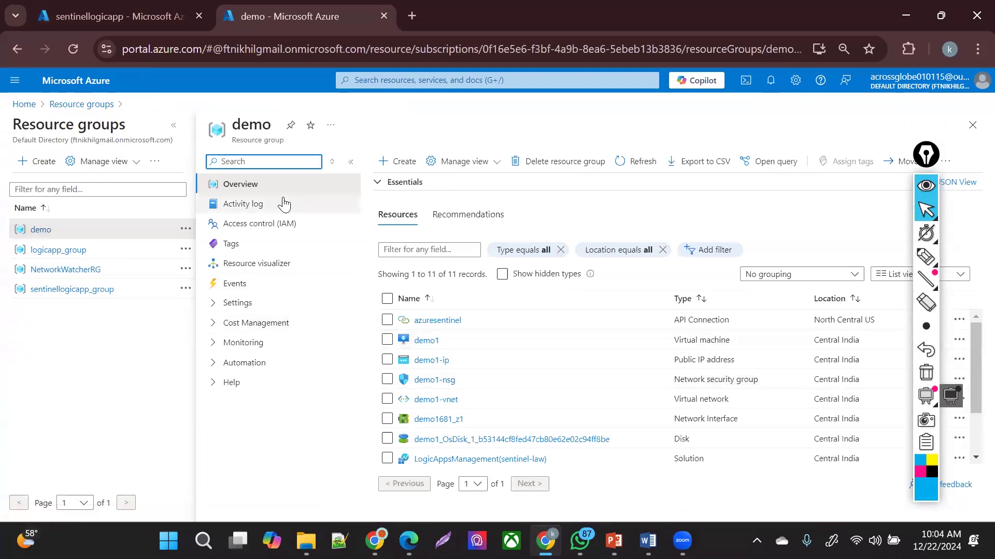
left_click(266, 224)
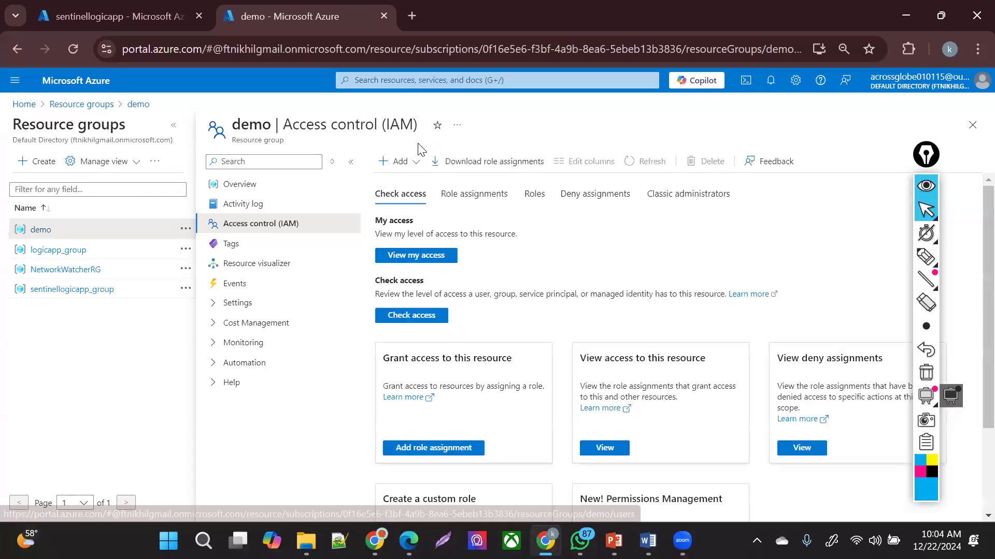
- Start a new role assignment on demo and filter the roles by 'SEN'
left_click(400, 161)
left_click(410, 182)
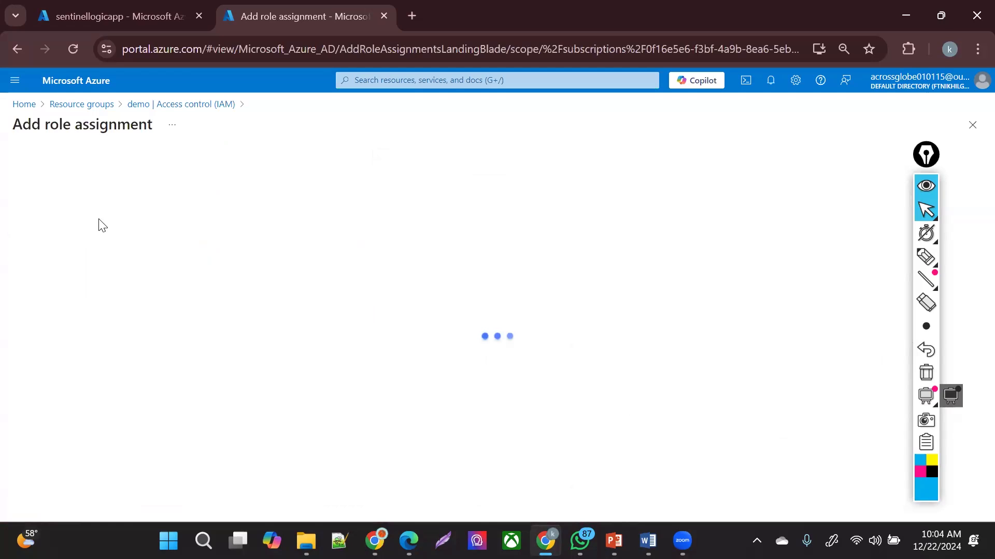
left_click(115, 280)
type("SENTINEL")
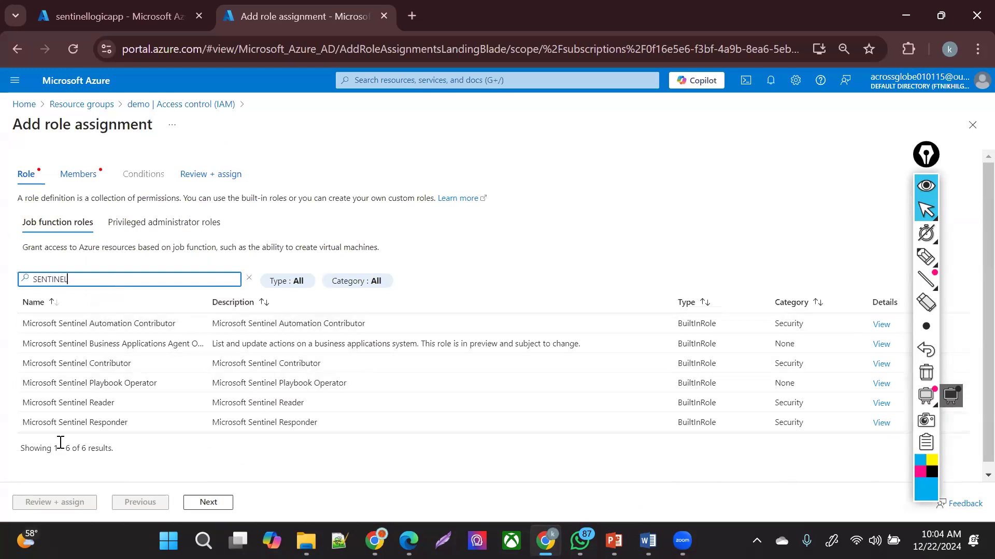
- Compare the Sentinel roles and select Microsoft Sentinel Automation Contributor
left_click_drag(35, 423, 191, 425)
left_click(172, 435)
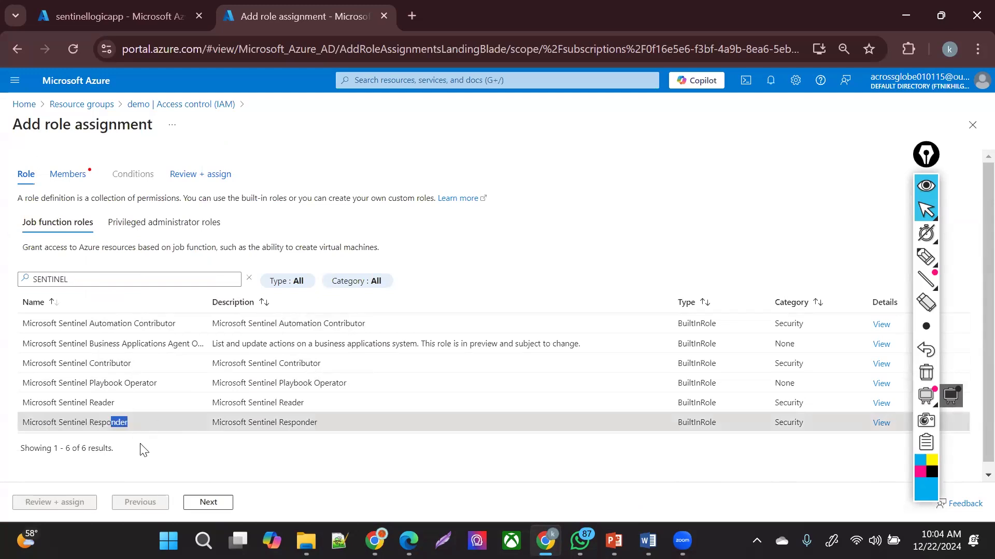
left_click_drag(62, 403, 141, 400)
left_click_drag(59, 382, 125, 377)
left_click_drag(57, 364, 142, 365)
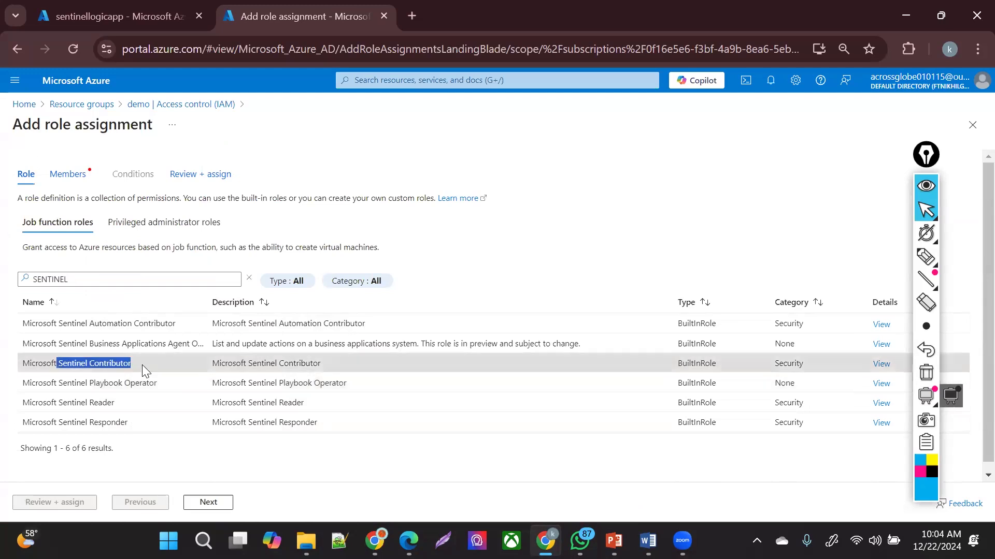
left_click_drag(67, 323, 203, 327)
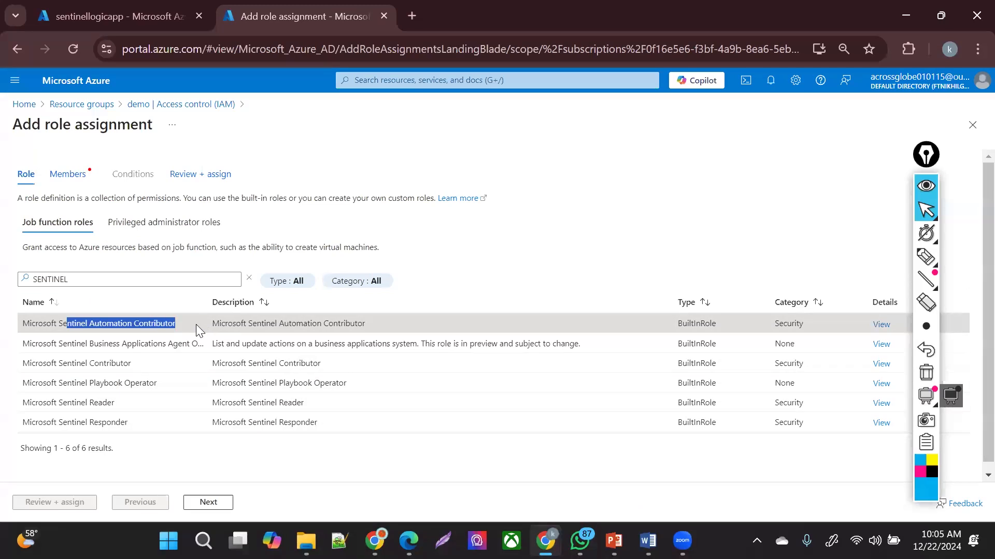
left_click(196, 320)
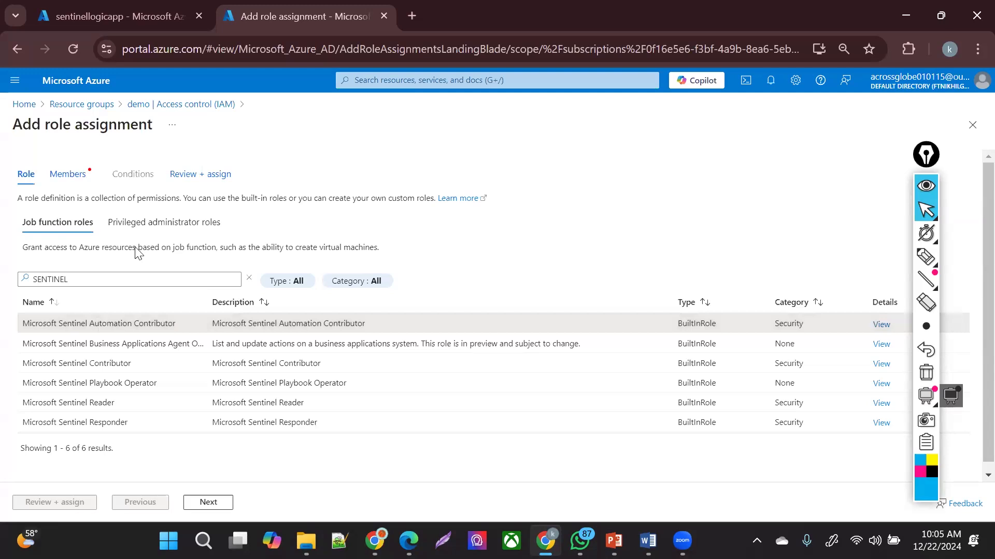
left_click(207, 503)
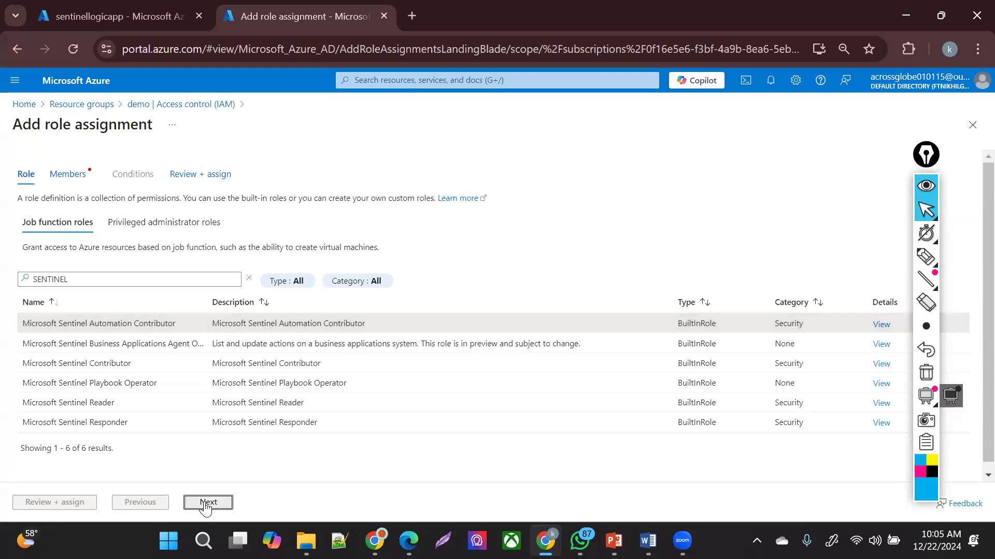
- Search 'AZURE', add Azure Security Insights as the member, and create the role assignment
left_click(140, 277)
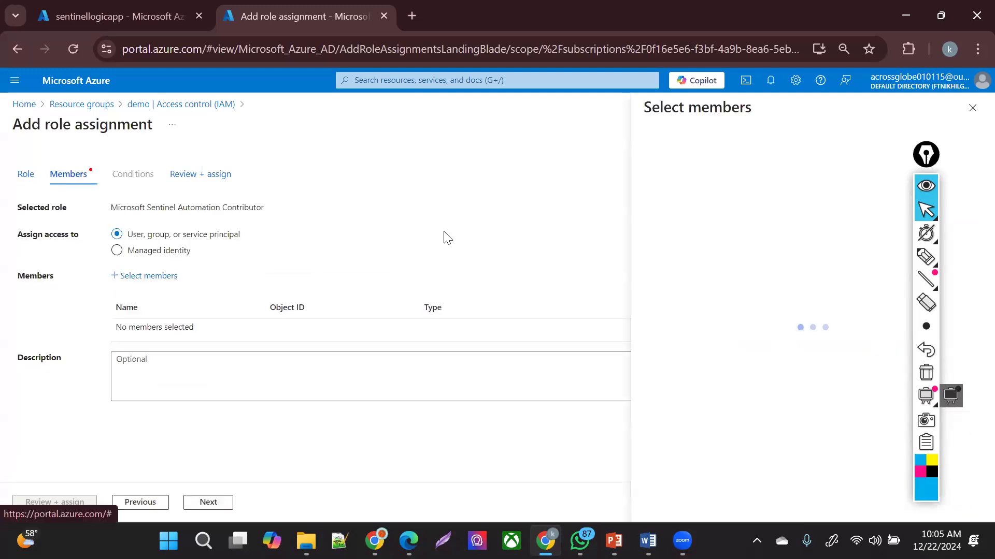
left_click(749, 143)
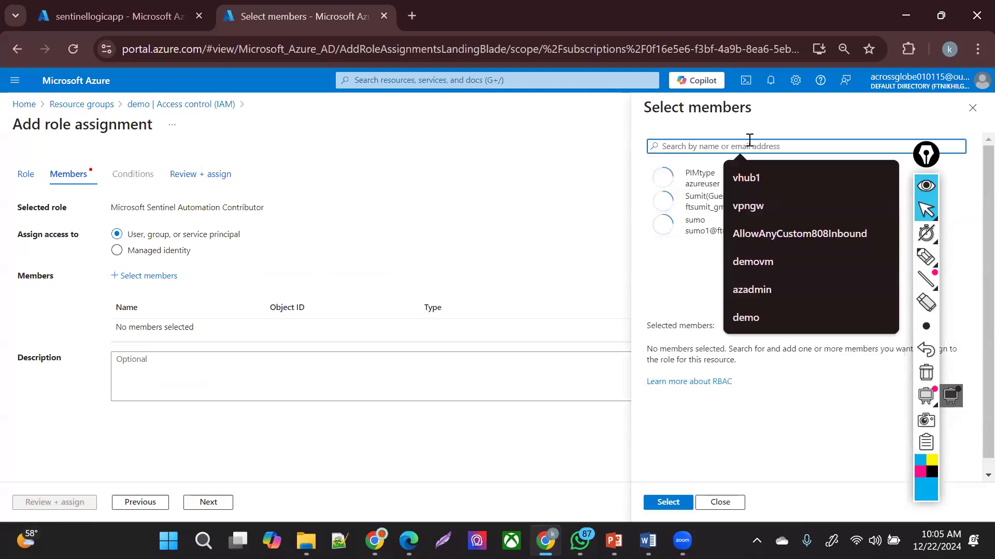
type("AZURE")
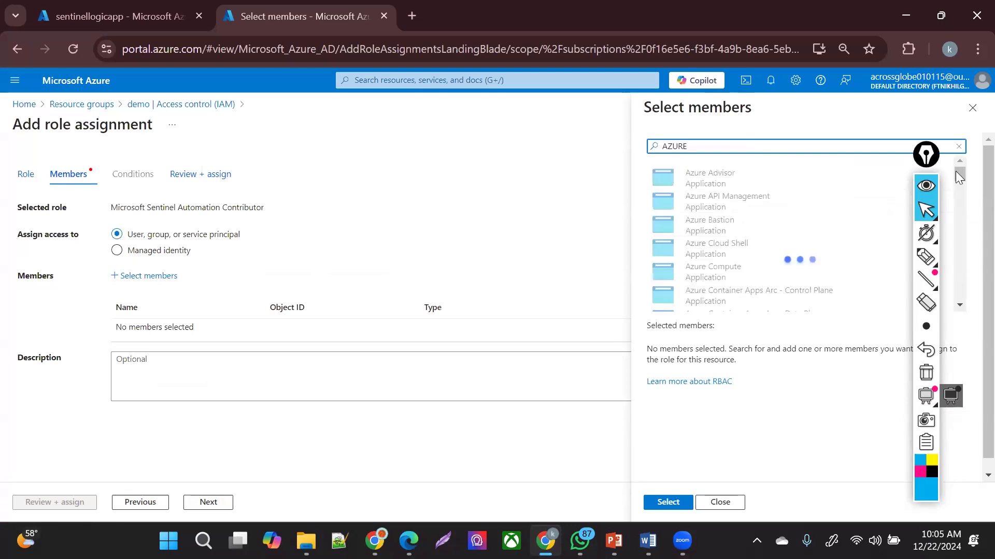
scroll(965, 244, "down", 10)
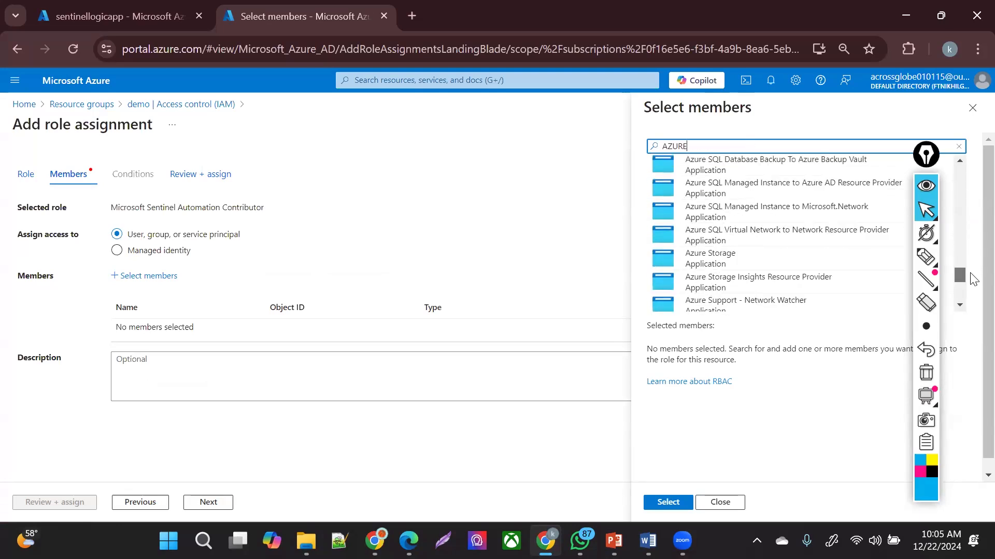
scroll(968, 264, "up", 3)
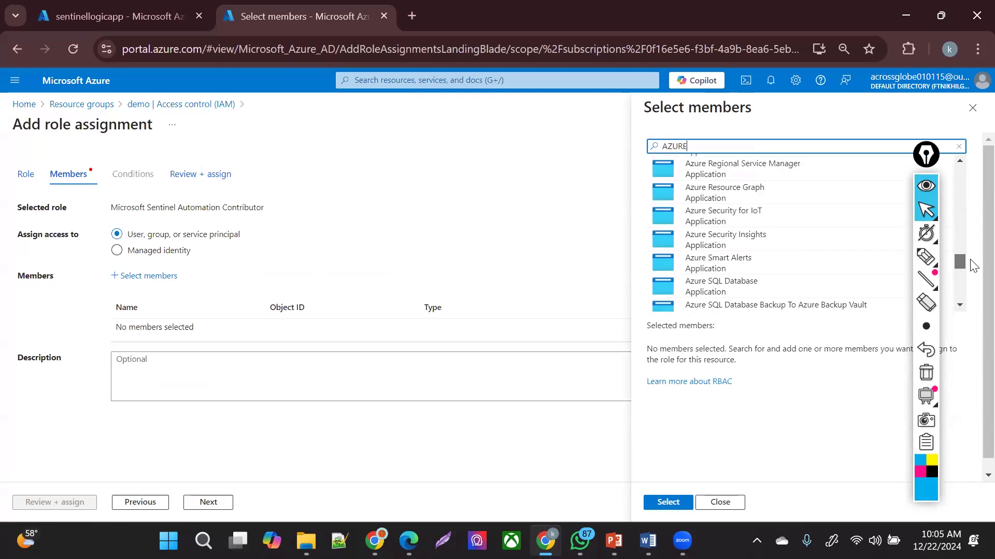
left_click(782, 255)
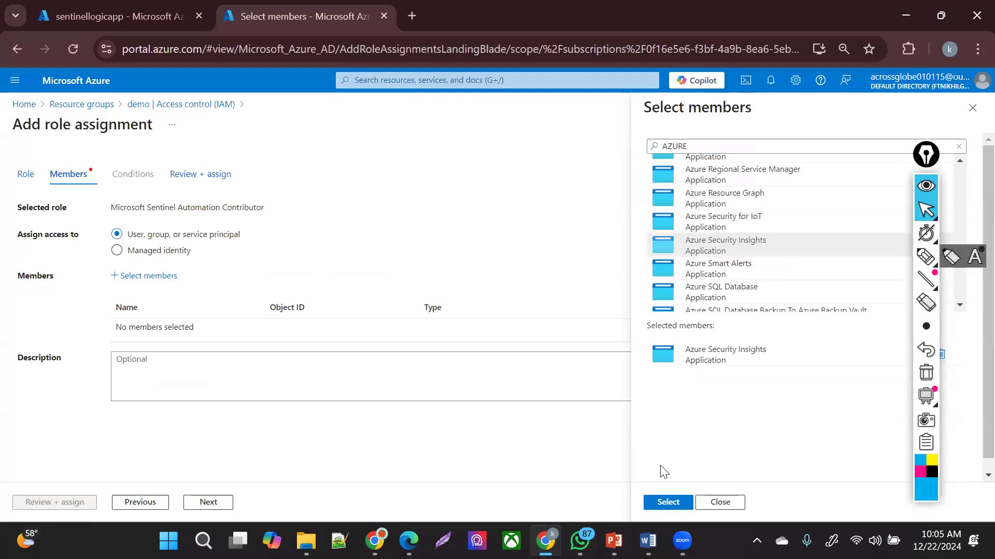
left_click(667, 502)
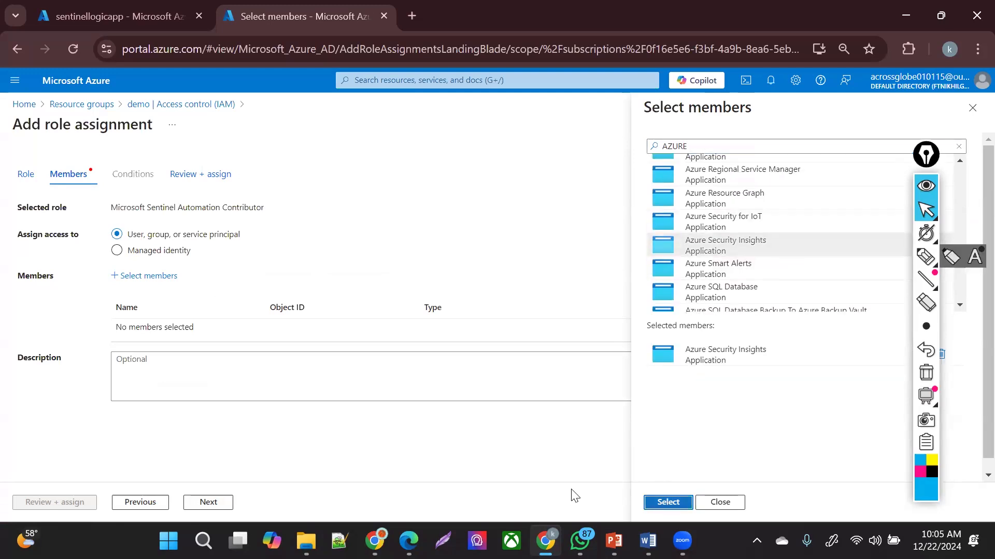
left_click(209, 505)
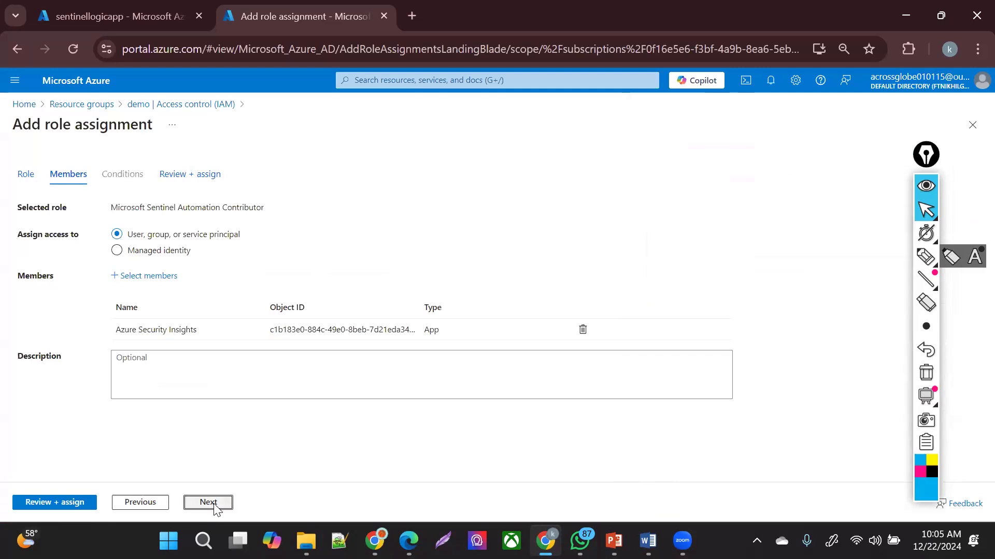
left_click(68, 504)
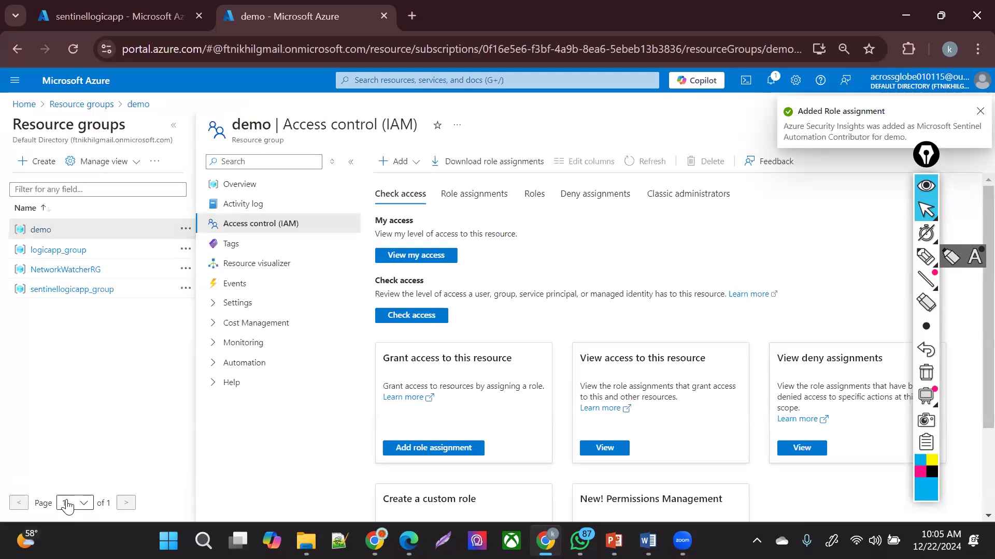
- Find Microsoft Sentinel through the portal search and open the sentinel-law workspace
left_click(404, 88)
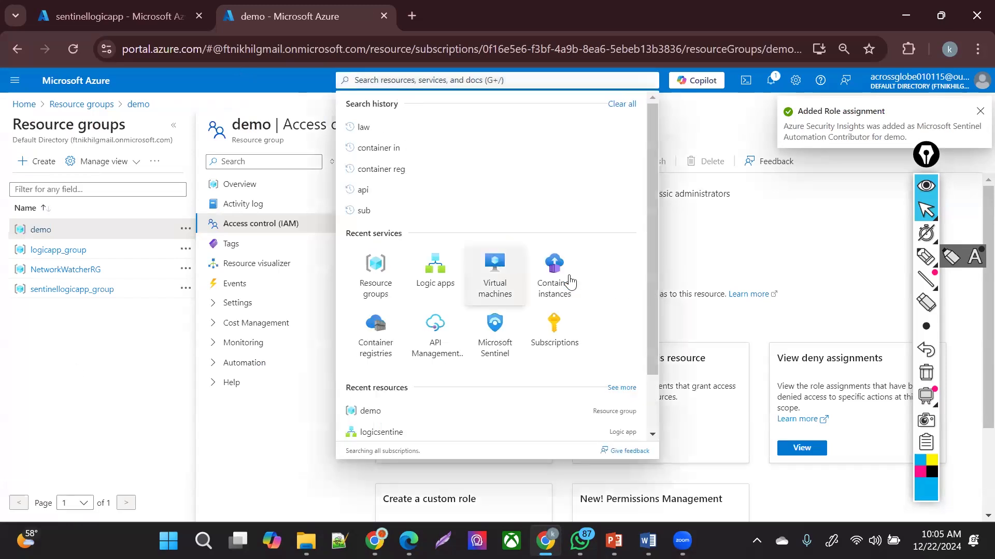
left_click(500, 327)
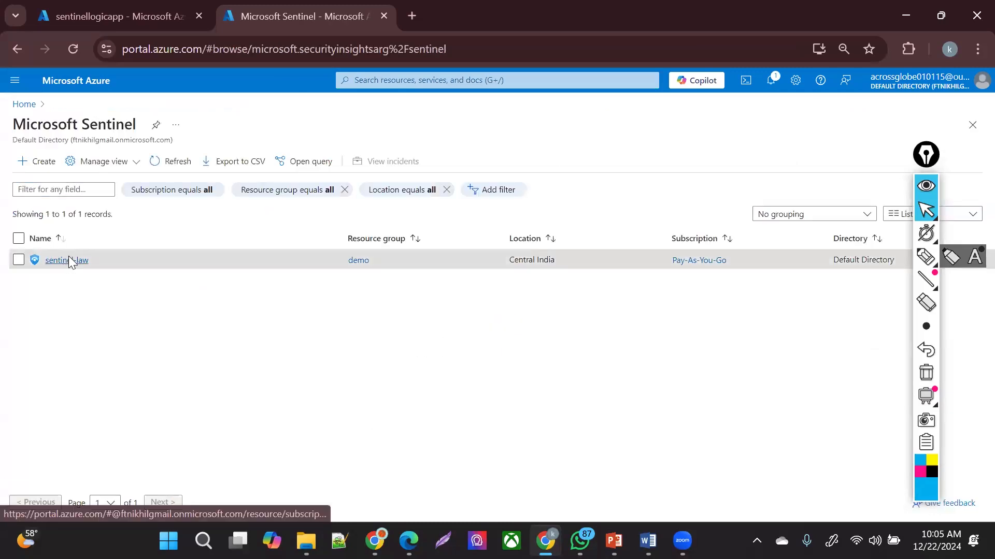
left_click(68, 259)
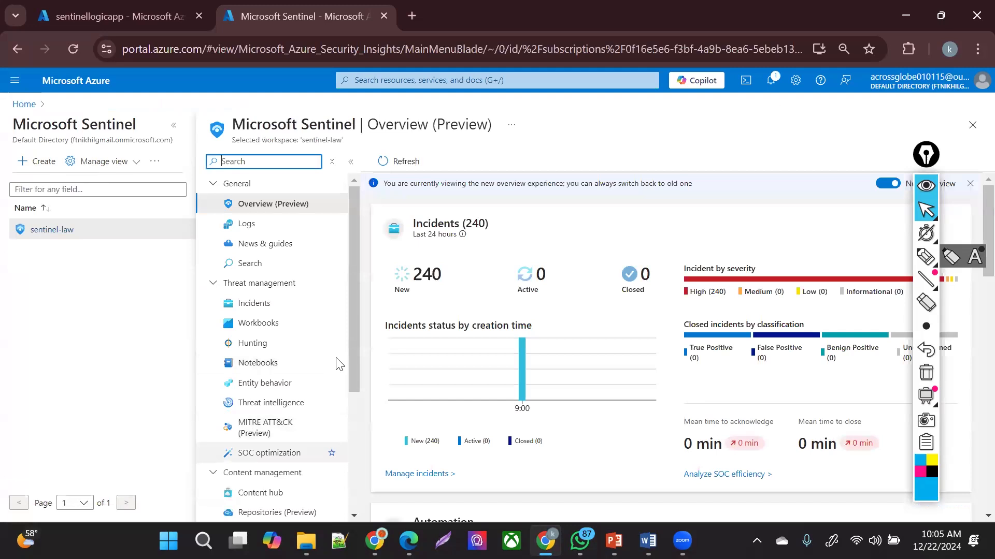
left_click_drag(353, 330, 362, 469)
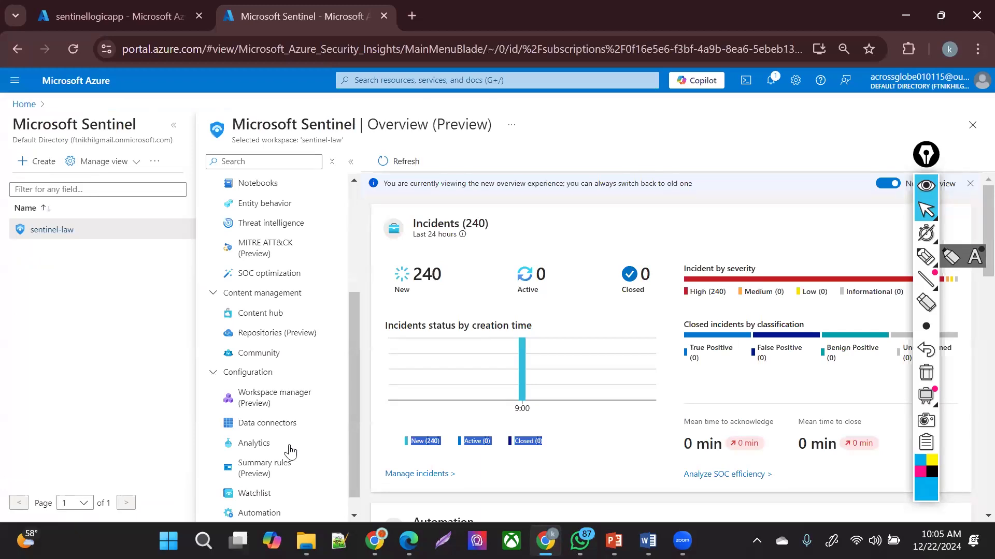
left_click_drag(350, 316, 354, 275)
- Refresh the sentinel-law incident list, noting 240 open new incidents, then go to Automation
left_click(282, 201)
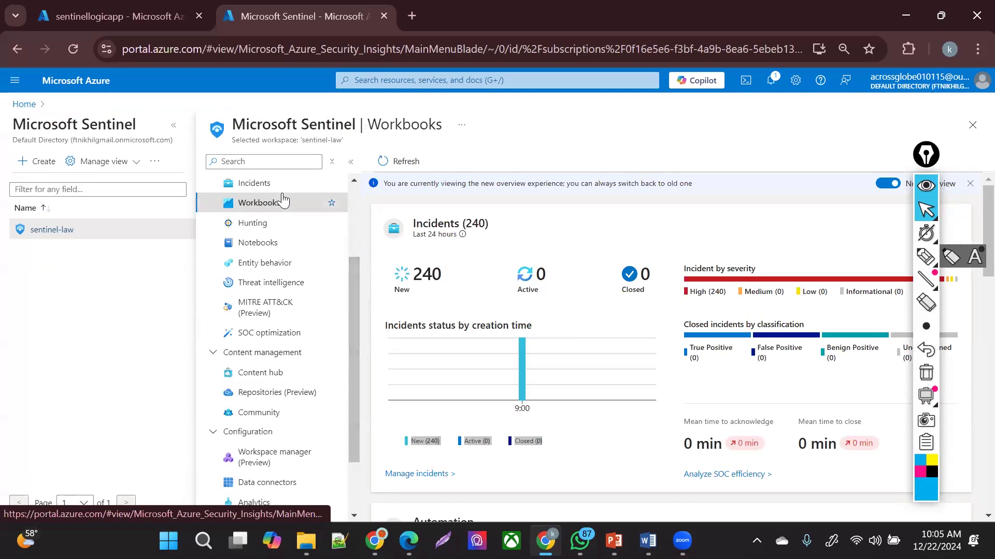
left_click(284, 189)
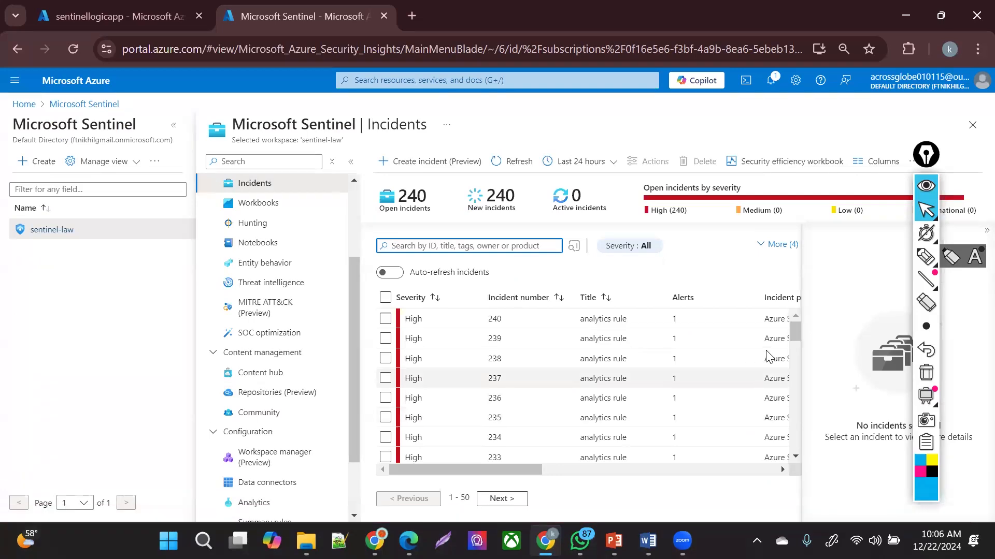
scroll(798, 361, "down", 10)
left_click_drag(801, 439, 813, 335)
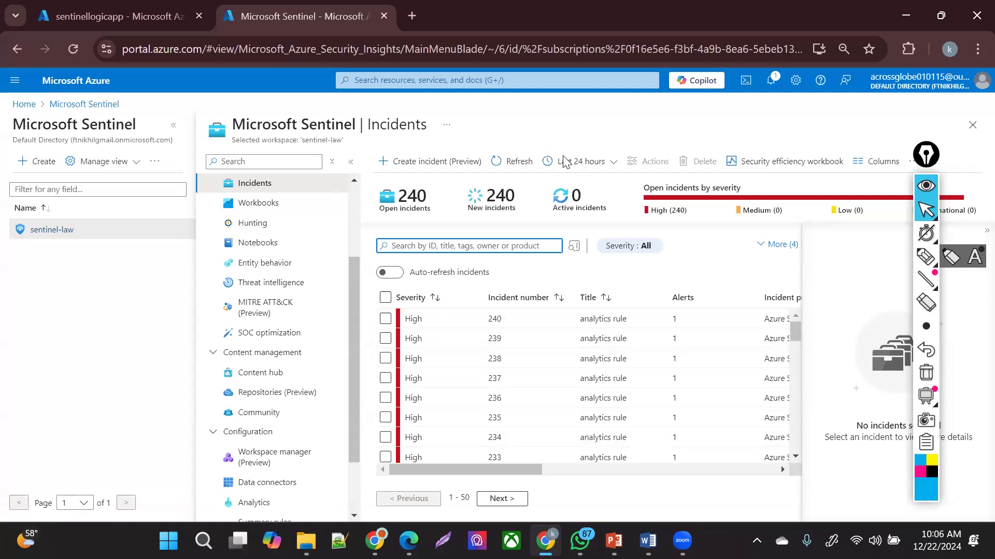
left_click(515, 161)
left_click_drag(389, 207, 486, 208)
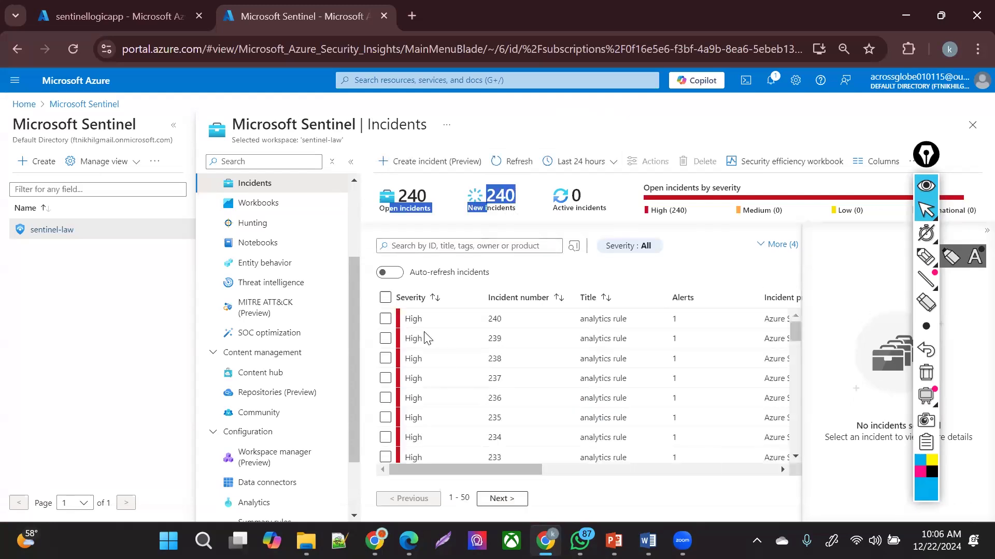
left_click_drag(605, 317, 595, 489)
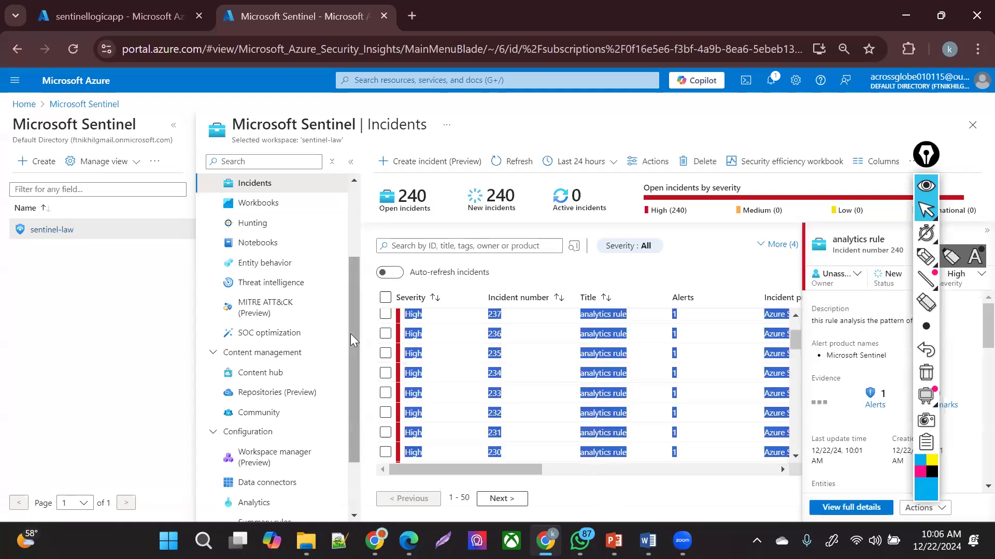
left_click_drag(352, 339, 352, 386)
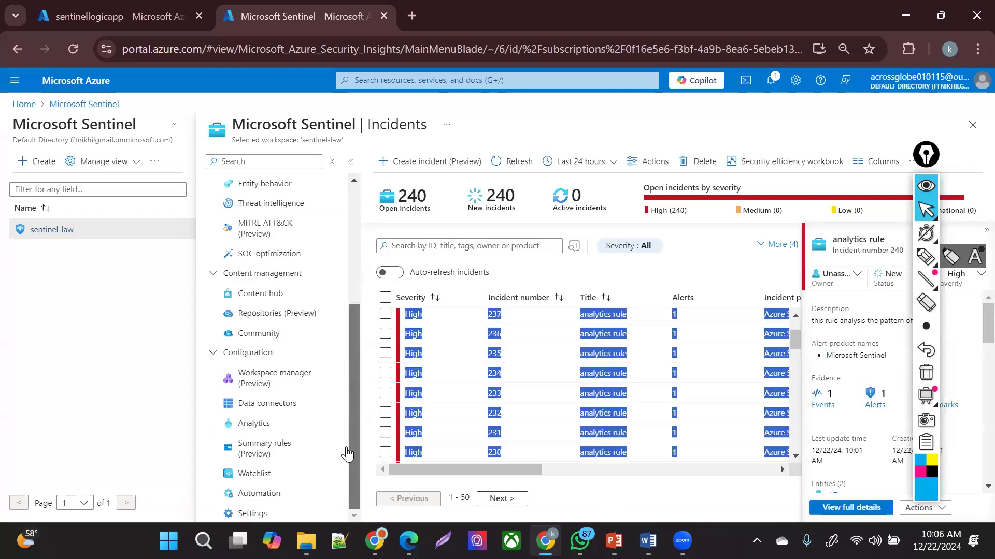
left_click(253, 494)
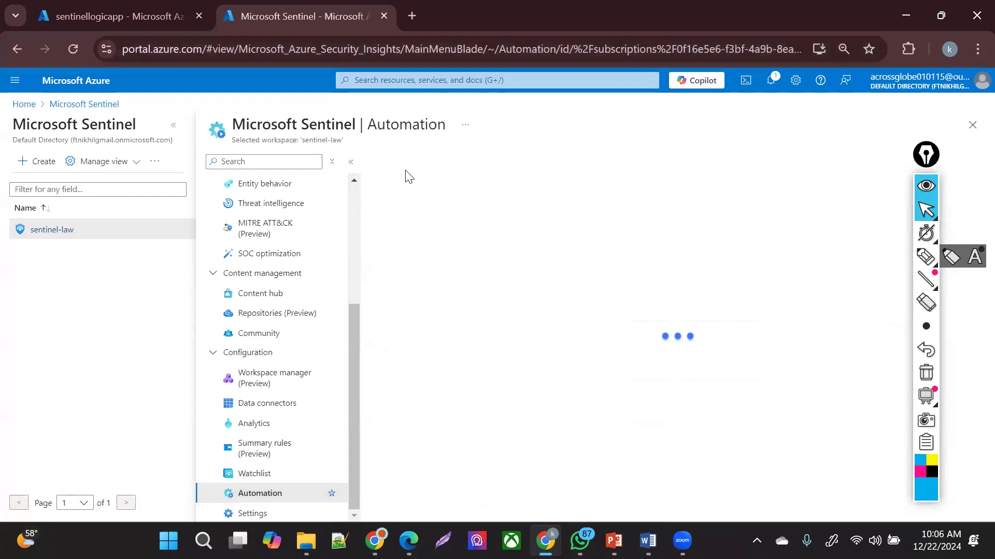
- Start a new automation rule named 'logicapp automatATION'
left_click(407, 165)
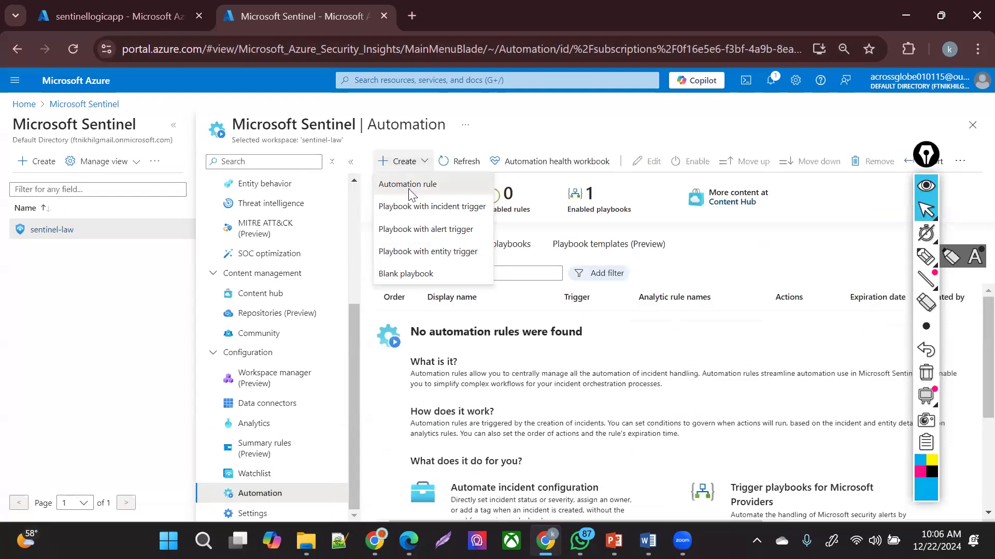
left_click(408, 186)
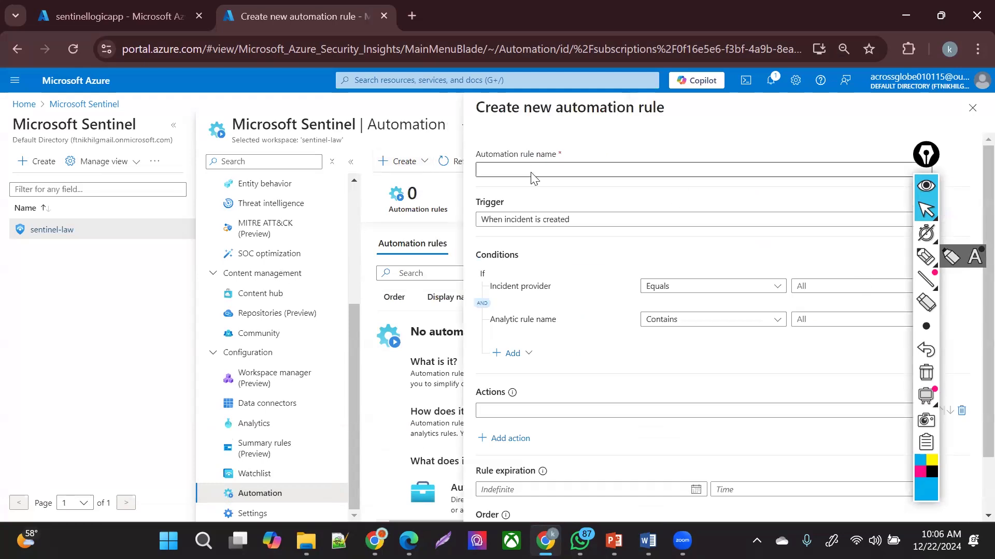
key("Escape")
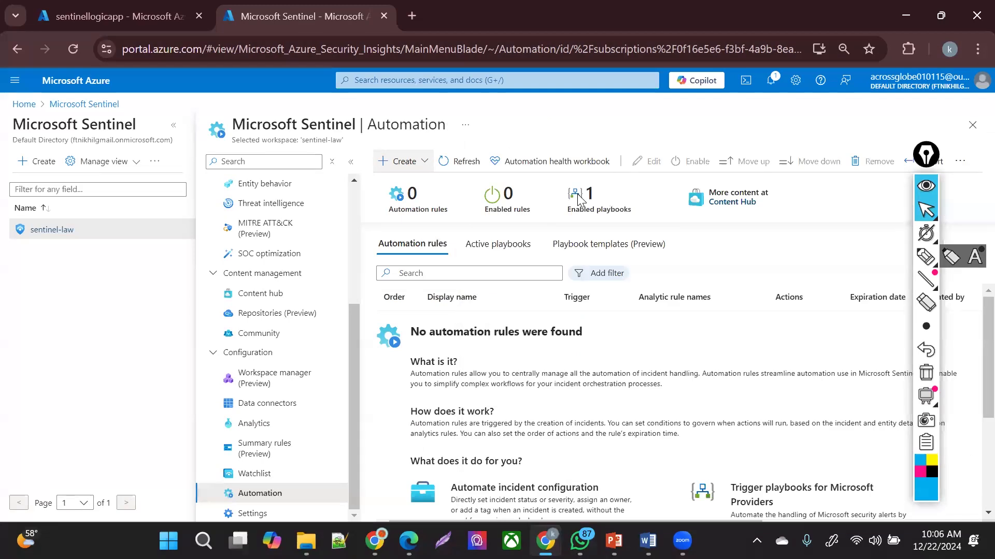
left_click(384, 163)
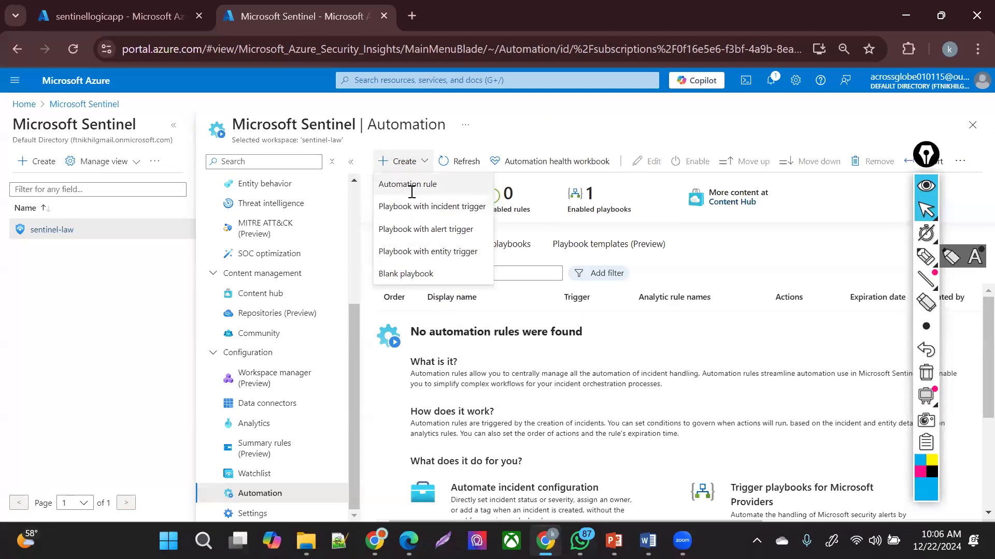
left_click(404, 184)
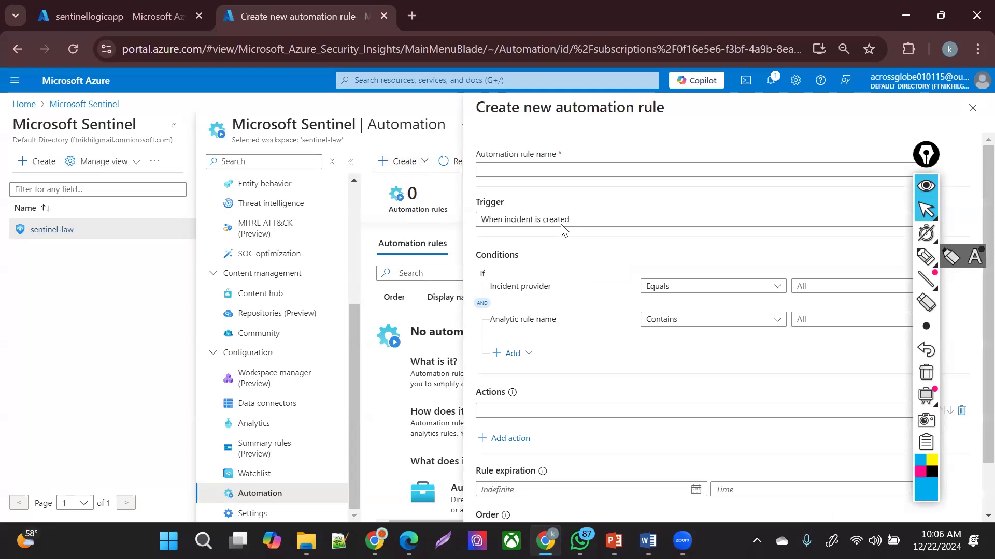
left_click(571, 169)
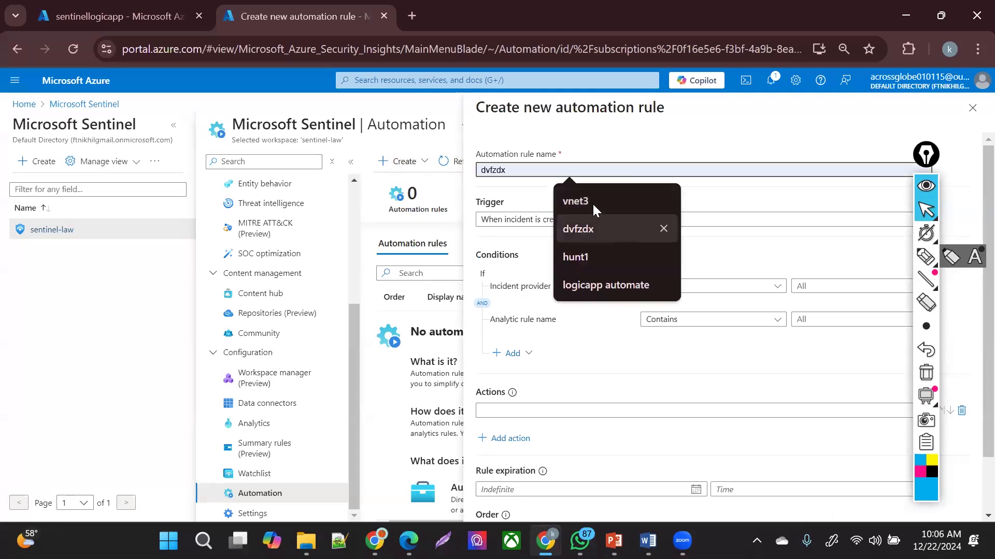
left_click(573, 284)
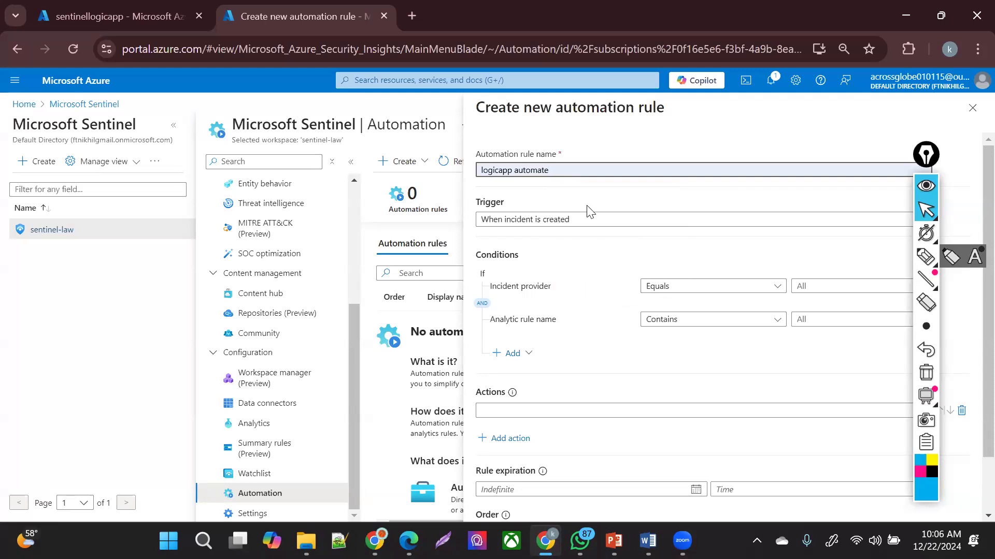
key("BackSpace")
type("ATION")
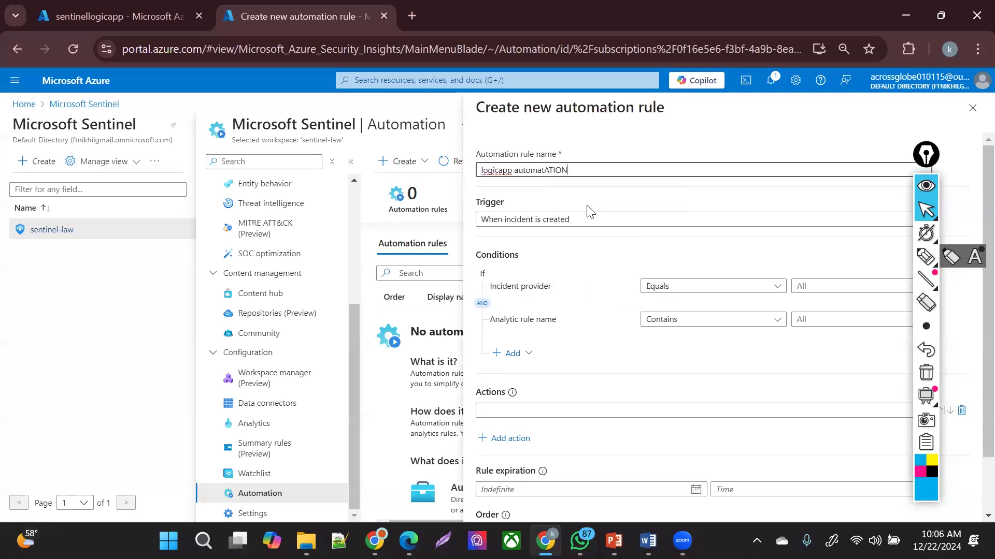
- Set the rule's action to Run playbook and read the note about missing playbook permissions
left_click(568, 410)
left_click(571, 280)
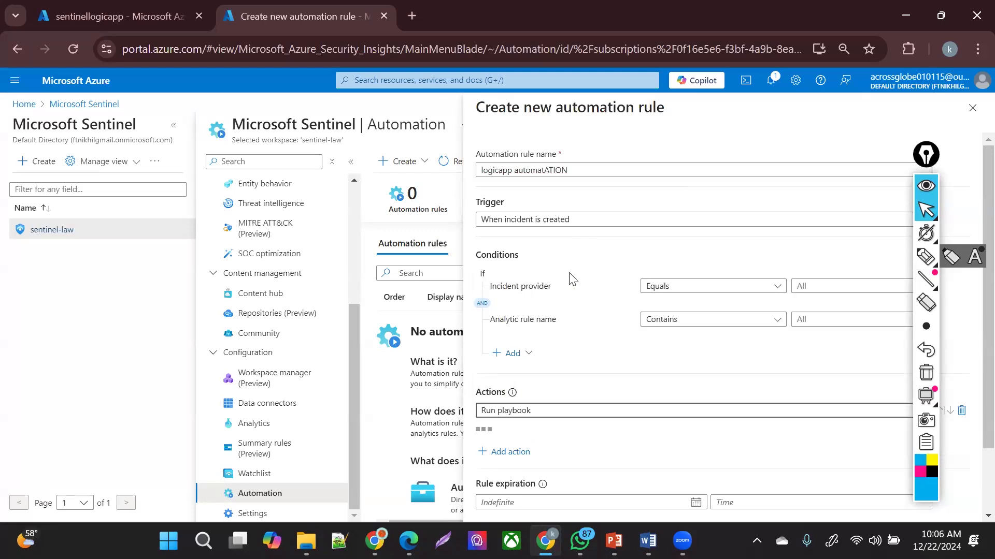
left_click(607, 409)
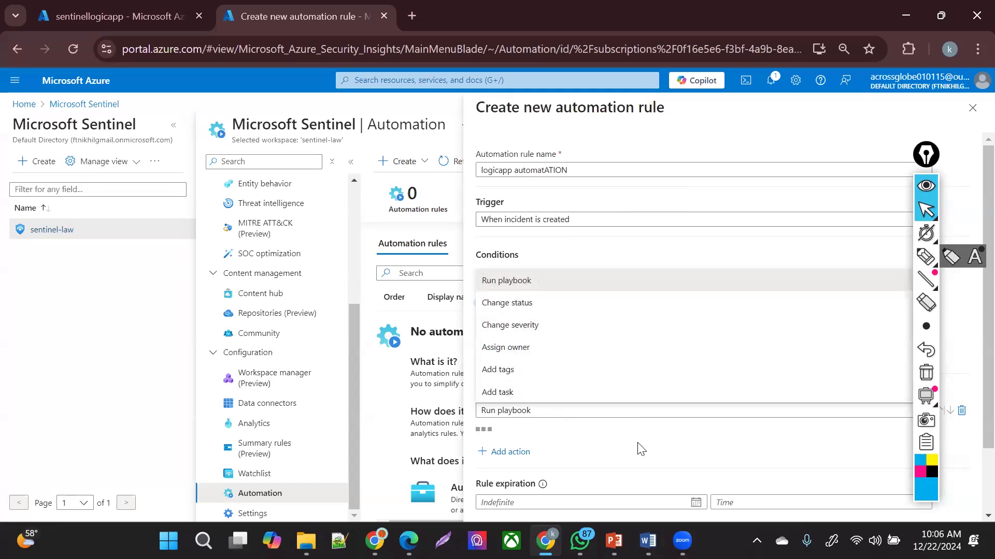
left_click(853, 409)
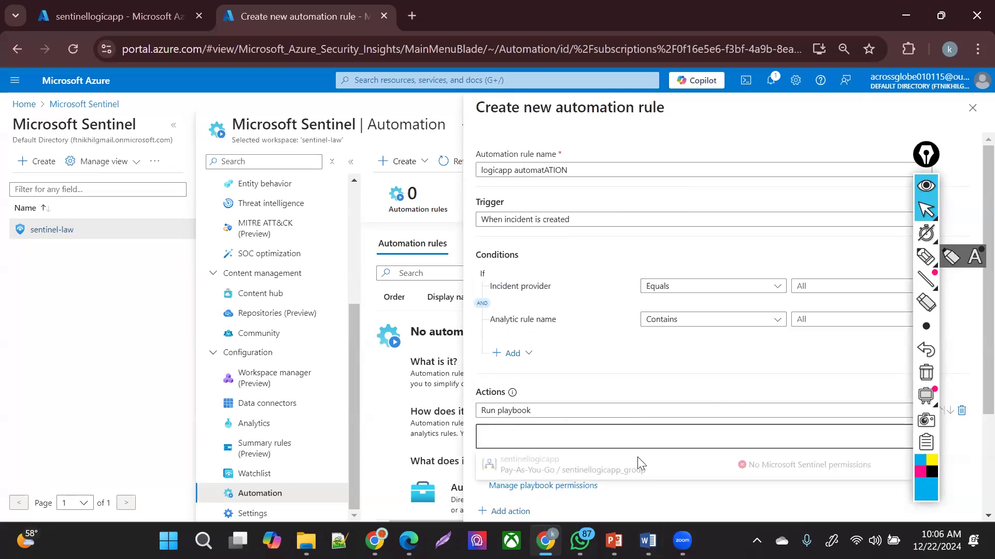
left_click(973, 346)
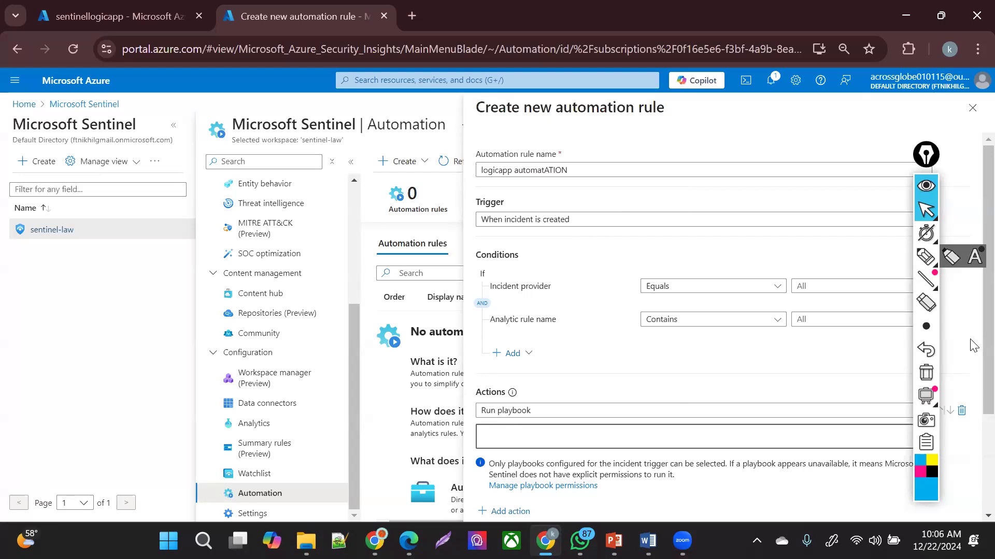
scroll(968, 370, "down", 1)
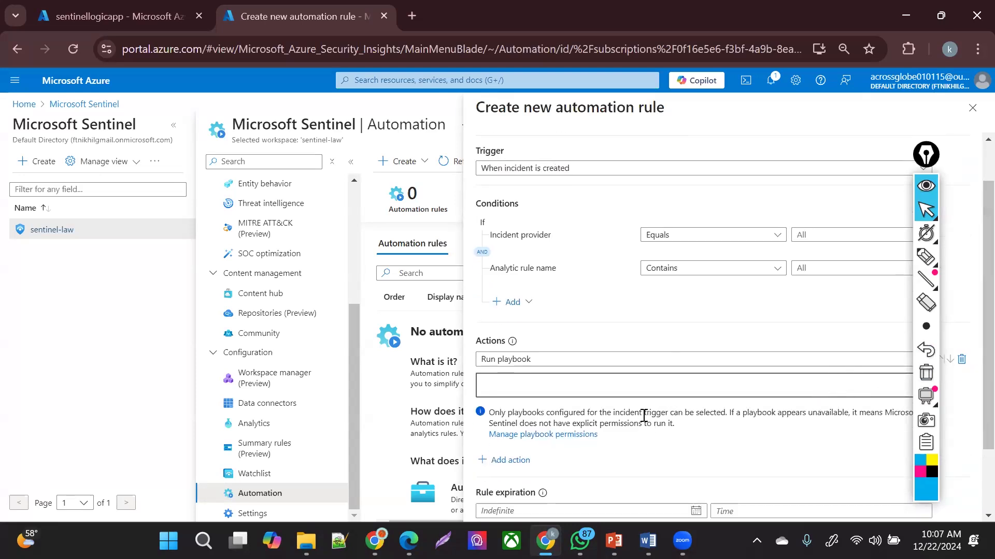
left_click_drag(620, 416, 868, 435)
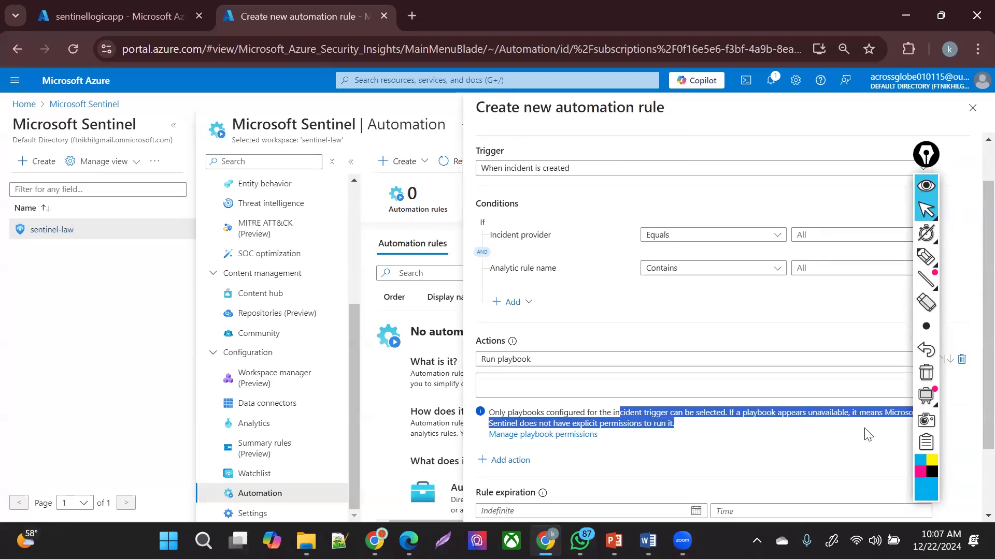
left_click(696, 442)
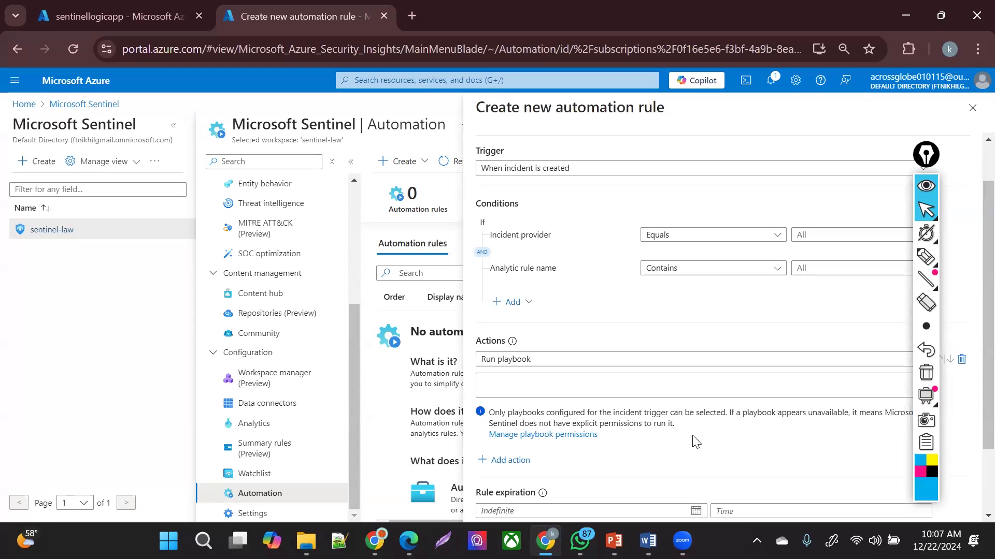
- In Manage playbook permissions, select all three resource groups on Browse and apply
left_click(534, 436)
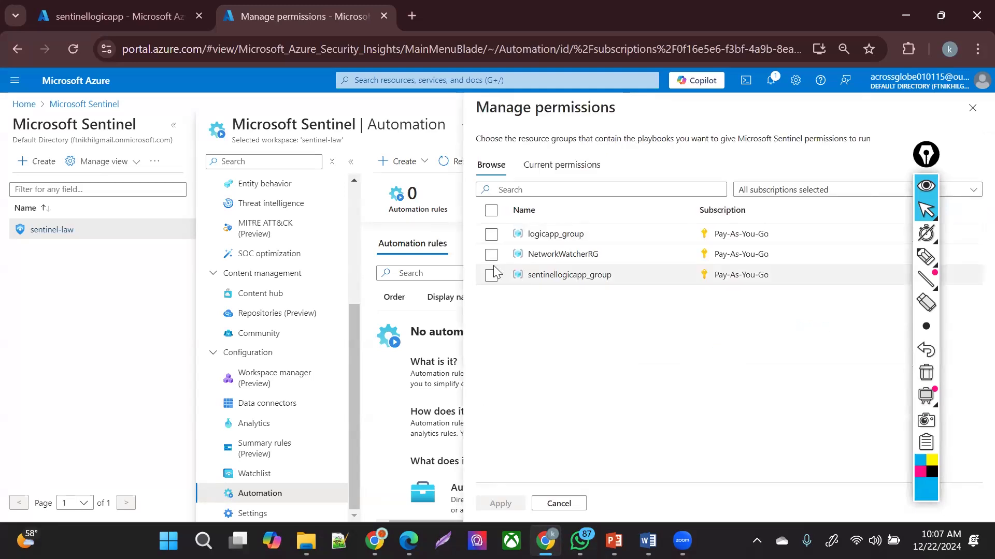
left_click(543, 166)
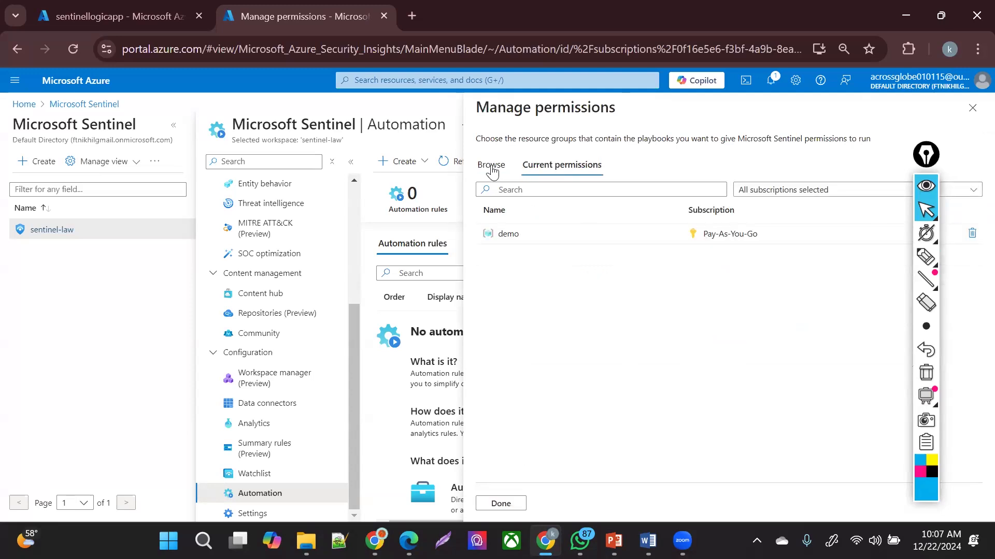
left_click(492, 166)
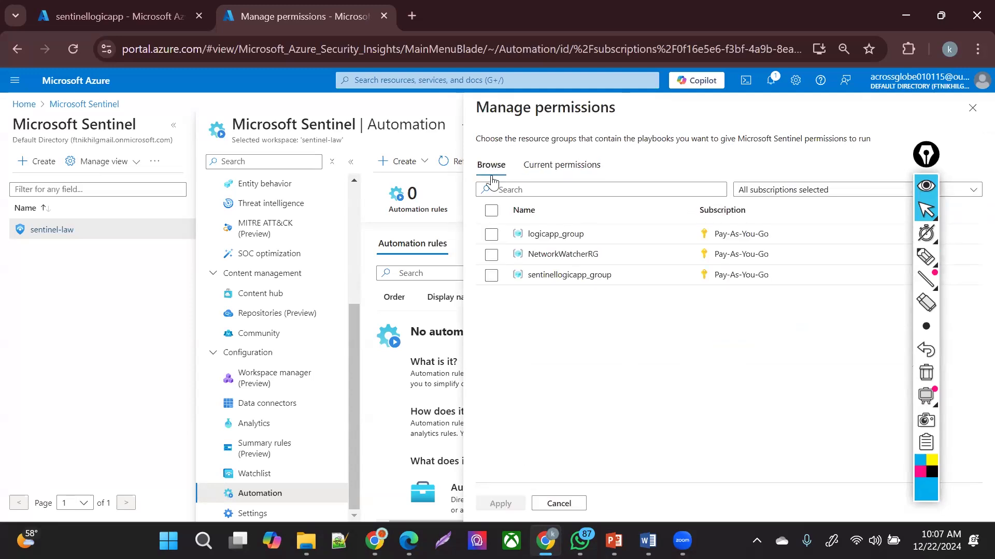
left_click(492, 211)
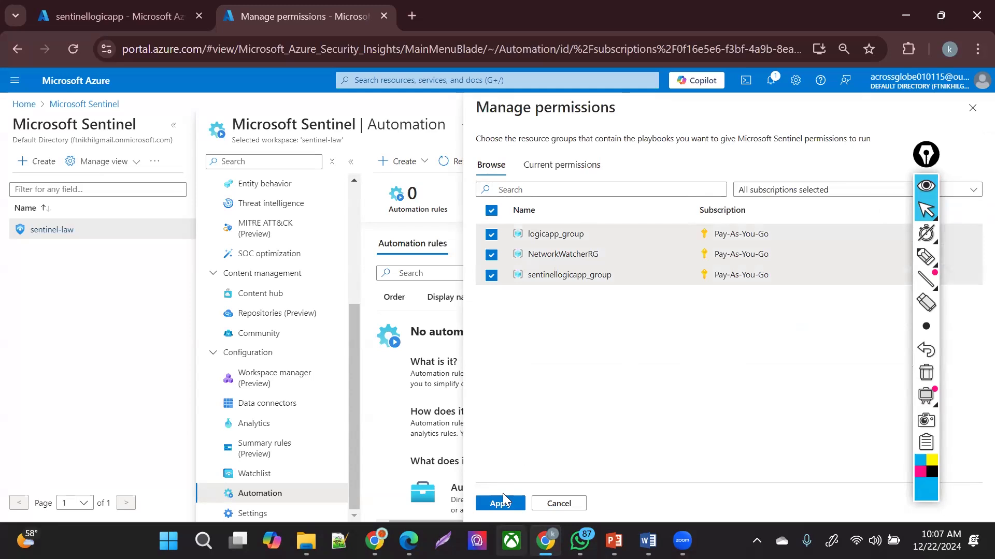
left_click(500, 503)
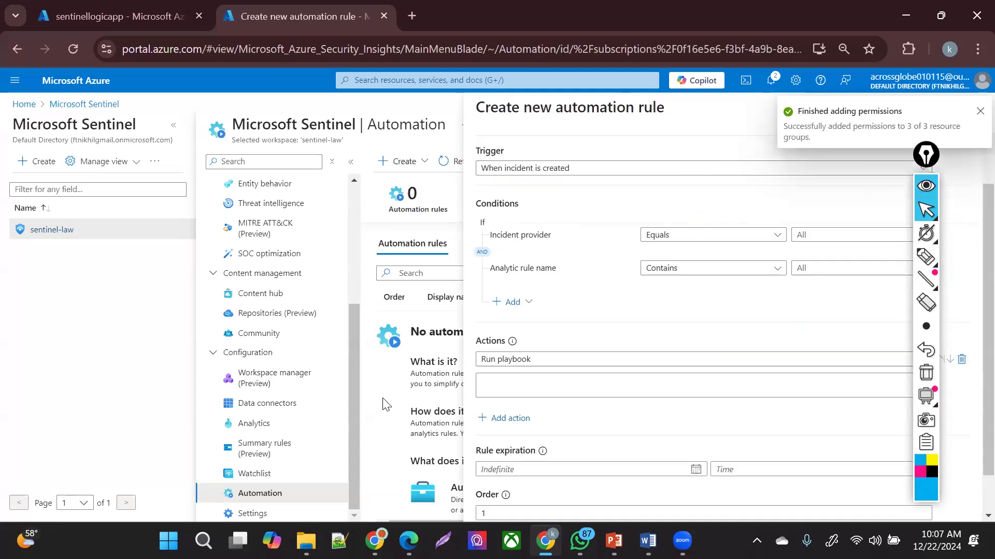
- Choose sentinellogicapp as the playbook and apply the 'logicapp automatATION' rule
left_click(534, 386)
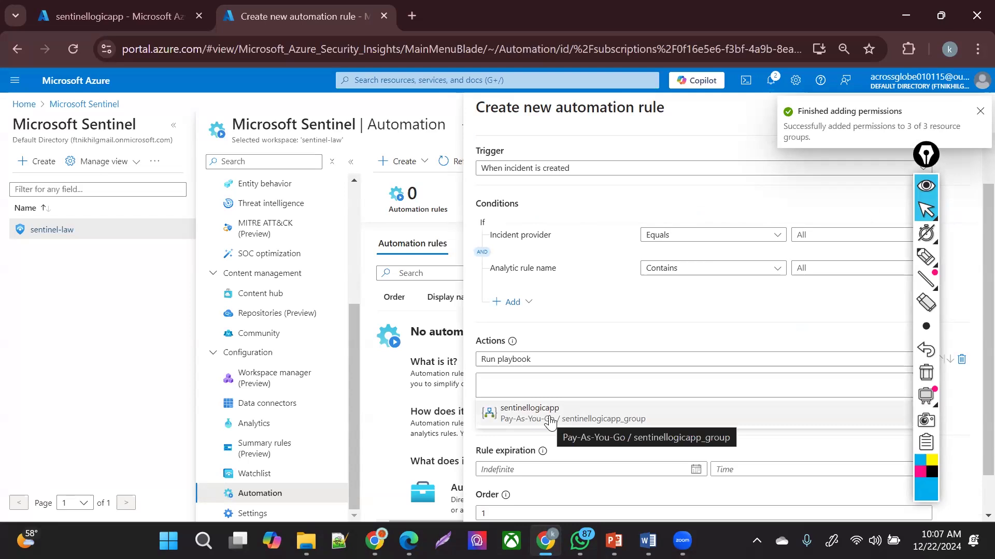
left_click(550, 418)
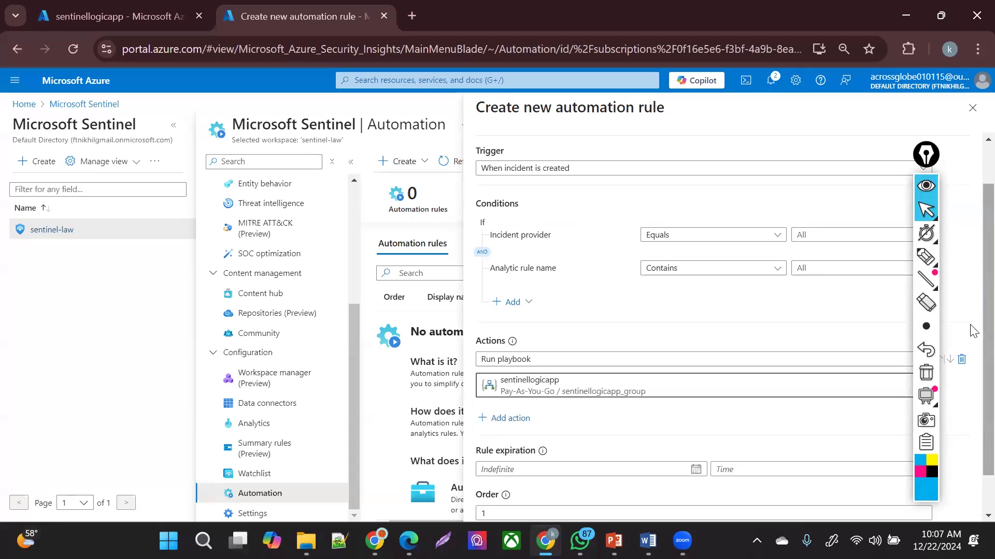
scroll(971, 414, "down", 1)
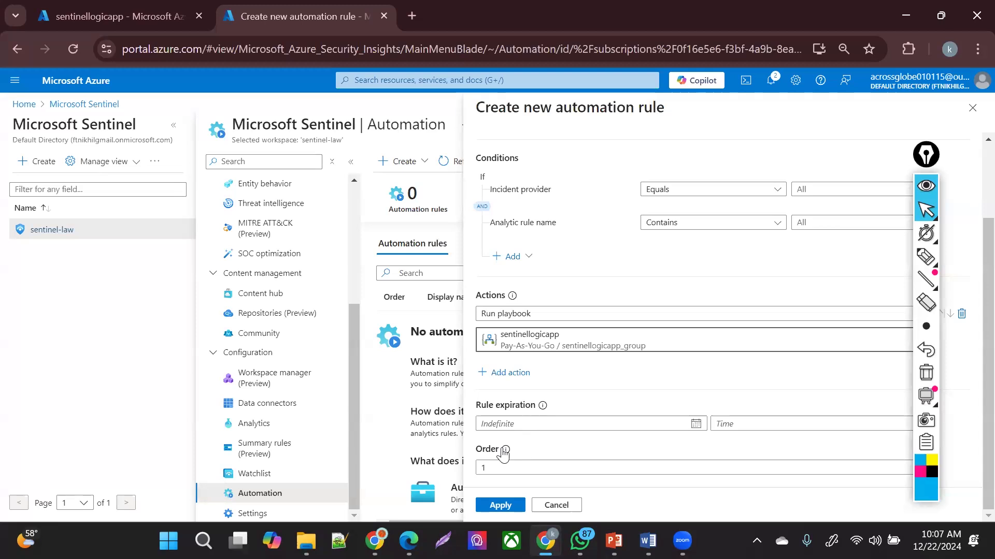
mouse_move(504, 451)
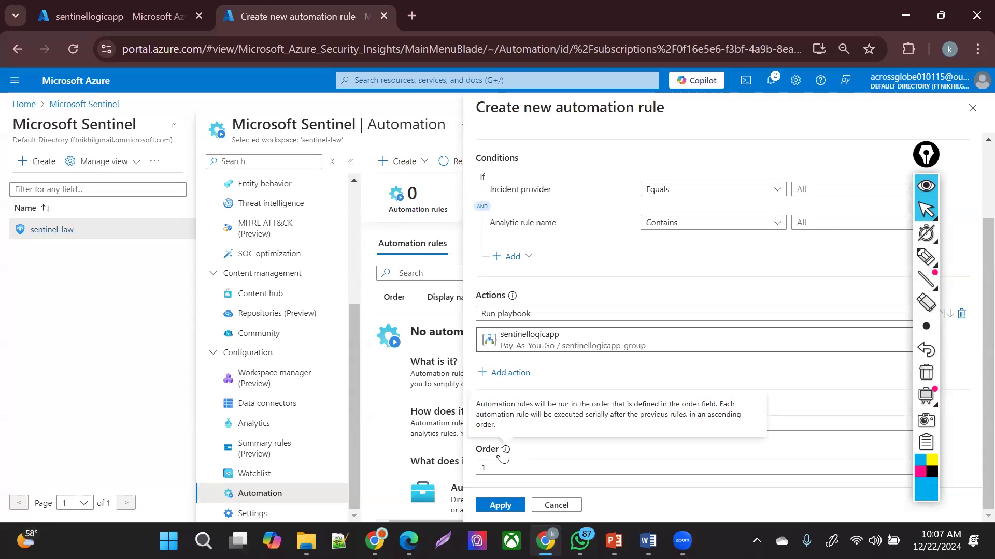
left_click(488, 506)
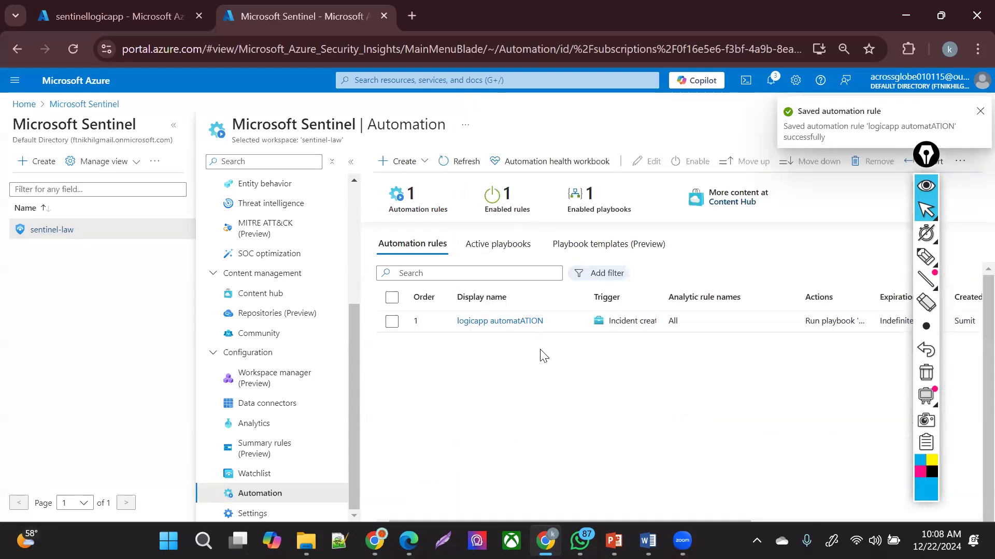
- Return to Incidents under Threat management and refresh the list of 240 open incidents
left_click_drag(351, 321, 352, 202)
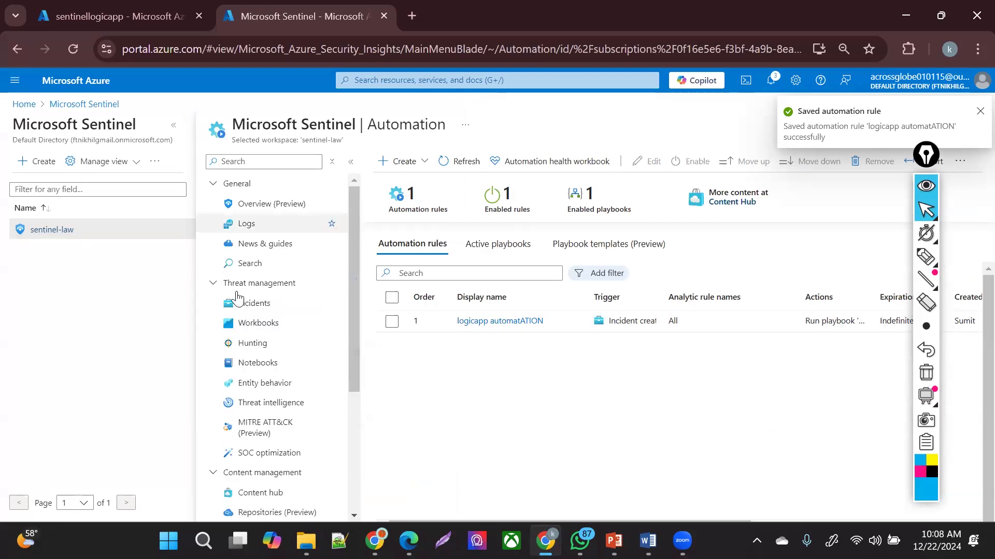
left_click(236, 308)
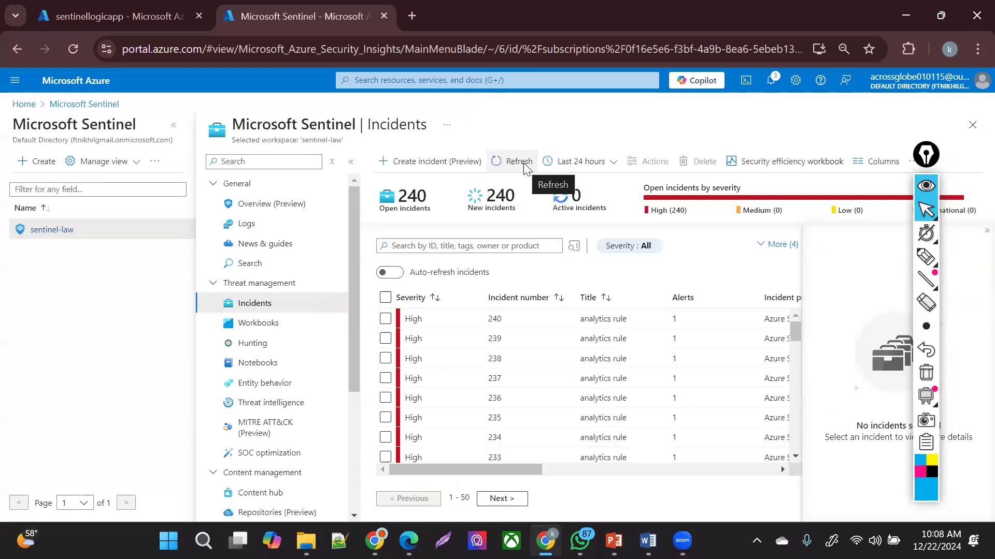
left_click(523, 162)
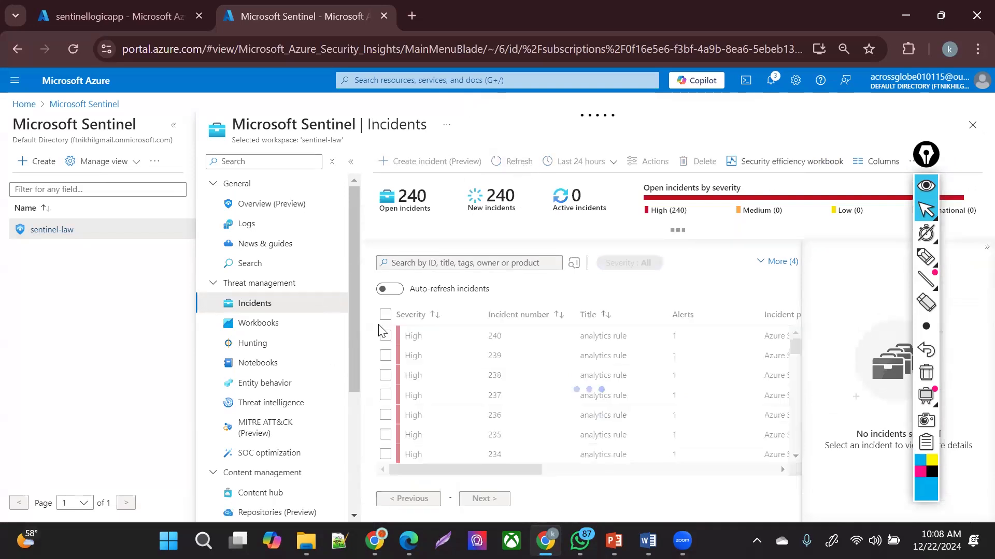
- Delete the first two pages of 50 incidents each from the Incidents list
left_click(385, 319)
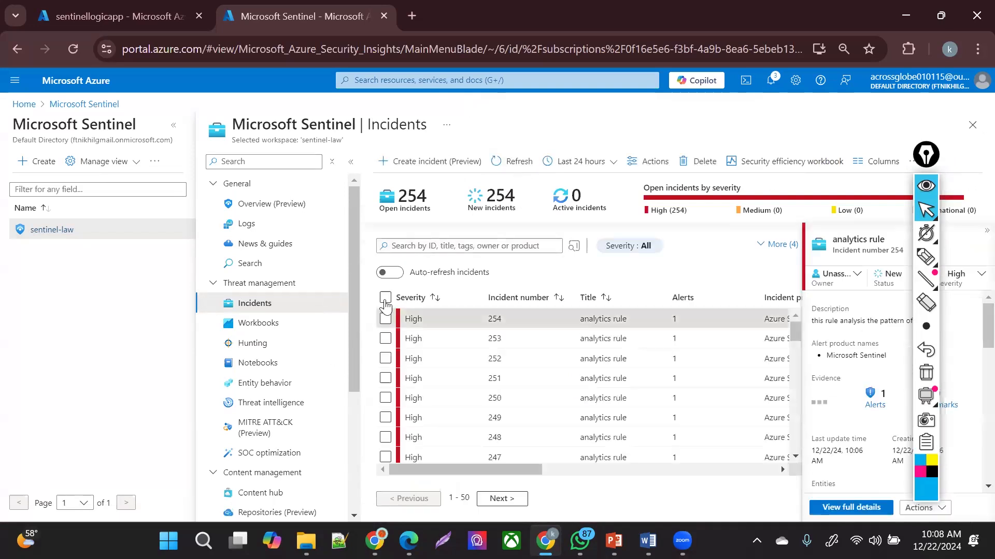
left_click(385, 298)
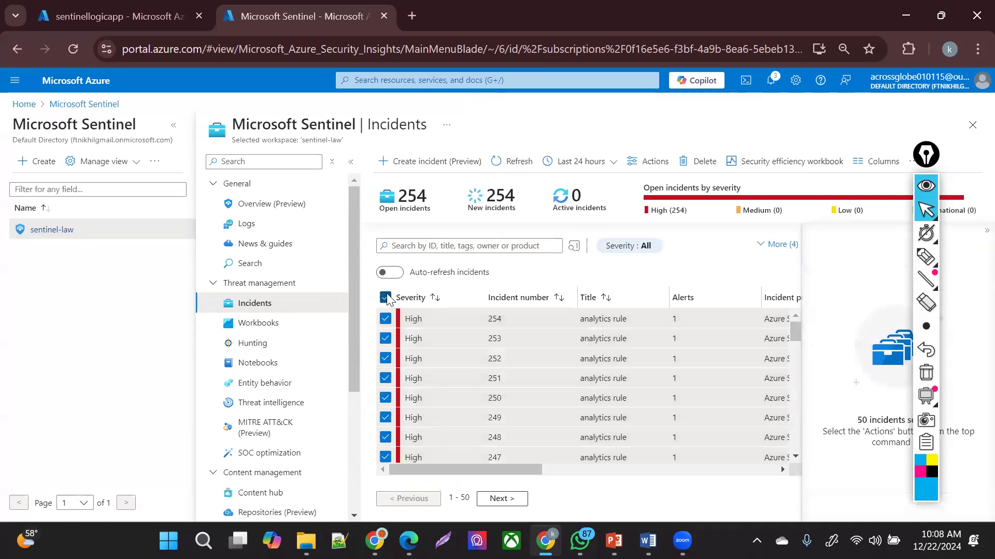
left_click(699, 162)
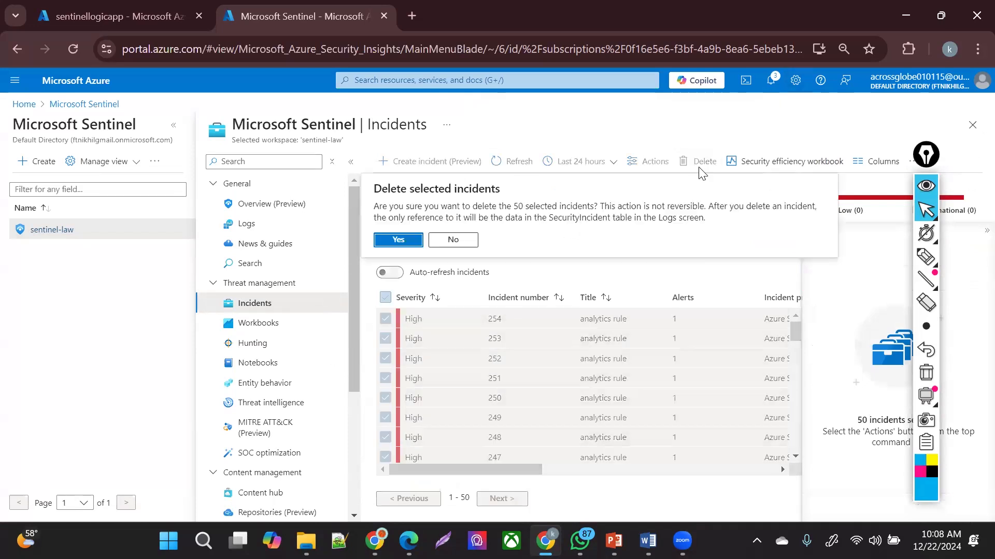
left_click(398, 240)
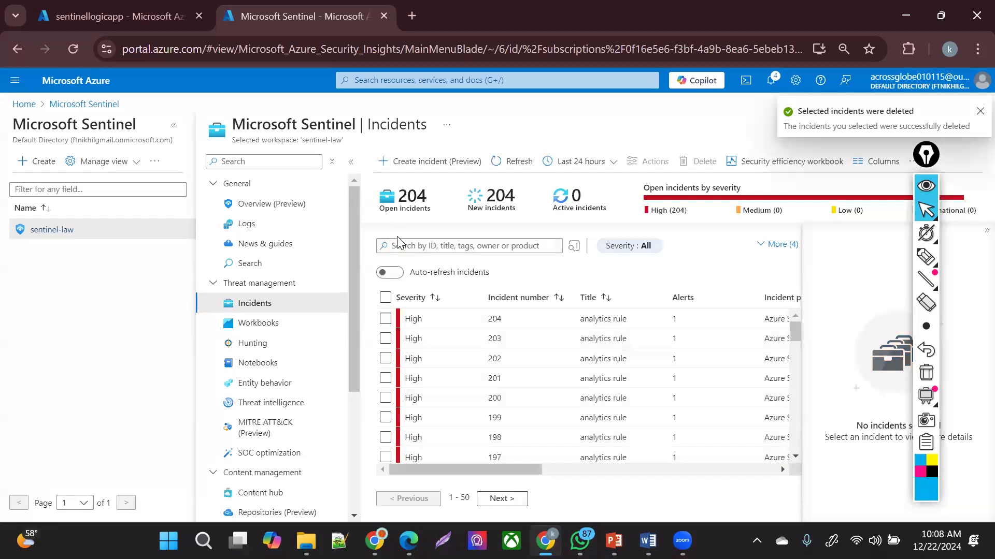
left_click(385, 297)
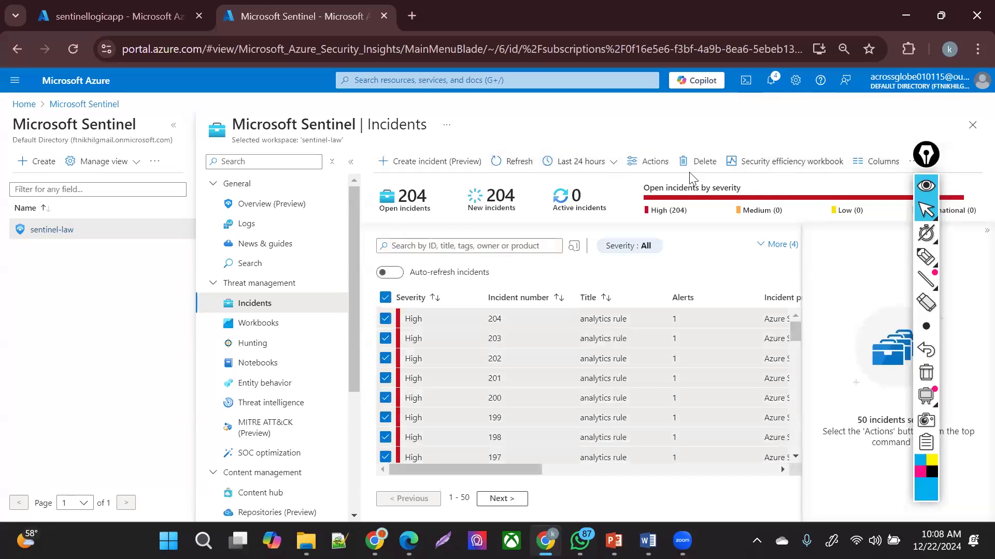
left_click(699, 162)
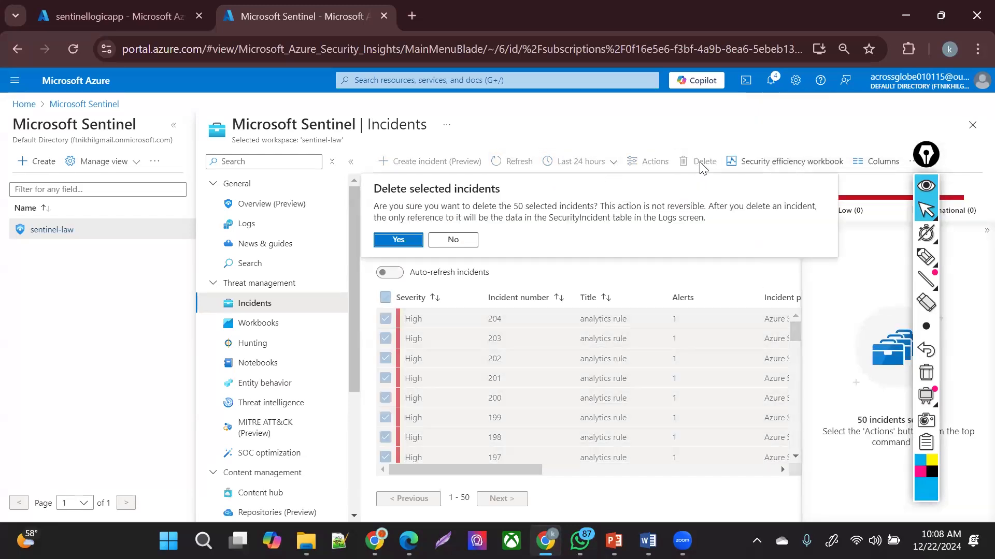
left_click(410, 240)
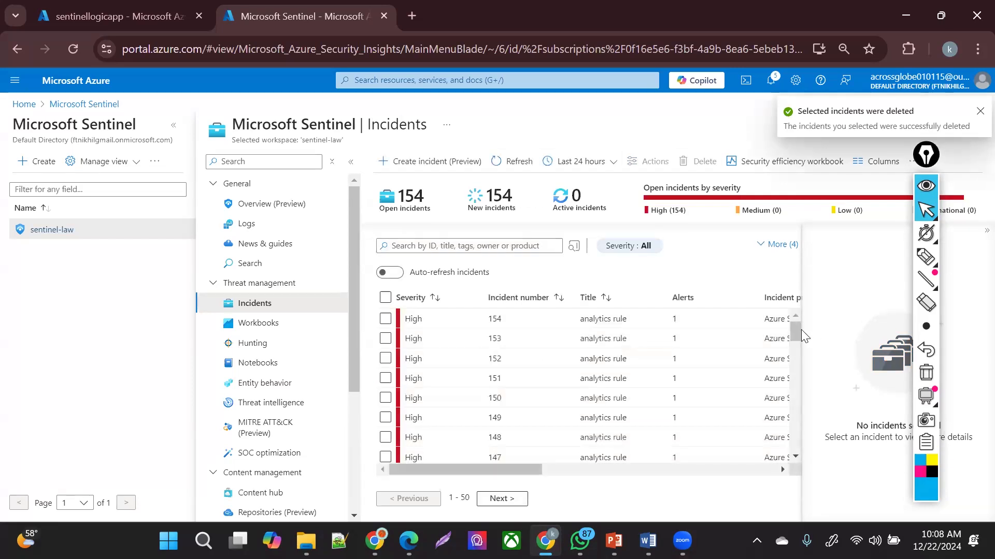
- Delete the next two batches of 50 incidents, collapsing the details pane in between
left_click(385, 298)
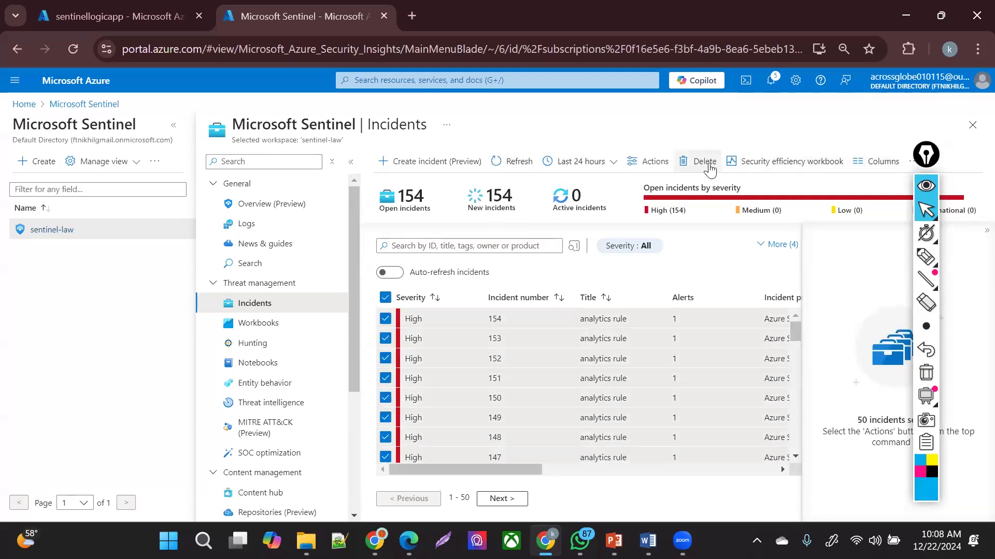
left_click(709, 165)
left_click(392, 241)
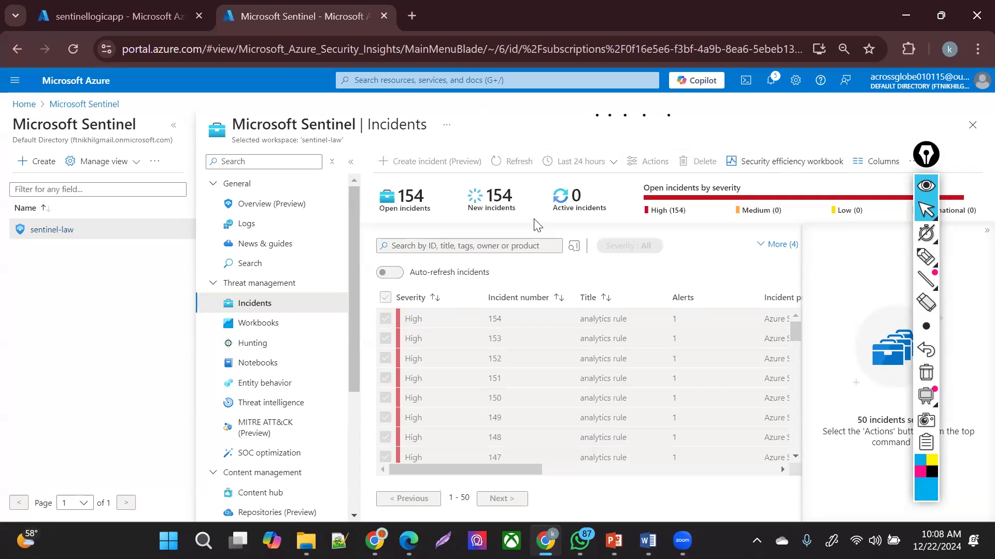
left_click(977, 231)
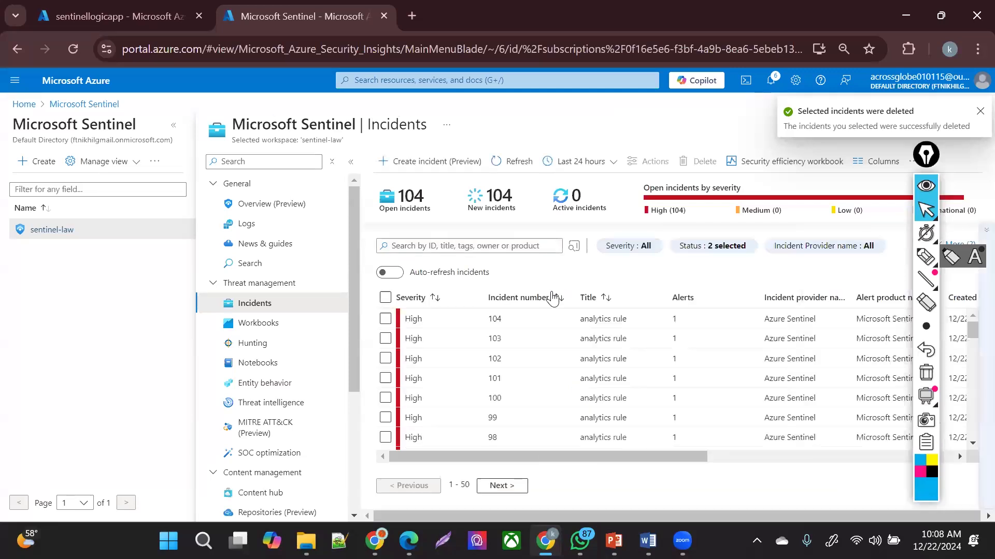
left_click(385, 297)
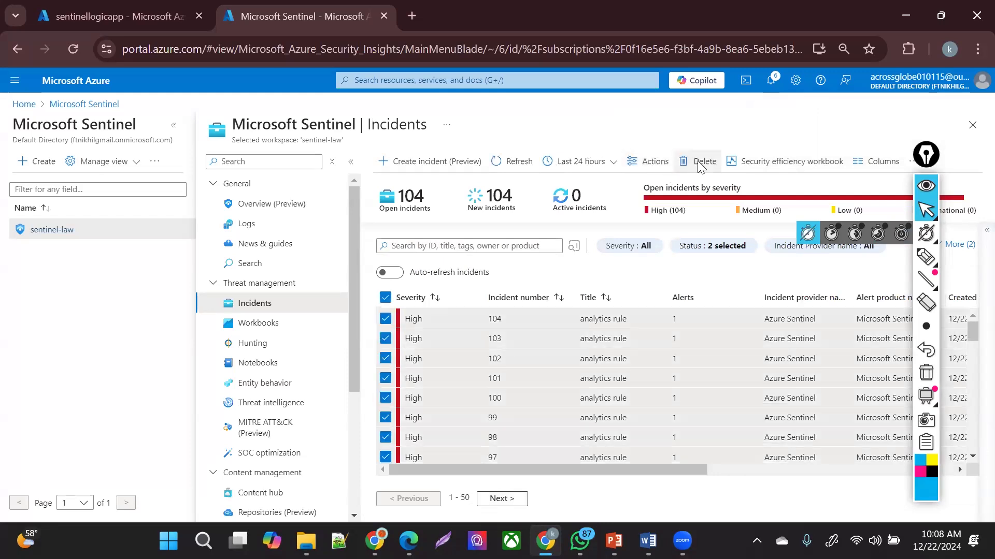
left_click(700, 165)
left_click(402, 303)
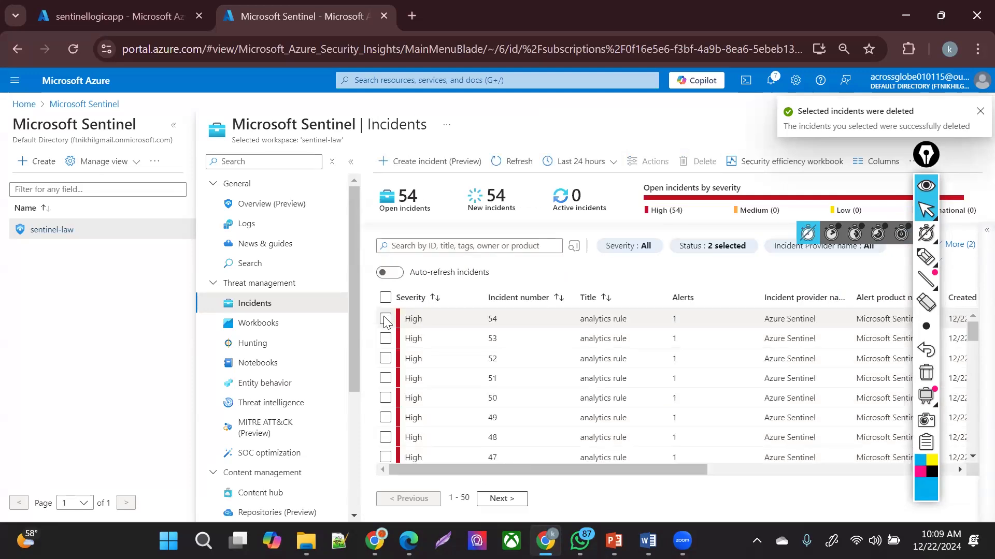
- Select and delete another page of 50 incidents
left_click(385, 320)
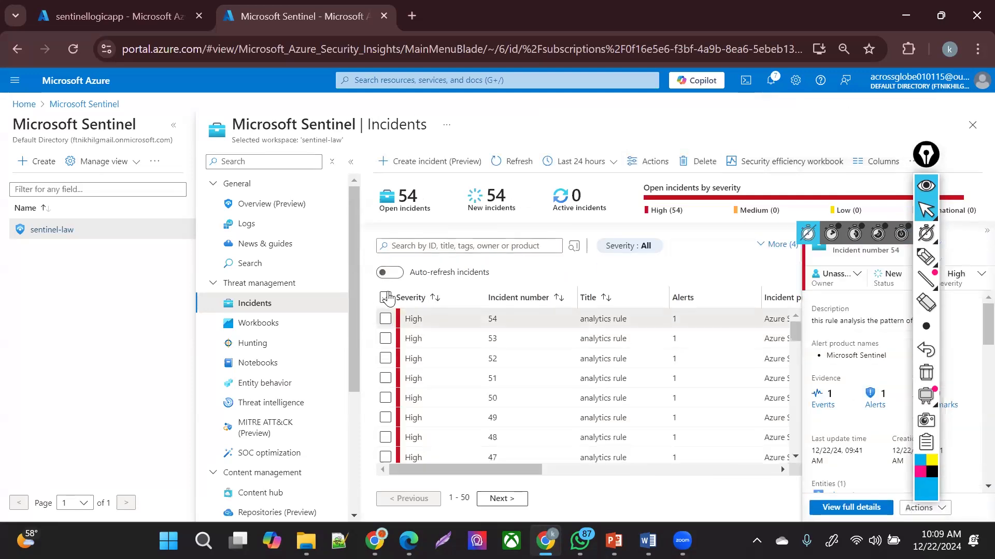
left_click(385, 298)
left_click(702, 161)
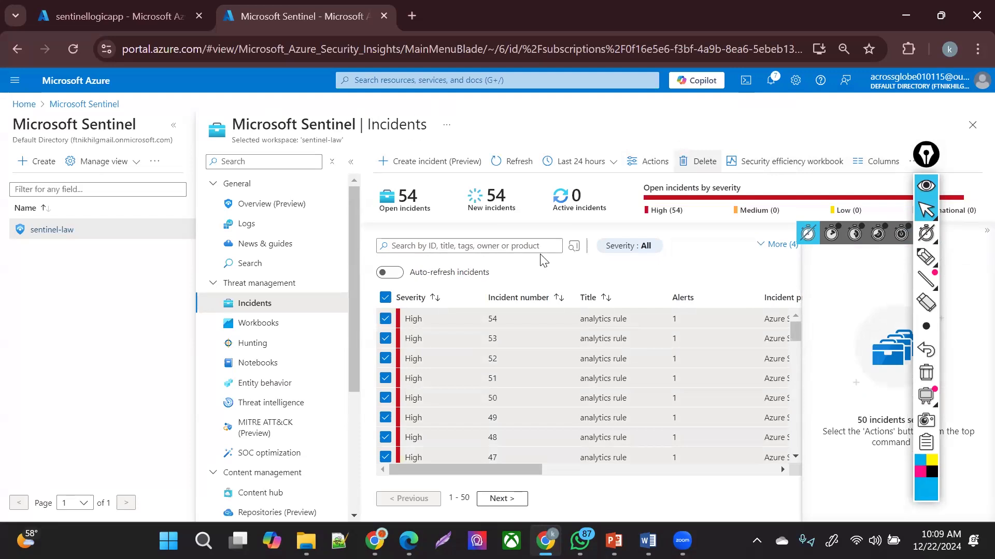
left_click(420, 239)
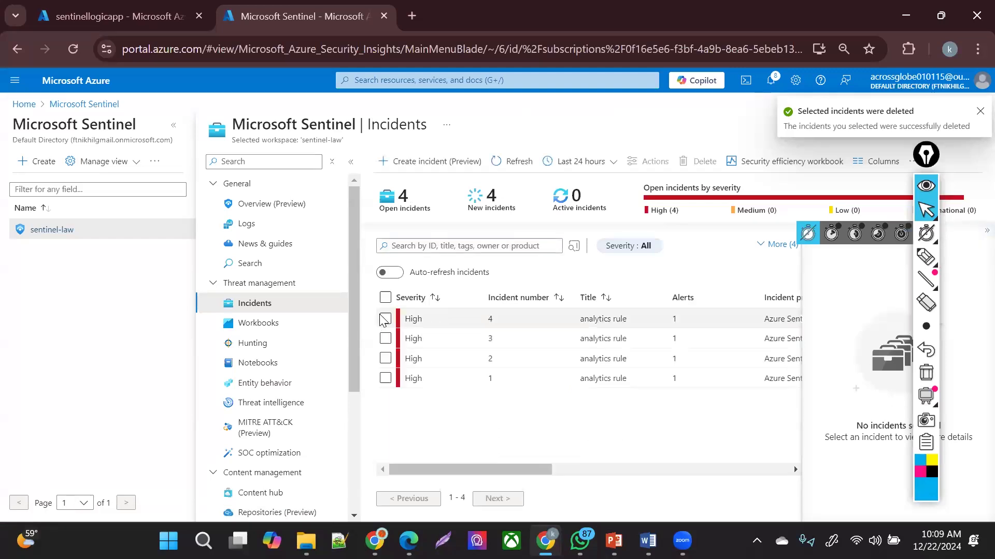
- Delete the last four incidents and refresh until the list shows empty
left_click(385, 298)
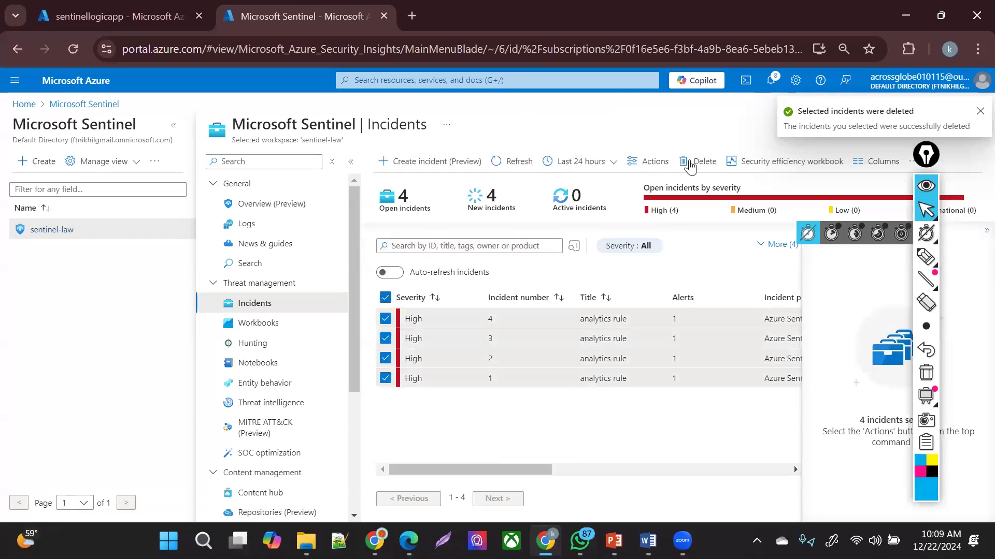
left_click(694, 161)
left_click(410, 242)
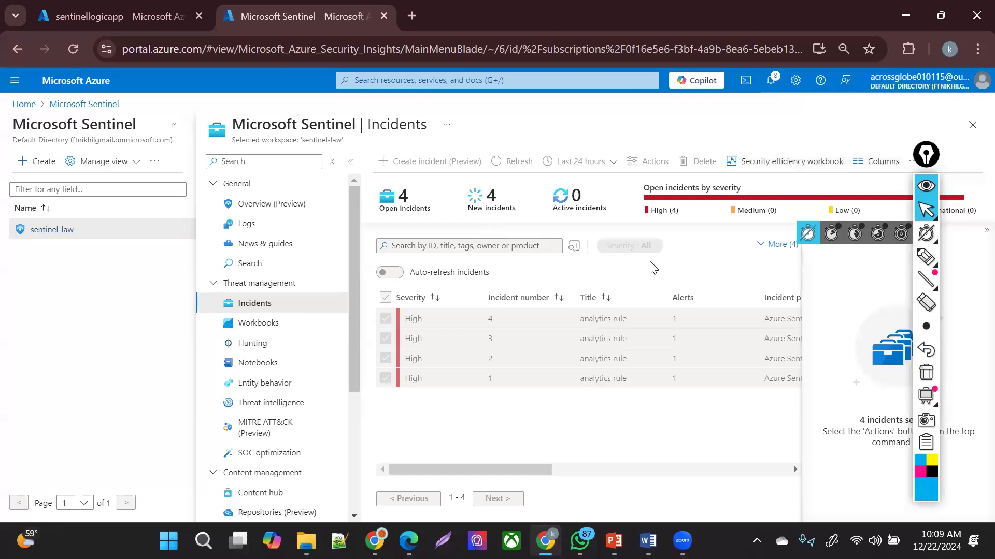
left_click(520, 160)
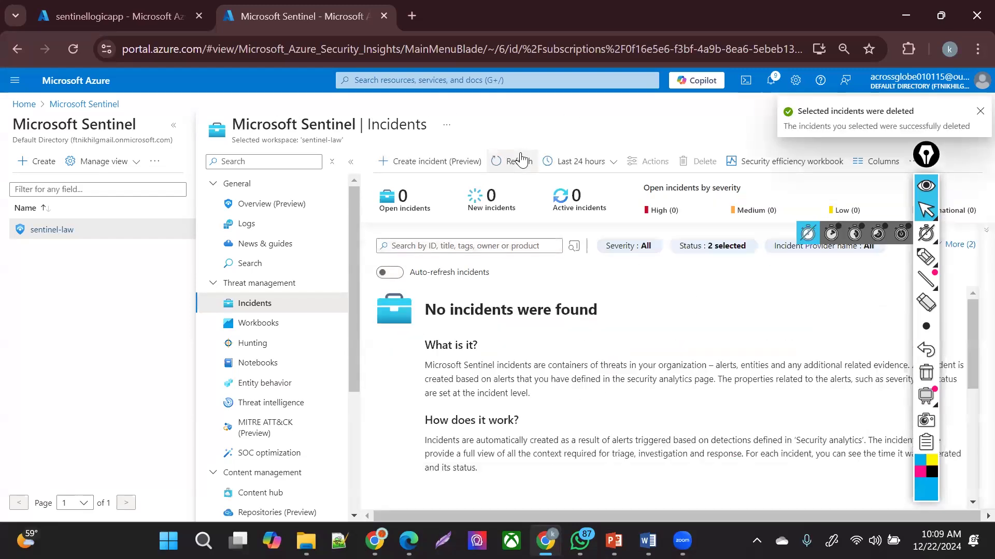
left_click(520, 160)
left_click(520, 160)
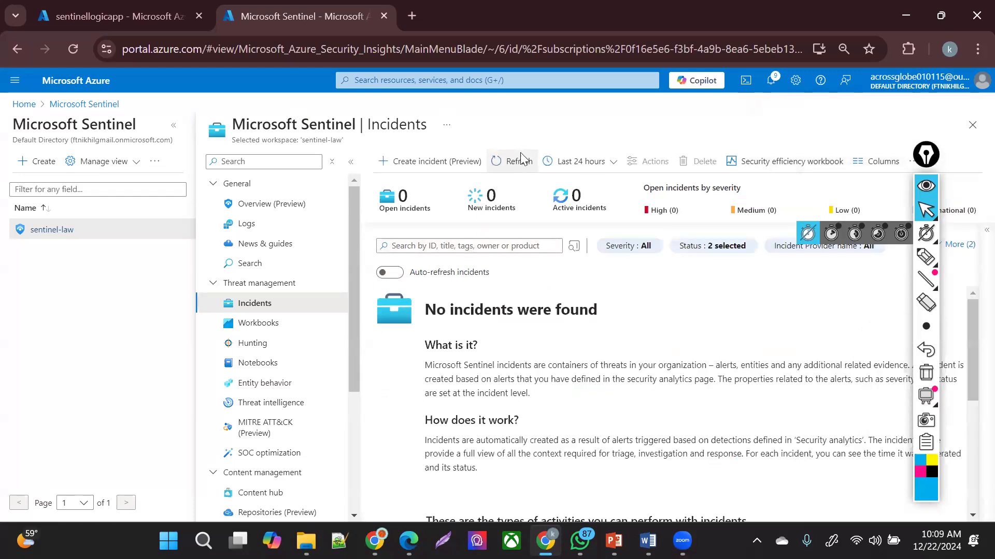
- Reload the empty Incidents list via Workbooks and launch the Create incident (Preview) form
left_click(520, 160)
left_click(520, 160)
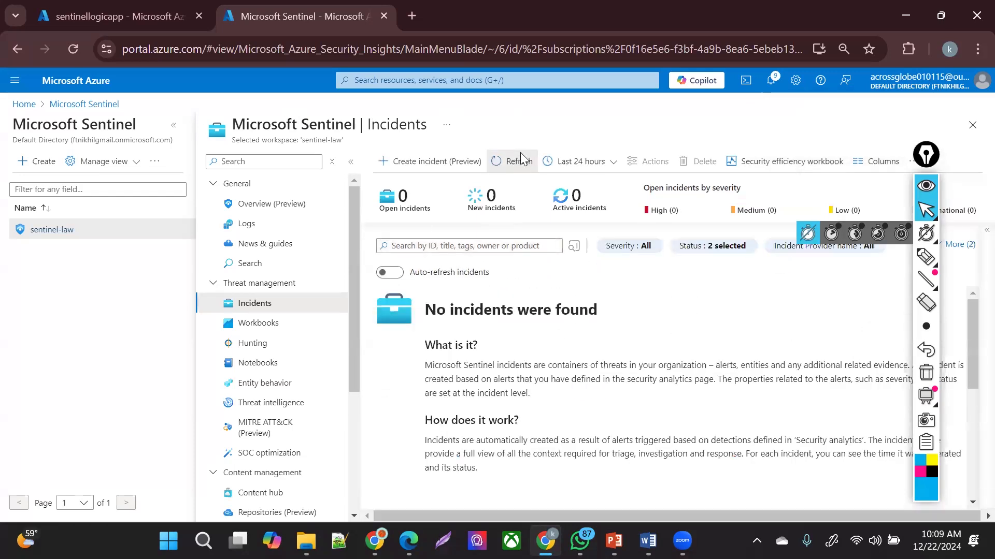
left_click(274, 326)
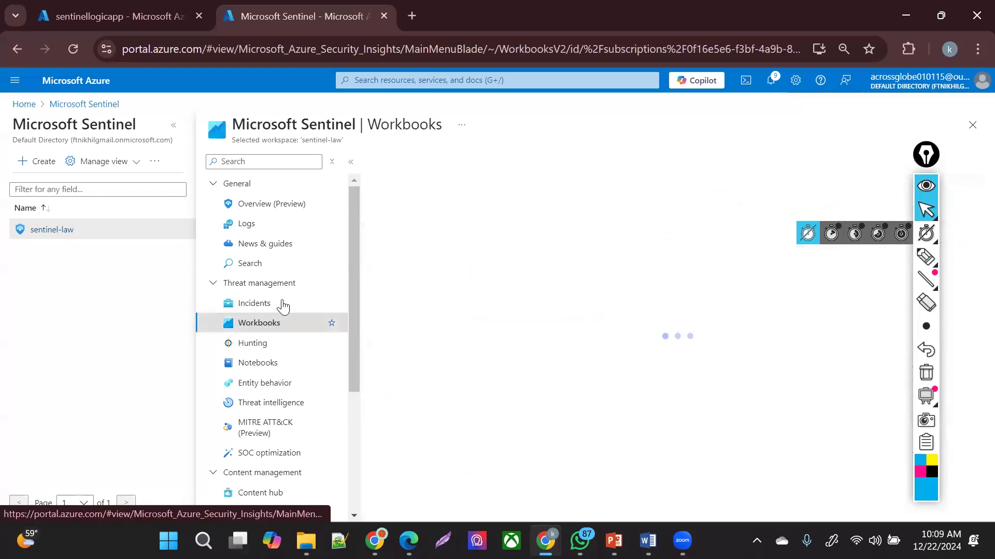
left_click(282, 306)
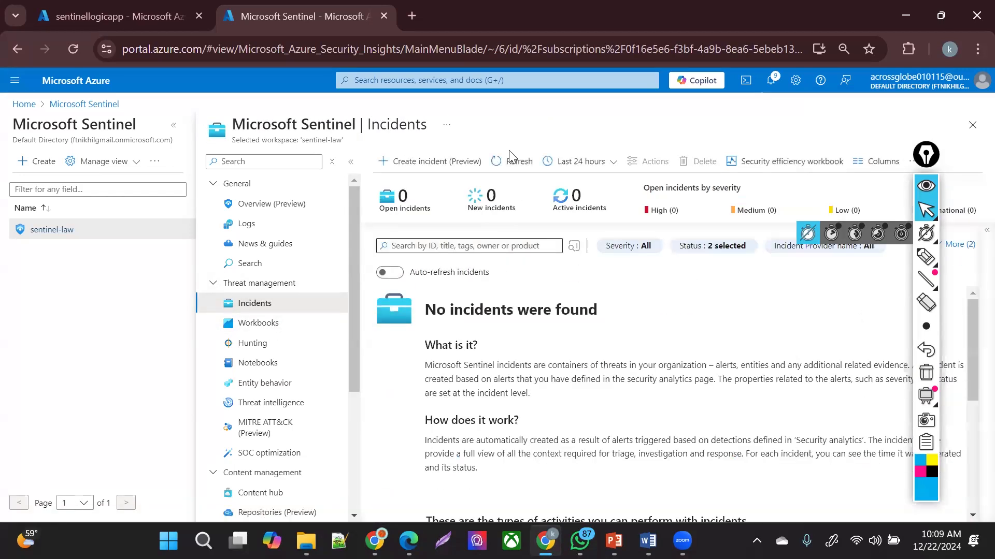
left_click(505, 155)
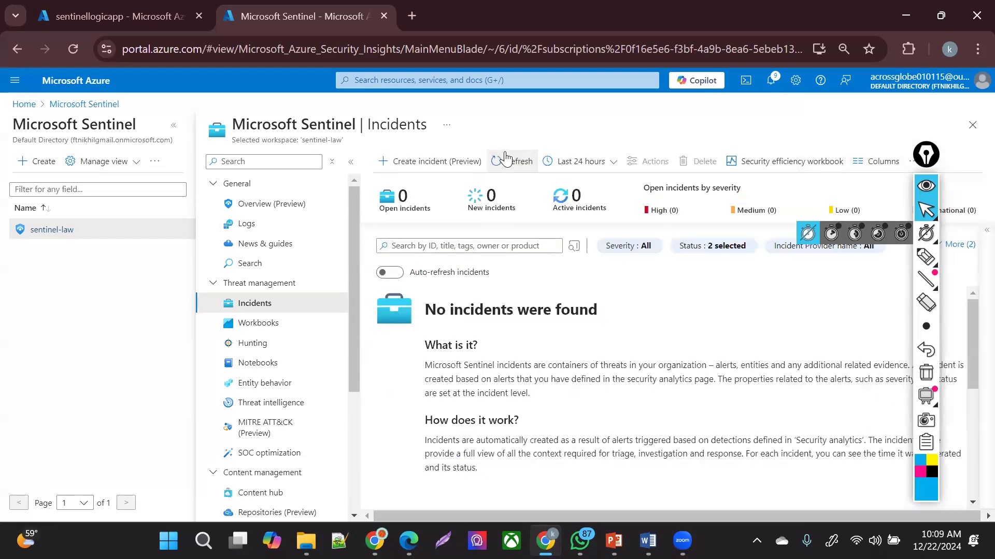
left_click(396, 161)
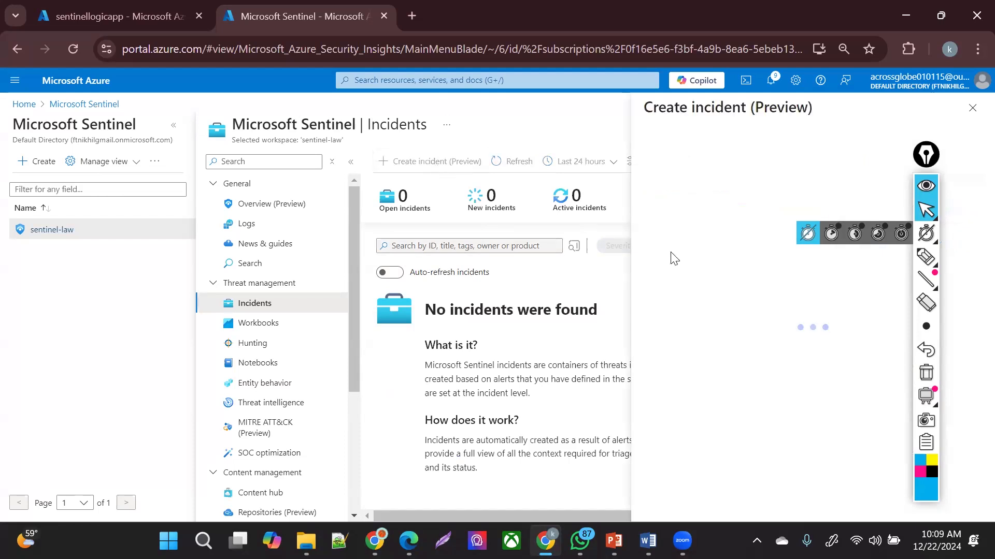
- Create incident 'TESTINCIENT' with High severity and Active status
left_click(698, 176)
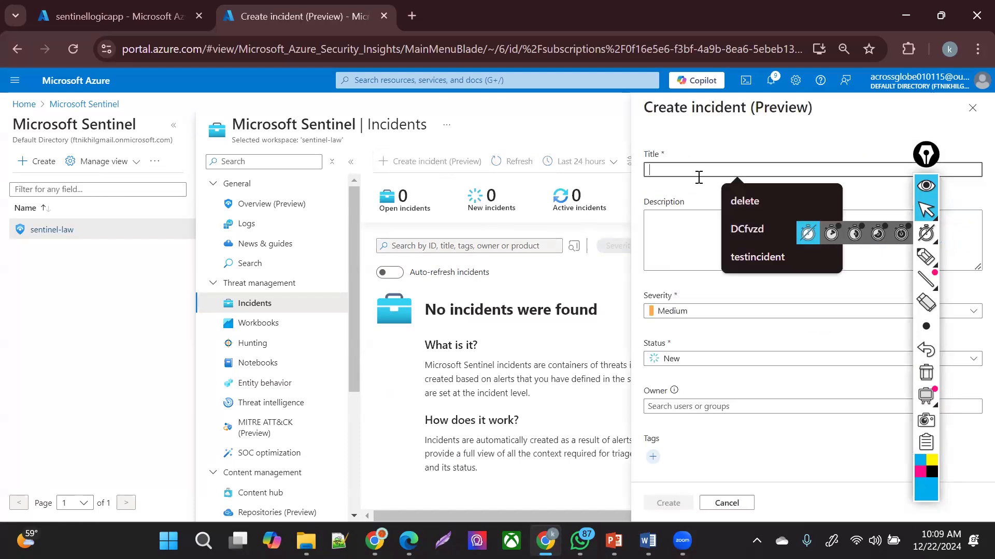
type("TE")
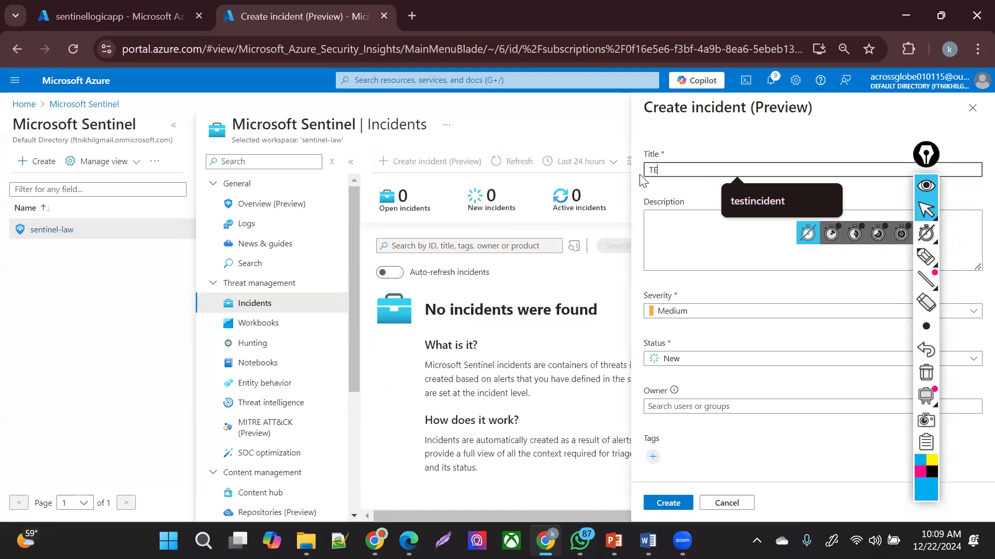
type("STINCIENT")
left_click(688, 312)
left_click(667, 396)
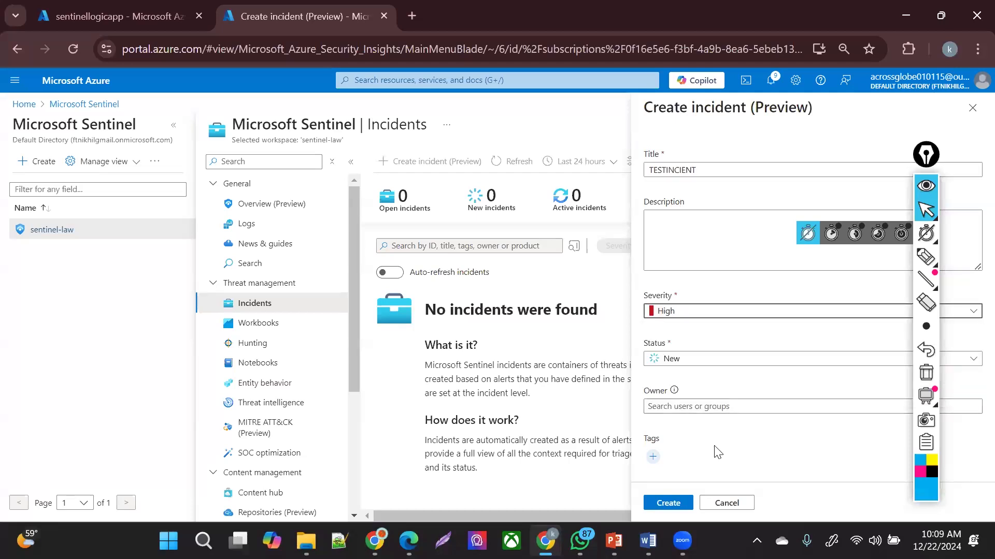
left_click(738, 358)
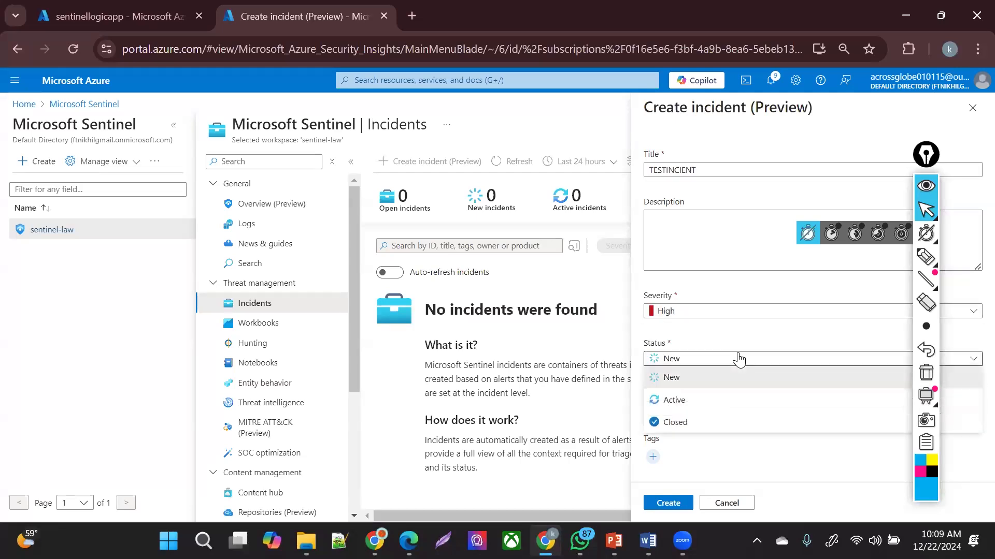
left_click(676, 400)
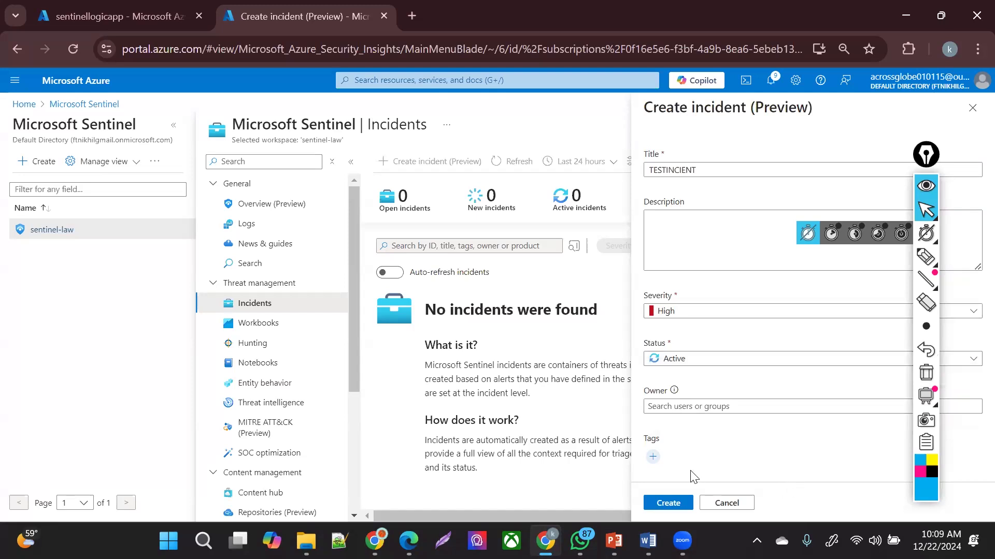
left_click(670, 501)
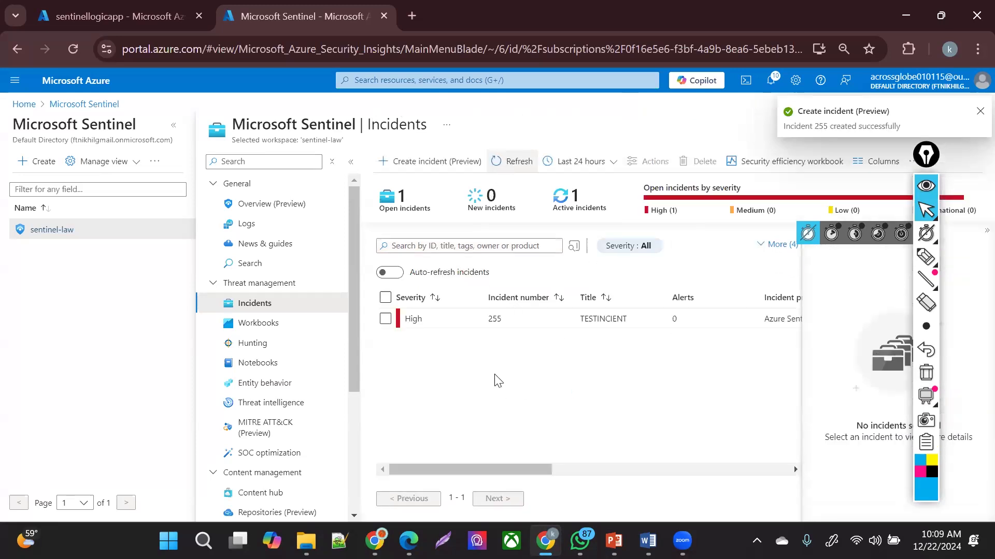
- Refresh the incident list to confirm TESTINCIENT appears as incident 255
left_click(496, 162)
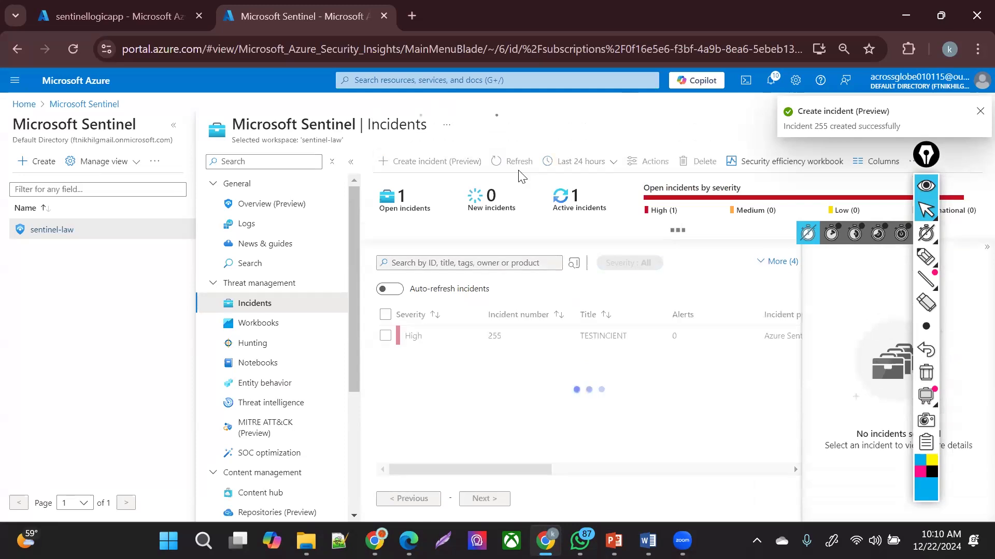
left_click(513, 161)
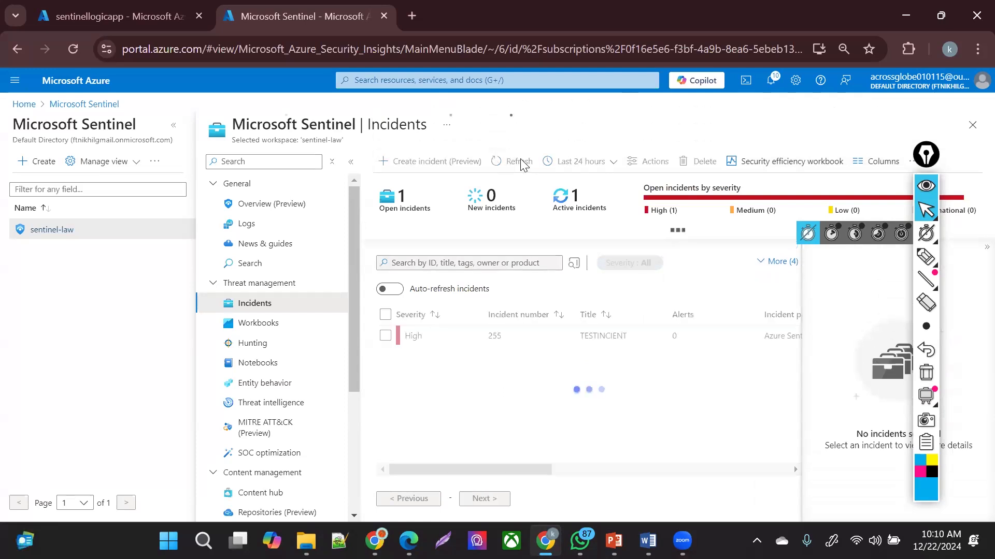
key("g")
key("slash")
- Open sentinellogicapp from Logic apps and view its Succeeded 10:10 AM run details
left_click(496, 284)
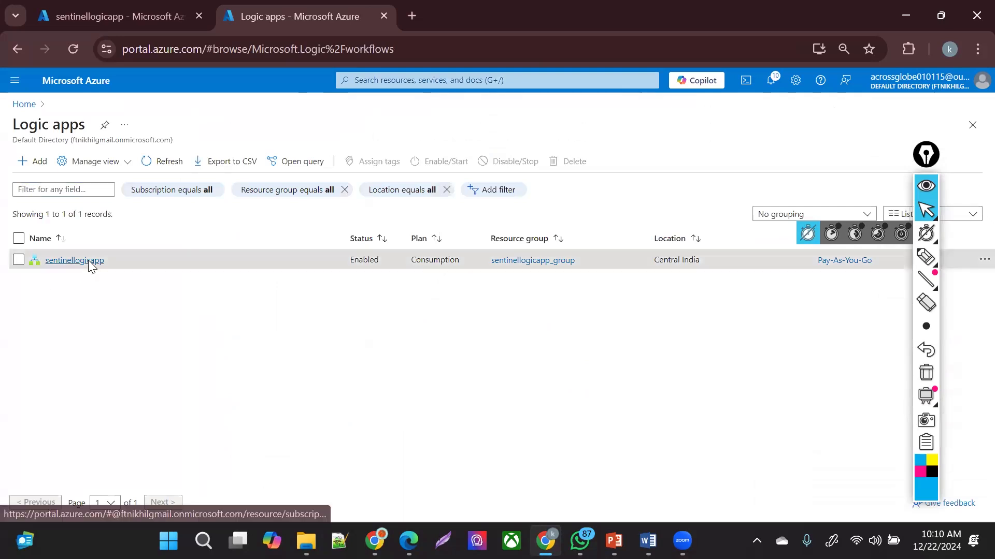
left_click(91, 263)
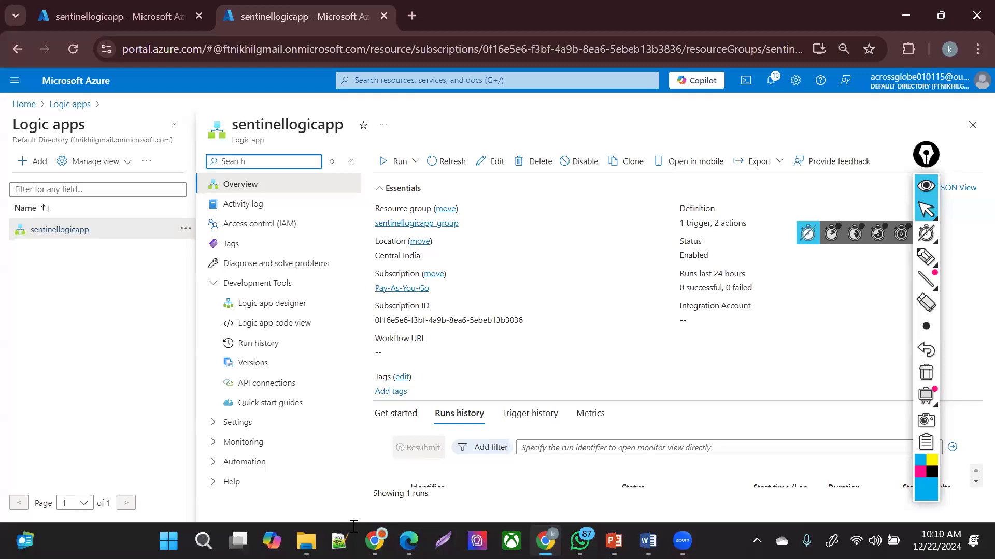
left_click(974, 483)
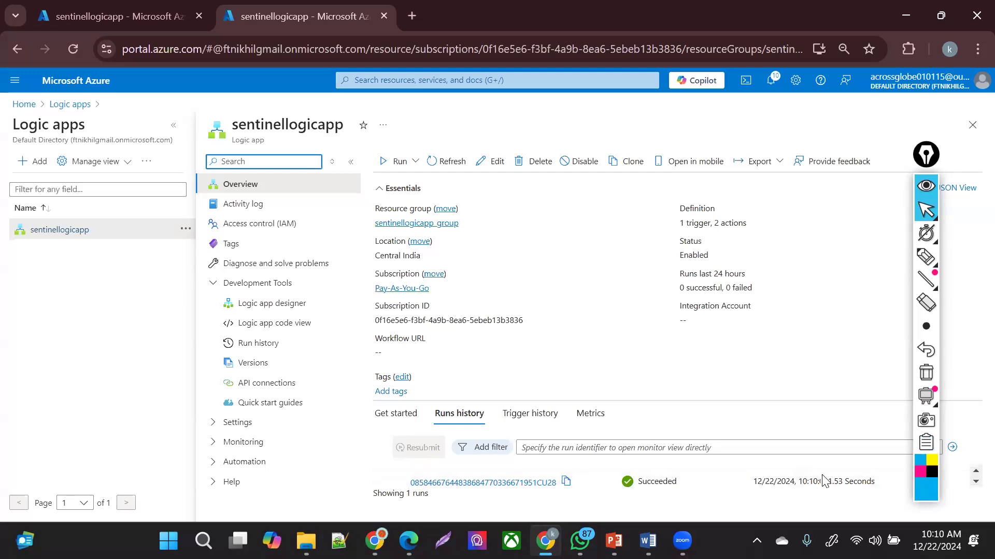
left_click(975, 471)
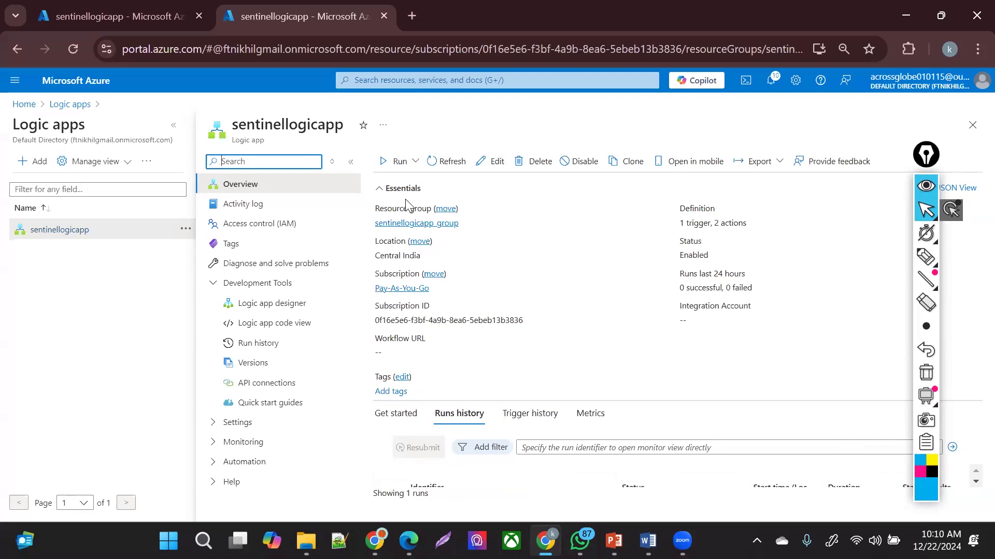
left_click(350, 161)
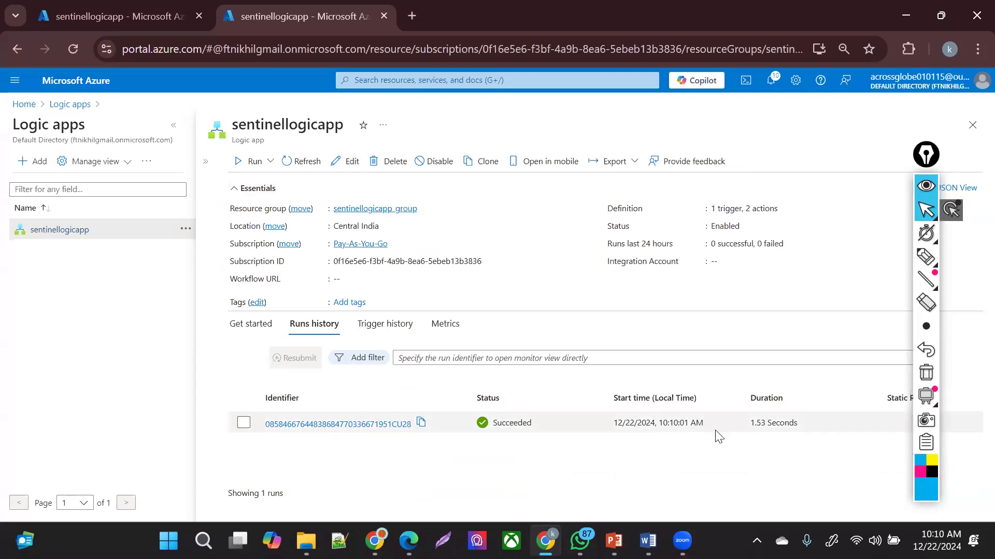
left_click(803, 421)
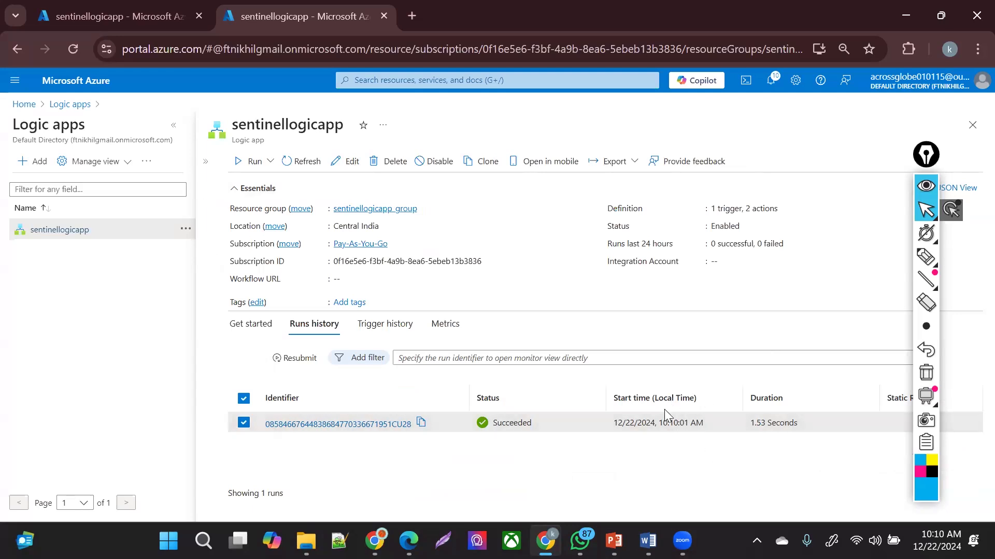
left_click(390, 423)
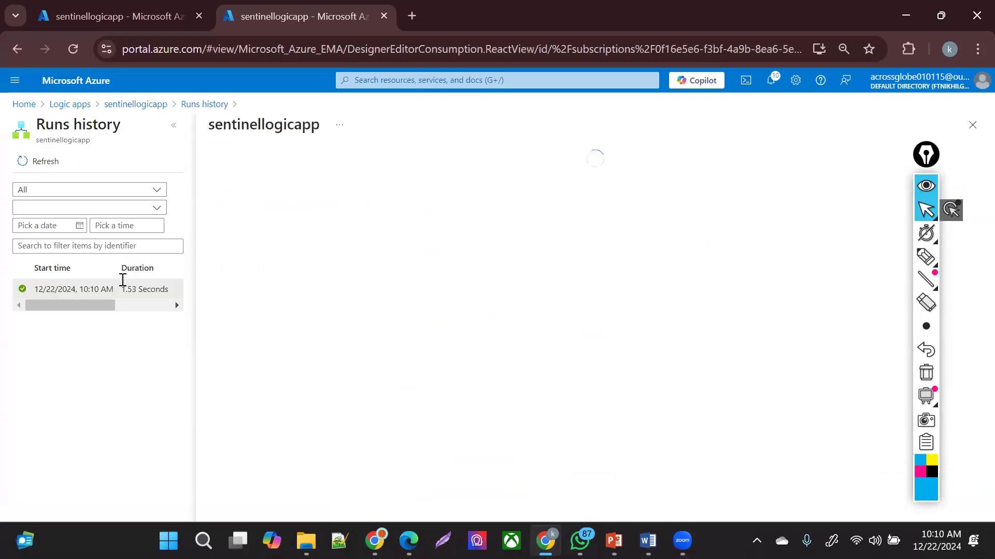
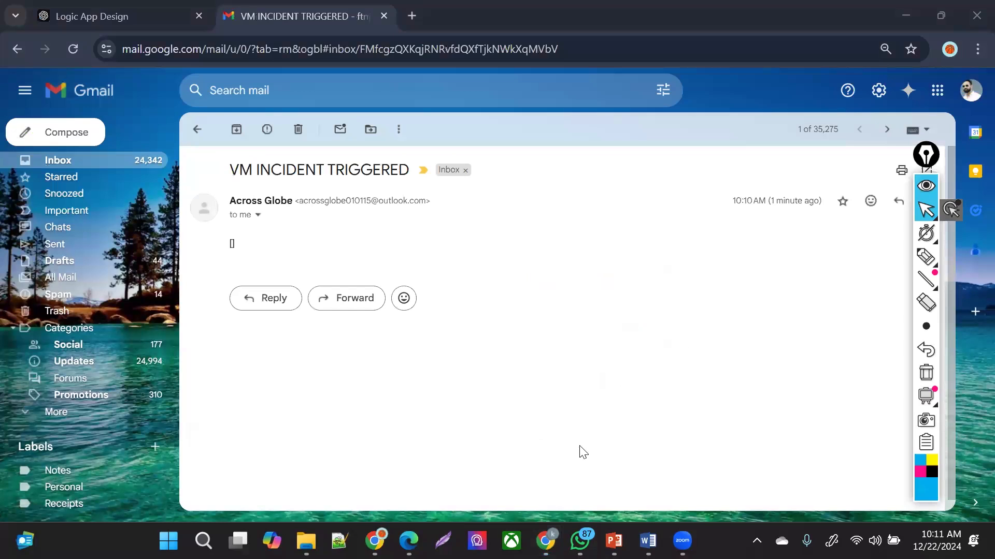
- Check the VM INCIDENT TRIGGERED email's subject and its body, which contains only [], then return to Azure
left_click(336, 165)
left_click_drag(389, 165, 227, 243)
left_click(239, 254)
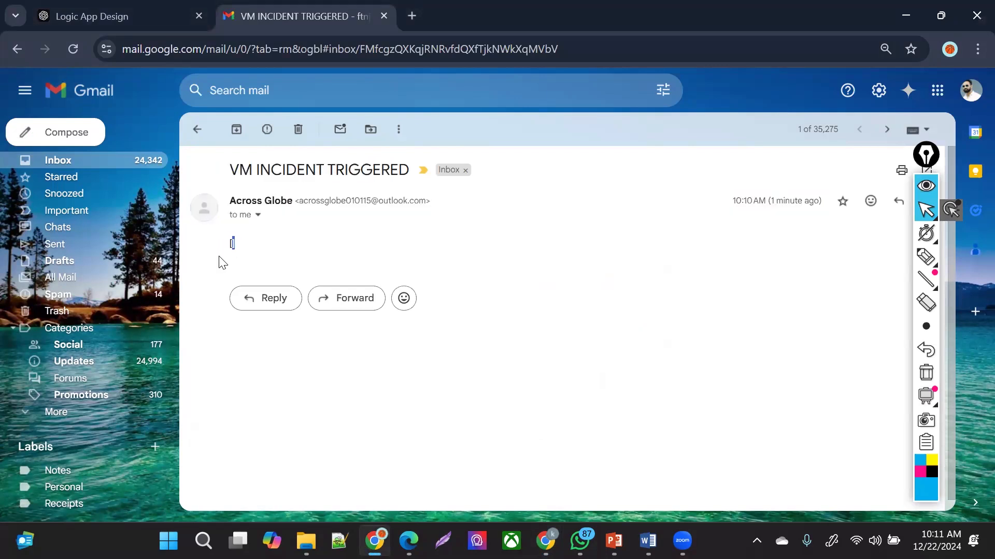
left_click(440, 217)
left_click_drag(254, 166, 397, 252)
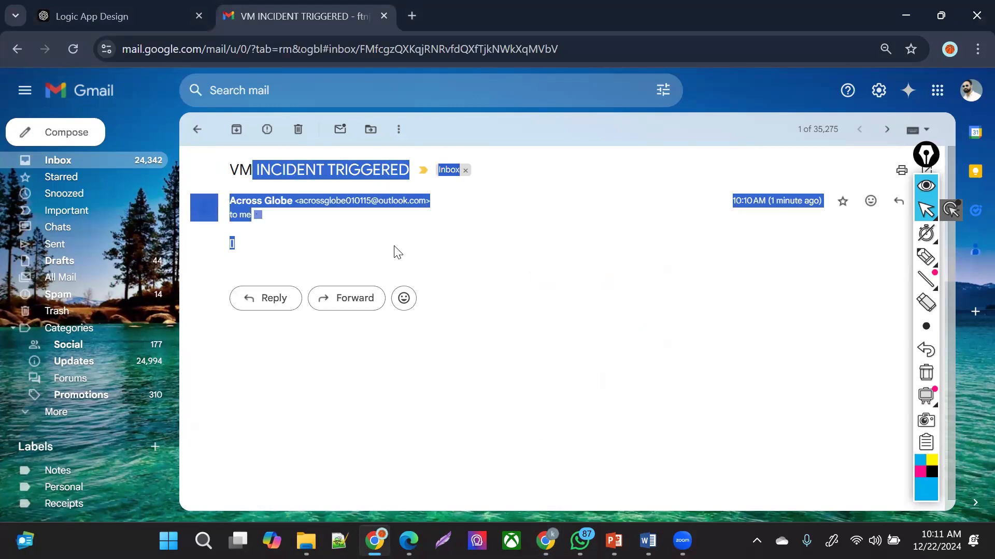
left_click(496, 275)
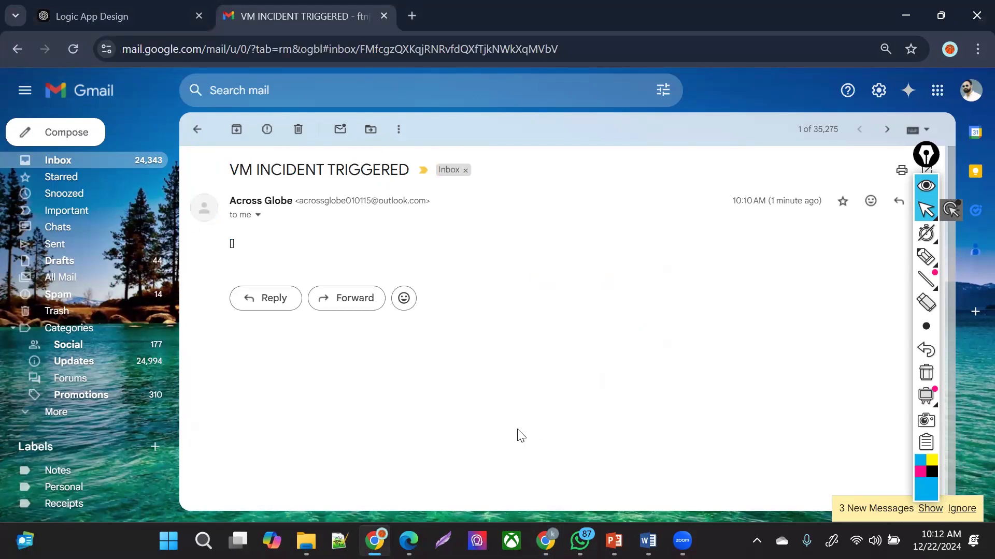
mouse_move(546, 540)
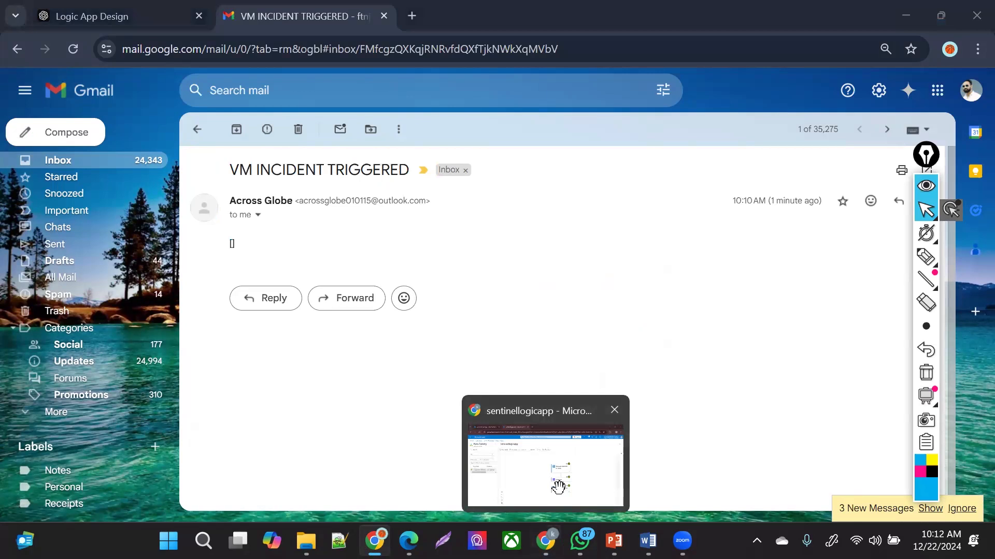
left_click(557, 485)
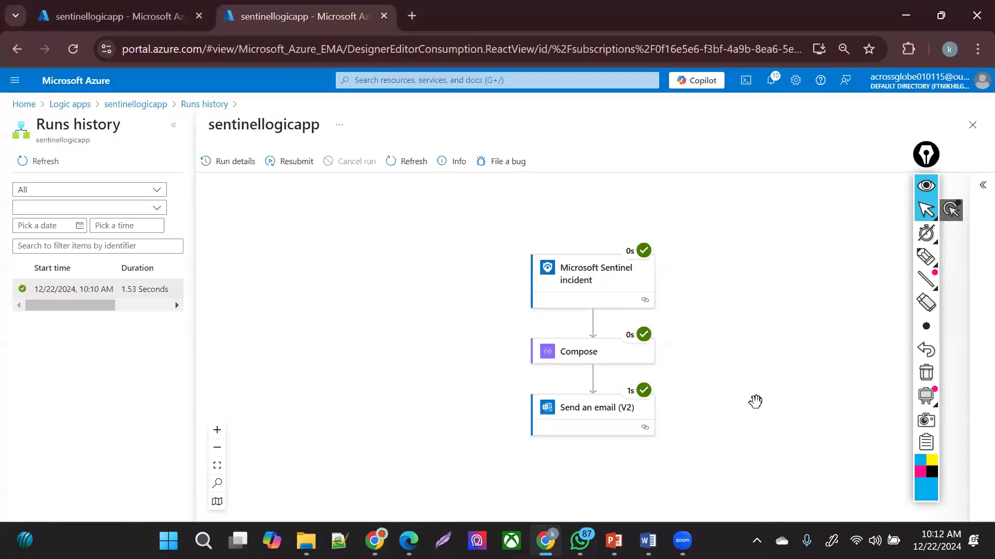
- Review the run's Send an email (V2) inputs, including the body value, and the Sentinel incident trigger outputs
left_click(574, 420)
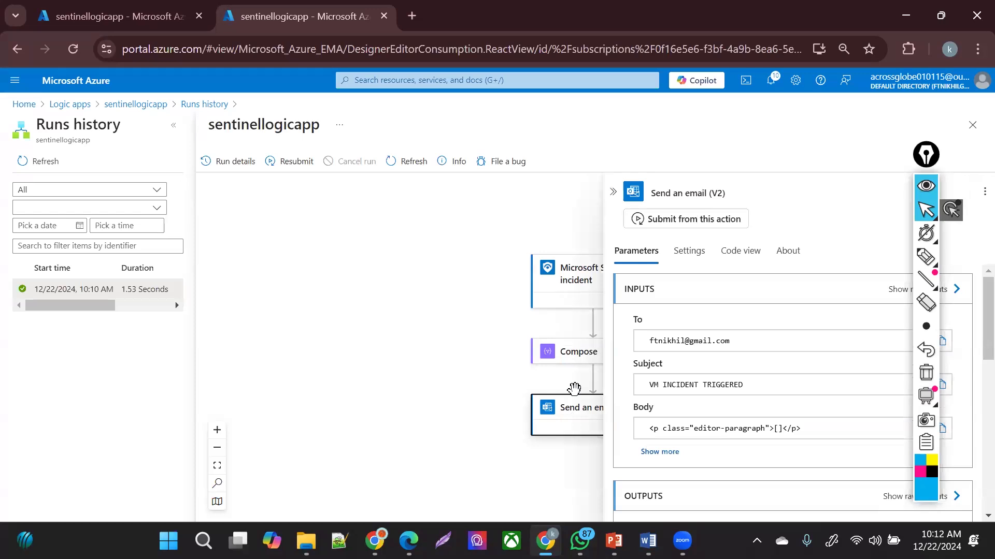
scroll(972, 325, "down", 1)
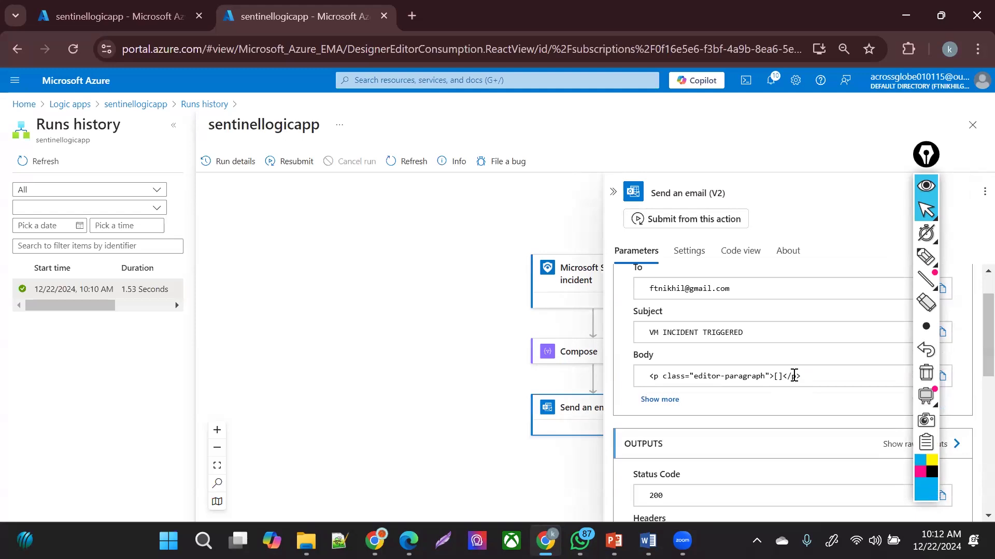
left_click(644, 400)
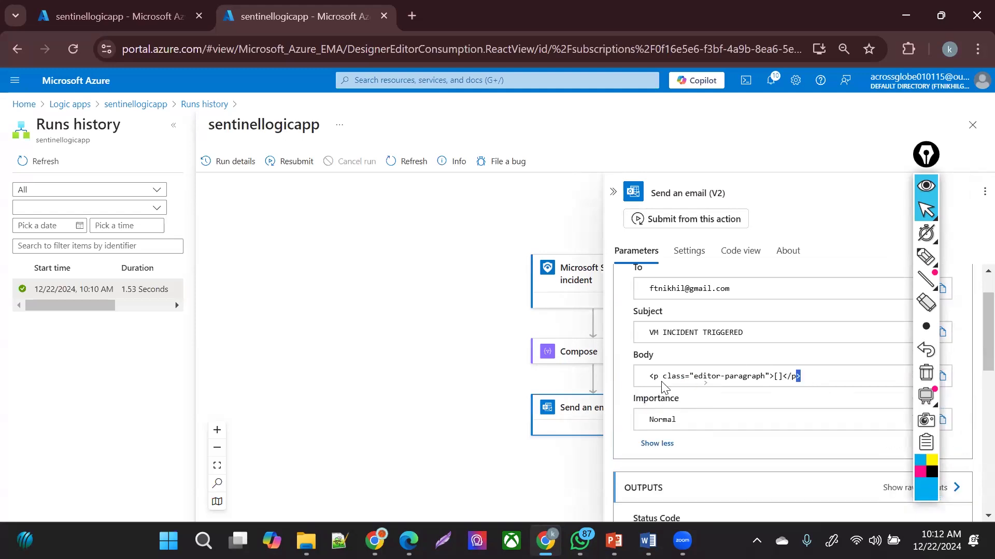
left_click_drag(671, 376, 826, 395)
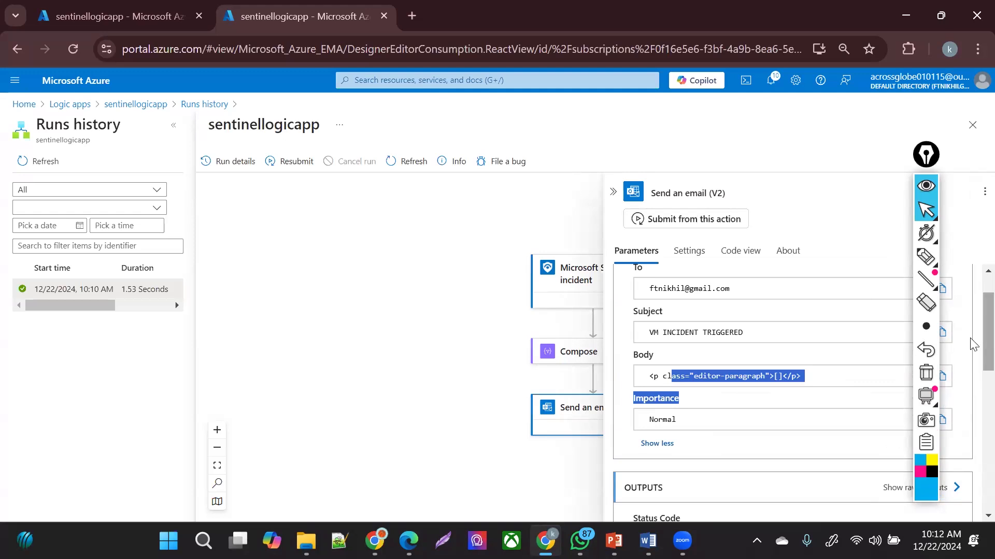
scroll(972, 345, "up", 2)
left_click(576, 294)
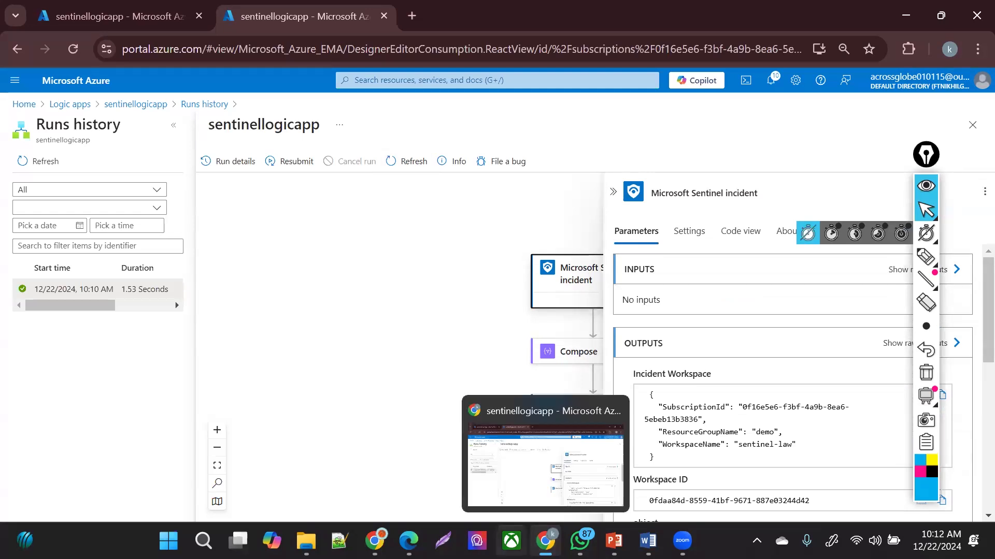
- Recheck the received email's sender and [] body, then close the run details in Azure
mouse_move(368, 526)
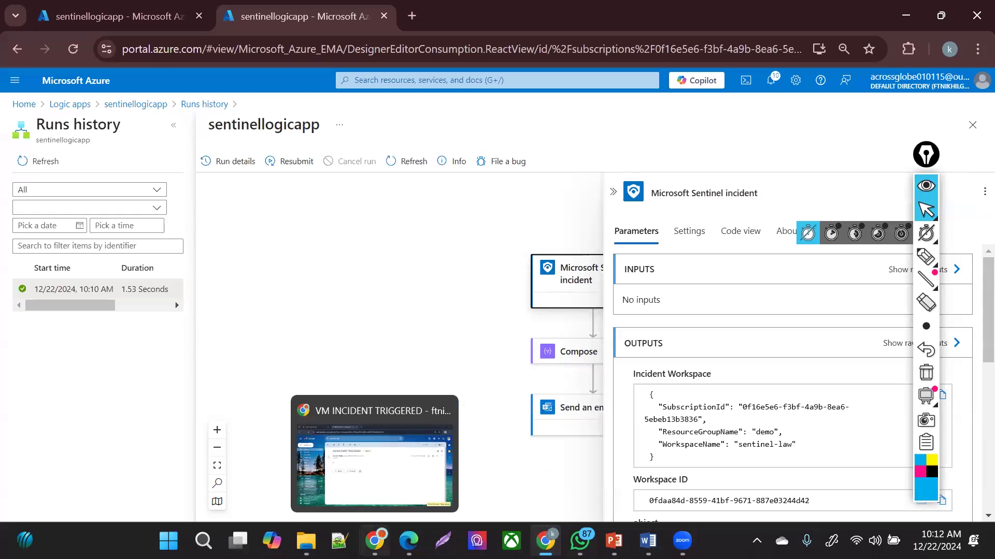
left_click(381, 473)
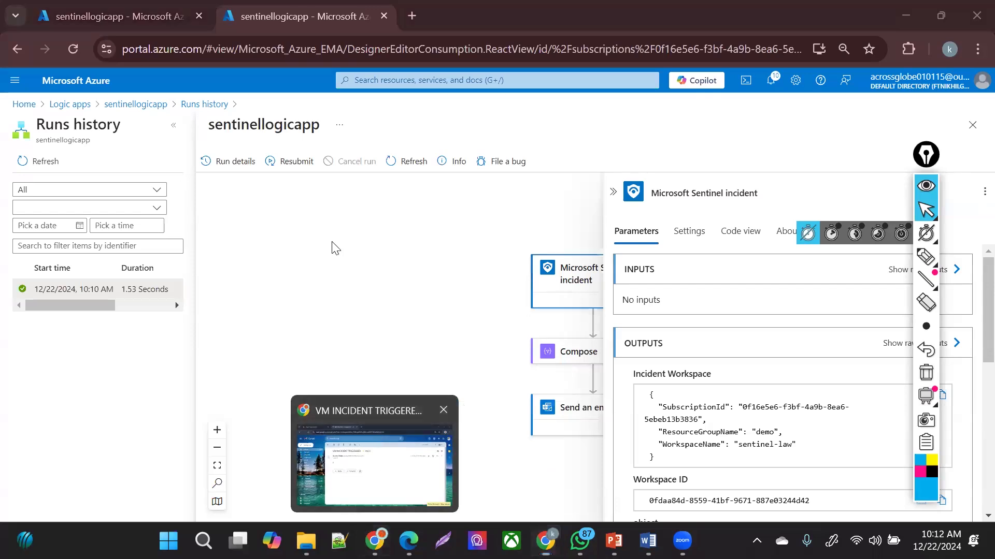
left_click_drag(225, 245, 232, 242)
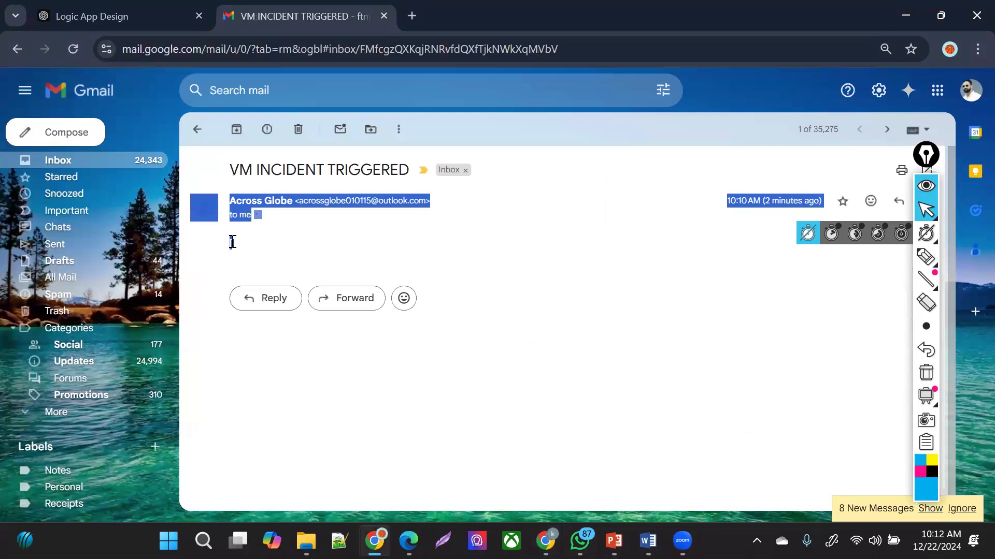
left_click(232, 241)
double_click(232, 242)
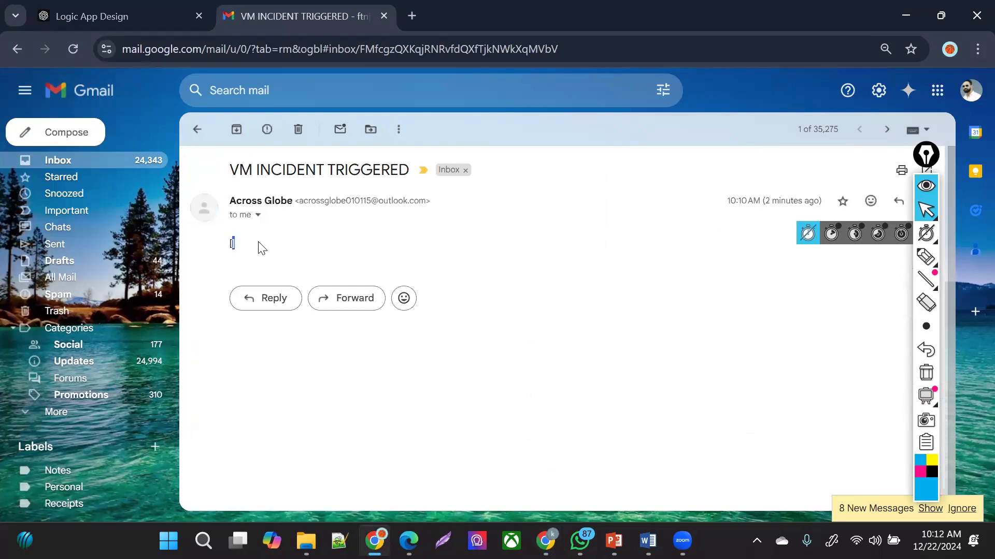
left_click(260, 263)
key("alt+Tab")
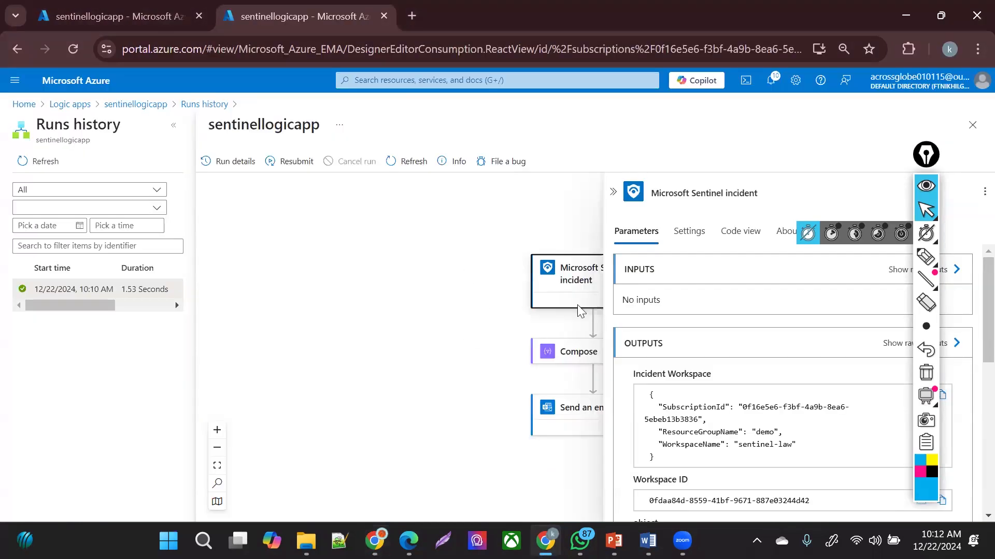
left_click(205, 104)
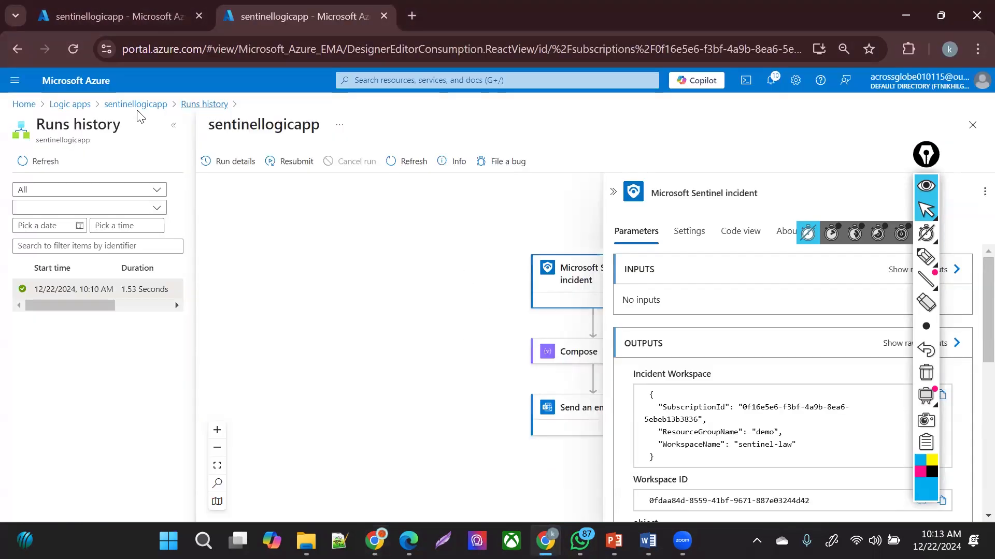
- Open sentinellogicapp in the Logic app designer, inspect Compose, and bring up the Send an email (V2) step
left_click(136, 105)
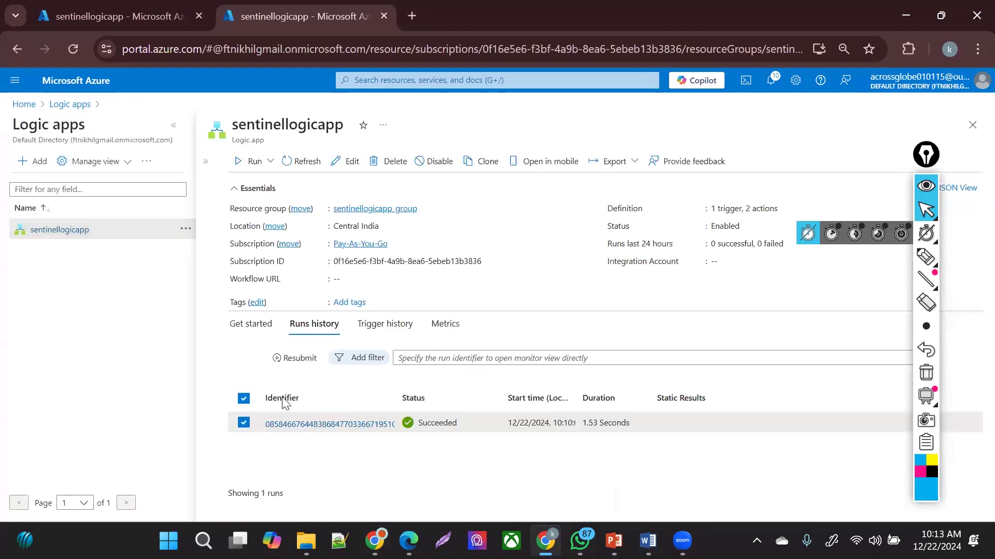
left_click(206, 162)
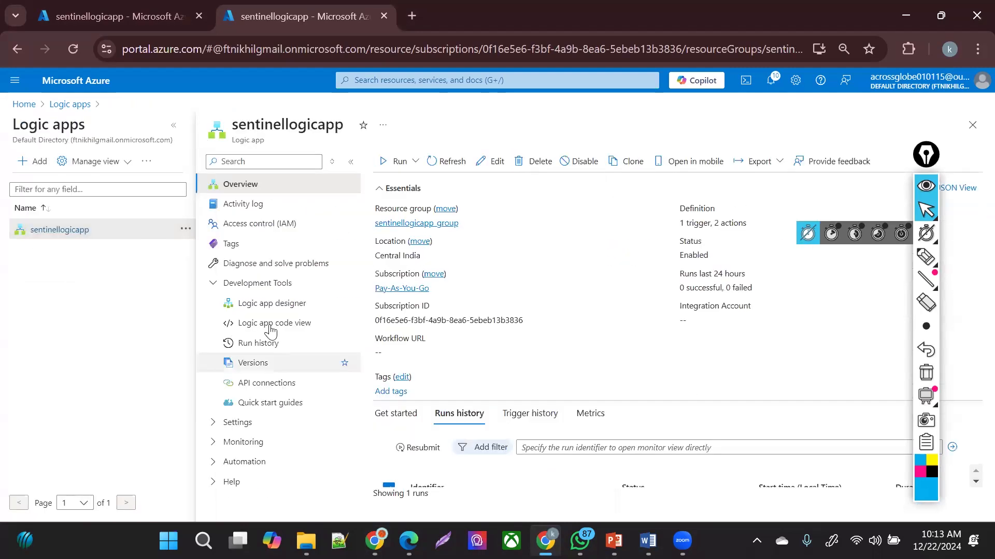
left_click(299, 308)
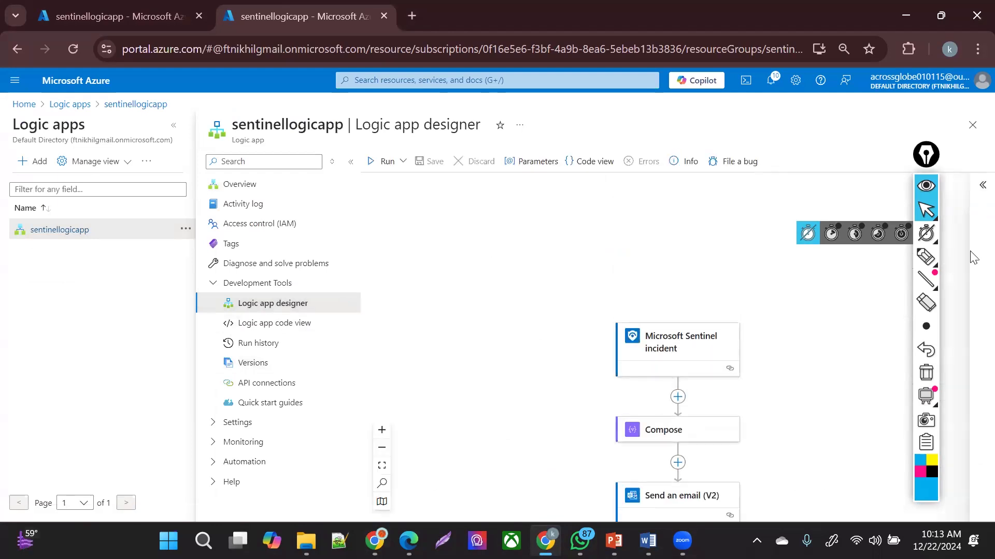
left_click(666, 440)
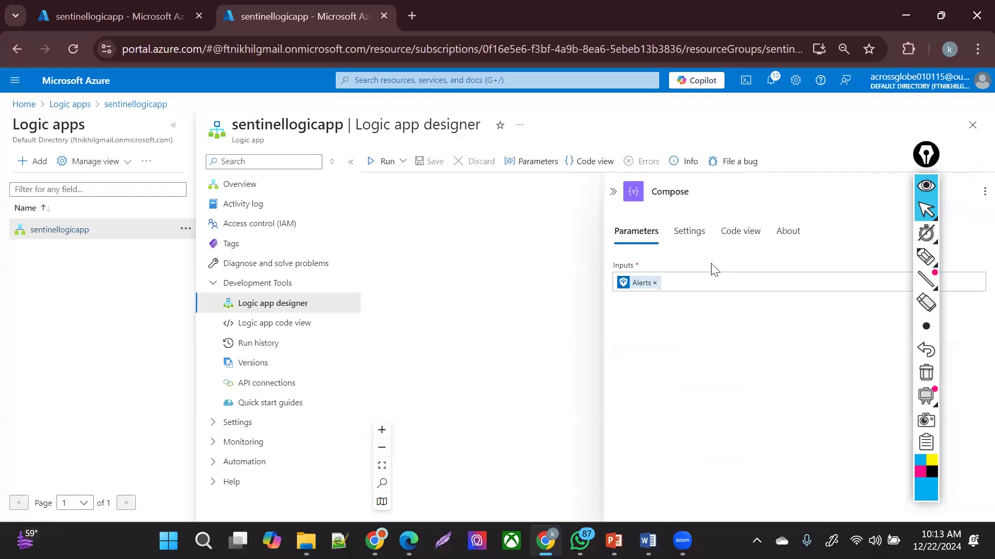
left_click(689, 286)
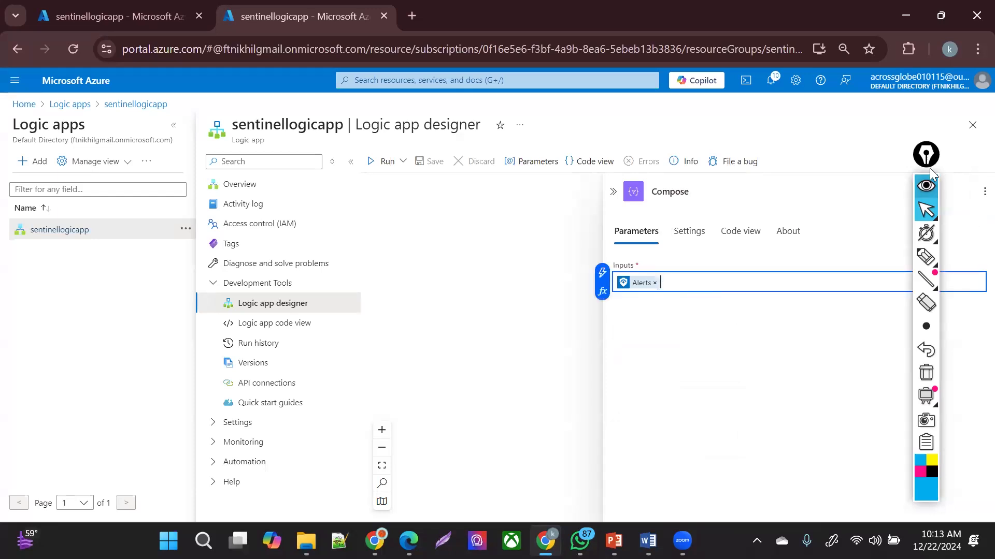
left_click(613, 192)
left_click(675, 493)
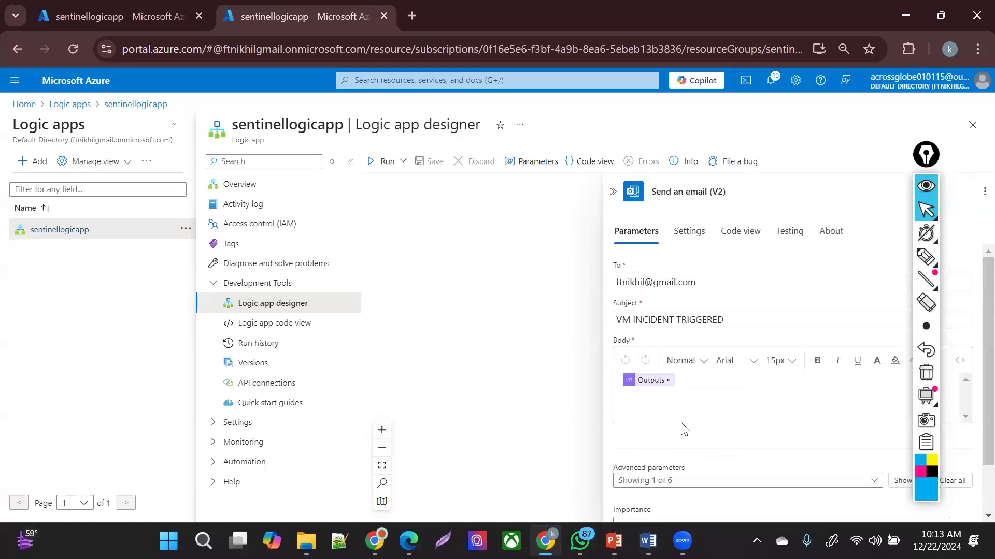
- Add new lines to the email body holding the incident's updated field names and an incident alert field
left_click(701, 382)
key("Return")
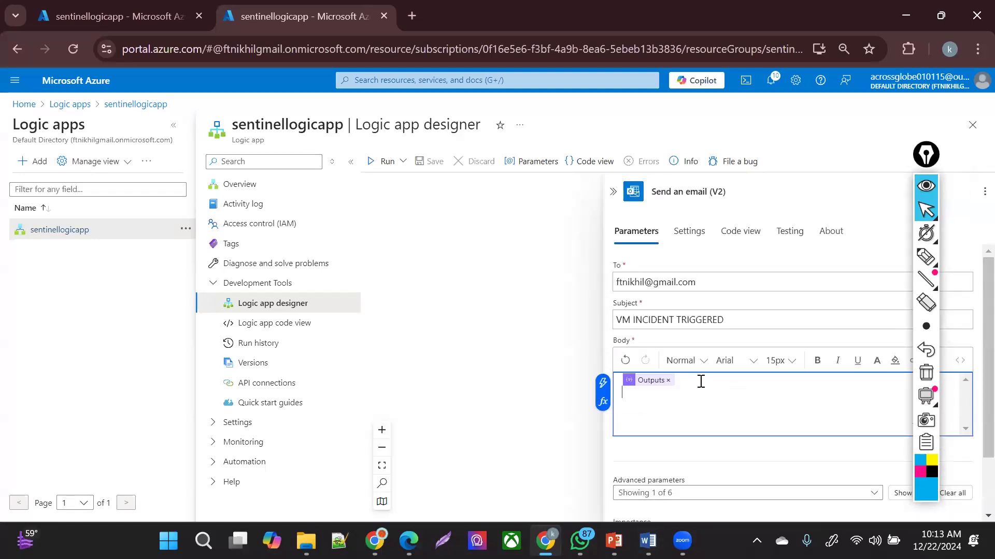
left_click(603, 384)
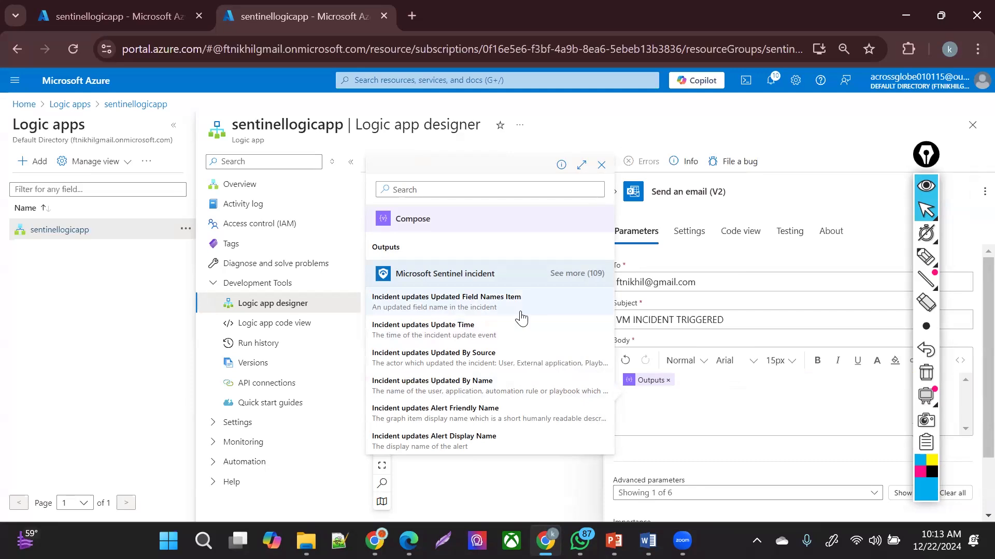
left_click(518, 310)
key("Return")
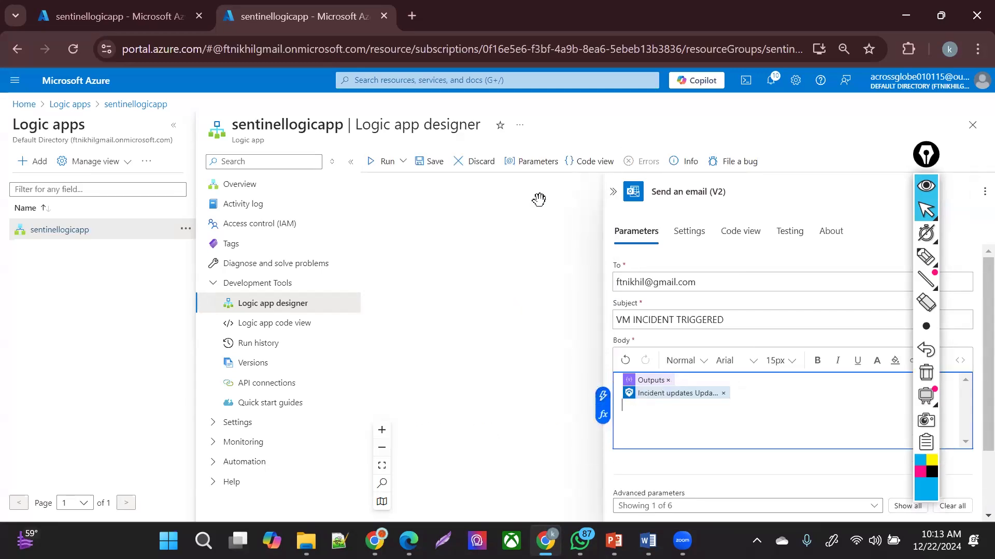
left_click(604, 399)
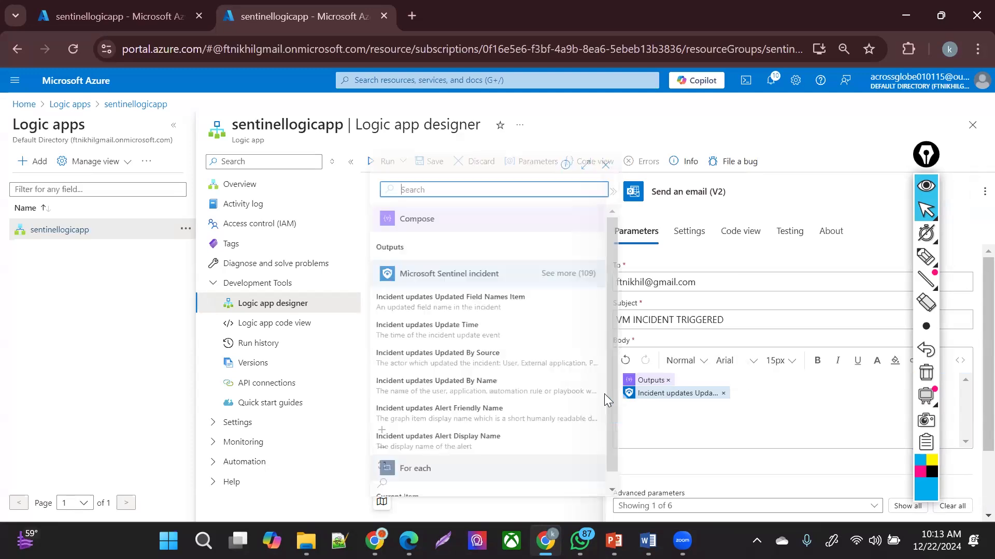
scroll(605, 312, "down", 1)
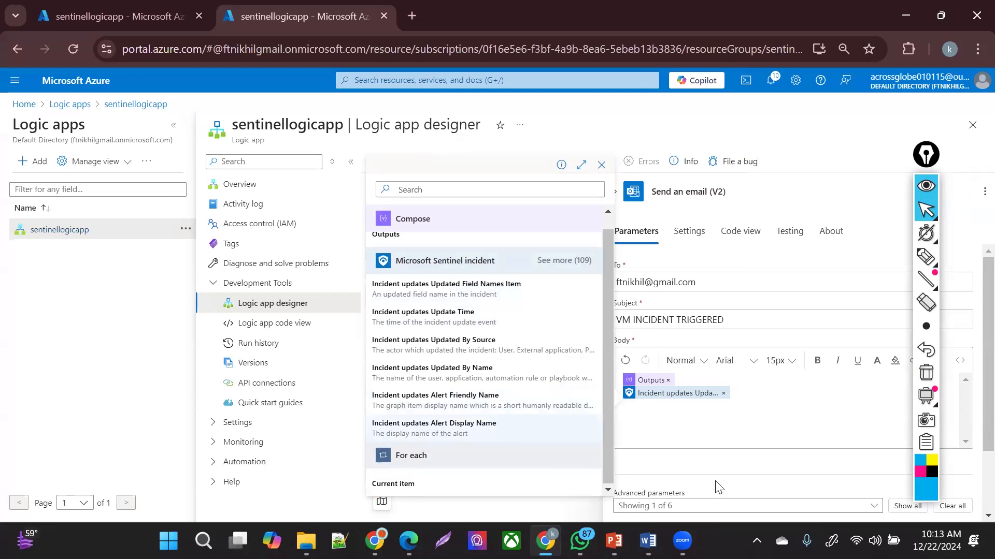
key("Return")
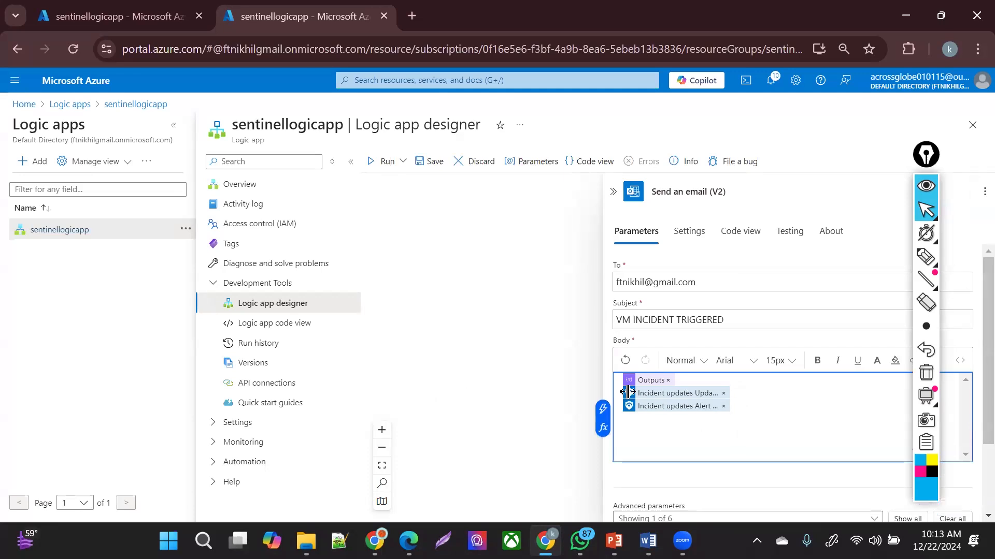
- Insert a third incident update field into the body and save the sentinellogicapp workflow
left_click(603, 410)
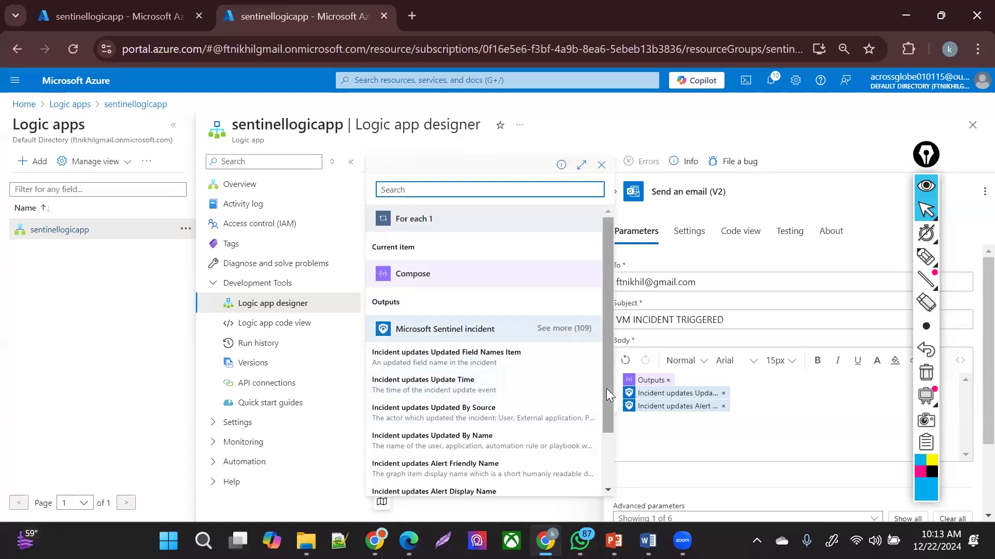
left_click_drag(607, 388, 608, 463)
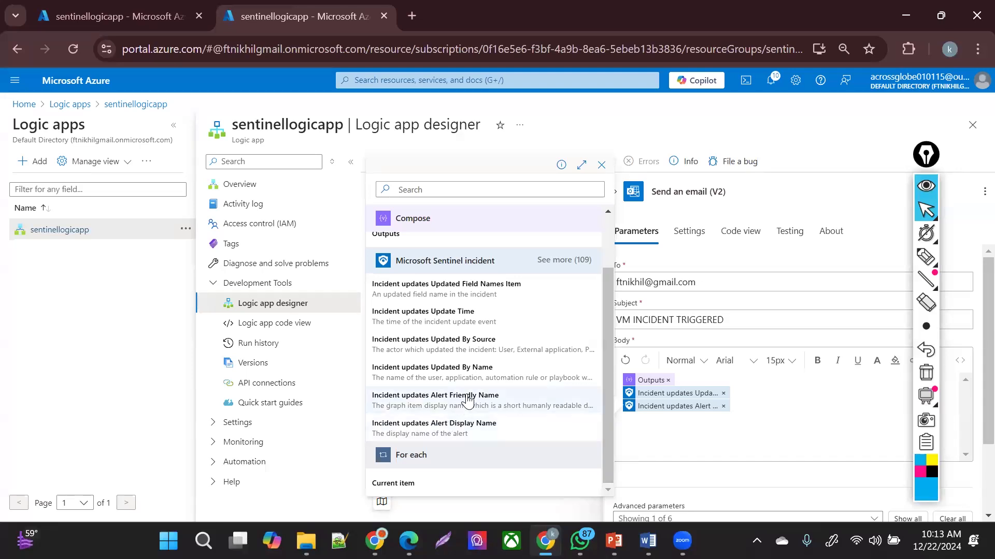
left_click(495, 376)
left_click(698, 447)
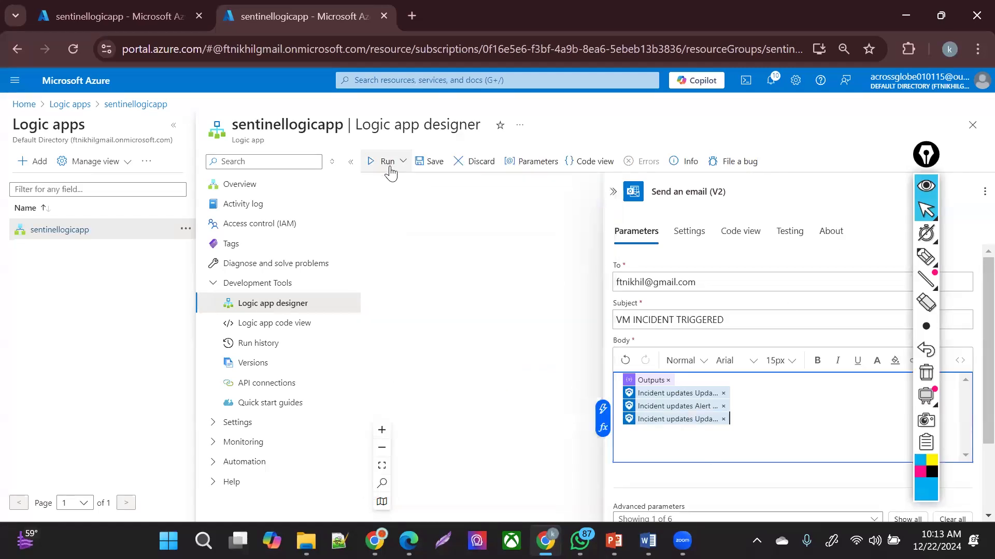
left_click(433, 167)
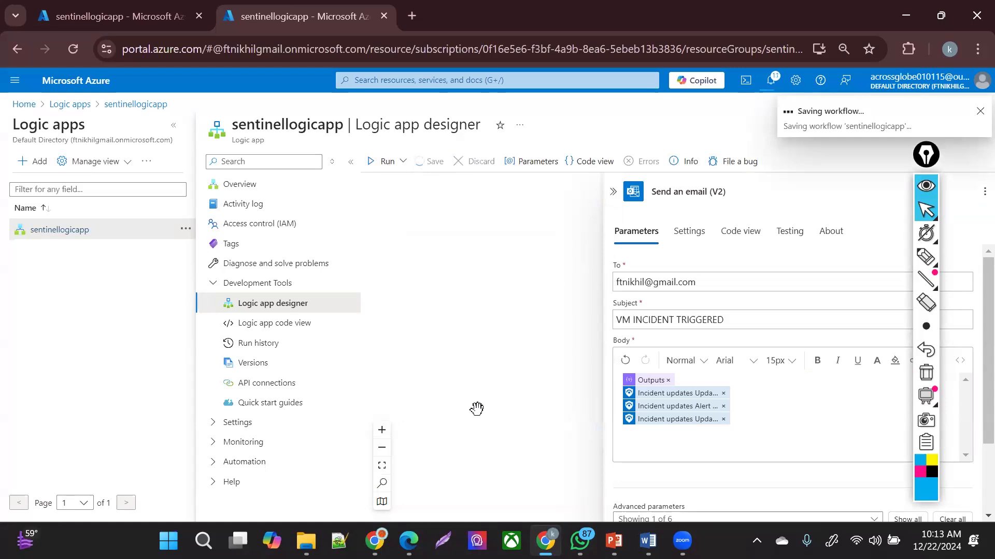
left_click(132, 13)
left_click(368, 87)
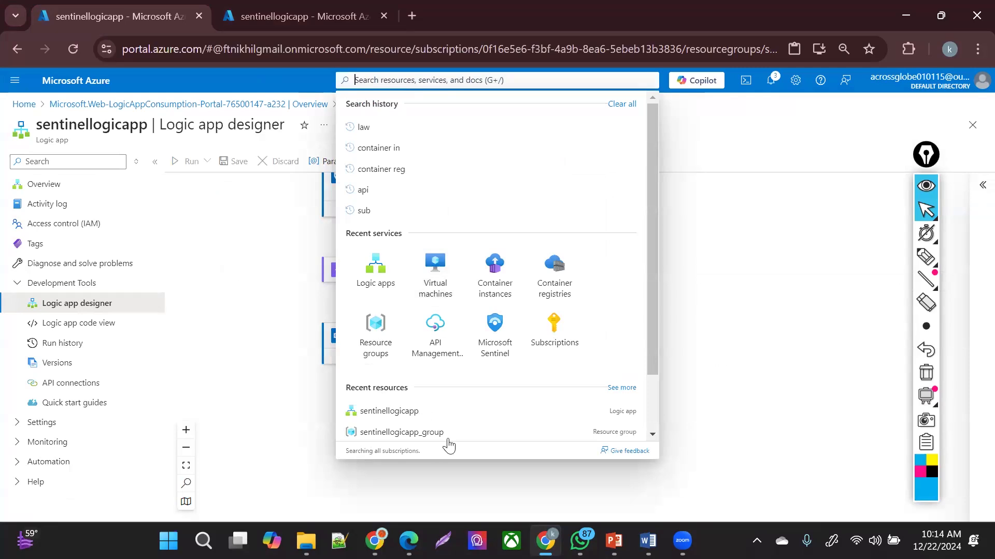
- Open Microsoft Sentinel's sentinel-law workspace and go to its Incidents view
left_click(496, 336)
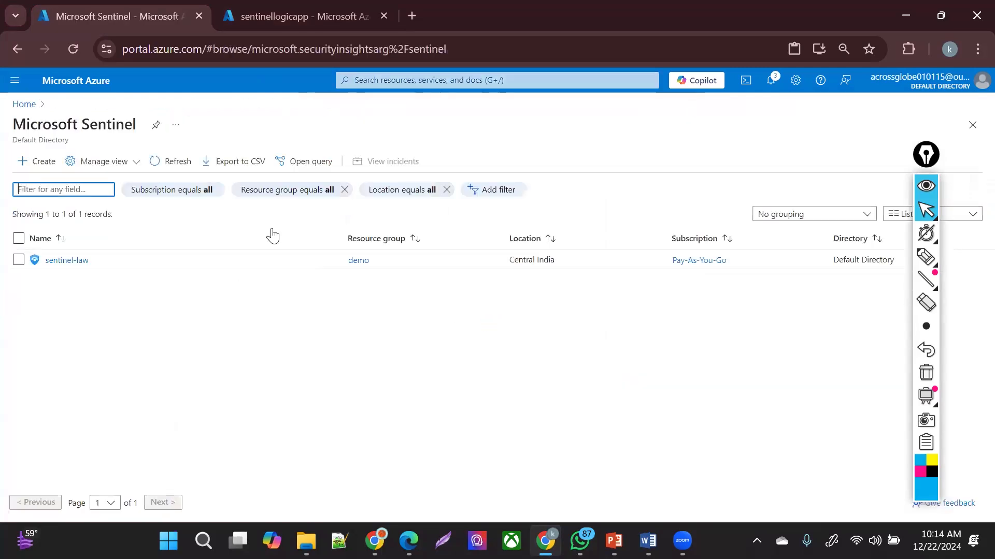
left_click(54, 262)
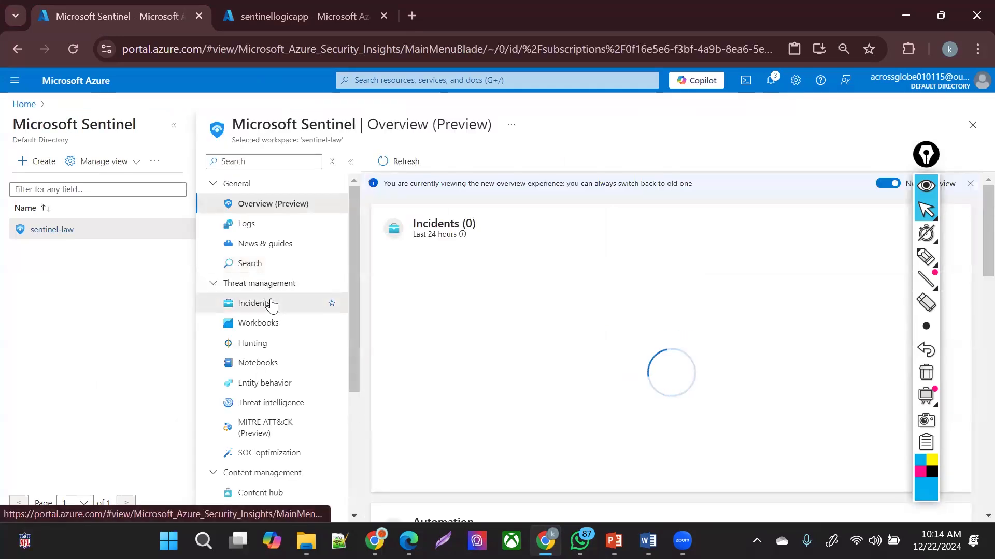
left_click(271, 304)
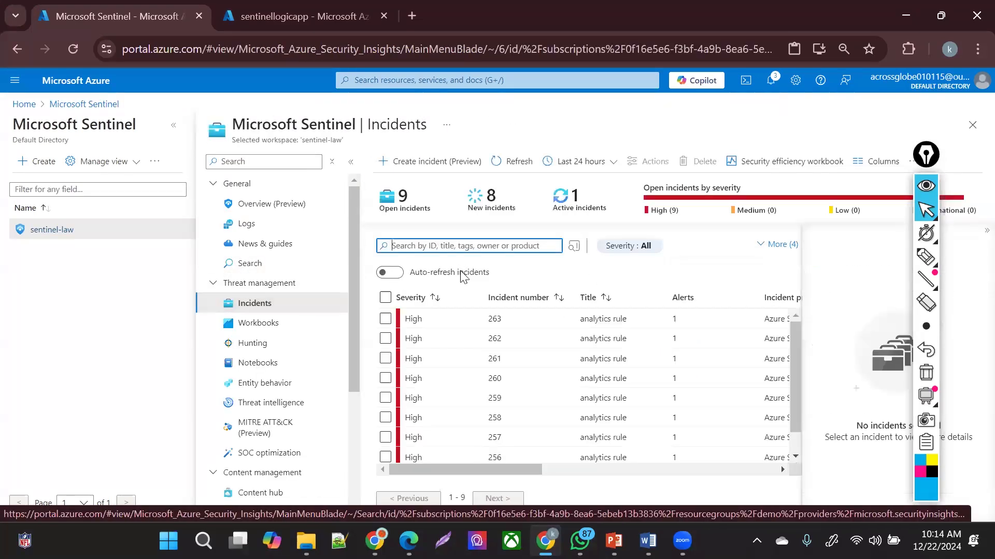
- Create a High-severity incident titled 'DFHB', registered as incident 264
left_click(446, 163)
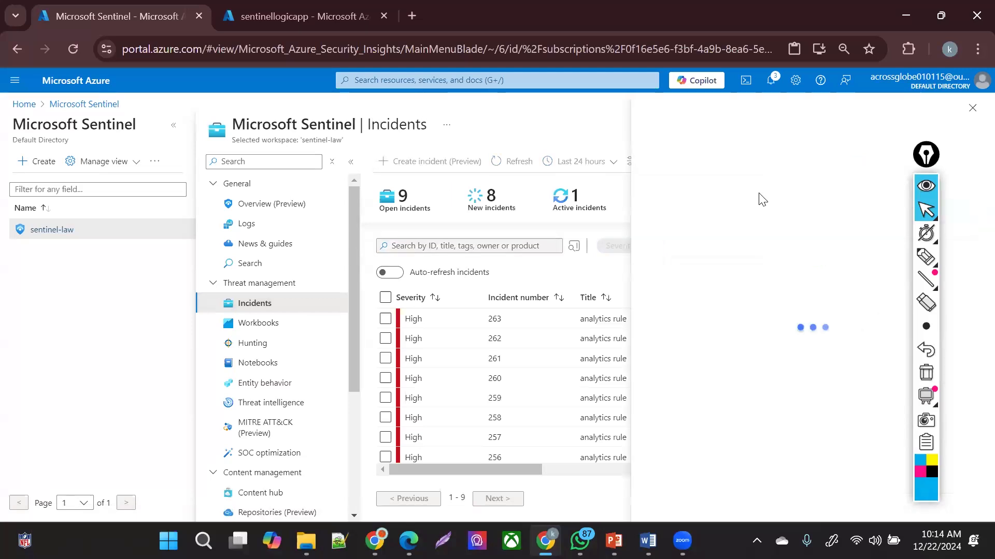
left_click(743, 170)
type("DFHB")
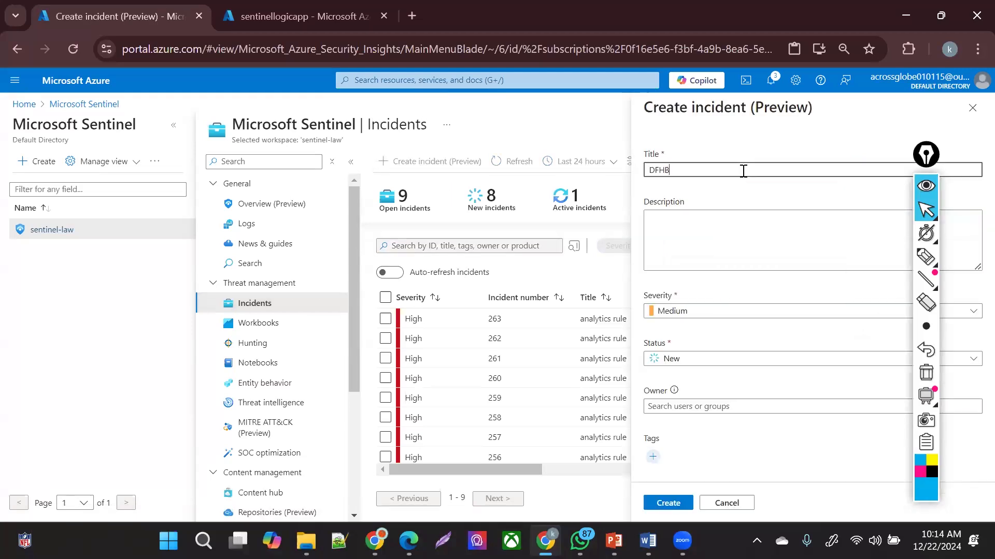
left_click(710, 313)
left_click(684, 402)
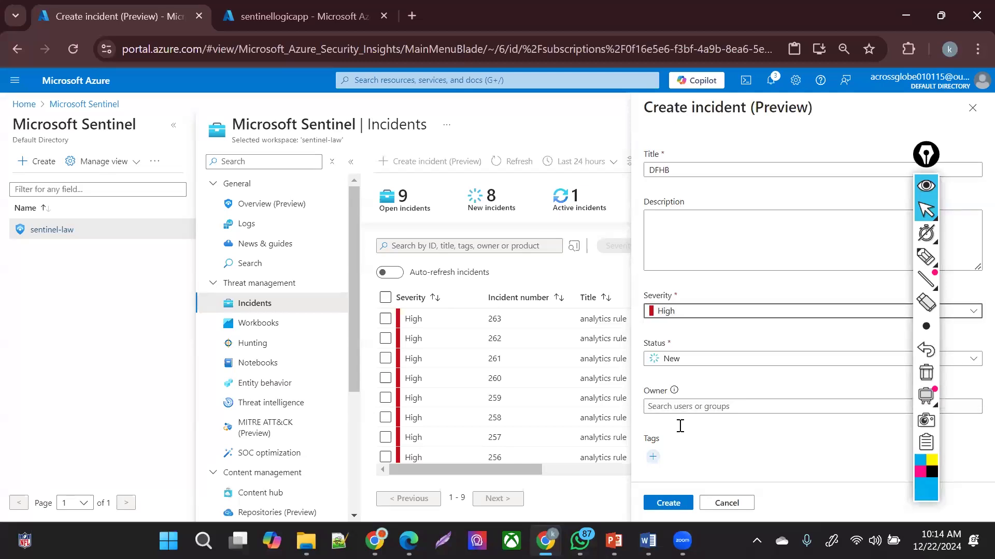
left_click(668, 503)
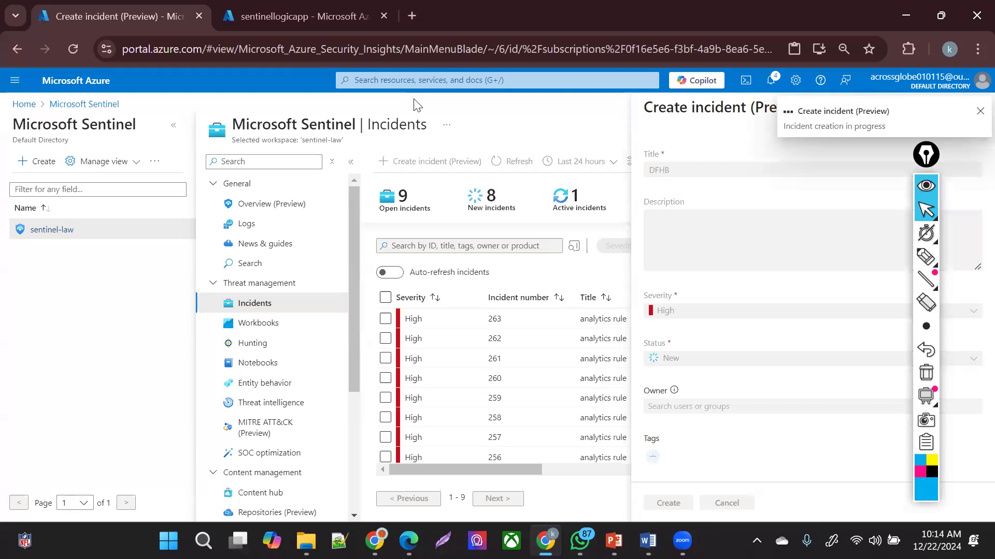
left_click(259, 7)
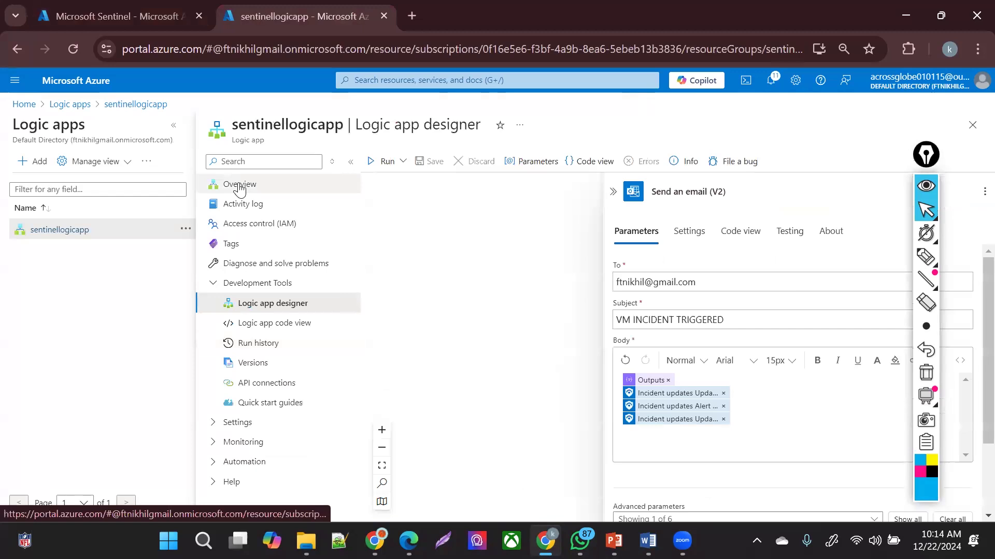
- Reopen sentinellogicapp's designer, check Compose, and pan to the nested loops and Send an email (V2)
left_click(259, 305)
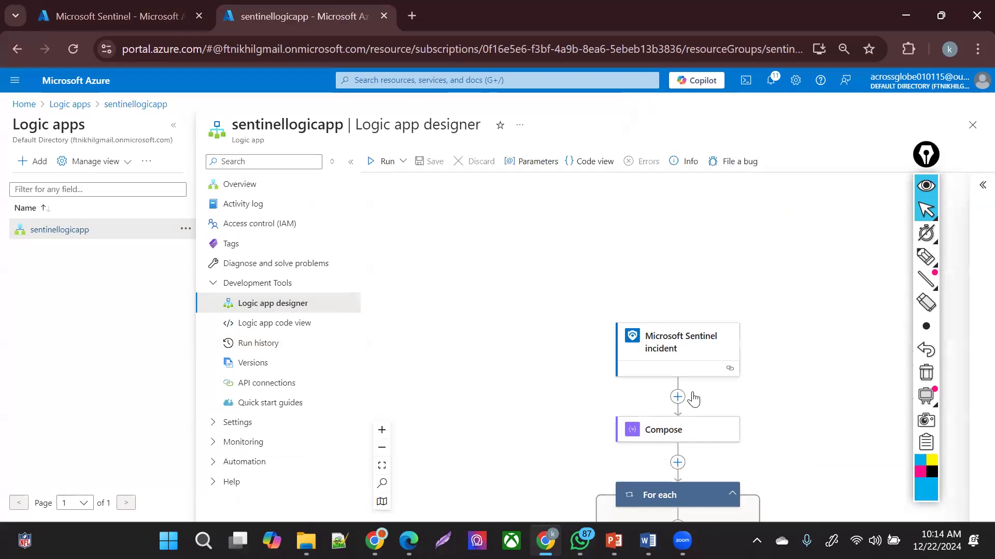
left_click(682, 432)
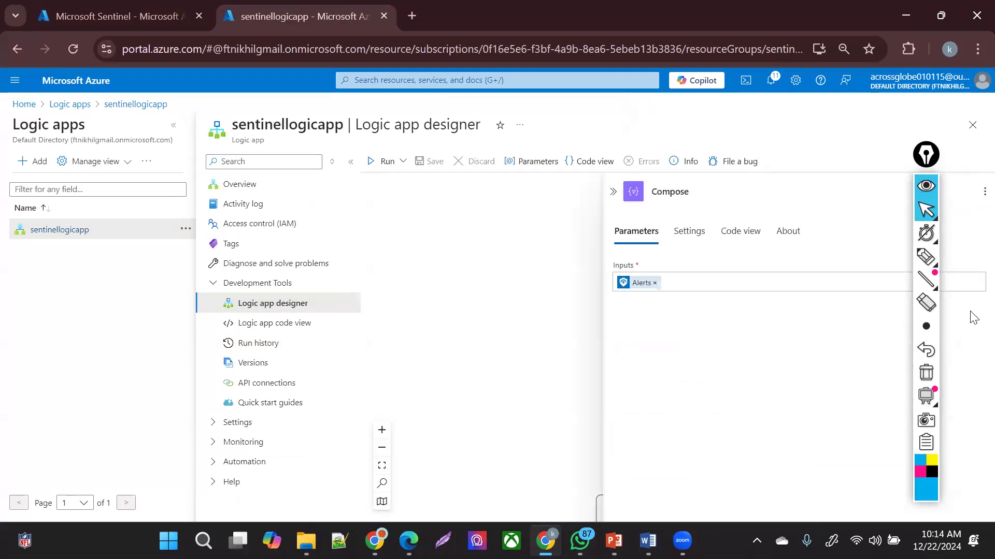
left_click(431, 320)
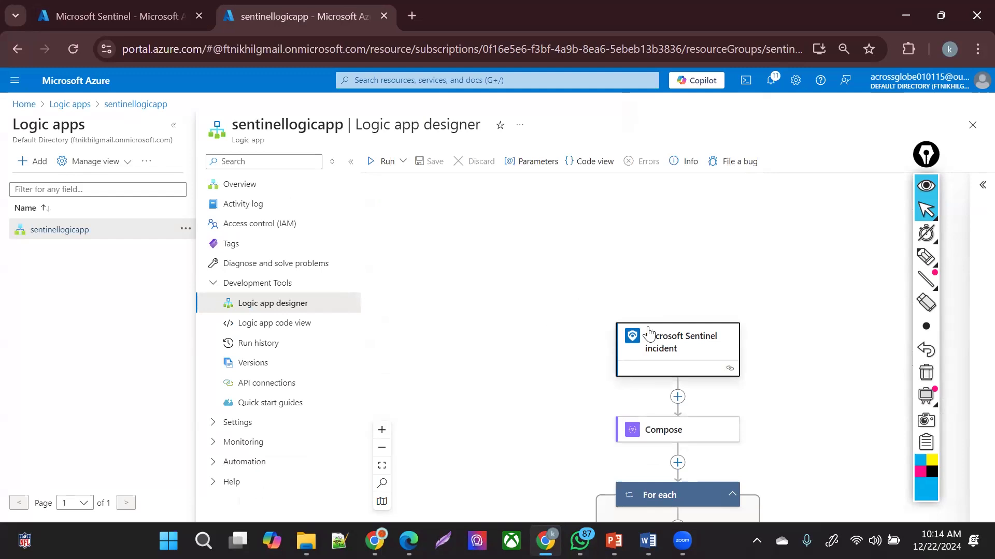
left_click_drag(533, 460, 474, 227)
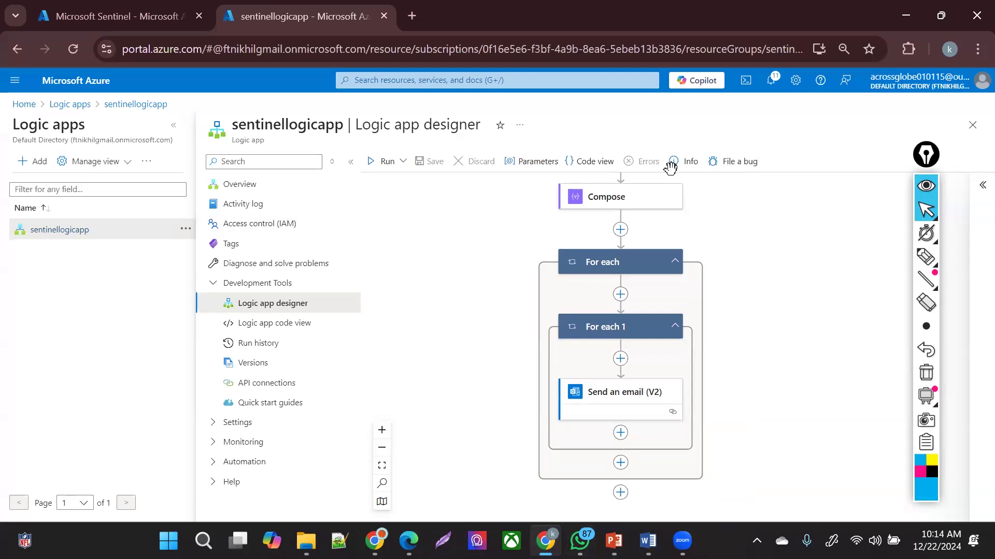
key("alt+Tab")
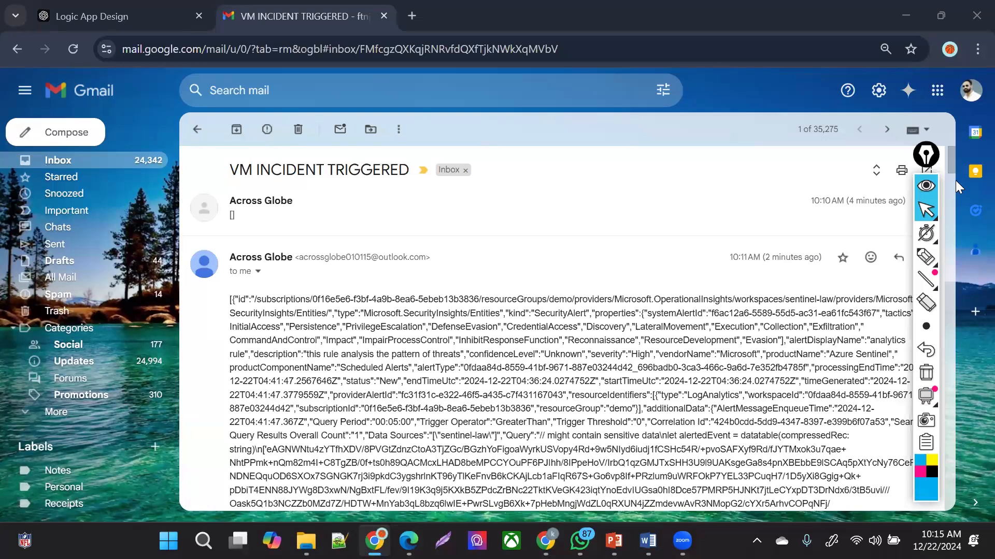
- Scroll through the alert email's JSON body, noting severity High and alert name 'analytics rule'
scroll(953, 204, "down", 12)
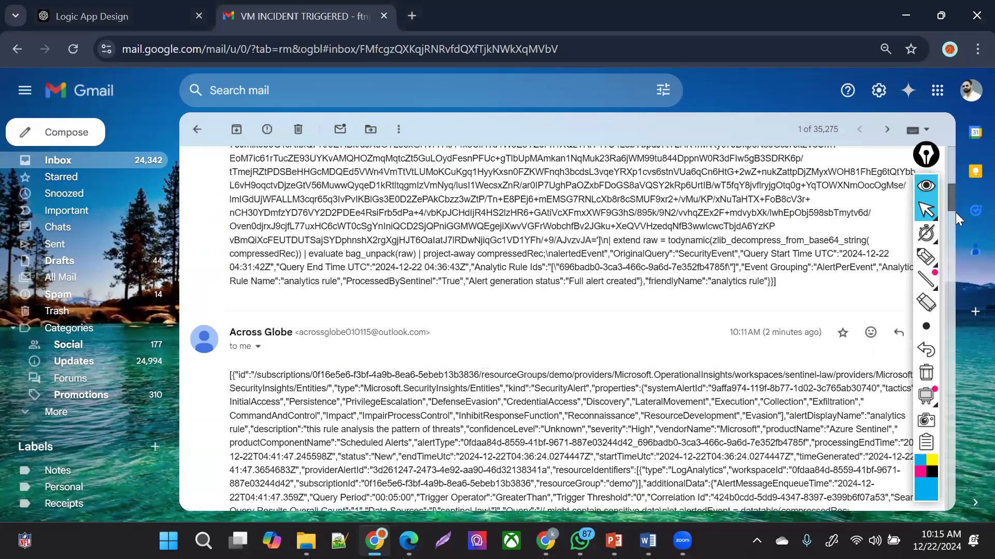
scroll(961, 231, "down", 2)
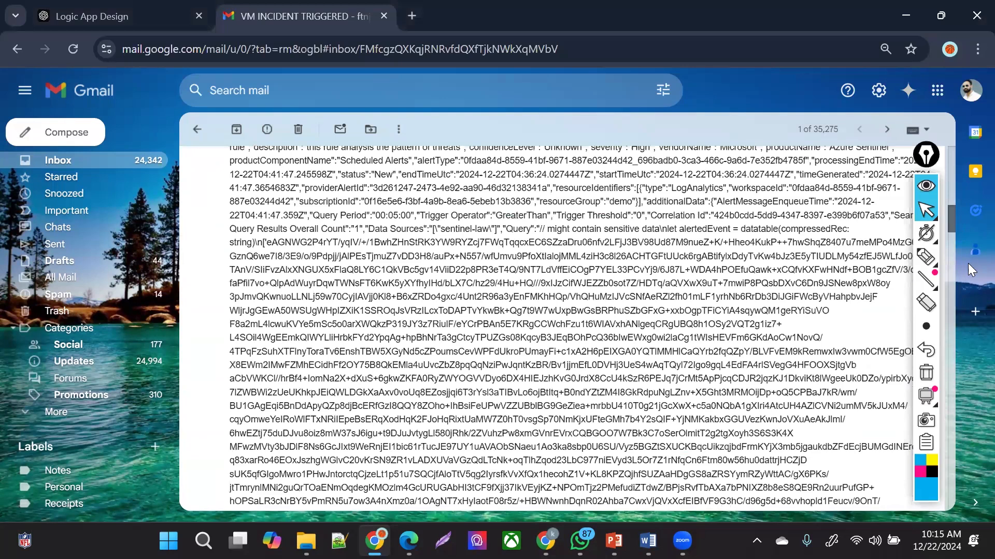
scroll(966, 261, "down", 1)
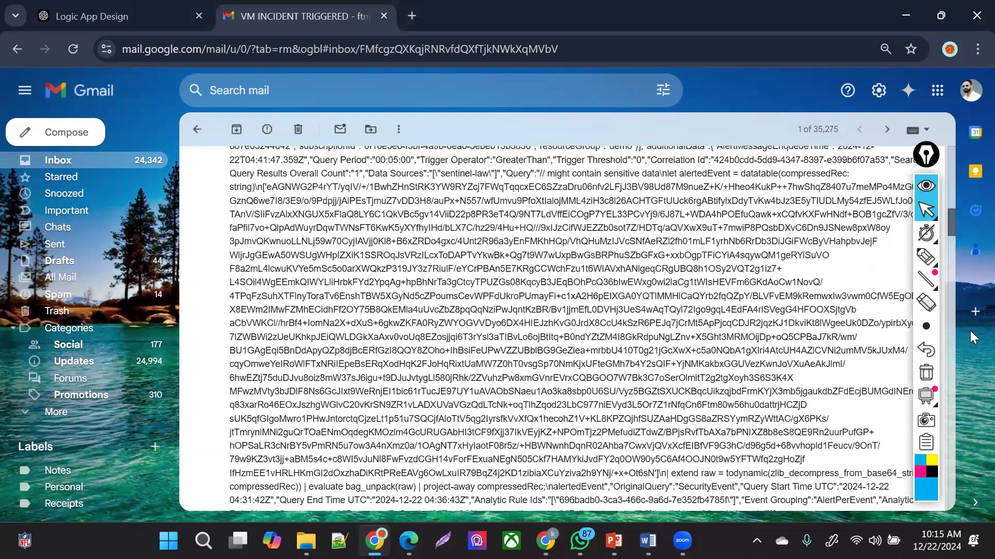
scroll(971, 337, "down", 8)
scroll(973, 469, "down", 10)
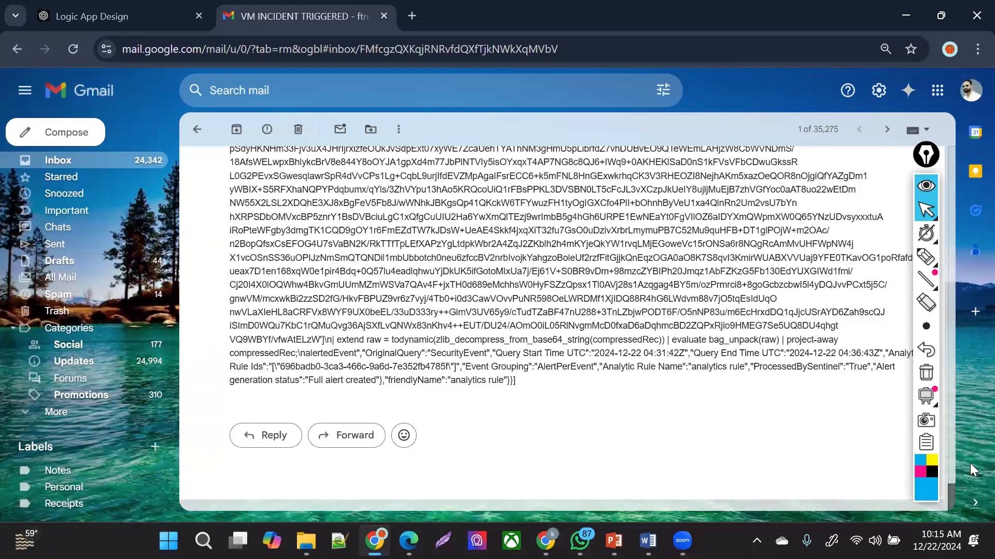
scroll(972, 469, "down", 1)
left_click_drag(372, 420, 672, 464)
left_click(633, 473)
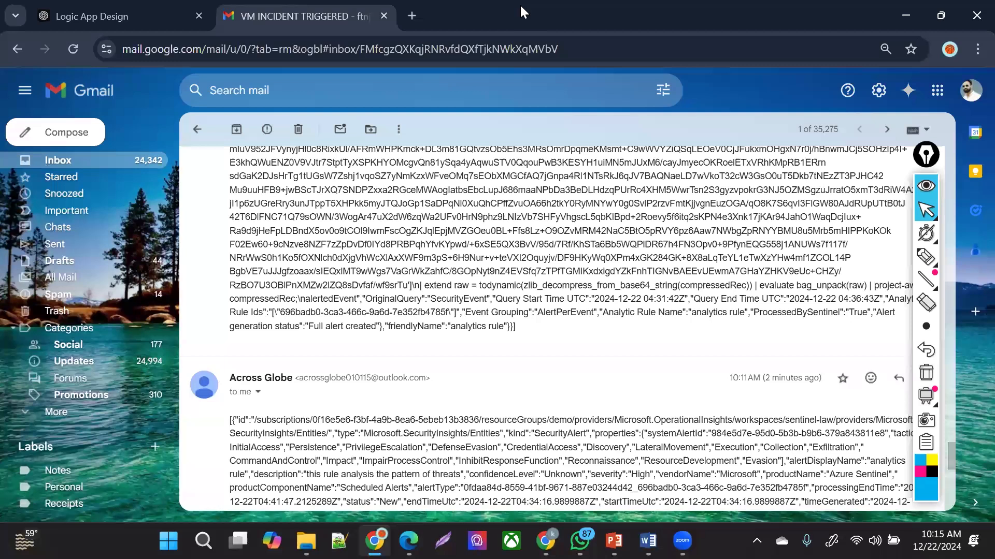
- Reload the sentinel-law Overview, which now shows 10 incidents: 9 new, 1 active, 0 closed
key("alt+Tab")
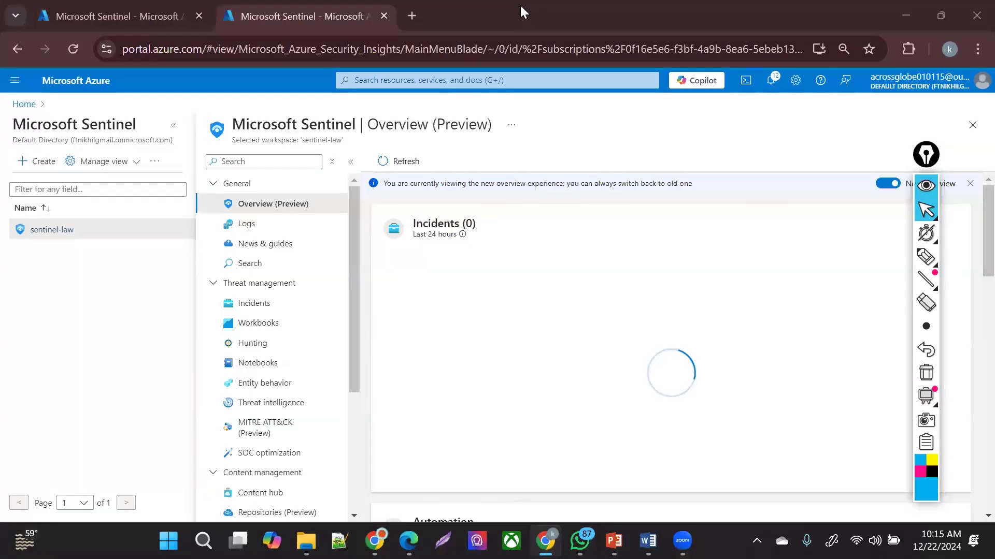
left_click(288, 185)
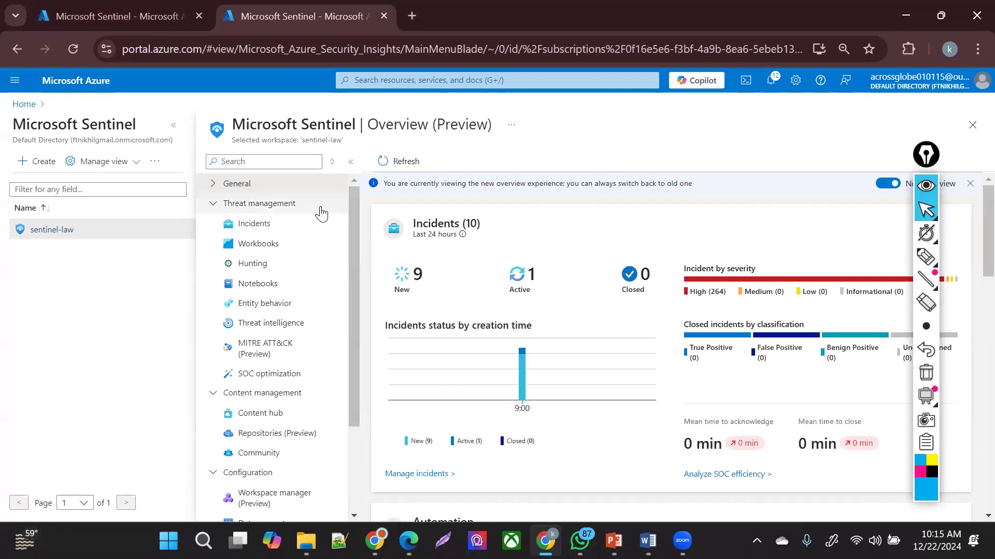
left_click(207, 187)
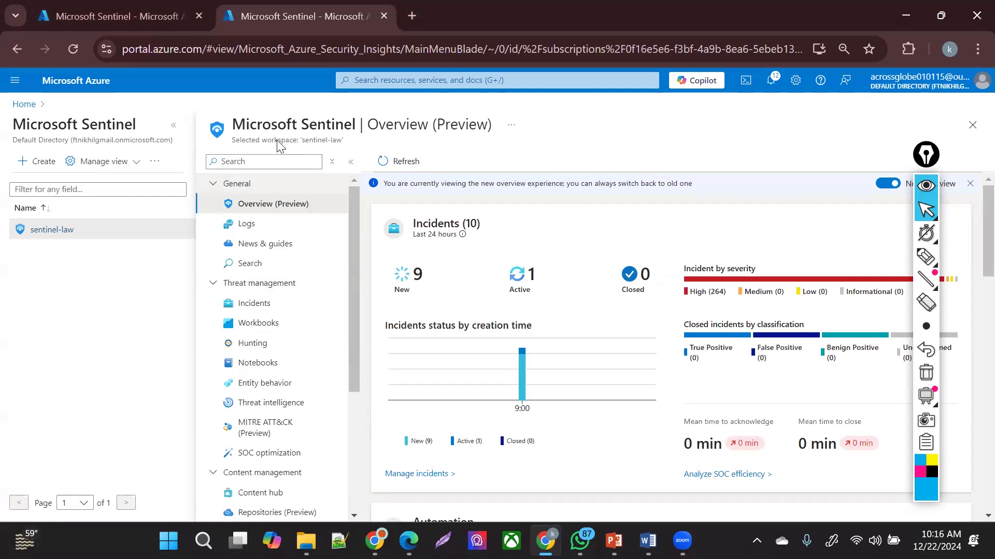
left_click(272, 223)
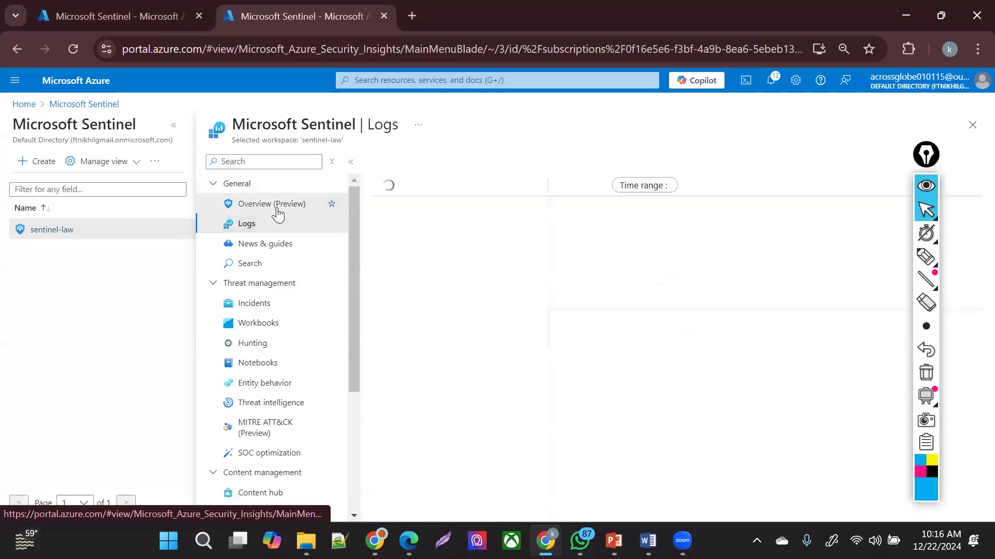
left_click(275, 205)
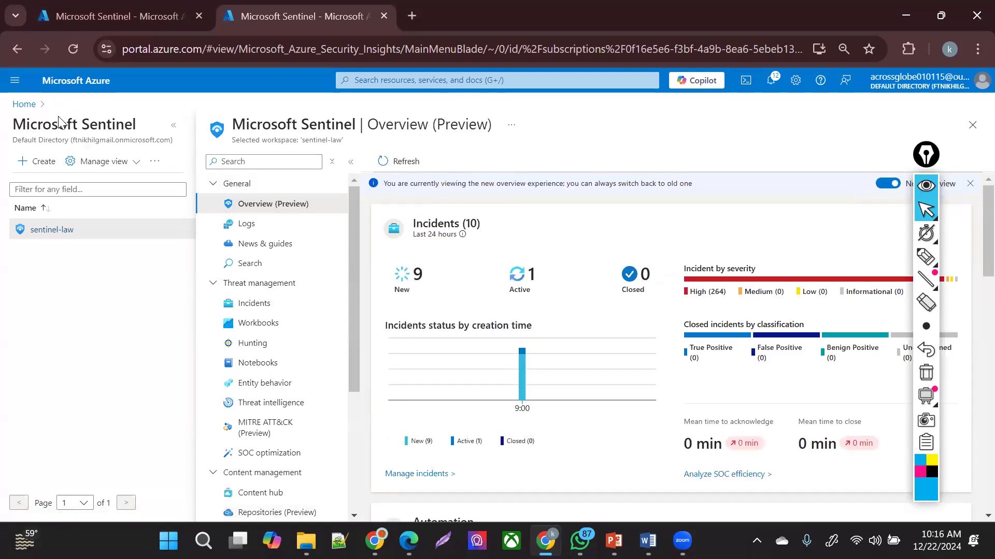
left_click(19, 83)
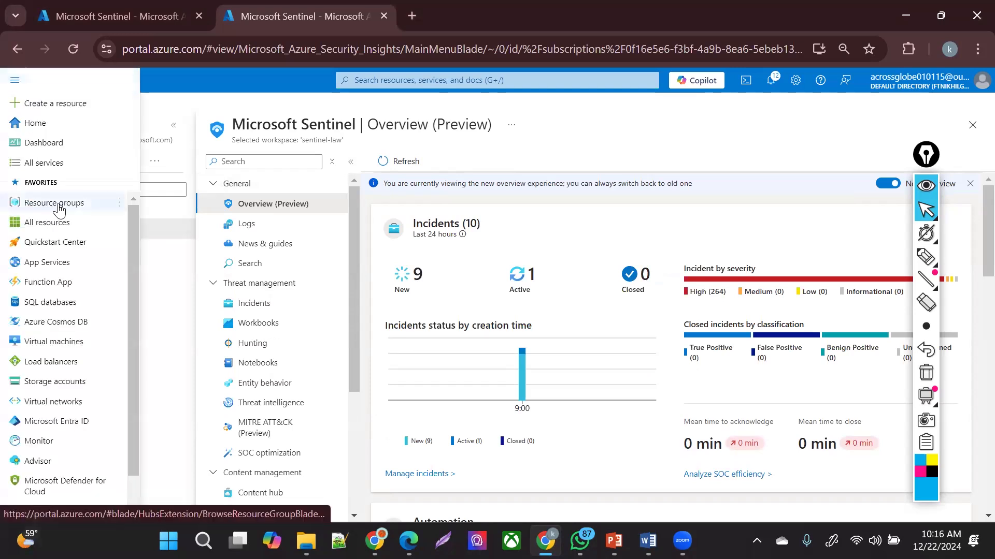
- Open the demo resource group from Resource groups and choose Delete resource group
left_click(58, 203)
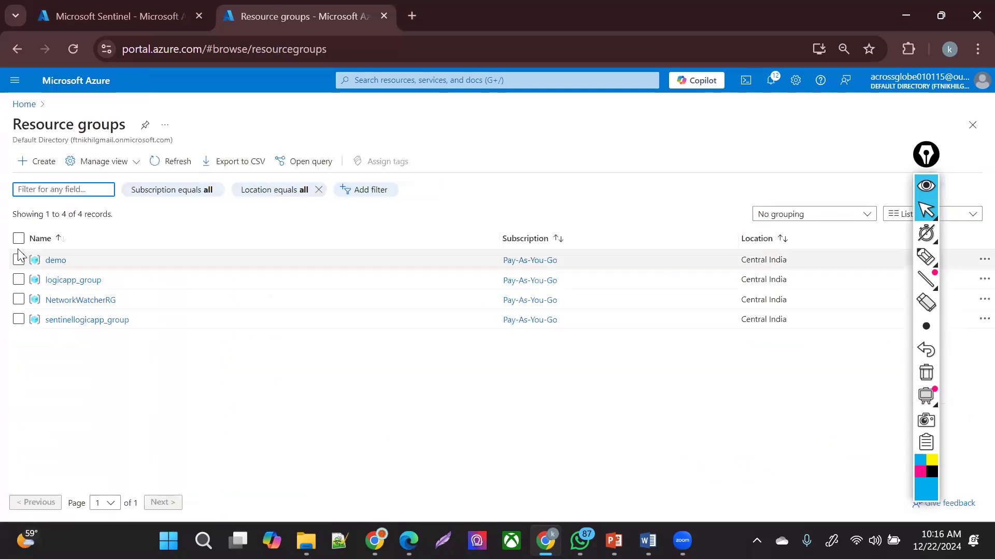
left_click(18, 239)
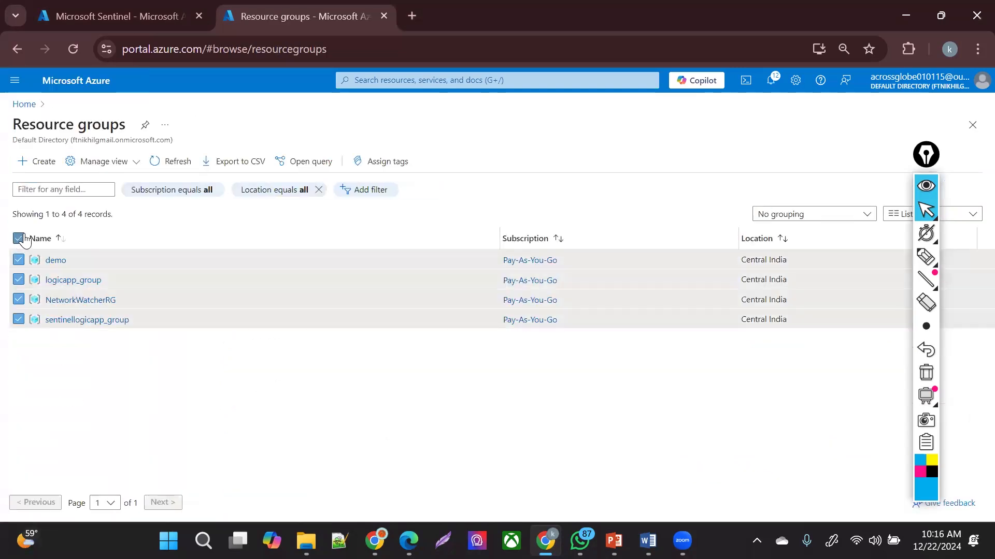
left_click(54, 261)
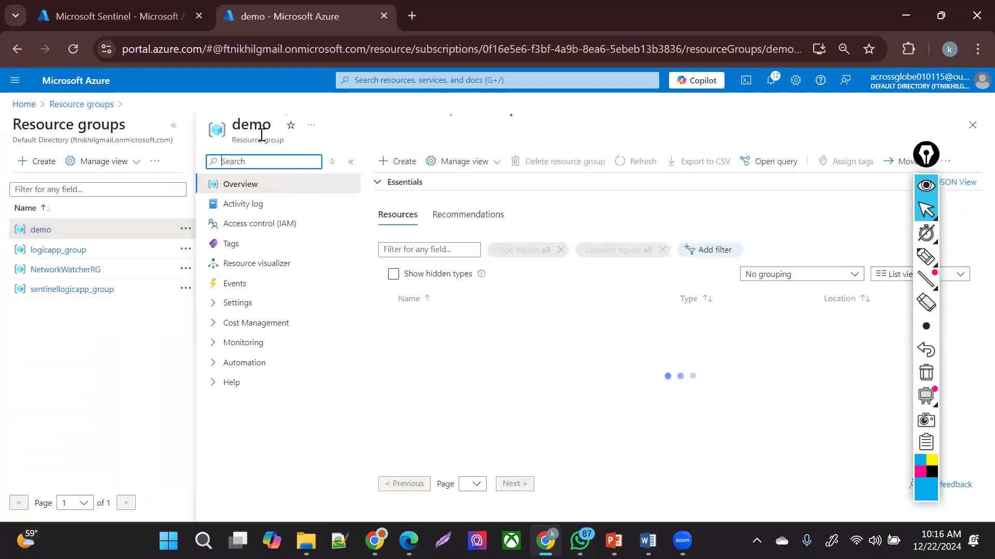
double_click(265, 117)
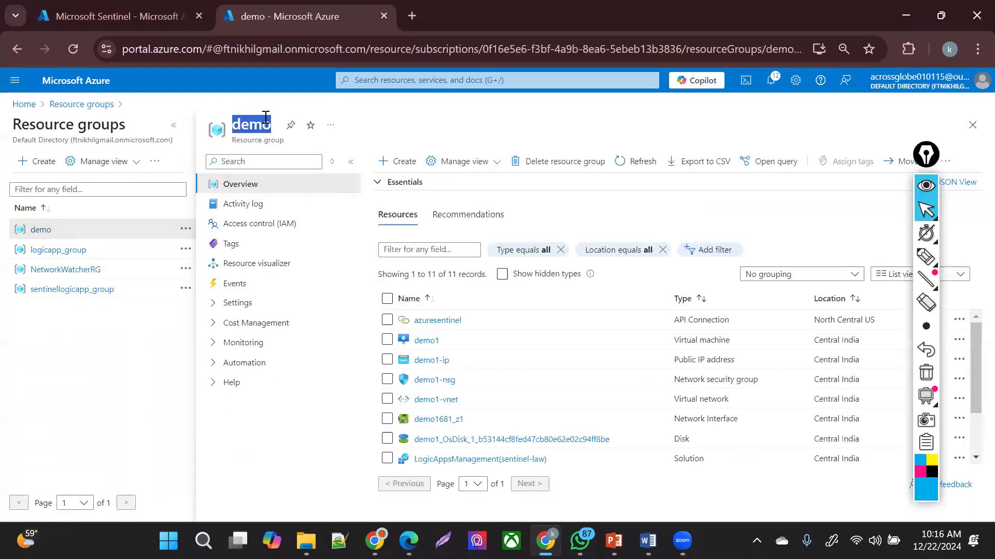
left_click(558, 164)
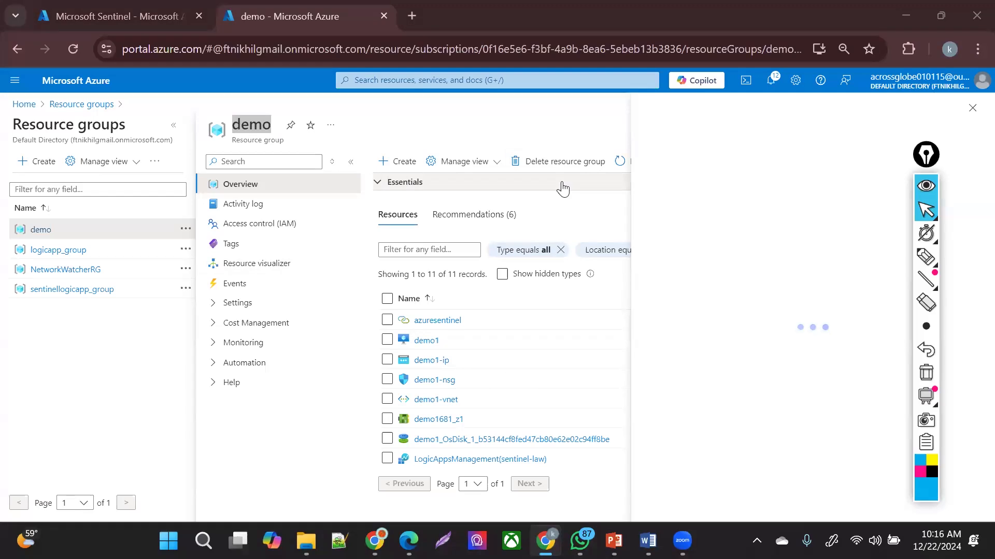
- Confirm with 'demo', force-delete the virtual machines, and permanently delete the demo resource group
left_click(557, 162)
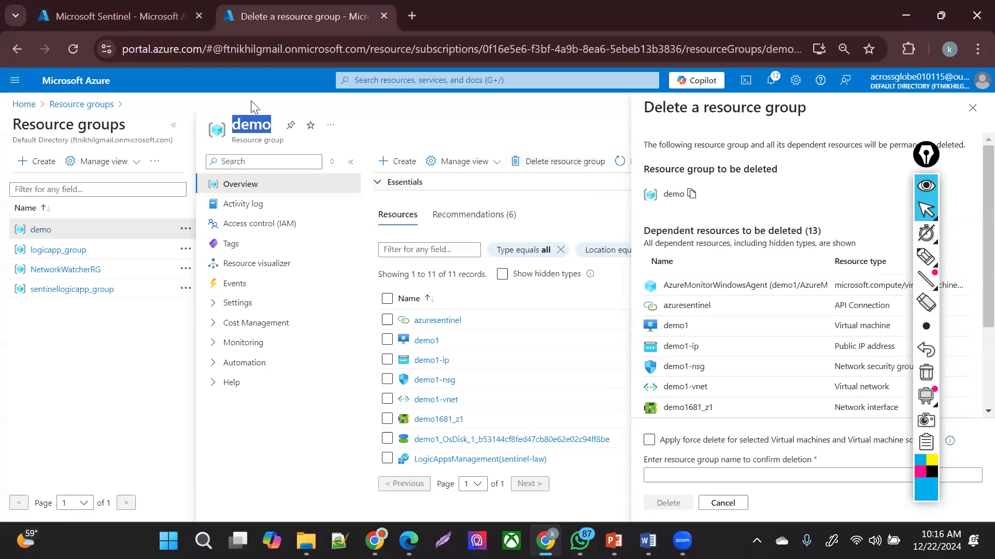
left_click(703, 466)
type("demo")
left_click(651, 441)
left_click(831, 488)
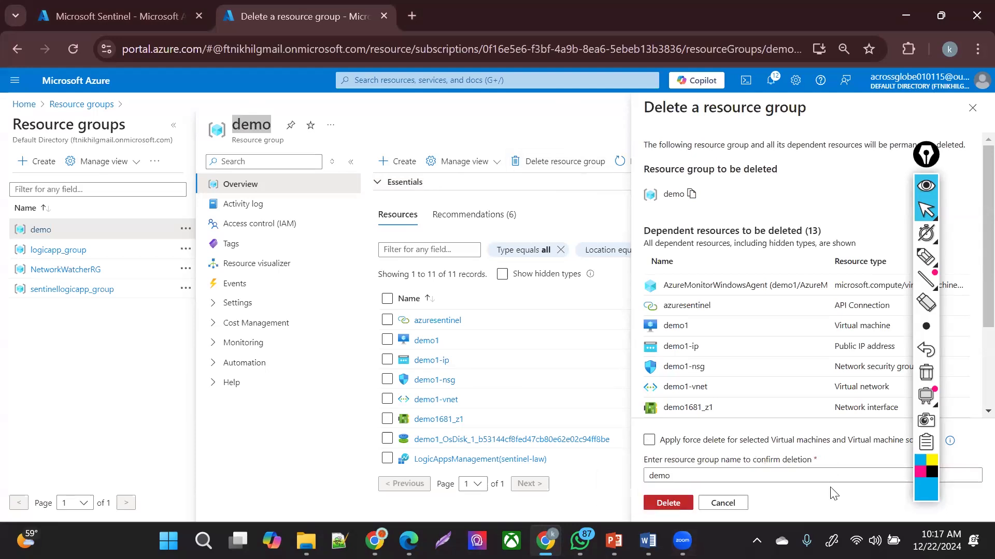
left_click(684, 503)
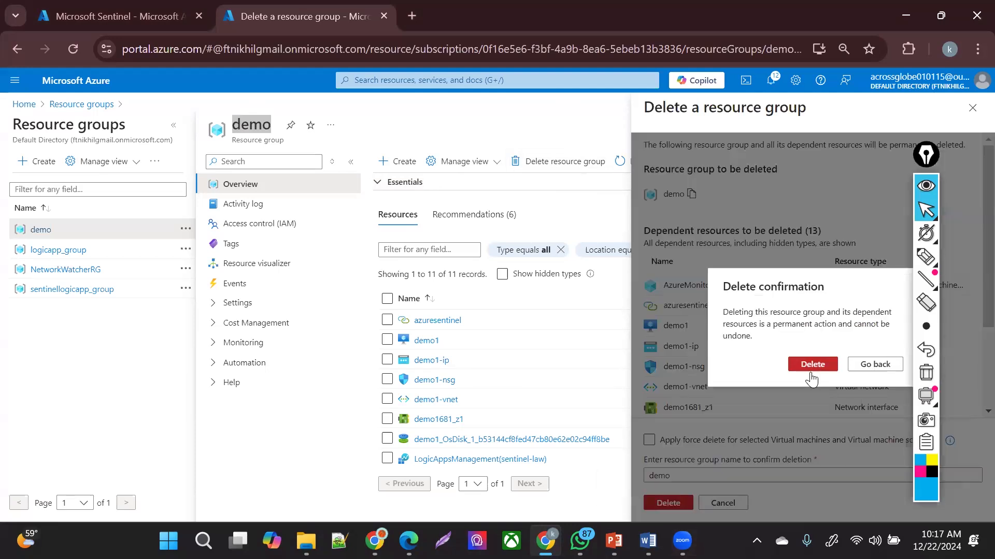
left_click(805, 364)
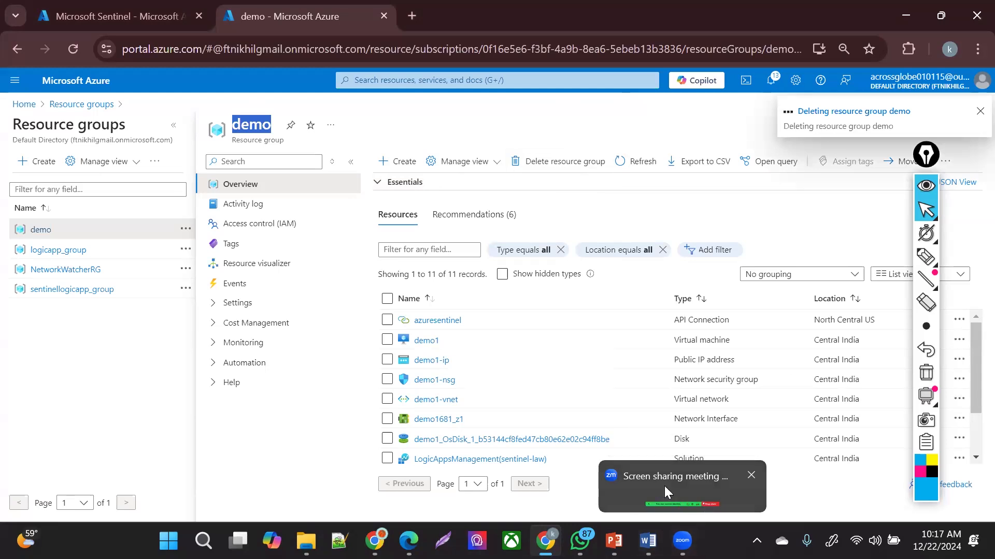
- In the Sentinel deck, overwrite slide 1's 'Azure Training' title with 'BRB AT 10'
mouse_move(614, 540)
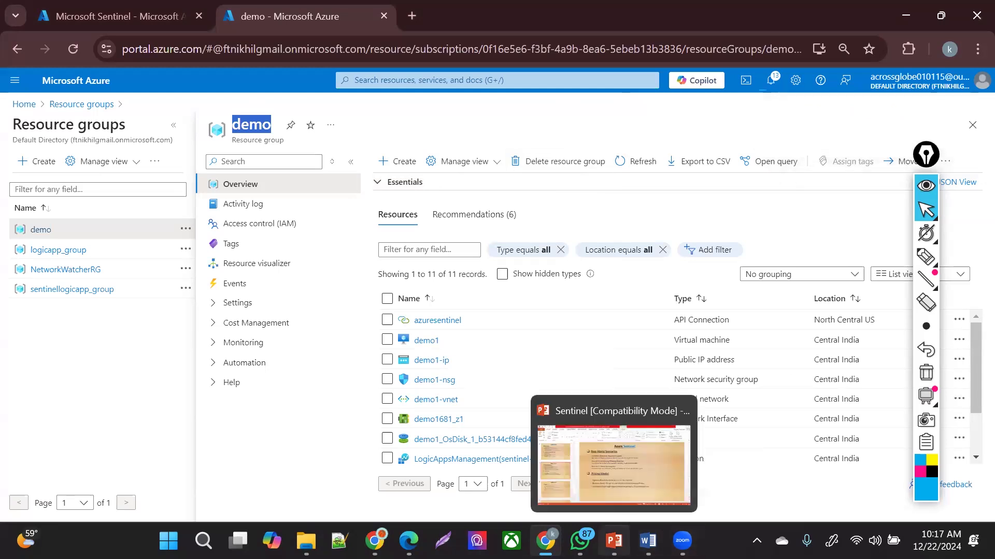
left_click(614, 461)
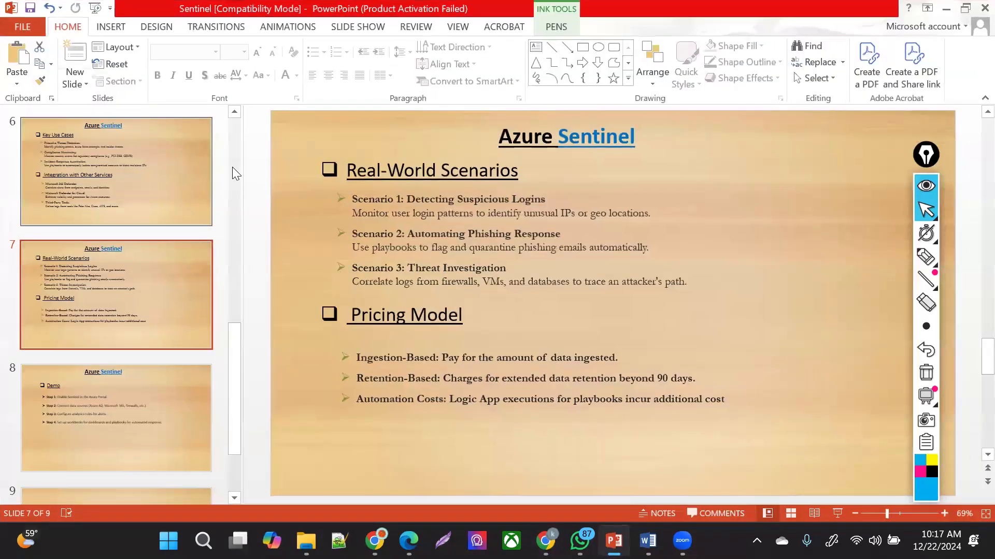
scroll(233, 167, "up", 10)
left_click(124, 155)
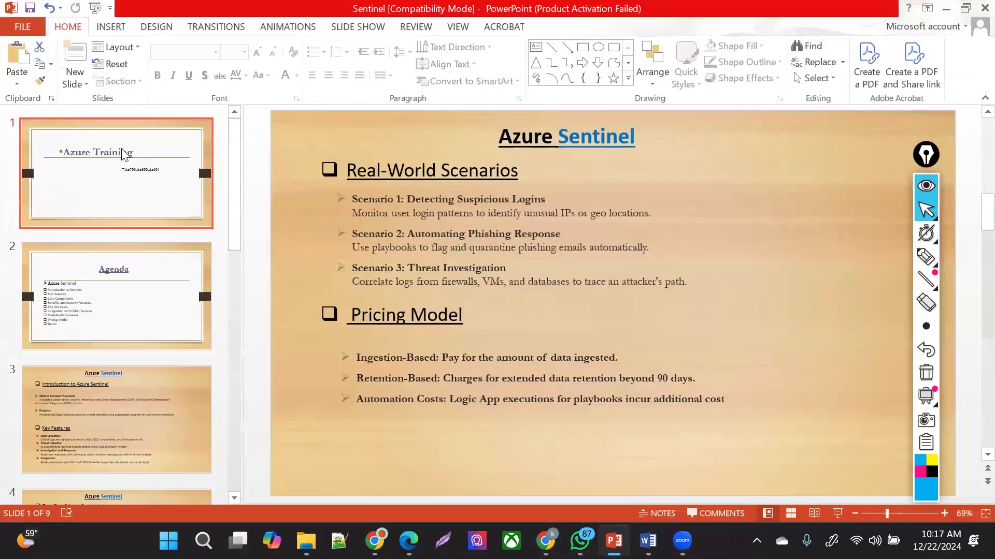
mouse_move(675, 215)
left_mouse_down()
mouse_move(318, 251)
mouse_move(291, 241)
left_mouse_up()
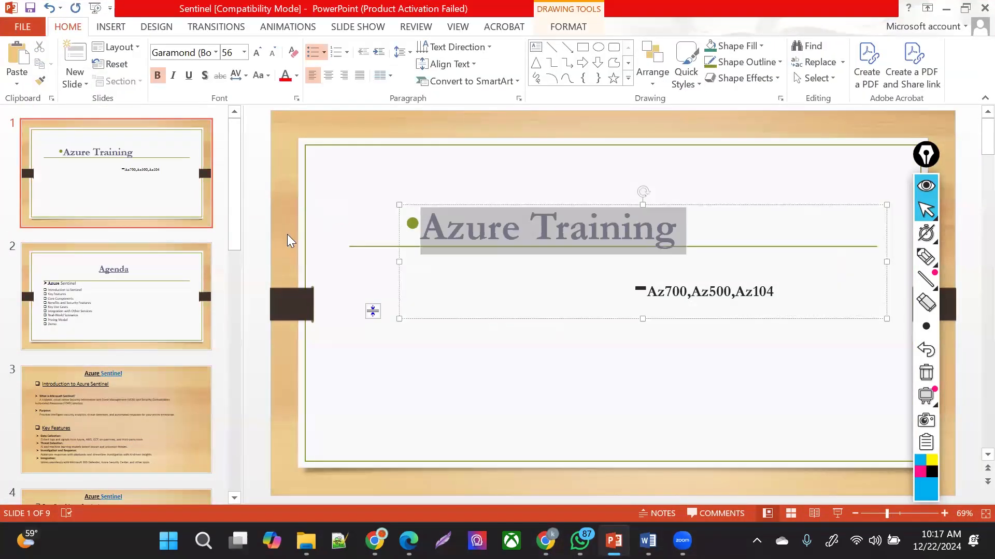
type("BRB AT")
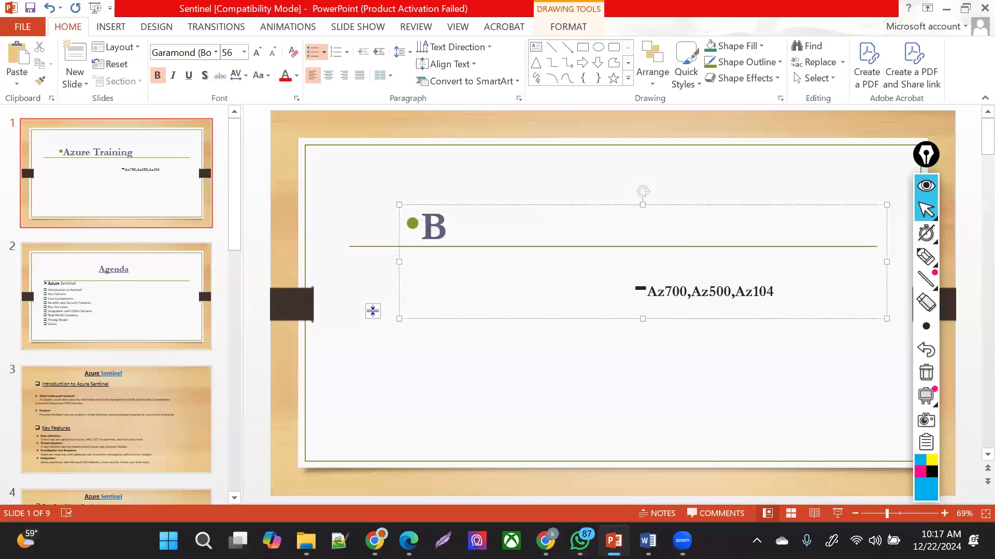
type(" 1")
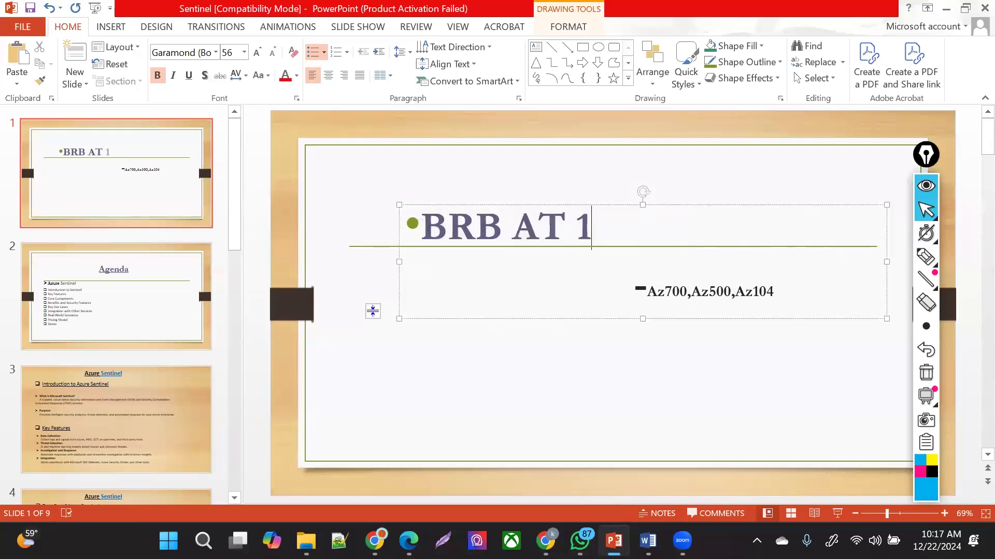
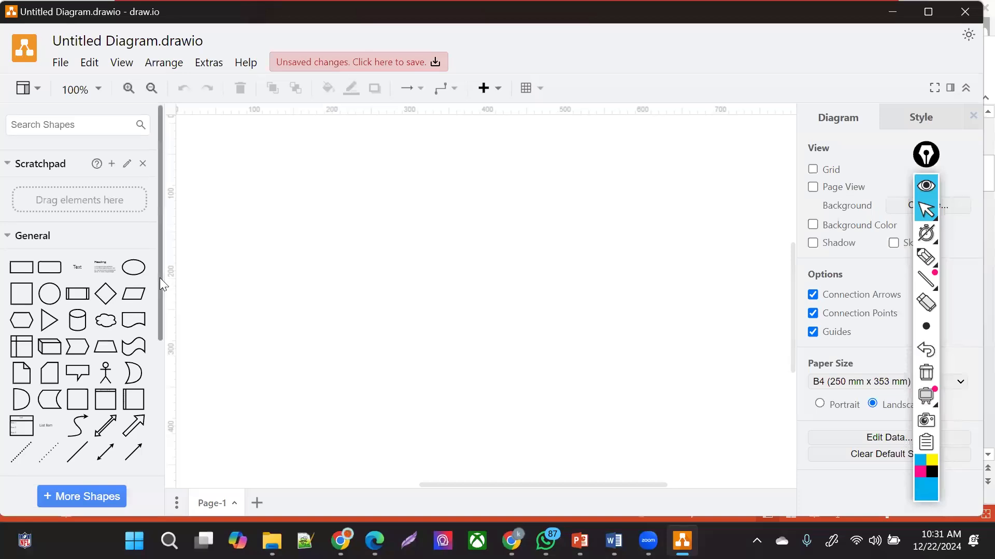
- Hide the Shapes panel and handwrite 'Azure Monitor' in blue with a bracket leading to 'monitoring'
left_click(164, 277)
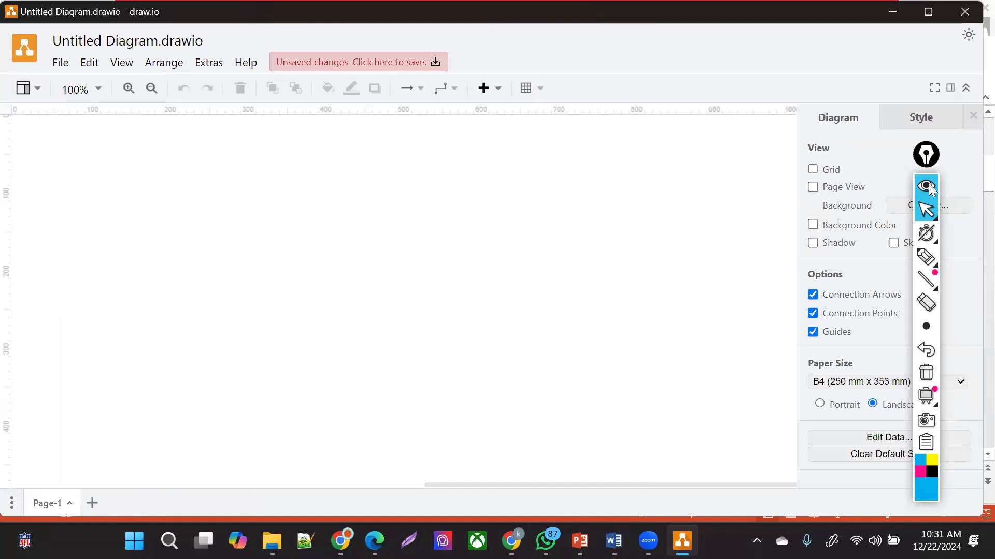
left_click(927, 259)
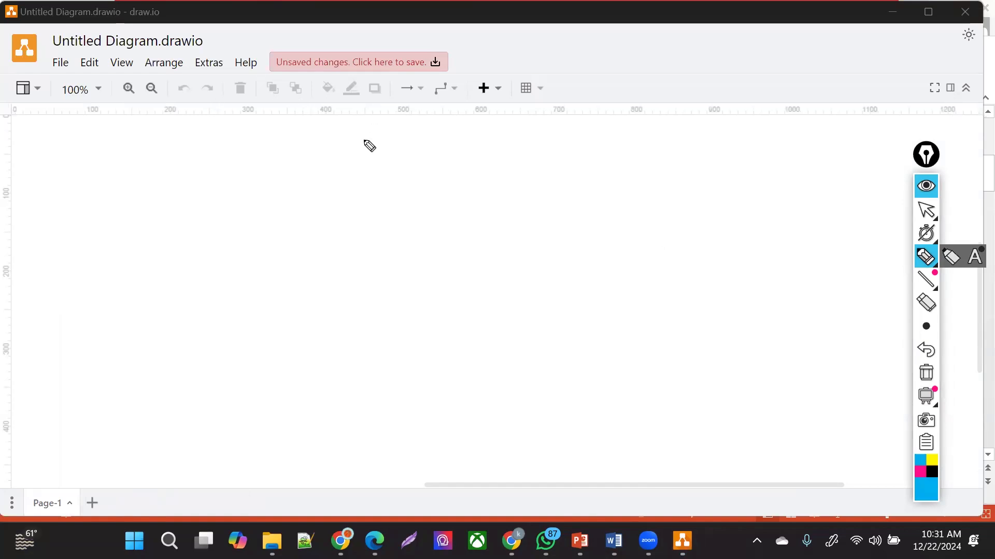
mouse_move(356, 164)
left_mouse_down()
mouse_move(384, 151)
mouse_move(455, 162)
mouse_move(502, 153)
mouse_move(495, 164)
mouse_move(505, 150)
mouse_move(559, 151)
mouse_move(586, 160)
mouse_move(568, 177)
mouse_move(628, 163)
mouse_move(635, 150)
left_mouse_up()
mouse_move(317, 165)
left_mouse_down()
mouse_move(322, 155)
mouse_move(327, 175)
mouse_move(325, 161)
left_mouse_up()
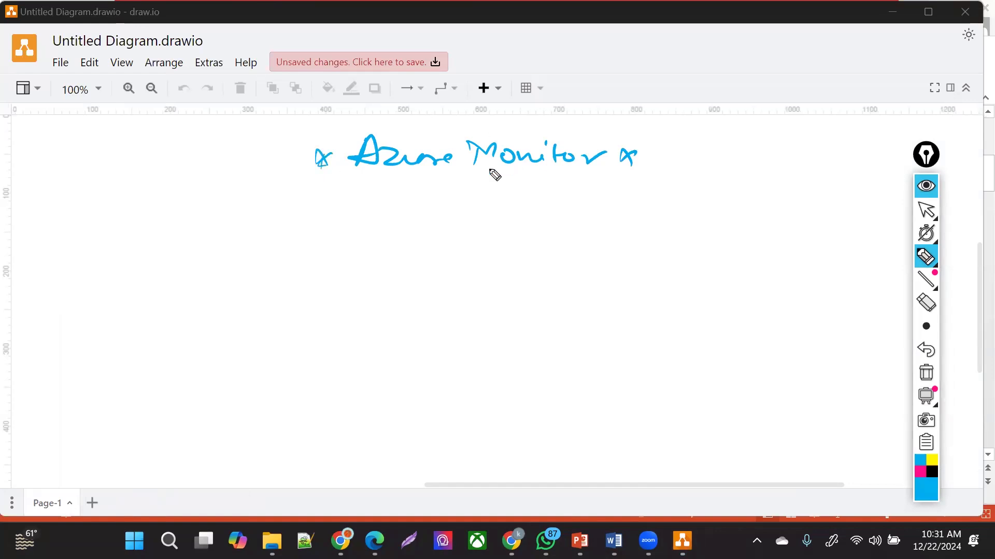
mouse_move(465, 171)
left_mouse_down()
mouse_move(562, 192)
mouse_move(611, 187)
mouse_move(576, 196)
left_mouse_up()
mouse_move(465, 214)
left_mouse_down()
mouse_move(486, 229)
mouse_move(652, 224)
left_mouse_up()
left_click_drag(668, 275, 676, 253)
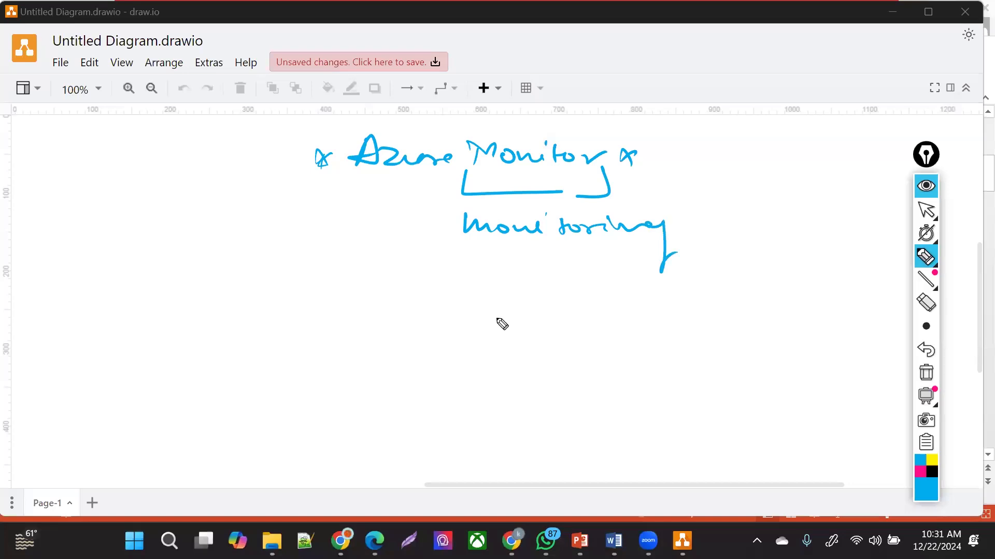
- Handwrite LAW with an arrow down to a boxed Logging/Searching note
mouse_move(164, 128)
left_mouse_down()
mouse_move(181, 159)
mouse_move(242, 136)
left_mouse_up()
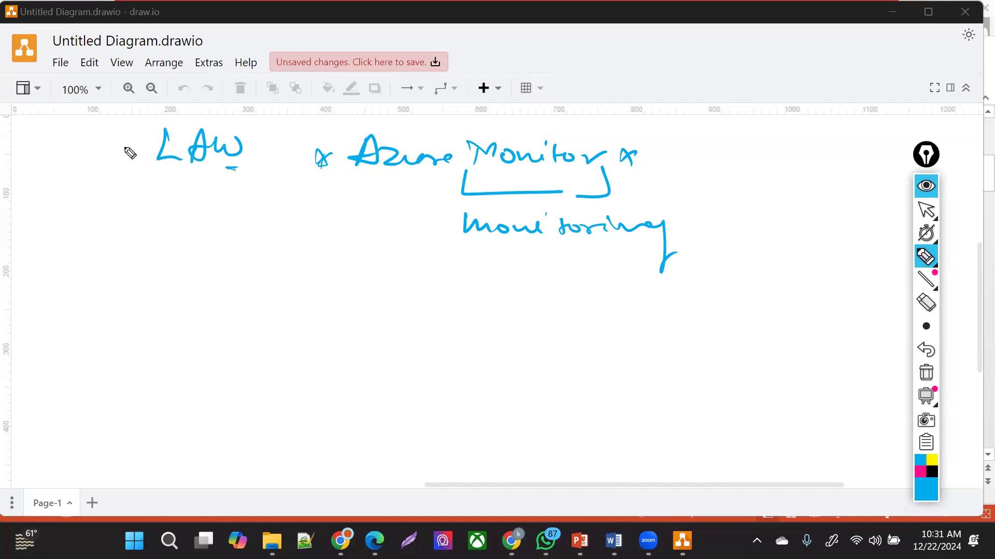
left_click_drag(230, 178, 208, 196)
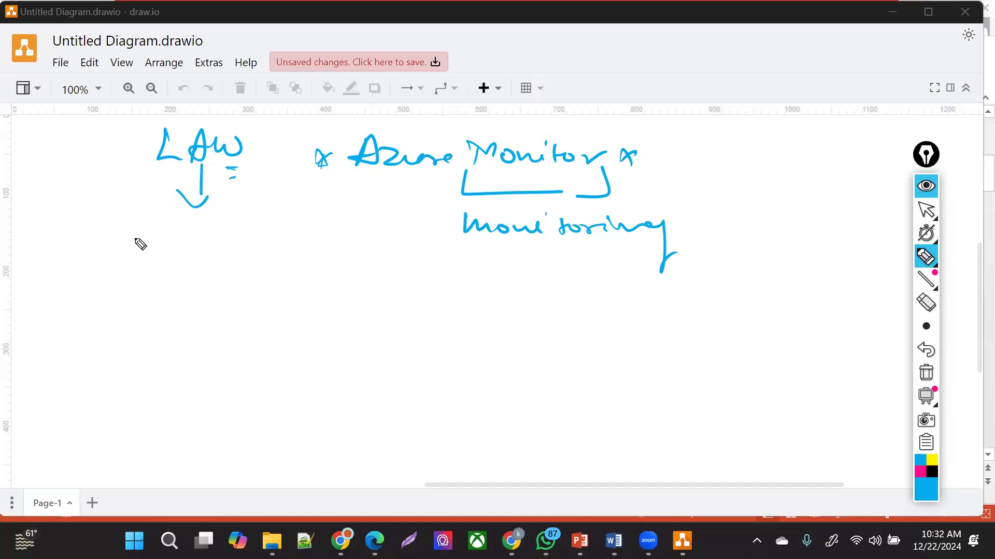
mouse_move(149, 199)
left_mouse_down()
mouse_move(166, 236)
mouse_move(185, 219)
left_mouse_up()
mouse_move(206, 226)
left_mouse_down()
mouse_move(282, 235)
mouse_move(302, 251)
mouse_move(268, 255)
left_mouse_up()
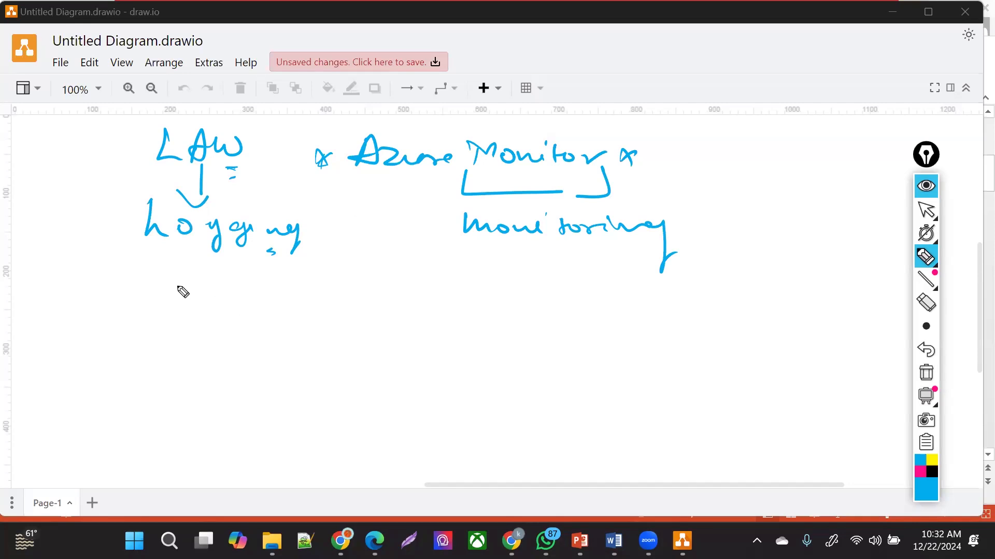
mouse_move(178, 271)
left_mouse_down()
mouse_move(174, 298)
mouse_move(205, 284)
mouse_move(237, 290)
left_mouse_up()
mouse_move(254, 272)
left_mouse_down()
mouse_move(257, 294)
mouse_move(245, 307)
mouse_move(269, 293)
left_mouse_up()
mouse_move(278, 291)
left_mouse_down()
mouse_move(302, 293)
mouse_move(302, 327)
left_mouse_up()
mouse_move(122, 203)
left_mouse_down()
mouse_move(124, 238)
mouse_move(195, 203)
mouse_move(334, 228)
mouse_move(178, 255)
left_mouse_up()
mouse_move(119, 239)
left_mouse_down()
mouse_move(133, 254)
mouse_move(155, 251)
left_mouse_up()
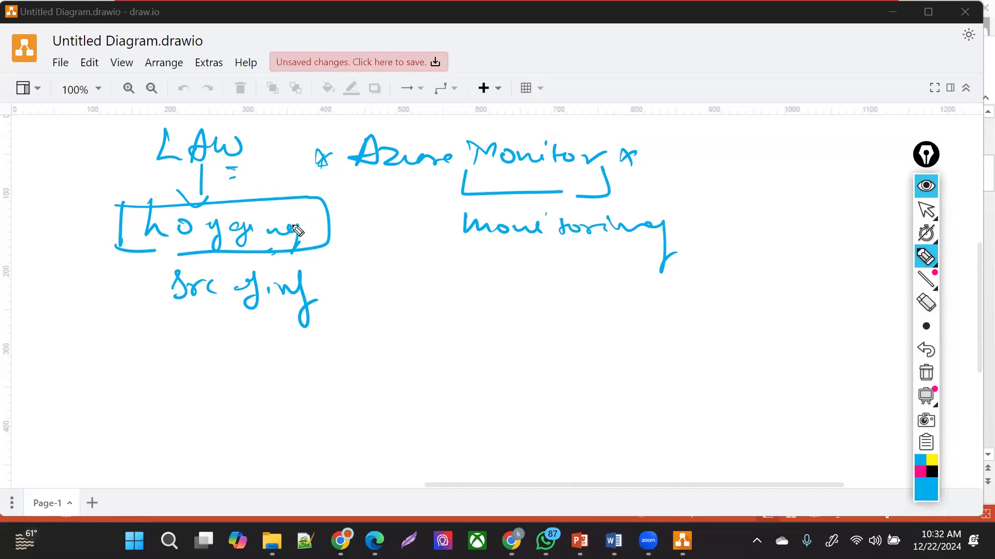
- In magenta, write analysis with an arrow to an underlined Sentinel → Azure monitor note
left_click(919, 472)
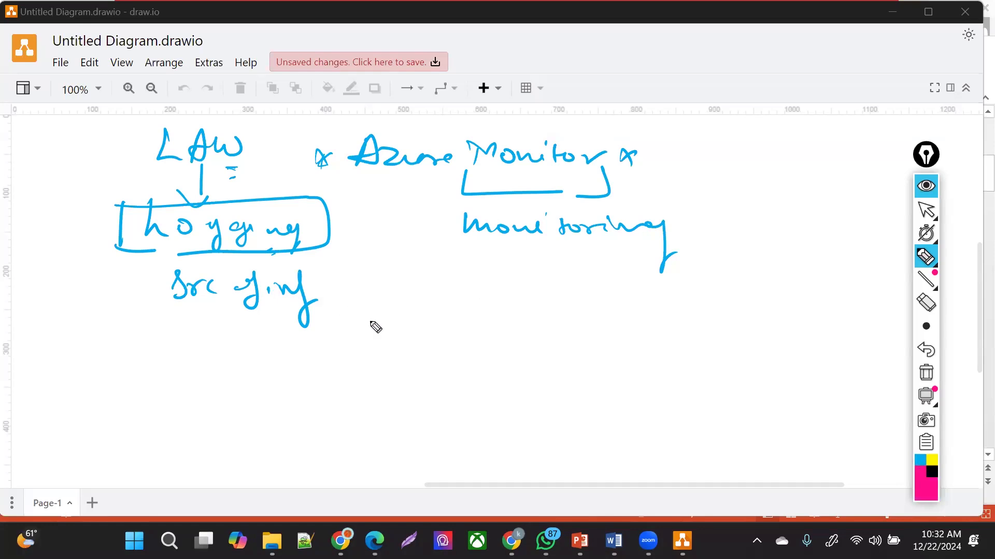
left_click_drag(351, 298, 486, 307)
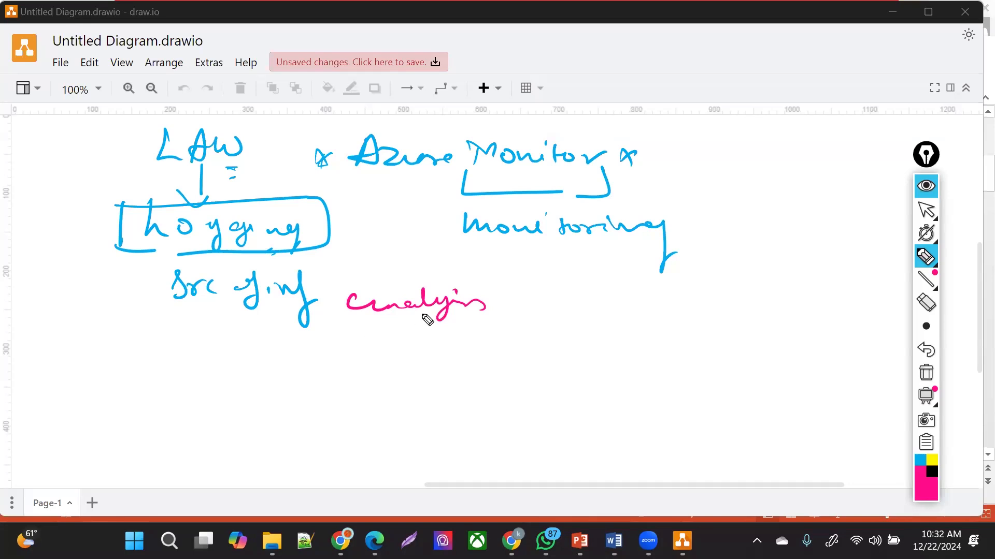
mouse_move(355, 318)
left_mouse_down()
mouse_move(327, 359)
mouse_move(334, 367)
left_mouse_up()
mouse_move(273, 402)
left_mouse_down()
mouse_move(317, 390)
mouse_move(426, 409)
mouse_move(487, 406)
mouse_move(481, 420)
mouse_move(575, 417)
mouse_move(694, 435)
mouse_move(698, 422)
left_mouse_up()
left_click_drag(708, 421, 731, 435)
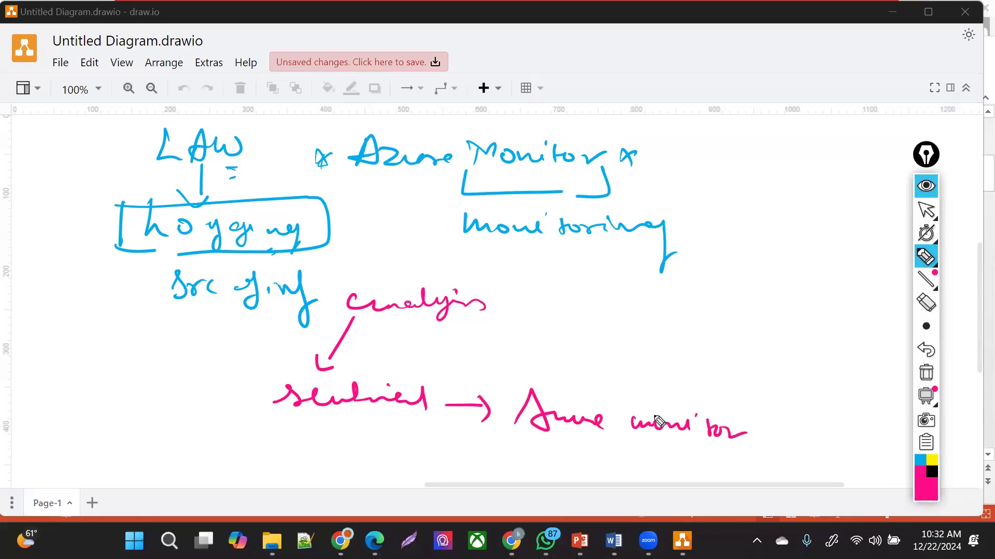
left_click_drag(351, 412, 409, 424)
left_click_drag(560, 438, 584, 447)
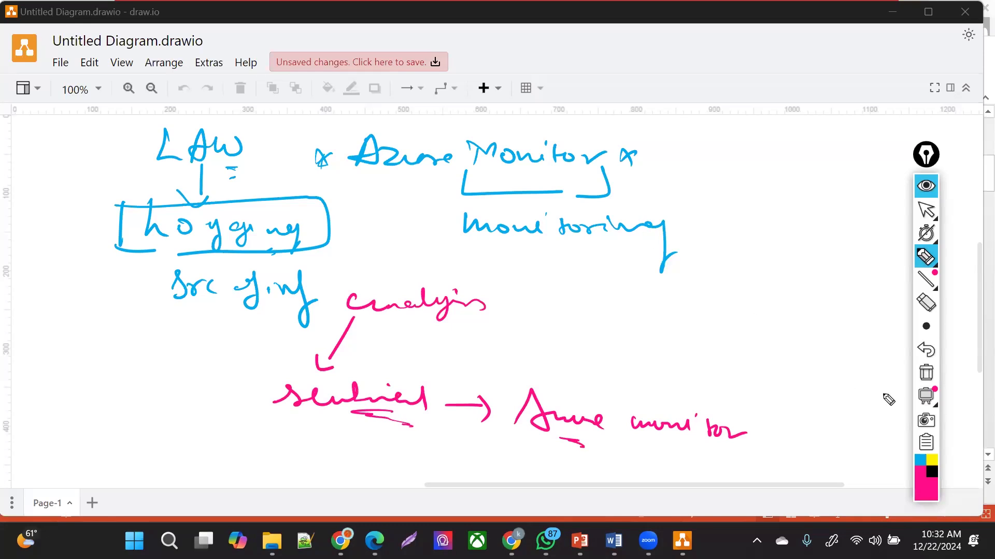
left_click(925, 352)
- Undo the pink analysis/Sentinel strokes and the box around Logging
left_click(925, 351)
left_click(925, 351)
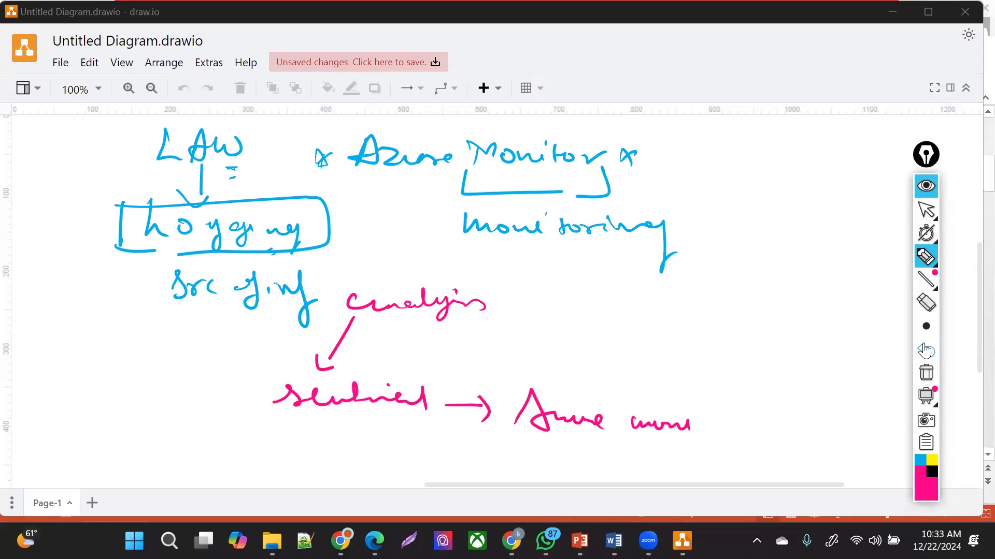
left_click(925, 351)
left_click(925, 350)
left_click(926, 348)
left_click(925, 348)
left_click(926, 348)
left_click(926, 349)
left_click(926, 351)
left_click(926, 351)
- In pink, branch monitoring into Alerts and notify, plus an arrow to an Access Activity note
mouse_move(520, 246)
left_mouse_down()
mouse_move(523, 268)
mouse_move(534, 269)
left_mouse_up()
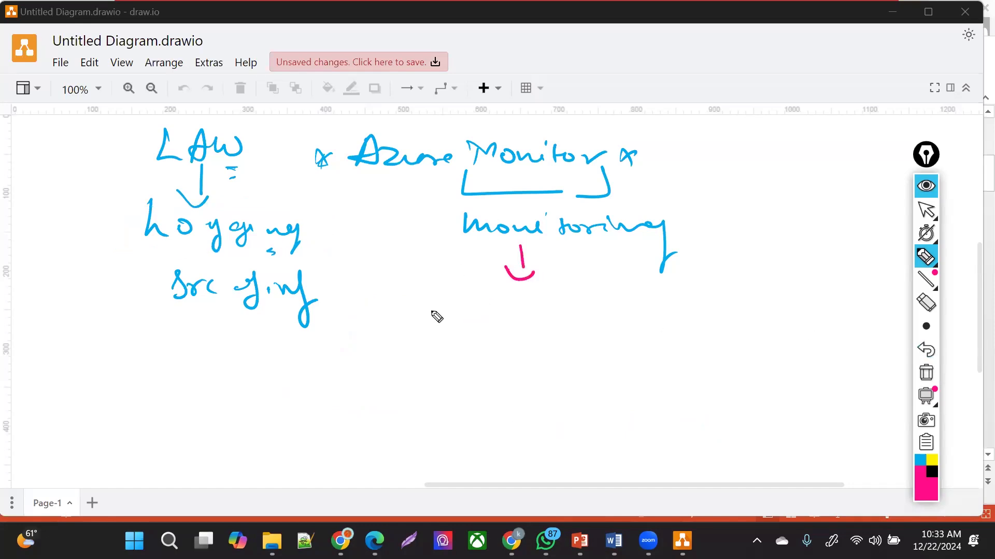
mouse_move(453, 316)
left_mouse_down()
mouse_move(539, 308)
mouse_move(544, 324)
left_mouse_up()
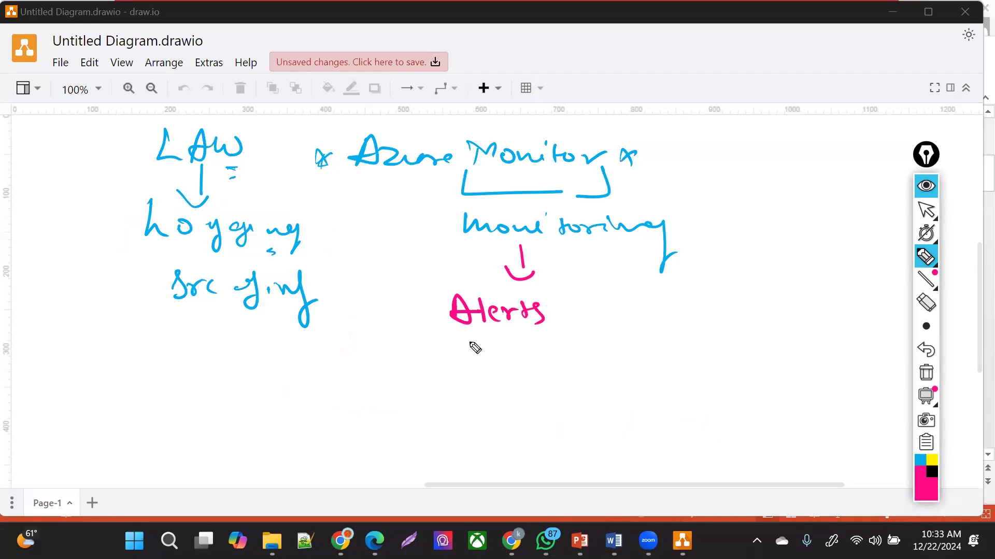
mouse_move(574, 247)
left_mouse_down()
mouse_move(610, 282)
mouse_move(603, 322)
mouse_move(627, 336)
mouse_move(655, 313)
mouse_move(692, 329)
mouse_move(710, 317)
mouse_move(713, 362)
left_mouse_up()
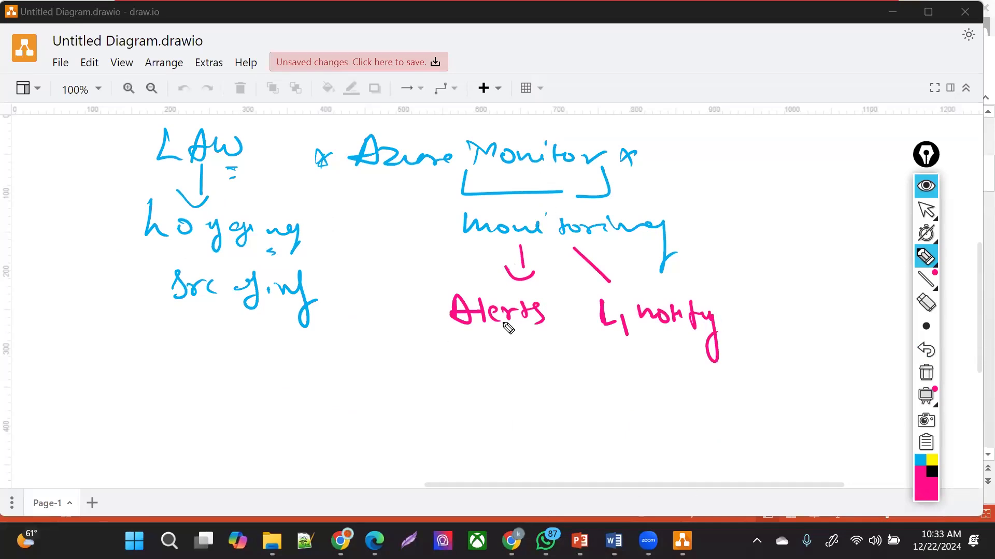
mouse_move(660, 236)
left_mouse_down()
mouse_move(706, 257)
mouse_move(700, 263)
left_mouse_up()
mouse_move(738, 226)
left_mouse_down()
mouse_move(755, 244)
mouse_move(746, 231)
mouse_move(806, 244)
left_mouse_up()
left_click_drag(749, 265, 829, 264)
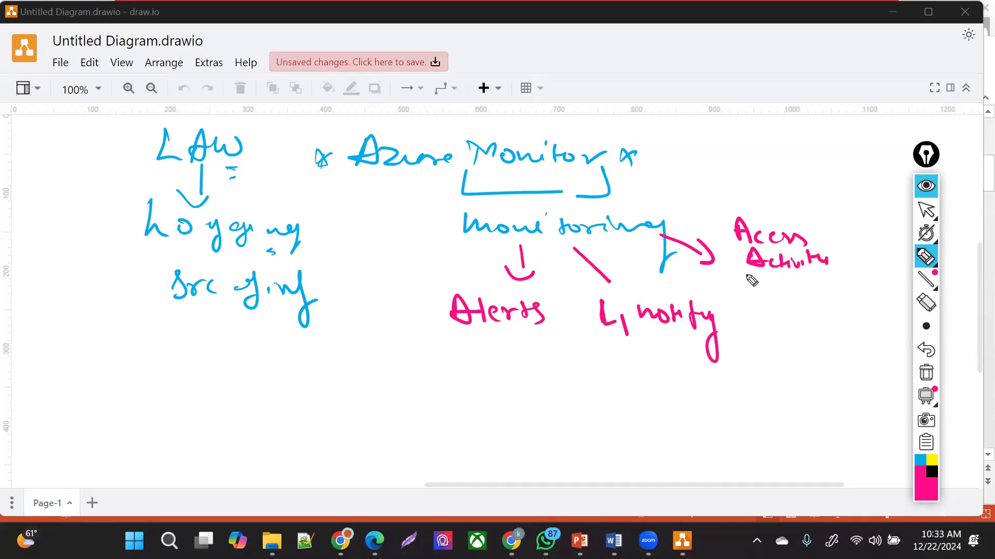
mouse_move(726, 269)
left_mouse_down()
mouse_move(769, 293)
mouse_move(774, 284)
mouse_move(803, 296)
left_mouse_up()
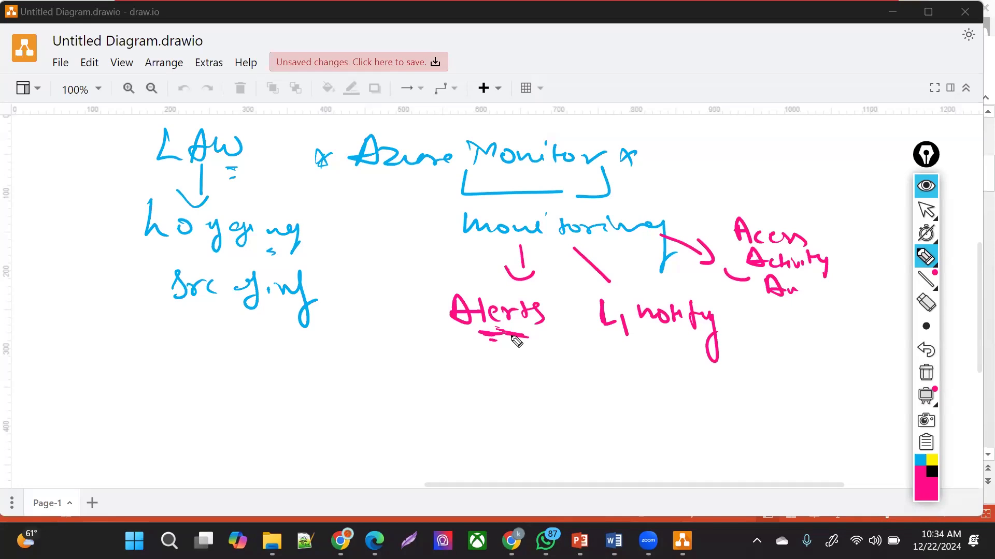
- Undo the stray dash under Alerts and return the overlay to the select arrow
key("ctrl+z")
left_click(926, 210)
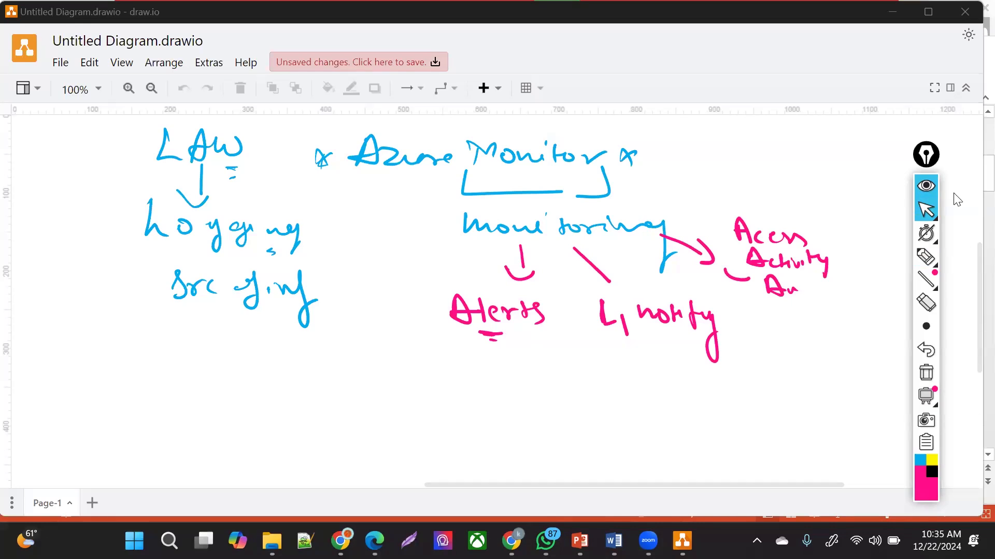
- Restore the draw.io panels and place a rounded rectangle labelled THRESHOLD
left_click(979, 4)
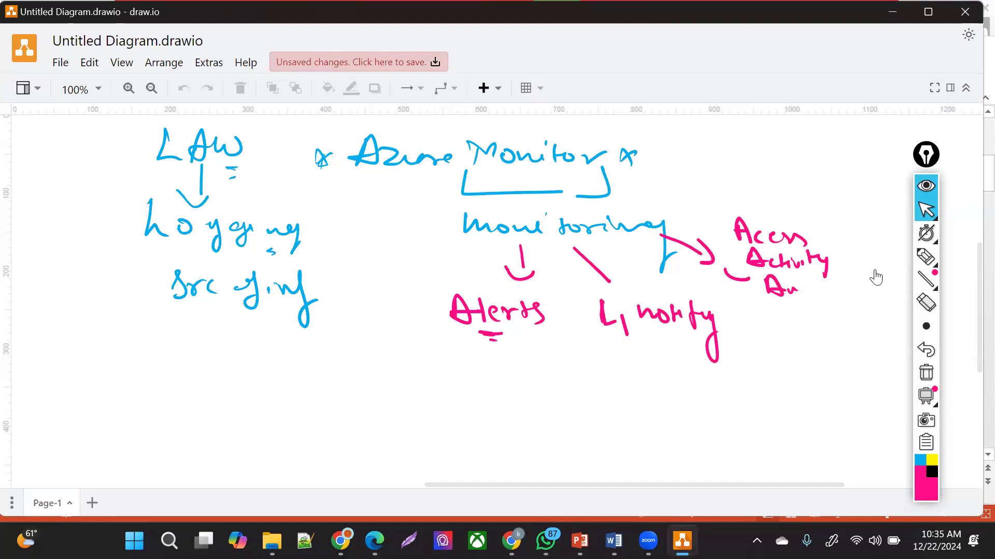
left_click(23, 88)
left_click_drag(7, 115, 146, 112)
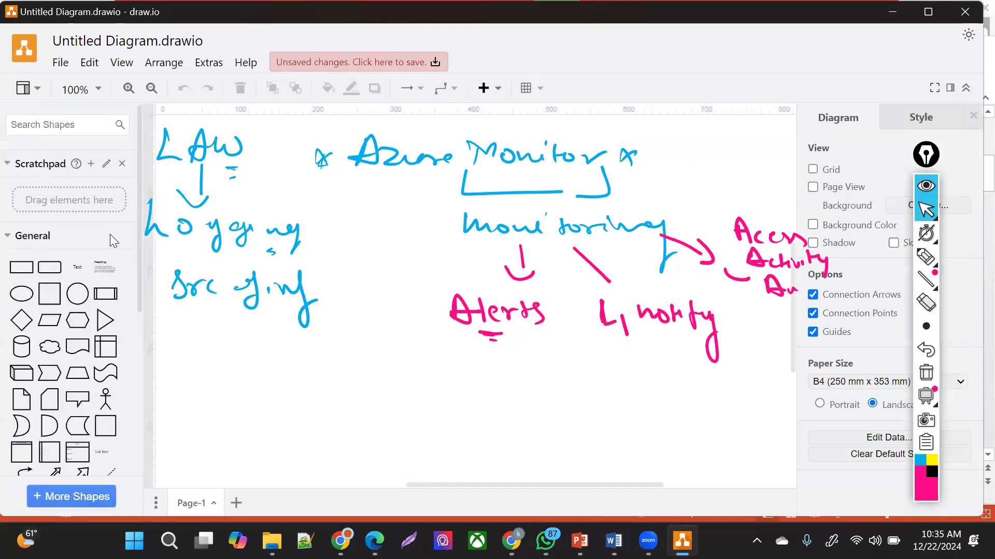
left_click_drag(50, 267, 407, 377)
double_click(432, 385)
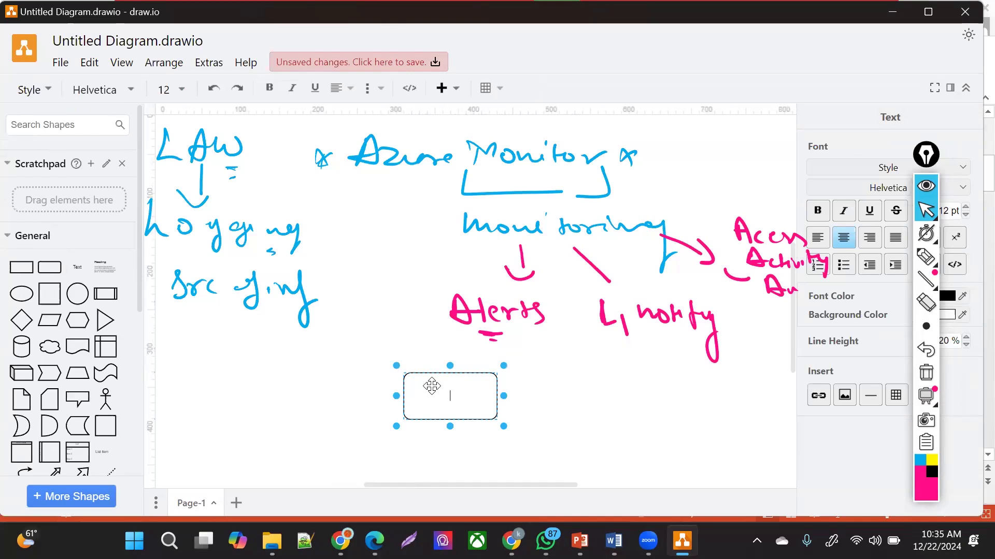
type("THRESHOLD")
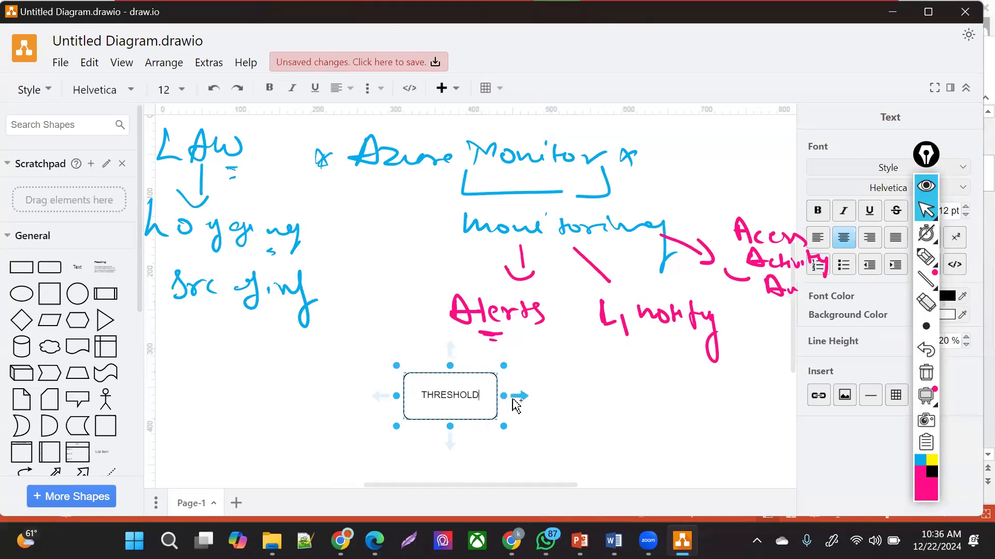
- Connect THRESHOLD by arrow to a new rounded box labelled STATIC
mouse_move(518, 396)
left_click_drag(518, 397, 554, 375)
left_click(567, 376)
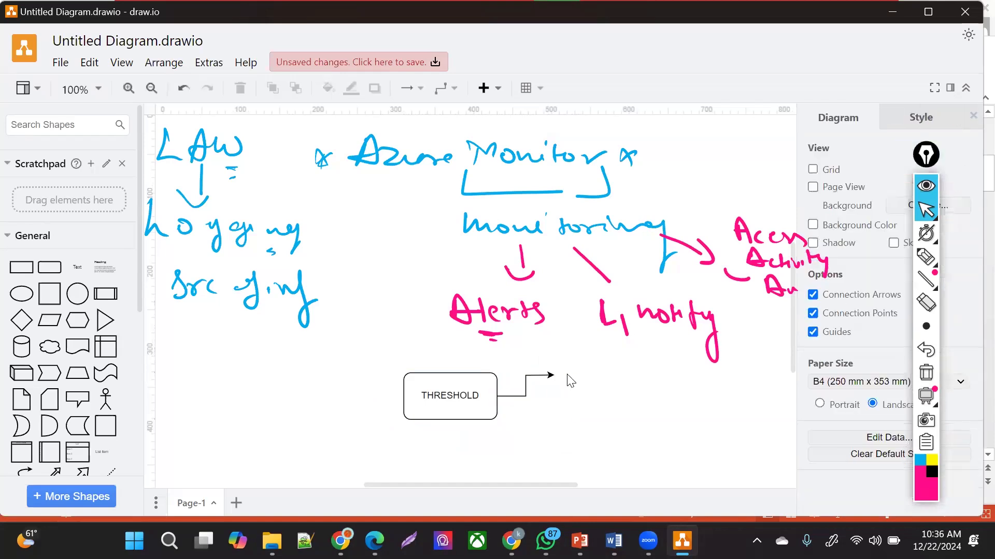
double_click(566, 378)
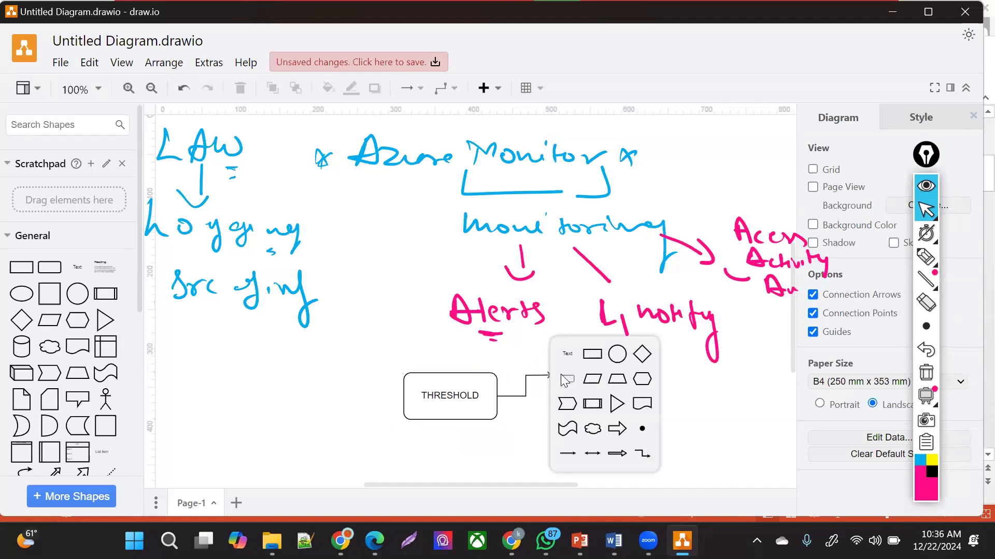
left_click(566, 380)
type("STATTI")
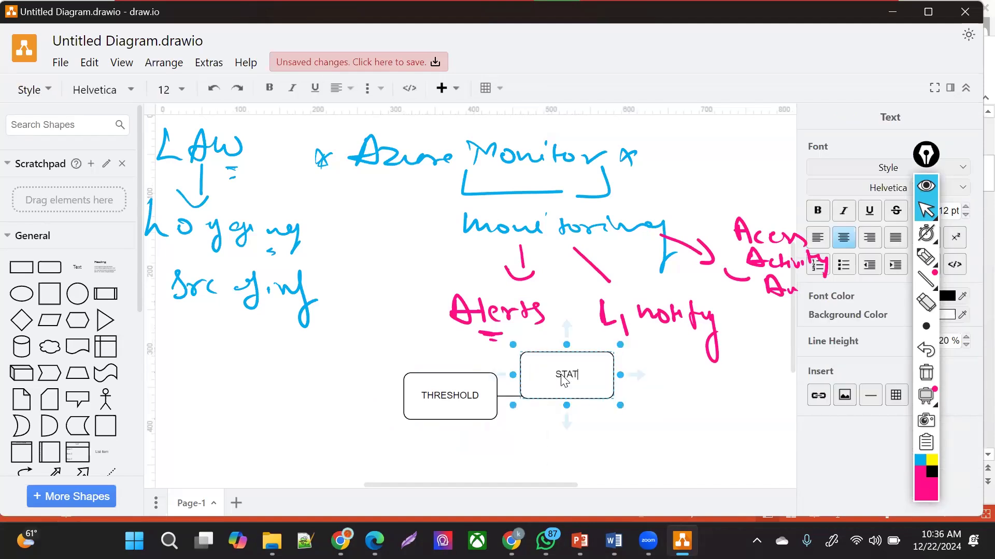
key("BackSpace")
key("BackSpace")
type("IC")
left_click(675, 384)
- Add the text '80%---TRIGGER THE ALERT' beside the STATIC box
double_click(673, 384)
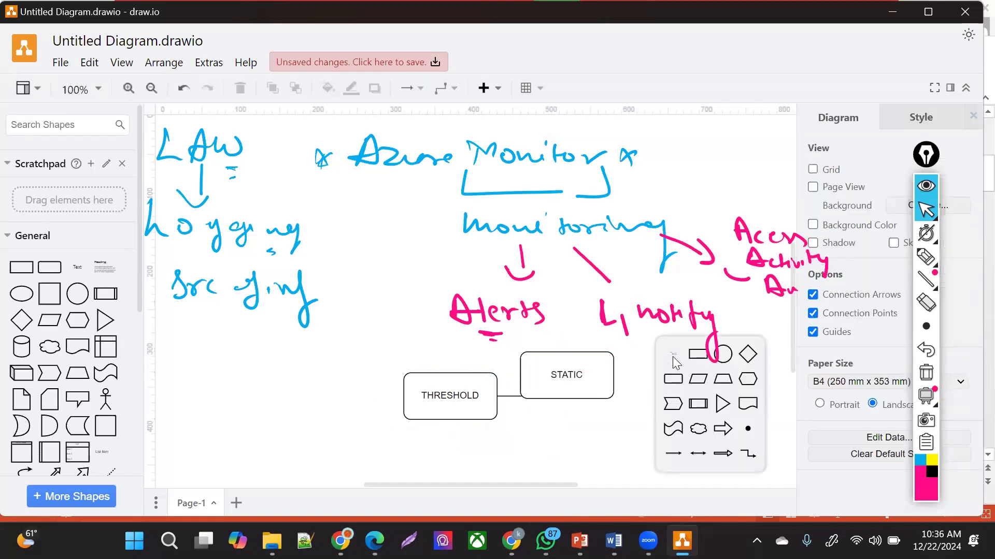
left_click(673, 354)
type("80")
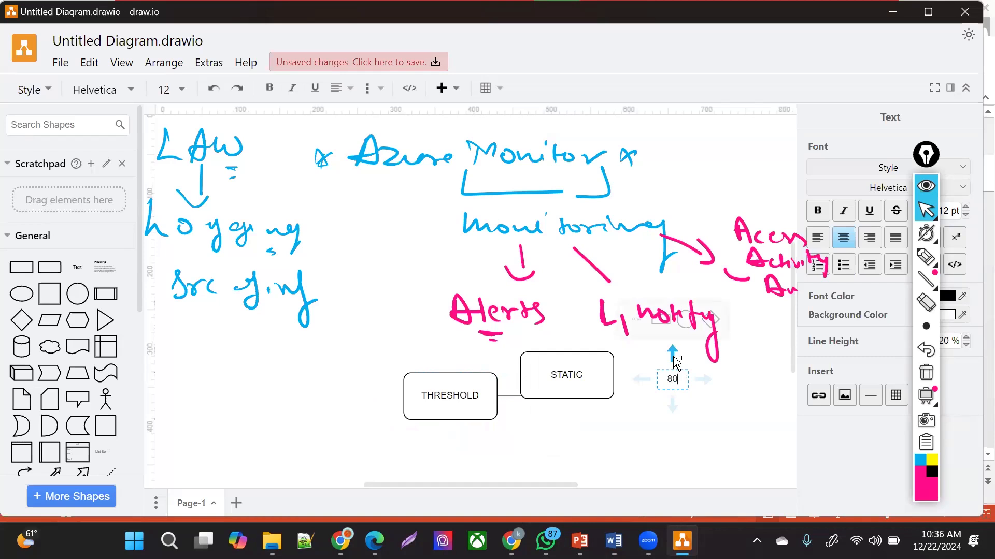
type("%---TRIGGER THE")
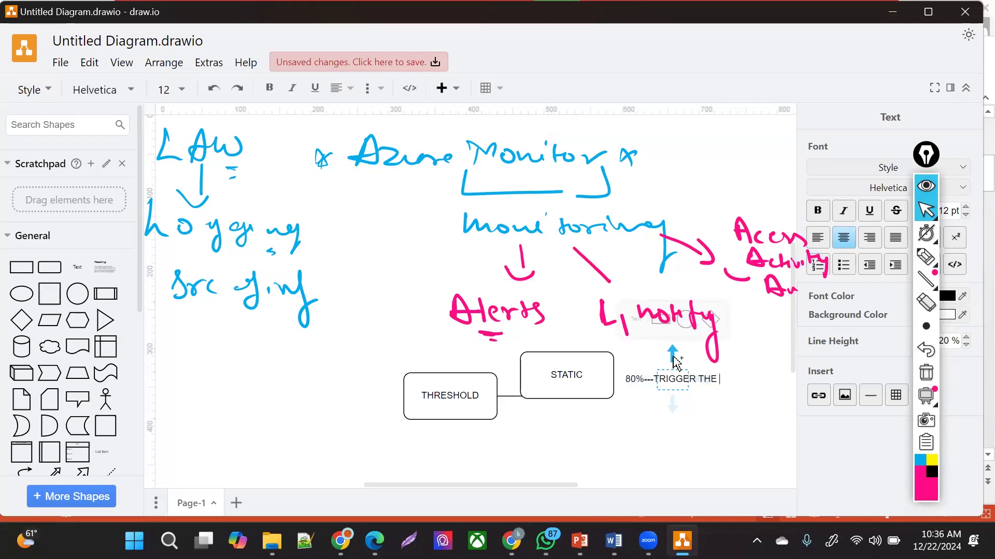
type(" ALERT")
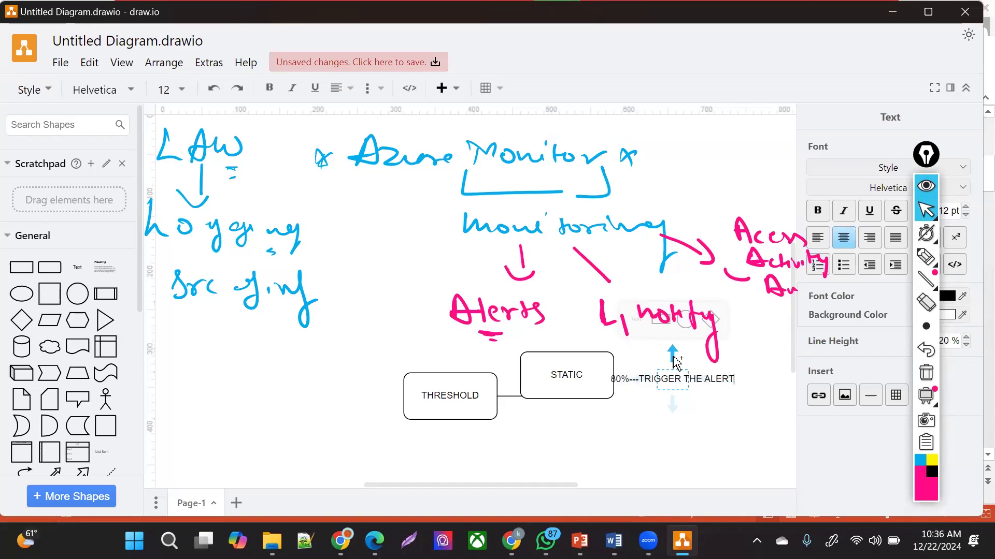
left_click(459, 406)
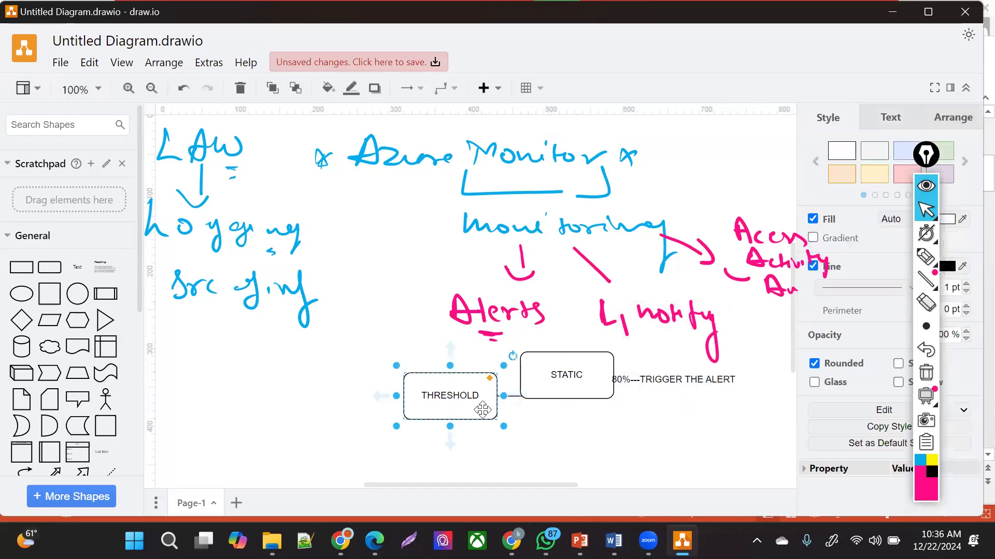
- Duplicate the STATIC box below it and relabel the copy DYNAMIC
left_click(552, 392)
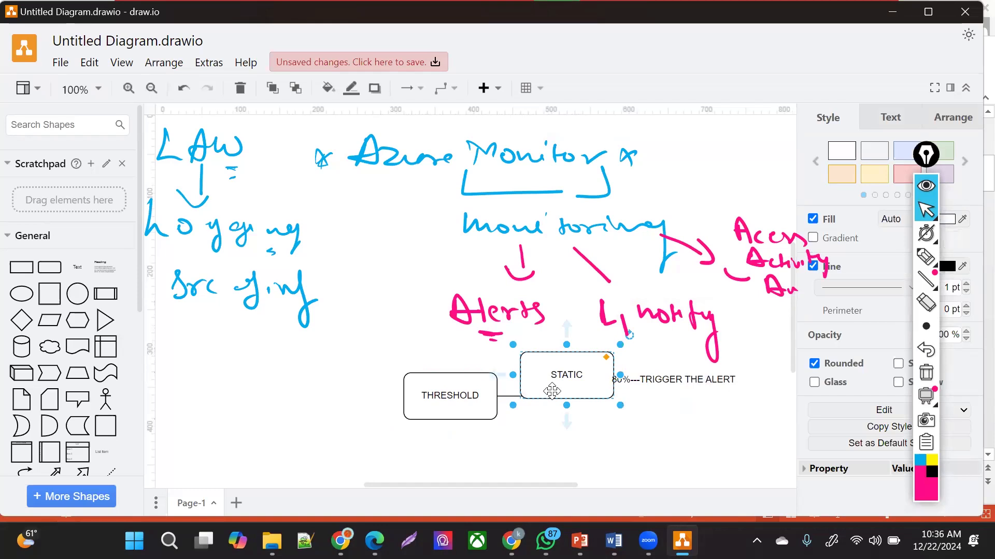
key("ctrl+c")
key("ctrl+v")
left_click_drag(573, 381, 565, 440)
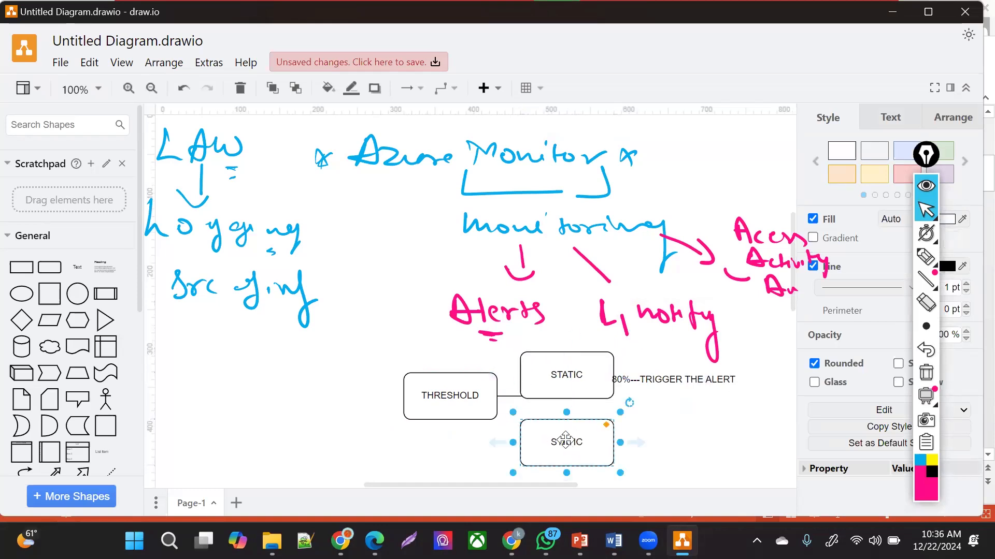
double_click(565, 440)
type("DYNAMIC")
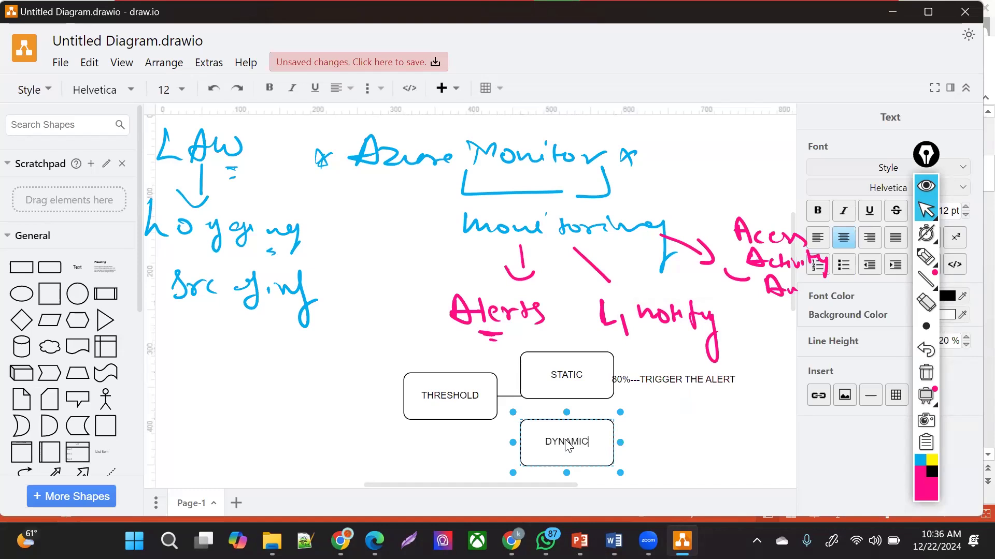
left_click(653, 442)
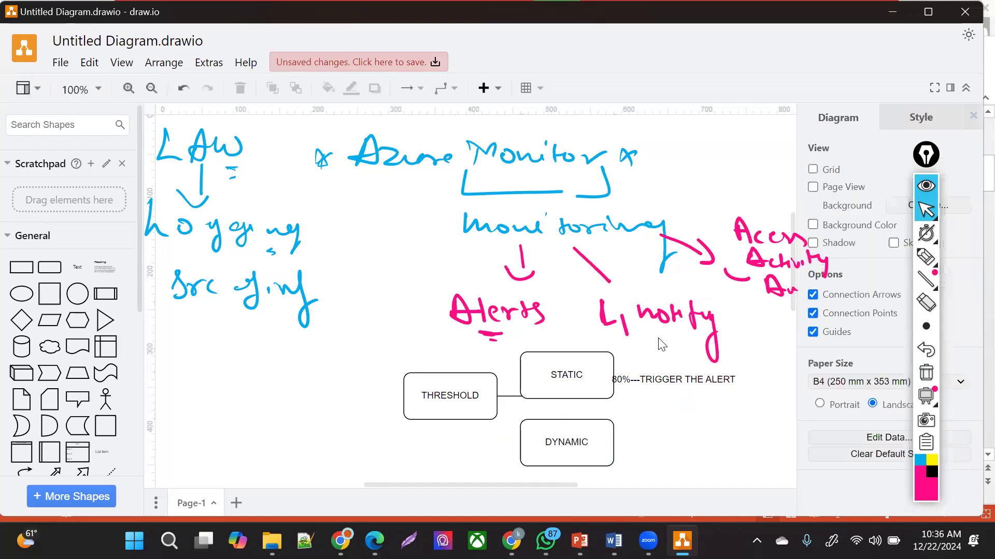
- Add the note '20%,10%,30%.40%' under the trigger-alert text
left_click(626, 380)
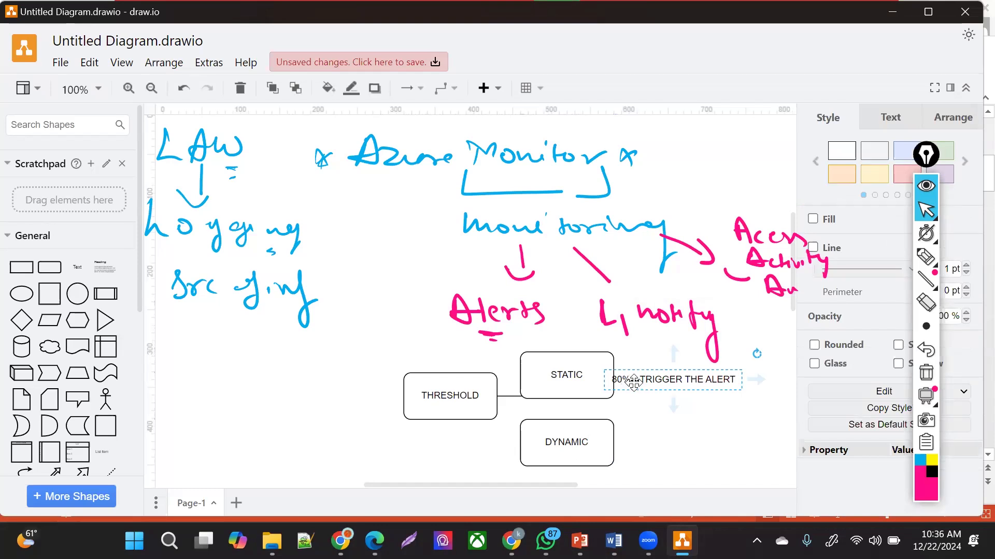
double_click(637, 409)
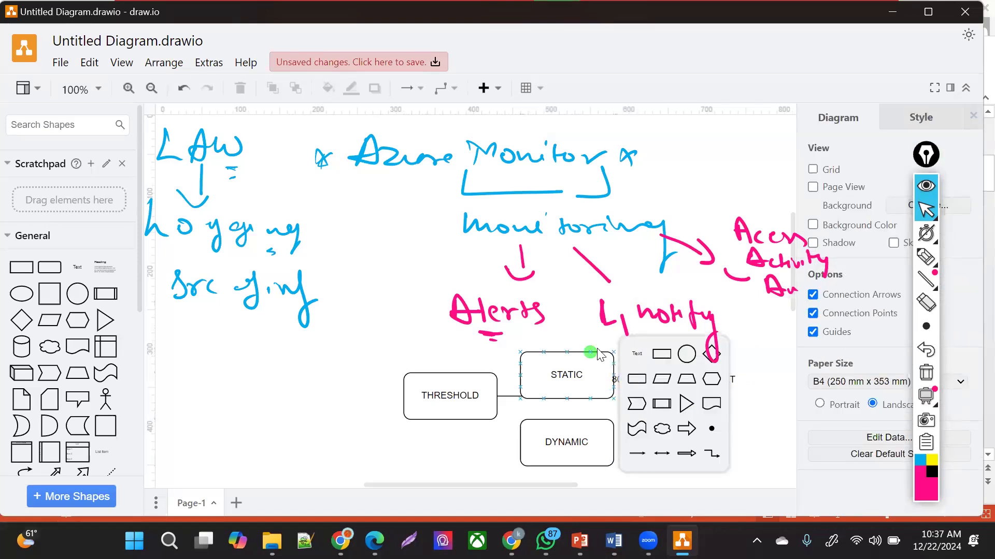
left_click(636, 358)
type("2")
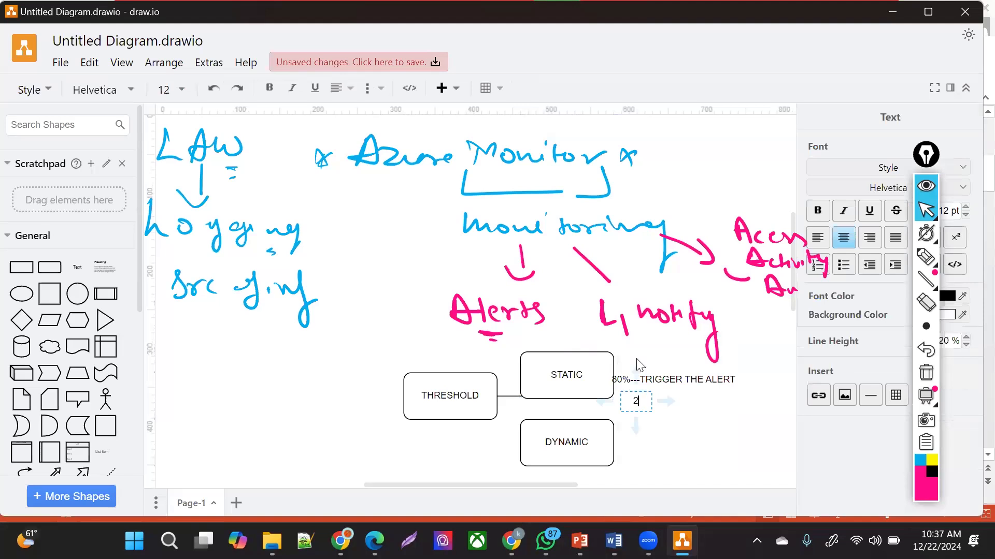
type("0%,")
type("10")
type("%,30")
type("%")
type(".")
type("40%")
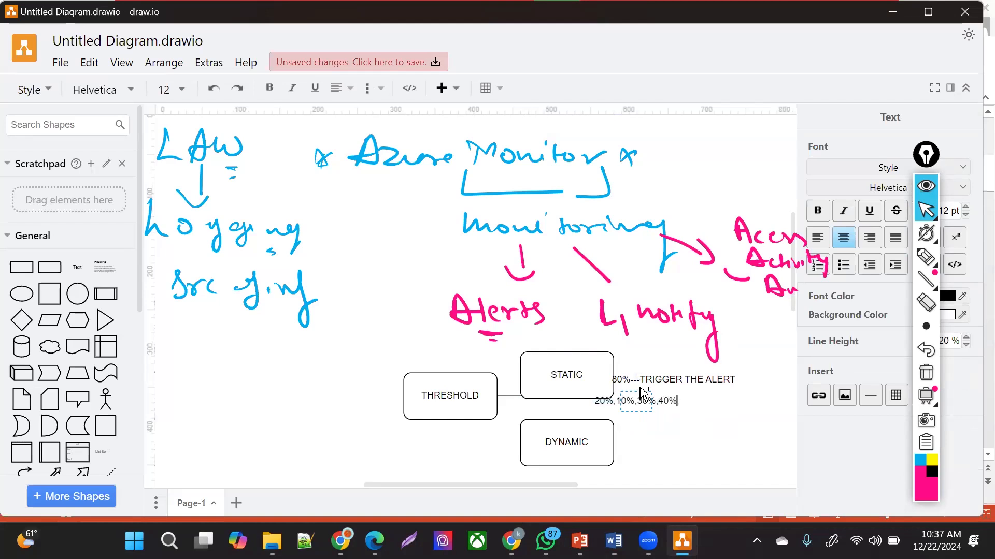
left_click(677, 372)
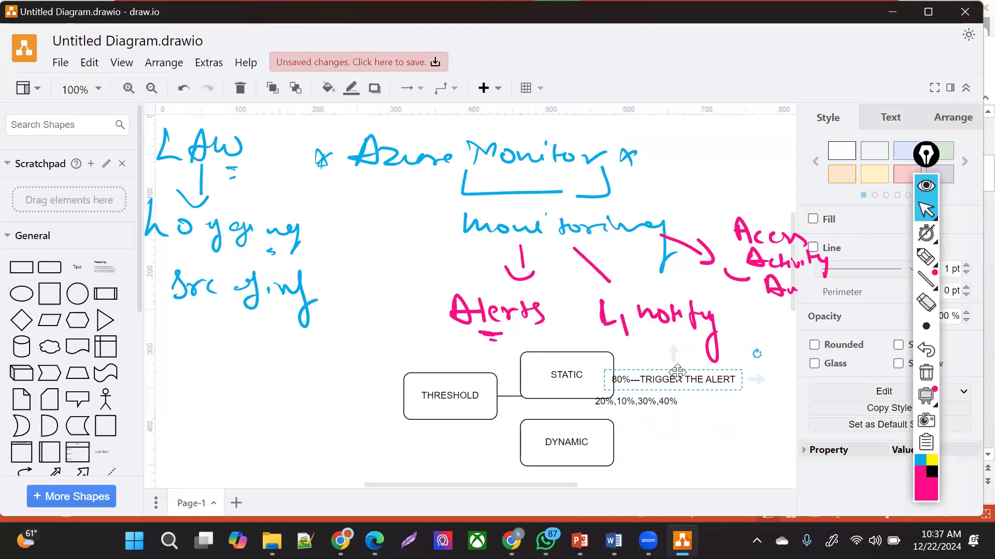
- Add the text 'DYNAMICALLY -----' beside the DYNAMIC box
left_click(543, 457)
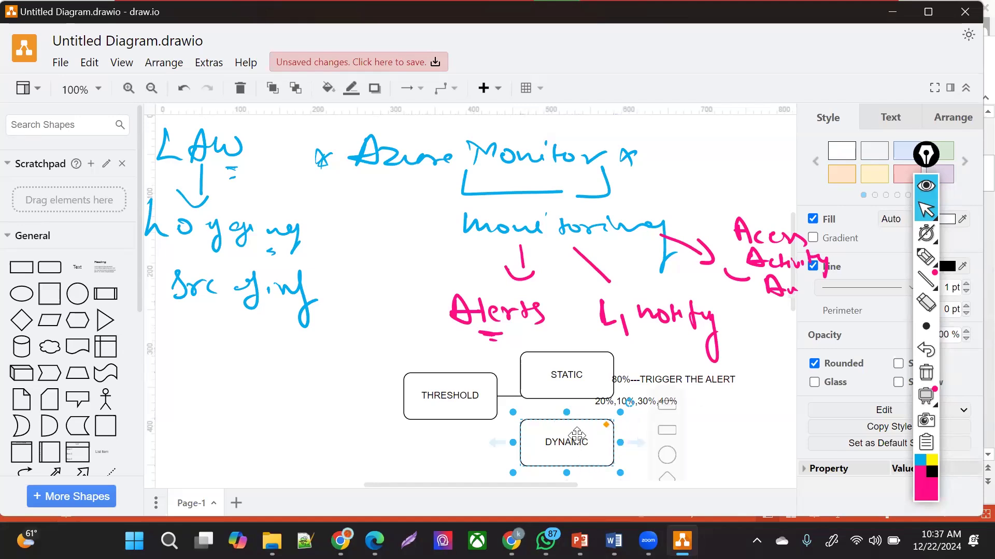
double_click(654, 450)
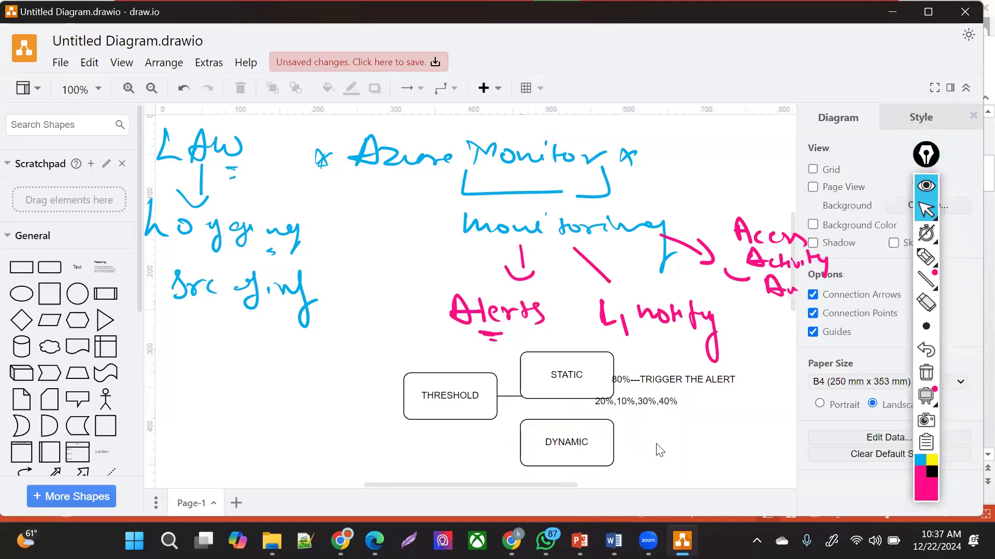
left_click(657, 359)
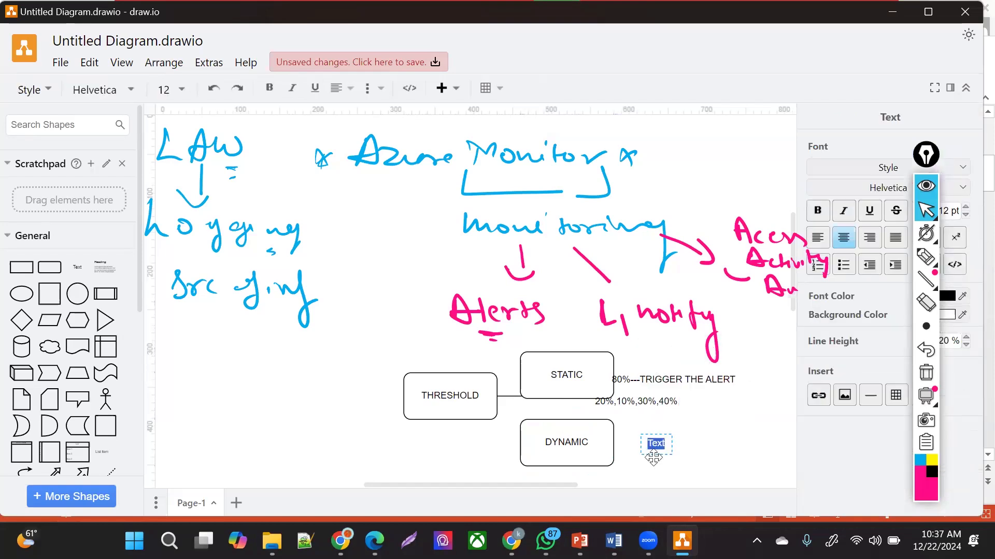
type("DYNAMICALLY -----")
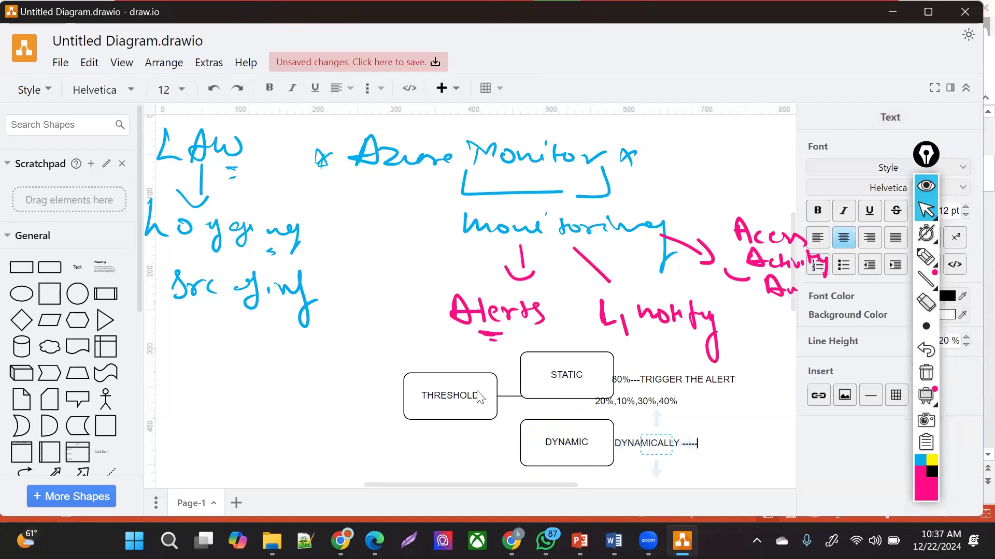
left_click(443, 397)
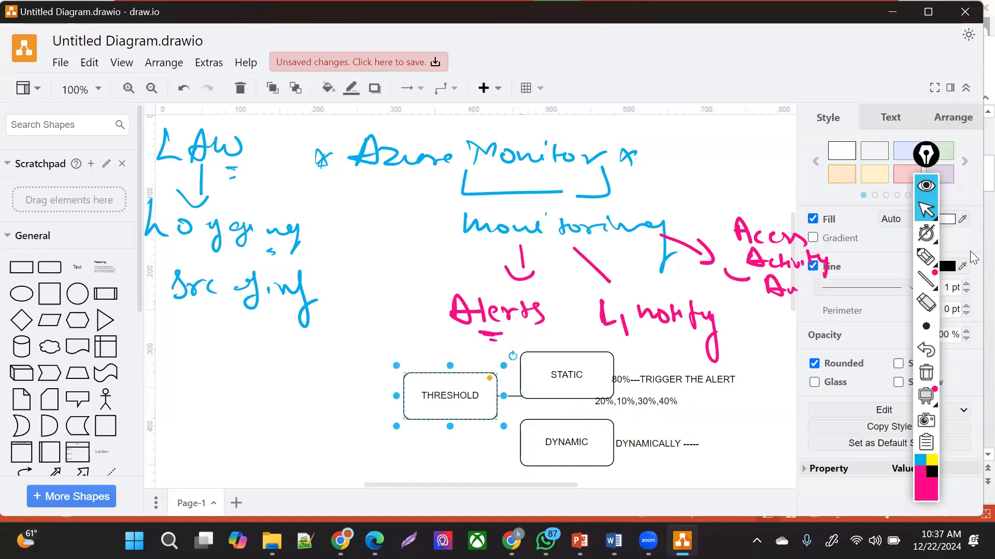
- Fill THRESHOLD light yellow and drag a copy of the DYNAMIC box to its left
left_click(877, 176)
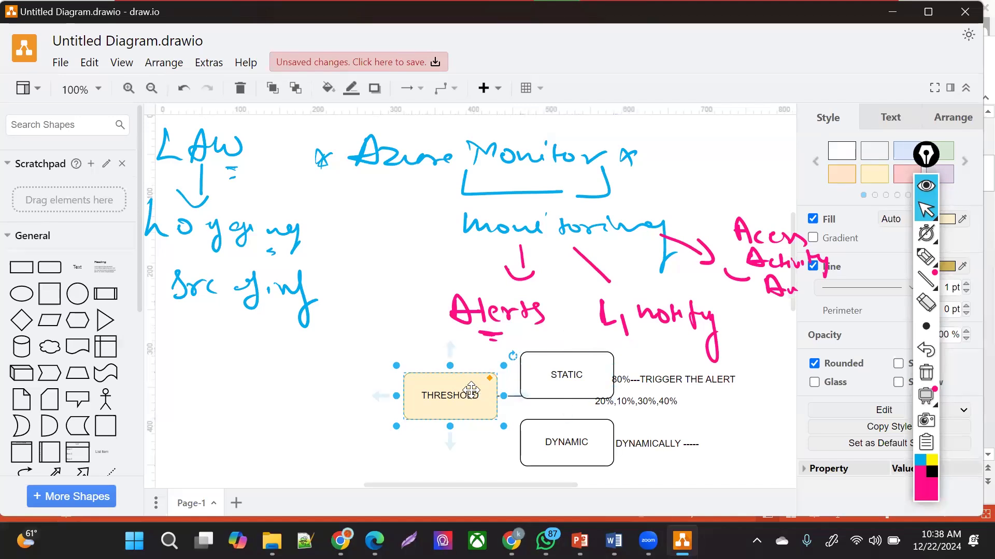
left_click(549, 369)
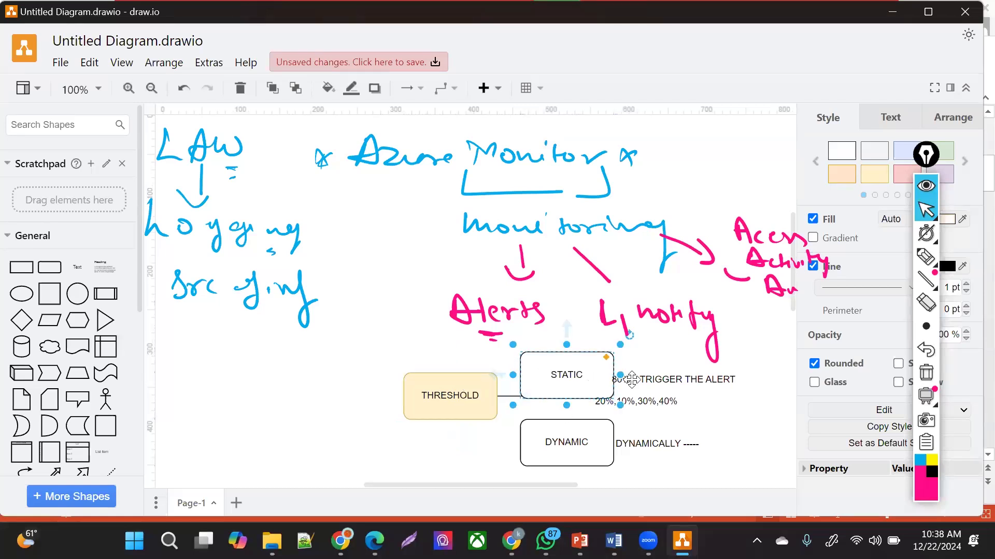
left_click(588, 446)
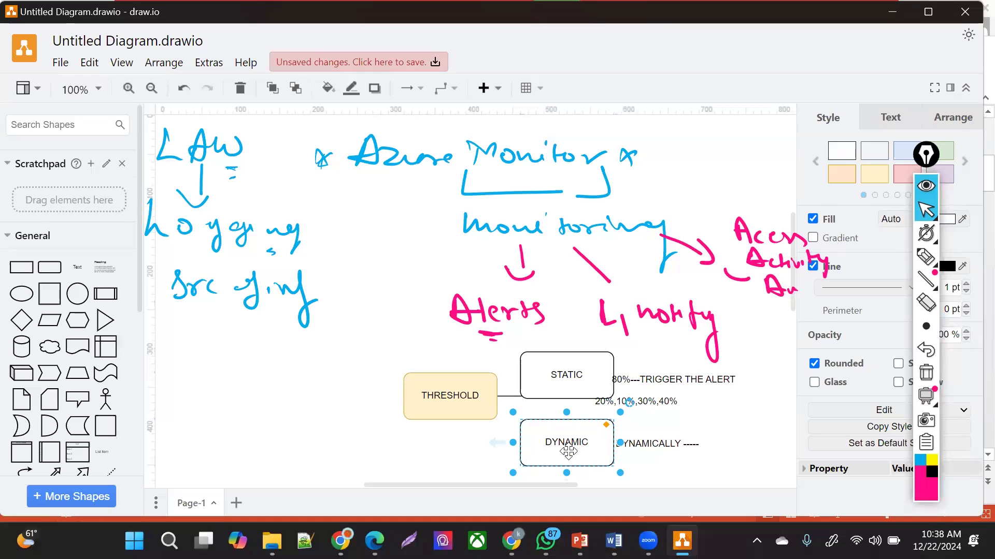
left_click_drag(568, 452, 576, 460)
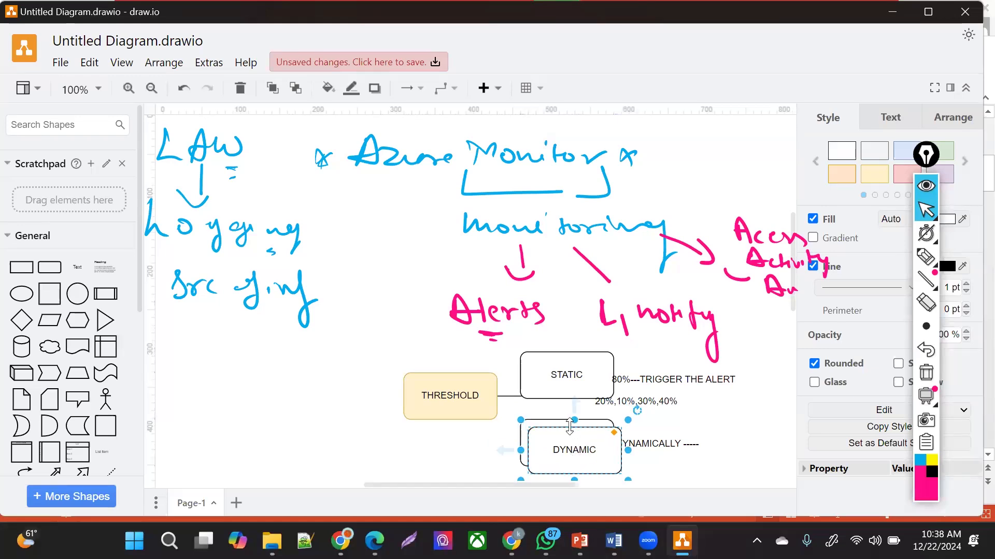
left_click_drag(568, 426, 326, 352)
- Relabel the copied box SERVICE DESK and give it a light blue fill
double_click(332, 371)
type("SERVICE ")
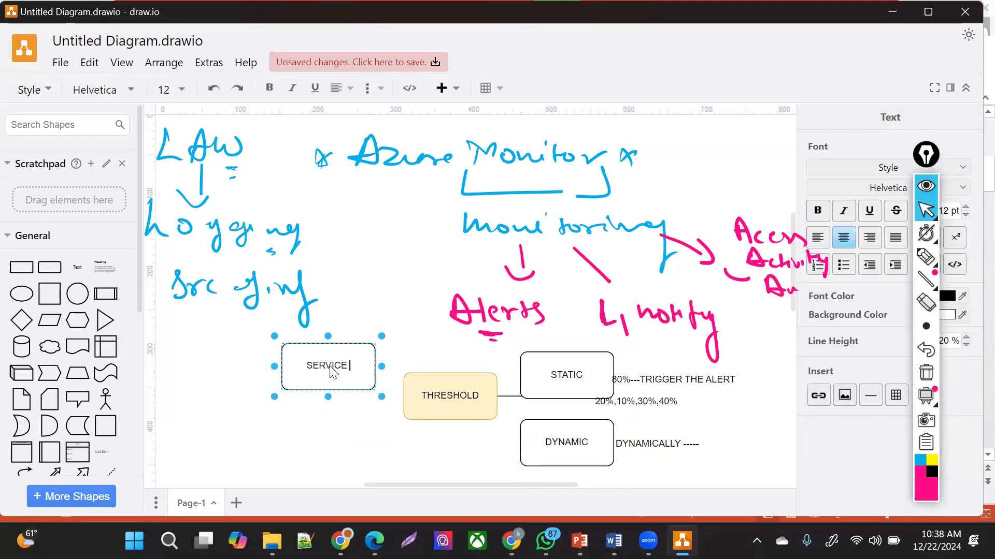
type("DESK")
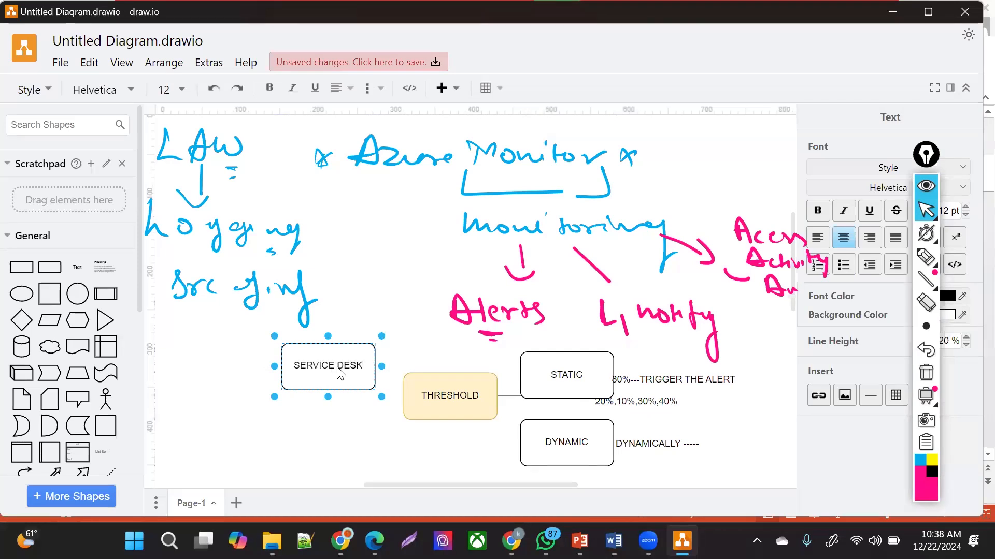
left_click(329, 386)
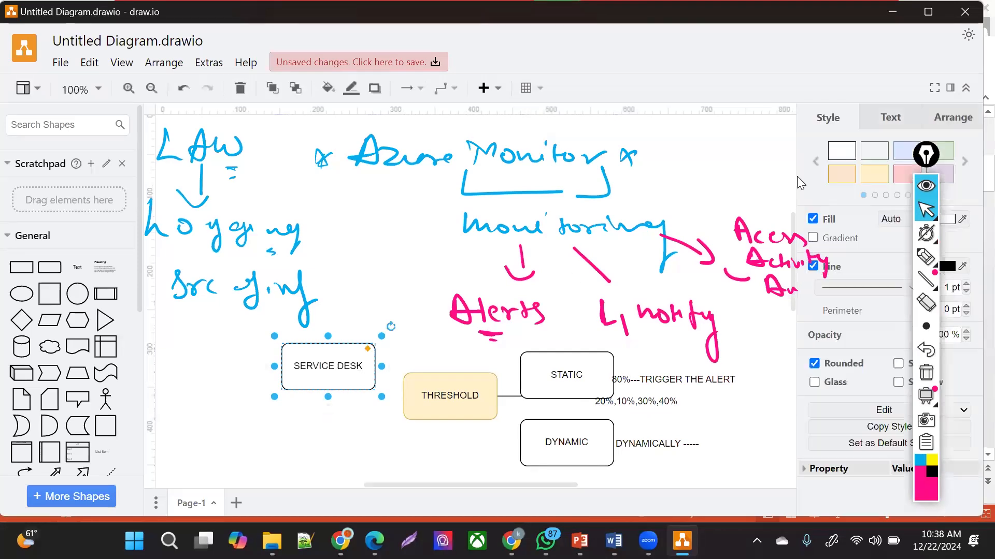
left_click(907, 155)
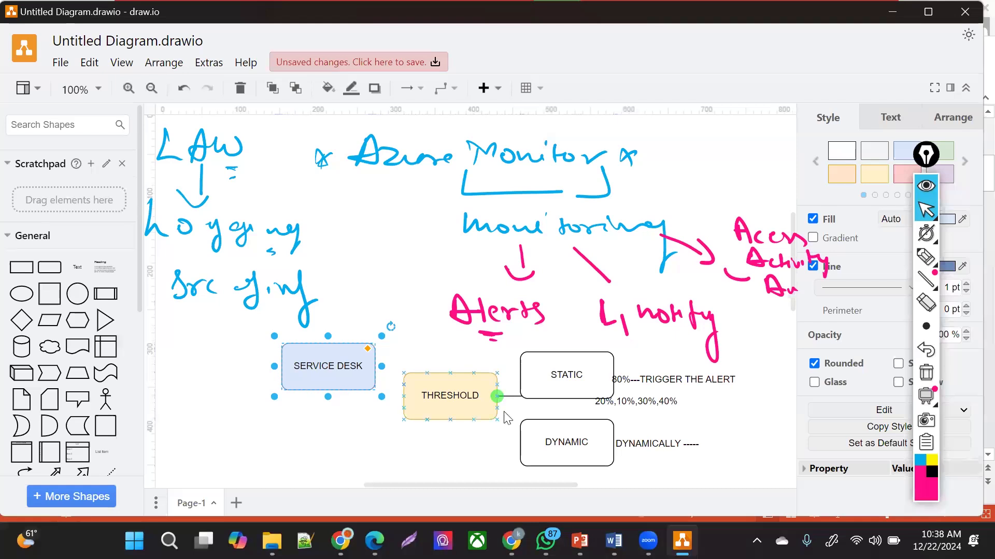
- Add an ACTION GROUP text label centred beneath SERVICE DESK
double_click(280, 354)
left_click(280, 354)
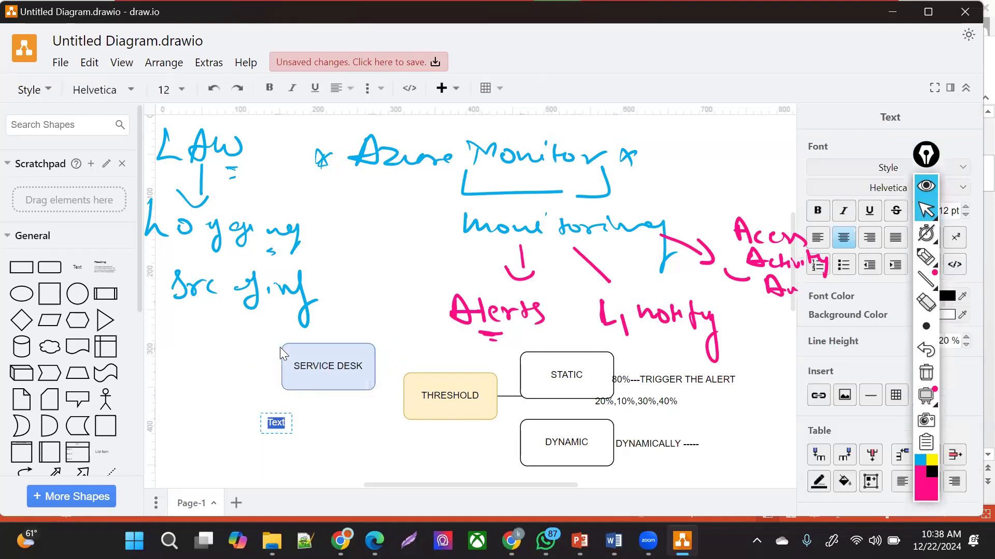
type("ACTIO")
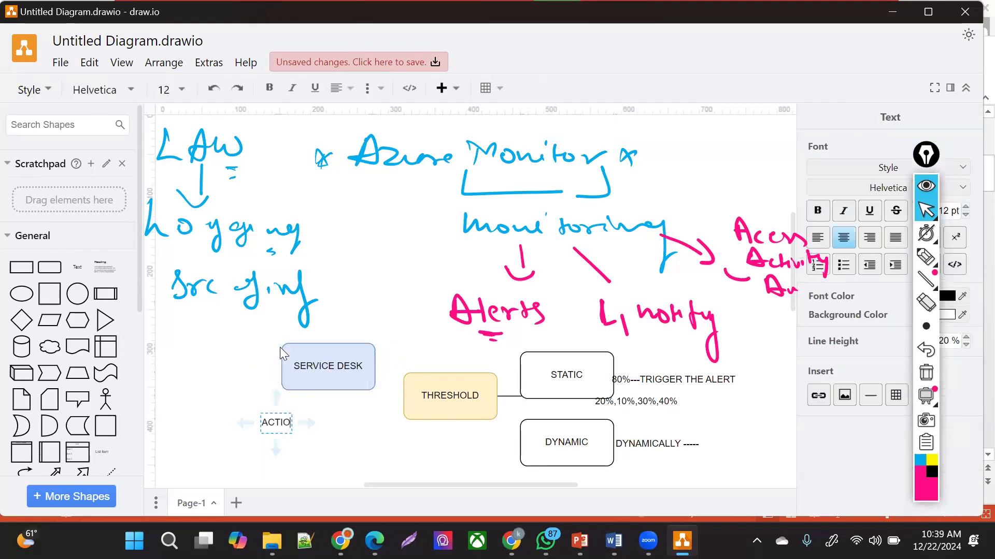
type("N GROUP")
left_click(337, 415)
left_click_drag(284, 421, 323, 421)
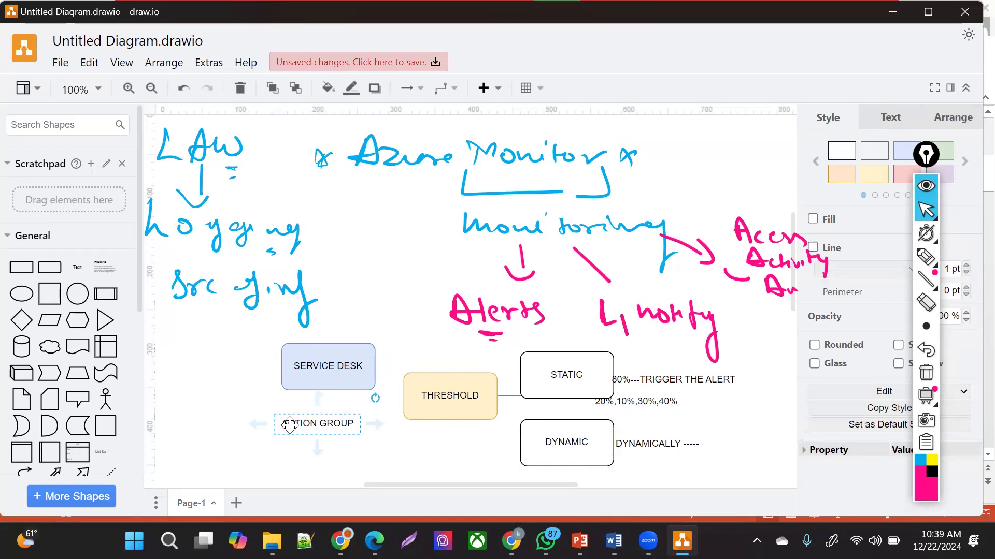
left_click(464, 411)
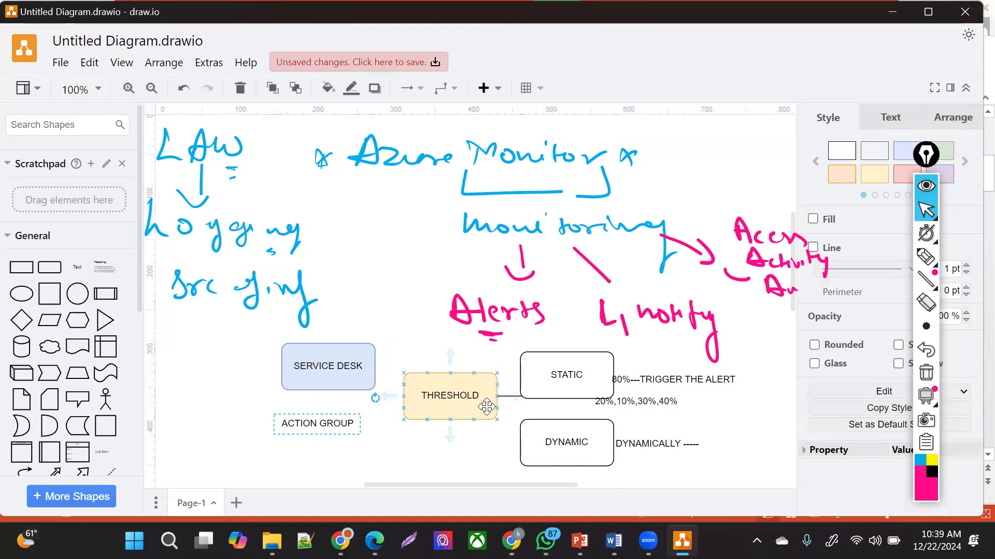
left_click(209, 409)
left_click(760, 245)
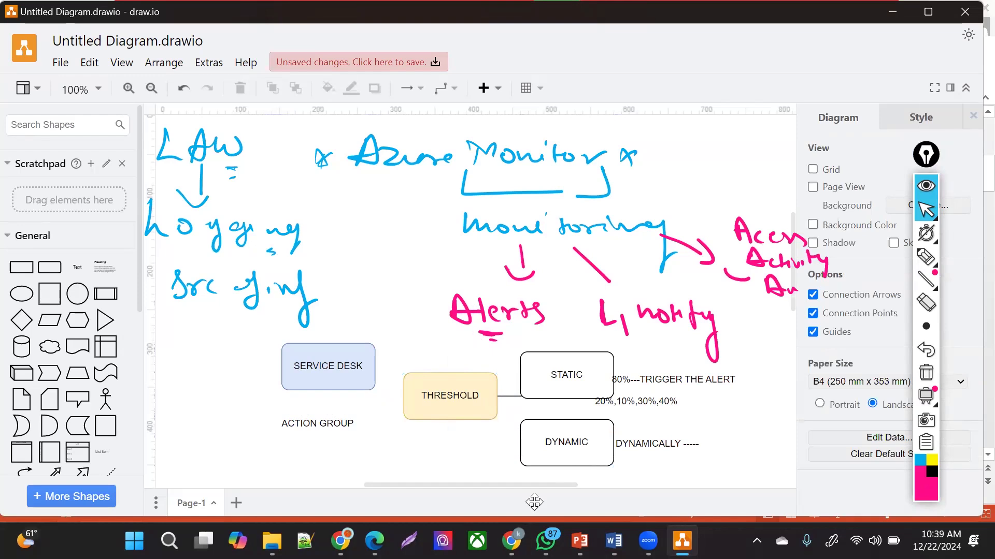
- Delete the logicapp_group resource group, confirming with its pasted name
left_click(511, 540)
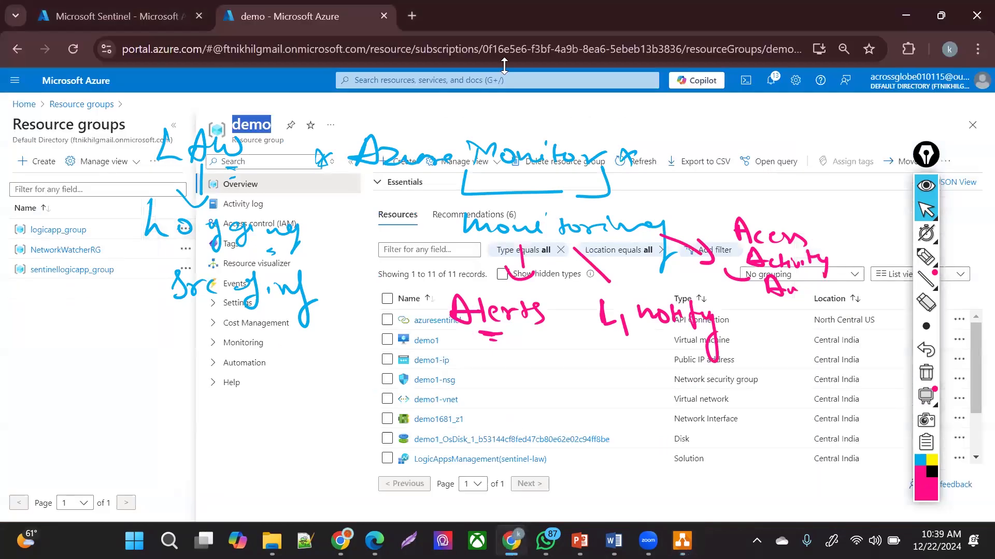
left_click(502, 104)
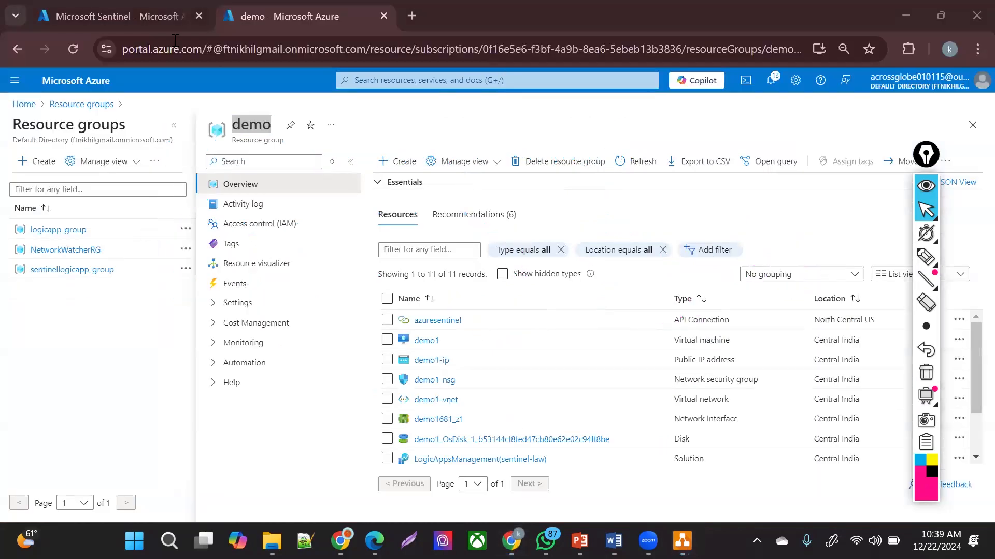
left_click(82, 104)
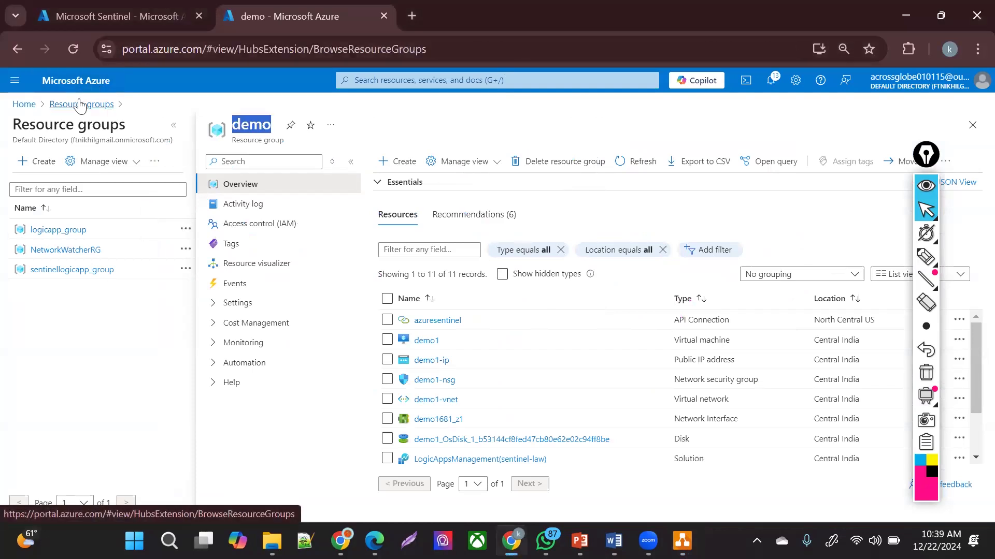
left_click(158, 159)
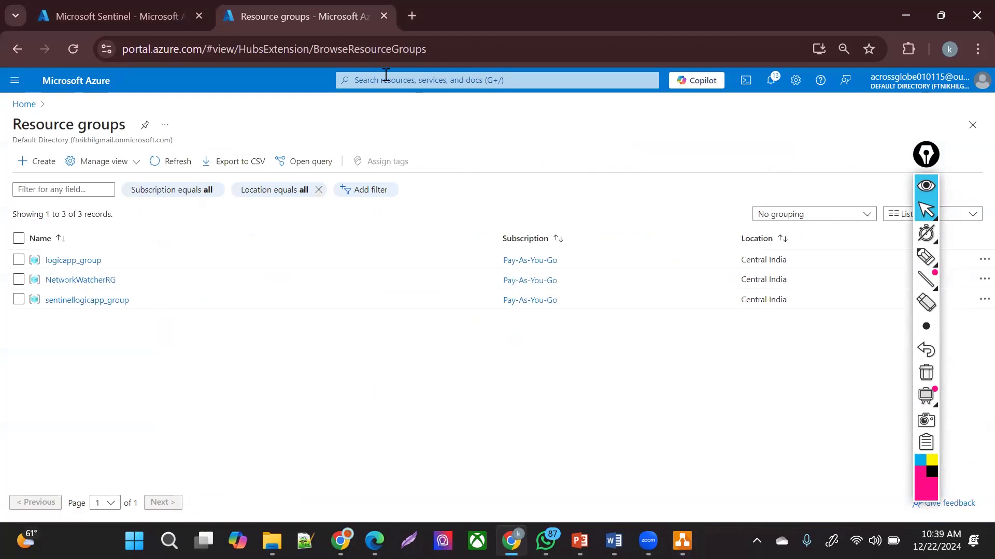
left_click(57, 260)
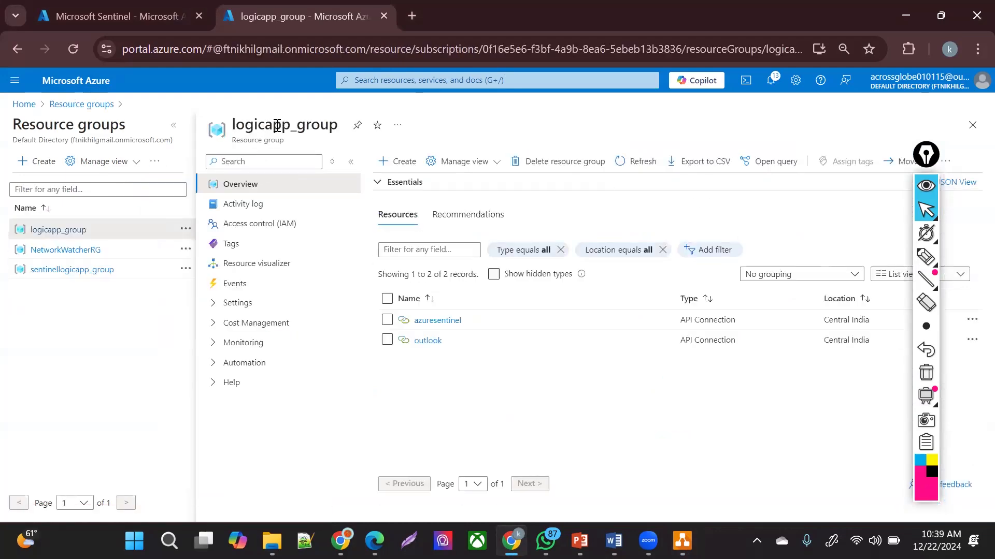
double_click(278, 125)
key("ctrl+c")
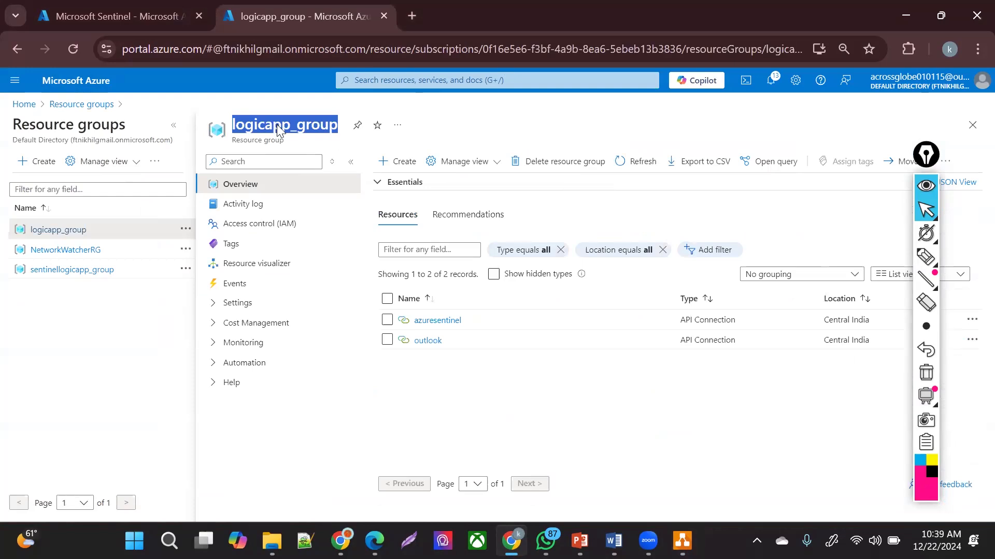
left_click(565, 162)
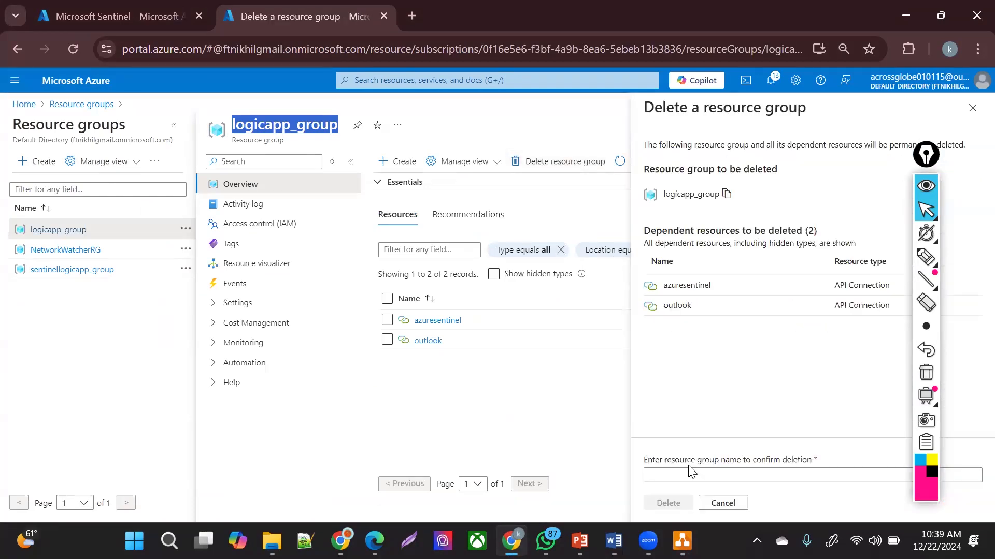
left_click(689, 469)
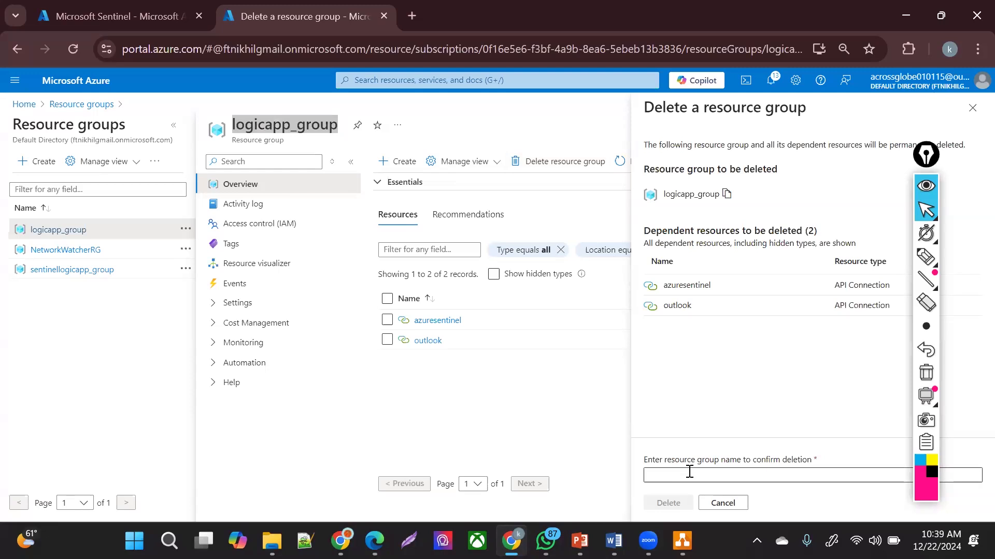
key("ctrl+v")
left_click(667, 499)
left_click(814, 369)
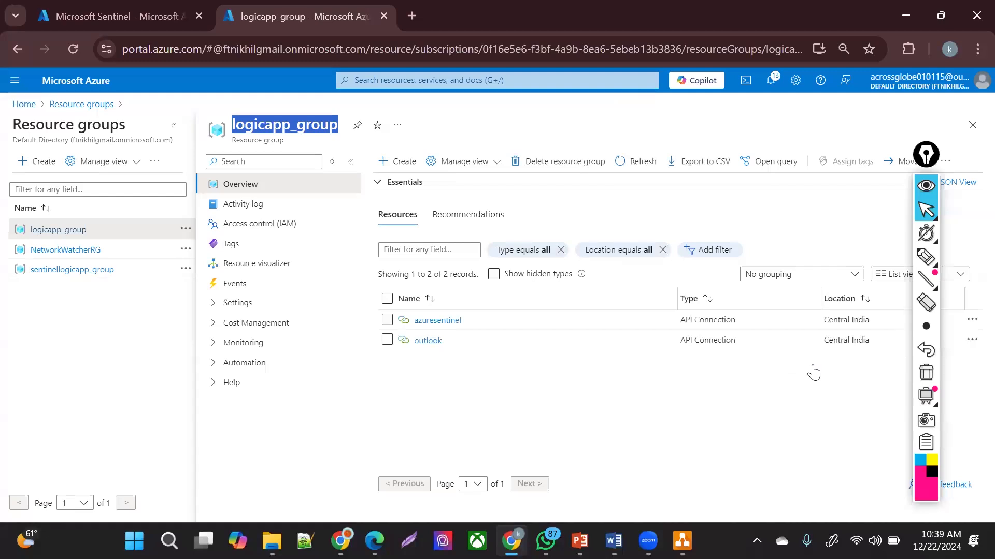
- Delete the NetworkWatcherRG resource group, confirming with its pasted name
left_click(58, 252)
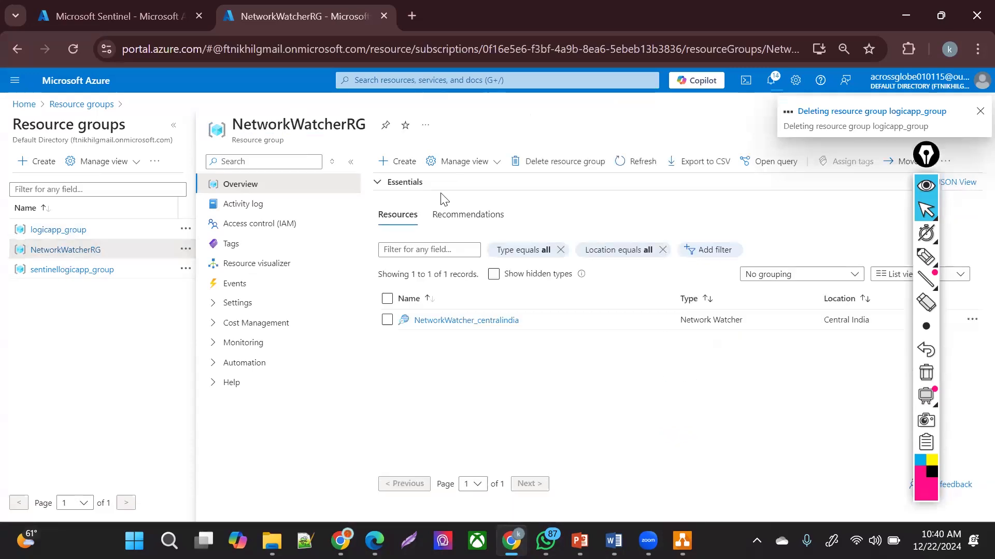
left_click(561, 166)
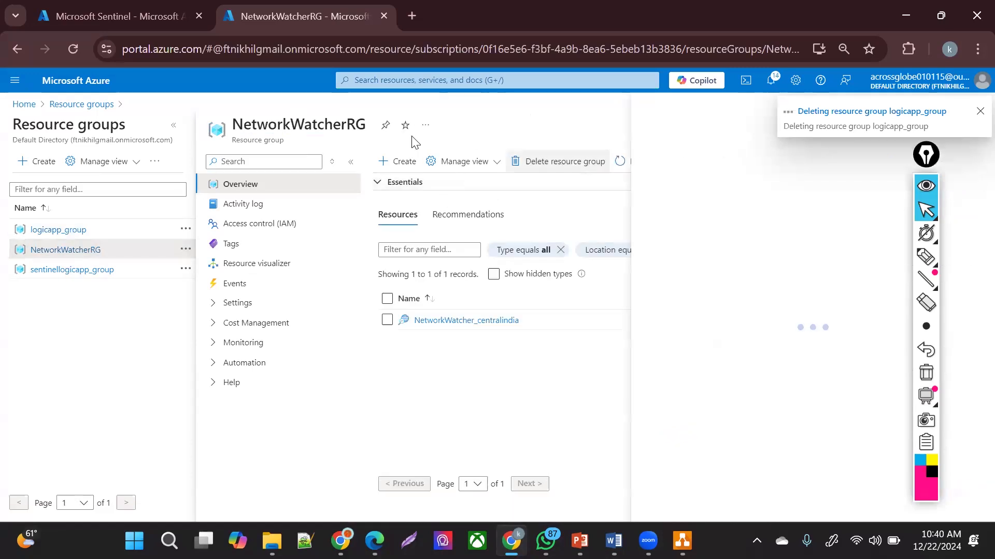
double_click(321, 126)
key("ctrl+c")
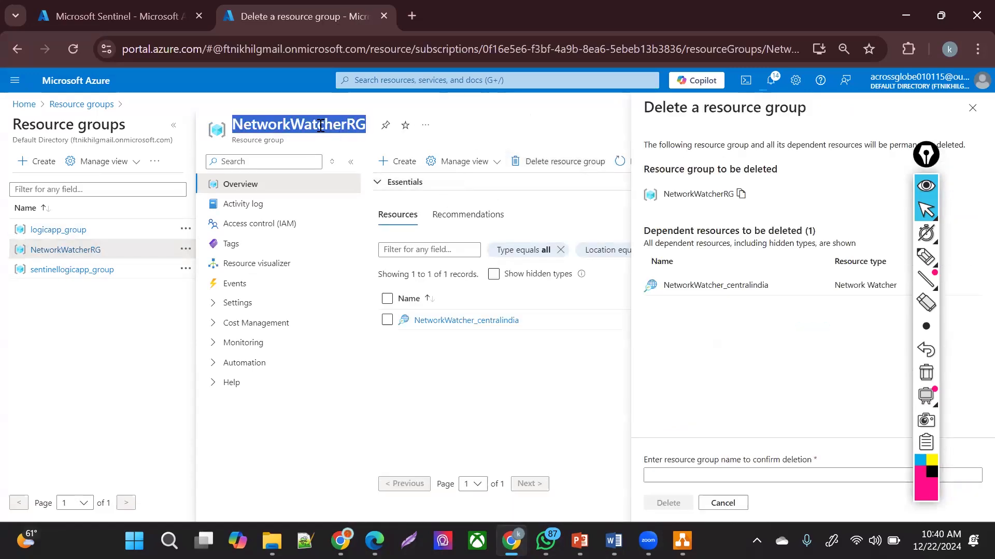
left_click(786, 475)
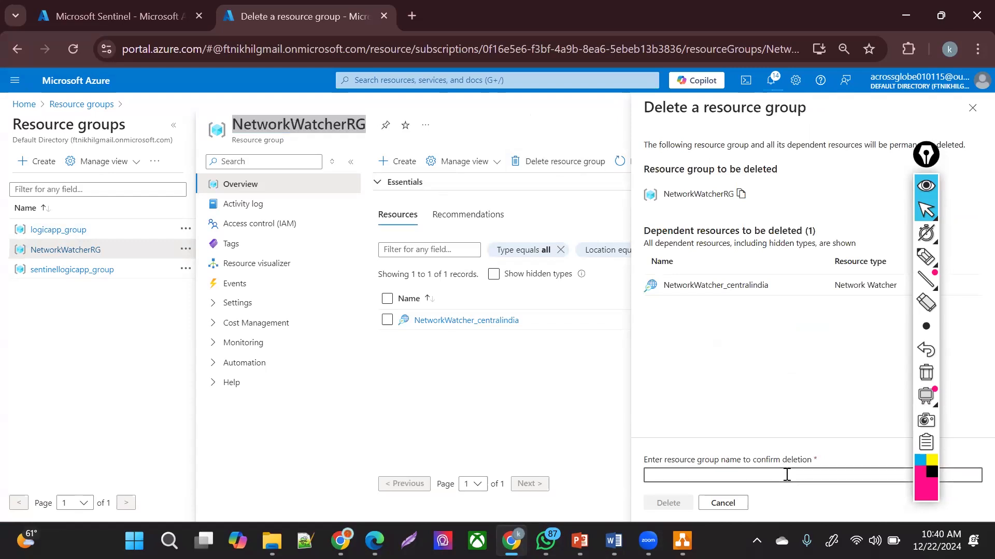
key("ctrl+v")
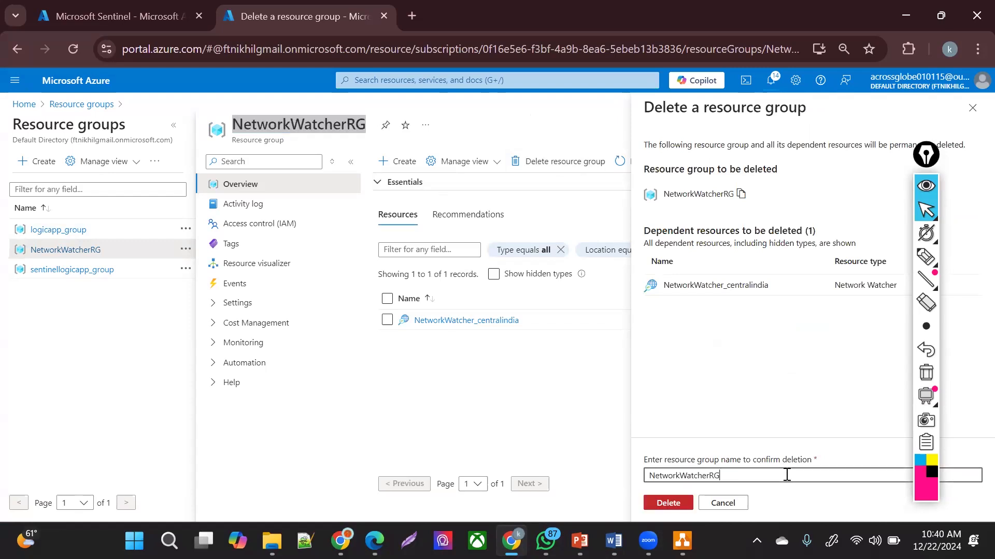
left_click(668, 503)
left_click(812, 364)
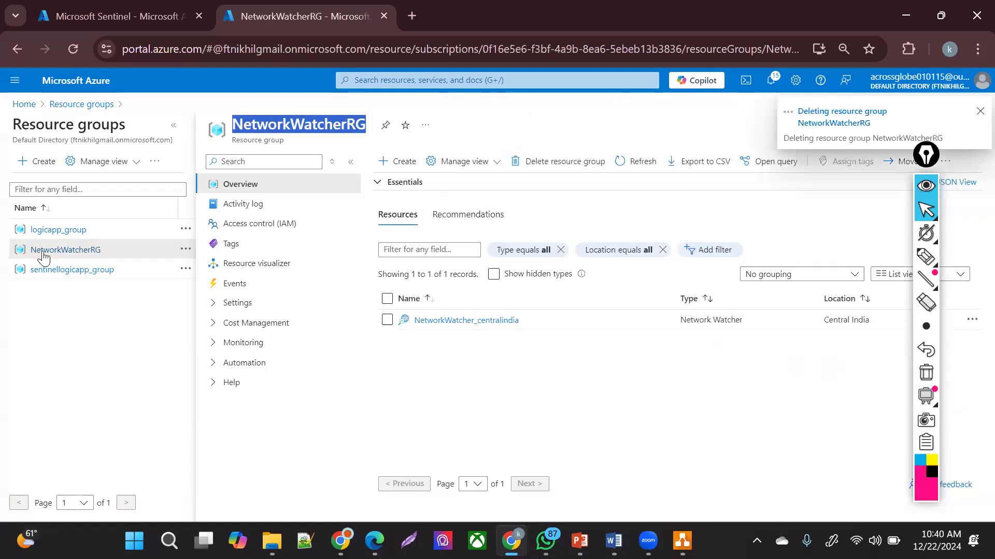
left_click(68, 270)
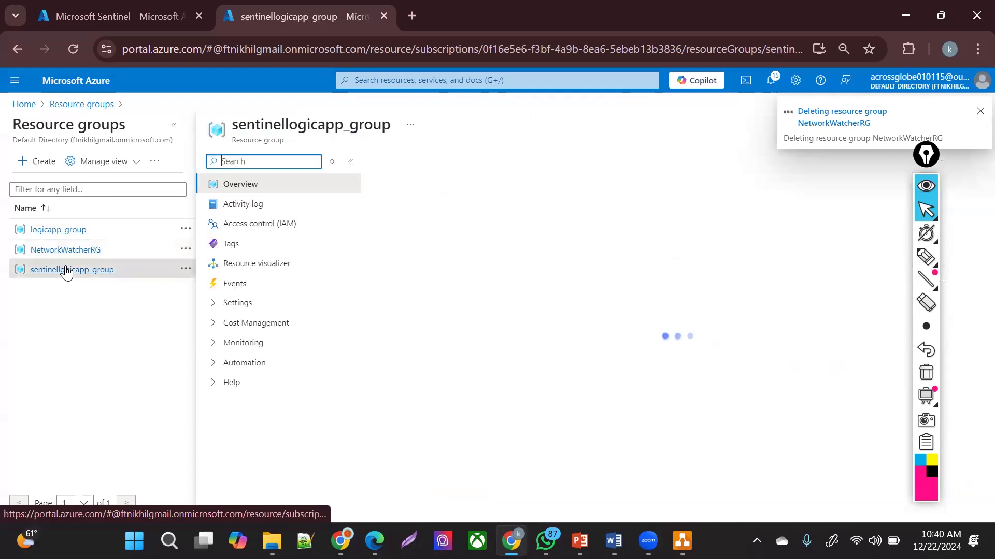
- Delete sentinellogicapp_group, pasting its name into the confirmation box and confirming
double_click(304, 122)
key("ctrl+c")
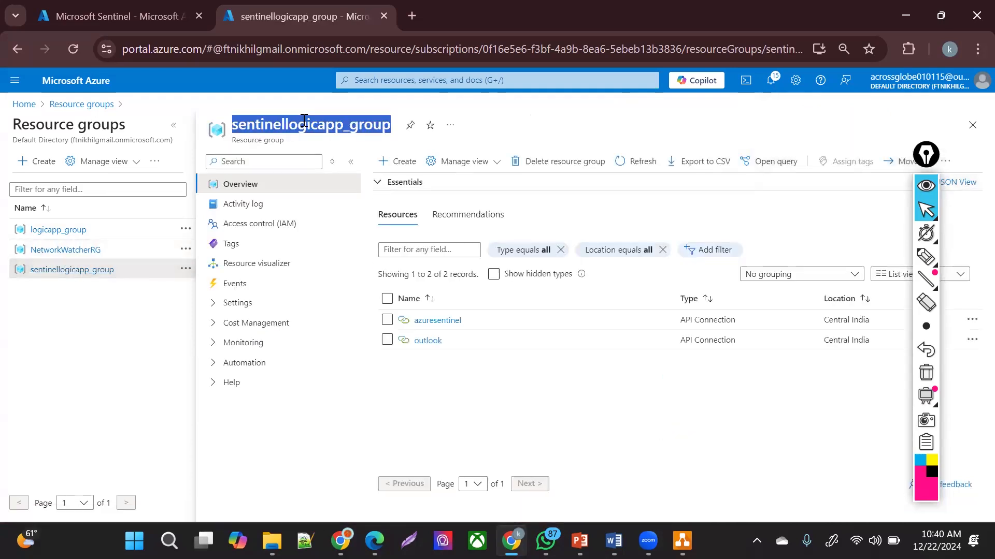
left_click(566, 171)
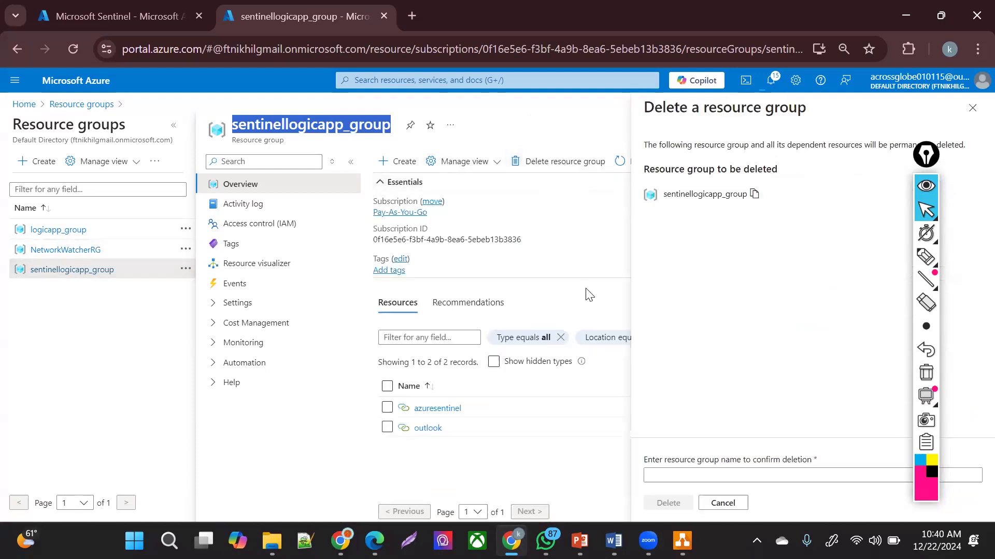
left_click(697, 470)
key("ctrl+v")
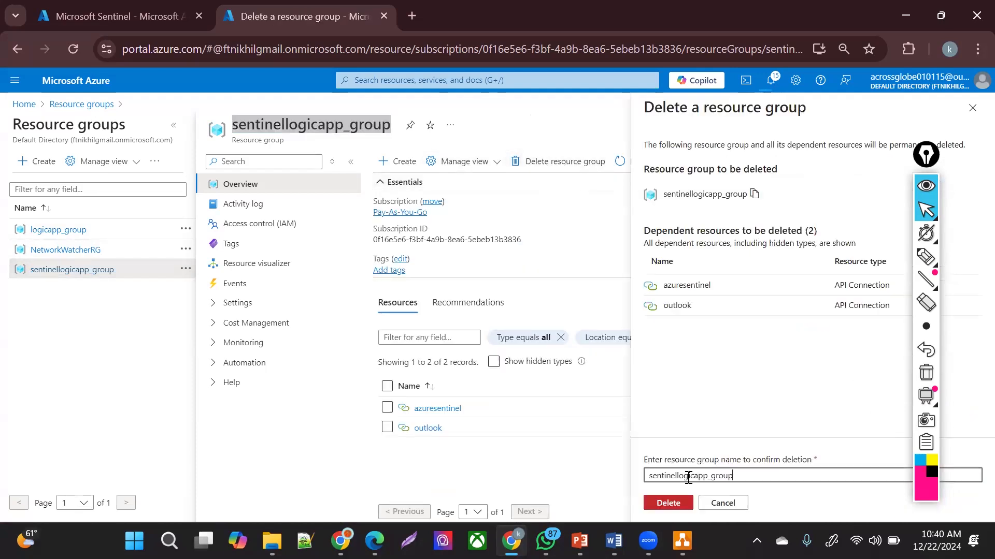
left_click(672, 505)
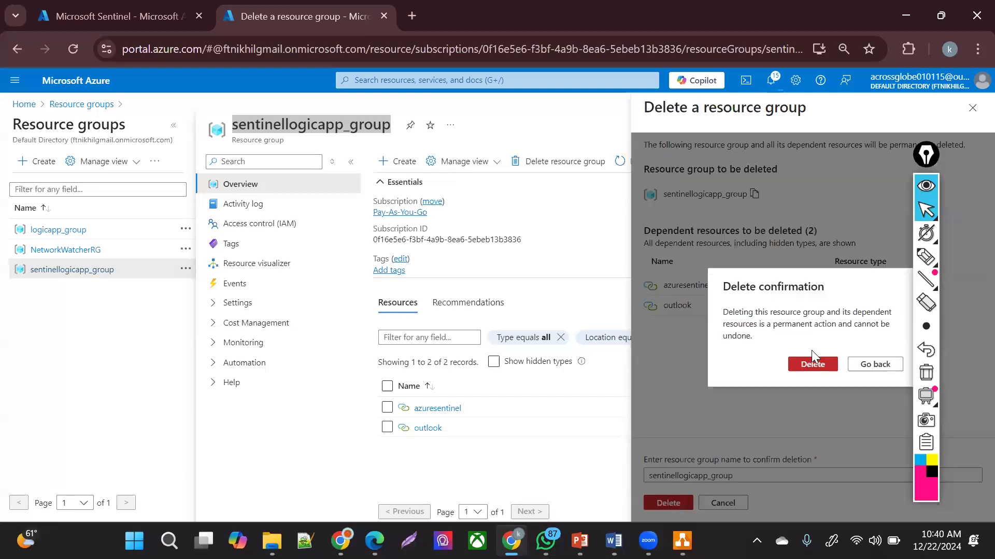
left_click(813, 368)
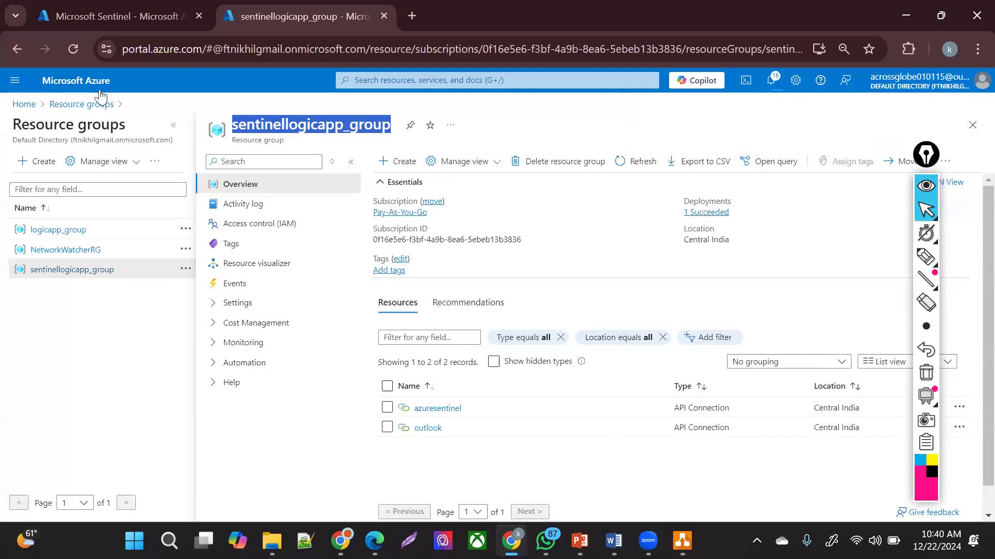
left_click(103, 106)
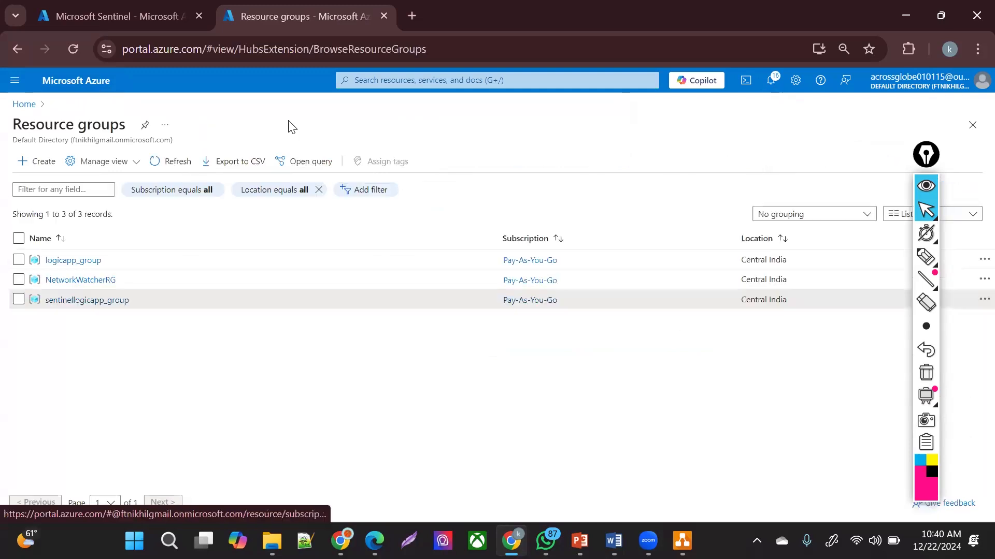
left_click(175, 162)
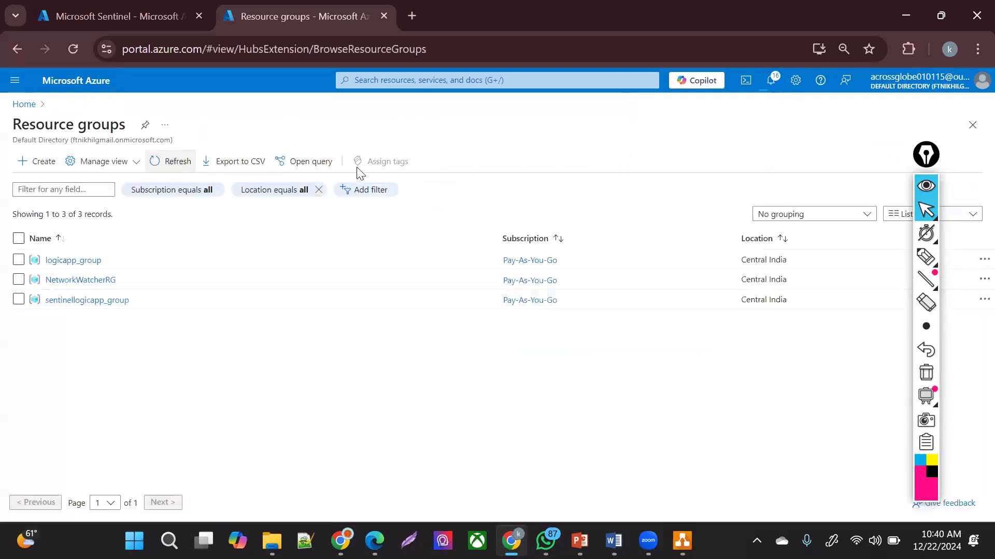
left_click(167, 161)
left_click(167, 161)
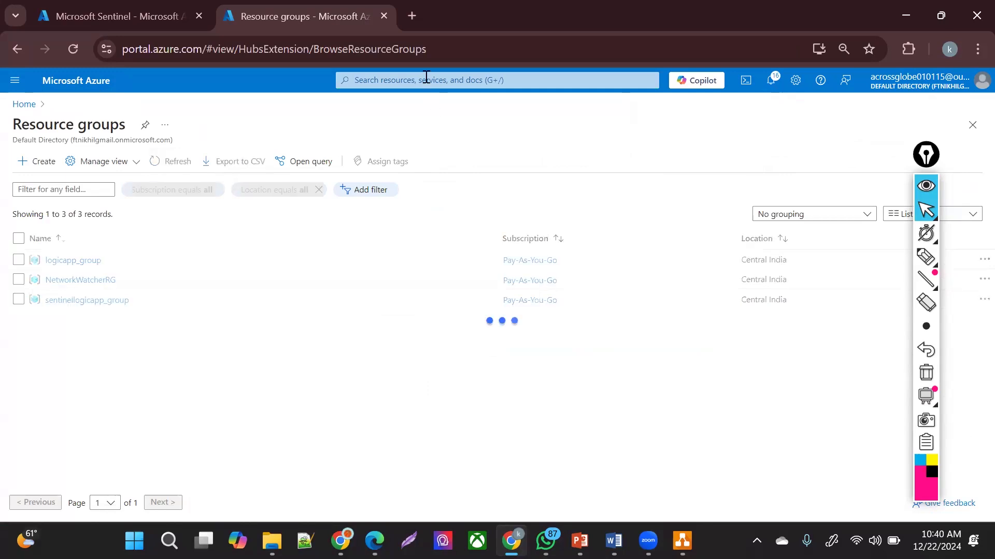
left_click(426, 77)
type("AZURE MONT")
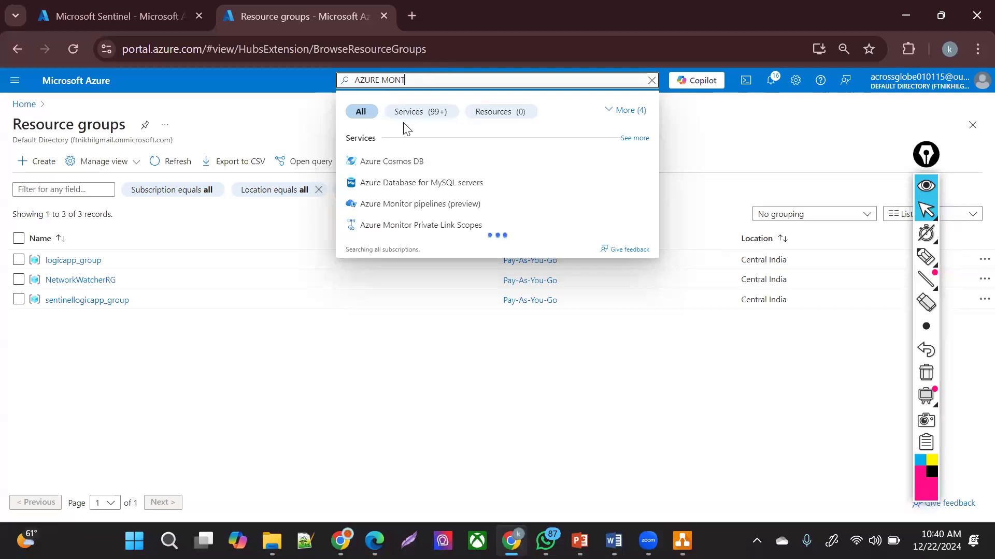
key("BackSpace")
type("ITOR")
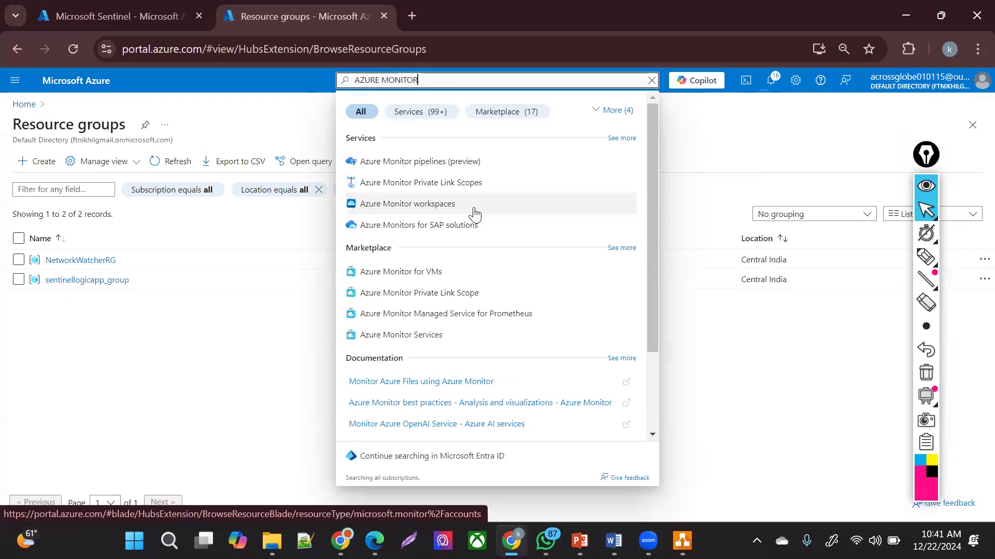
left_click(406, 335)
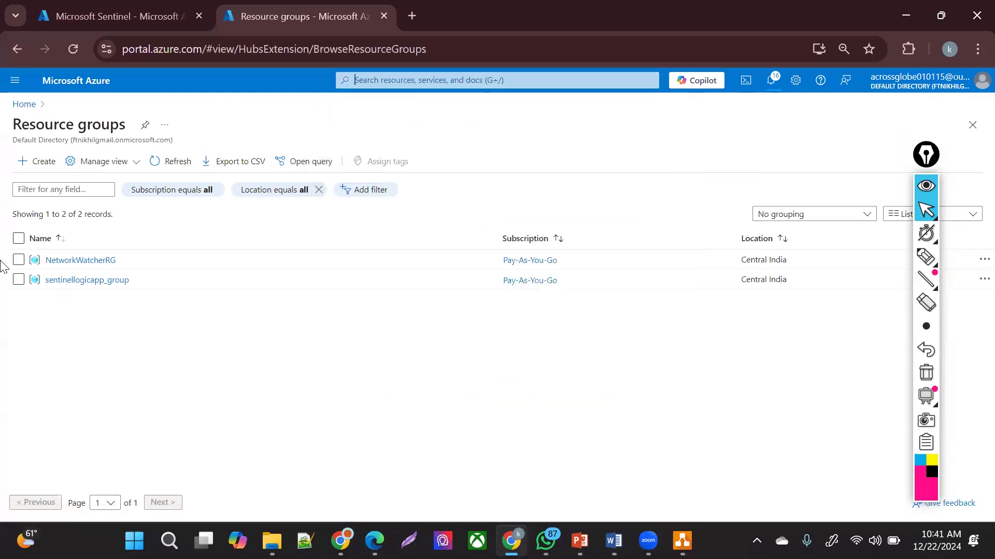
left_click(179, 164)
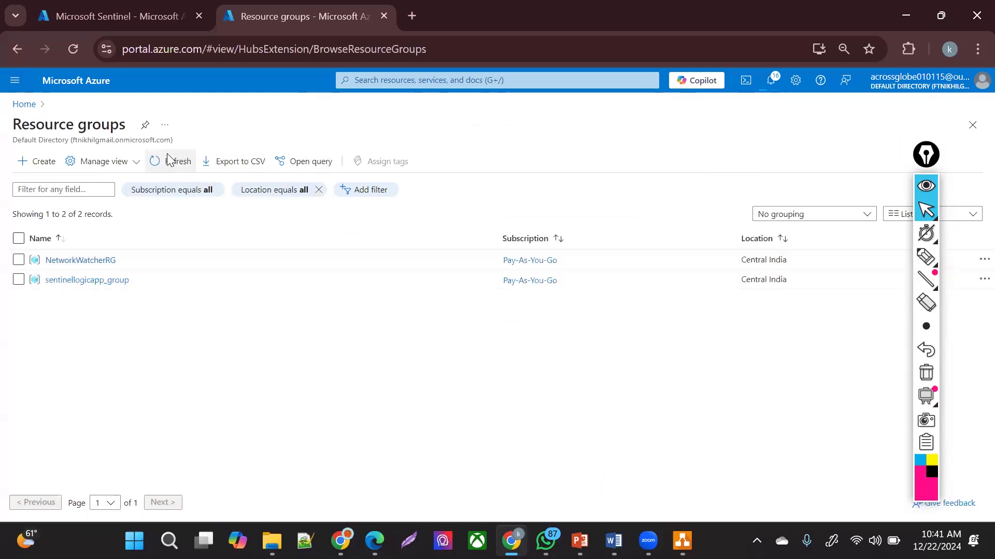
left_click(192, 259)
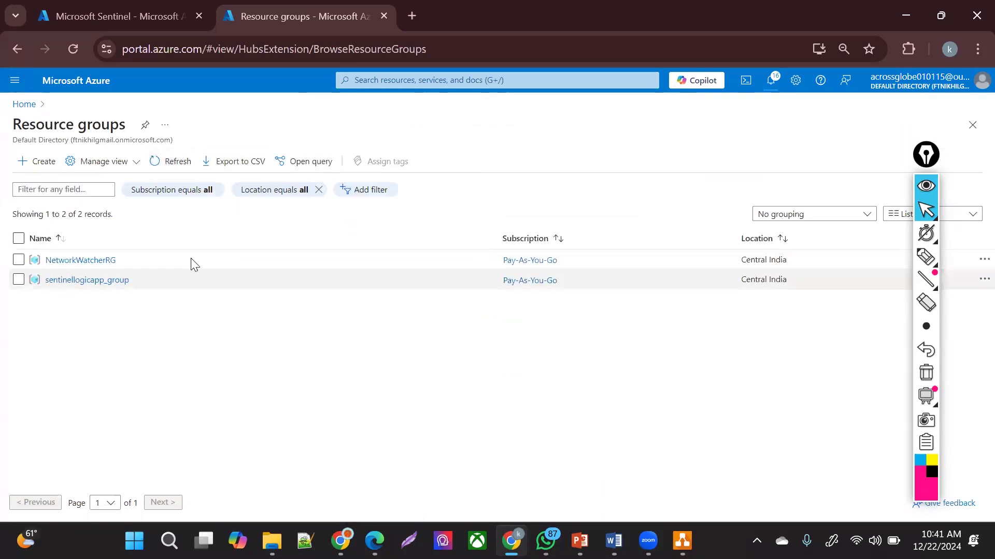
left_click(14, 82)
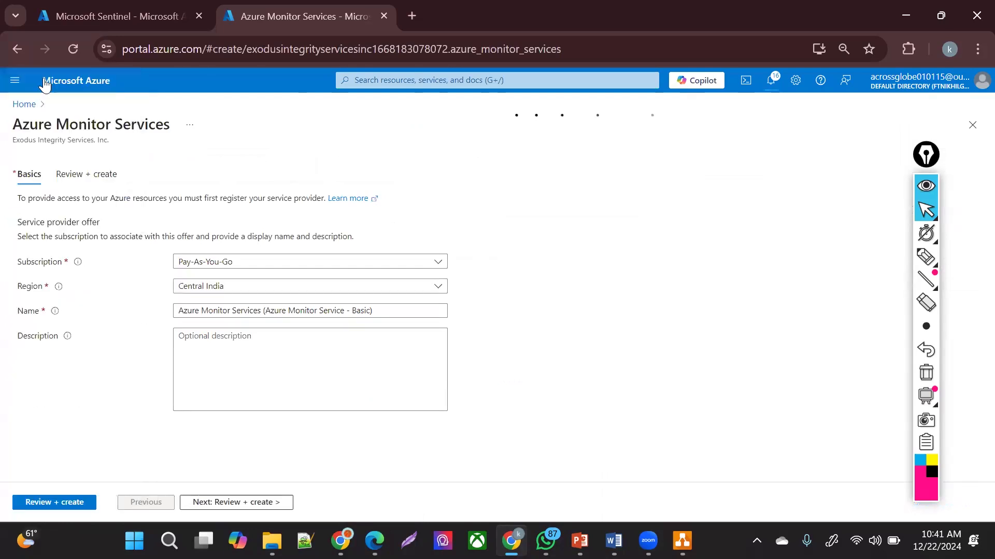
left_click(14, 80)
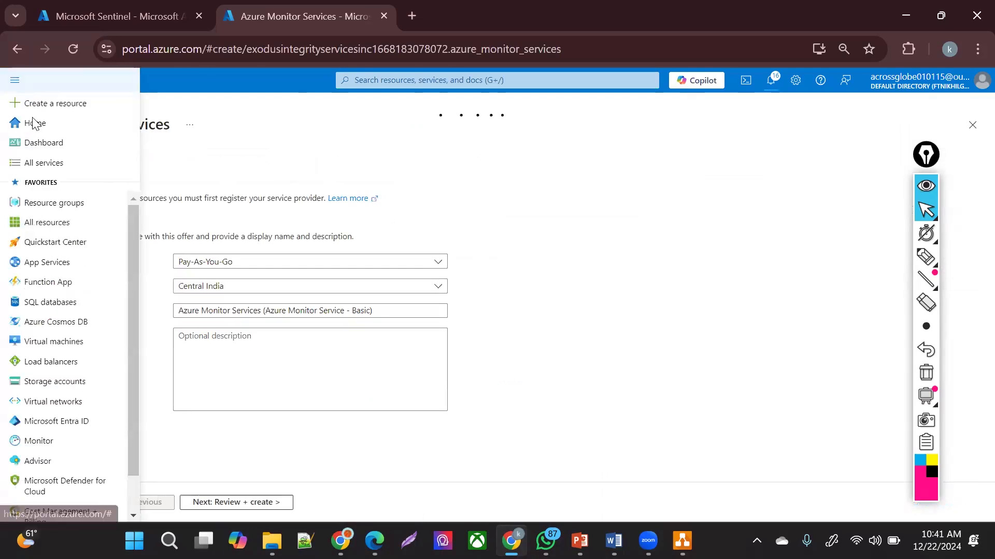
left_click(58, 441)
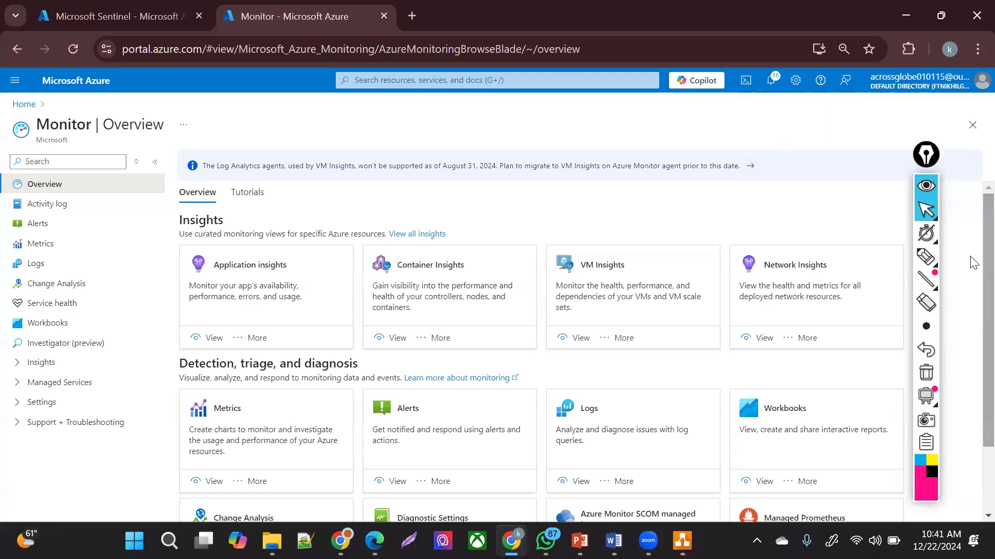
scroll(276, 269, "down", 1)
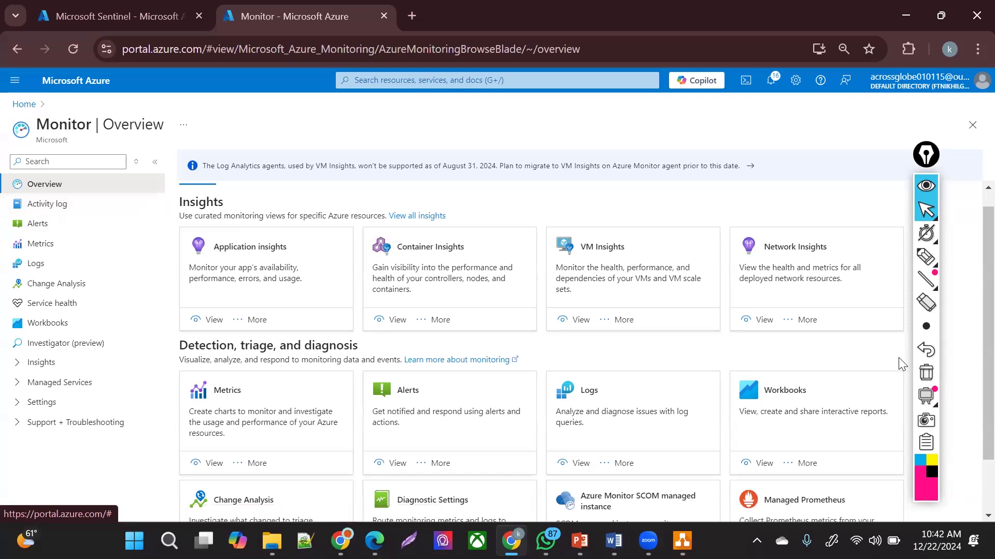
scroll(973, 311, "down", 2)
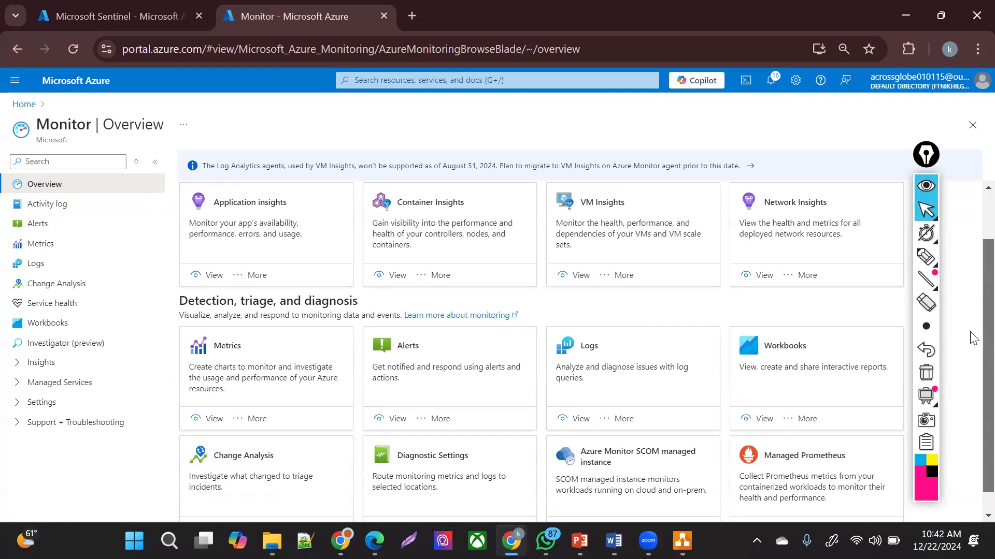
scroll(967, 291, "up", 2)
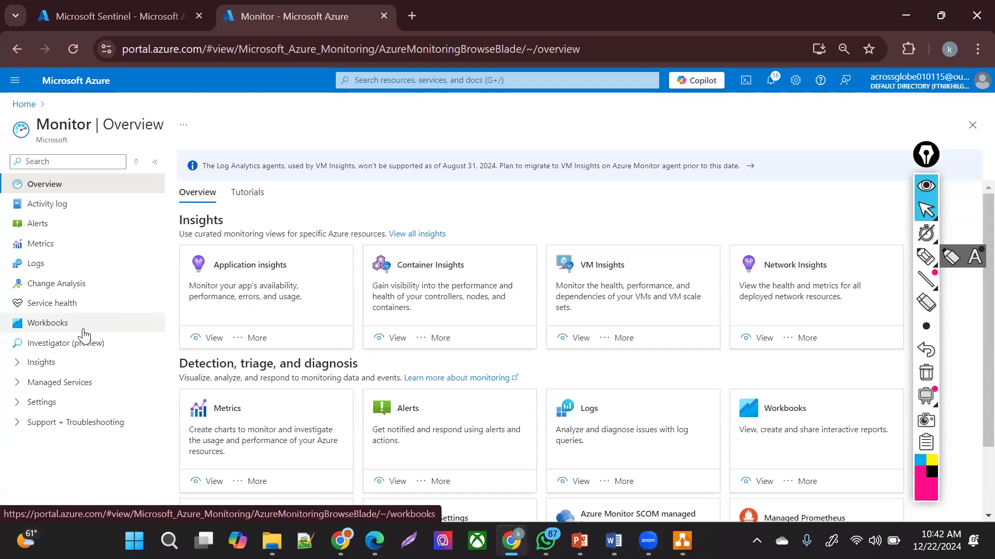
left_click_drag(68, 125, 105, 118)
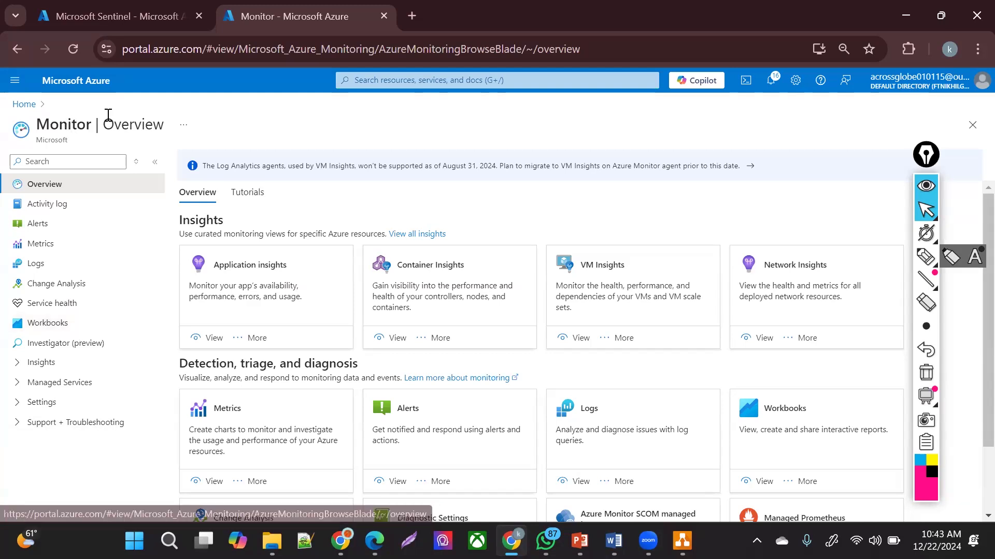
- Open the latest Delete resource group event in Monitor's activity log and review its summary
left_click(64, 206)
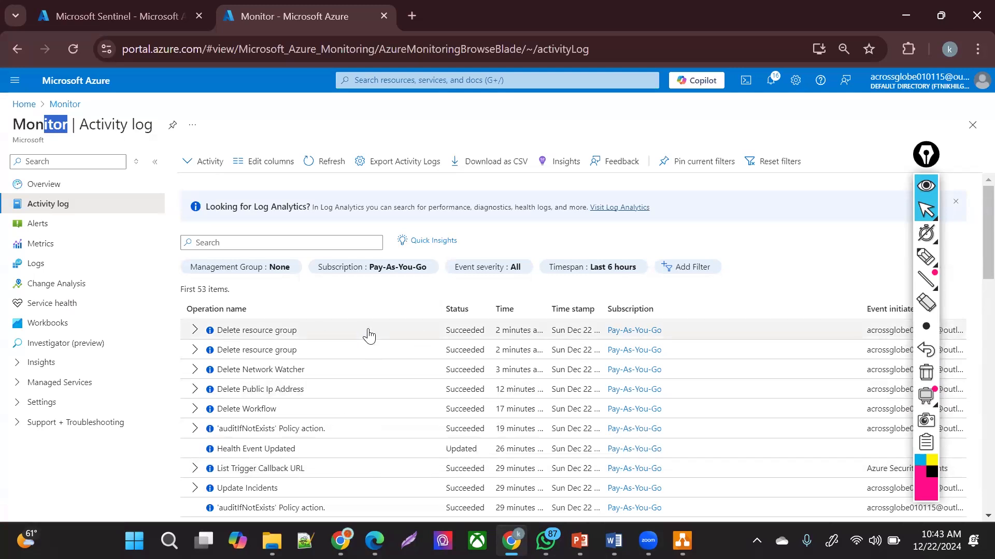
left_click(201, 328)
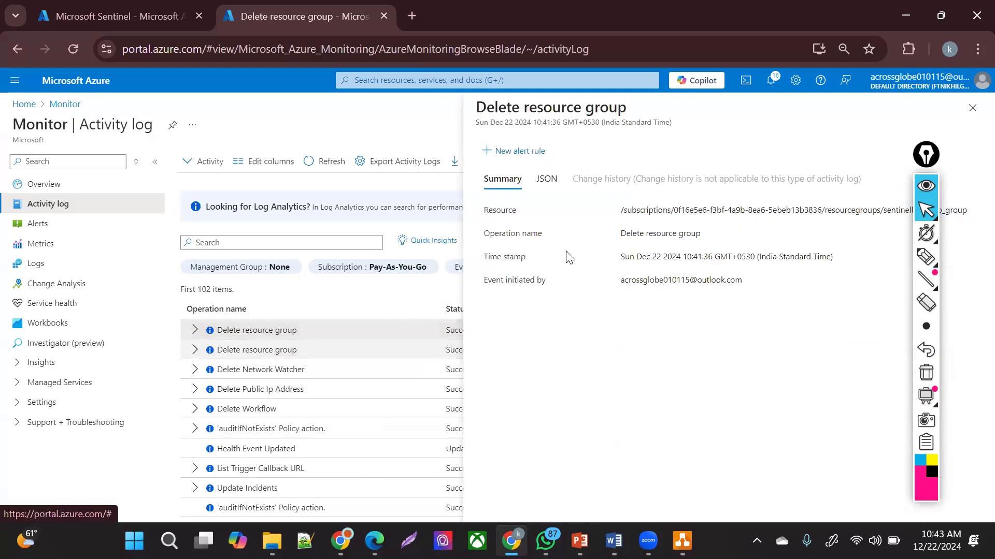
left_click_drag(623, 209, 973, 247)
mouse_move(649, 280)
left_mouse_down()
mouse_move(687, 281)
mouse_move(700, 268)
left_mouse_up()
- Review the event JSON: eventTimestamp, resource group id, operationName and Administrative category
left_click(544, 179)
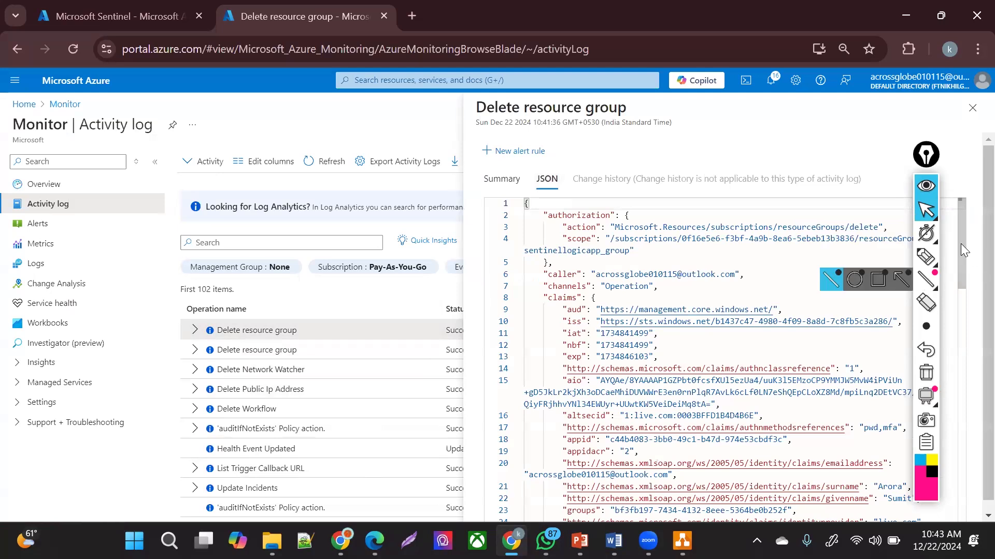
scroll(960, 249, "down", 1)
left_click_drag(974, 285, 969, 409)
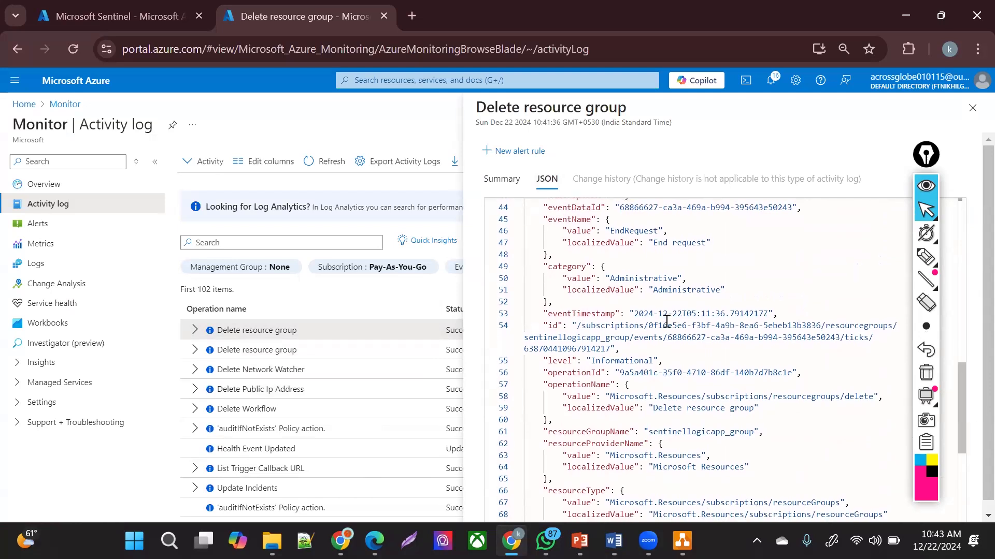
left_click(829, 317)
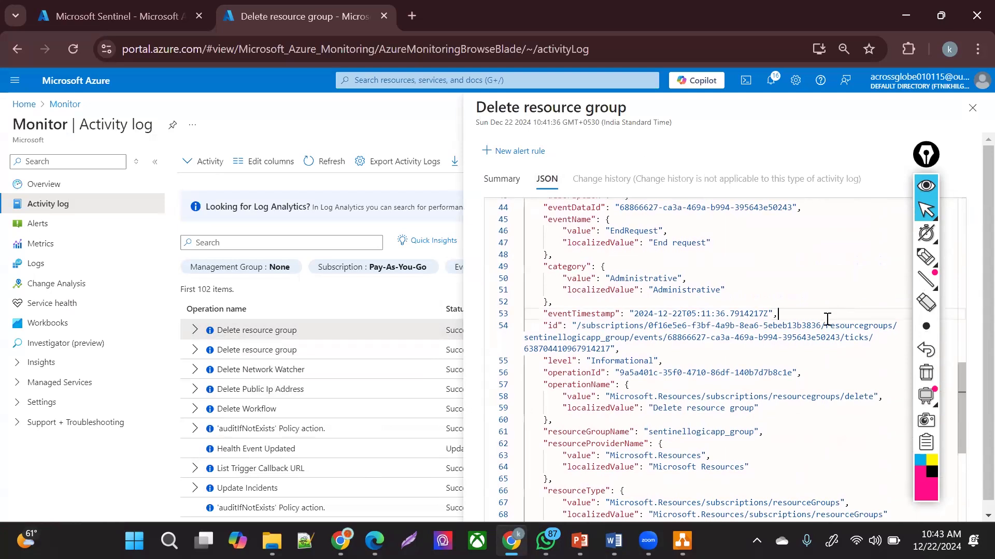
left_click_drag(586, 338, 610, 338)
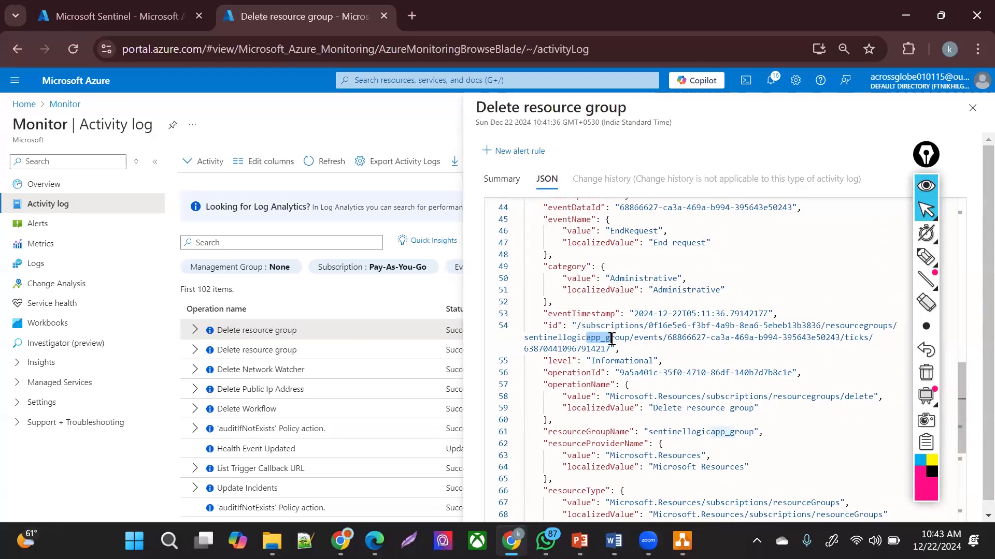
left_click(752, 415)
left_click_drag(753, 415, 692, 409)
left_click_drag(962, 430, 970, 525)
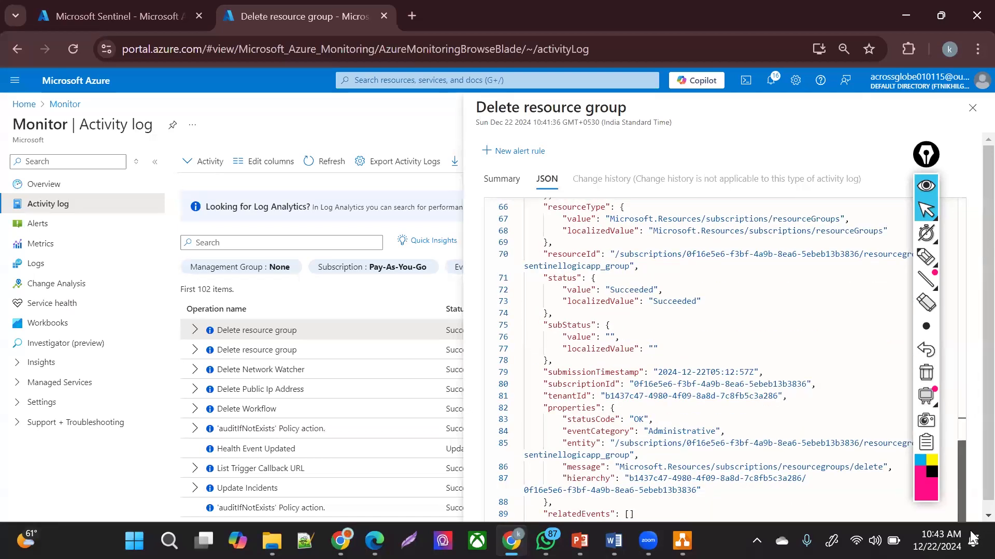
left_click_drag(658, 434, 676, 435)
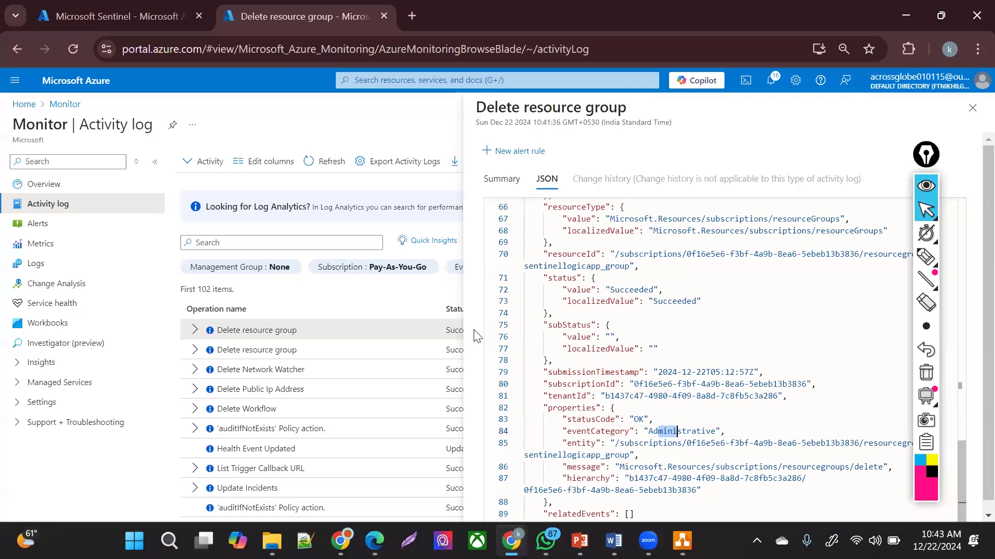
left_click(972, 107)
- Leave the Azure portal activity log and bring the Untitled Diagram draw.io window back to the front
scroll(974, 218, "down", 5)
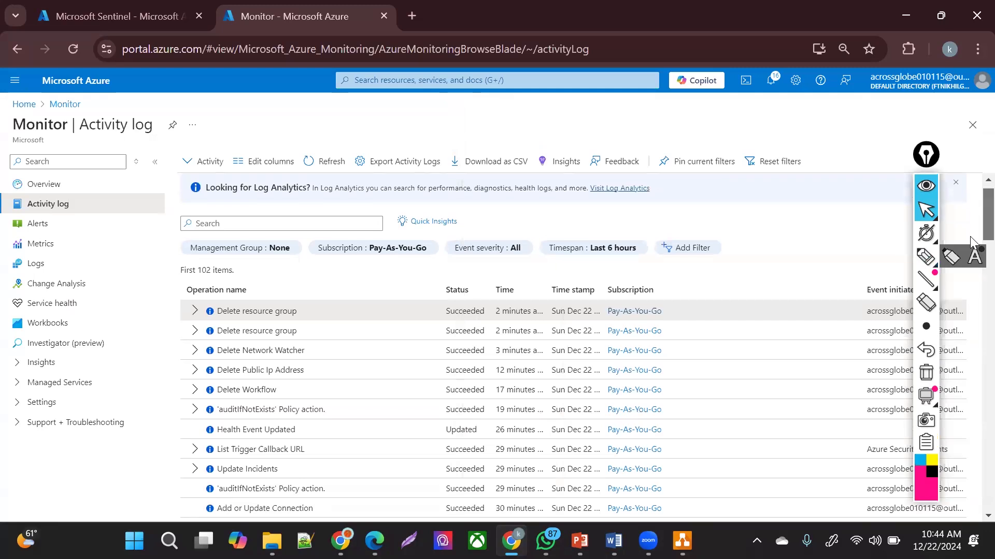
scroll(974, 219, "up", 2)
scroll(974, 219, "up", 3)
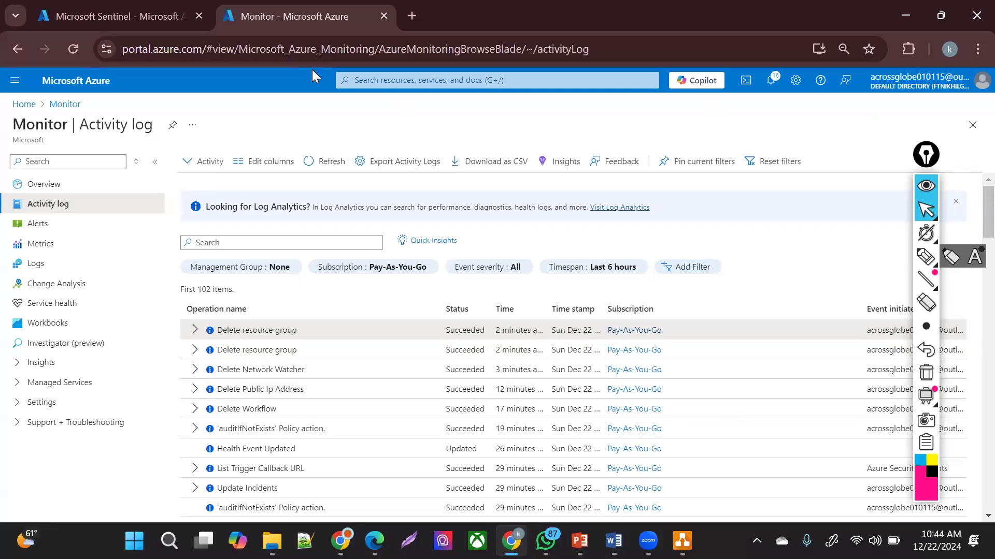
left_click(395, 81)
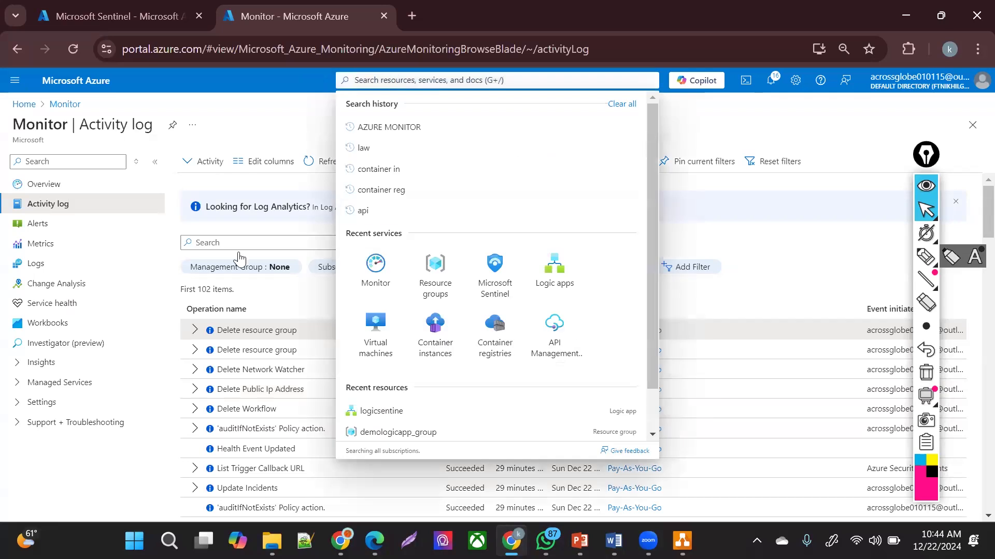
left_click(258, 134)
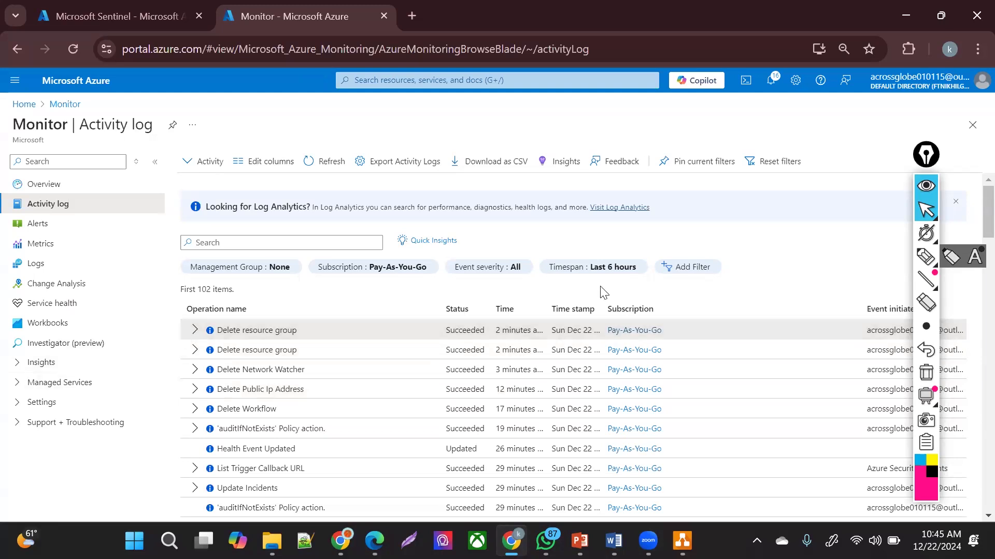
left_click(680, 538)
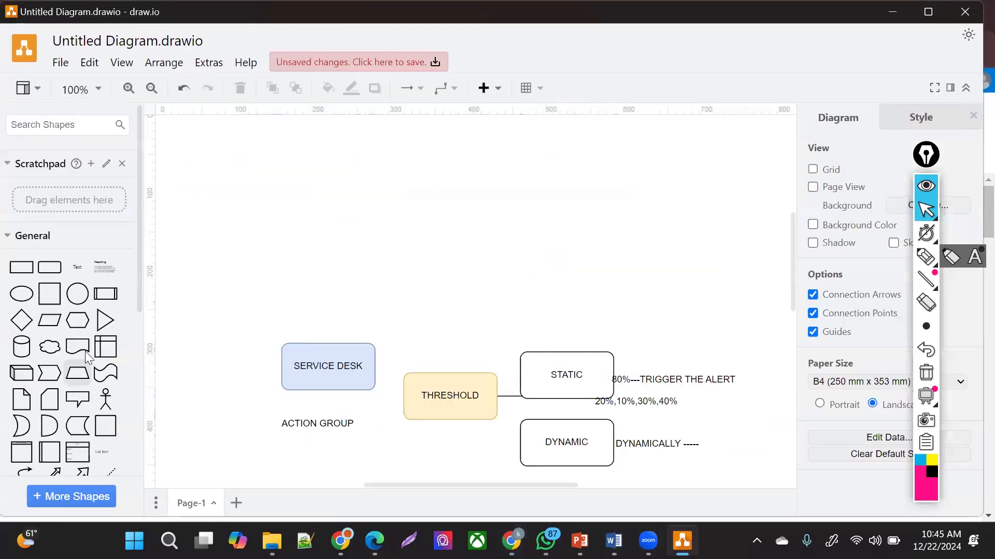
- Add a rounded box labelled K8S near the top of the page and place a copy directly below it
left_click_drag(254, 255, 322, 169)
double_click(342, 168)
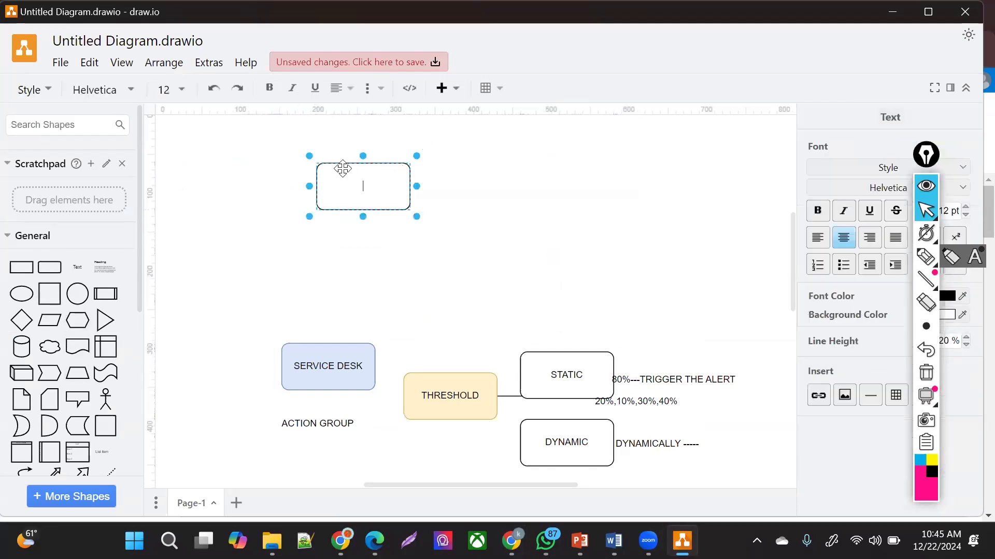
type("K8S")
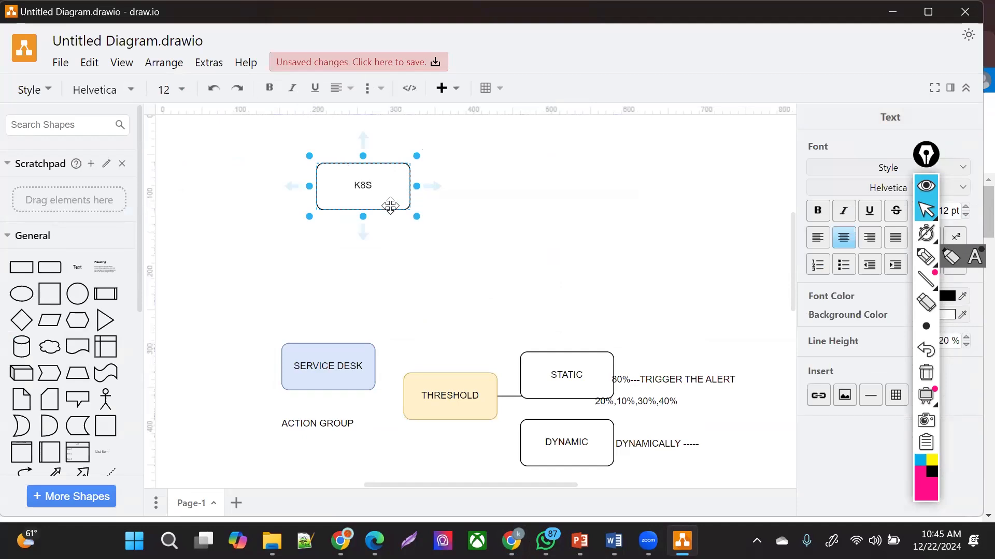
left_click_drag(366, 193, 547, 157)
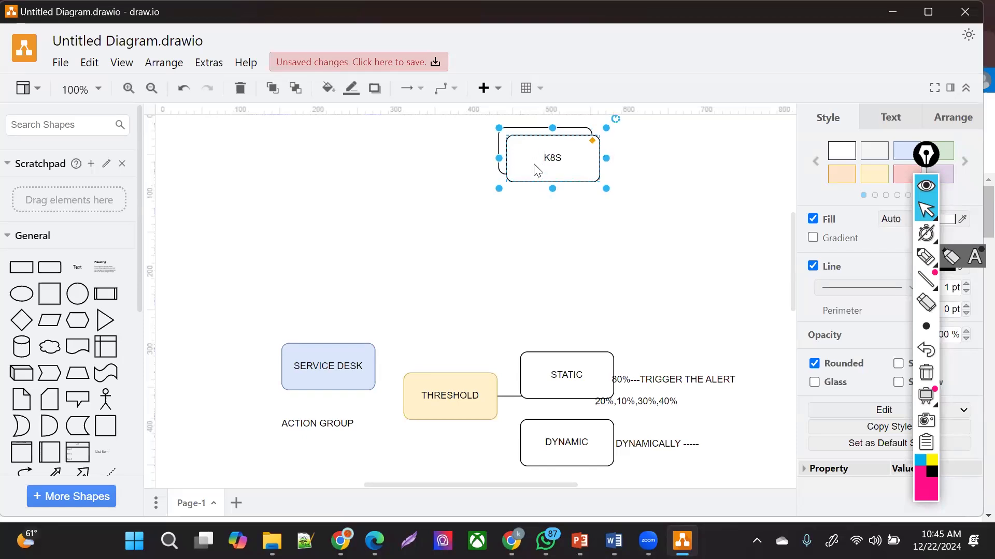
left_click_drag(553, 159, 548, 258)
double_click(552, 262)
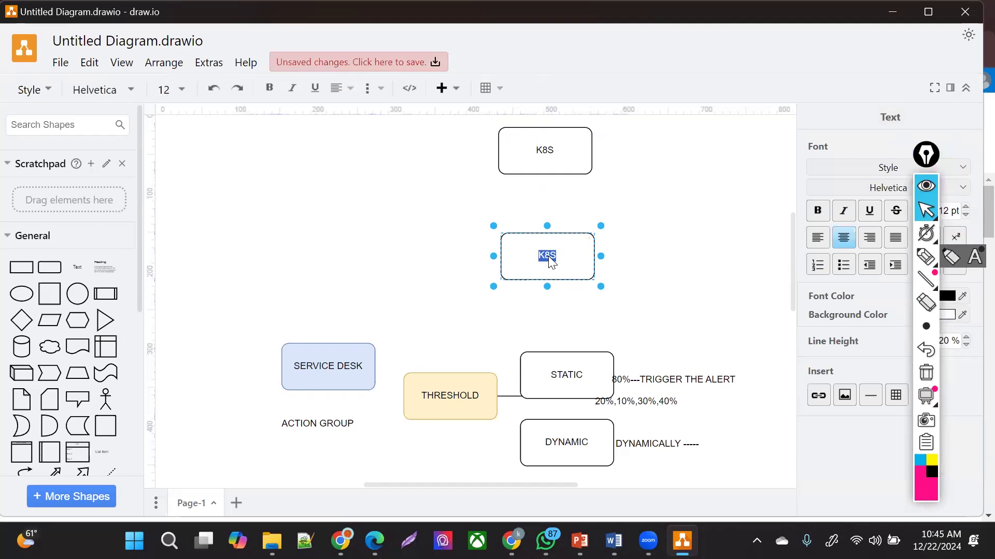
- Add a second label line reading VAULT,HASHICORP under K8S in the copied box
key("Right")
key("Return")
type("VAULT")
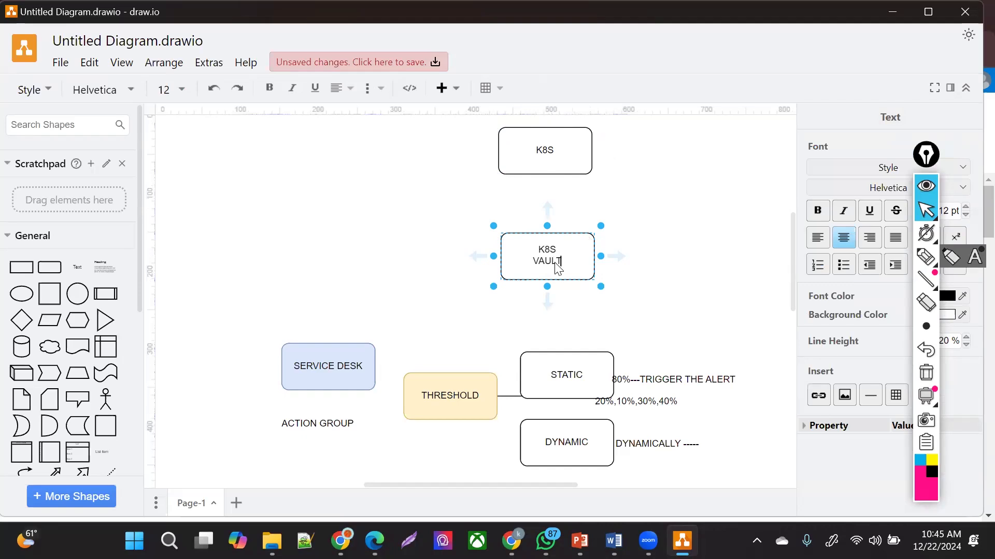
type(".")
type("H")
type("ASHO")
key("BackSpace")
type("I")
key("BackSpace")
type("ICORP")
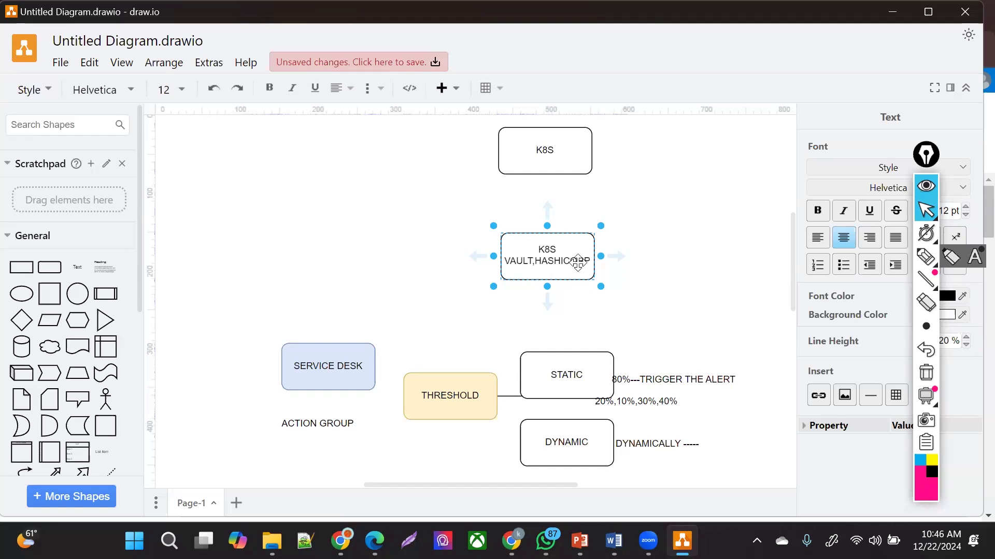
- Finish the label and nudge the top K8S box slightly down
left_click(573, 311)
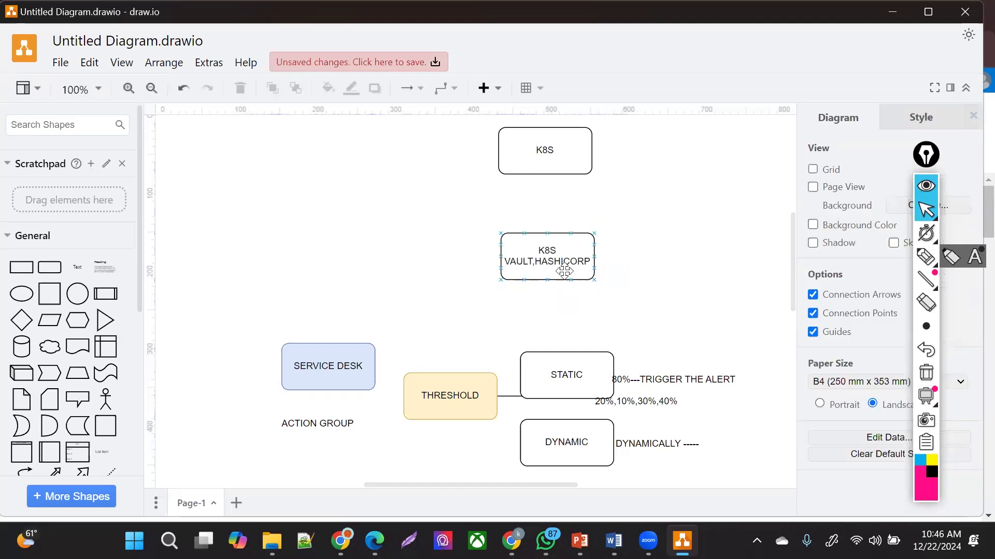
left_click(564, 267)
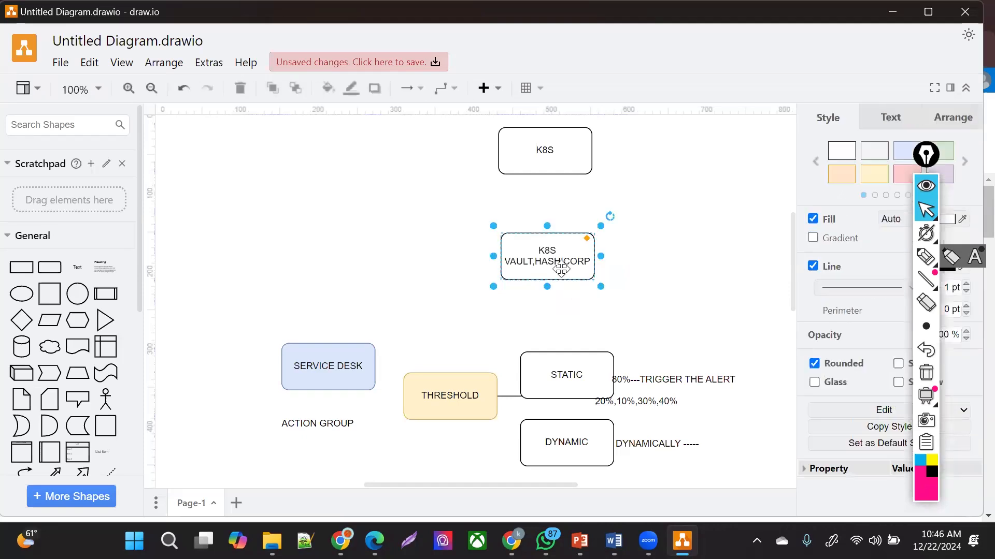
left_click(555, 156)
left_click_drag(558, 155, 554, 161)
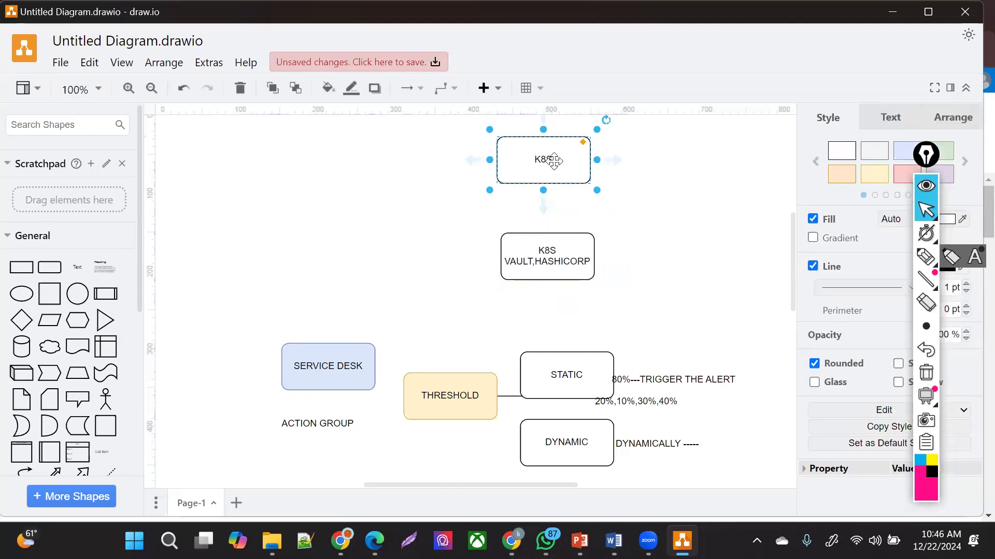
left_click(381, 201)
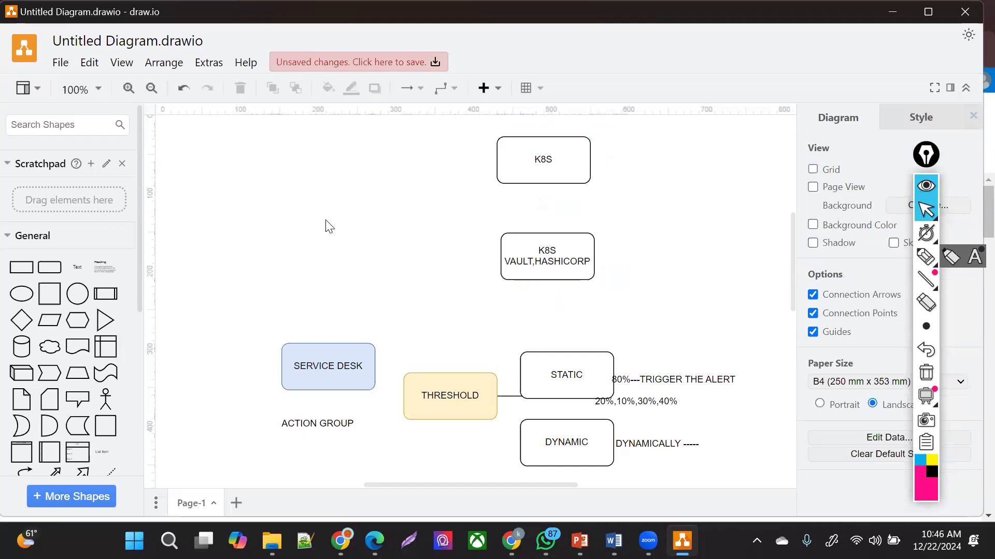
- Move the SERVICE DESK box up beside K8S and relabel it UNWANTED CLUSTER
left_click(342, 369)
left_click_drag(342, 369, 370, 167)
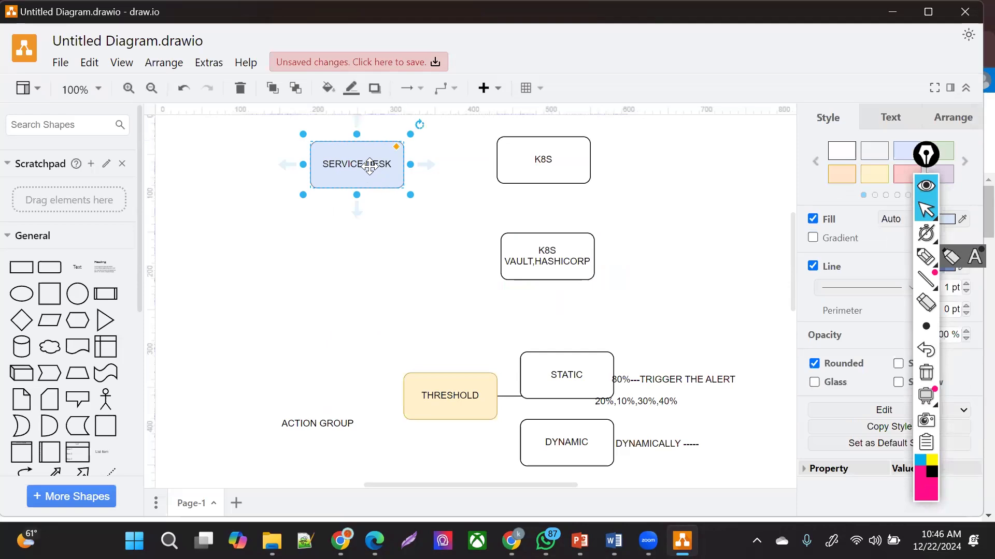
double_click(370, 167)
type("UNWANTED CLUSTER")
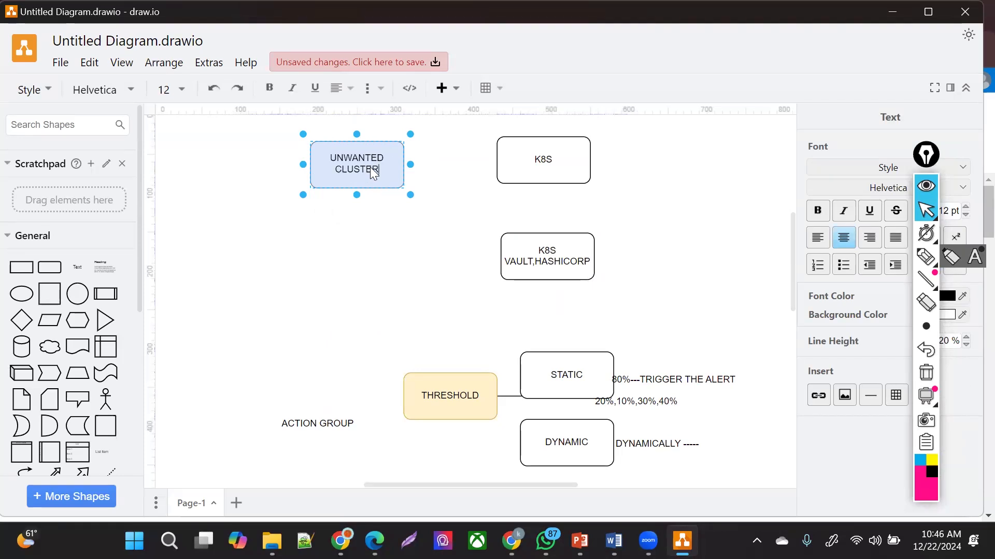
left_click(376, 286)
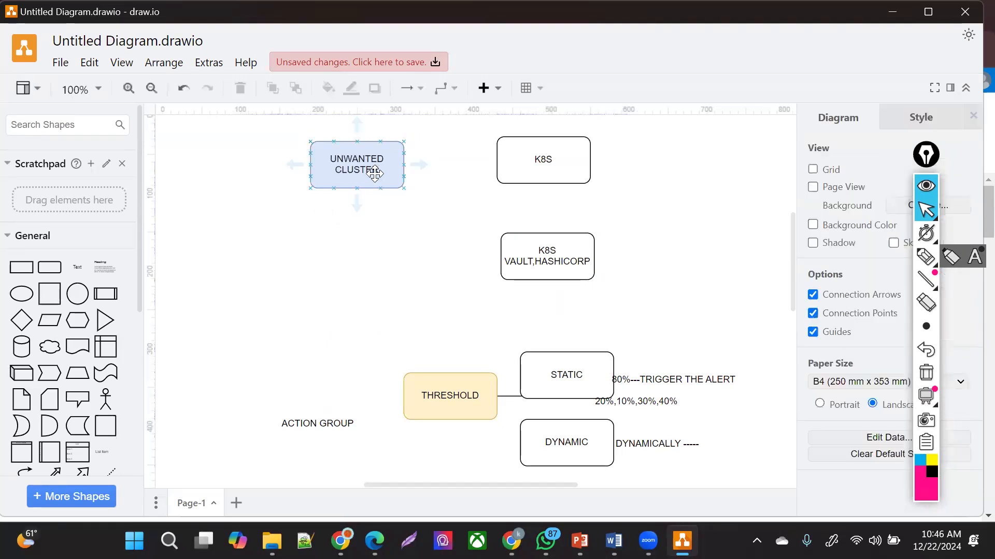
left_click(372, 171)
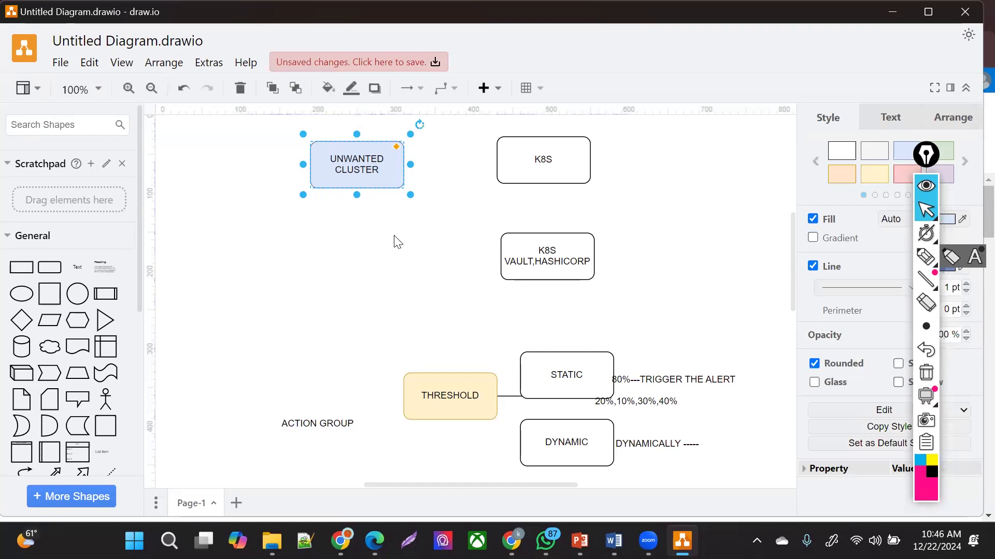
- Hide the UNWANTED CLUSTER box behind the K8S VAULT,HASHICORP box
left_click(364, 233)
mouse_move(361, 158)
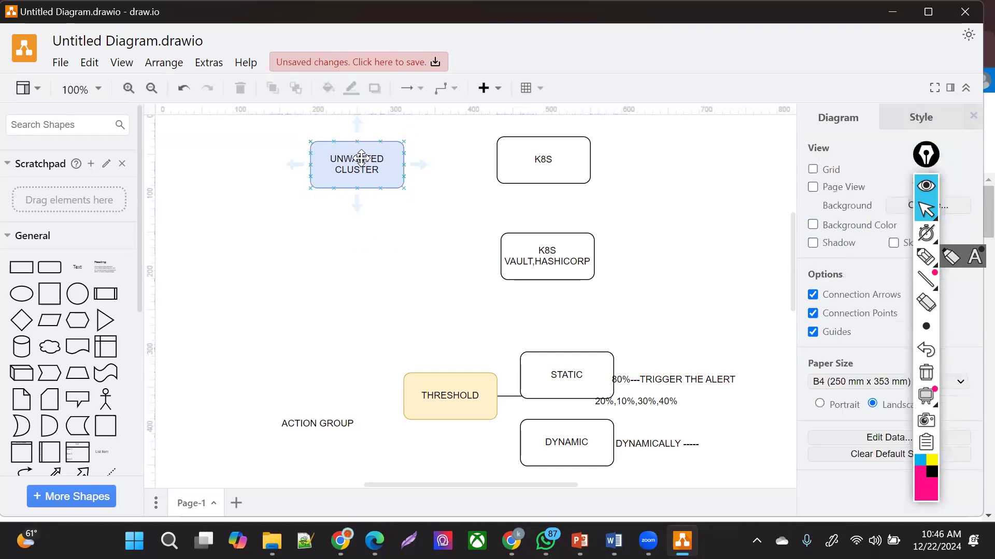
left_click_drag(361, 157, 552, 281)
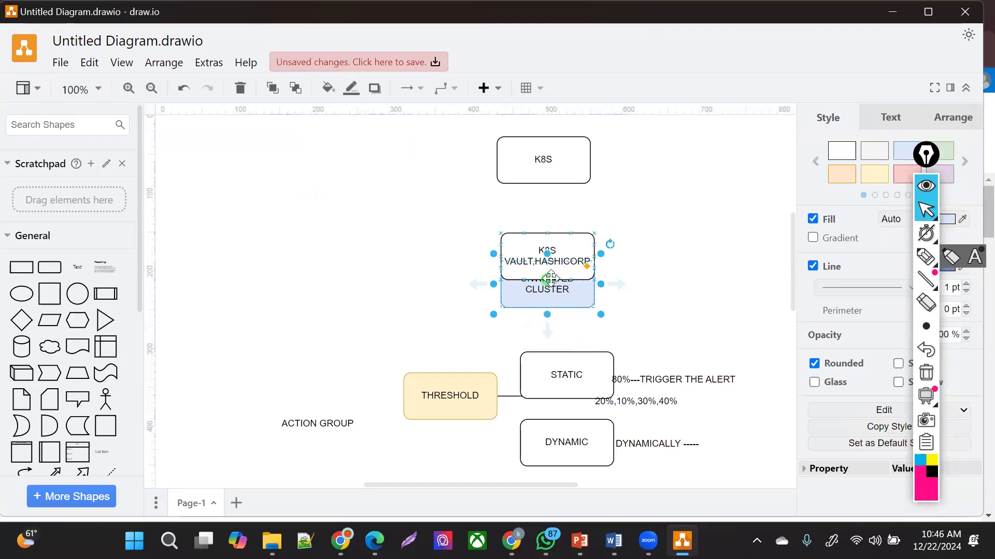
left_click(572, 262)
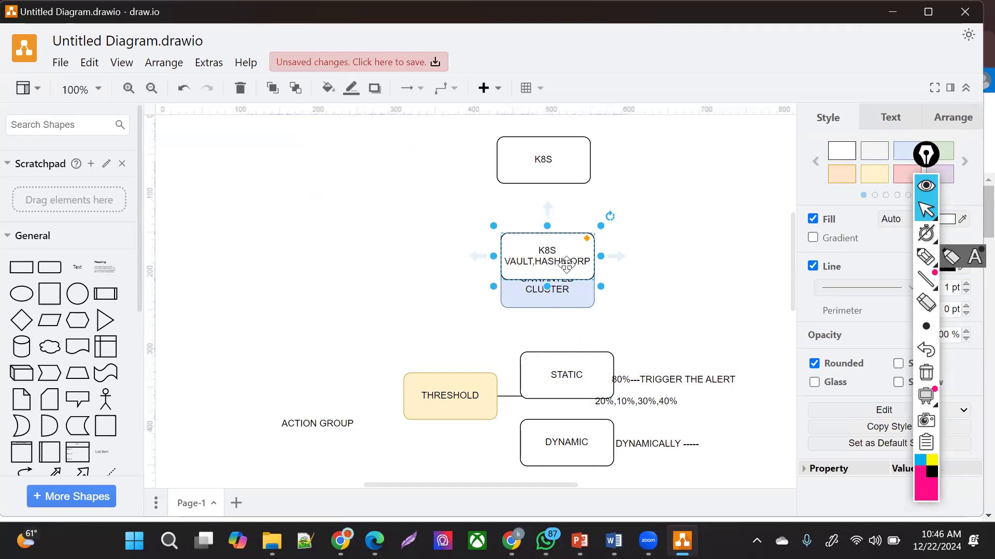
left_click_drag(560, 289, 559, 323)
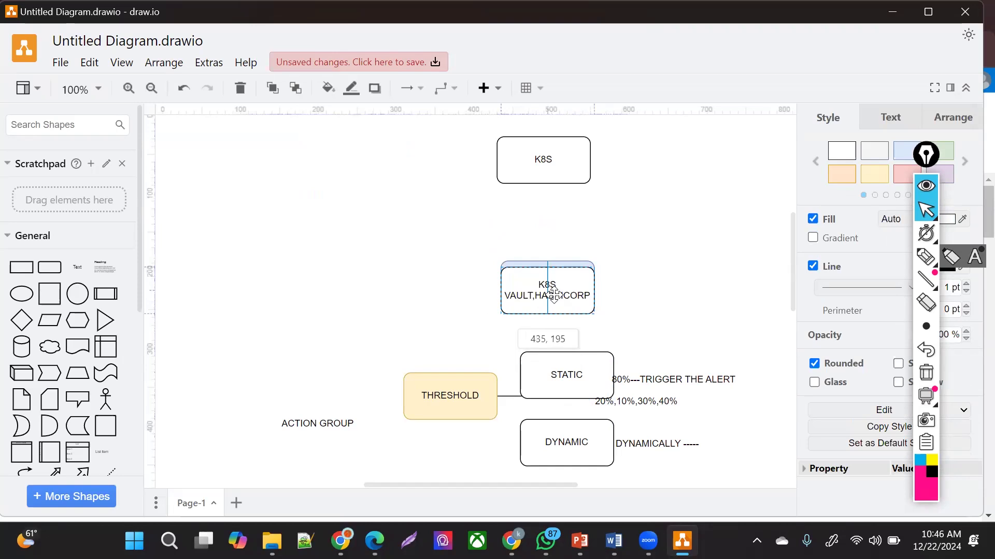
left_click(704, 291)
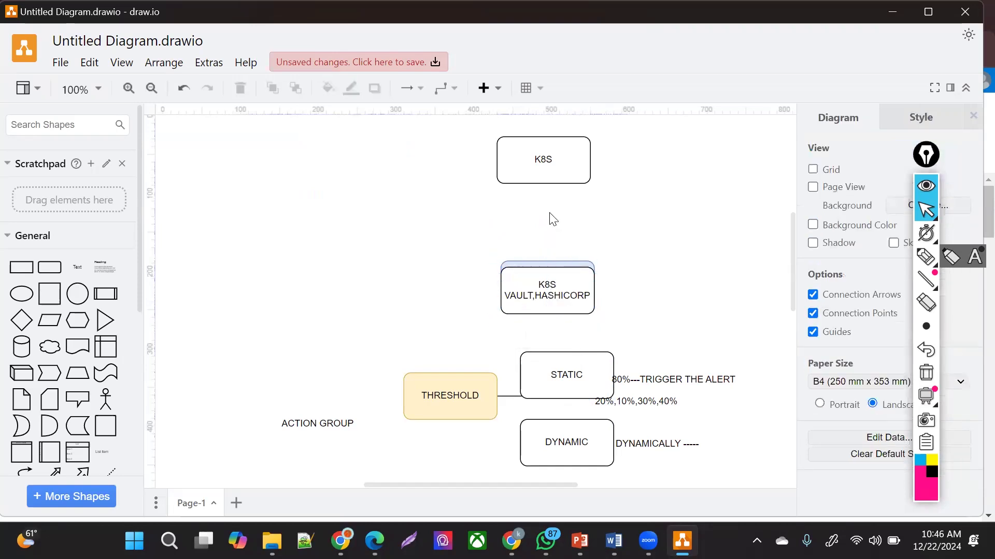
- Add a 2DAYS text label to the right of the top K8S box, slightly lower
double_click(623, 160)
left_click(623, 159)
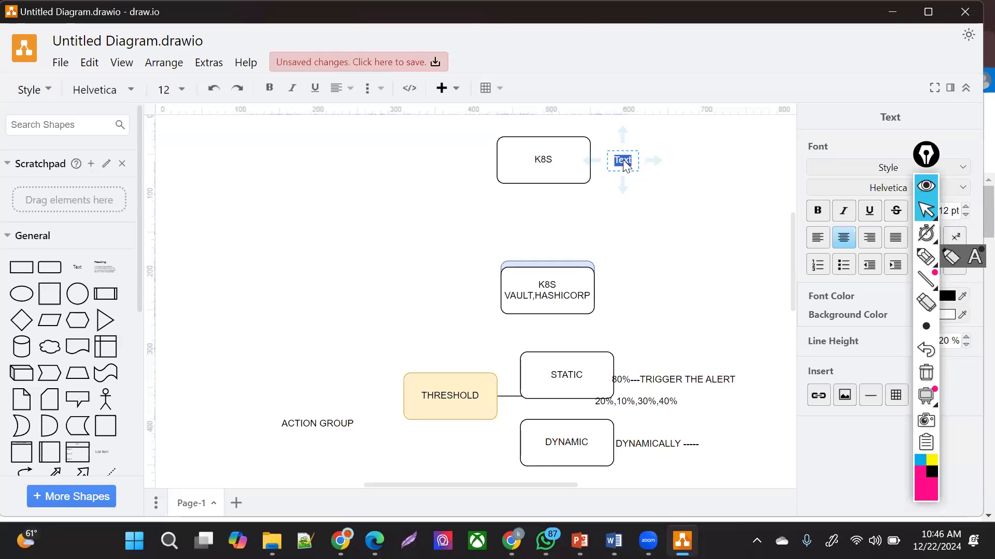
type("2DAYS")
left_click(562, 265)
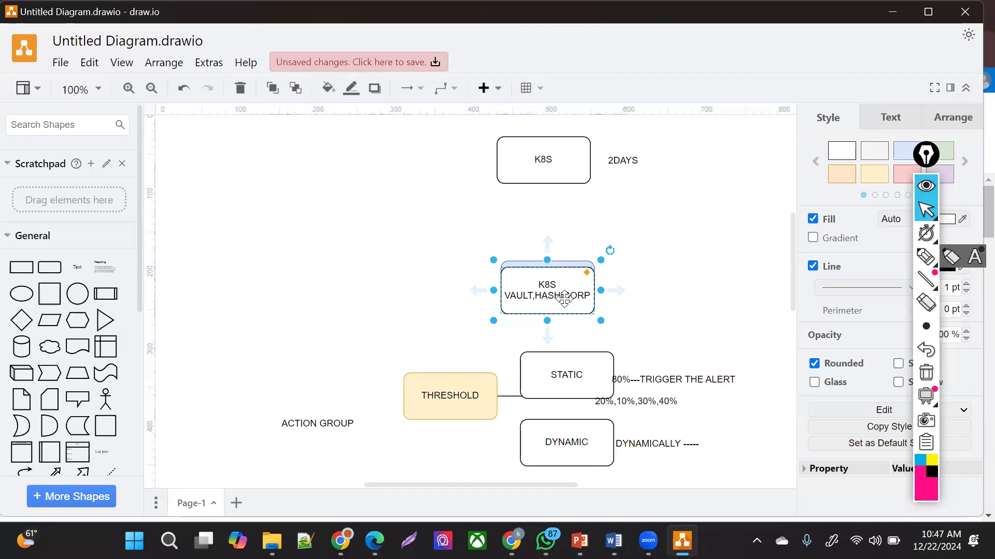
left_click(628, 161)
left_click_drag(628, 161, 631, 181)
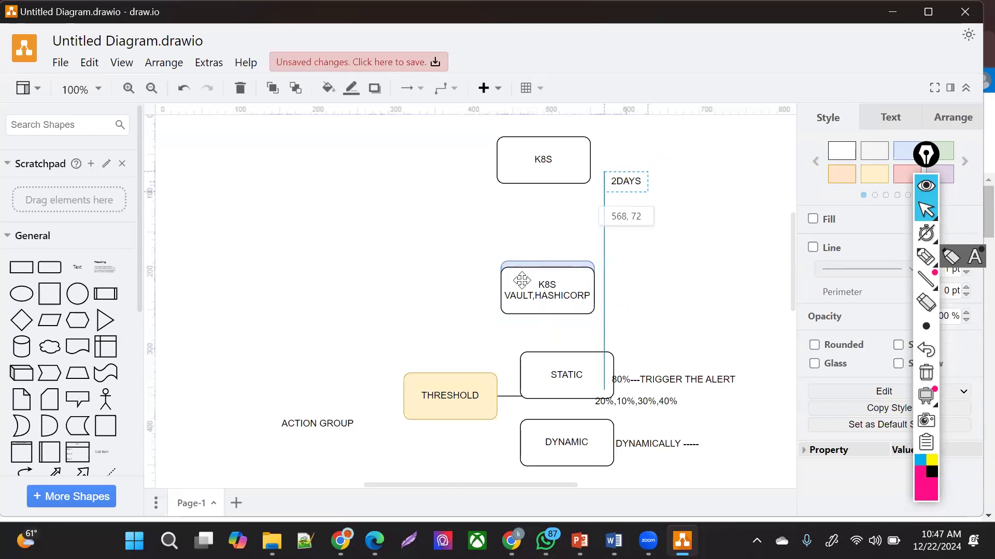
- Shift the K8S VAULT,HASHICORP box down-left so UNWANTED CLUSTER shows partly behind it
left_click(555, 289)
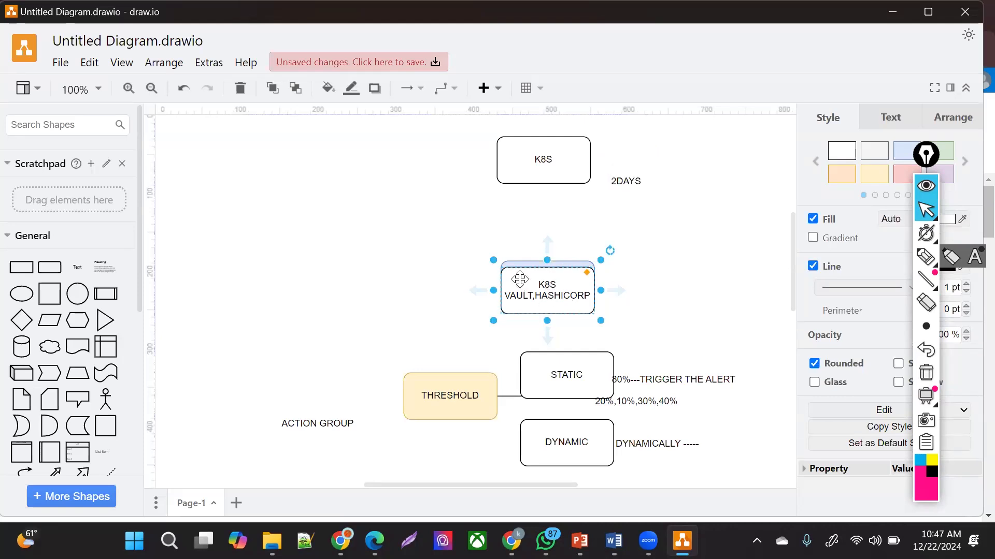
left_click(628, 183)
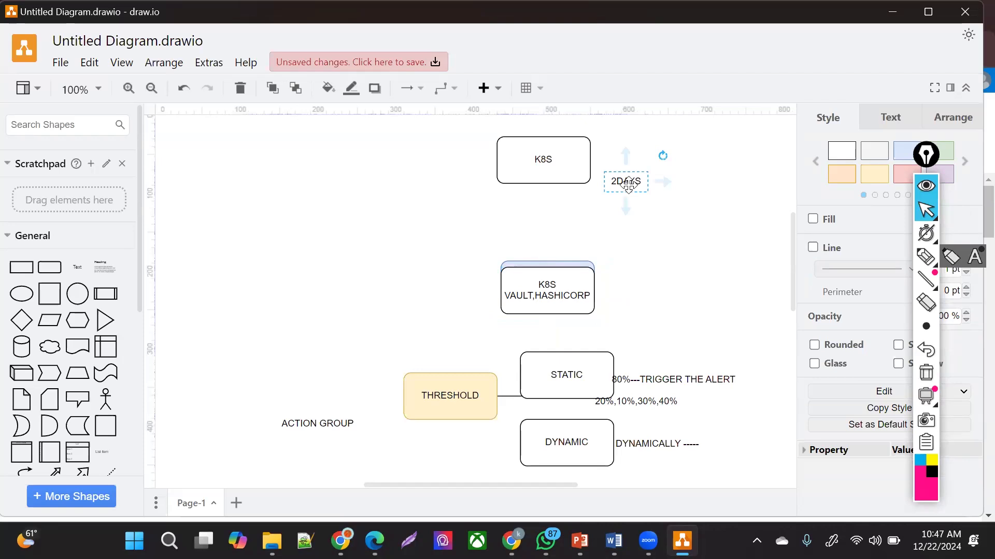
left_click(571, 290)
left_click_drag(571, 290, 546, 301)
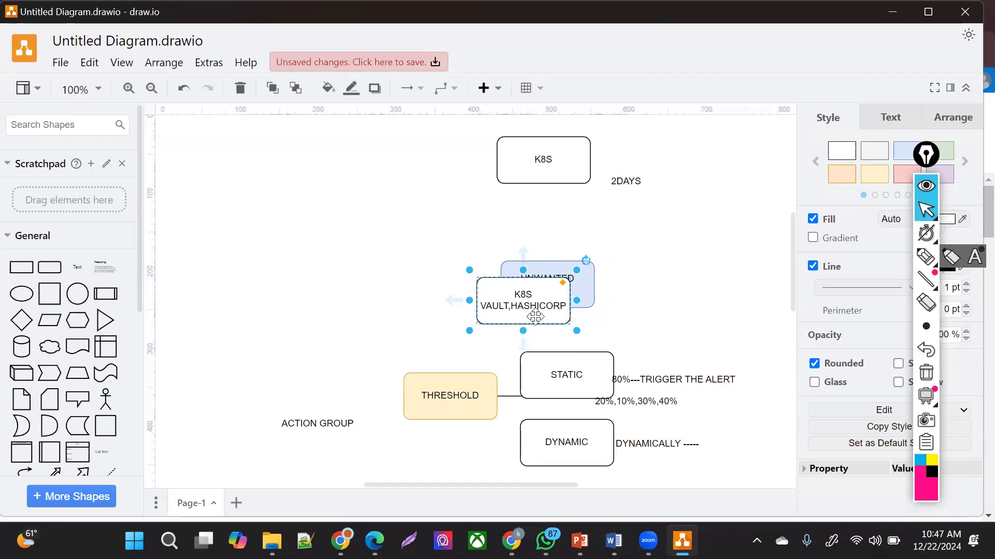
left_click(640, 231)
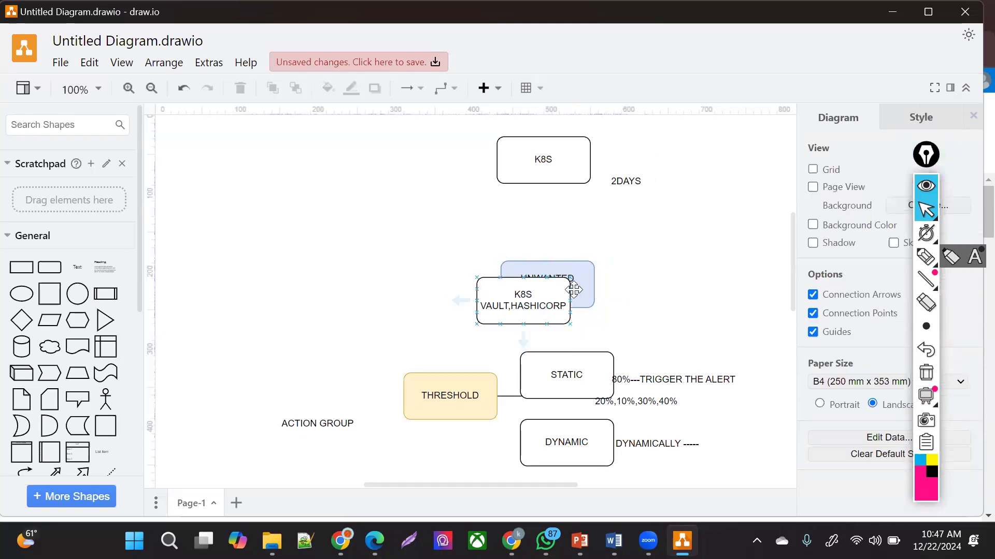
- Move the K8S VAULT,HASHICORP box left and place a copy of it further left
left_click(628, 181)
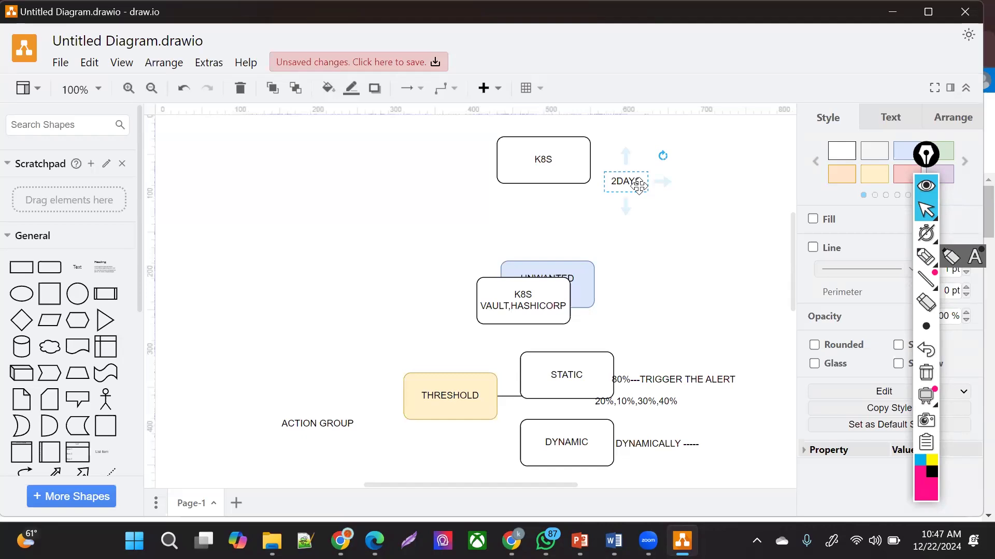
left_click(510, 274)
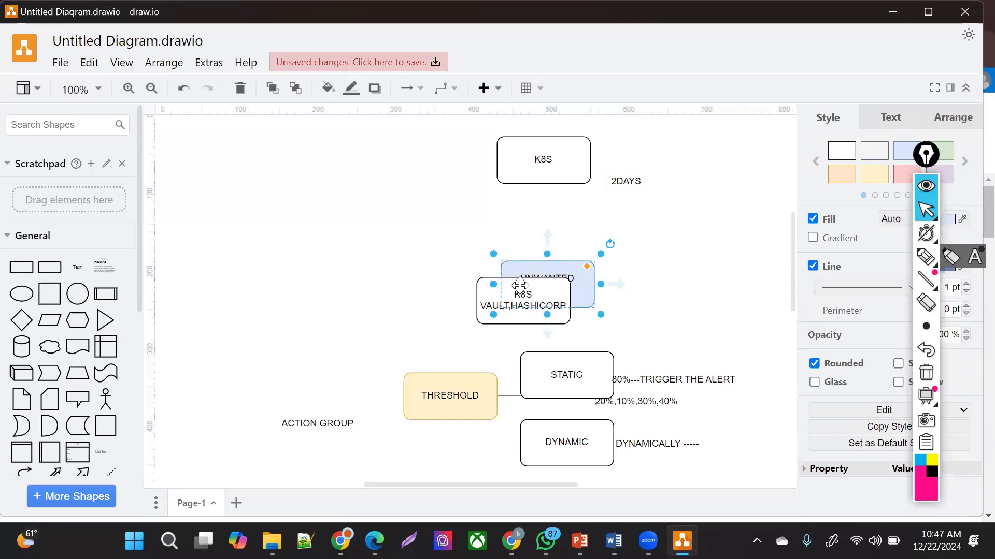
left_click(482, 315)
left_click_drag(510, 300, 439, 298)
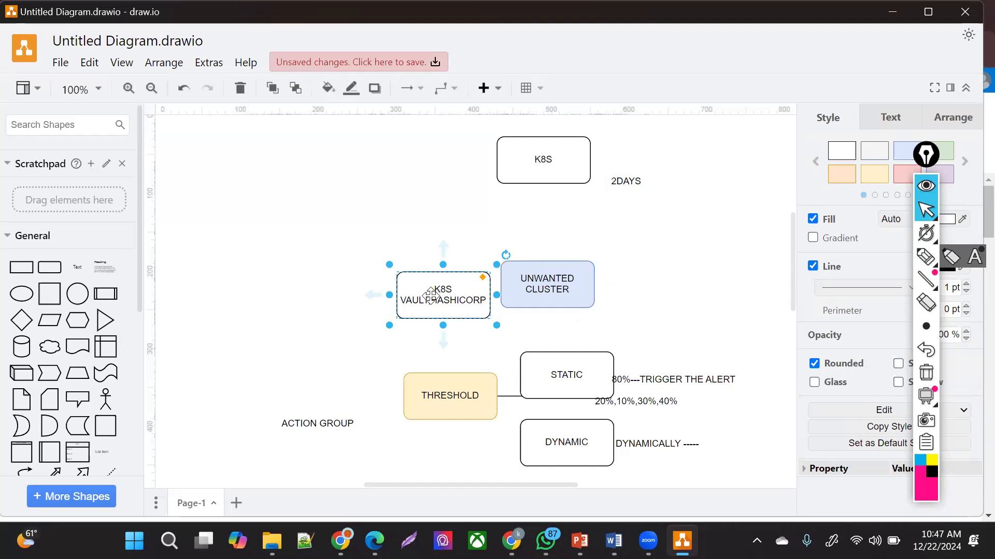
left_click_drag(438, 296, 296, 294)
- Draw an arrow from the left K8S VAULT,HASHICORP box to the middle one
left_click(428, 305)
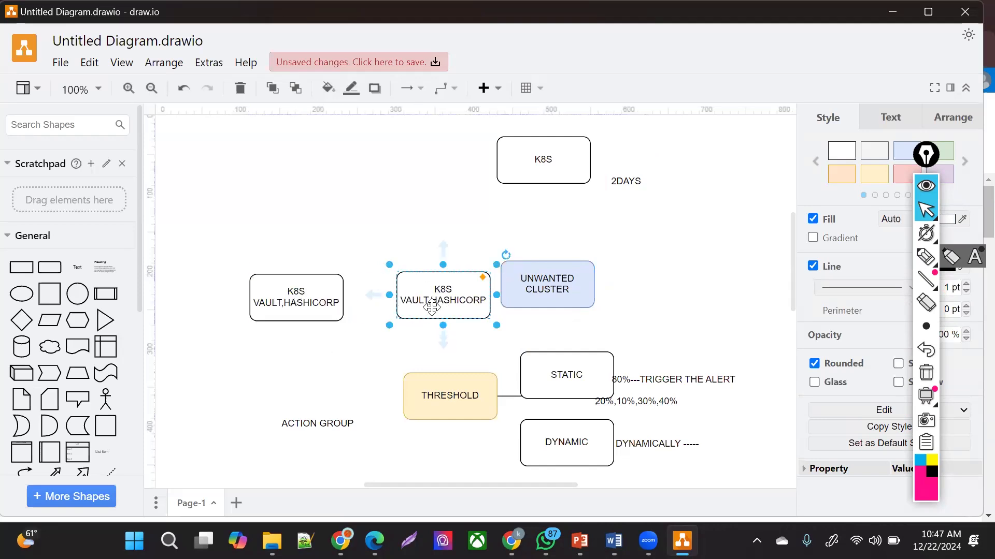
left_click(324, 310)
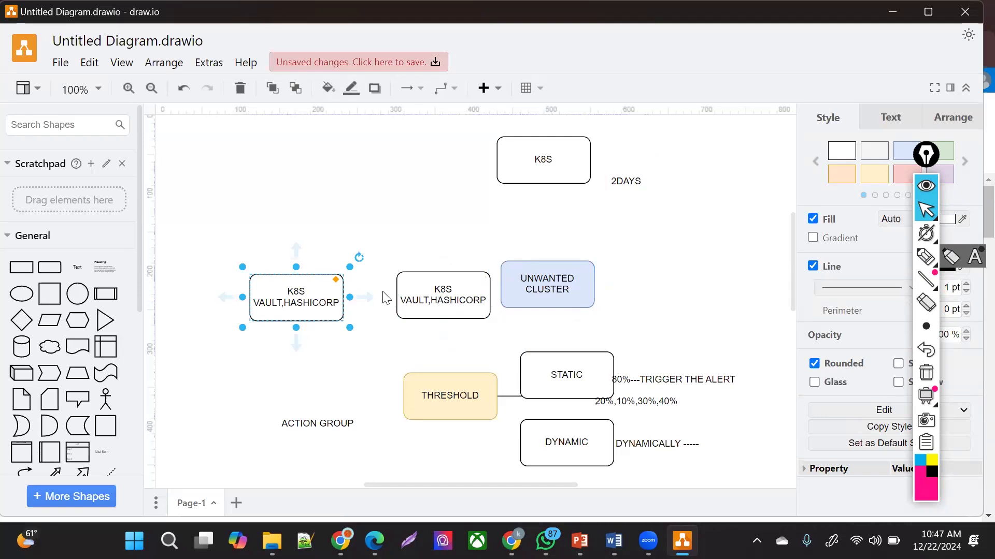
left_click_drag(366, 304, 475, 311)
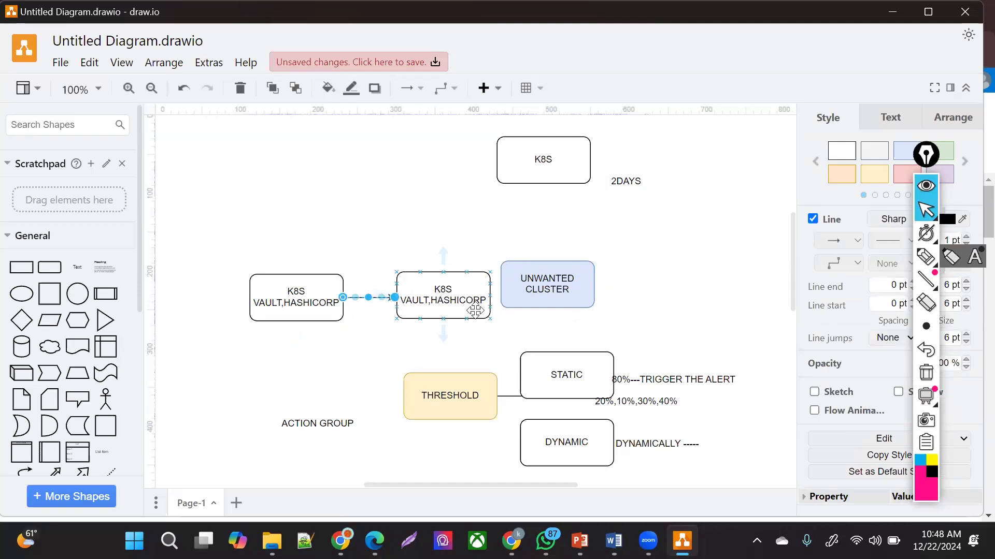
left_click(475, 311)
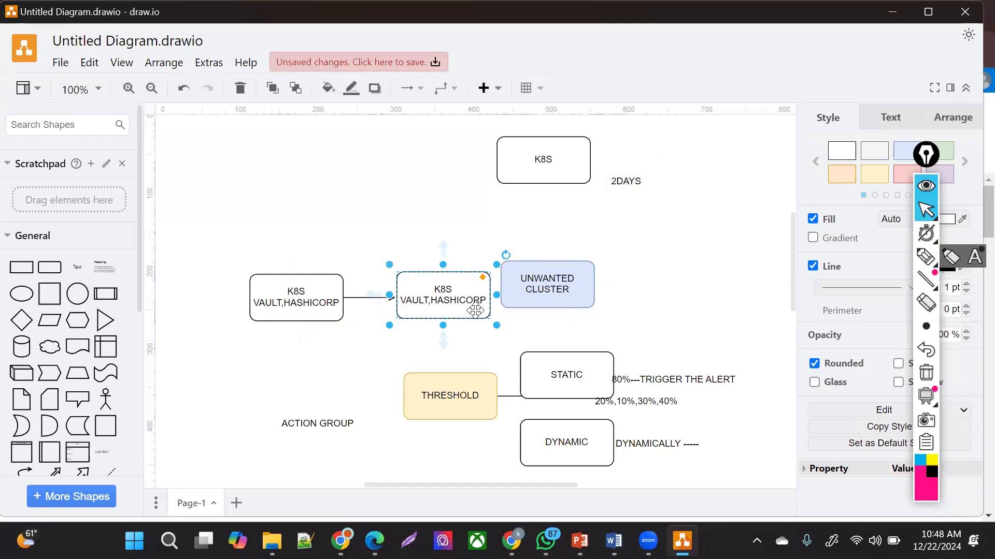
left_click(413, 351)
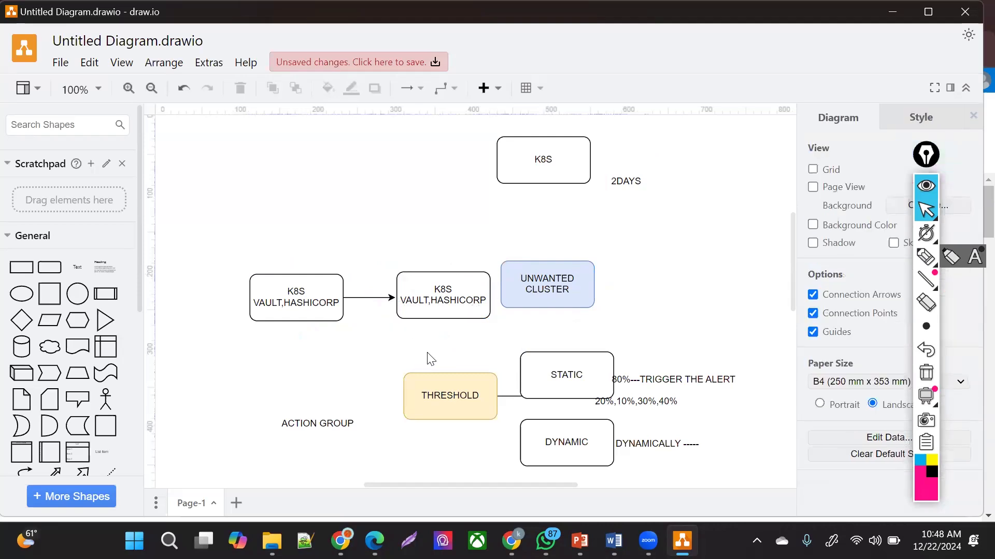
- Connect the middle K8S VAULT,HASHICORP box down to THRESHOLD and begin relabelling it SOFT
left_click(531, 156)
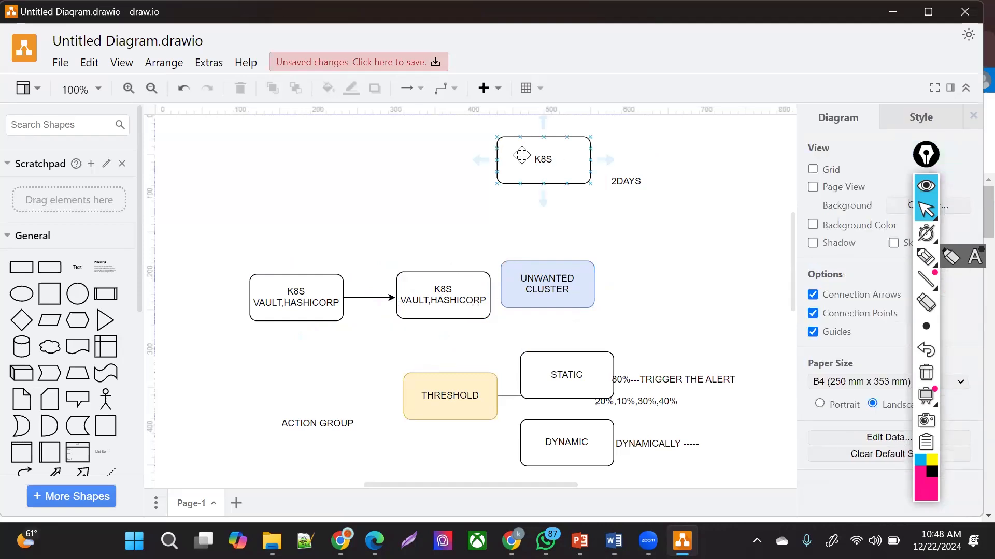
left_click(427, 331)
left_click(429, 291)
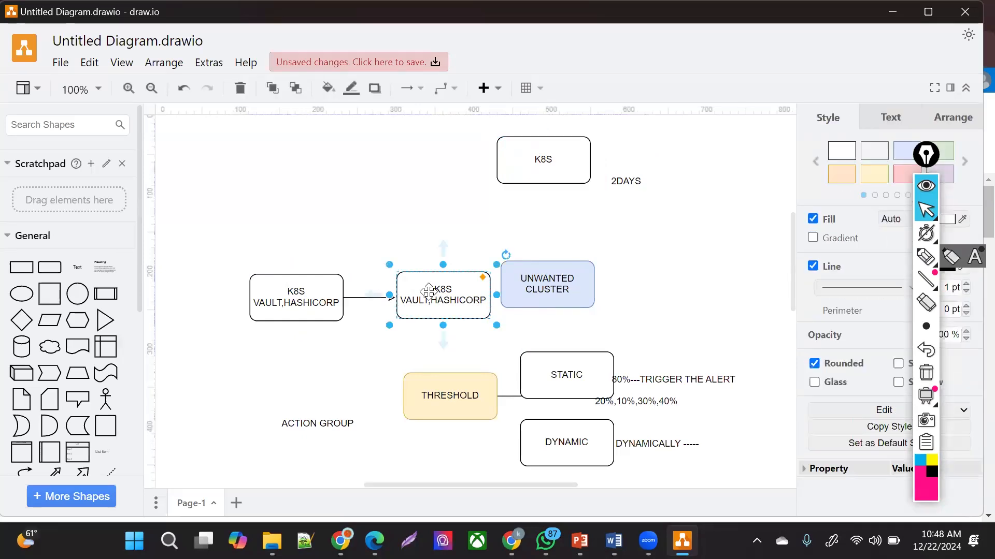
left_click(415, 215)
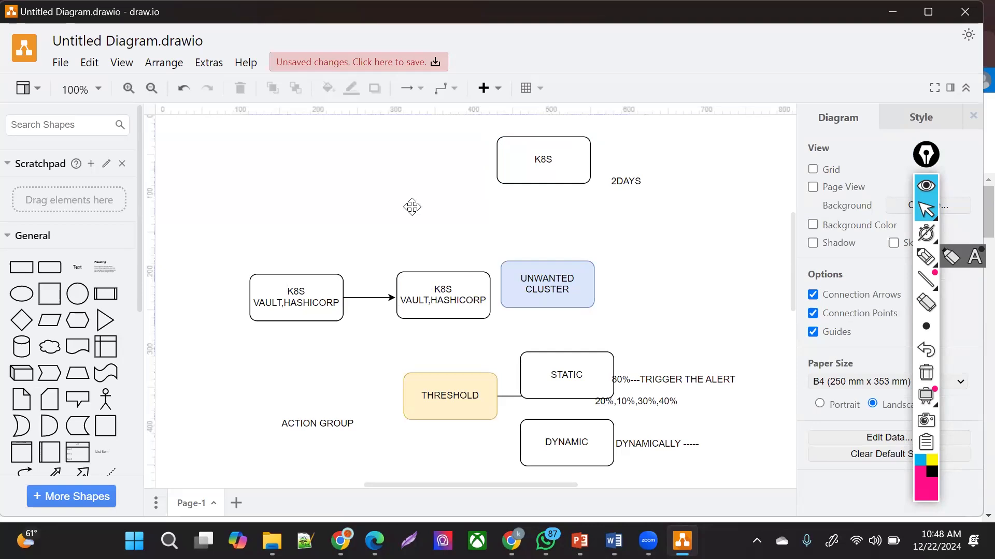
left_click(434, 289)
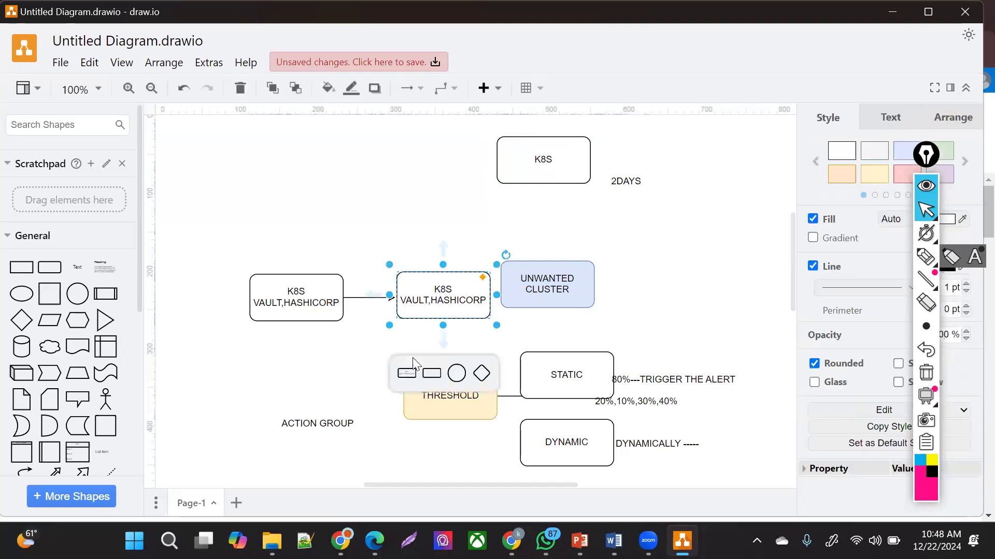
left_click_drag(443, 340, 406, 366)
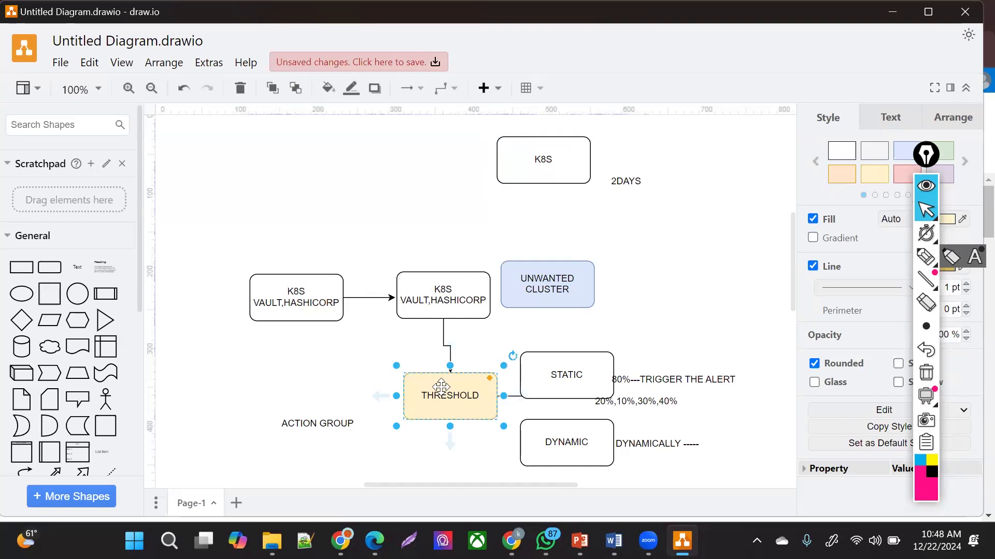
type("SODT")
key("BackSpace")
key("BackSpace")
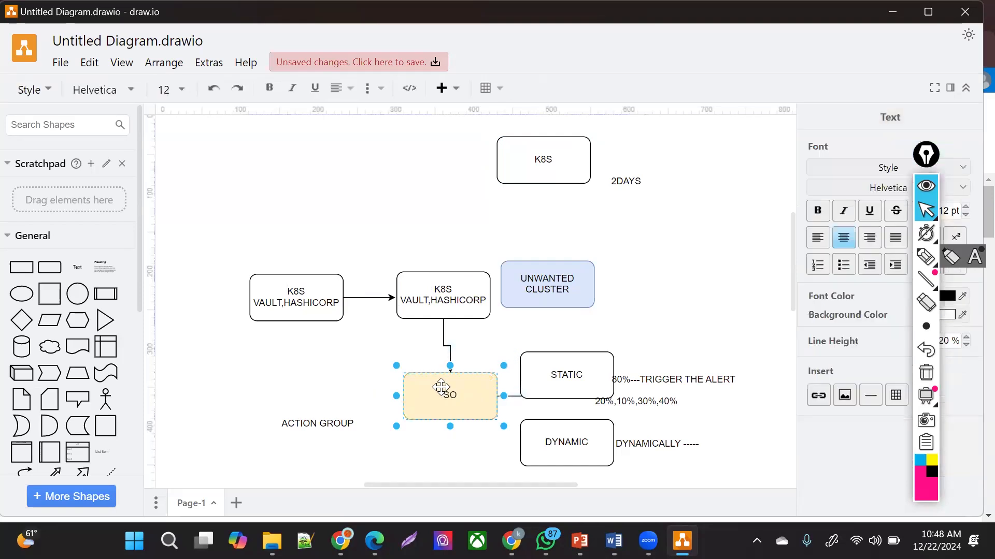
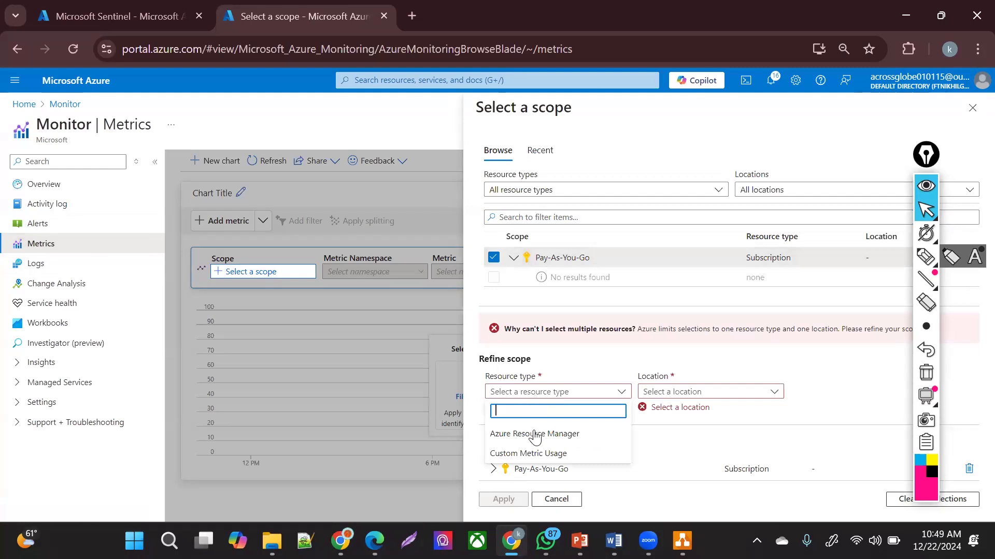
- Chart the Traffic (Count) metric for Pay-As-You-Go under Azure Resource Manager, then go to Workbooks
left_click(535, 435)
left_click(503, 499)
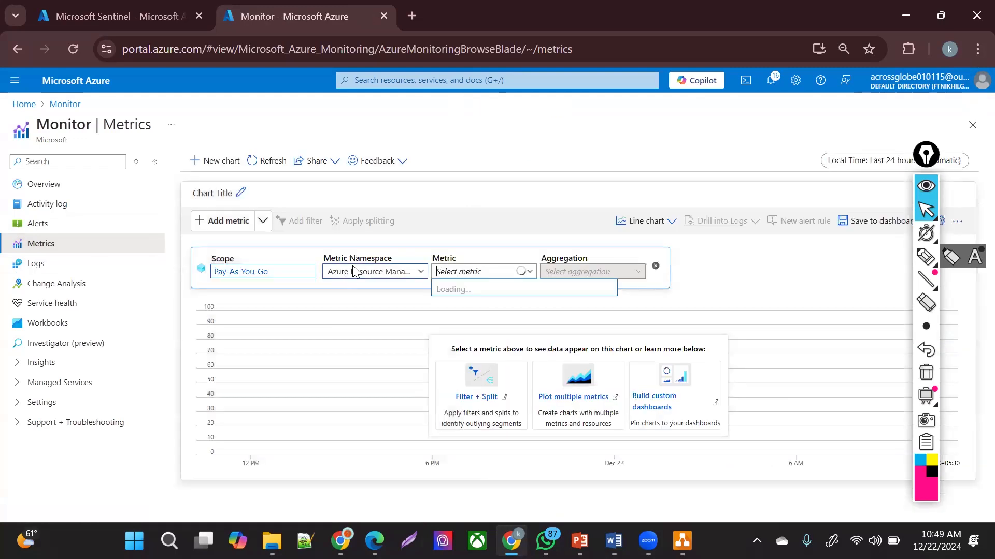
left_click(352, 272)
left_click(481, 270)
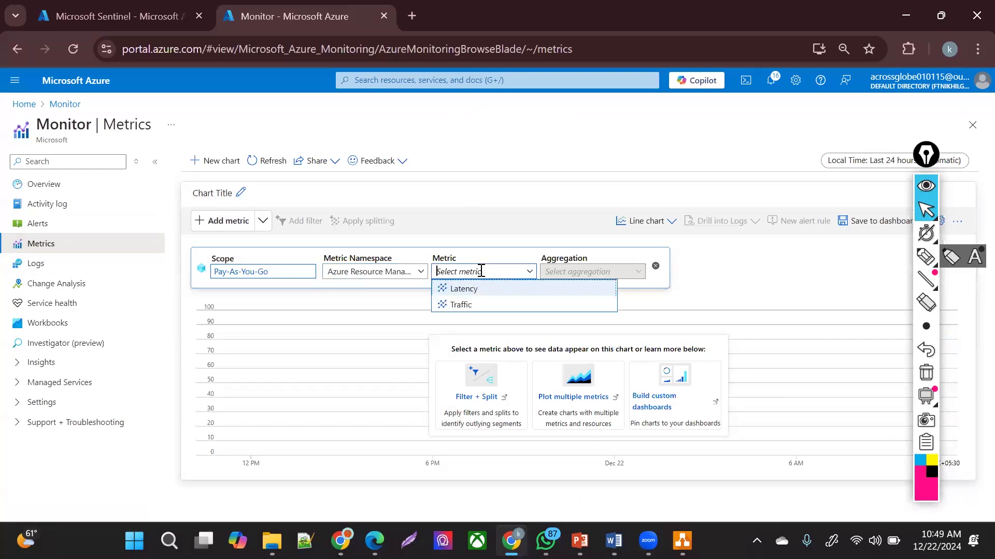
left_click(471, 304)
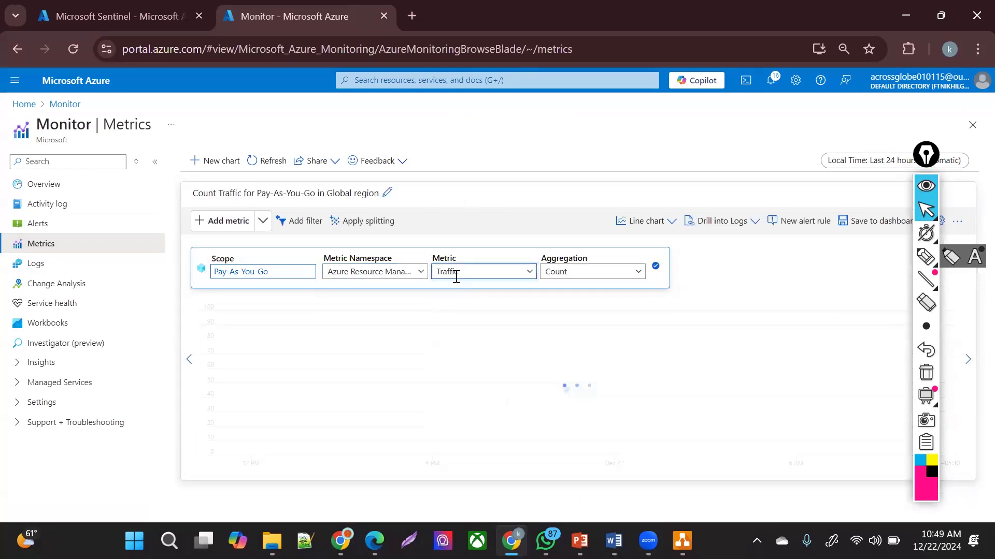
left_click(455, 276)
left_click(398, 290)
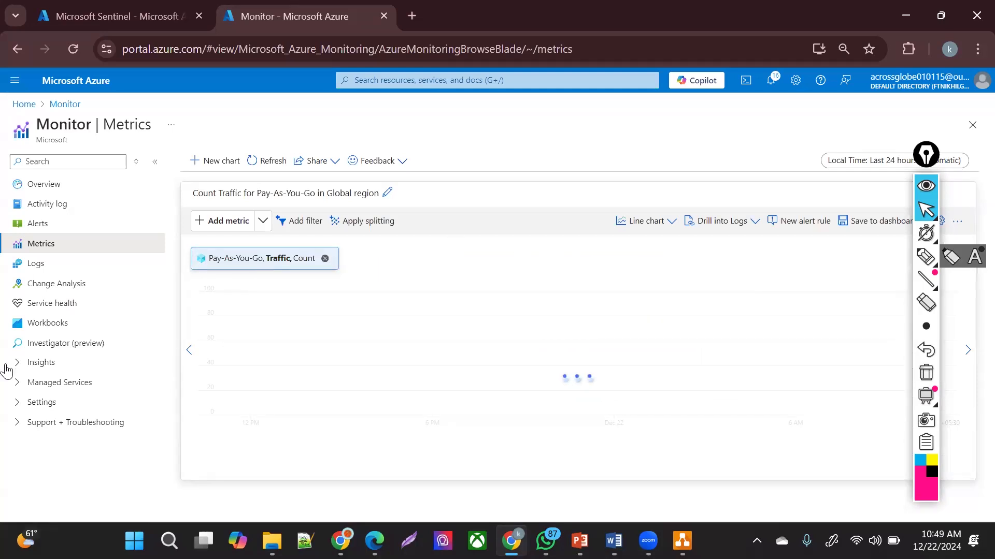
left_click(46, 325)
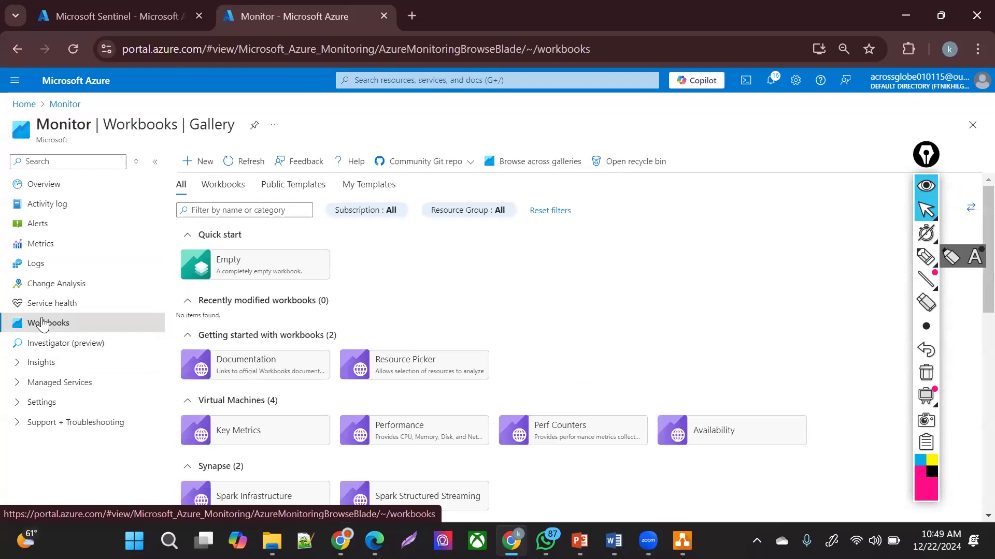
- Open Alerts under Insights and choose Action group from the Create menu
left_click(31, 364)
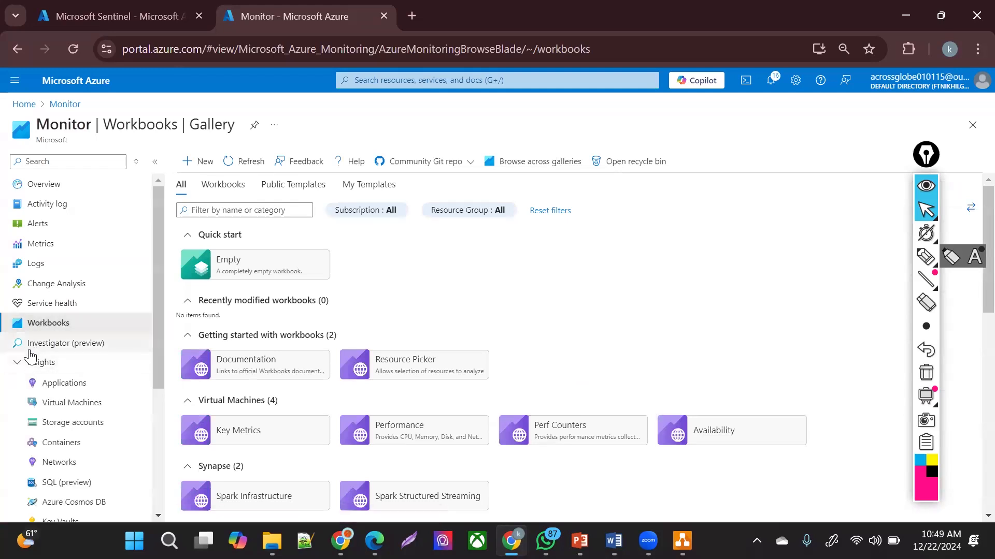
left_click(48, 224)
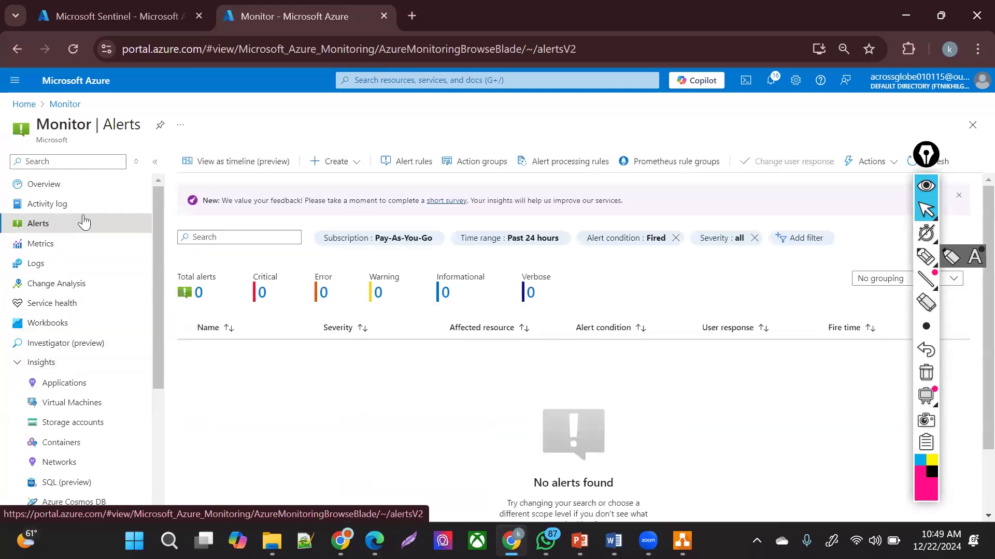
left_click(336, 161)
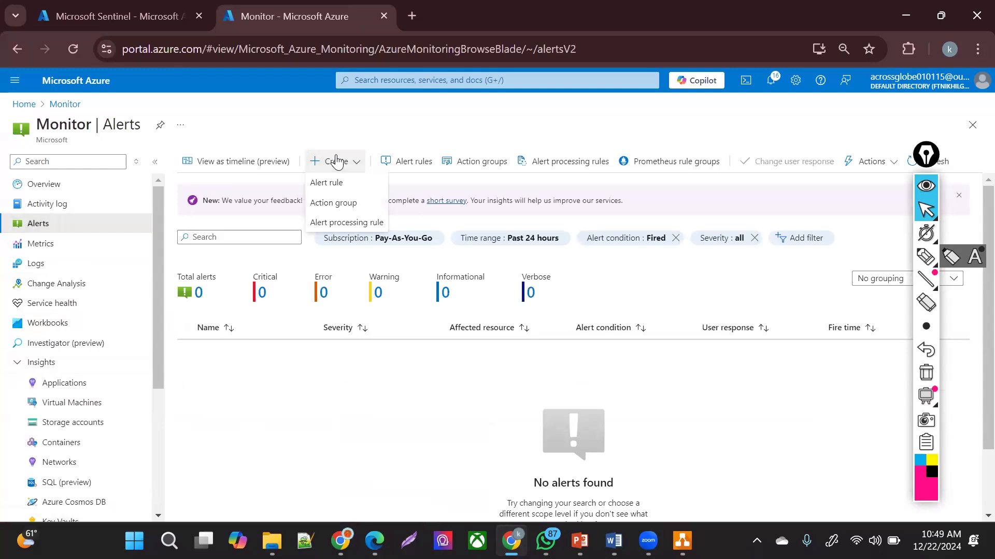
left_click(343, 202)
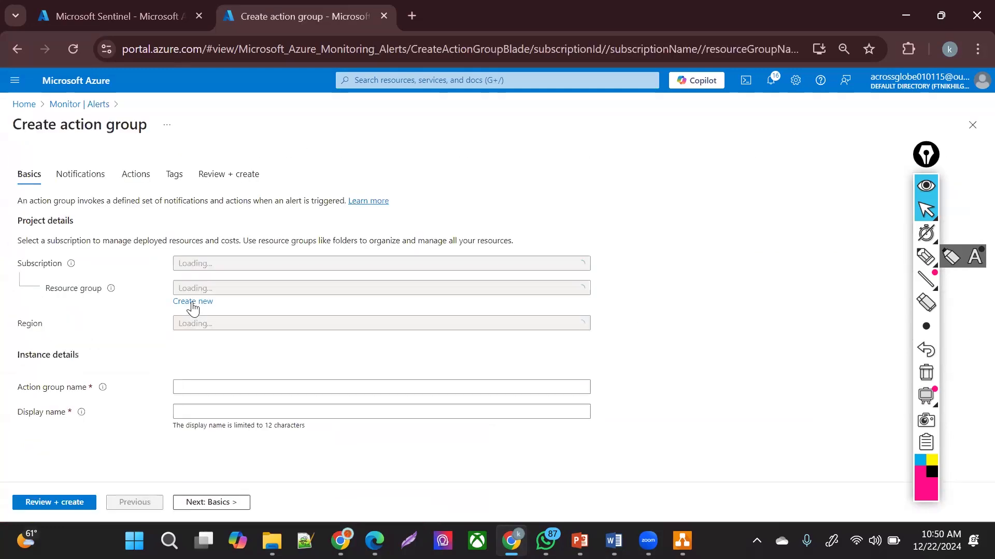
- Create a new resource group named DEMO for the action group
left_click(209, 291)
left_click(170, 324)
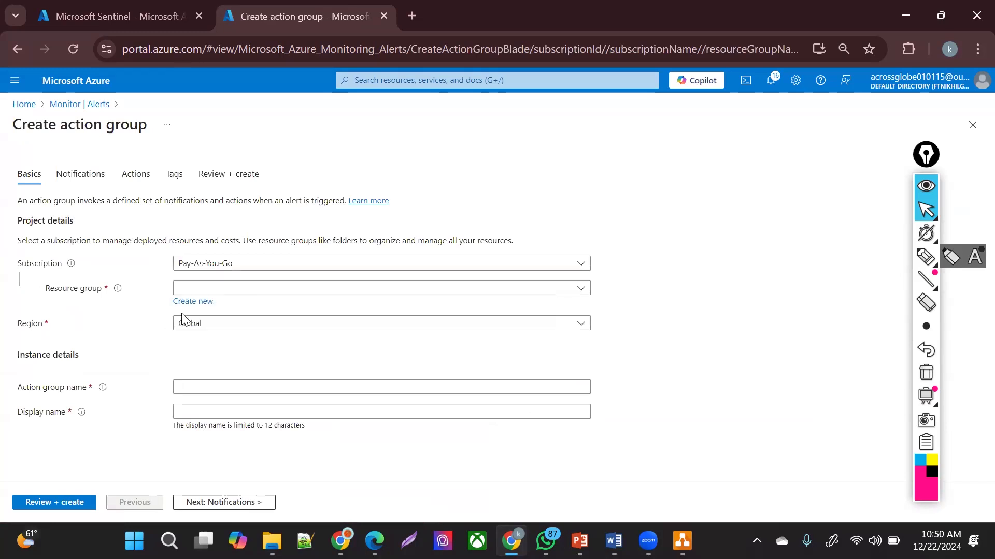
left_click(187, 306)
type("DEMO")
left_click(210, 409)
- Name the action group SD-AG with display name NOTIFY-L1 and continue to Notifications
left_click(212, 391)
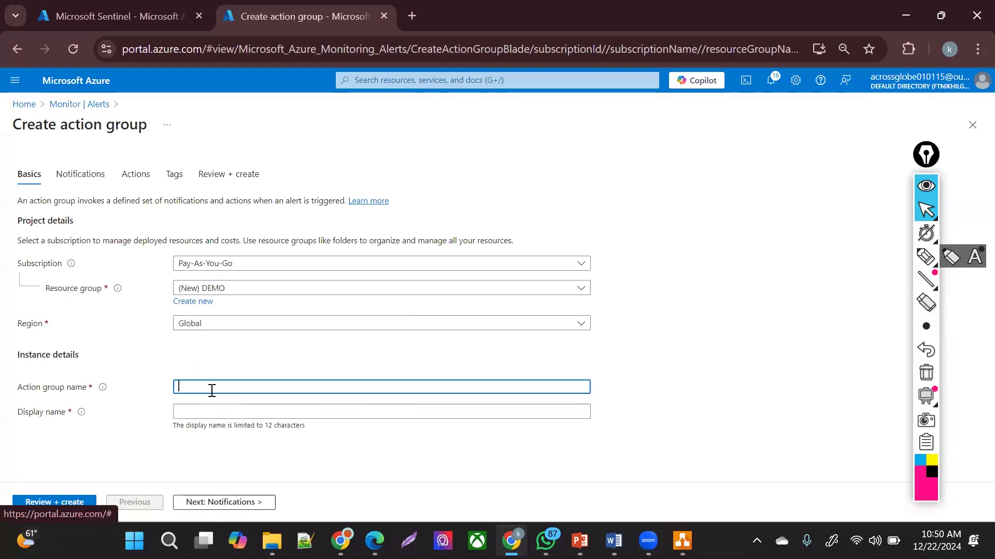
type("SD")
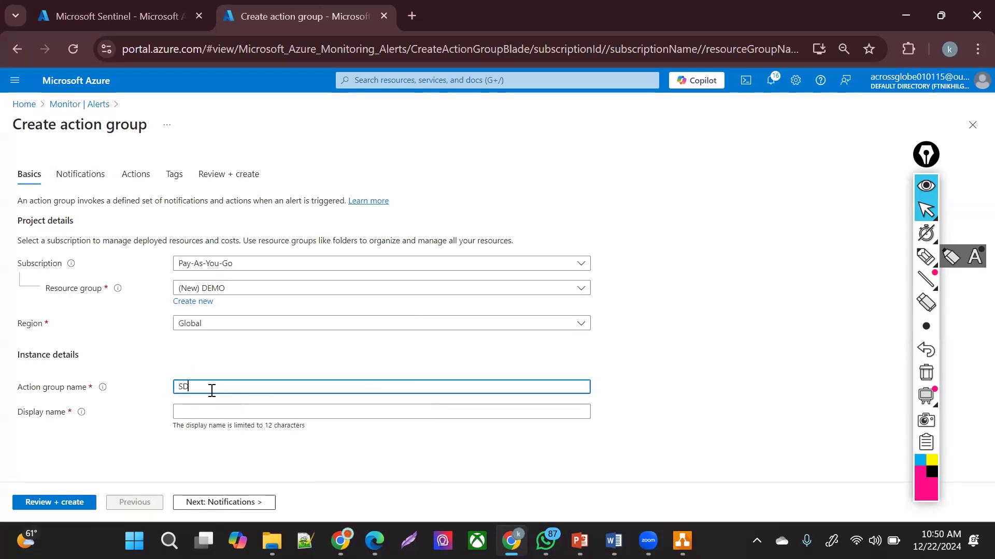
type("-AG")
left_click_drag(191, 392, 200, 411)
left_click(203, 411)
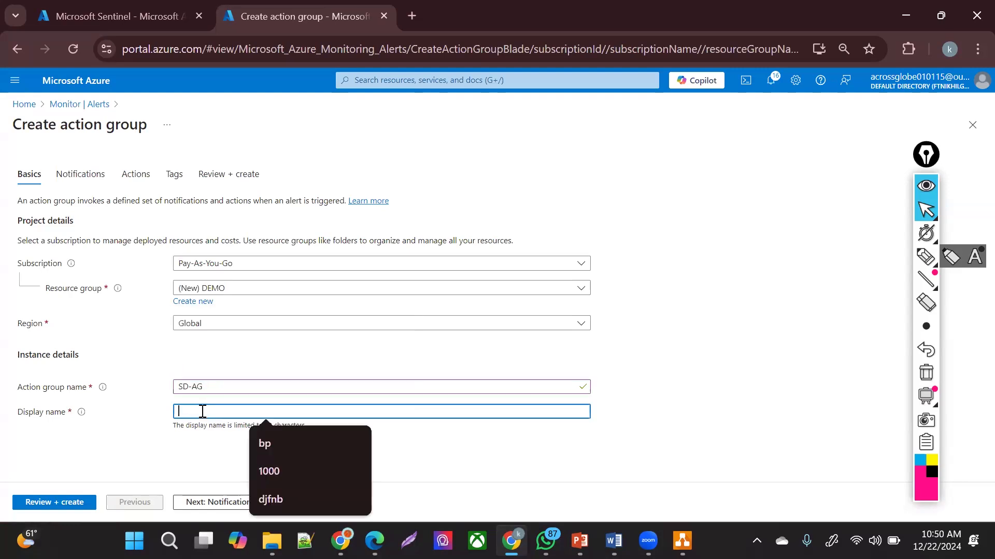
type("NO")
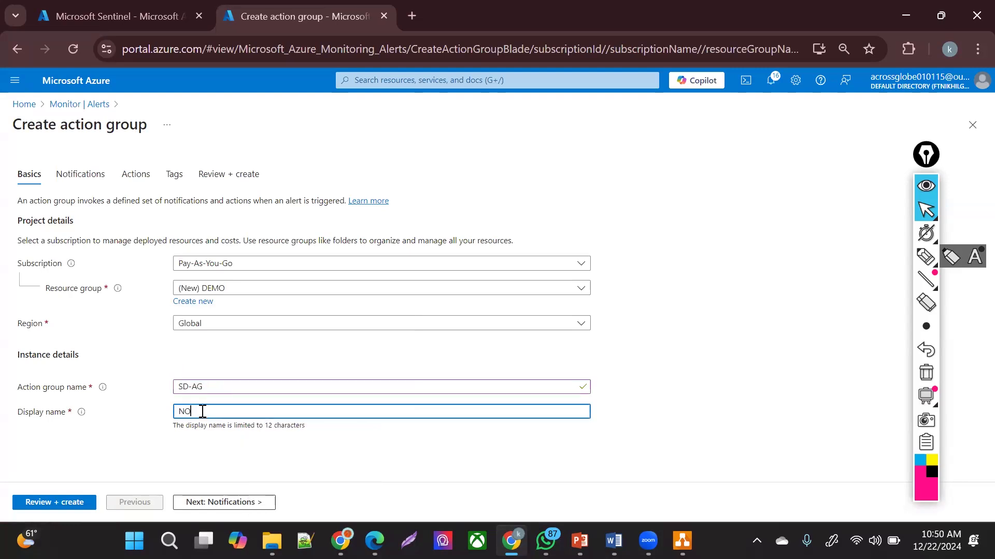
type("TIFY-L1")
left_click(212, 502)
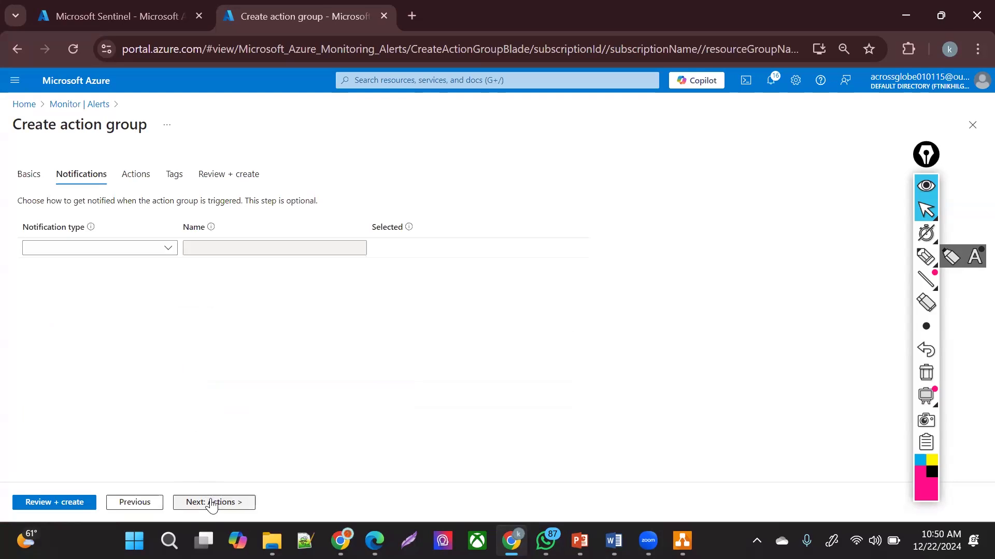
- Add an Email/SMS message/Push/Voice notification with Email ticked and an email address entered
left_click(93, 248)
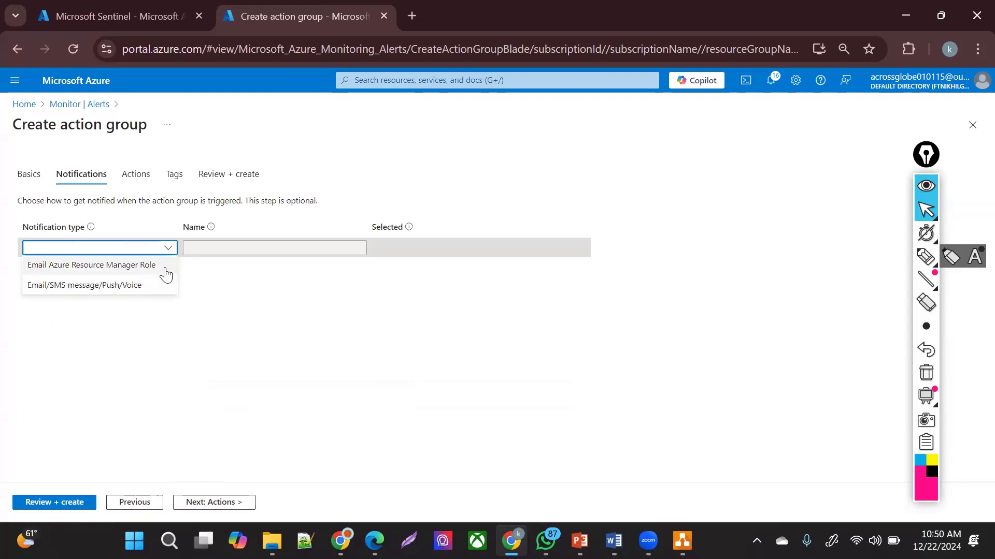
left_click(133, 287)
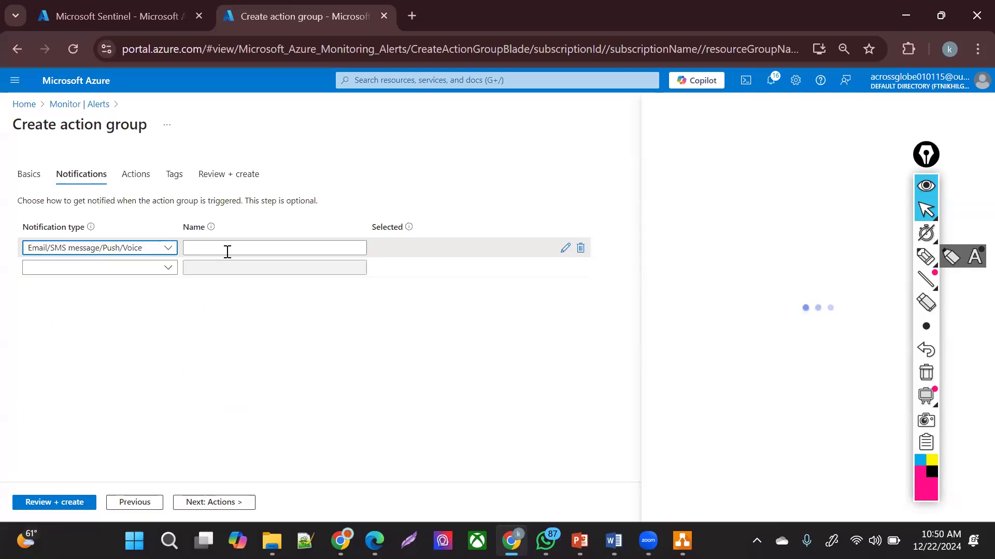
left_click(227, 251)
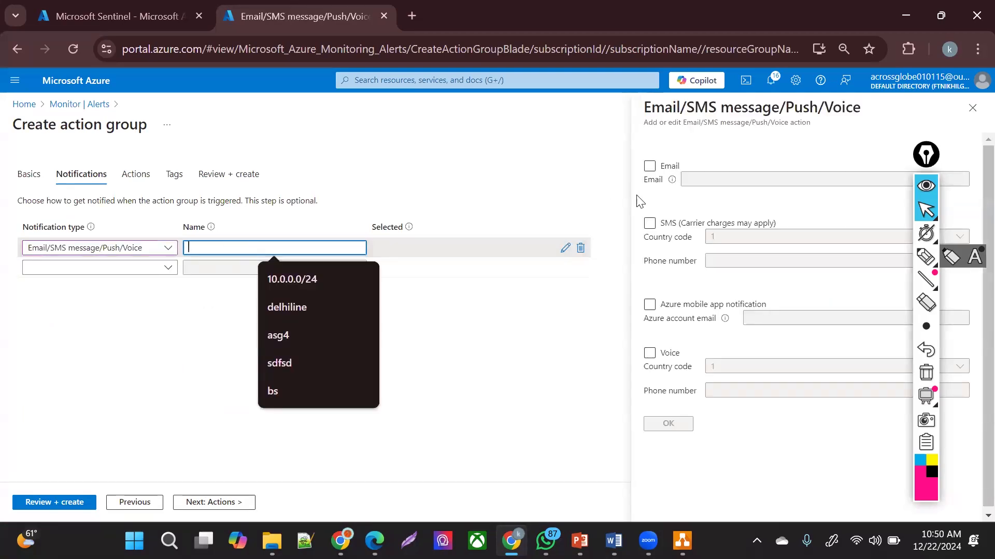
left_click(648, 167)
left_click(711, 179)
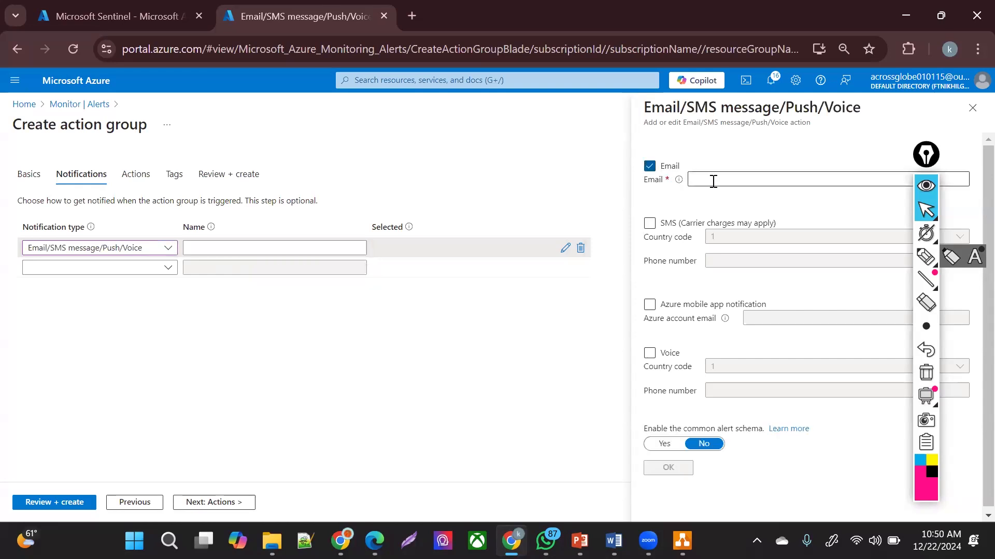
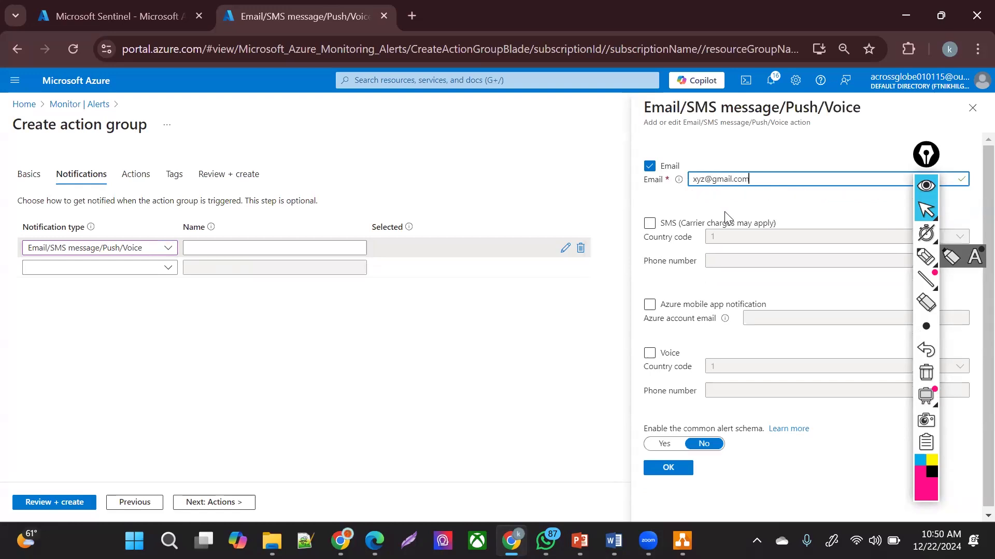
left_click(667, 471)
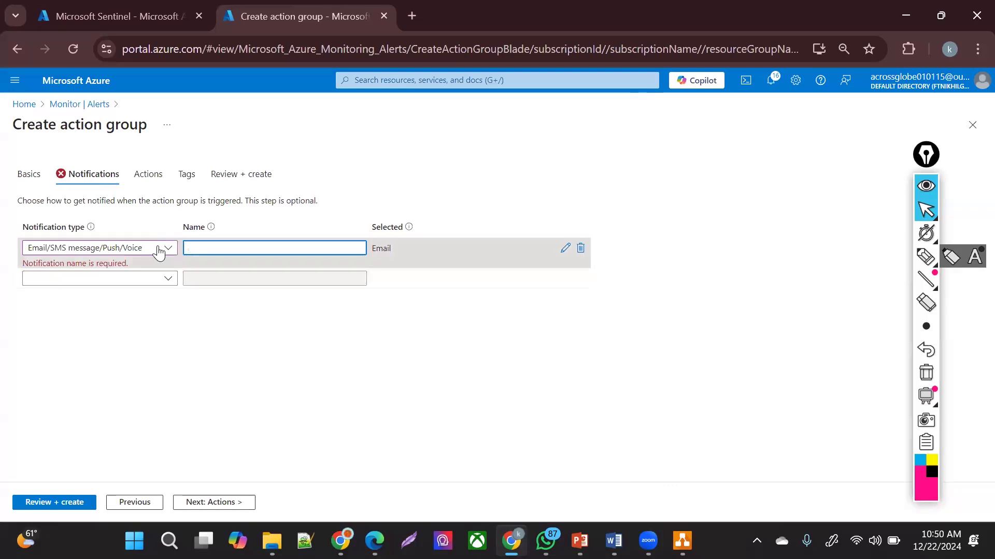
- Keep the Email/SMS message/Push/Voice type and enter the email address as the notification name
left_click(111, 413)
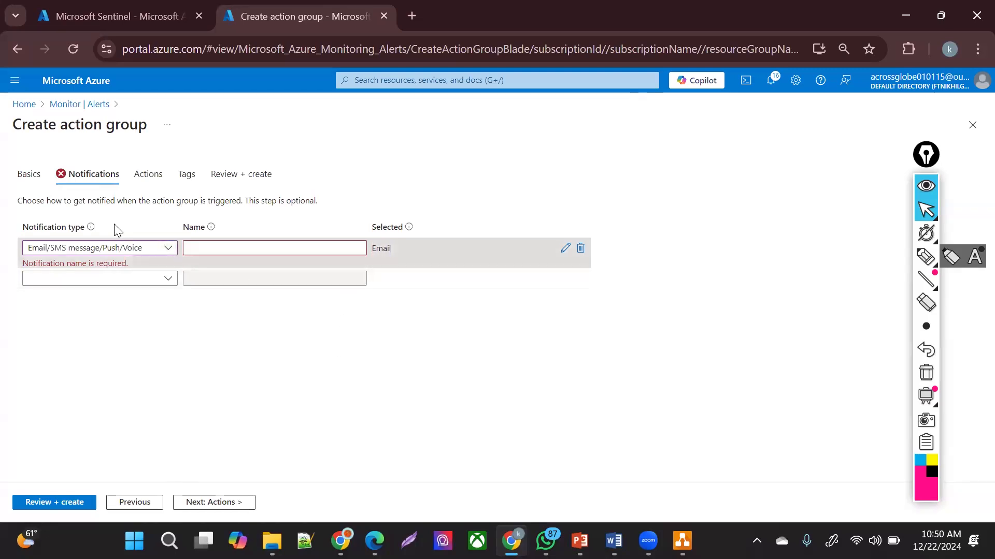
left_click(107, 249)
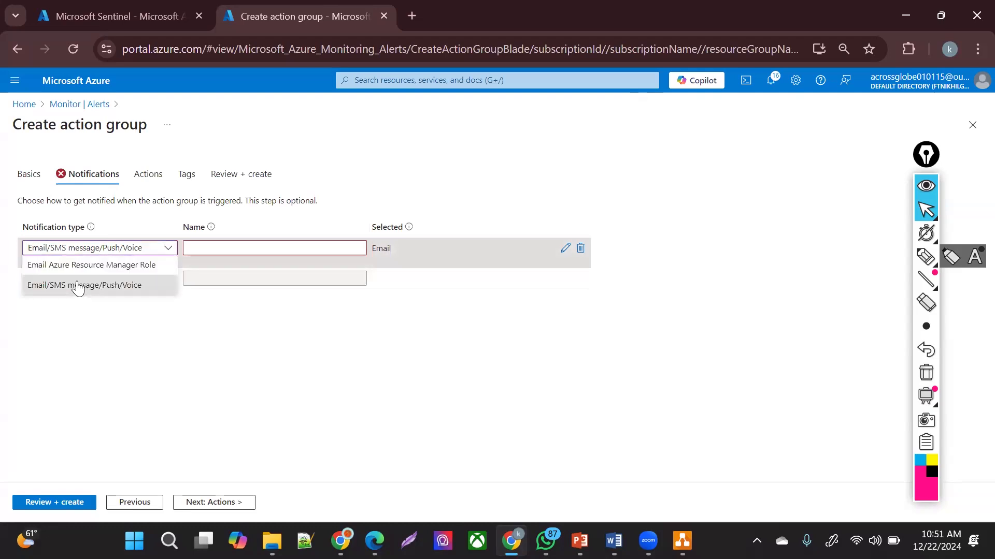
left_click(77, 285)
left_click(214, 242)
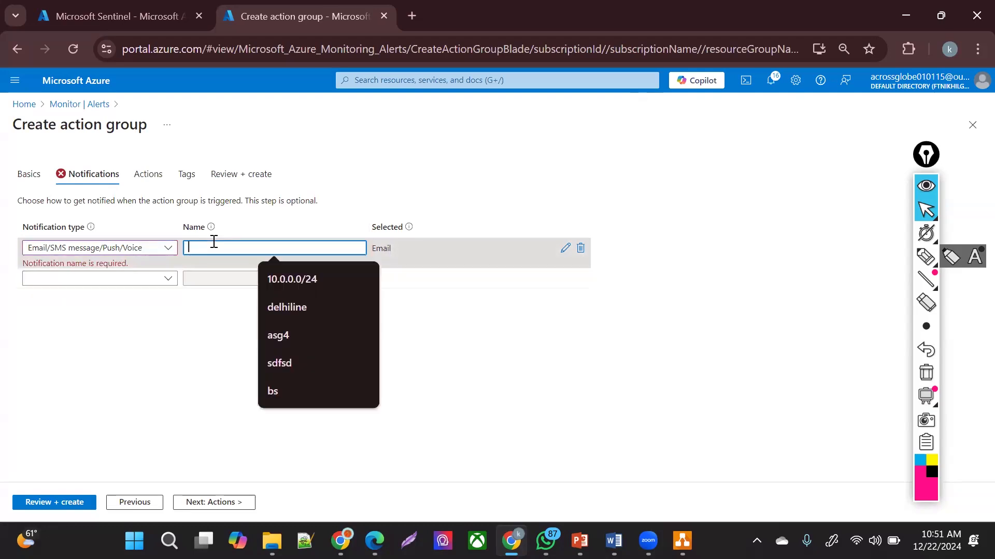
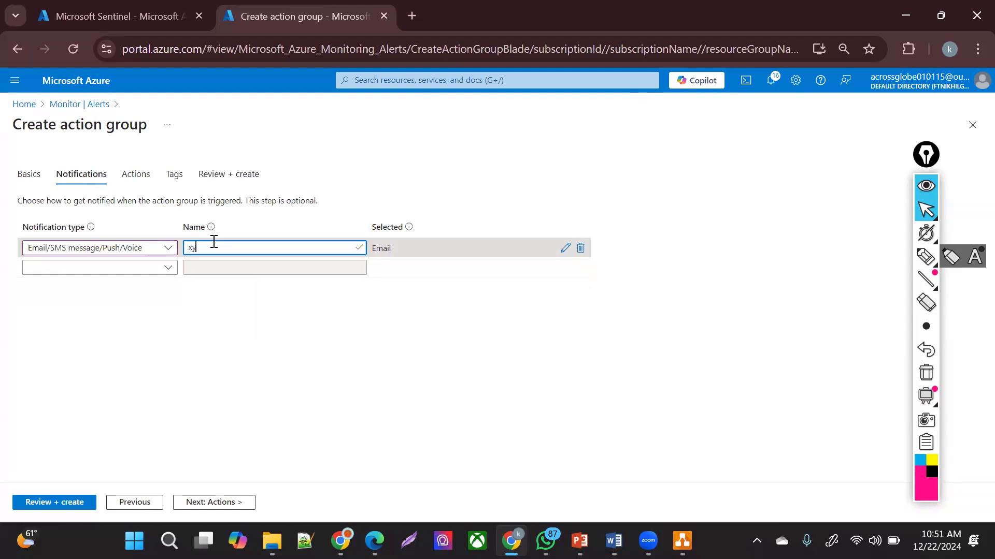
- Look through the Tags and Actions steps without adding any tag or action type
left_click(188, 504)
left_click(189, 505)
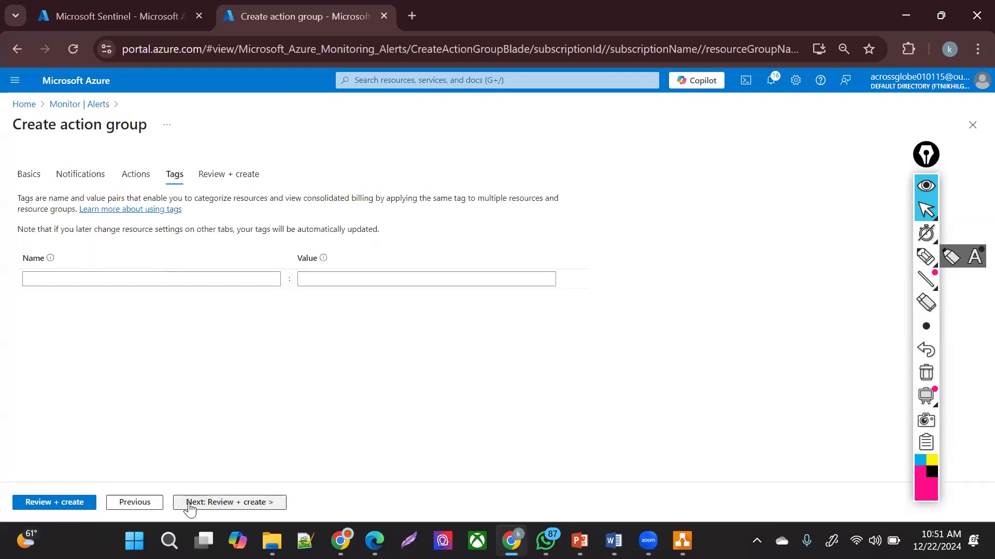
left_click(117, 284)
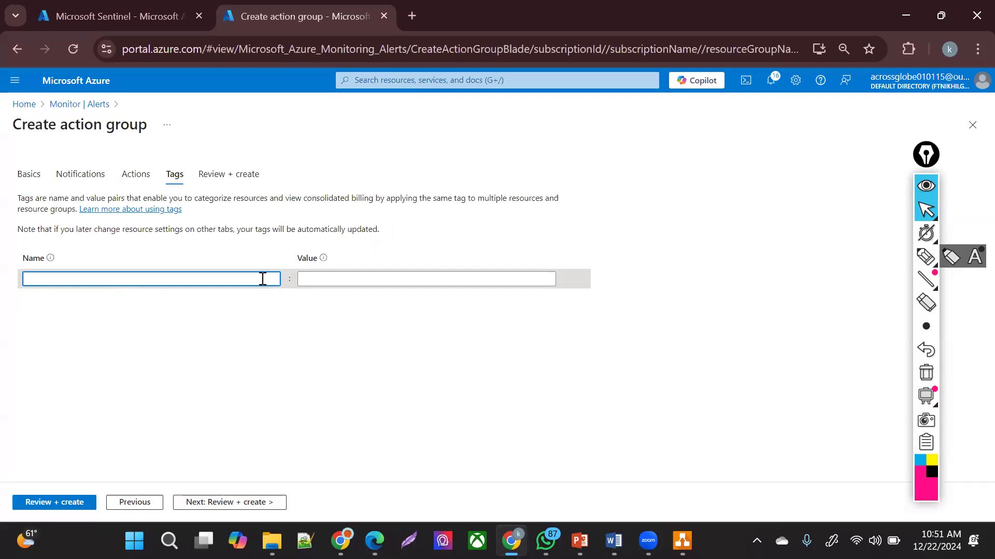
left_click(136, 173)
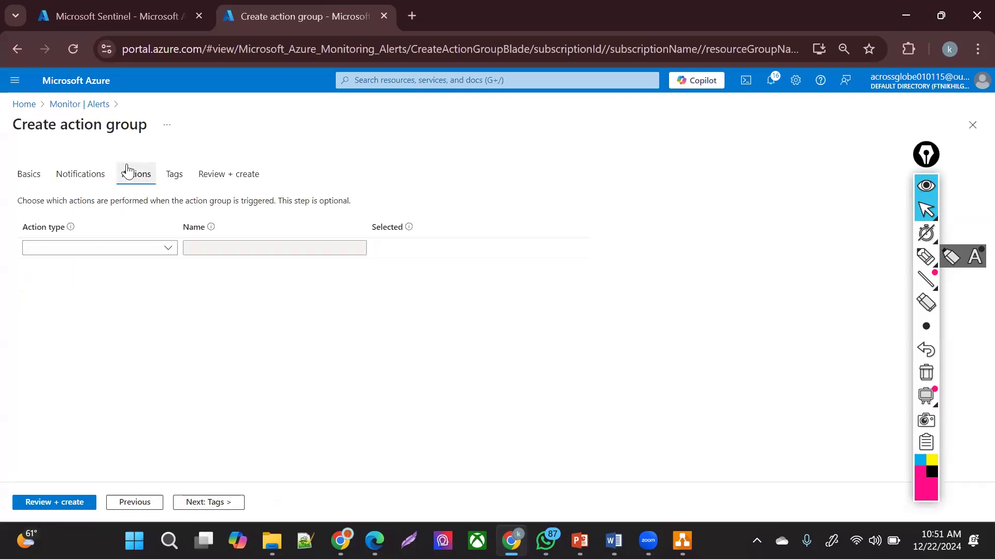
left_click(113, 253)
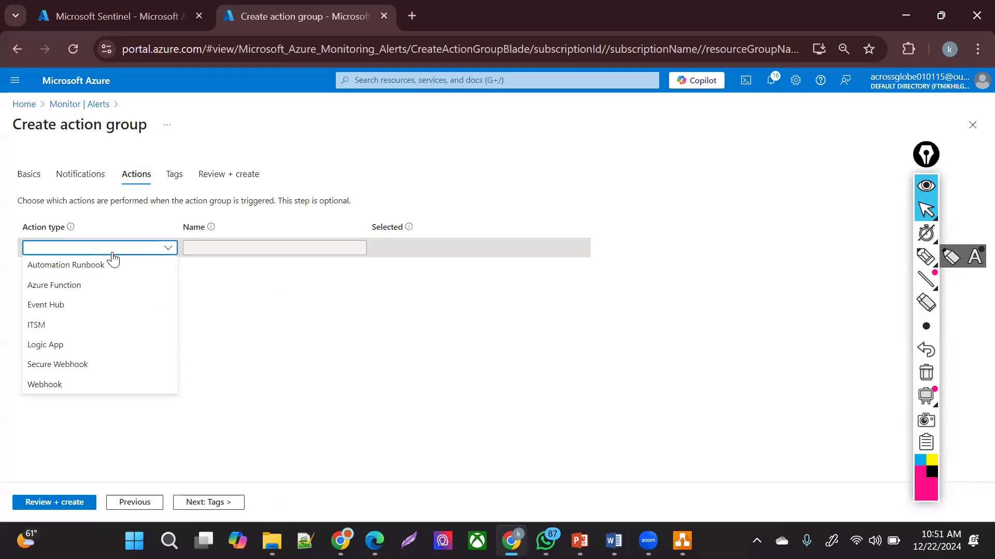
left_click(202, 293)
- Advance through Tags to the Review + create summary, then return to the Alerts page
left_click(205, 503)
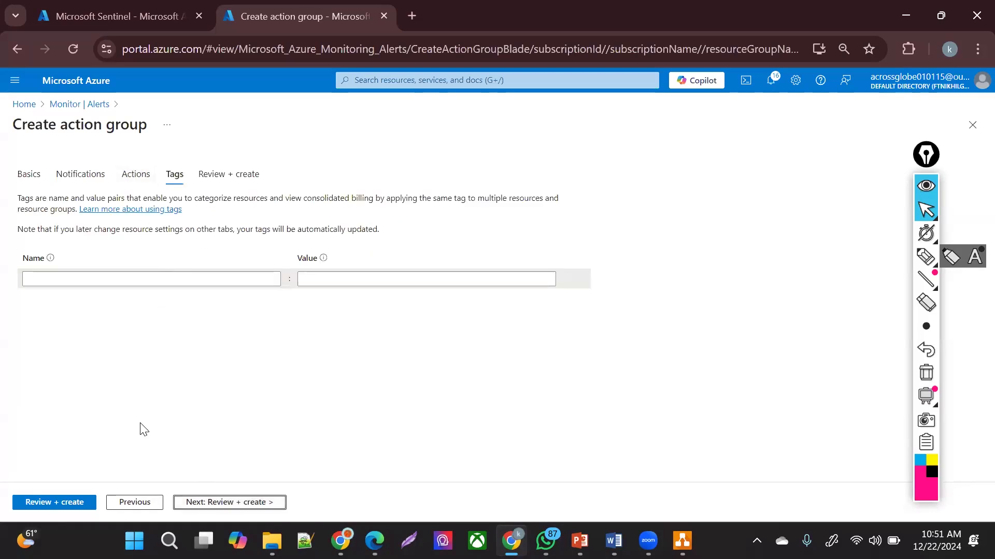
left_click(203, 502)
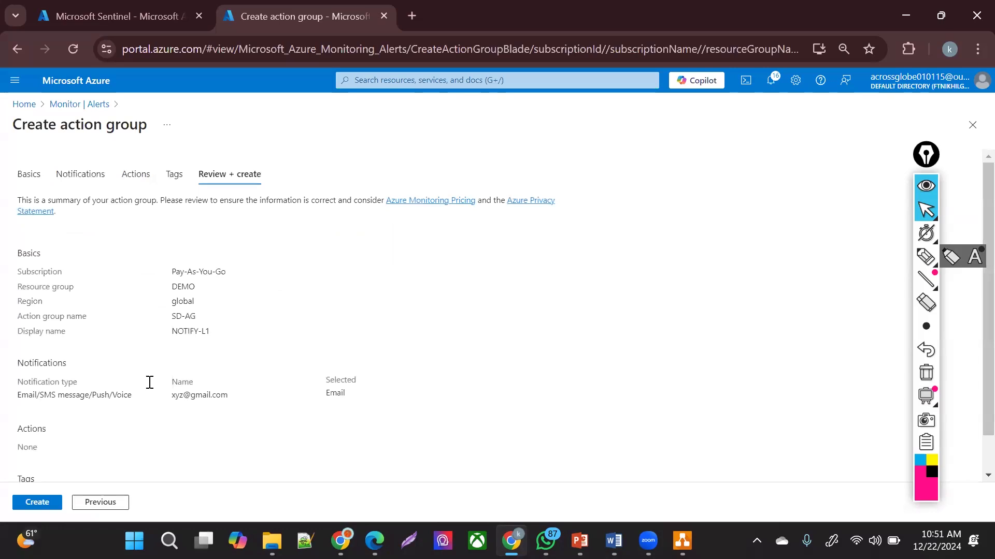
left_click_drag(163, 401, 236, 407)
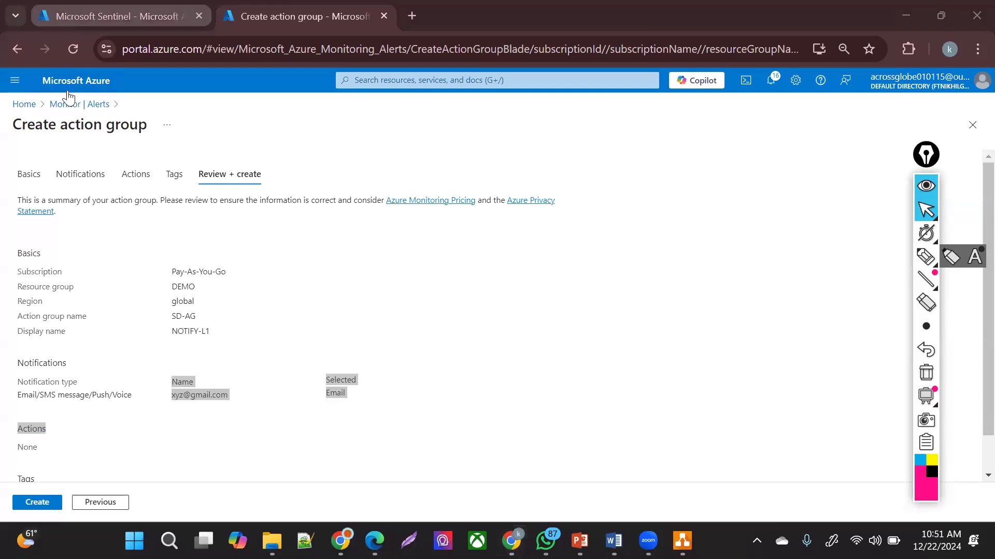
left_click(76, 107)
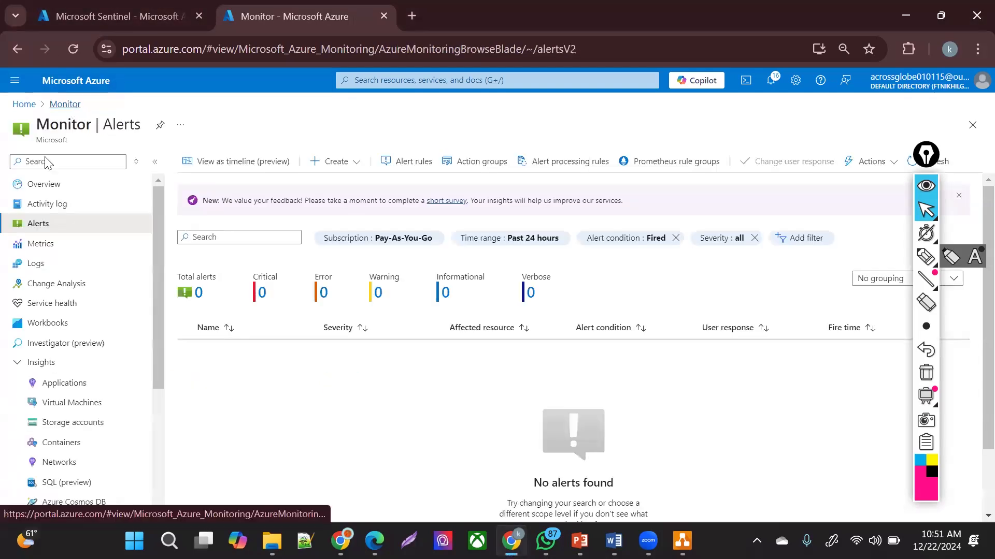
- Open Service Health, check the empty Planned maintenance list, then return to Service issues
left_click(27, 265)
left_click(48, 311)
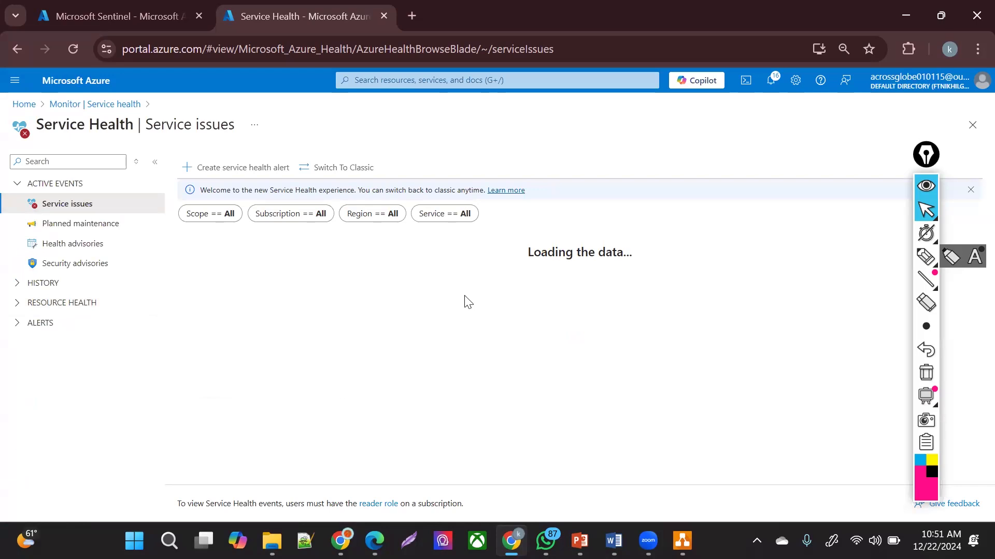
left_click(29, 223)
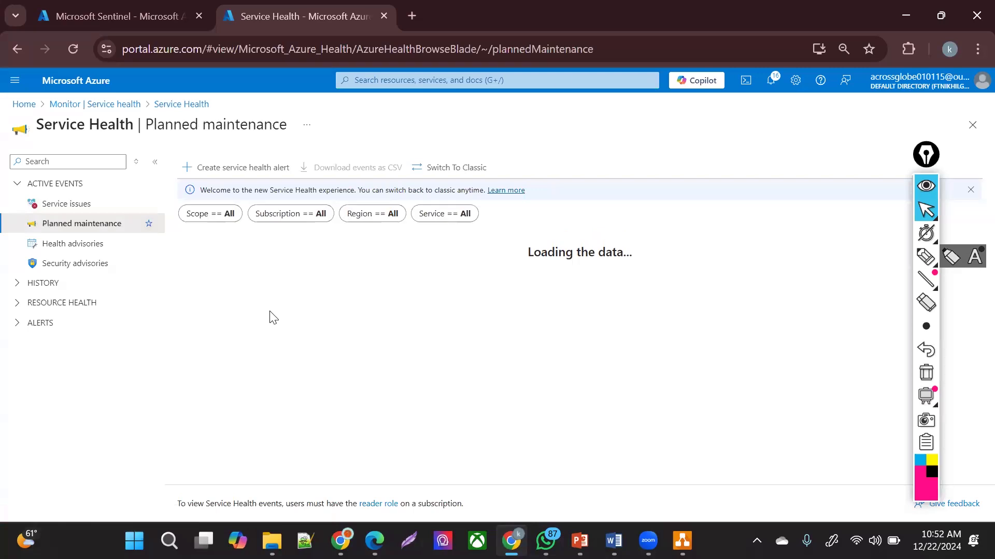
left_click_drag(503, 242, 549, 243)
left_click(71, 205)
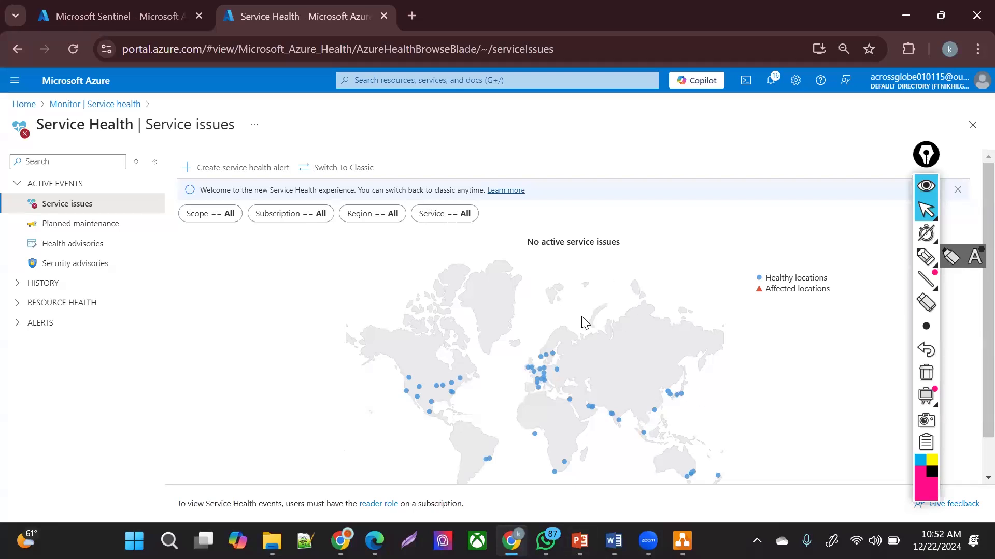
- Filter the Resource health view to the Application Gateway resource type
left_click(25, 304)
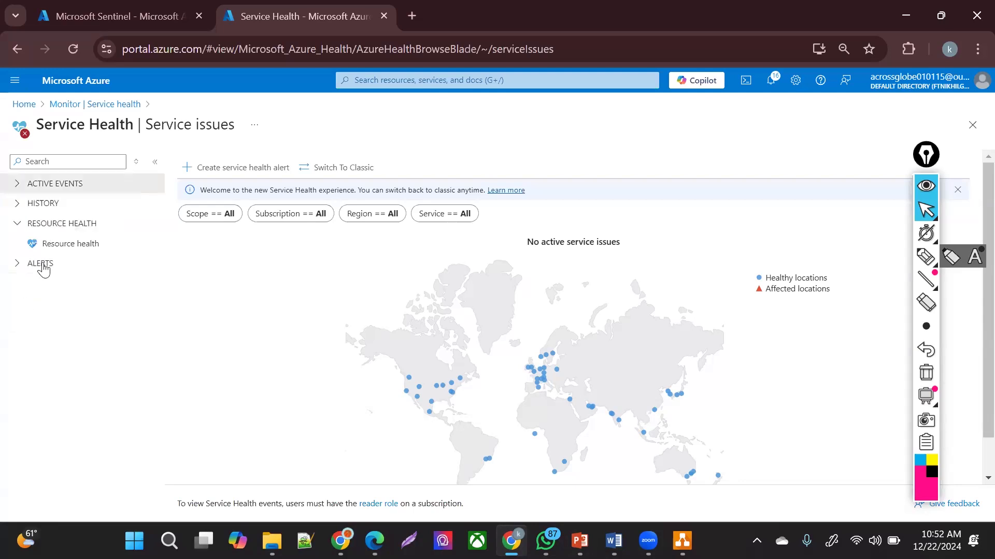
left_click(61, 241)
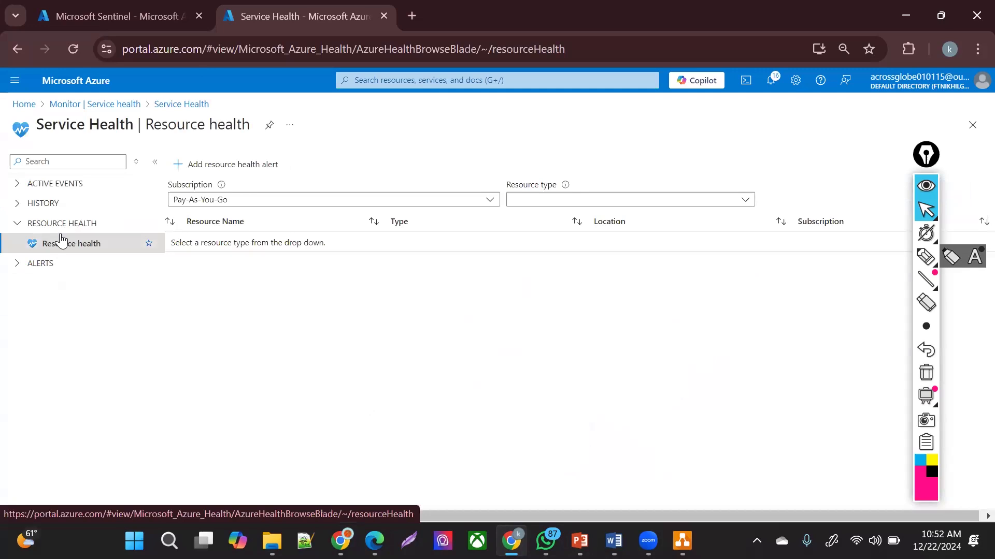
left_click(615, 206)
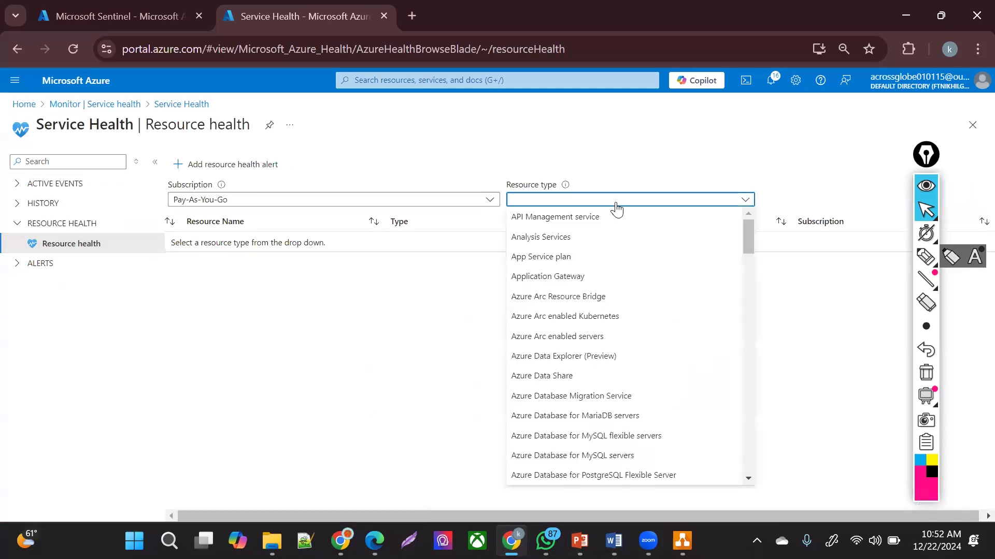
left_click(519, 280)
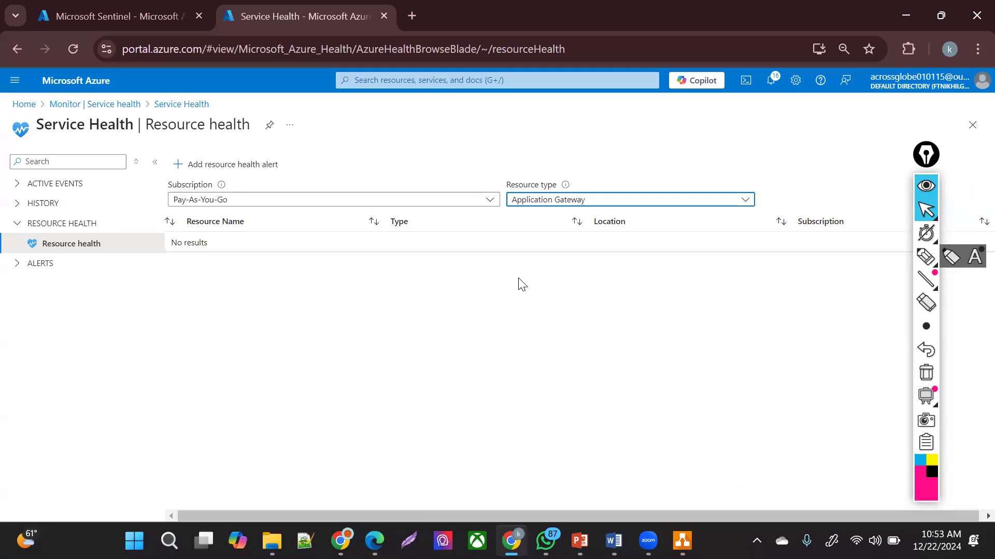
left_click(592, 201)
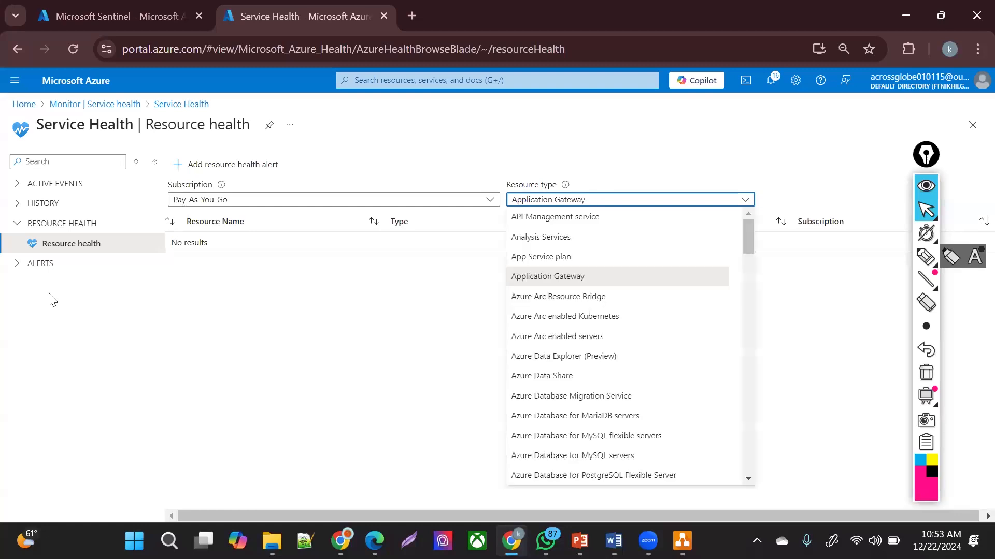
left_click(31, 272)
- View Health alerts, which lists no alert rules, then return to the Monitor overview
left_click(32, 266)
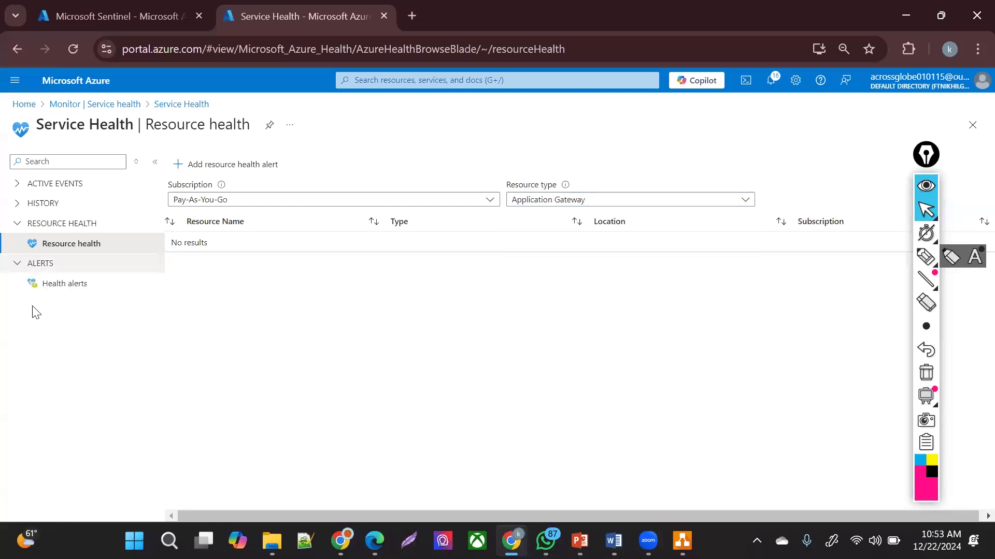
left_click(73, 284)
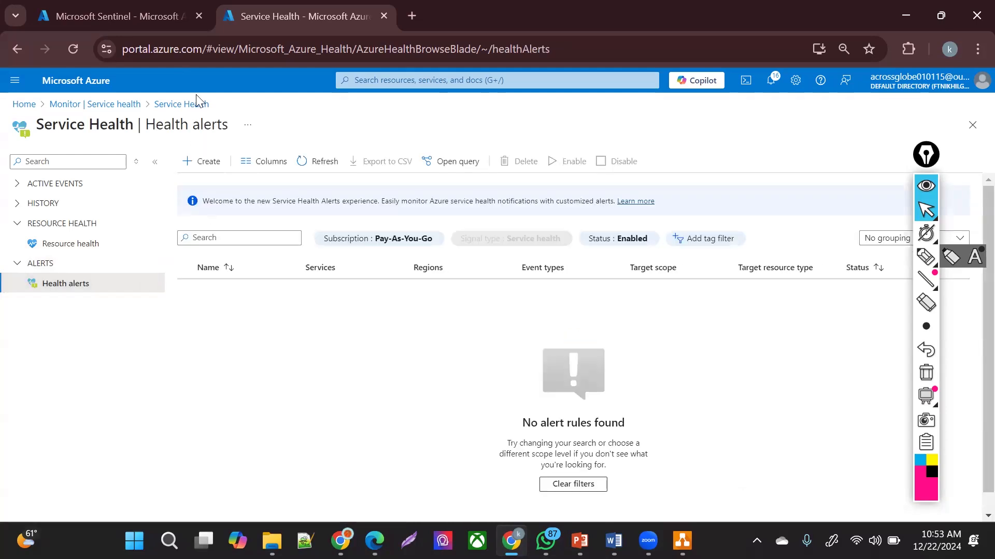
left_click(125, 105)
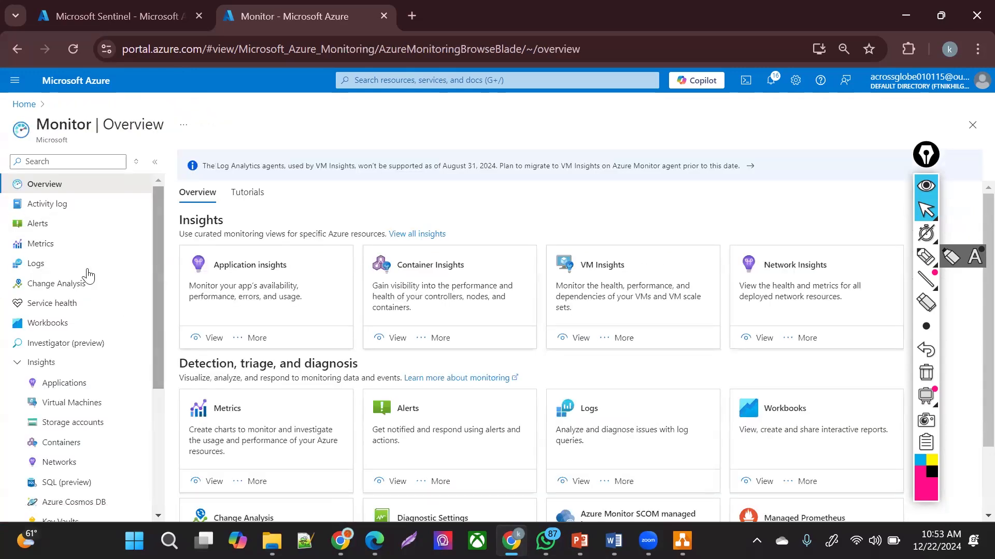
left_click(57, 282)
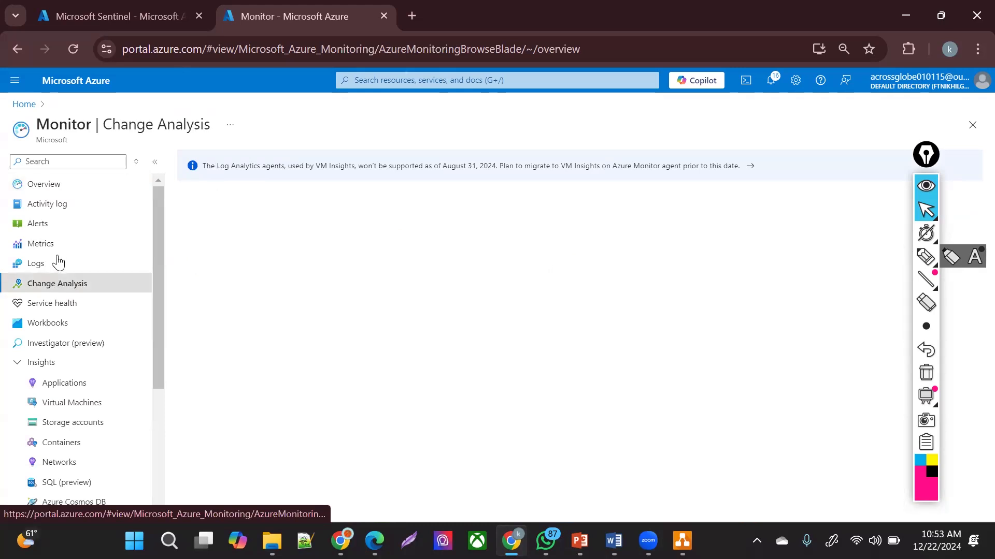
left_click(63, 243)
left_click(66, 227)
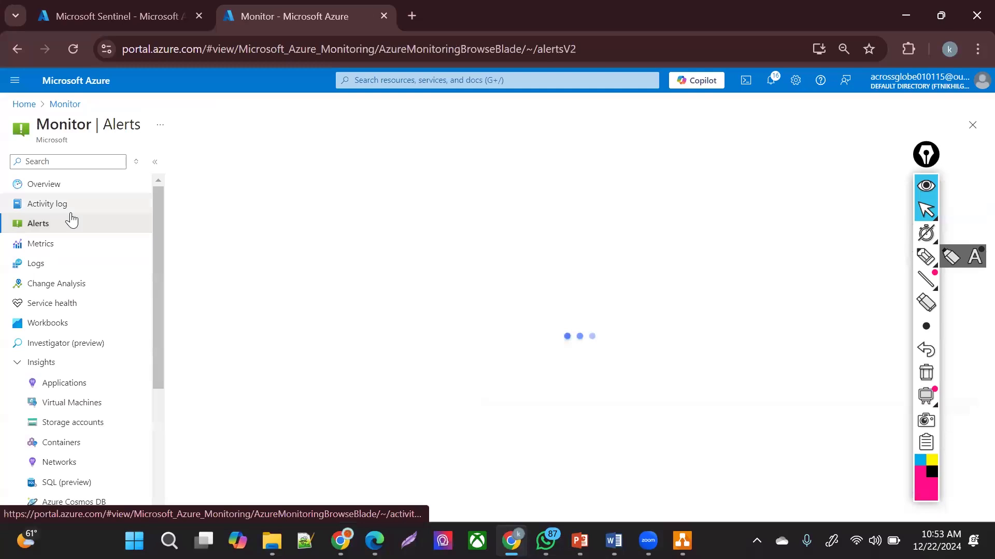
left_click(71, 212)
left_click(51, 311)
scroll(51, 320, "down", 1)
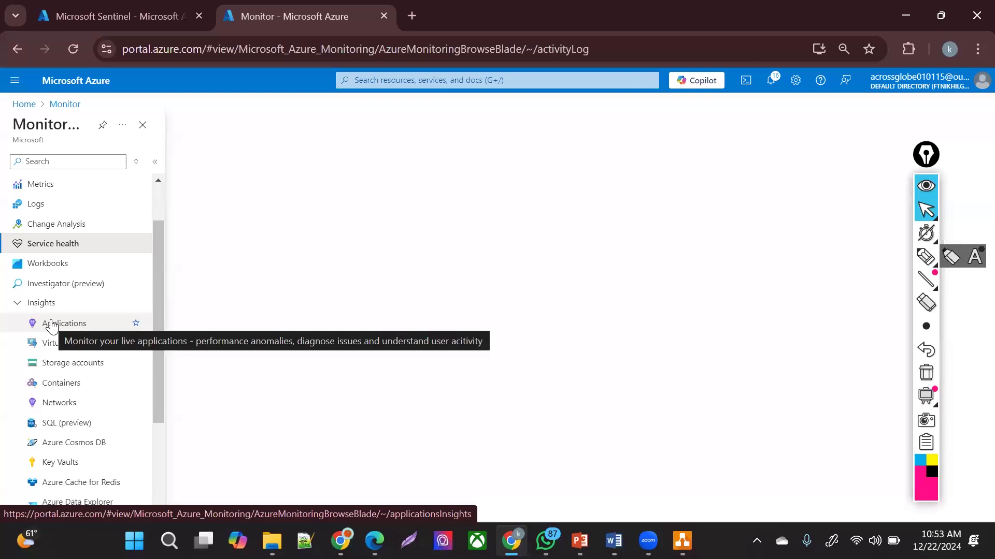
left_click(149, 463)
scroll(92, 273, "down", 2)
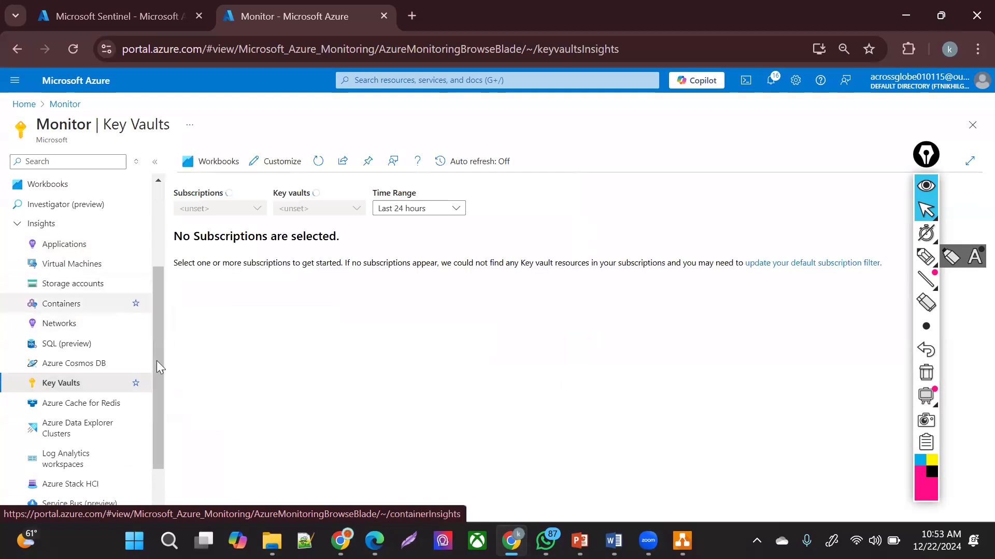
scroll(153, 440, "down", 2)
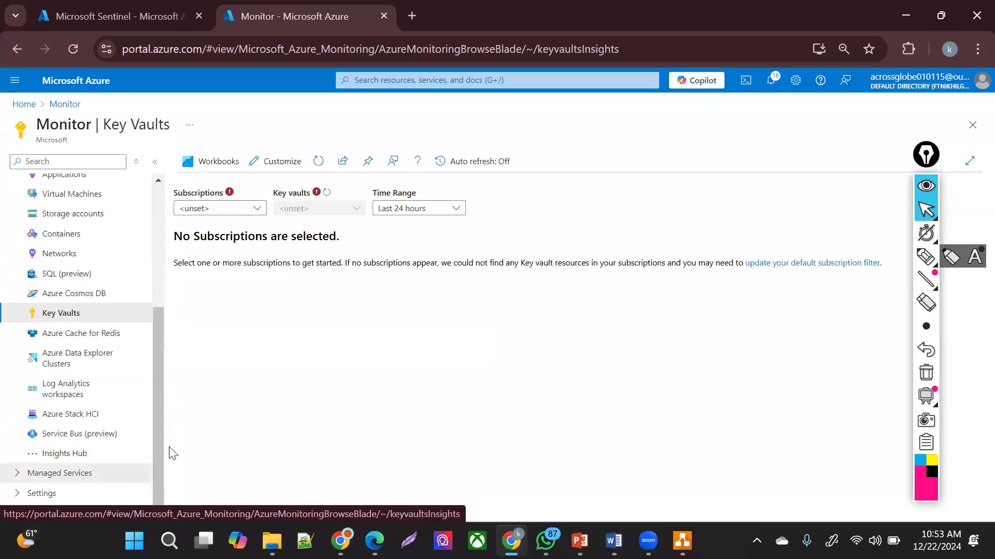
left_click(60, 473)
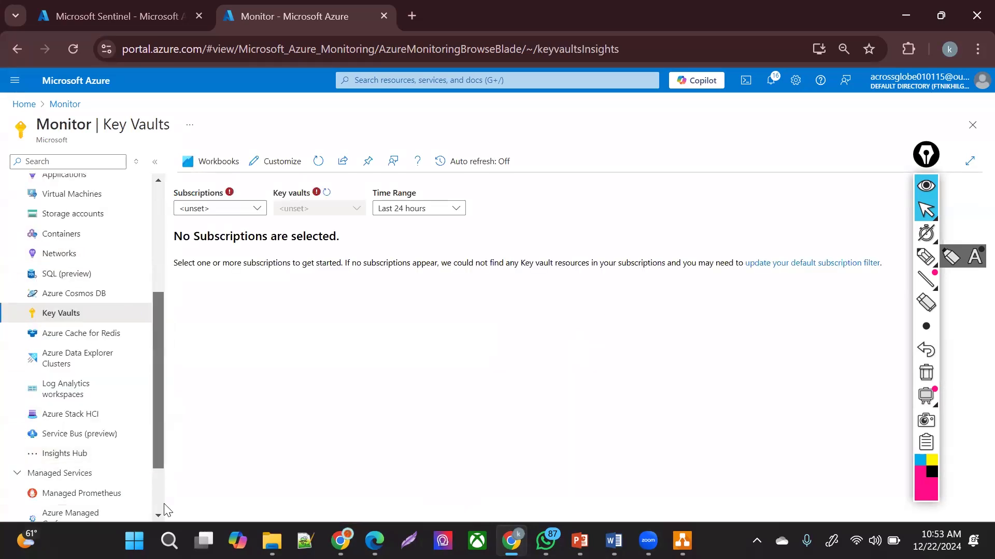
scroll(155, 497, "down", 2)
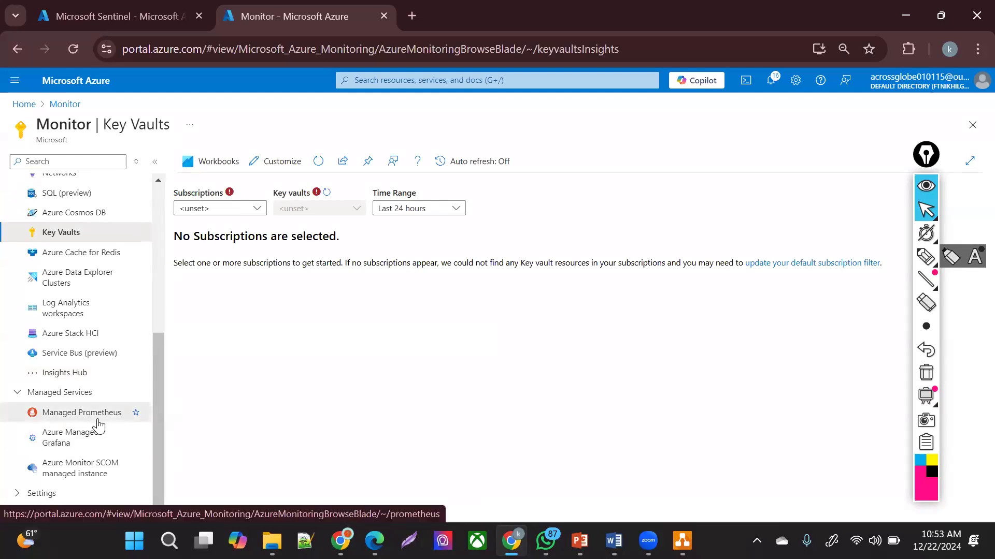
left_click(98, 422)
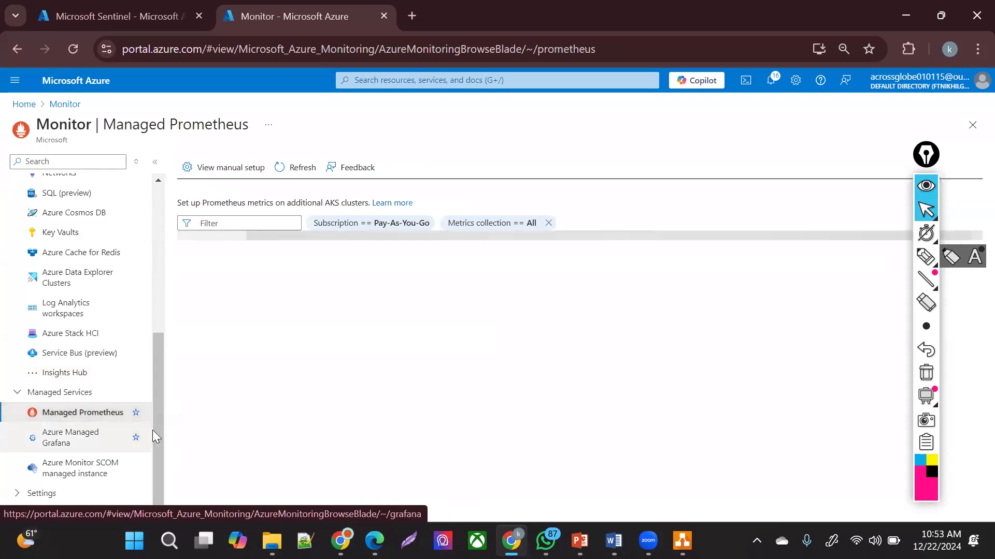
left_click(59, 497)
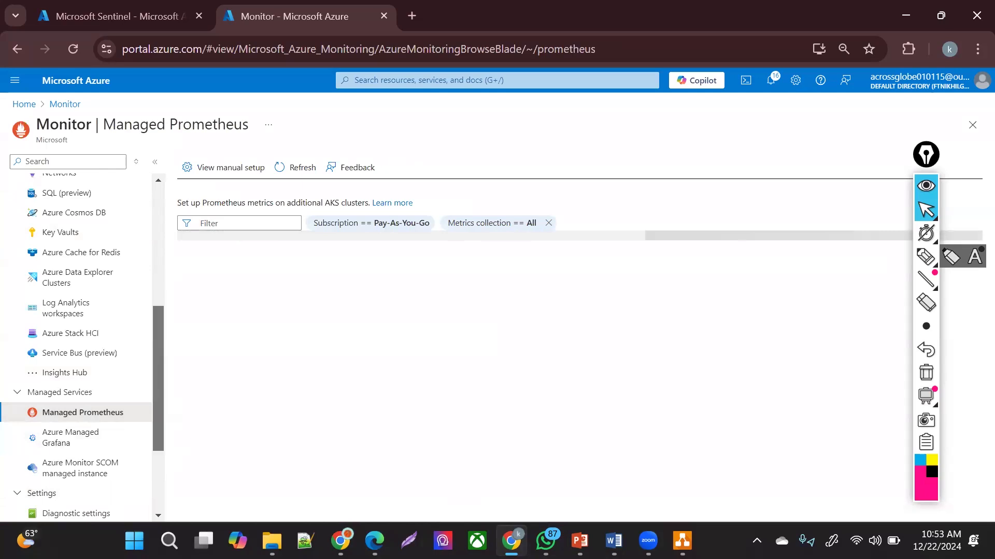
scroll(78, 311, "down", 3)
scroll(75, 233, "up", 8)
left_click(74, 193)
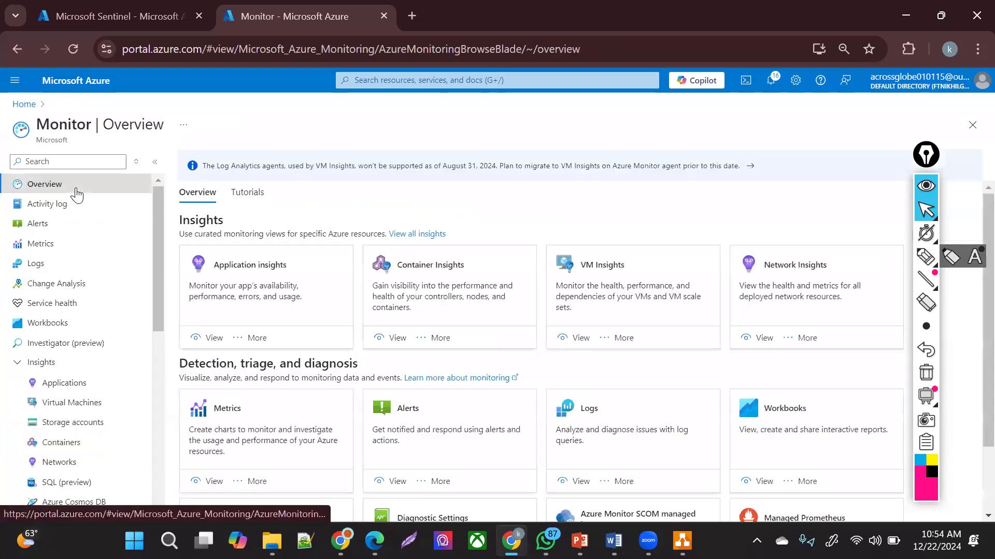
- From Monitor Alerts, start creating a new alert rule via the Create menu
left_click(72, 244)
left_click(73, 224)
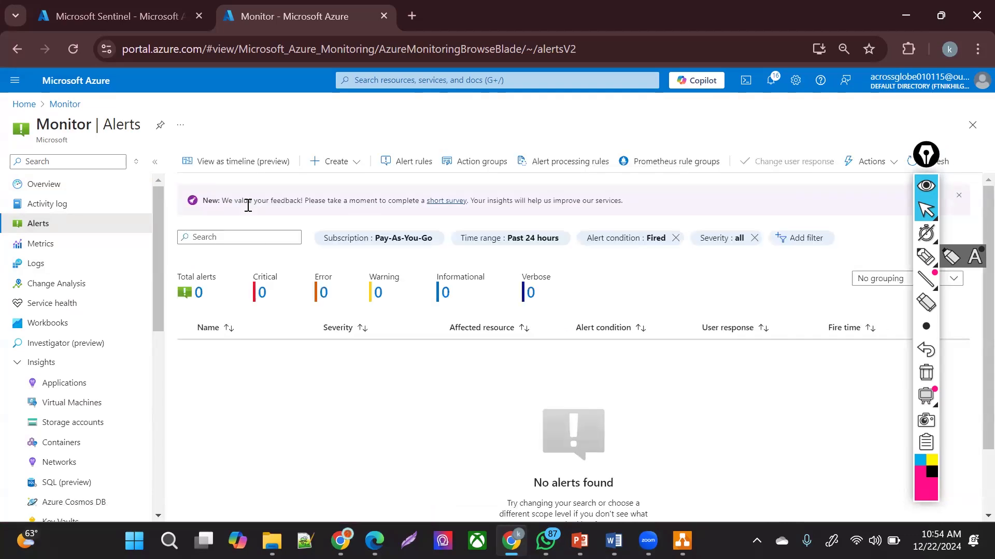
left_click(343, 161)
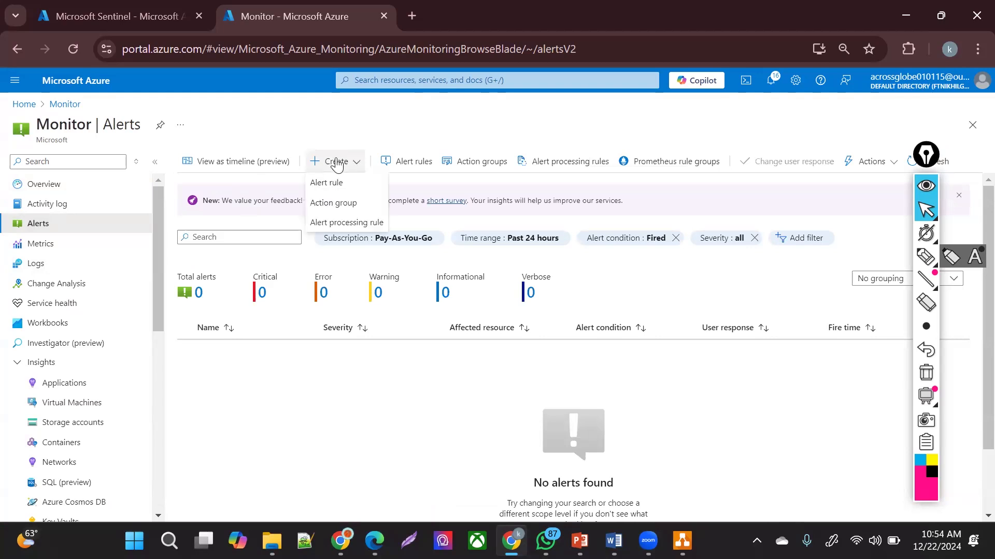
left_click(328, 188)
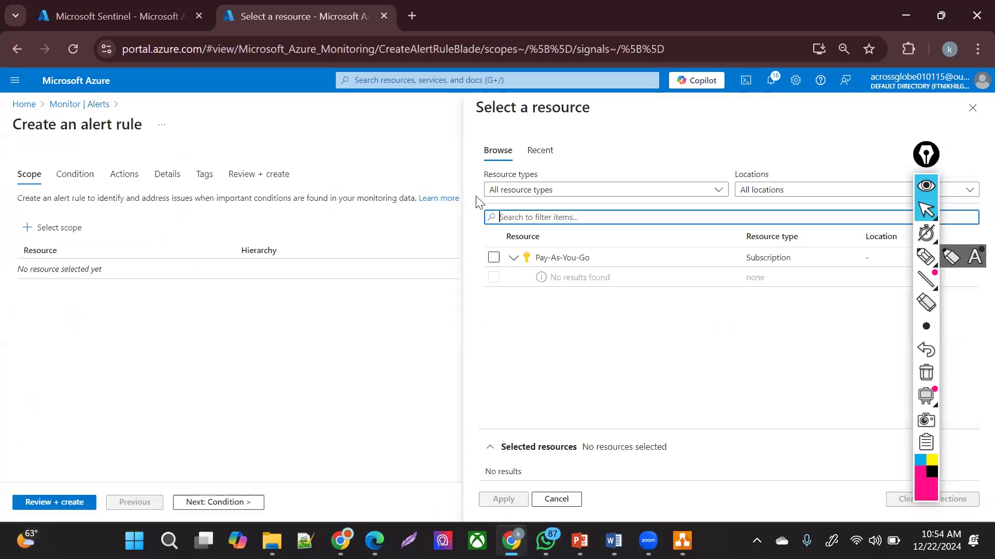
- Scope the alert rule to the Pay-As-You-Go subscription and continue to Condition
left_click(493, 258)
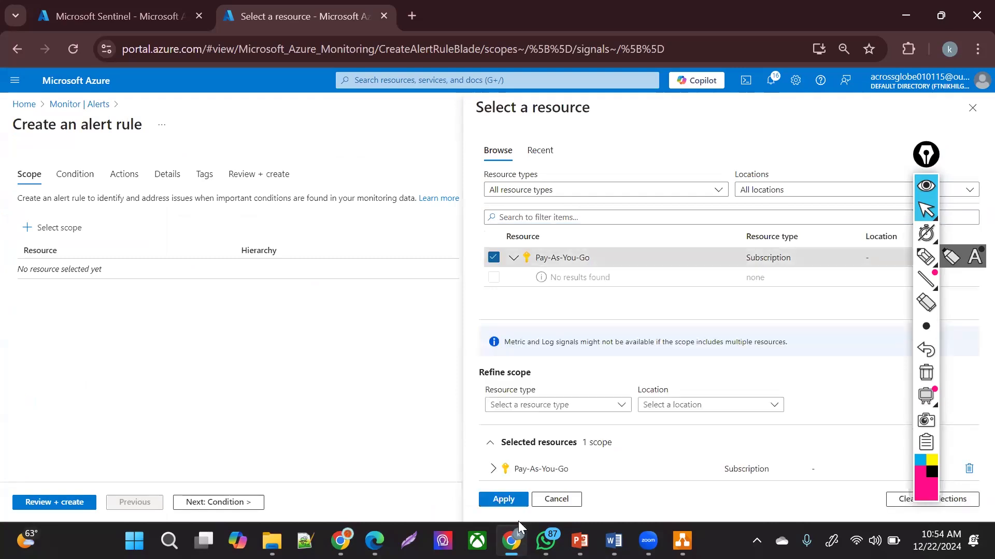
left_click(504, 500)
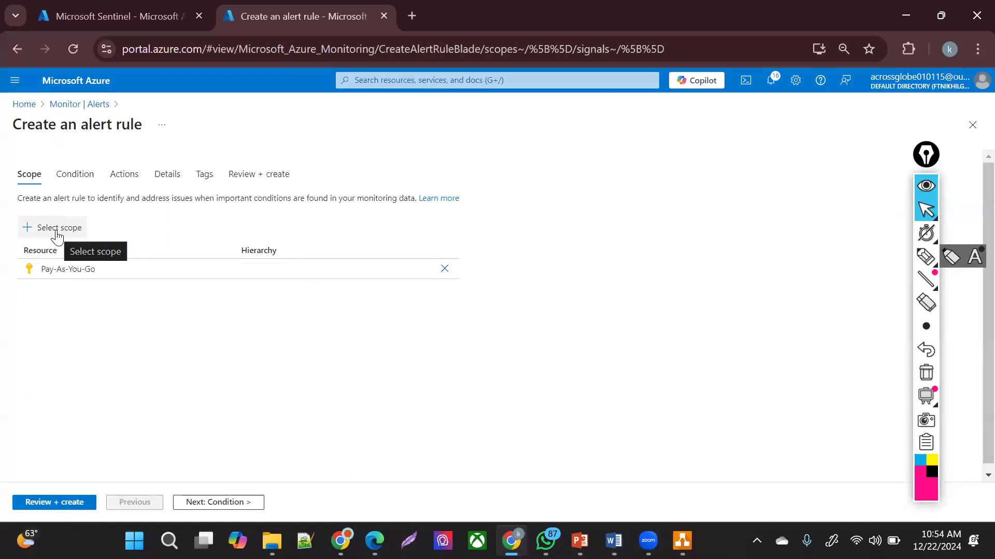
left_click(217, 502)
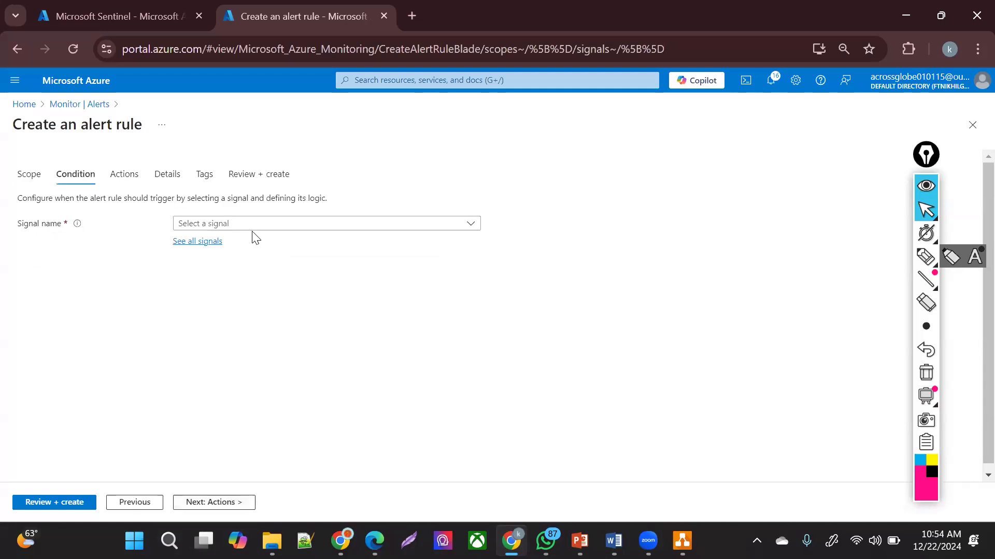
- From all signals, select and apply Add Virtual Machines (Virtual Machine) as the condition signal
left_click(205, 243)
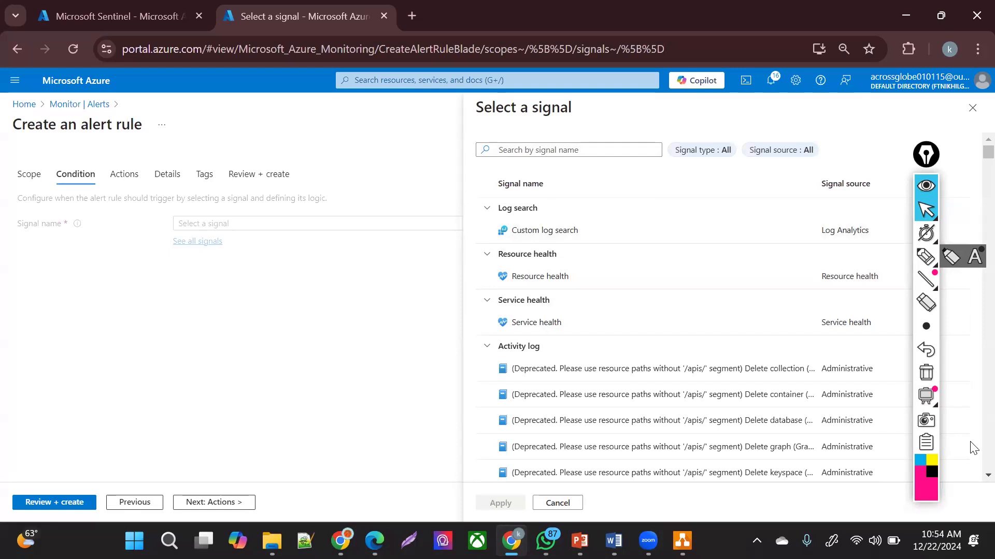
scroll(973, 448, "down", 6)
scroll(973, 448, "down", 10)
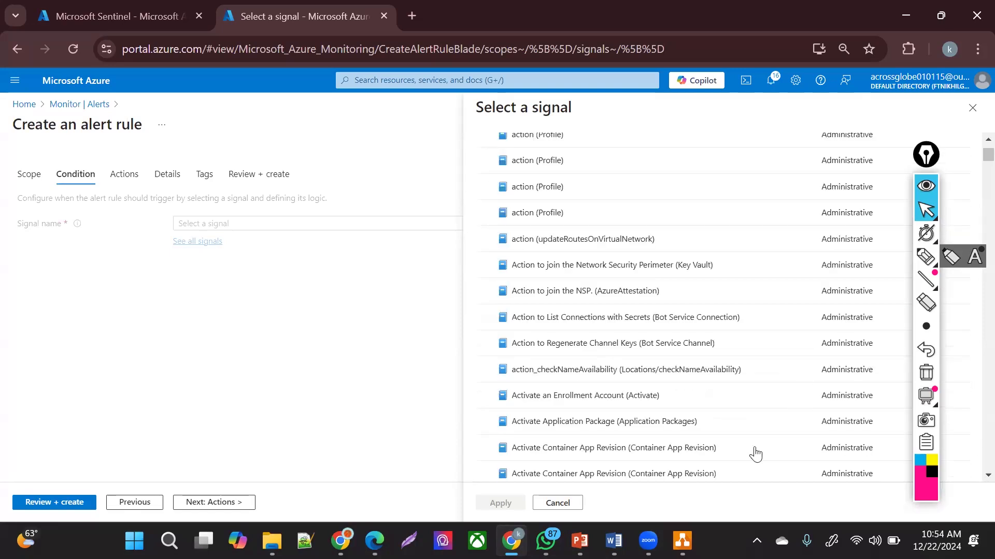
scroll(973, 479, "down", 10)
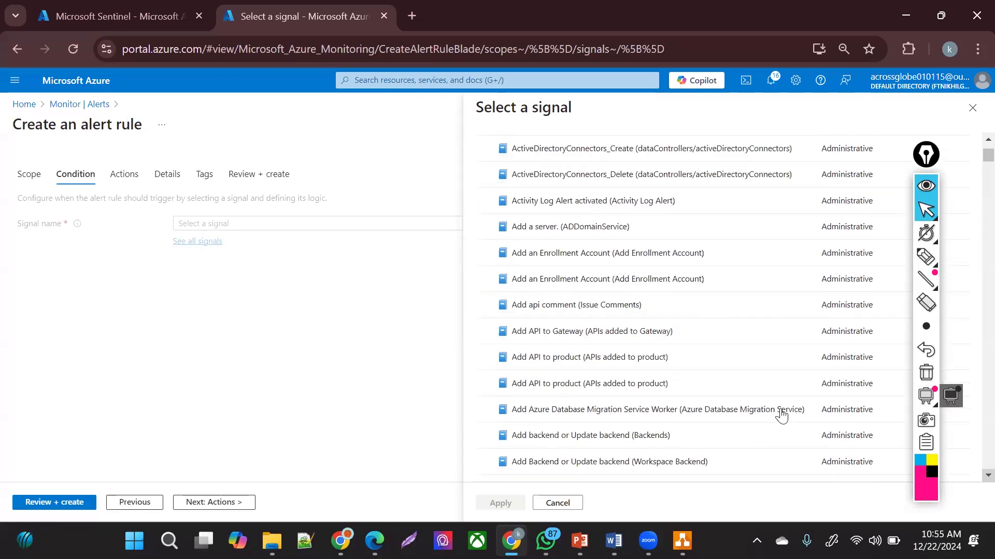
scroll(973, 450, "down", 5)
scroll(973, 450, "down", 5)
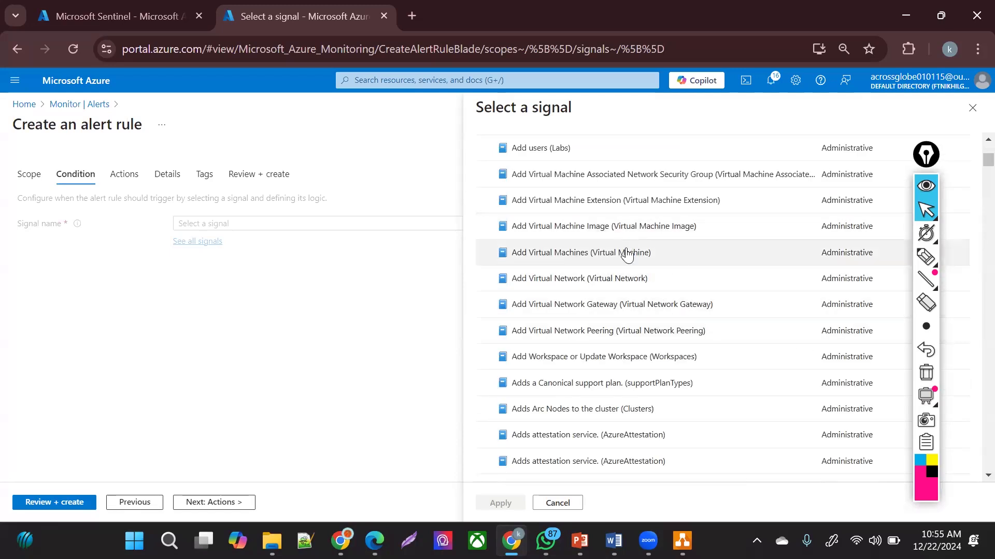
left_click(740, 266)
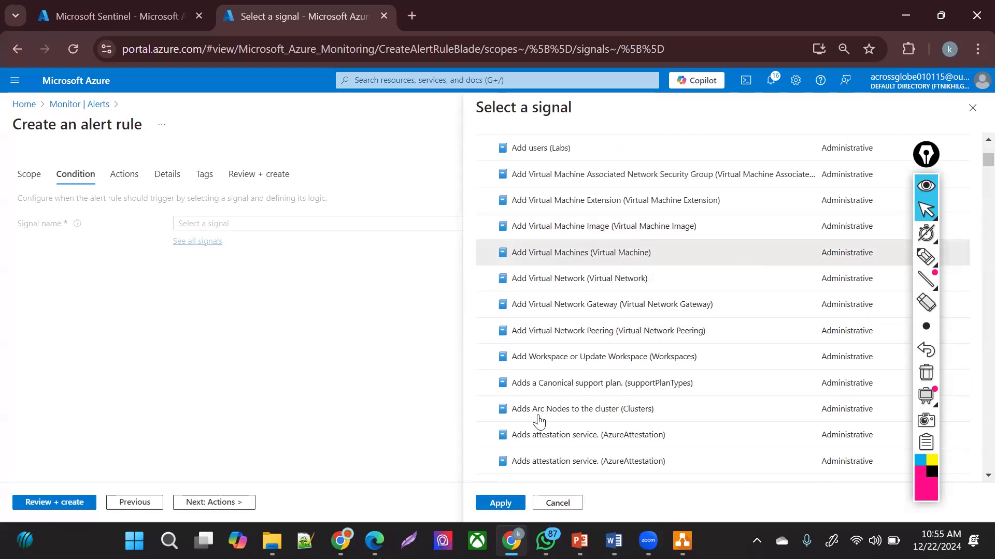
left_click(482, 503)
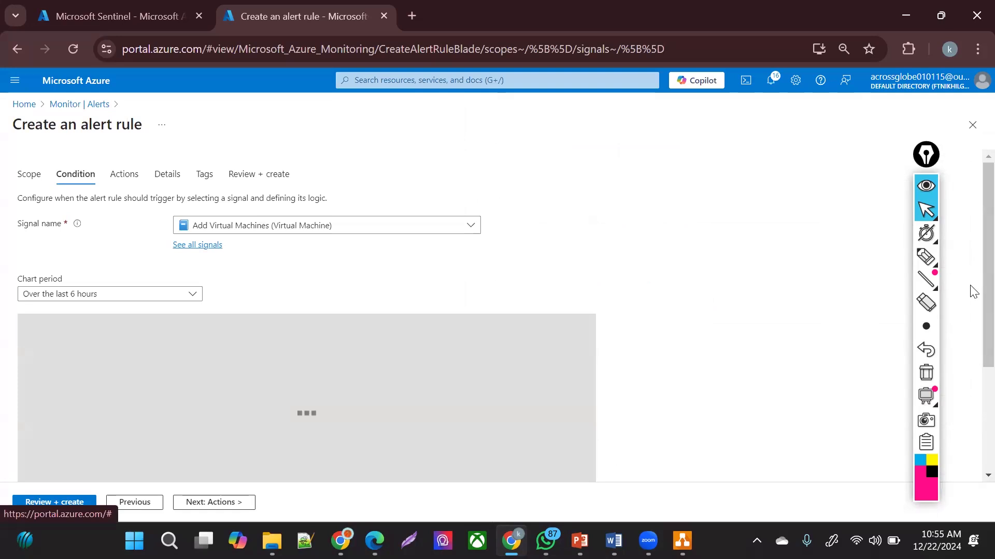
- Set the chart period to Over the last 24 hours, review Alert logic, and go to Actions
scroll(970, 311, "down", 1)
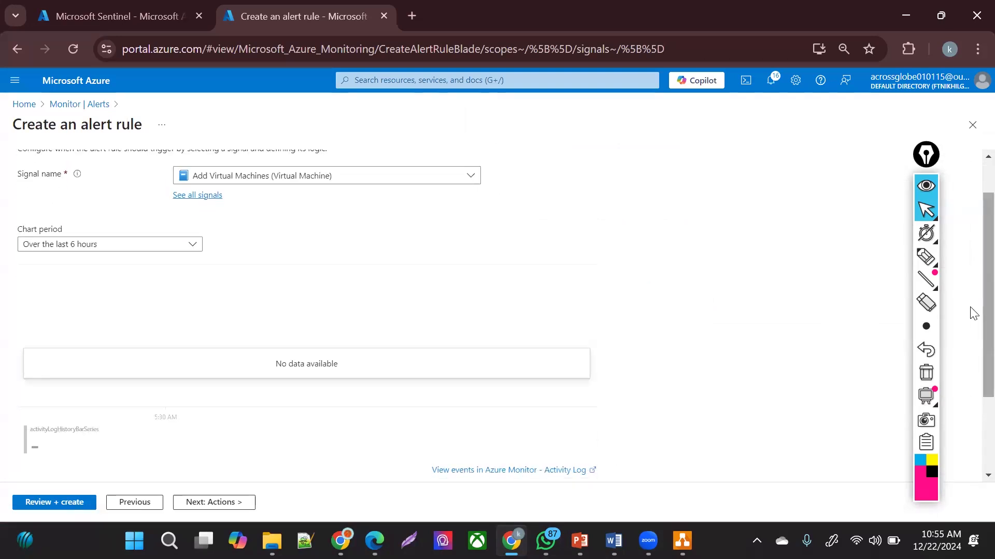
left_click(115, 251)
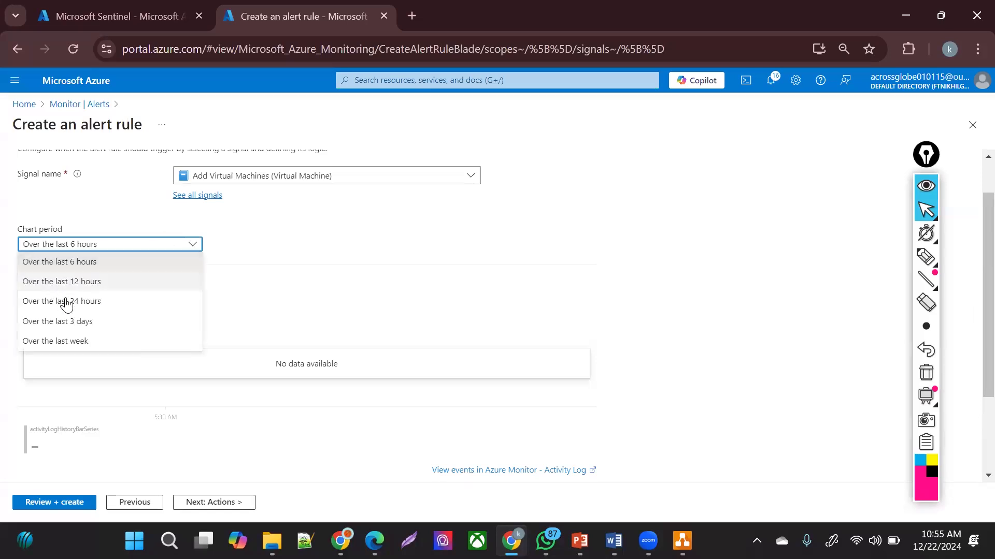
left_click(65, 298)
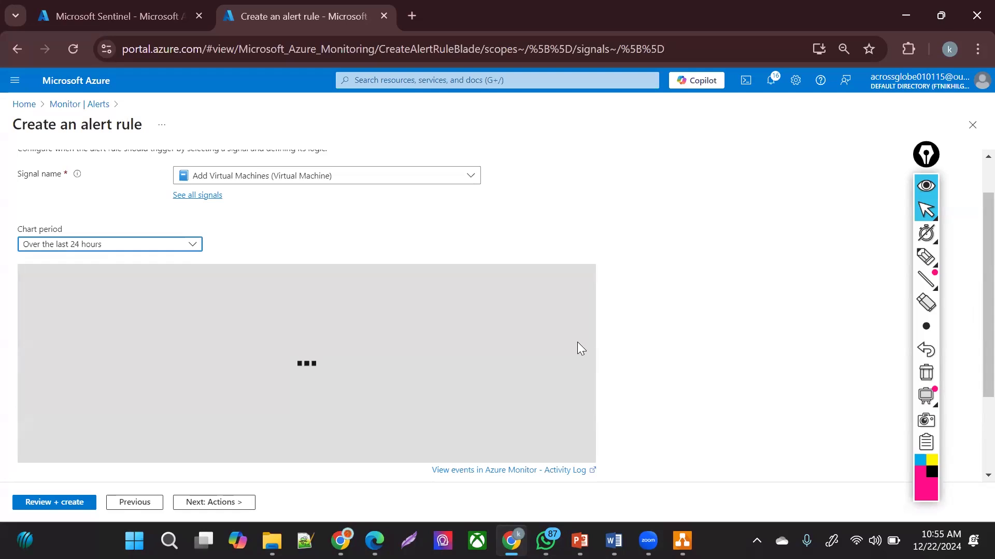
scroll(971, 290, "down", 1)
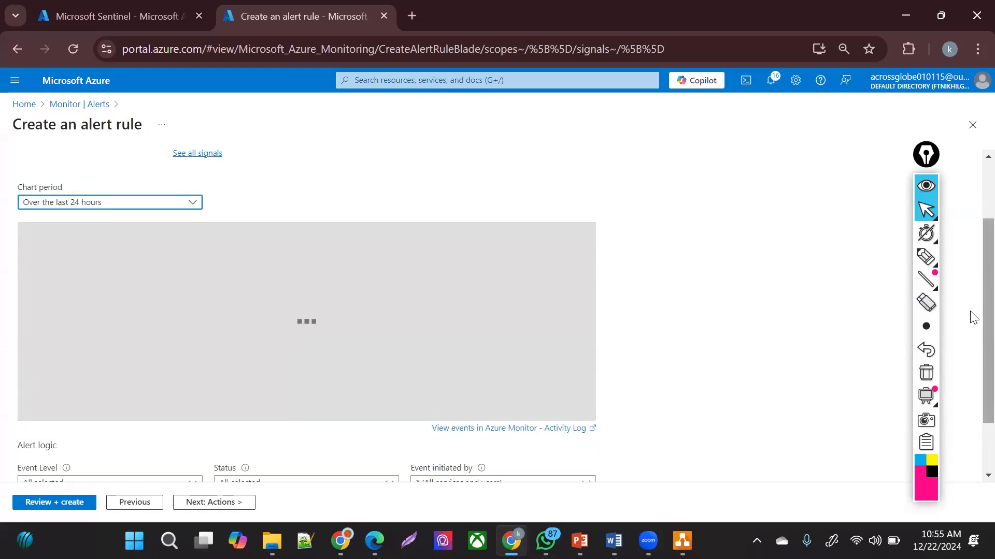
scroll(972, 407, "down", 2)
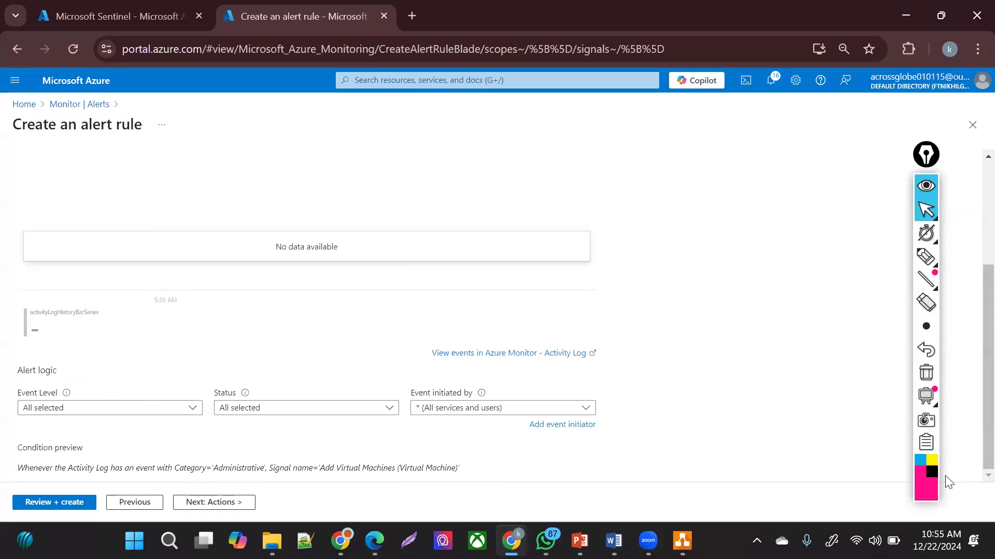
left_click(213, 502)
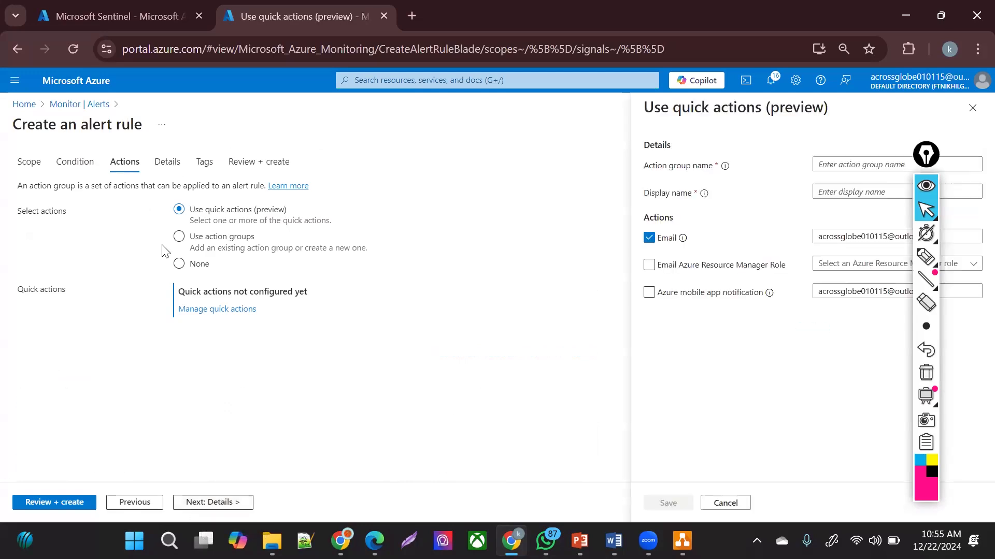
- Switch the alert rule to Use action groups, leave none attached, and continue to Details
left_click(179, 236)
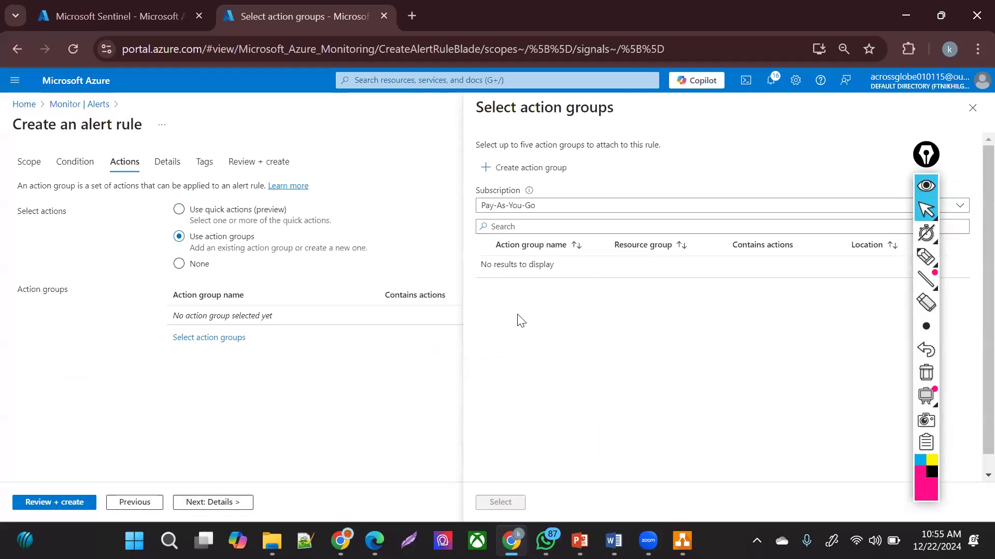
left_click(197, 502)
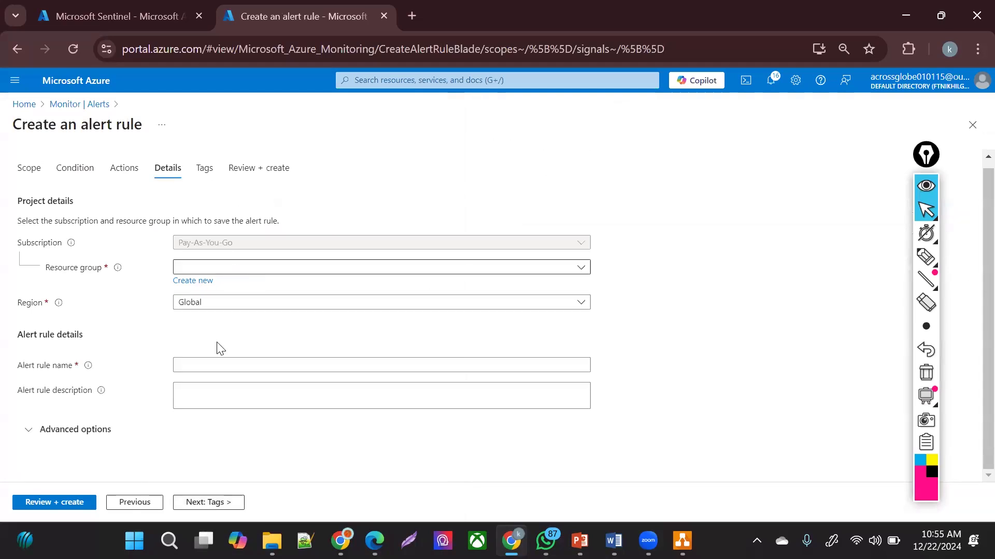
- Enter 'tis' as the alert rule name and advance to the Tags step
left_click(226, 371)
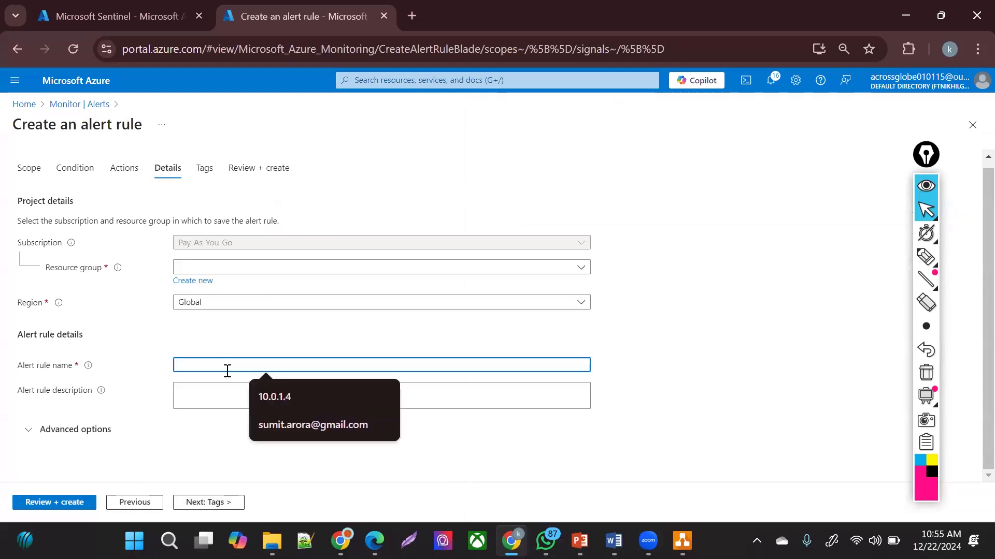
type("tish i")
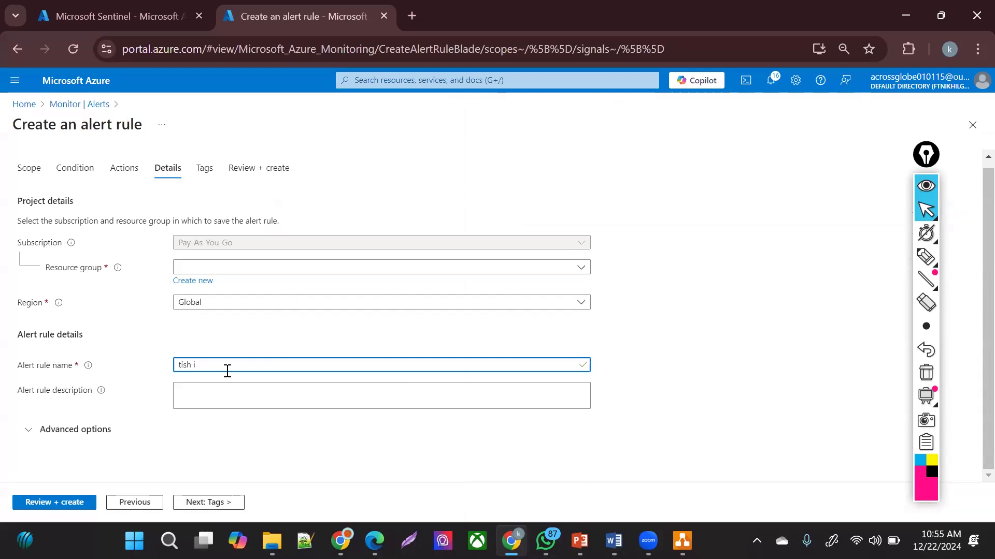
left_click(215, 506)
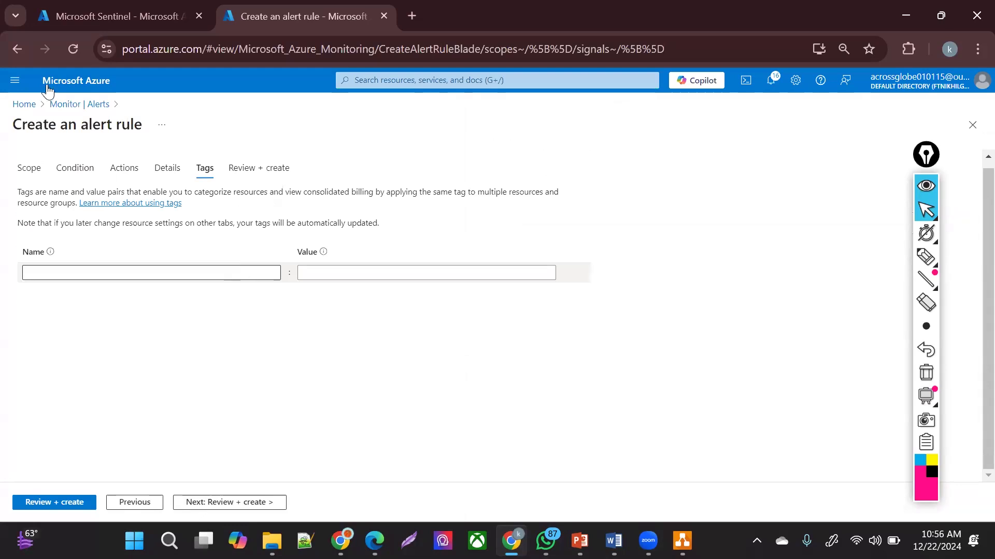
- Abandon the alert rule via the Monitor | Alerts breadcrumb and show the Monitor Overview page
left_click(67, 106)
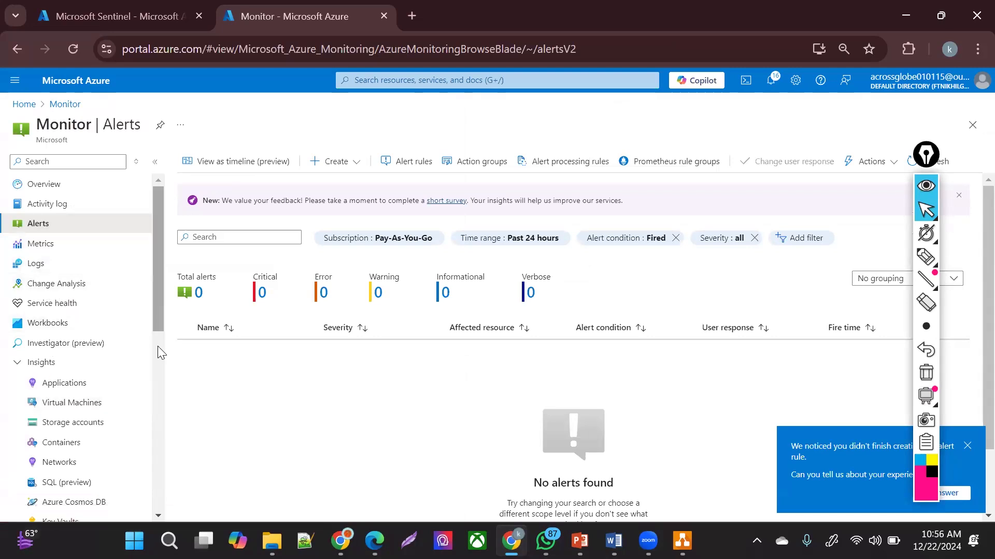
scroll(157, 346, "down", 10)
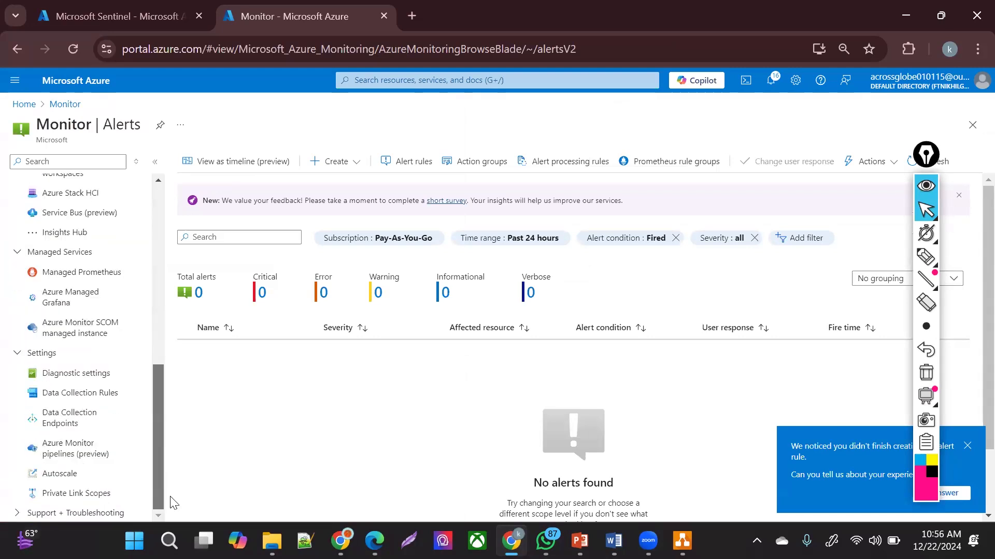
scroll(171, 264, "up", 10)
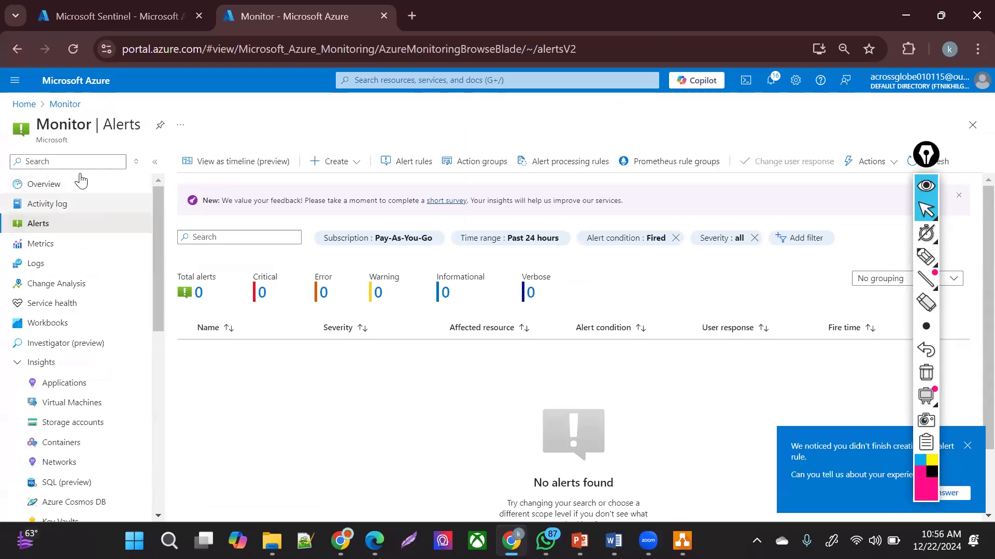
left_click(74, 191)
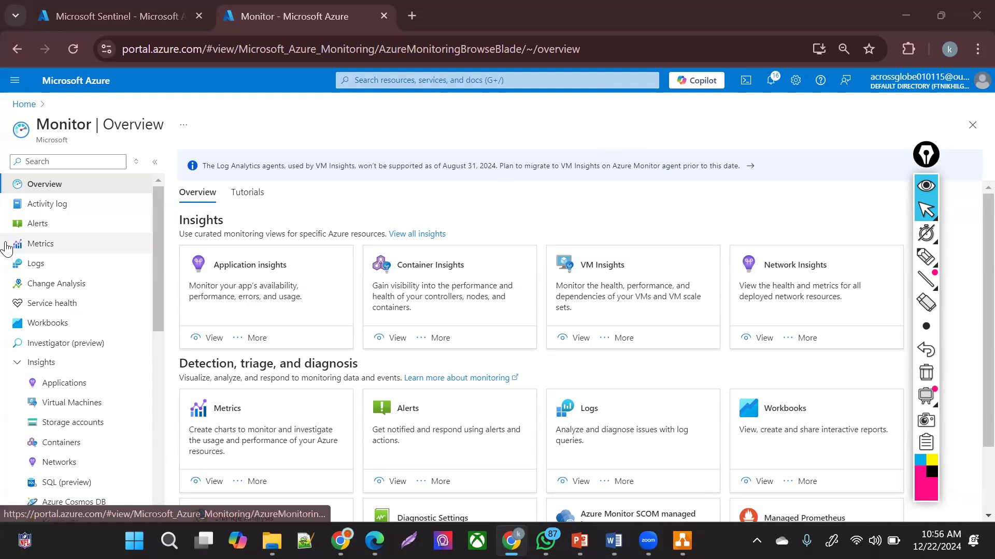
double_click(63, 125)
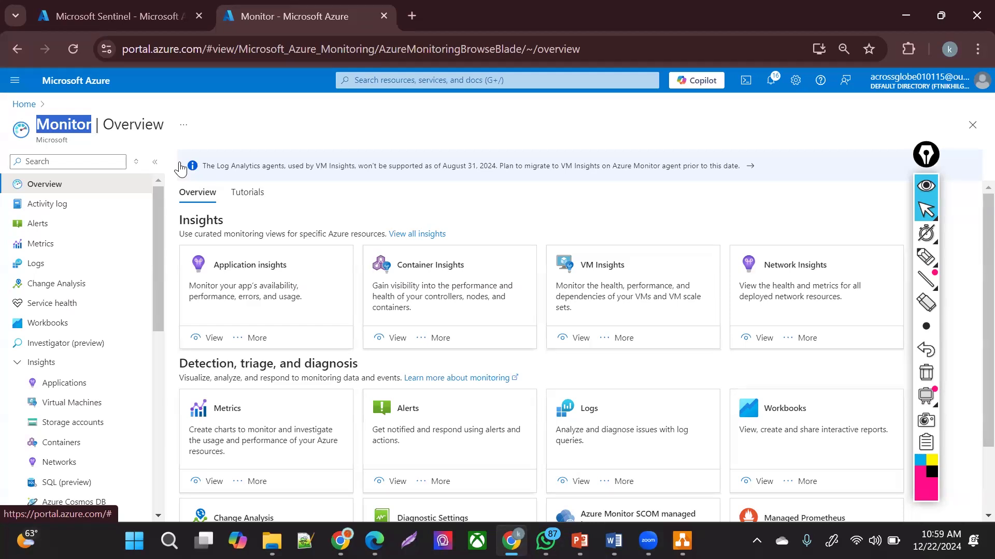
key("XF86MonBrightnessUp")
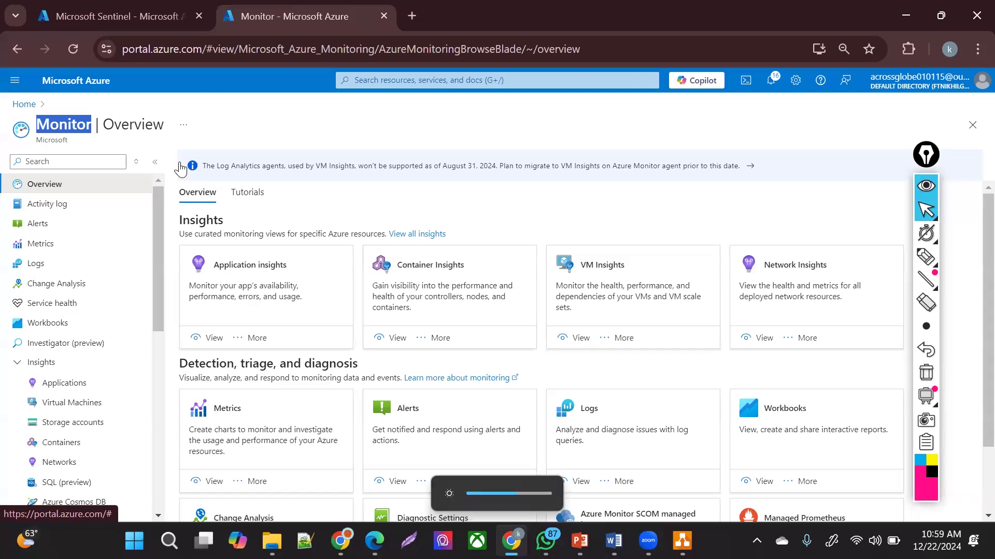
key("XF86MonBrightnessUp")
key("XF86MonBrightnessUp")
key("XF86MonBrightnessUp")
key("XF86MonBrightnessUp")
- View the Activity log of recent Pay-As-You-Go subscription events, then focus the portal search bar
left_click(44, 206)
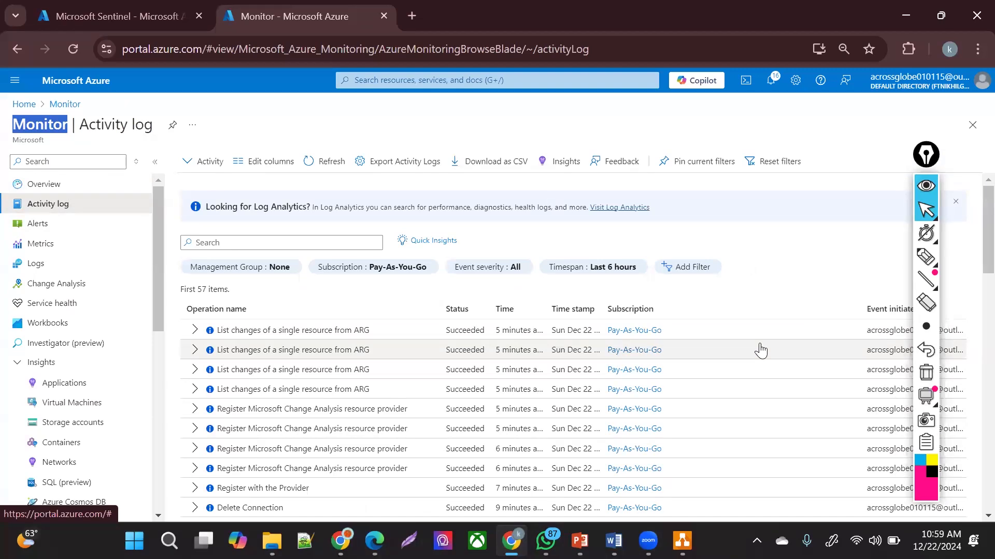
left_click(407, 118)
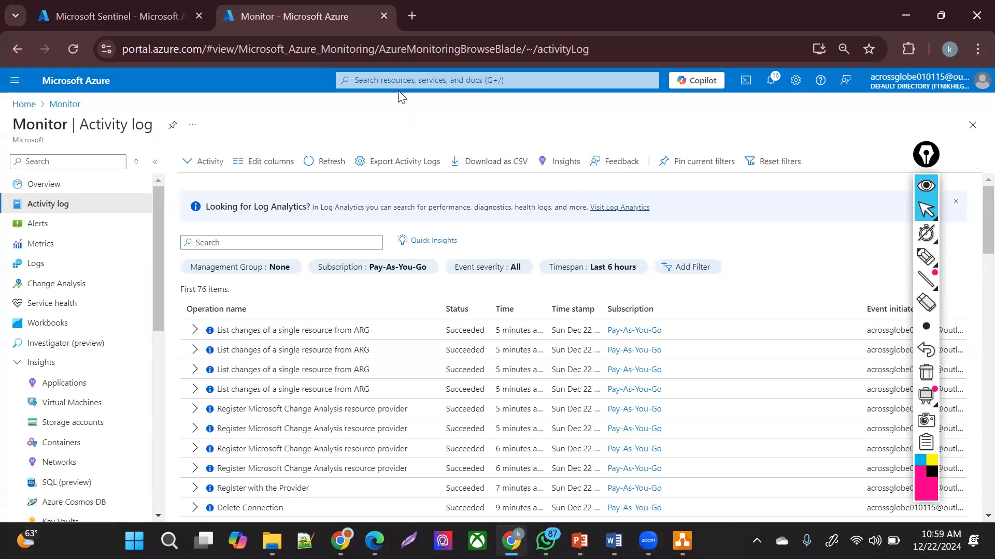
left_click(399, 91)
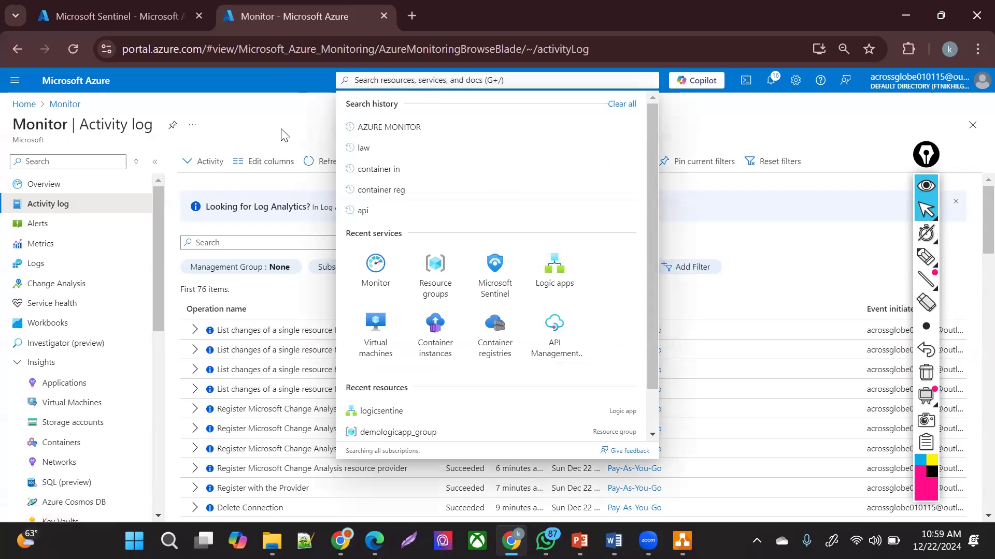